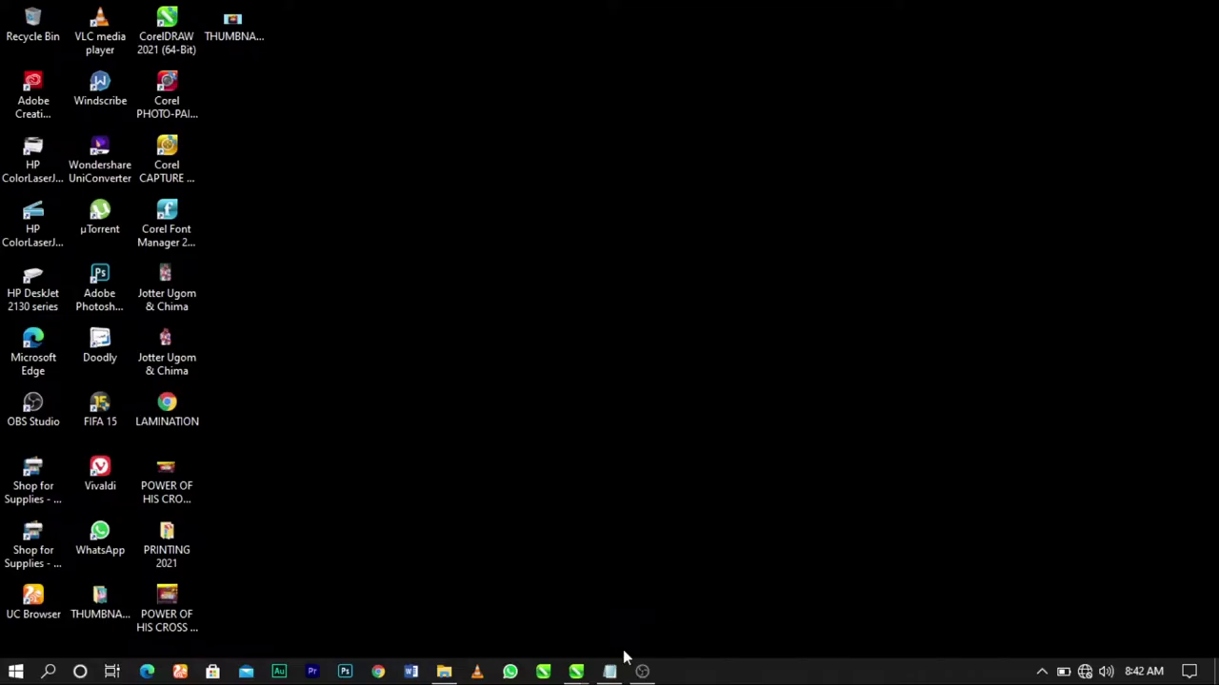
Open the Notepad notes and review the flyer's wording
click(611, 672)
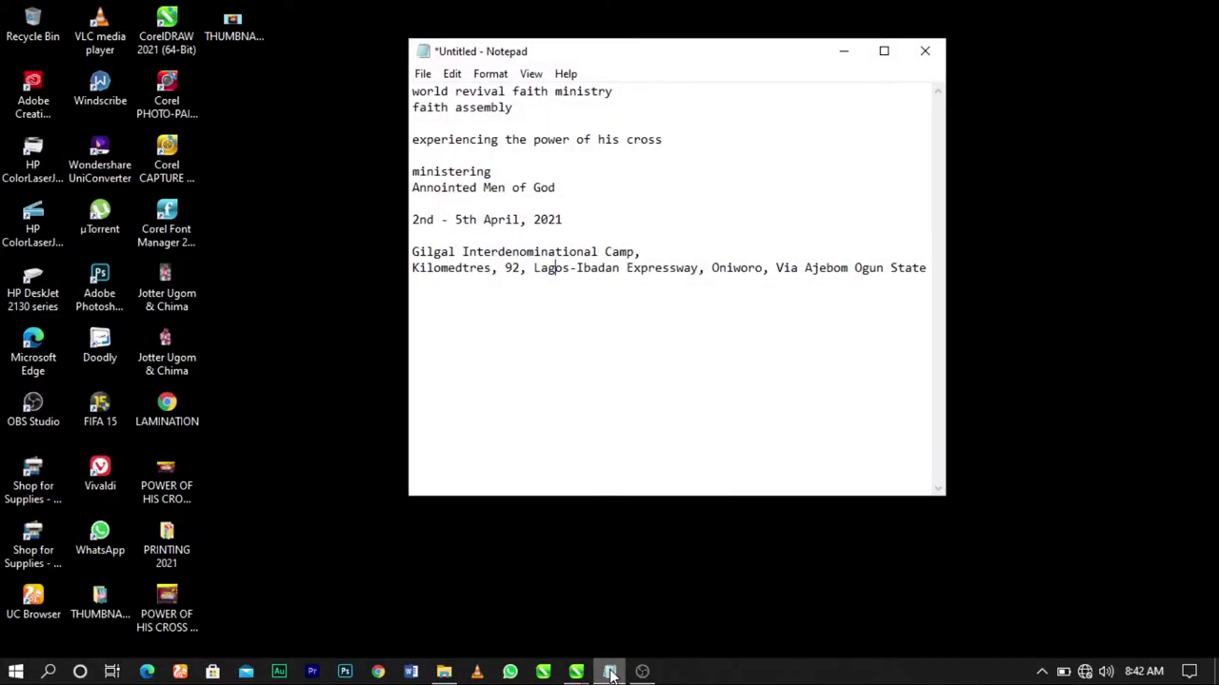
click(443, 672)
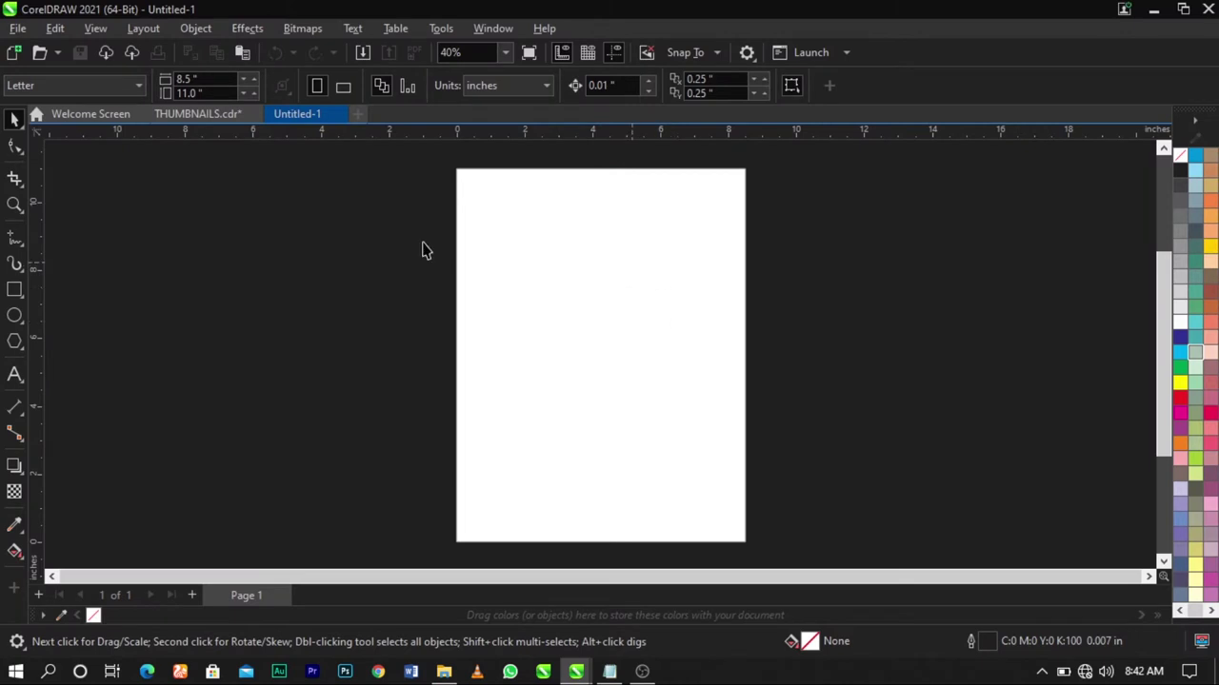
Set the page size to 5 by 5 inches, with inches as the document unit
double_click(211, 78)
text(5)
key(Tab)
text(5)
key(Return)
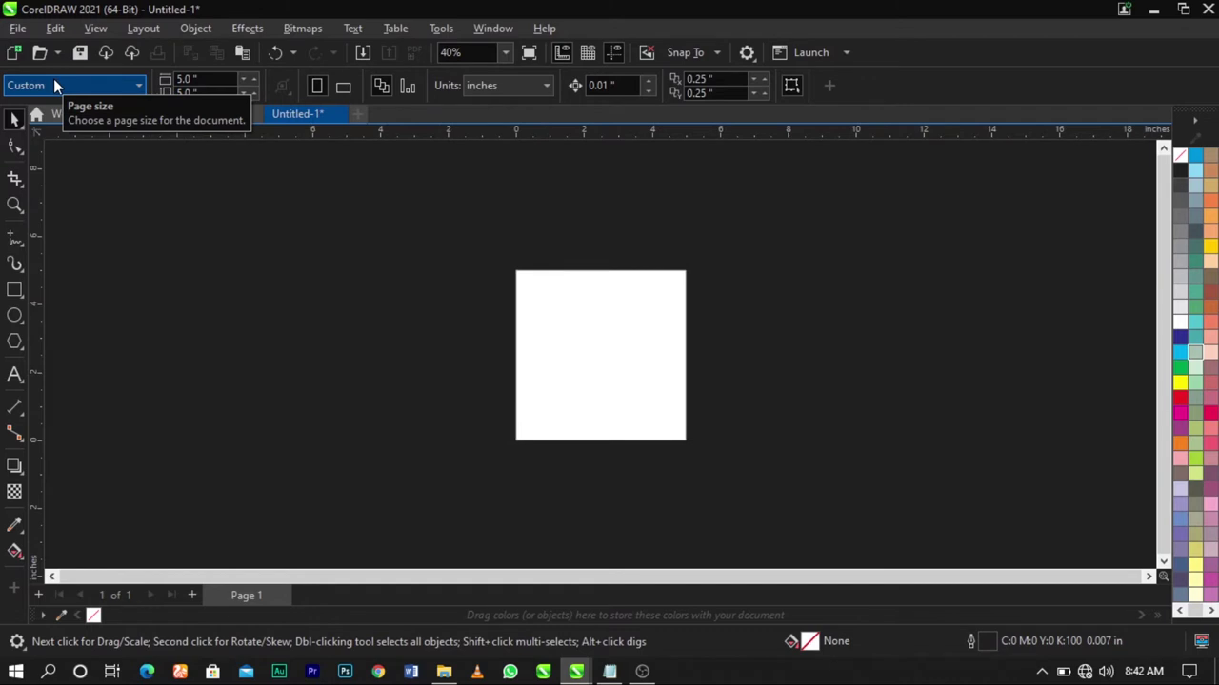
click(512, 84)
click(511, 100)
scroll(593, 330, up, 2)
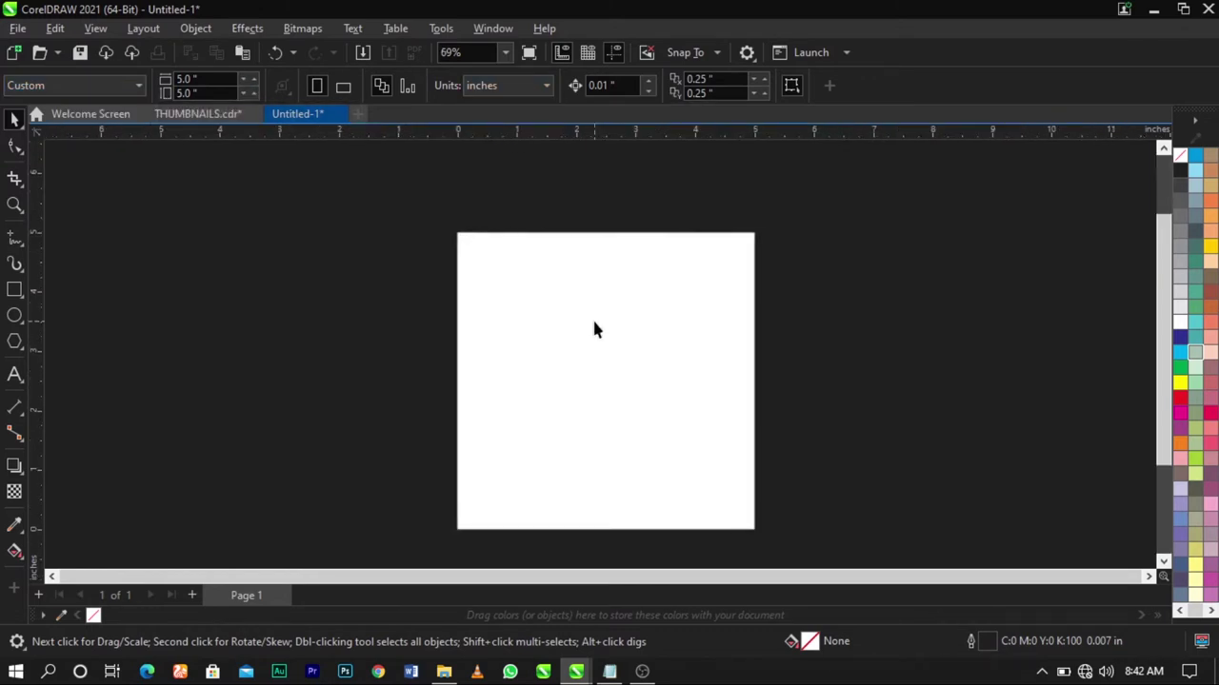
scroll(613, 391, up, 1)
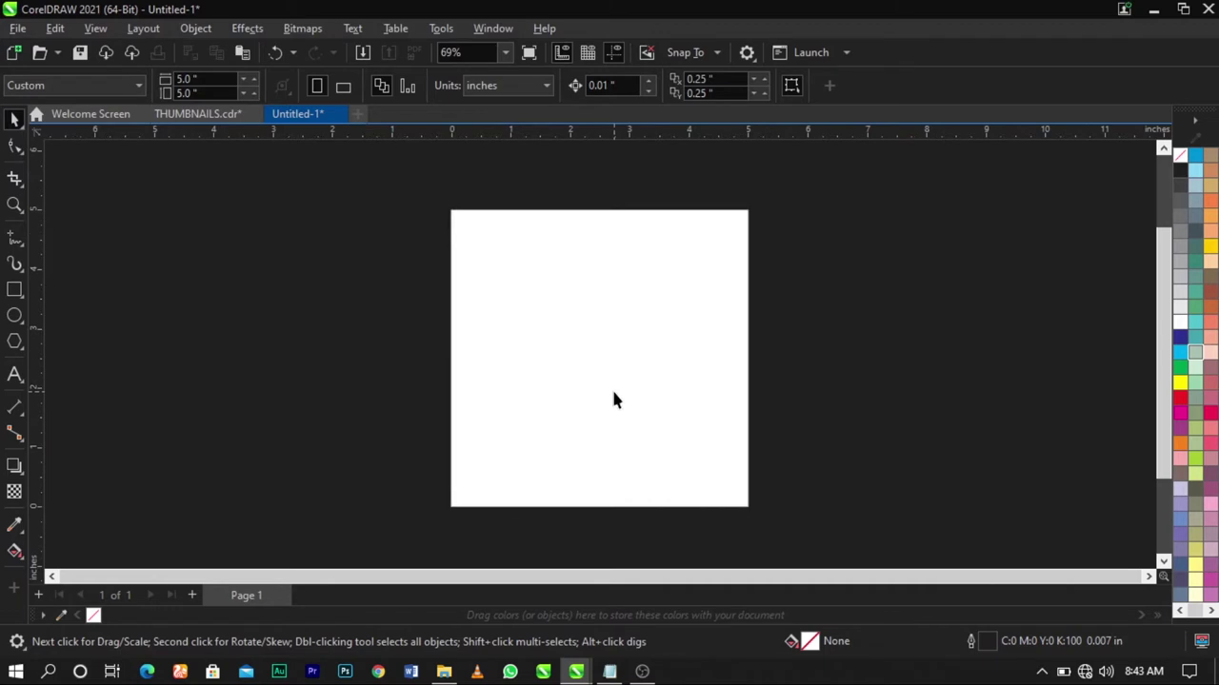
right_click(871, 359)
key(Escape)
right_click(861, 263)
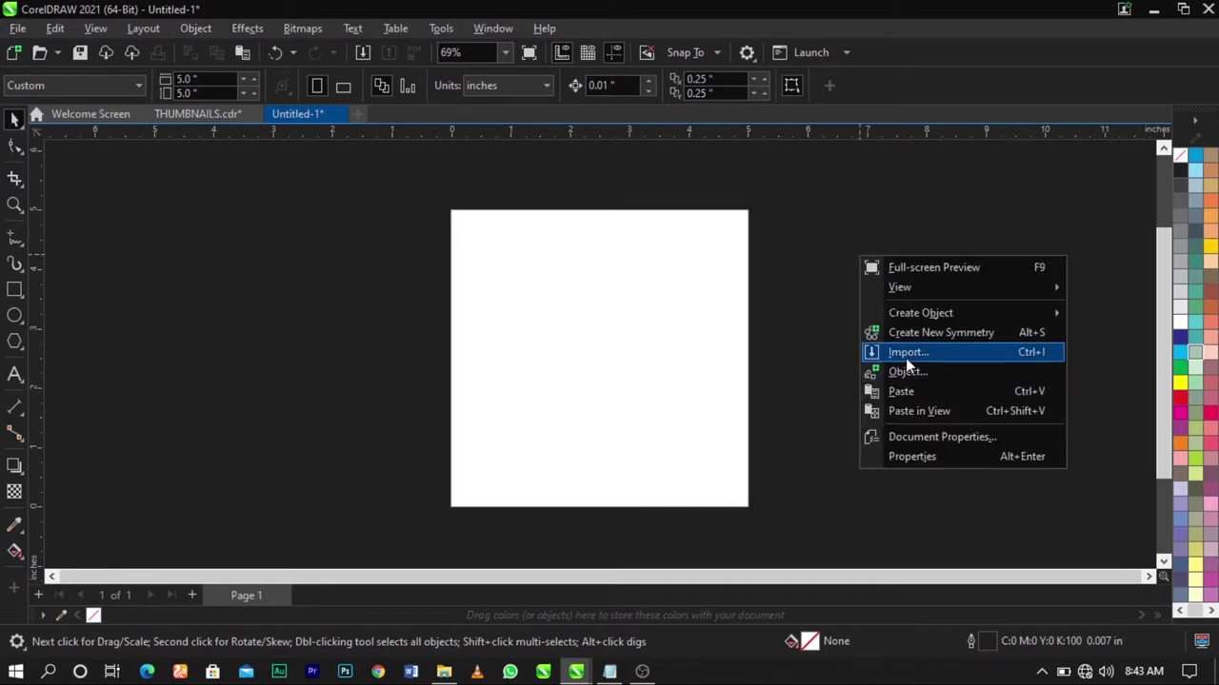
key(Escape)
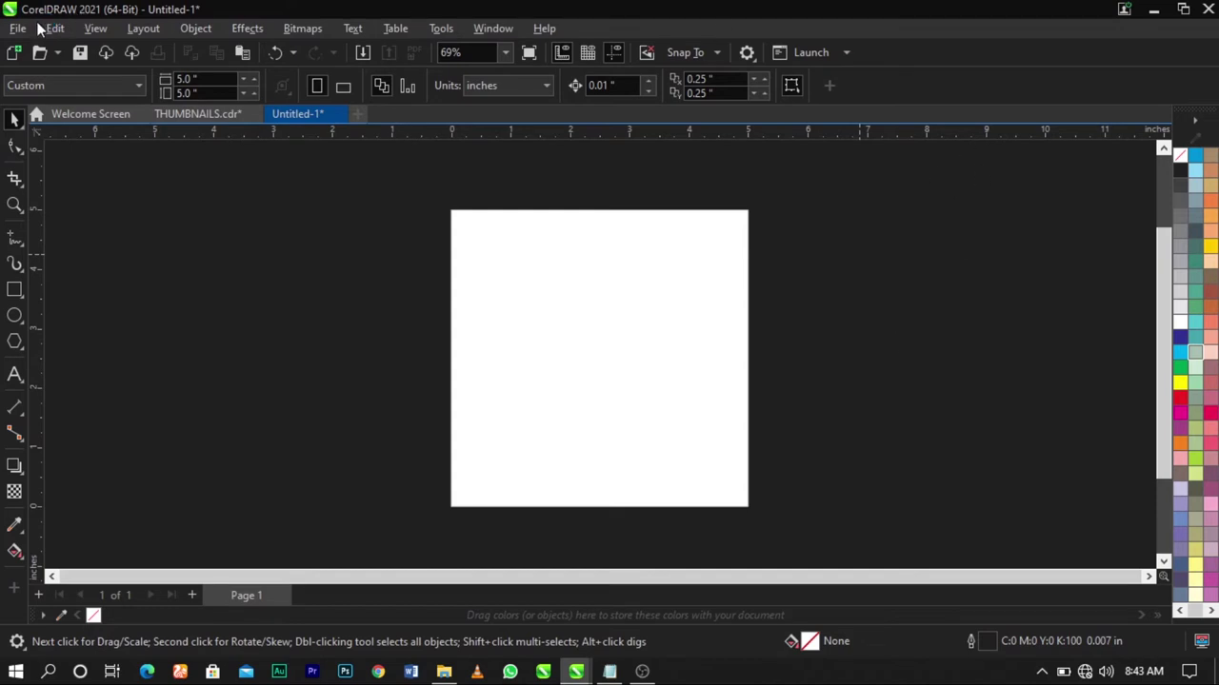
Import all six images from the "power of his cross" folder inside Downloads > vidoes
key(ctrl+i)
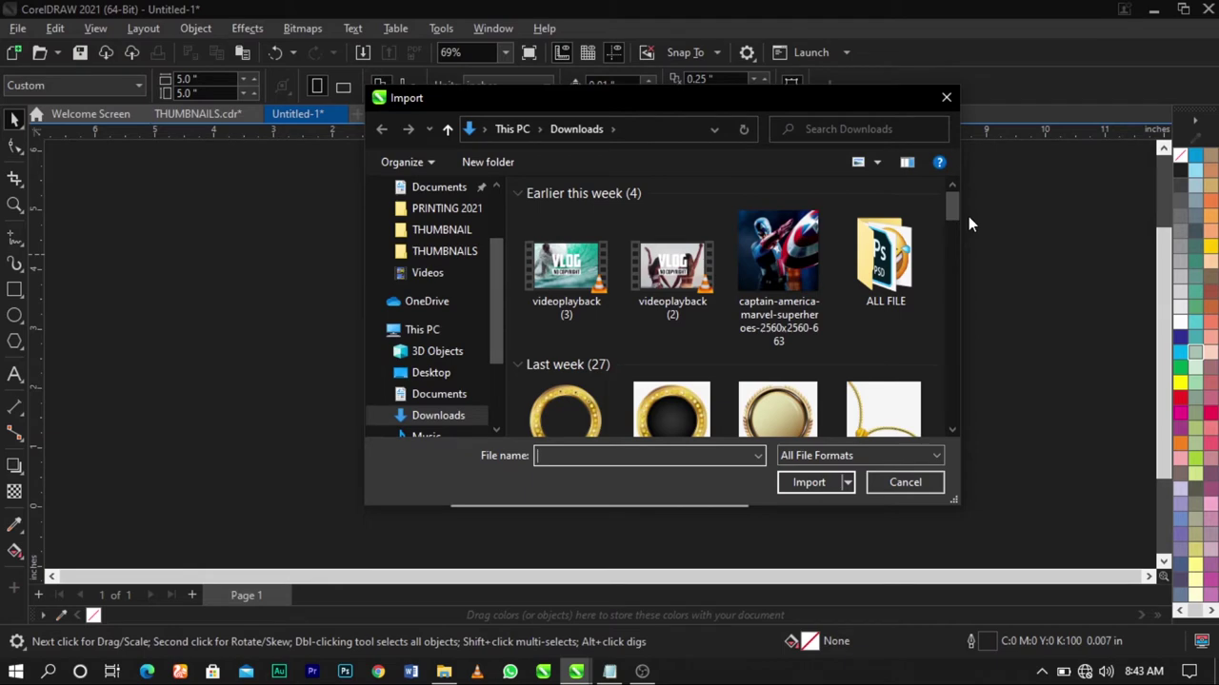
drag(952, 201, 962, 272)
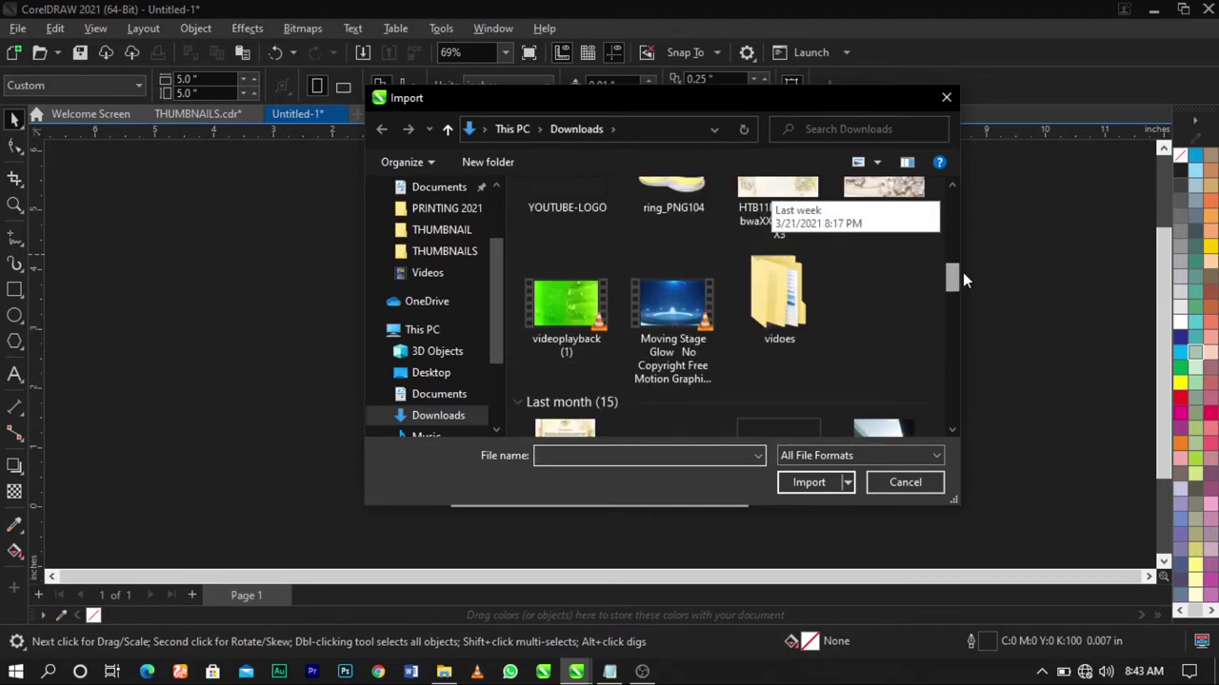
double_click(808, 301)
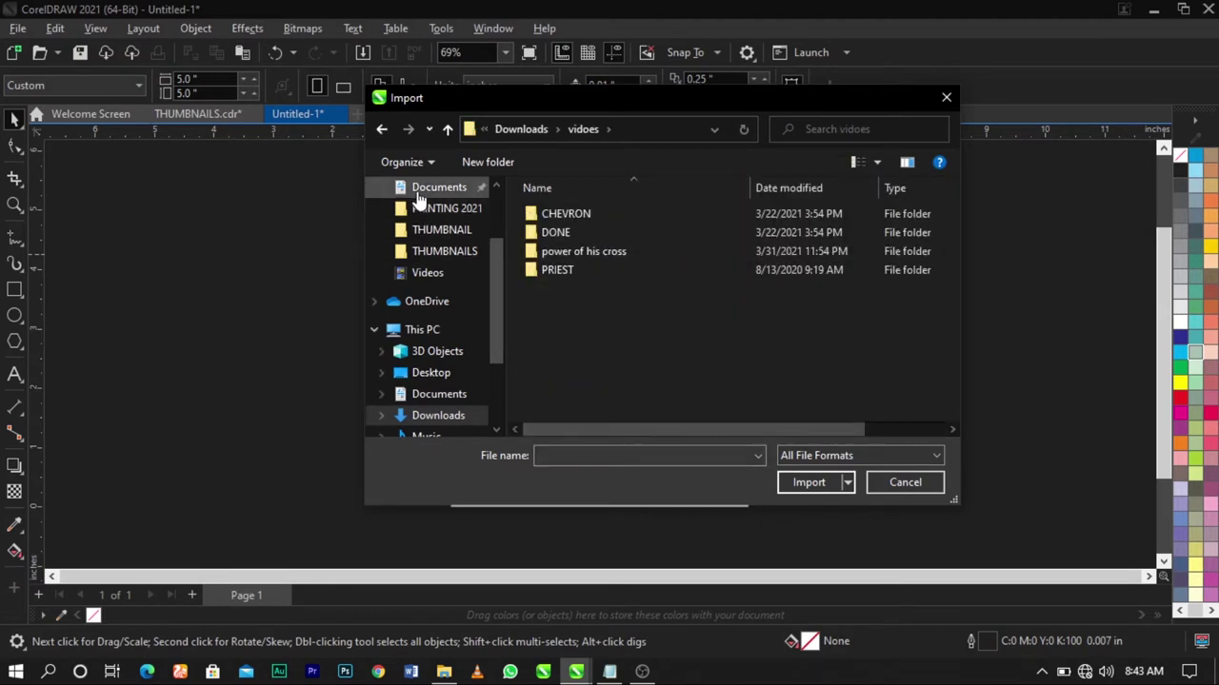
double_click(625, 255)
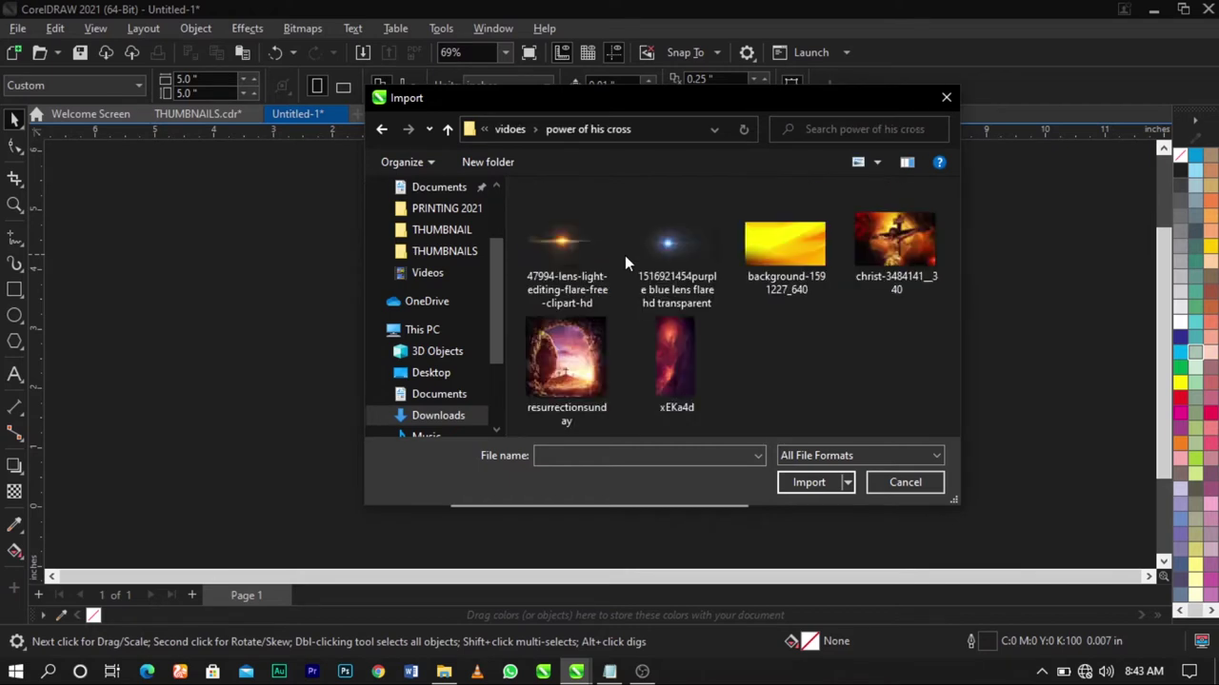
drag(921, 407, 499, 193)
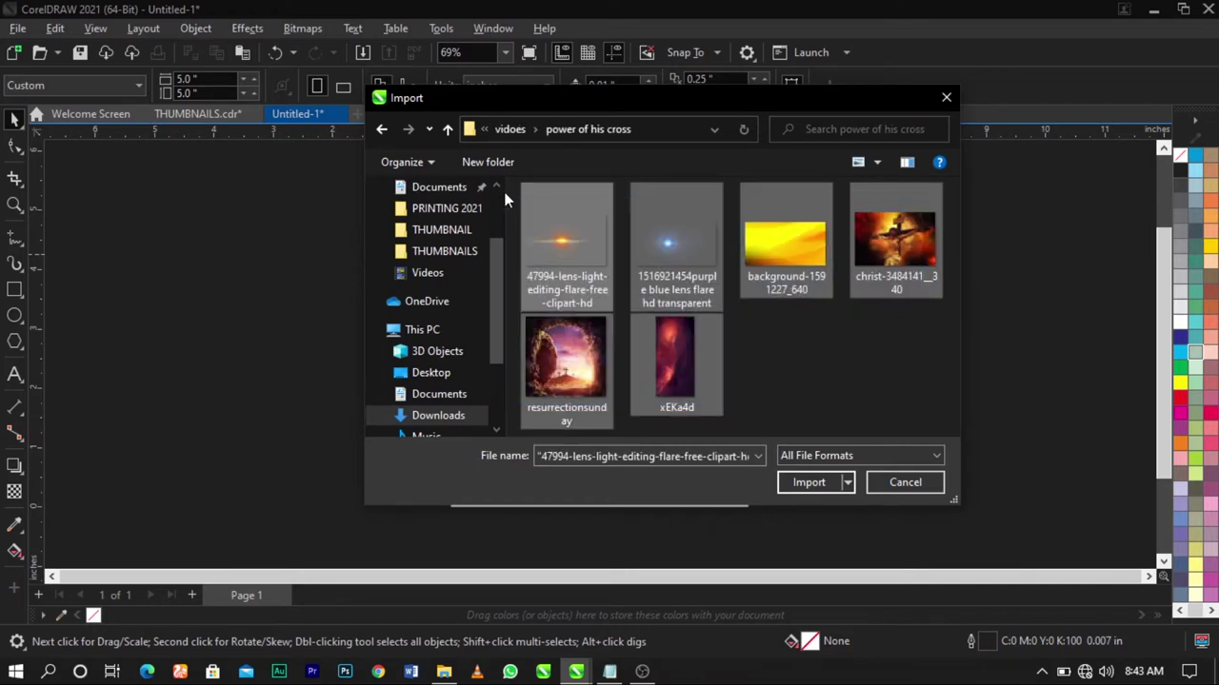
click(808, 482)
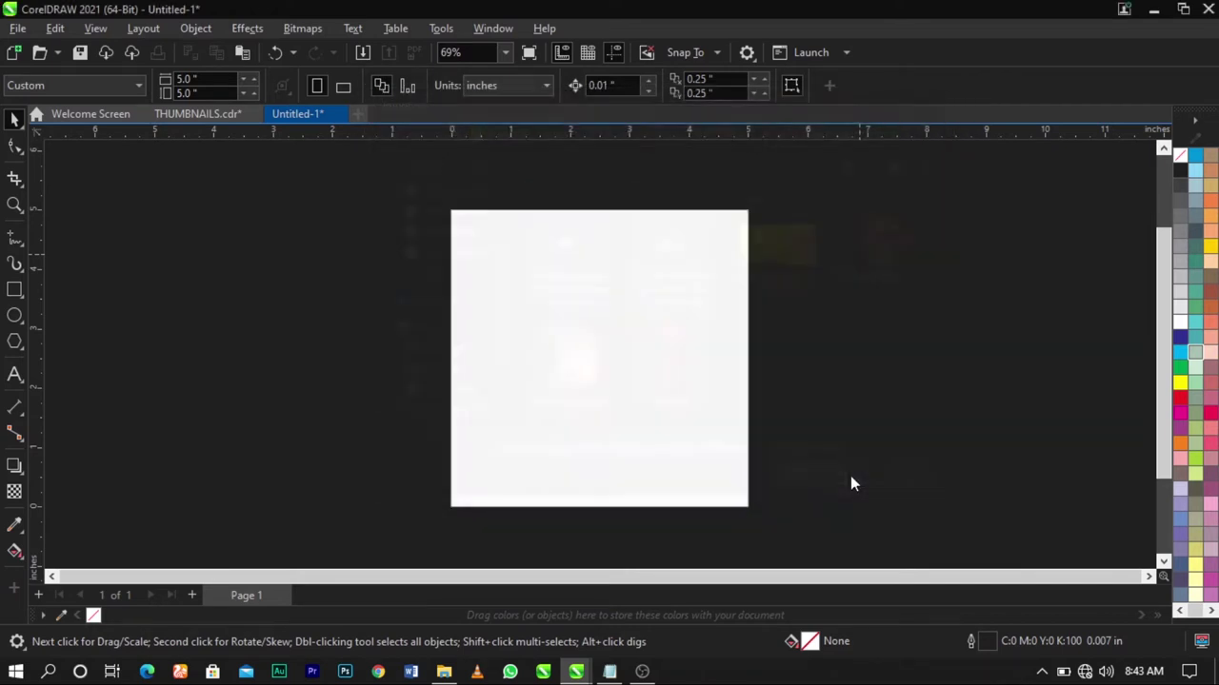
Place the six imported images one after another at reduced sizes to the left of the page
drag(196, 228, 489, 422)
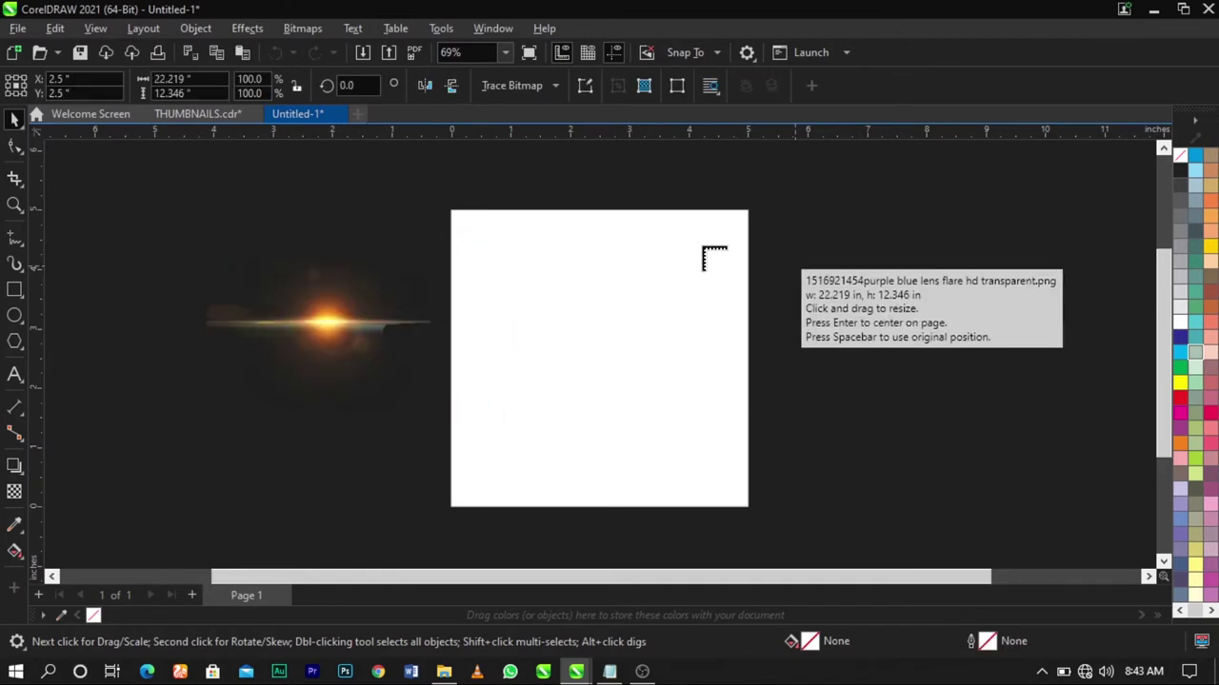
click(129, 184)
click(238, 238)
click(293, 247)
drag(379, 282, 434, 328)
drag(332, 207, 354, 252)
Select all six placed images and move them together to the empty area right of the page
drag(522, 172, 44, 487)
drag(410, 306, 1042, 352)
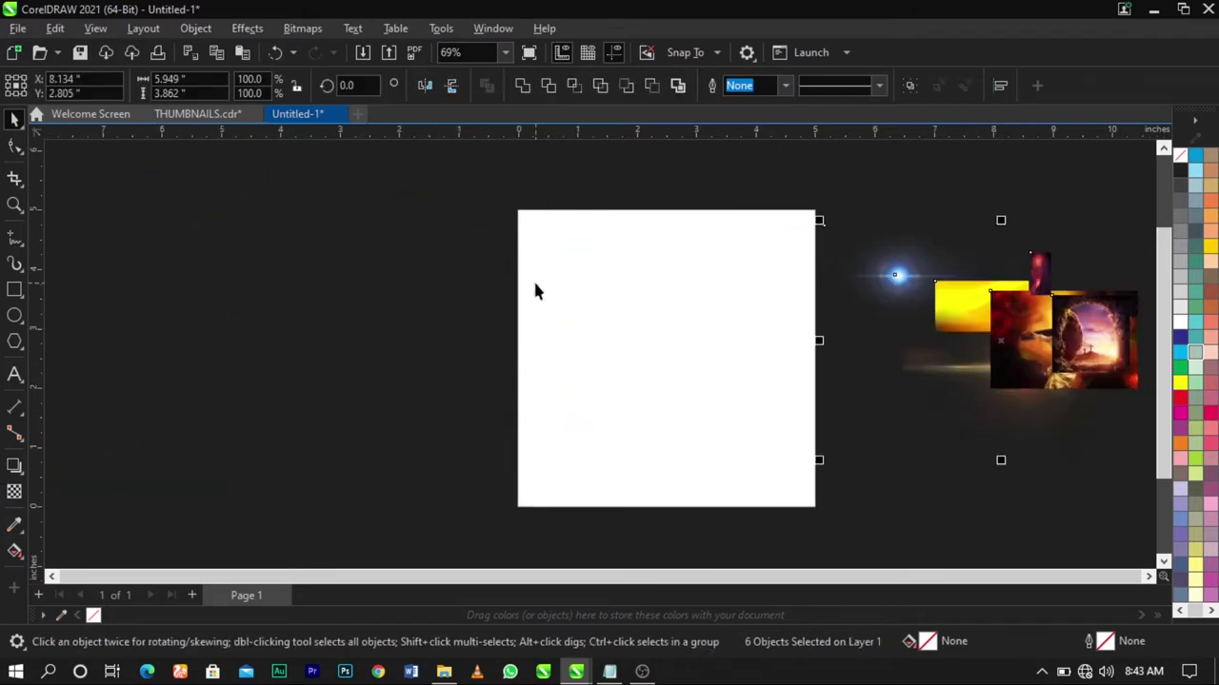
scroll(652, 300, down, 2)
scroll(1078, 338, up, 2)
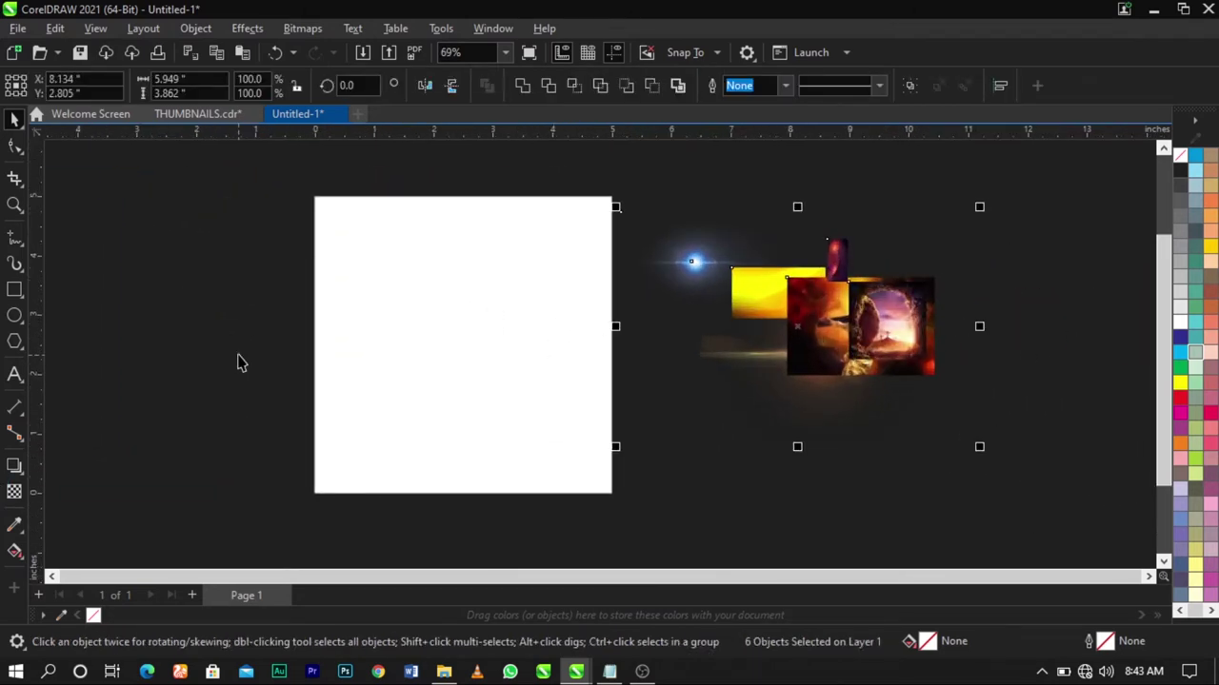
click(272, 359)
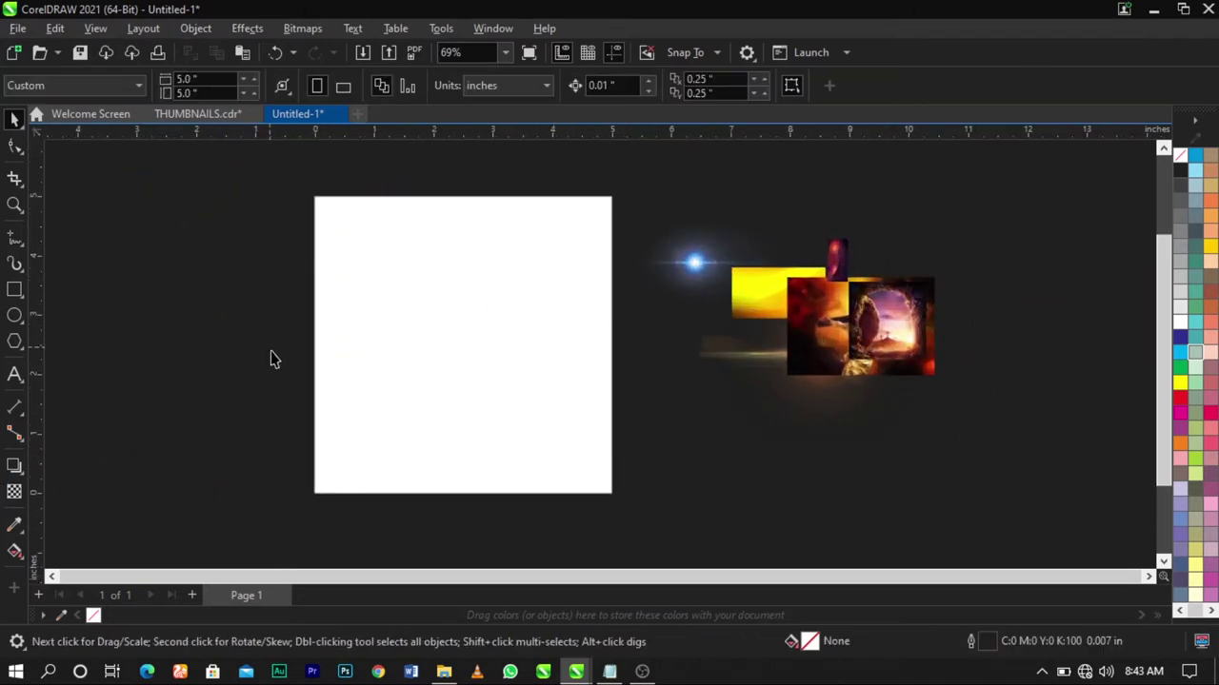
Draw a rectangle over the page, size it to 5 by 5 inches and centre it on the page
click(13, 290)
drag(315, 193, 597, 478)
drag(202, 80, 101, 74)
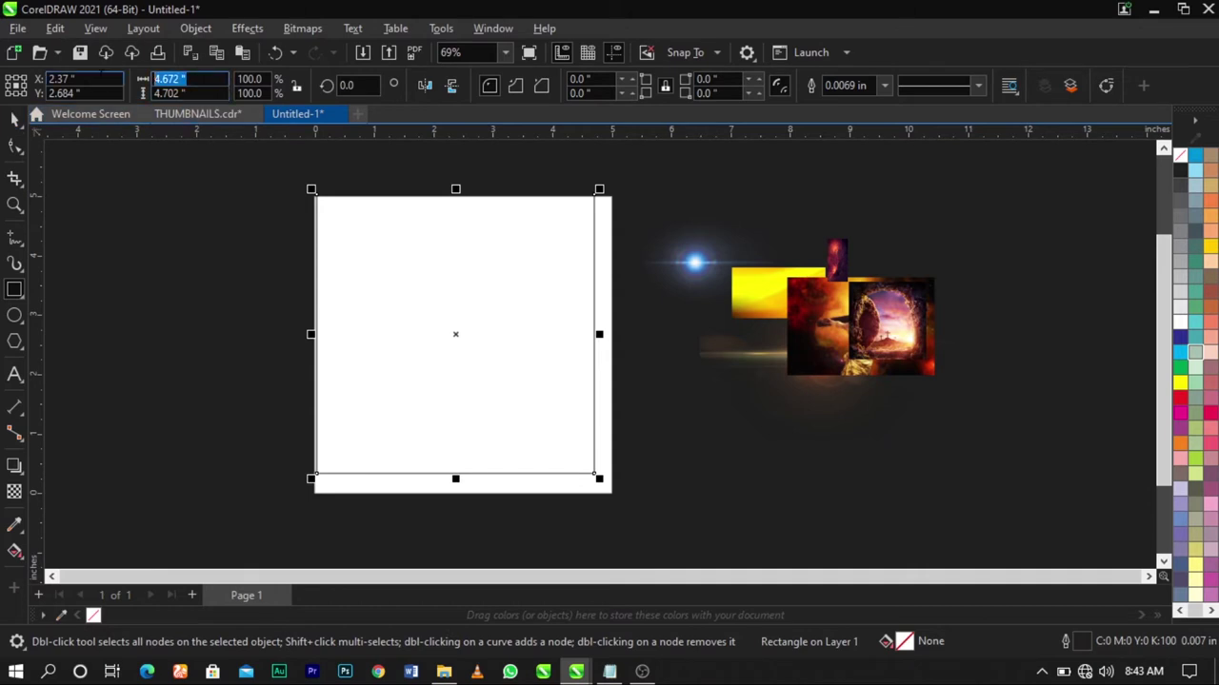
text(5)
key(Tab)
text(5)
key(Return)
key(p)
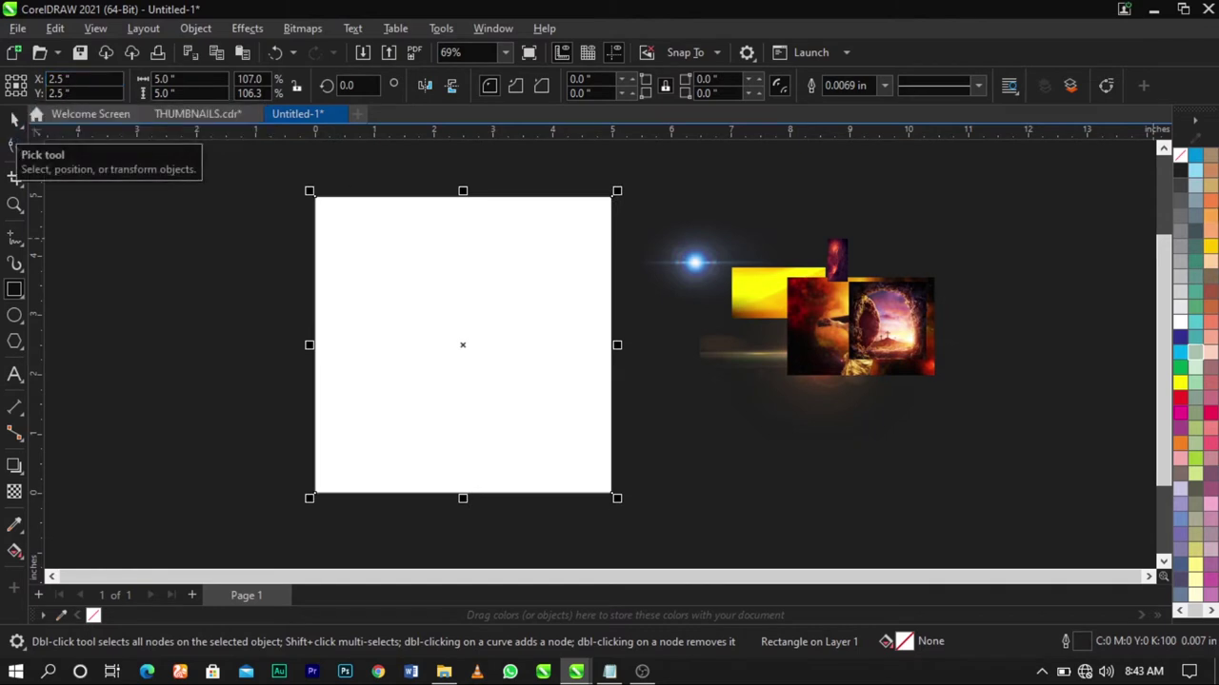
Remove the outline from the 5-inch square and deselect it
scroll(609, 266, up, 5)
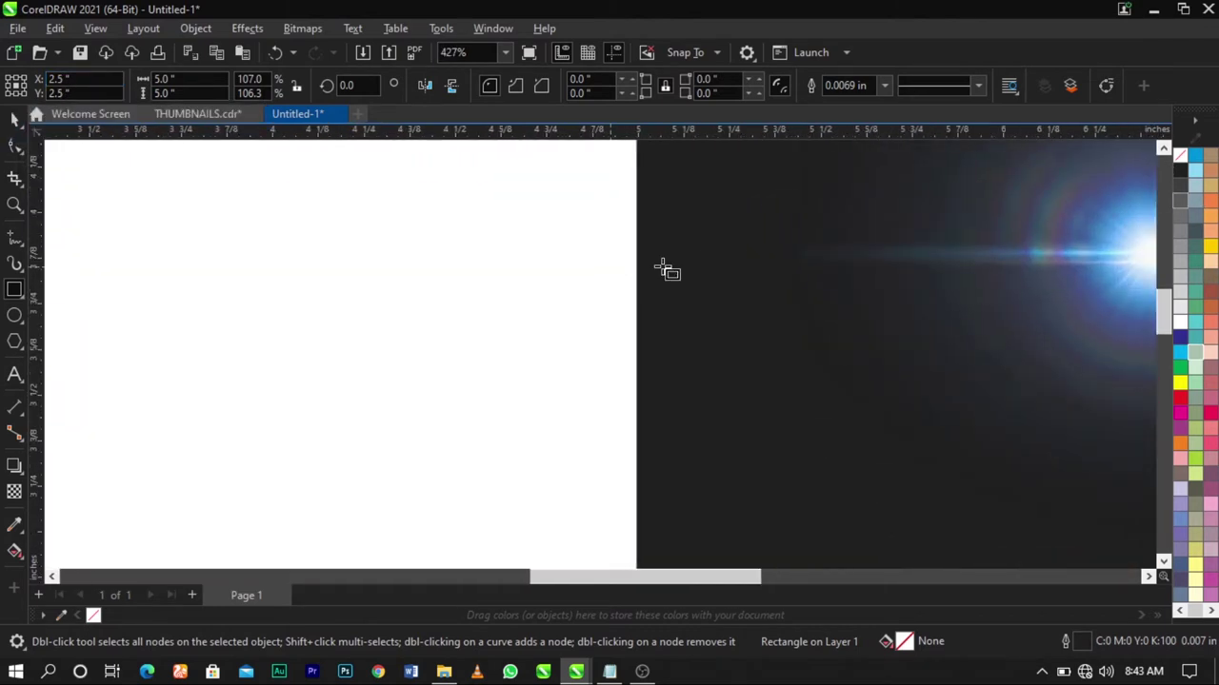
right_click(1179, 154)
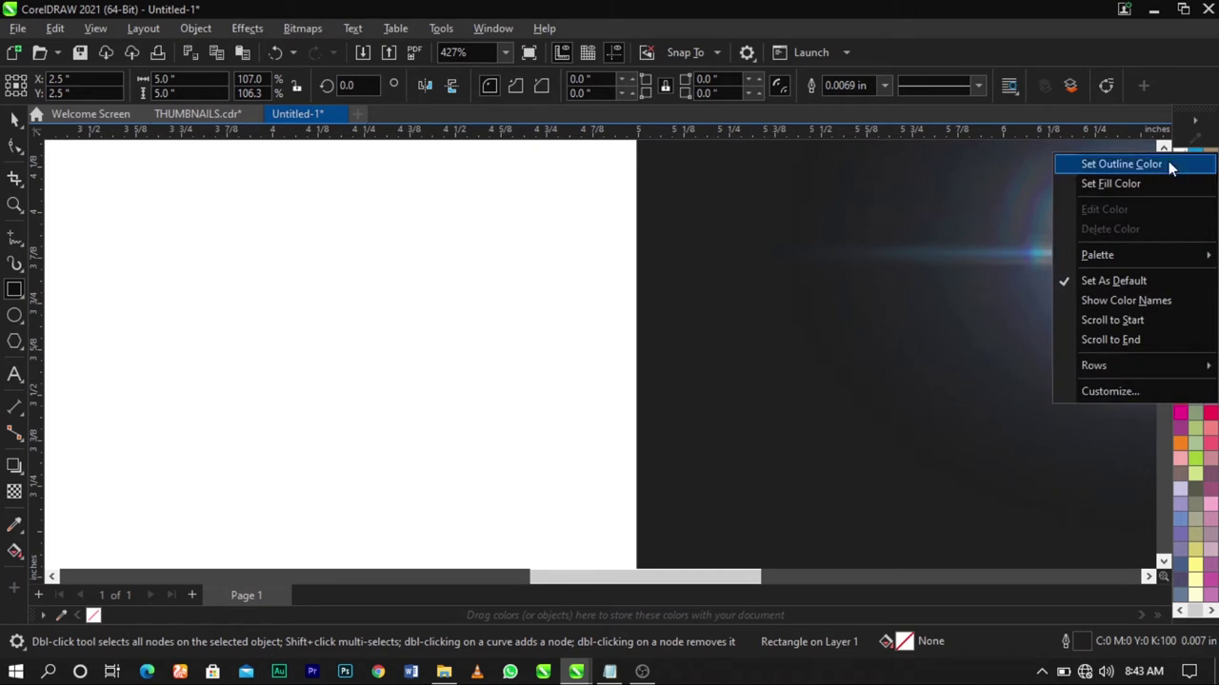
click(1173, 163)
scroll(700, 276, down, 5)
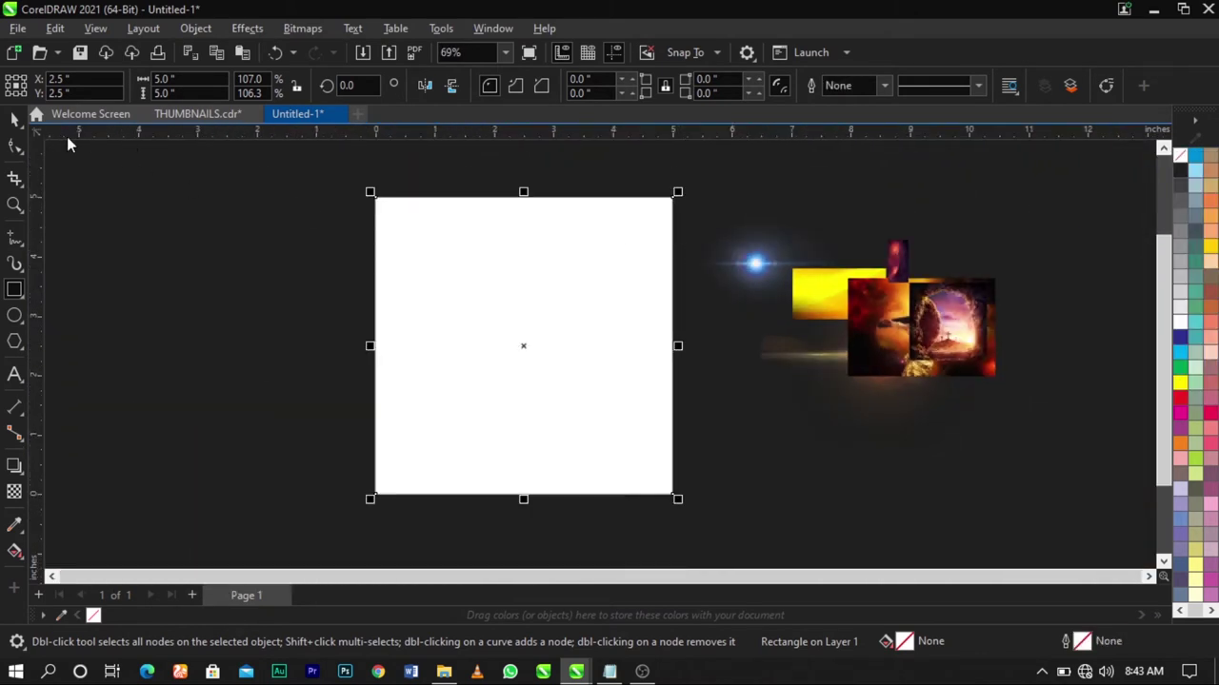
click(13, 121)
key(Escape)
click(805, 435)
click(447, 372)
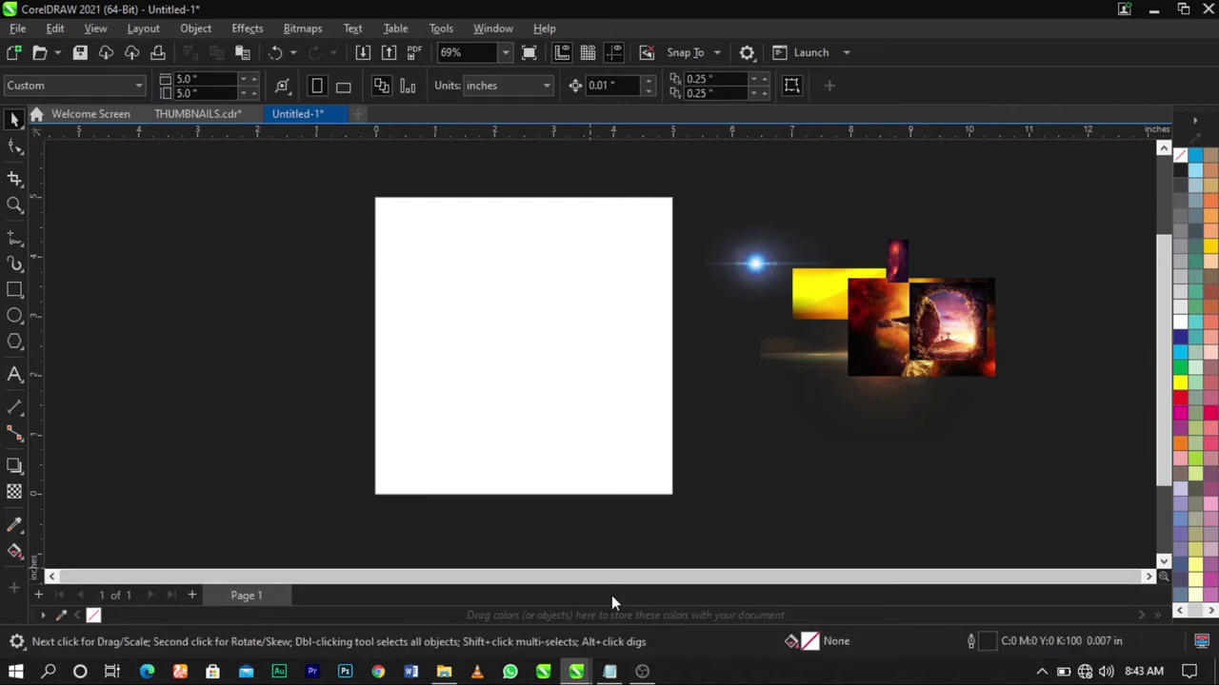
Copy all of the flyer text from Notepad and paste it into the CorelDRAW document as a text object
click(609, 671)
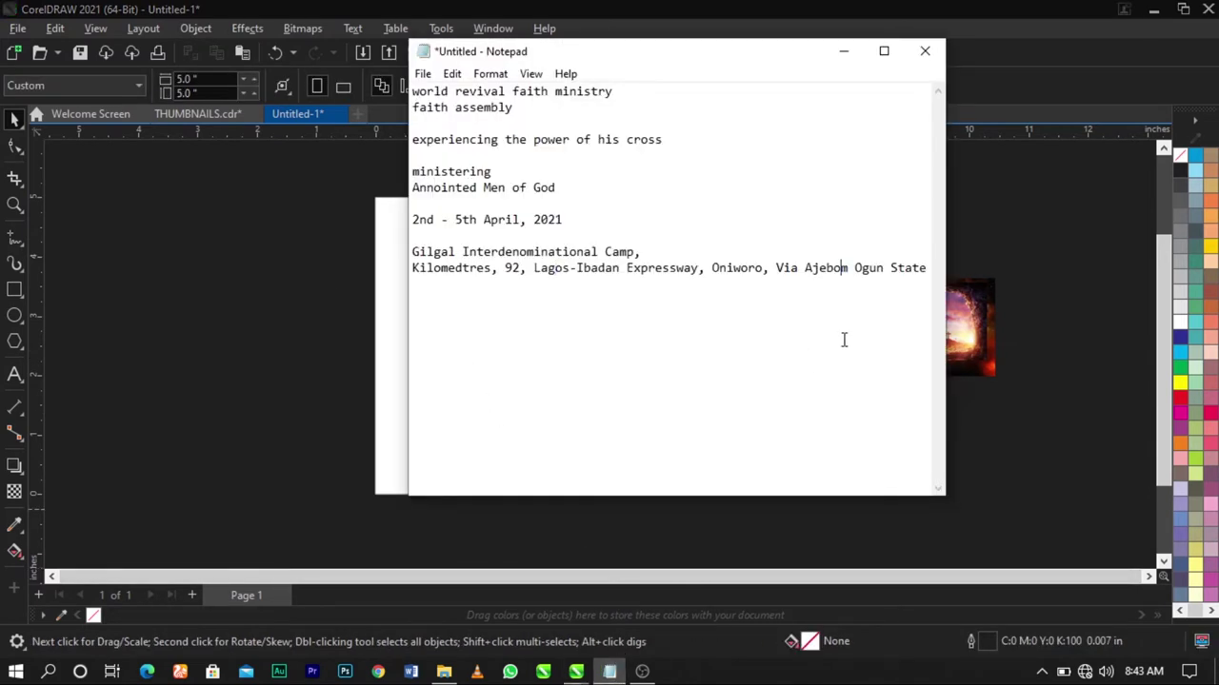
key(ctrl+a)
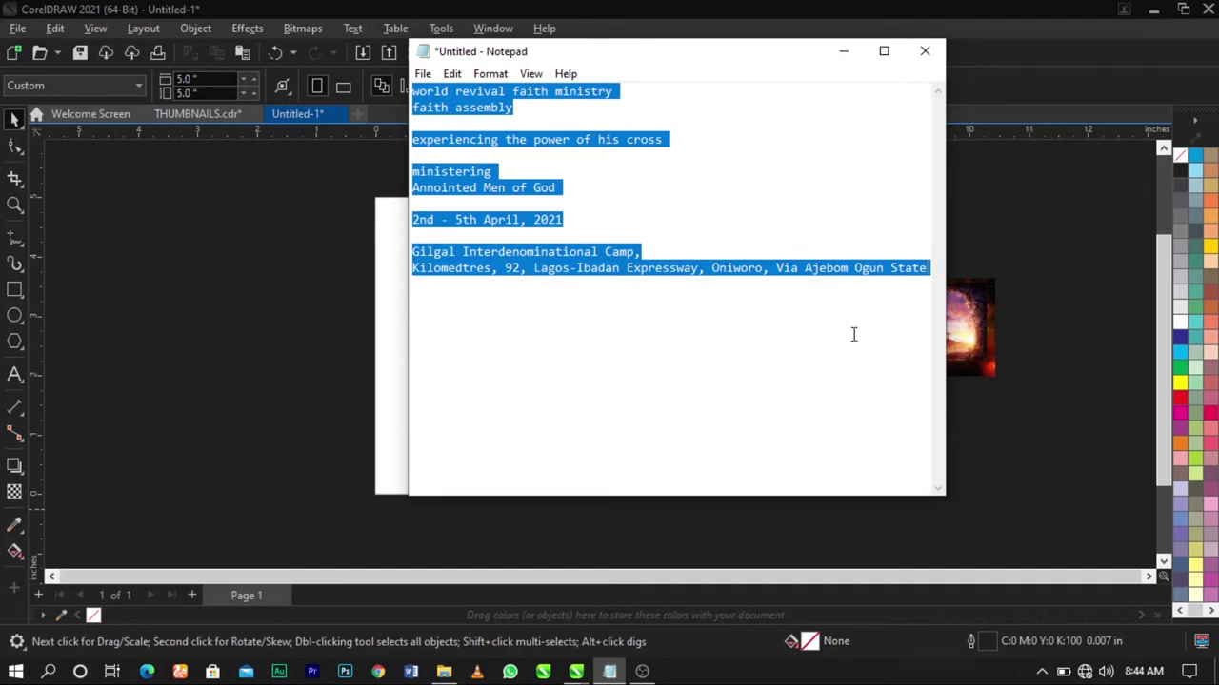
click(100, 303)
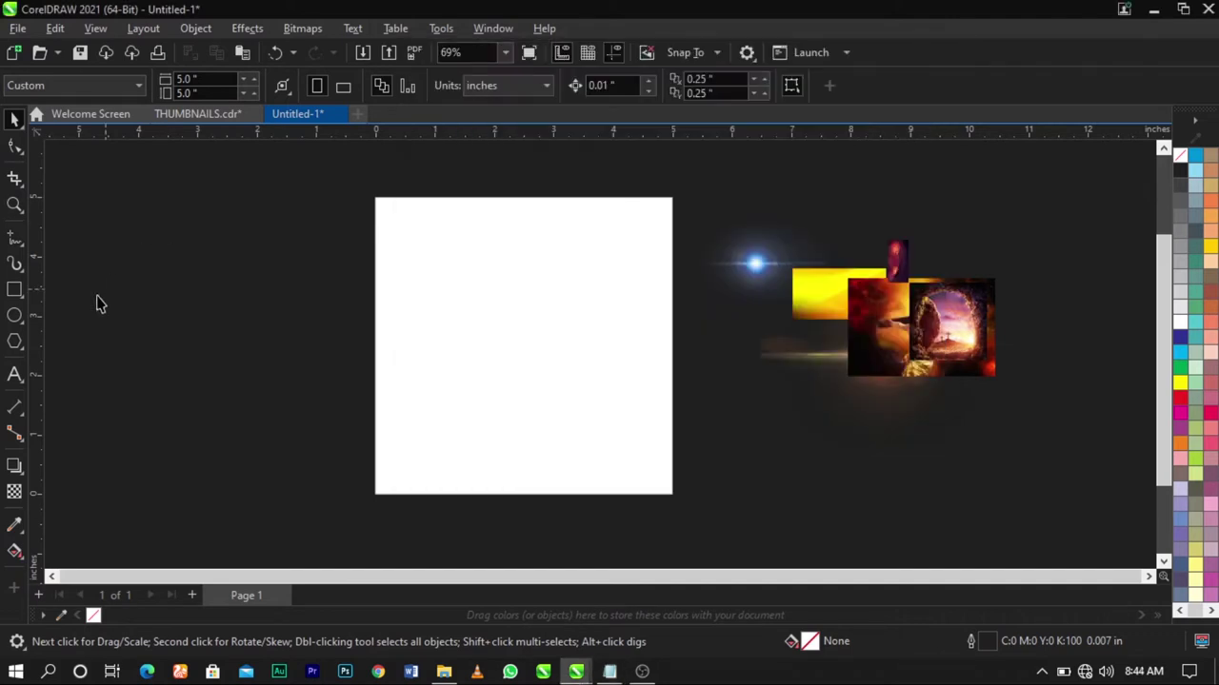
click(16, 375)
key(ctrl+v)
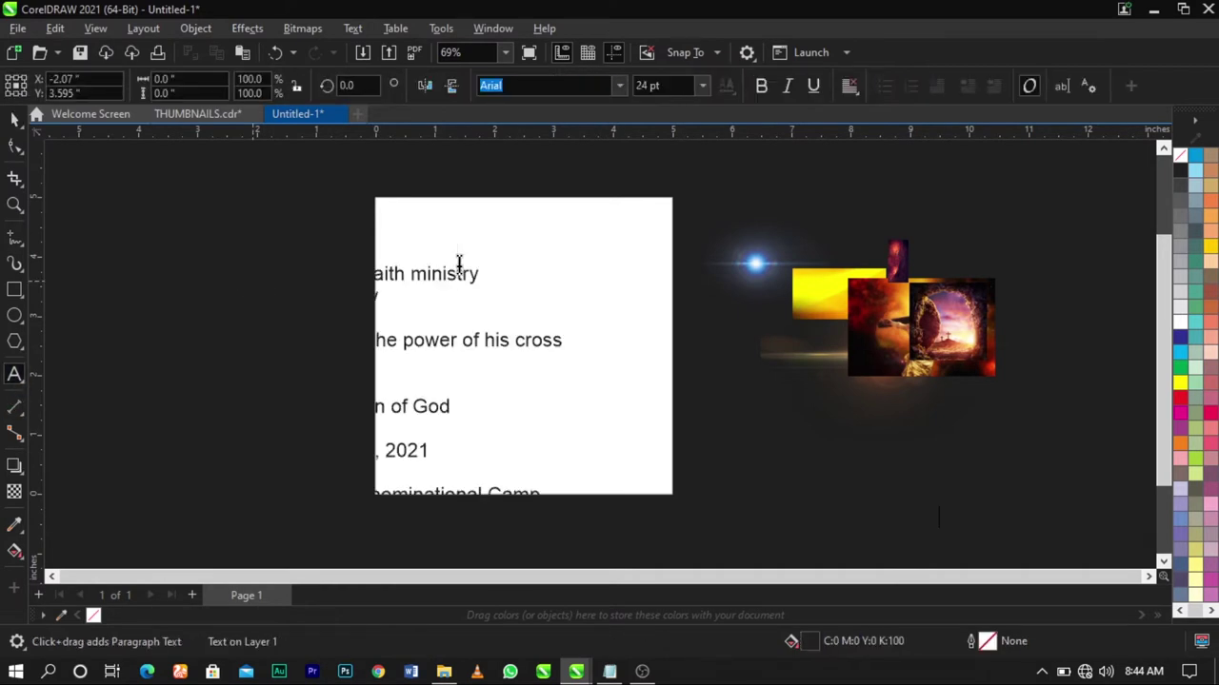
Set the pasted text to 9 pt in white and move it clear of the page's left edge
click(14, 119)
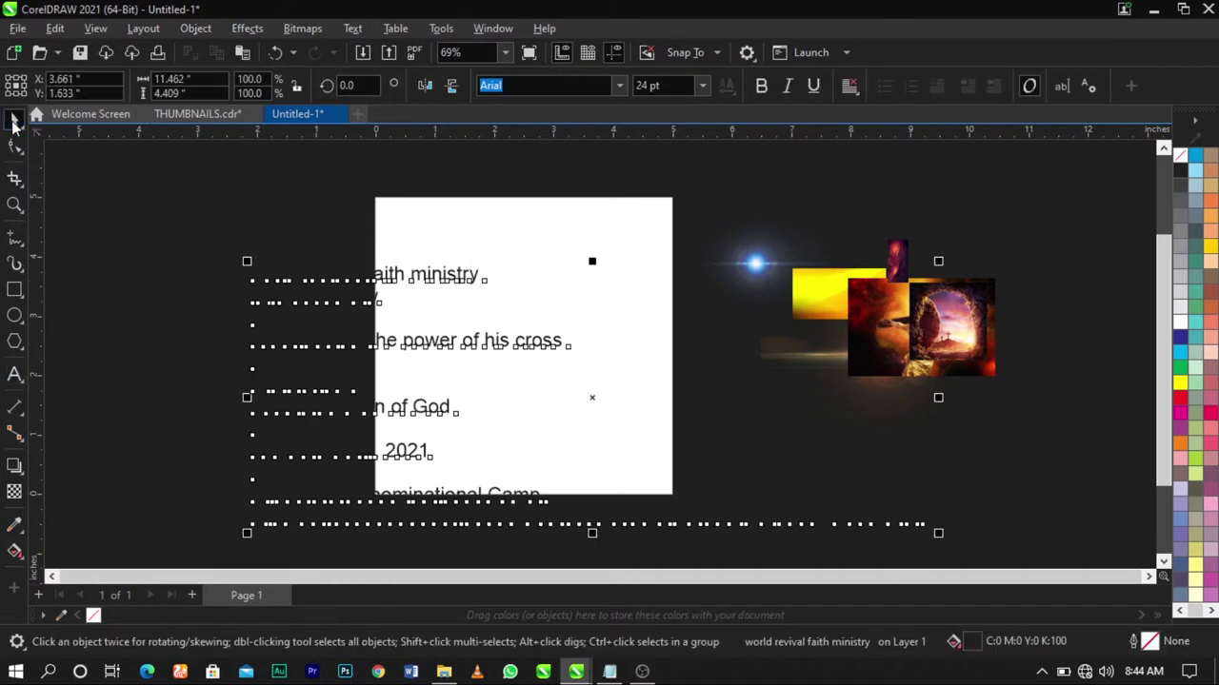
click(702, 86)
click(671, 160)
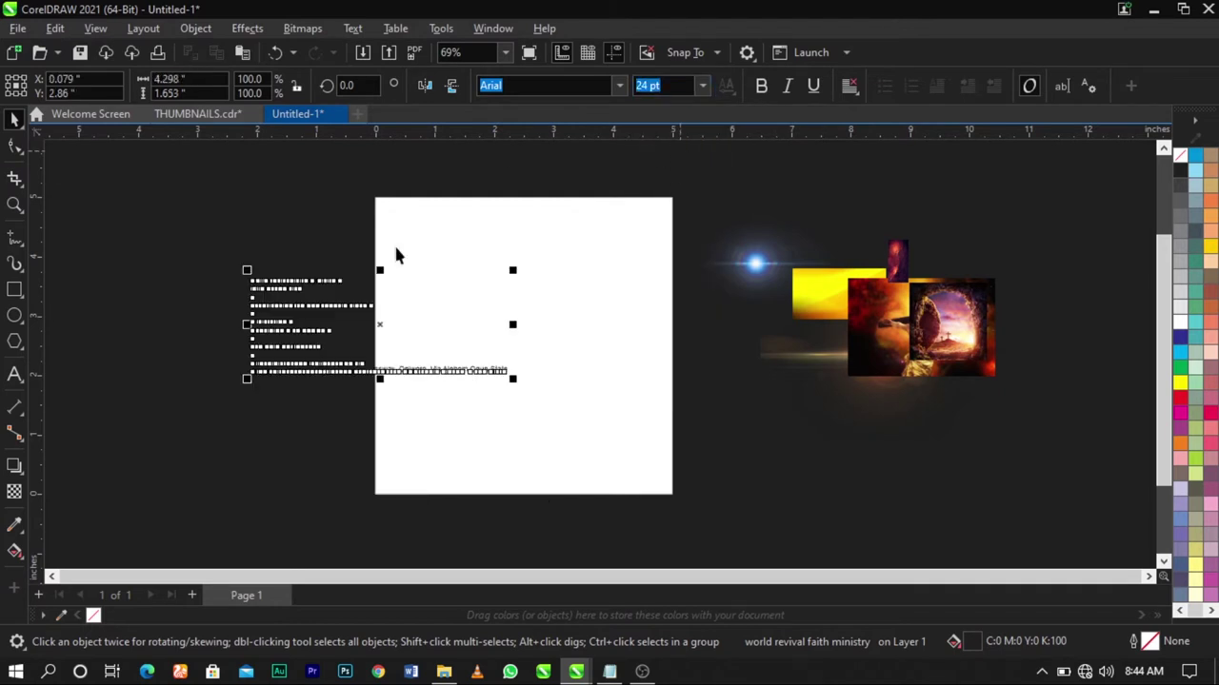
drag(327, 308, 194, 301)
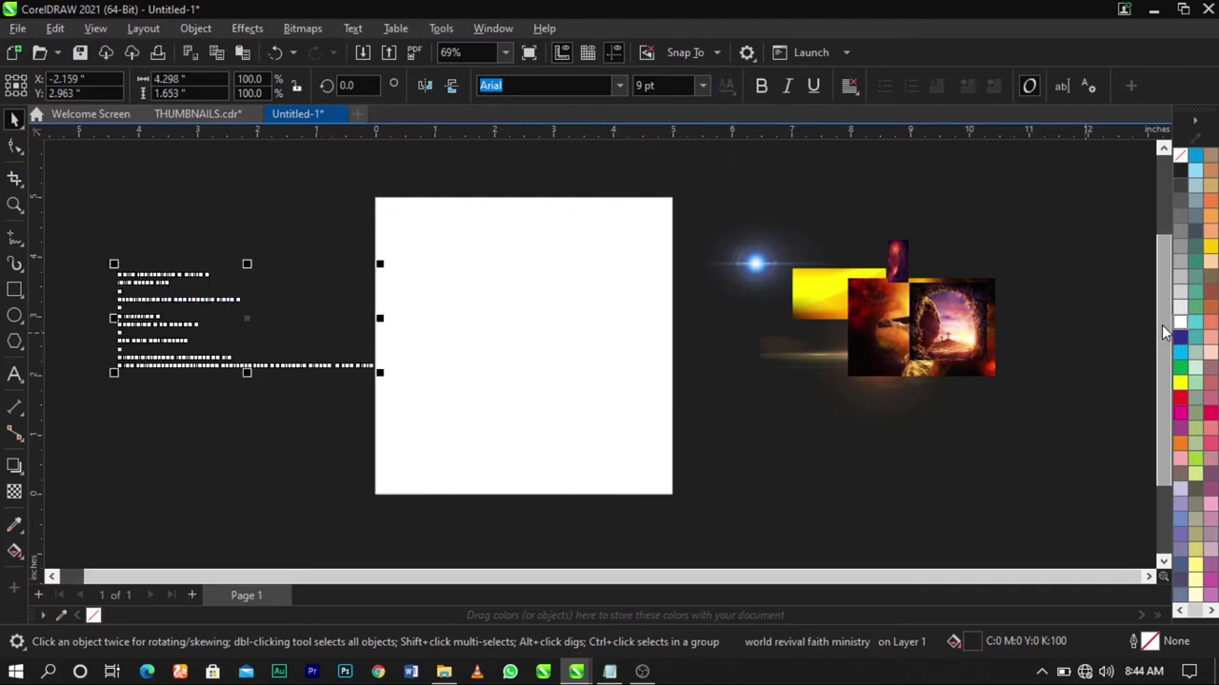
click(1056, 379)
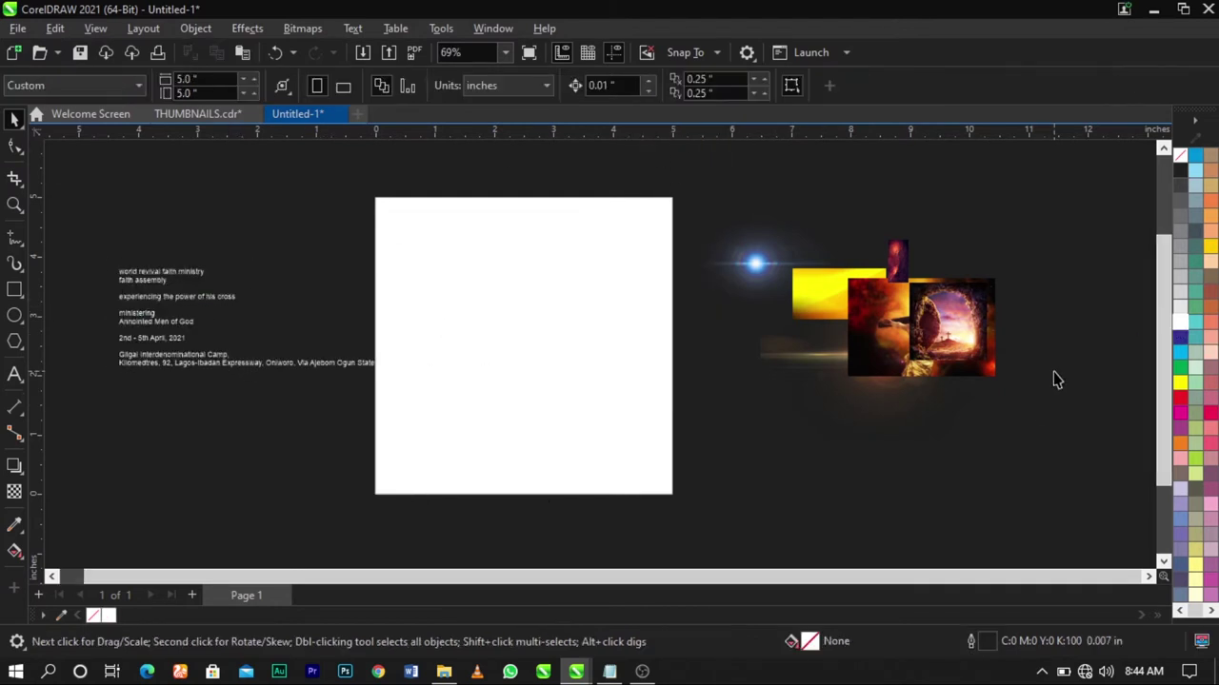
drag(314, 371, 247, 372)
click(322, 370)
click(846, 421)
Fill the page-sized square with the palette's Red (C0 M100 Y100 K0)
click(615, 346)
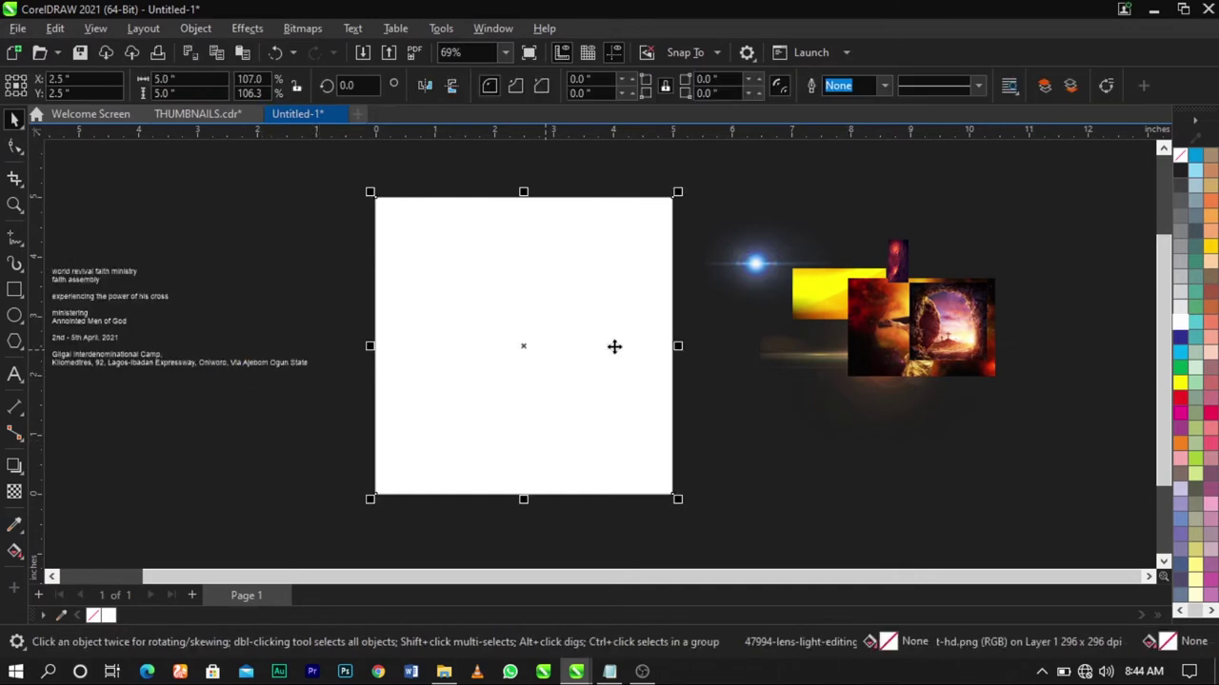
click(1180, 399)
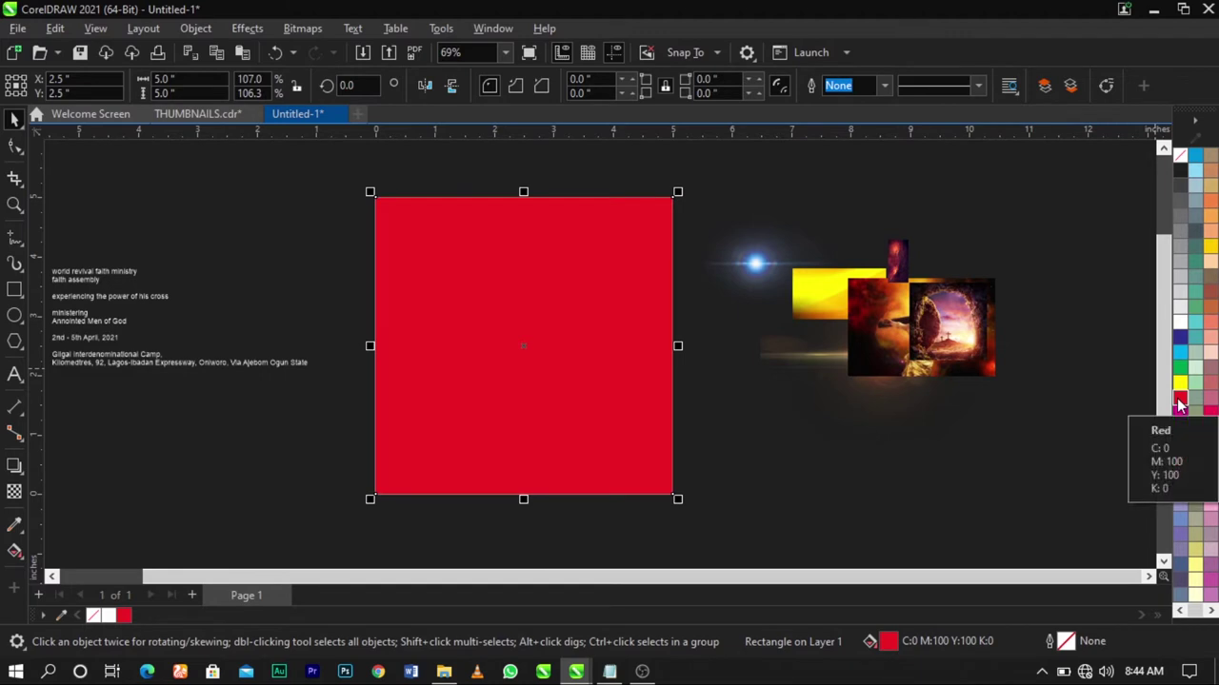
click(734, 394)
click(619, 337)
click(615, 374)
click(766, 414)
Change the square's uniform fill to the RGB dark red R153 G0 B5 (#990005) and deselect the square
click(588, 375)
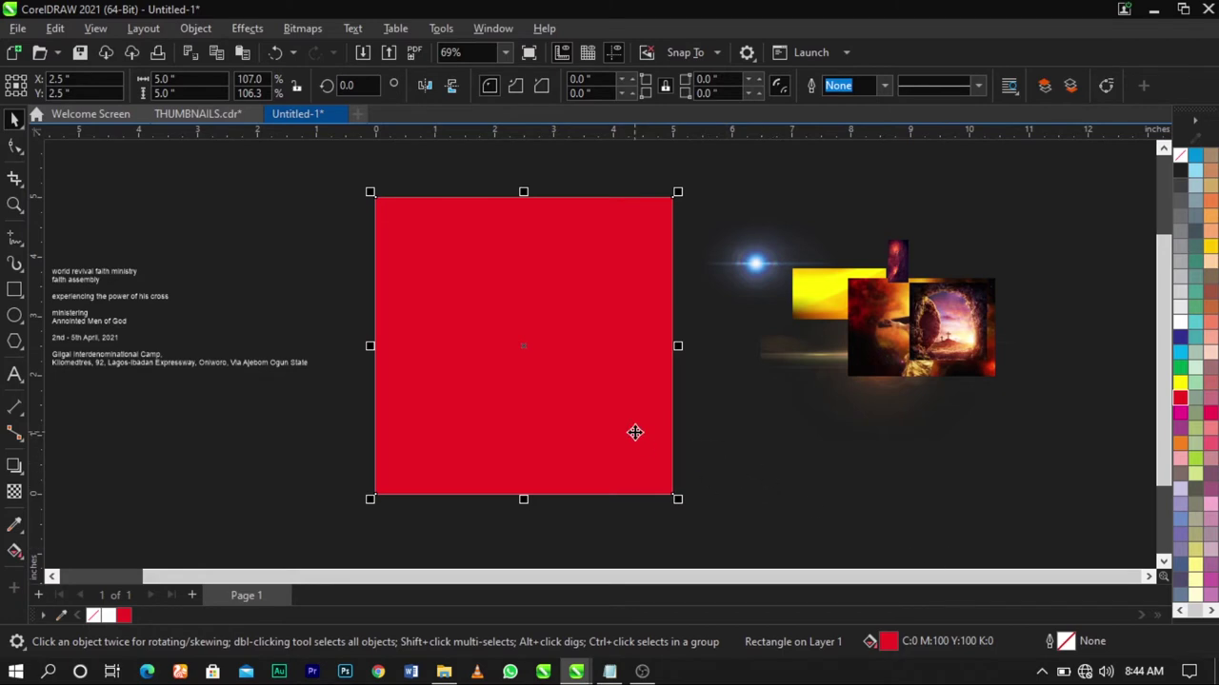
double_click(886, 643)
drag(596, 73, 719, 84)
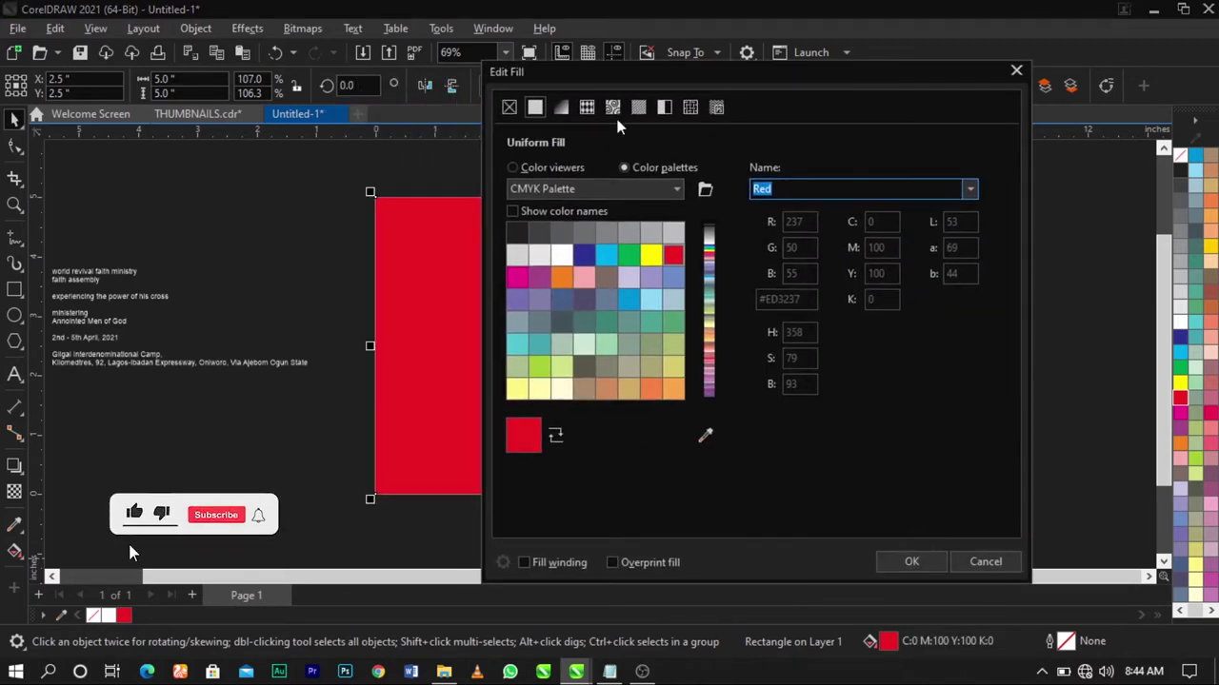
click(536, 168)
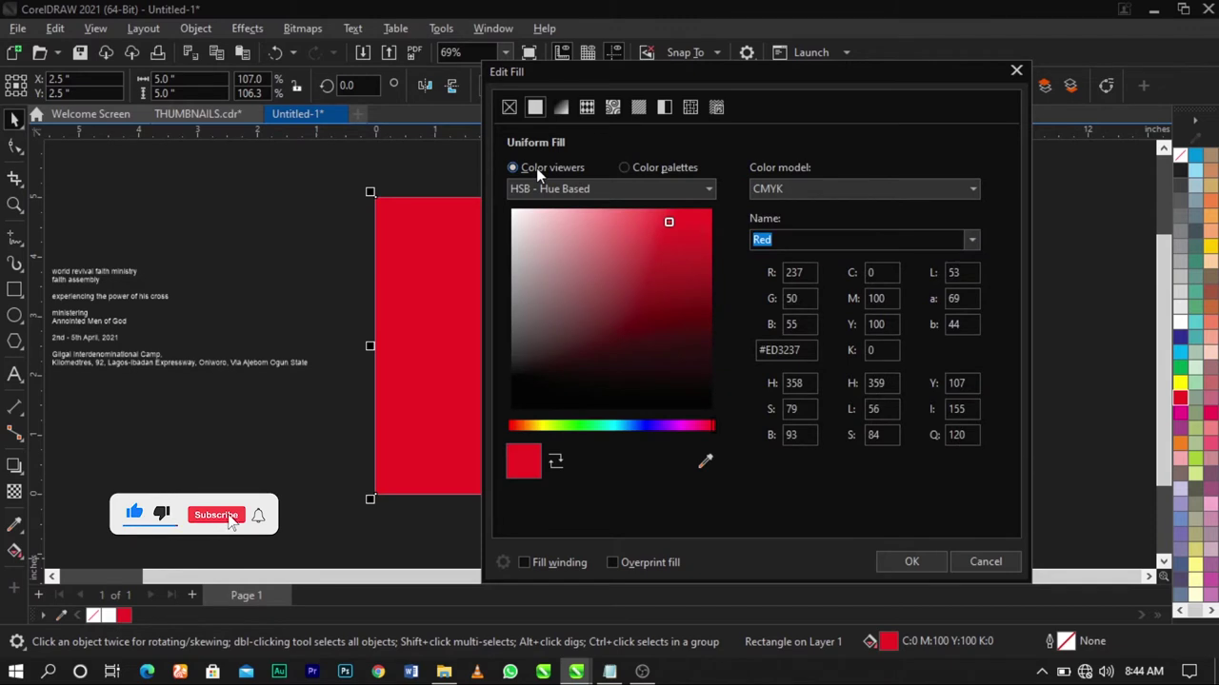
click(796, 189)
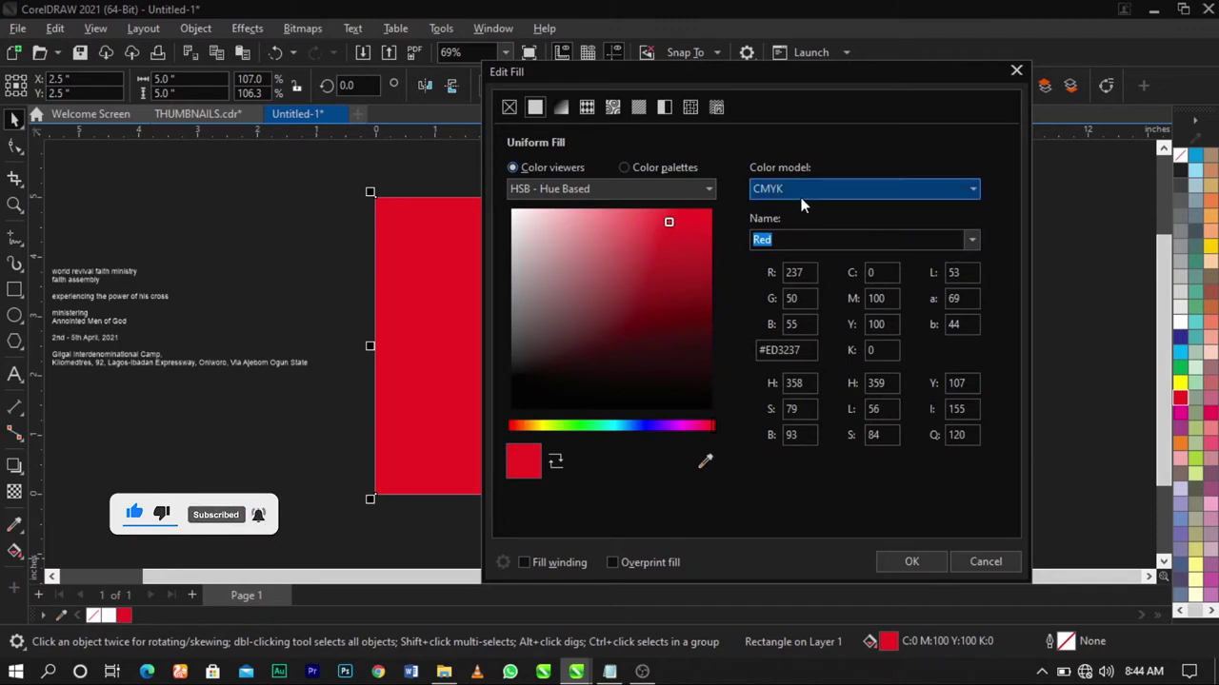
click(788, 235)
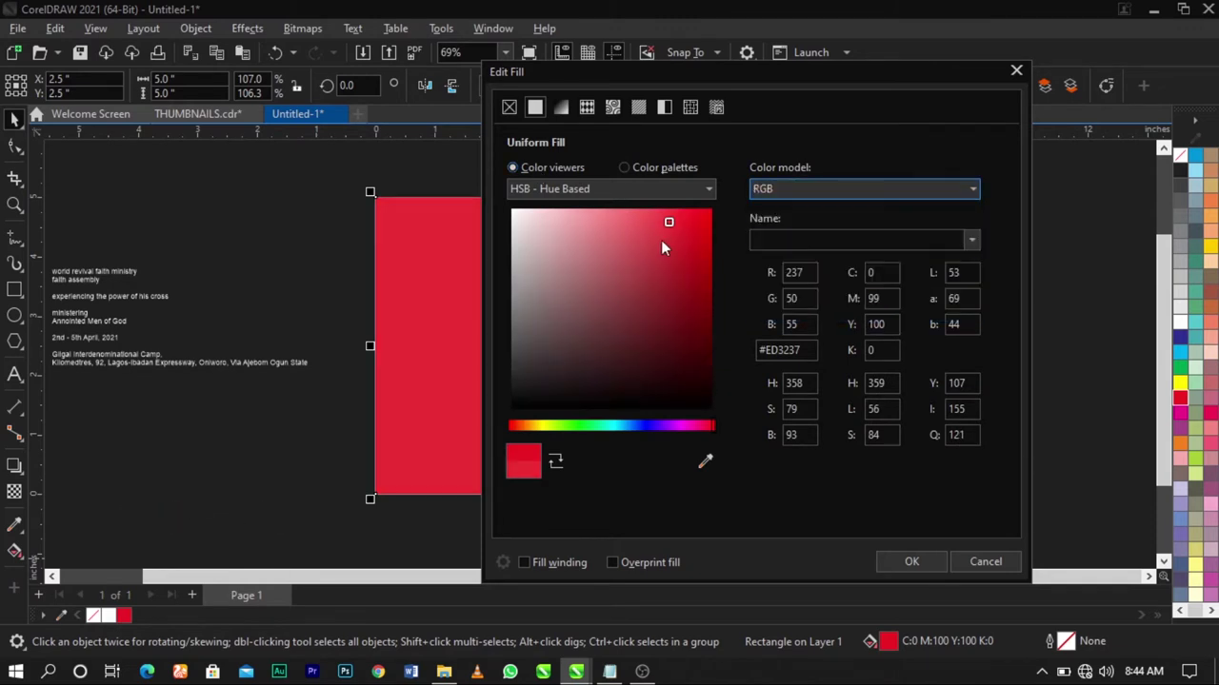
drag(689, 258, 716, 296)
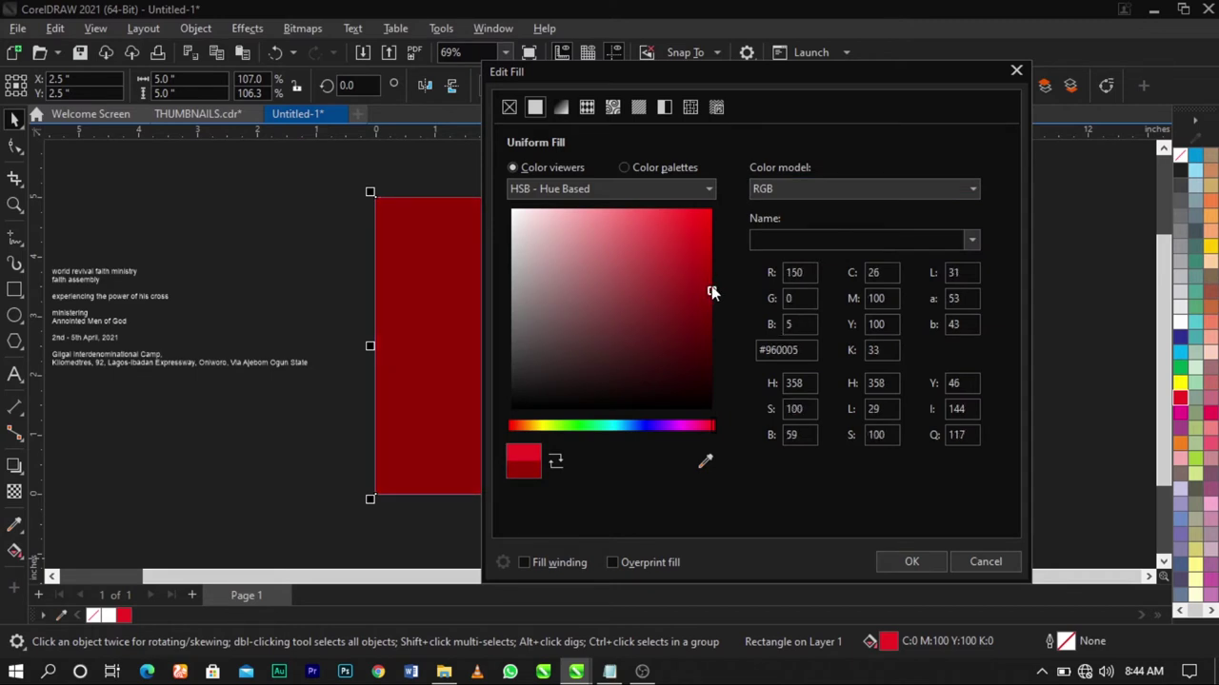
click(930, 568)
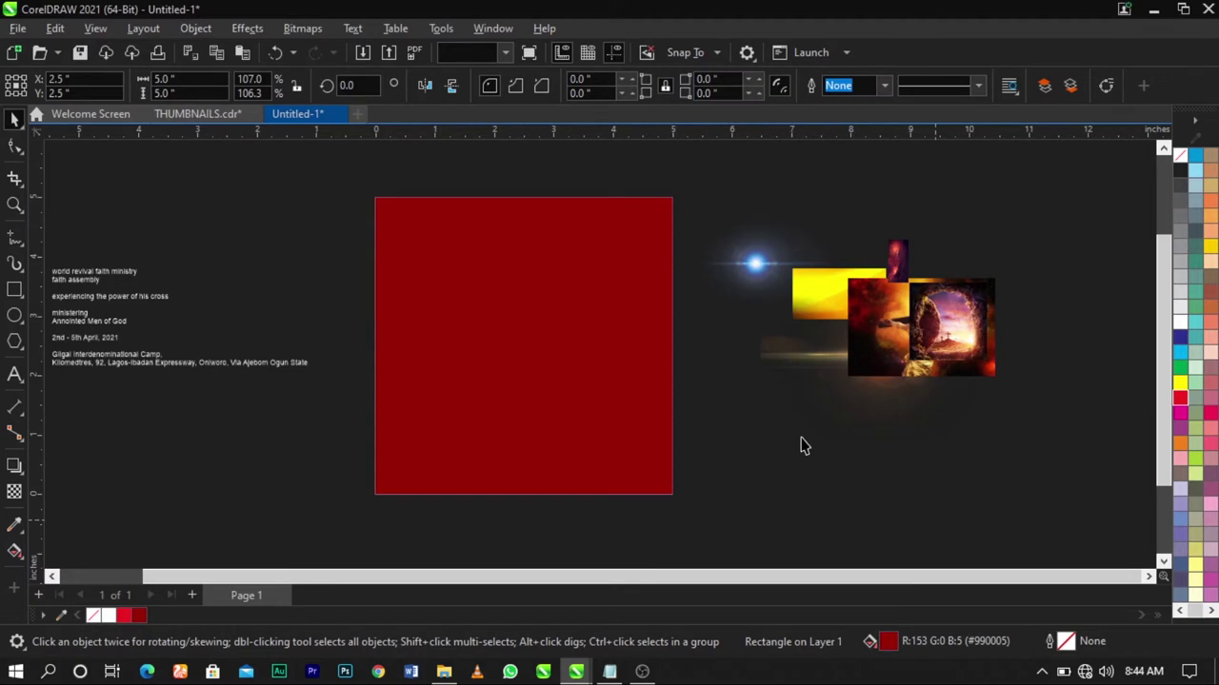
click(827, 459)
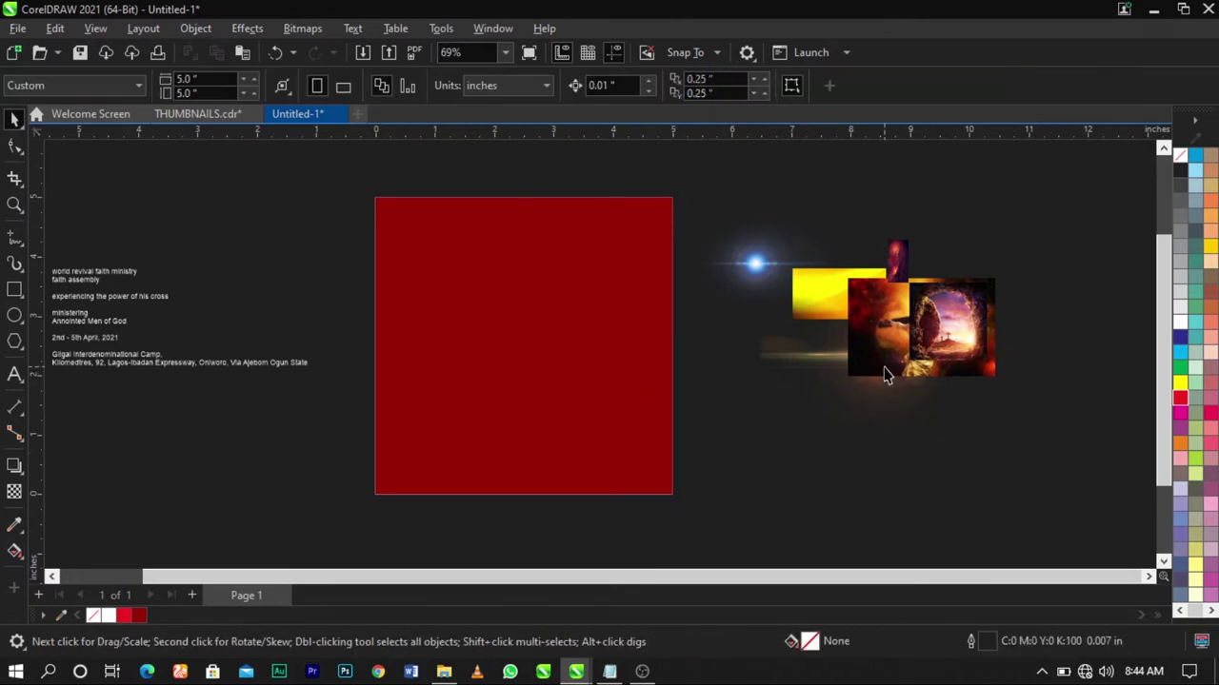
Enlarge the purple nebula image to about 2.2 by 4.6 inches, place it over the square's left edge and bring it to the front
drag(902, 278, 510, 529)
drag(340, 324, 396, 282)
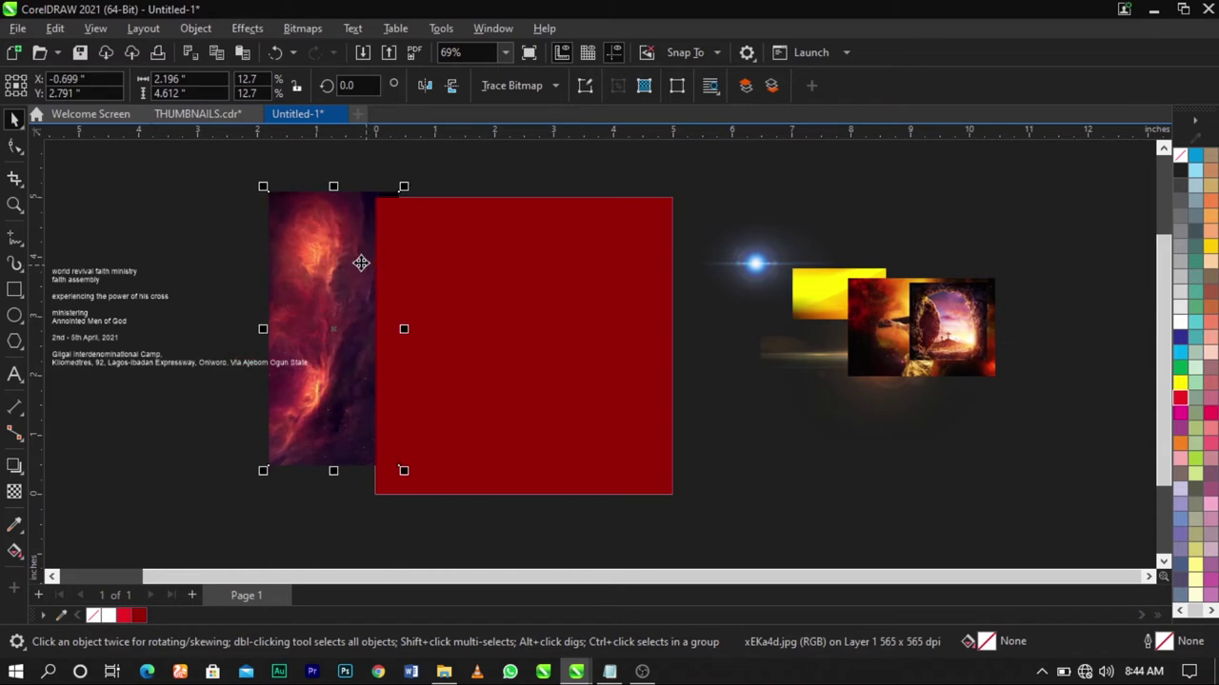
click(361, 263)
key(shift+Page_Up)
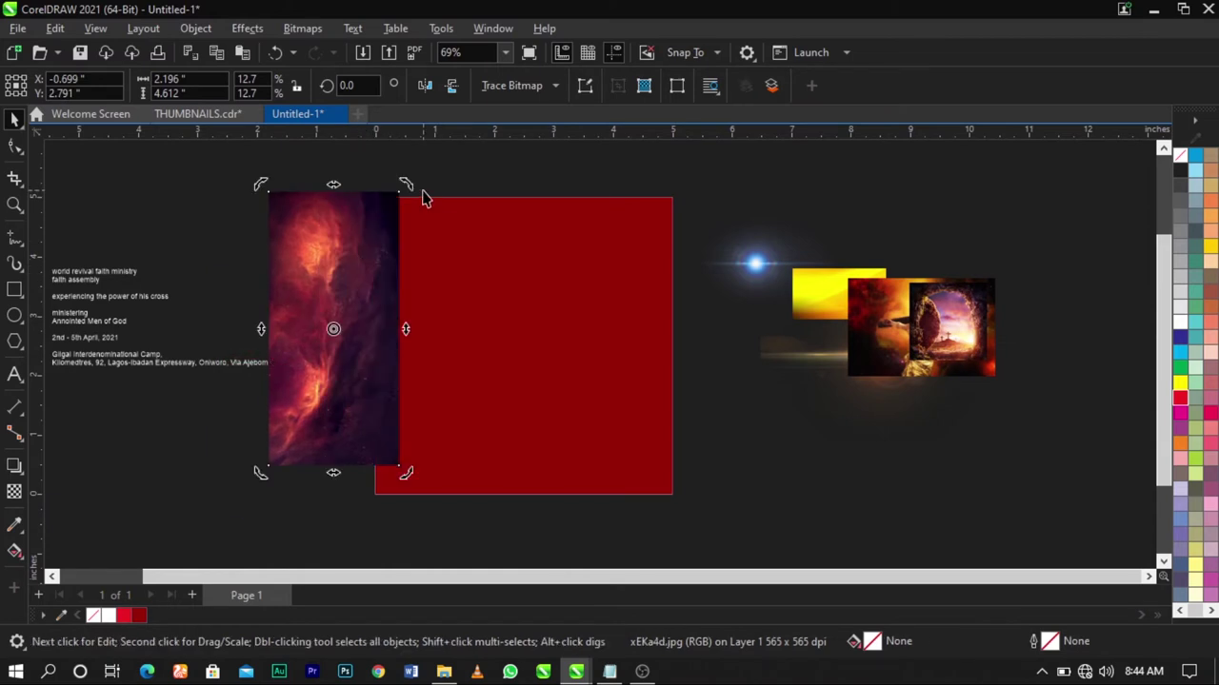
Rotate the nebula image to 270 degrees so that it lies horizontally
drag(412, 189, 495, 414)
click(476, 404)
double_click(450, 383)
click(488, 406)
double_click(460, 390)
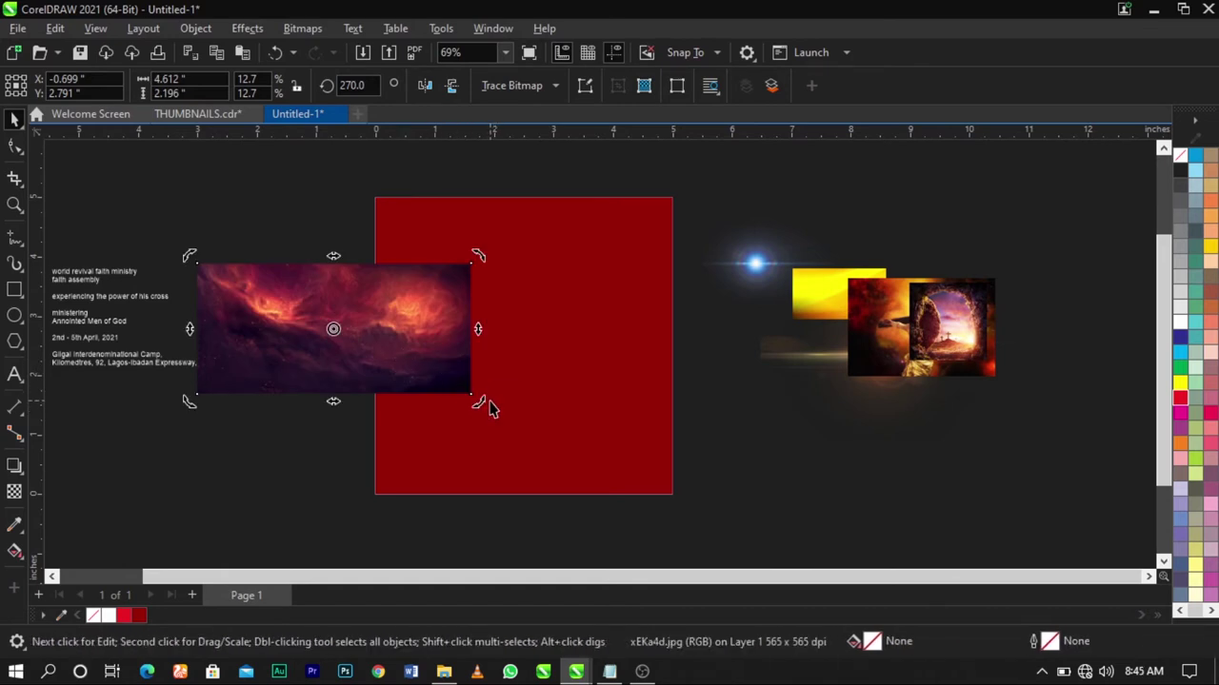
click(454, 381)
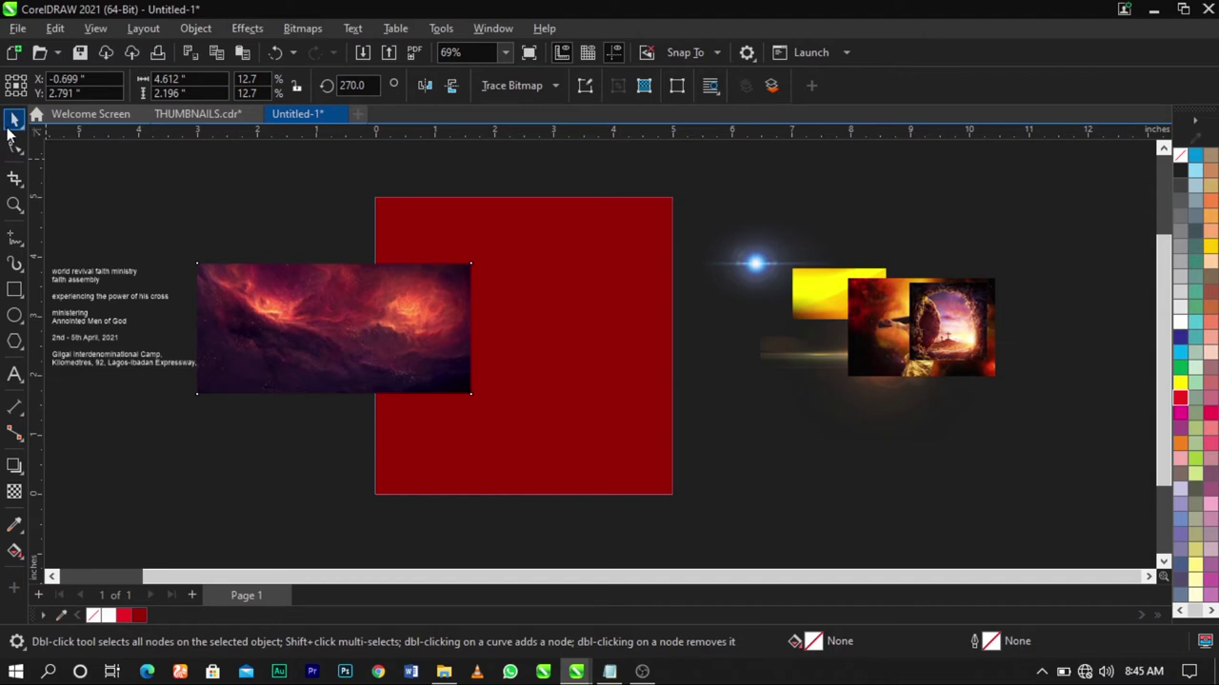
click(13, 119)
Enlarge the nebula image to about 9.7 by 4.6 inches and centre it over the lower part of the square
click(465, 393)
drag(473, 401, 770, 538)
drag(612, 438, 630, 425)
drag(530, 333, 534, 332)
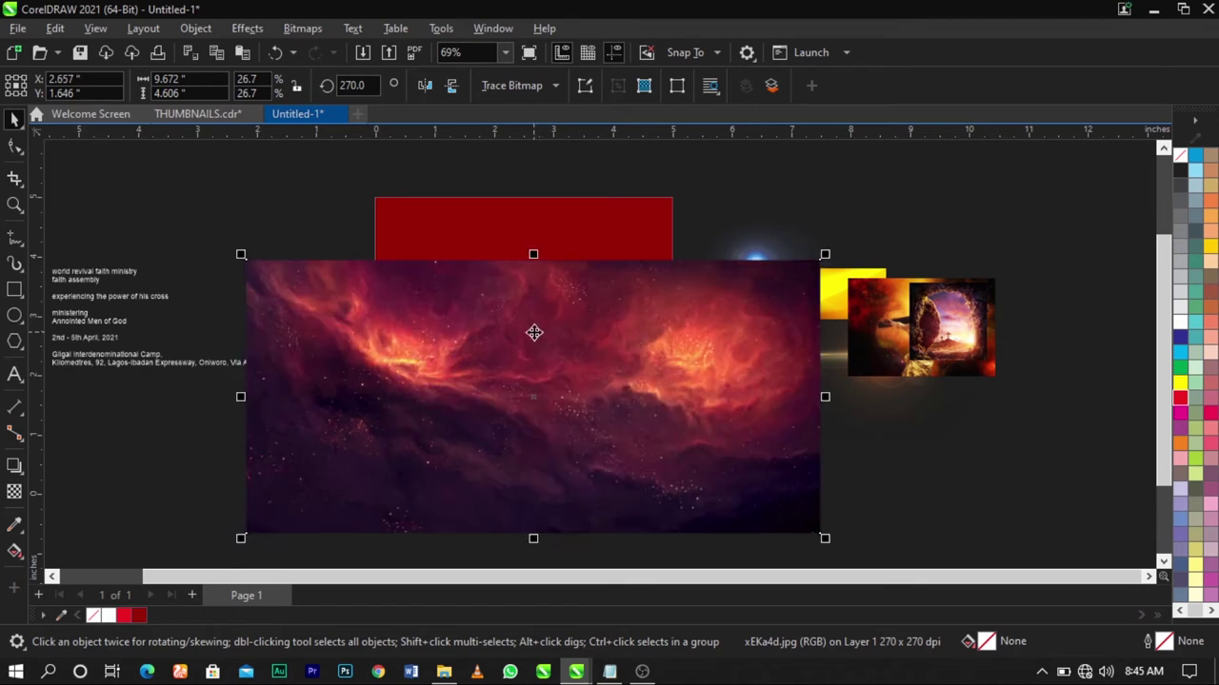
PowerClip the nebula image inside the dark red square and deselect it
right_click(535, 329)
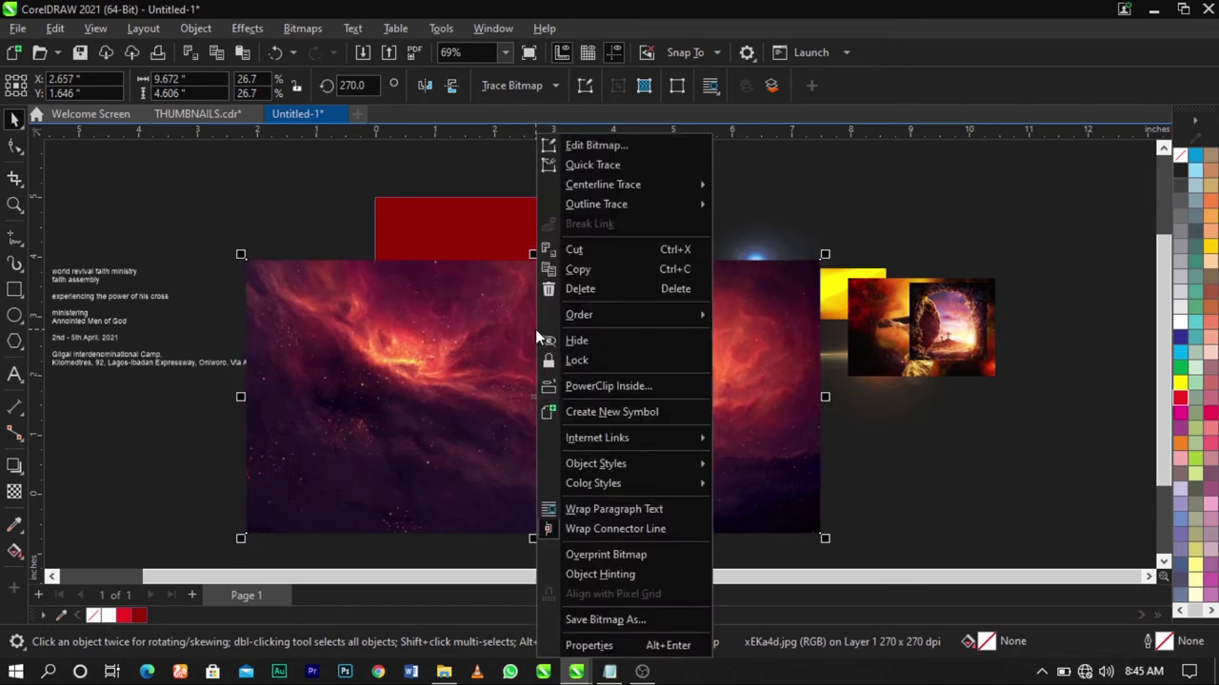
click(607, 386)
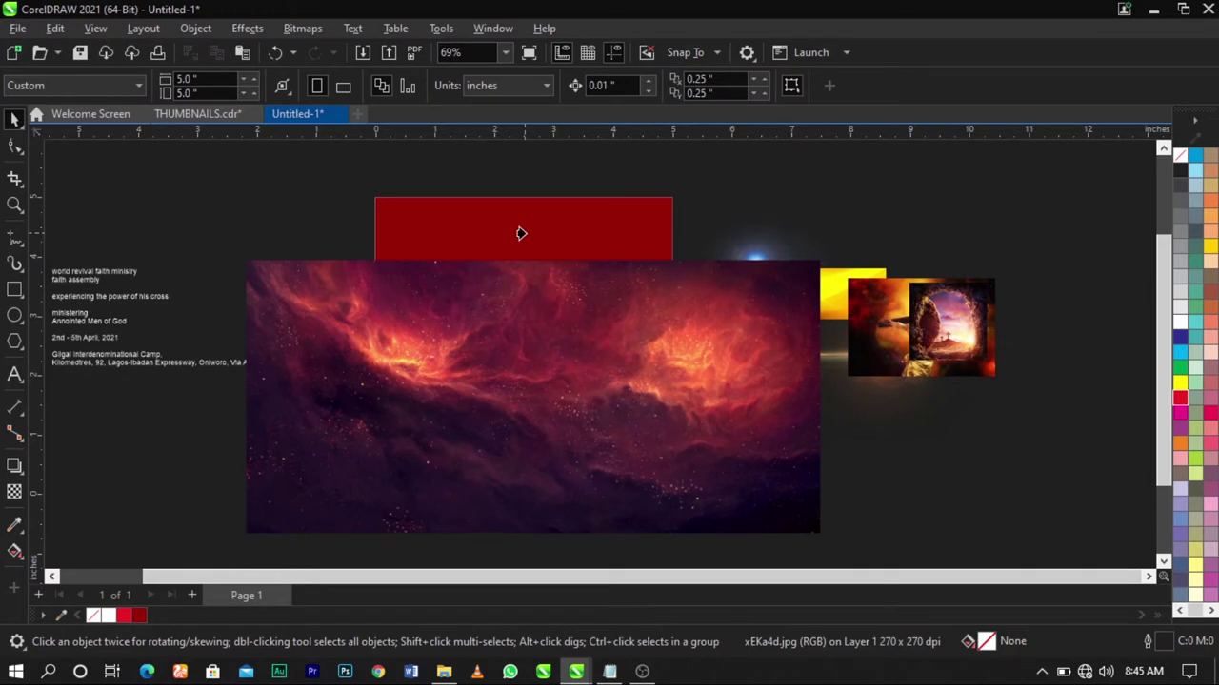
click(521, 233)
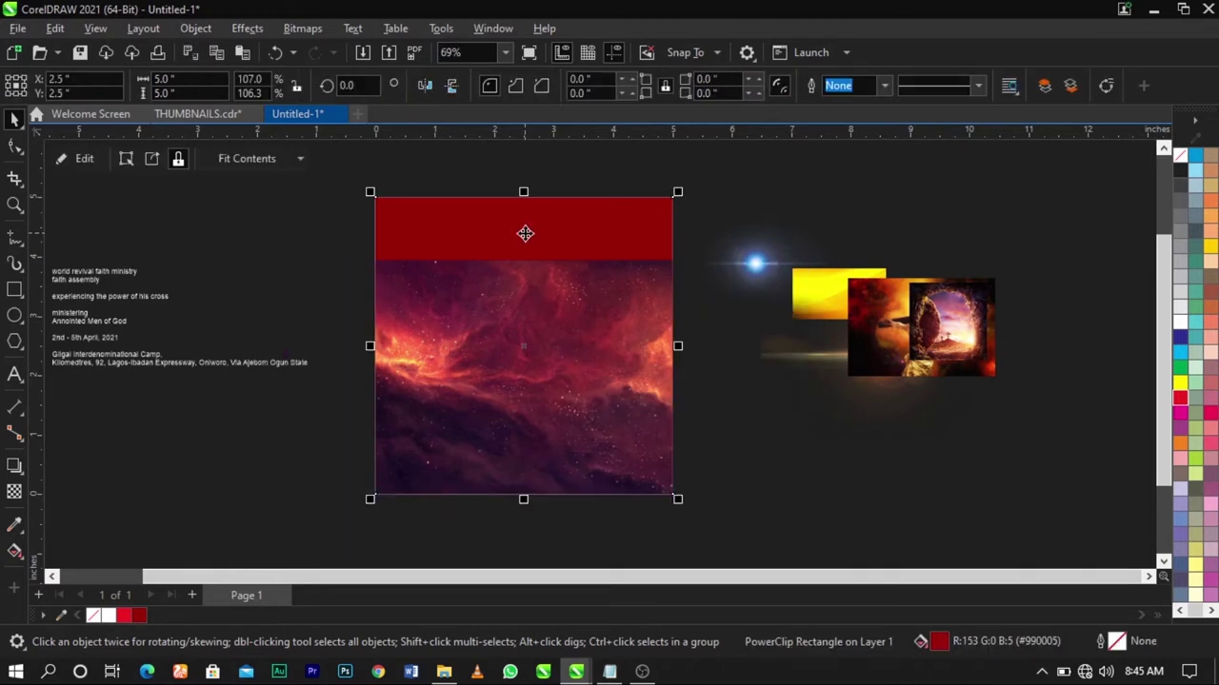
click(720, 386)
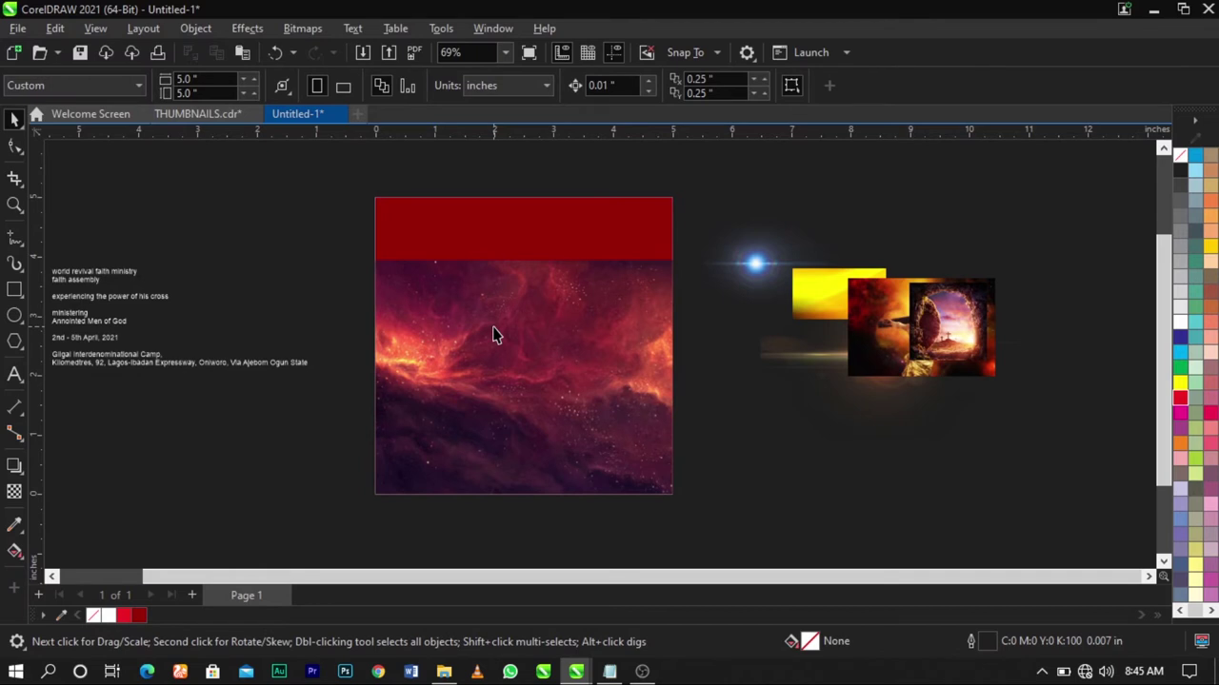
Open the square's PowerClip contents for editing and move the nebula image slightly upward
click(493, 334)
right_click(493, 328)
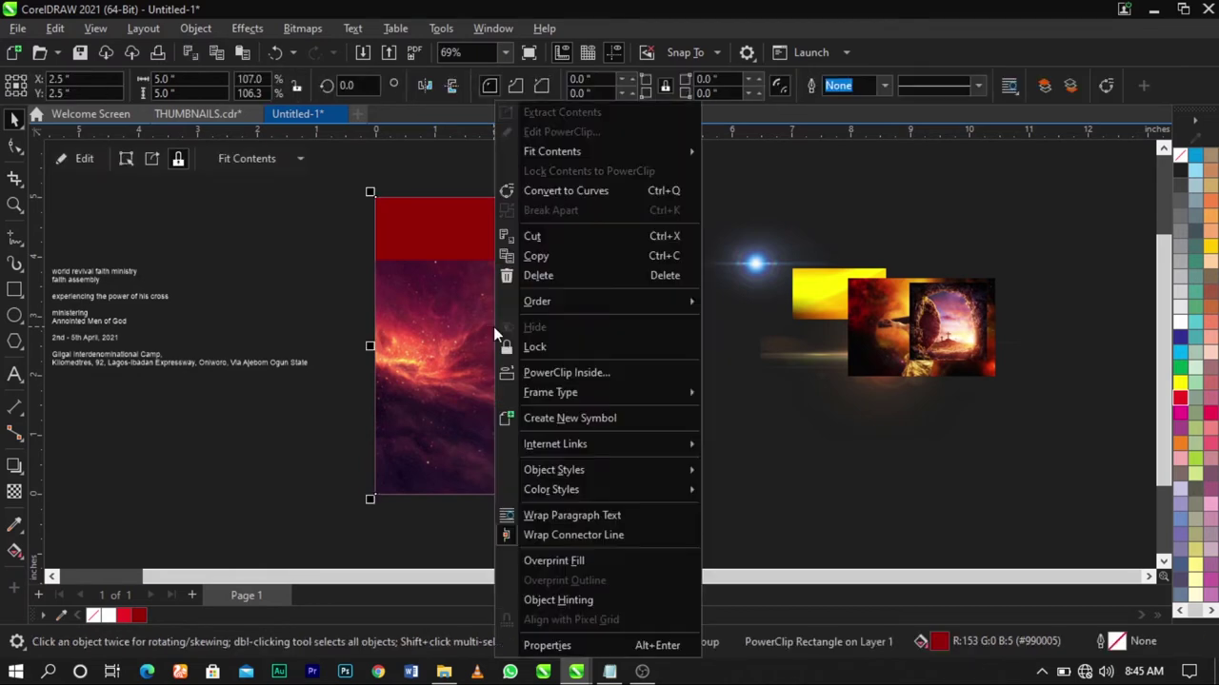
click(577, 132)
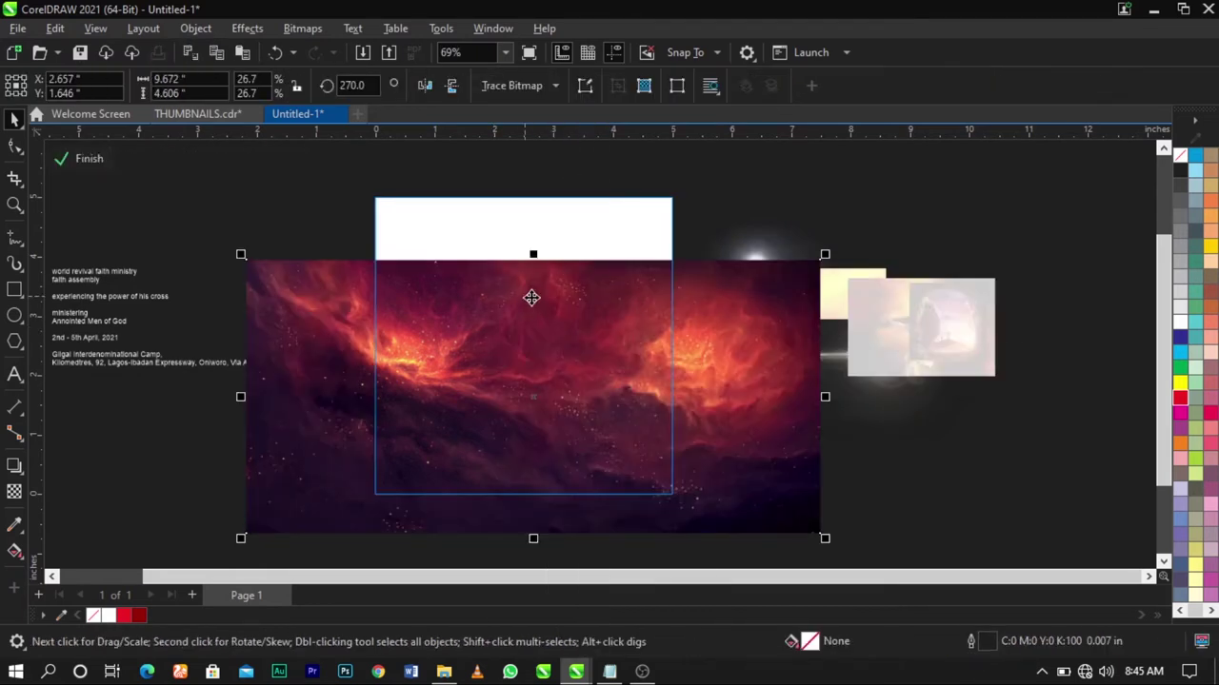
click(572, 302)
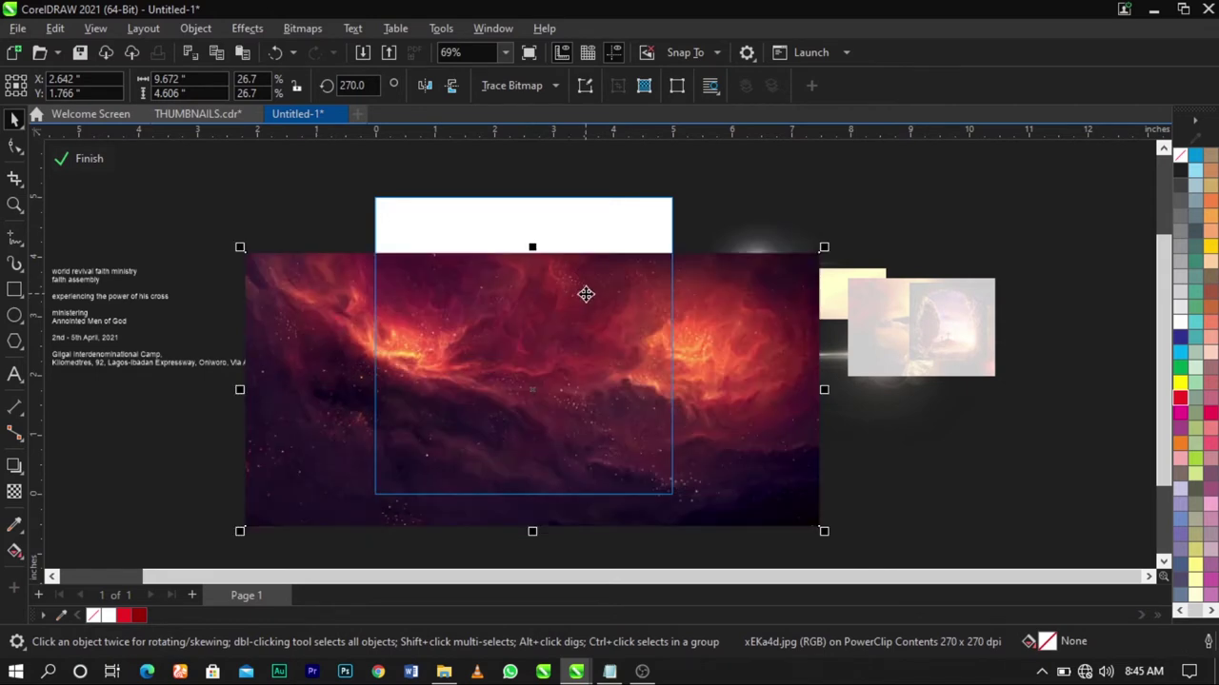
Apply a Gaussian Blur with a radius of 47.1 pixels to the nebula image
click(253, 33)
mouse_move(286, 135)
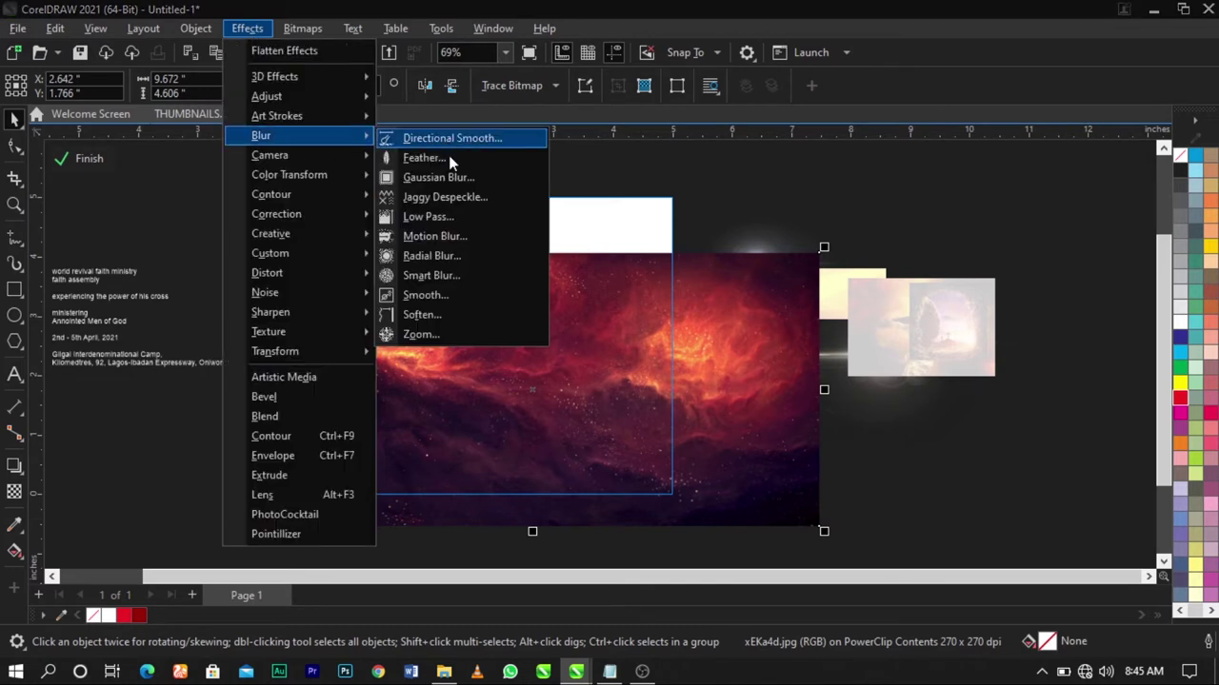
click(447, 178)
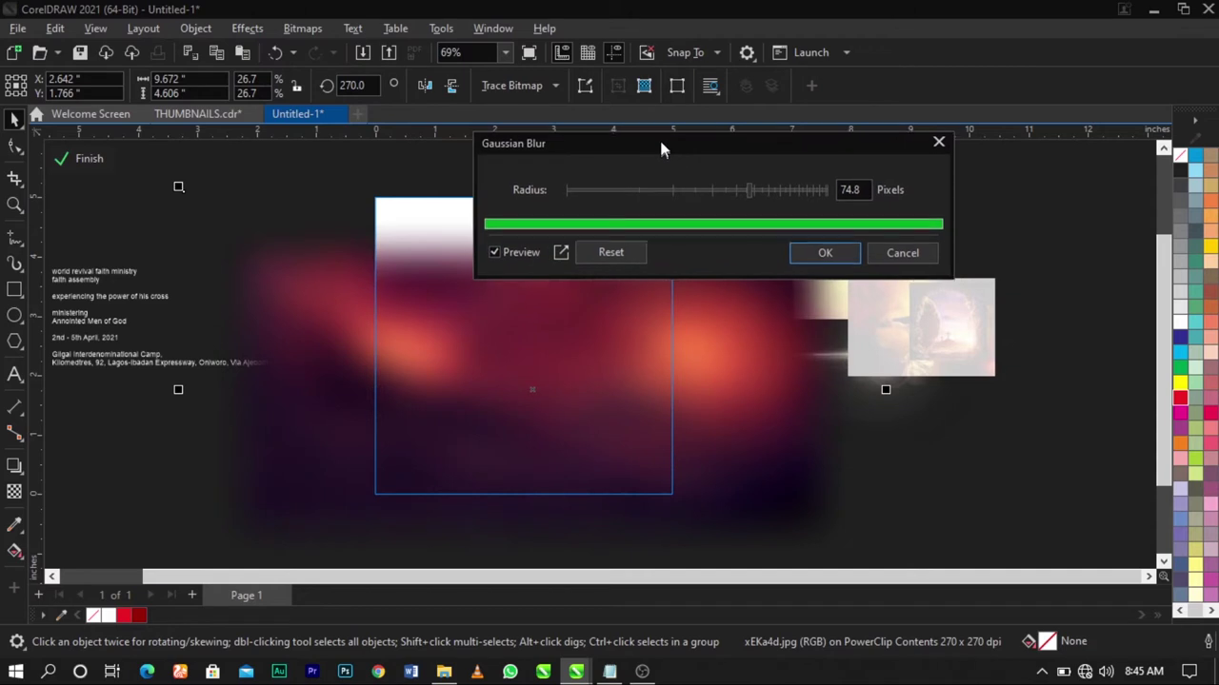
drag(664, 152, 660, 133)
drag(721, 182, 725, 181)
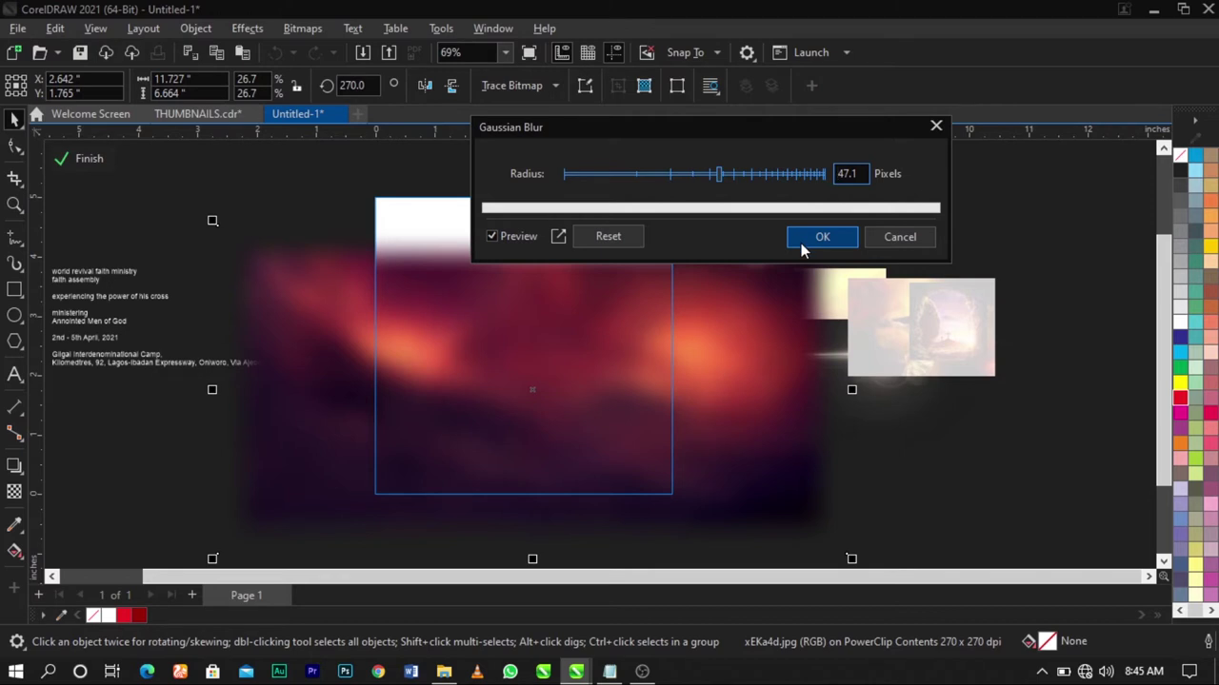
click(800, 243)
Scale the blurred nebula image down to about 10.1 by 5.3 inches
click(1070, 433)
click(610, 389)
drag(842, 230, 830, 250)
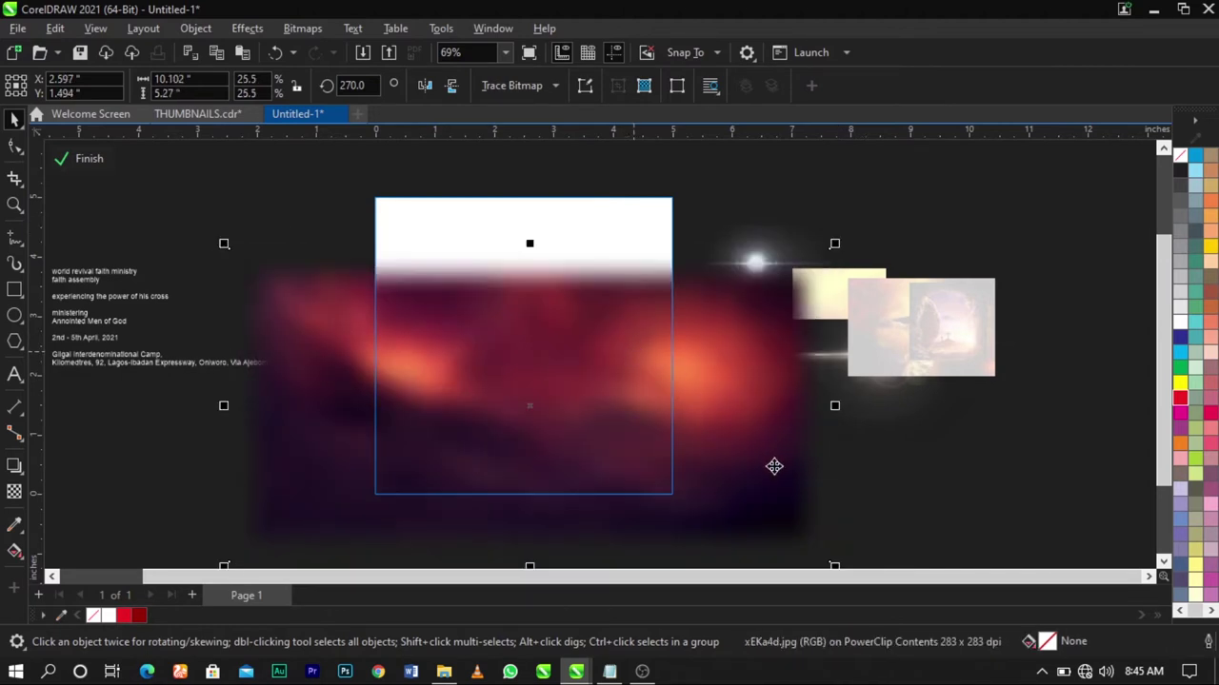
Apply a fountain transparency to the blurred nebula image that fades out its upper part
drag(502, 426, 534, 304)
click(14, 494)
drag(536, 364, 535, 356)
key(space)
Enlarge the faded nebula image to about 10.6 by 5.5 inches, finish editing the PowerClip and deselect the square
drag(829, 252, 851, 232)
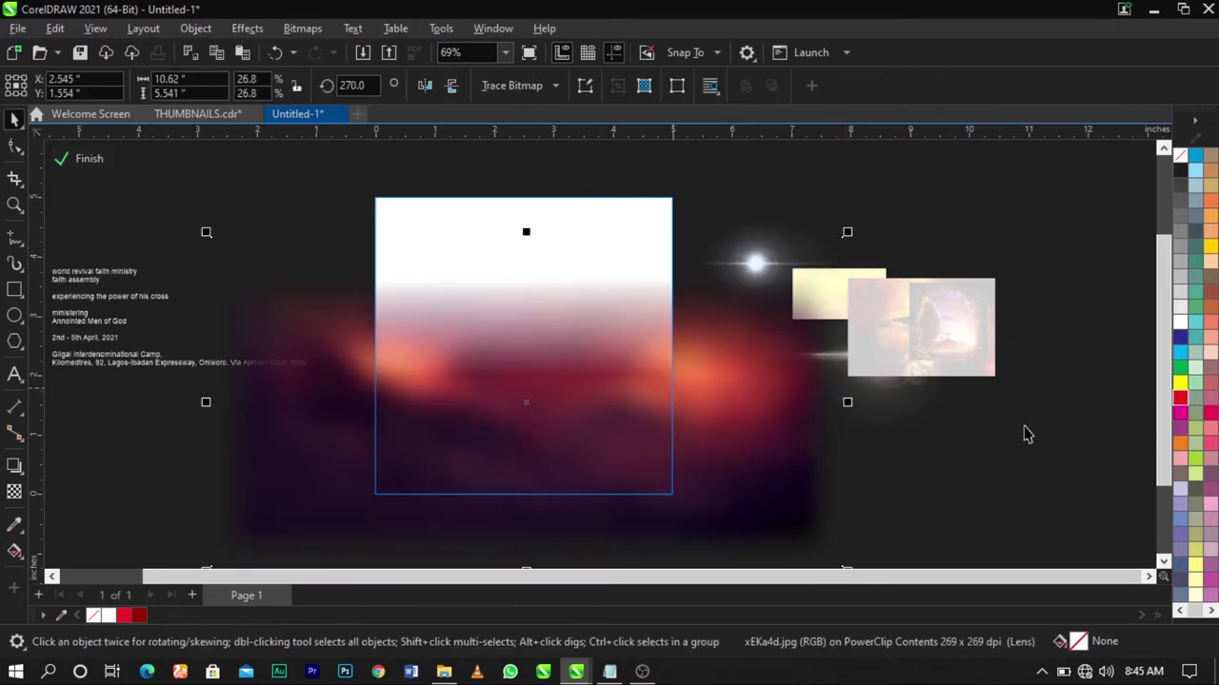
click(74, 166)
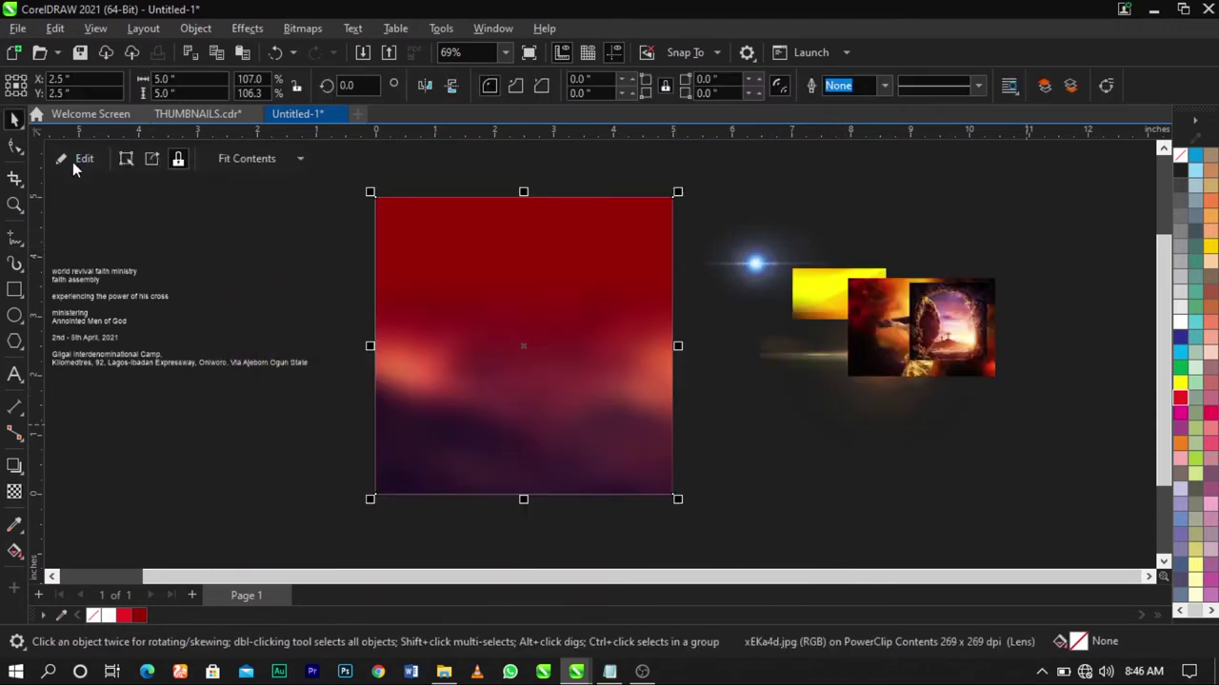
click(843, 418)
click(964, 490)
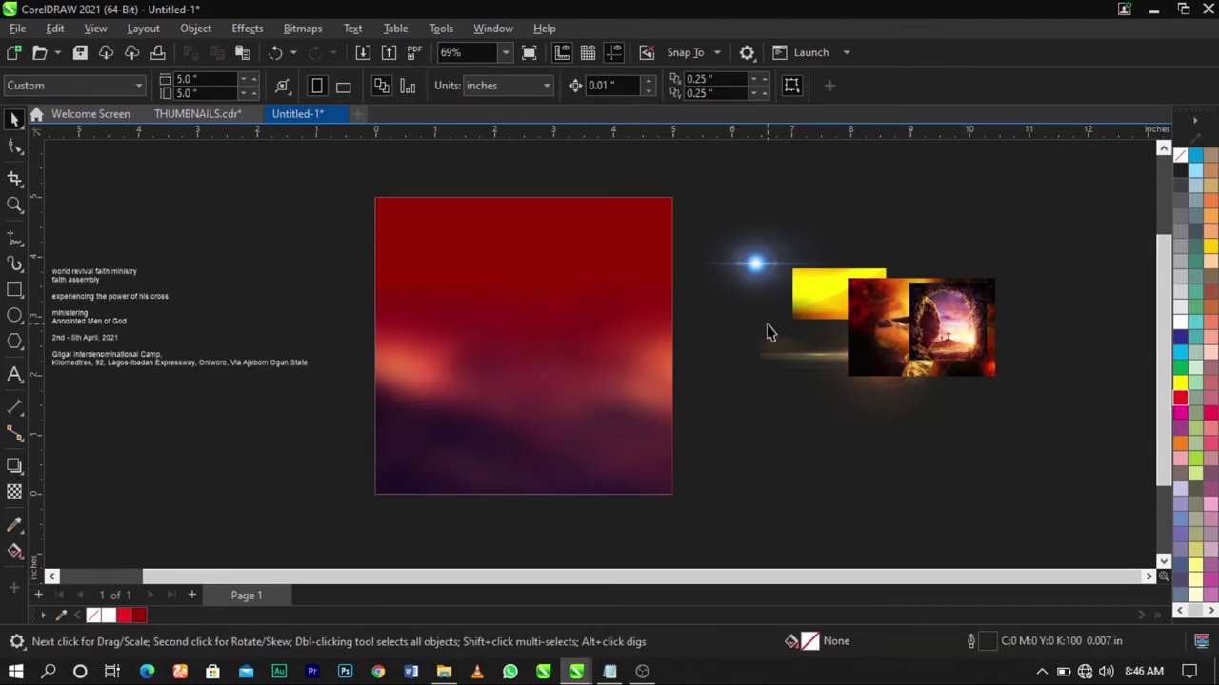
Bring the yellow background image to the front, enlarge it to about 5.2 by 2.9 inches and place it over the square's upper part
click(805, 314)
drag(810, 318, 400, 306)
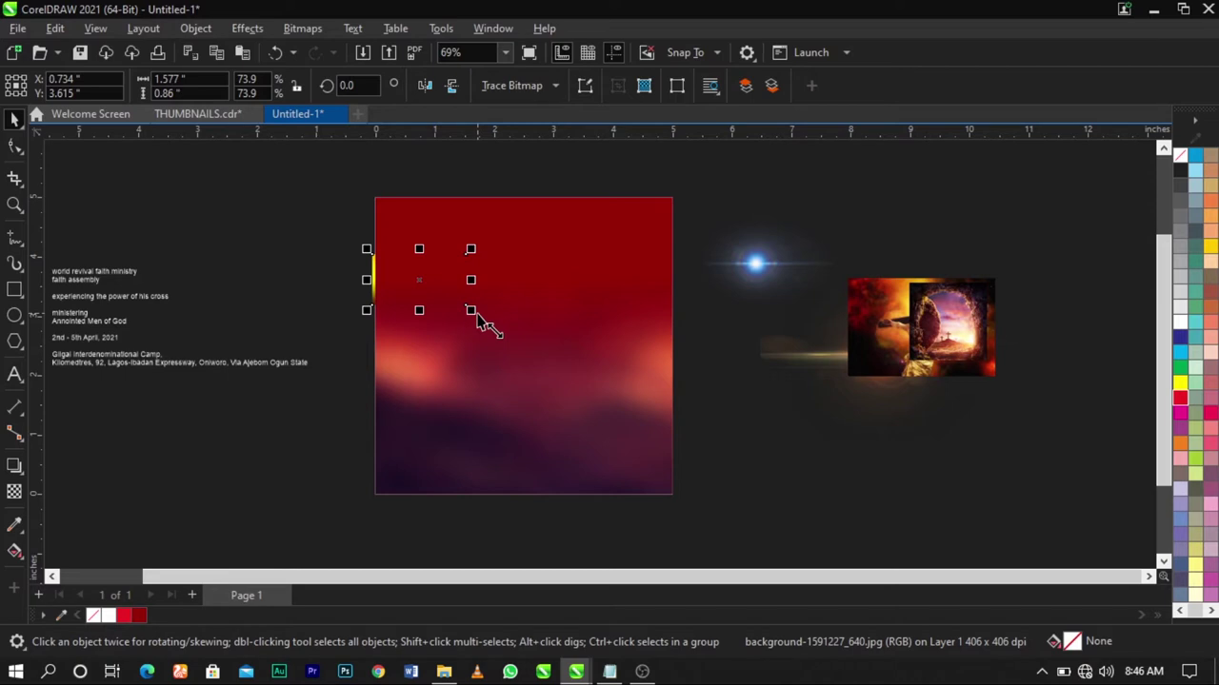
drag(478, 320, 816, 444)
drag(598, 252, 587, 264)
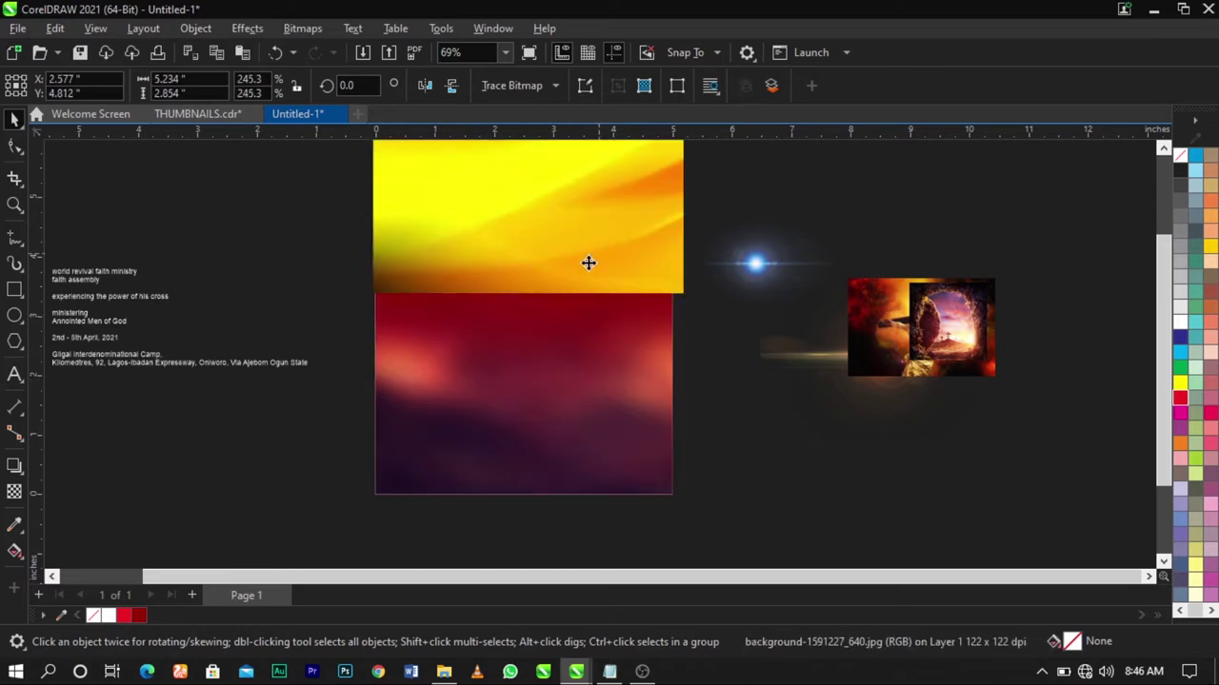
PowerClip the yellow background image inside the flyer's square
right_click(587, 264)
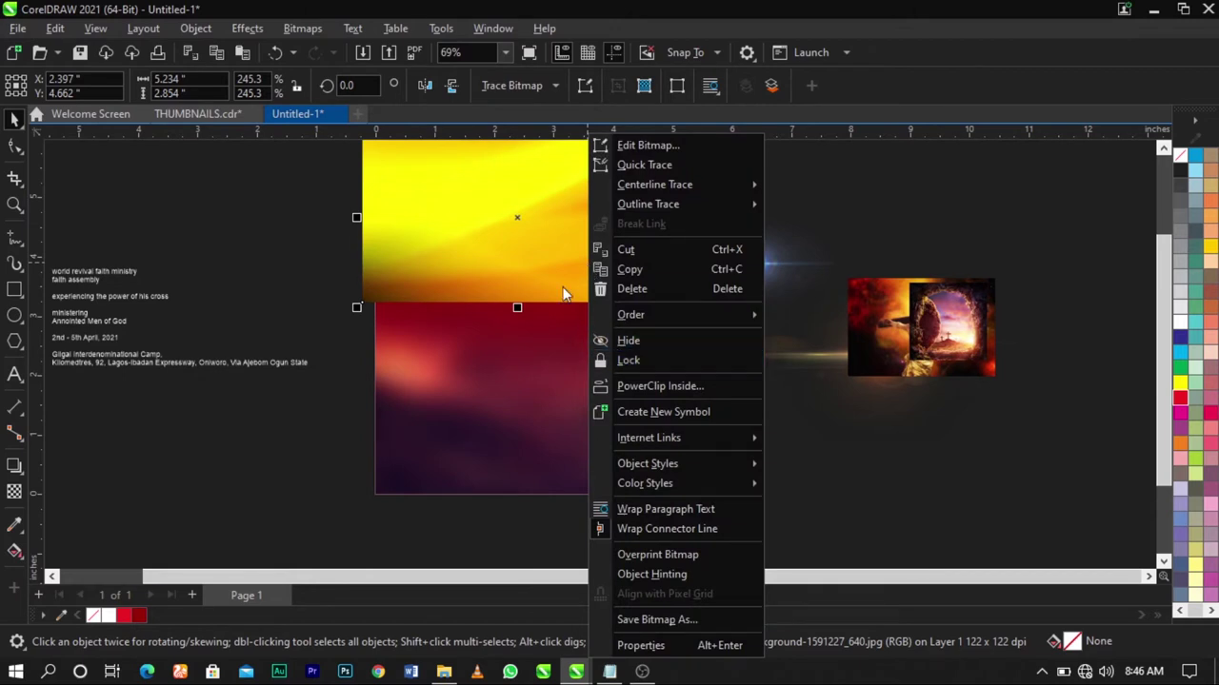
right_click(562, 263)
click(636, 386)
click(594, 367)
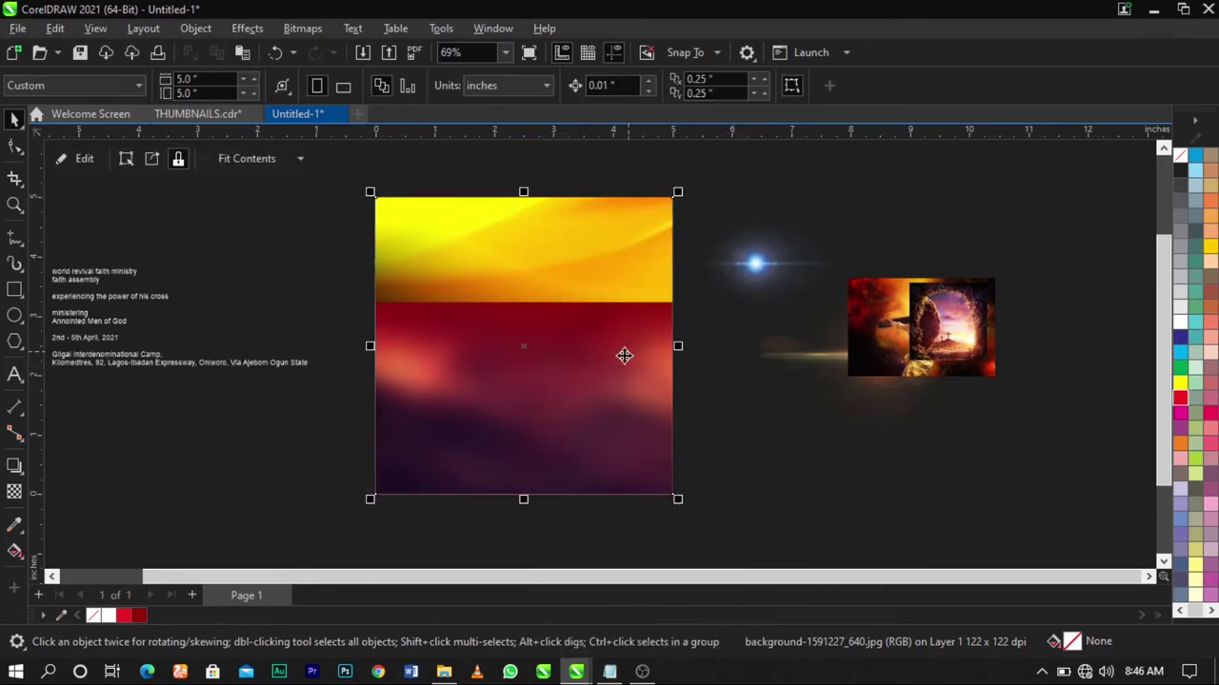
Open the PowerClip contents for editing and enlarge the yellow image to about 5.5 by 3.0 inches, covering the square's full width
right_click(579, 289)
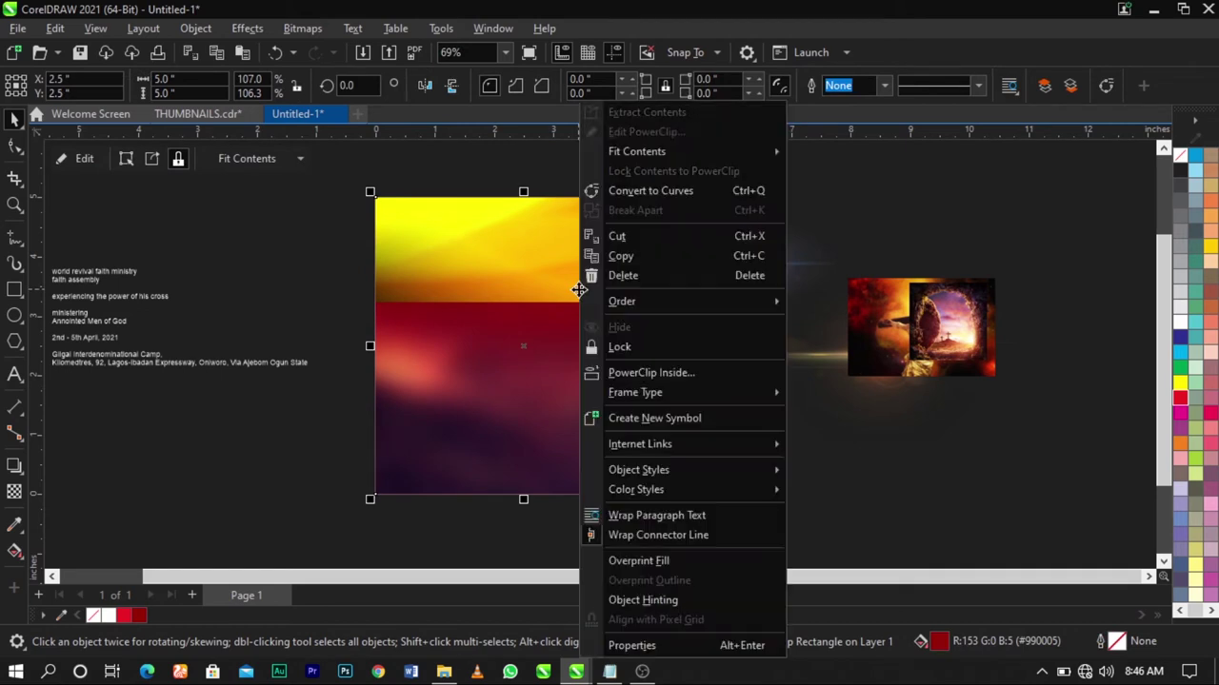
click(653, 133)
click(604, 250)
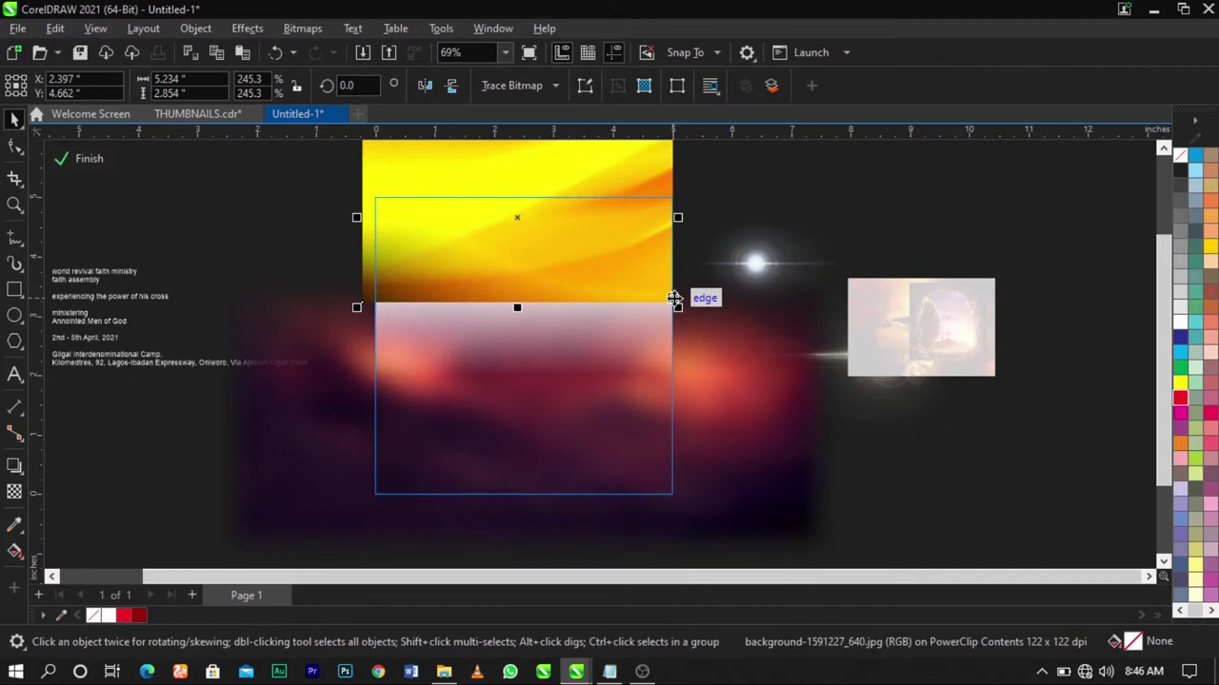
drag(680, 310, 698, 328)
Apply a vertical fountain transparency to the yellow image so that it fades out toward its lower edge
drag(544, 250, 525, 286)
click(14, 492)
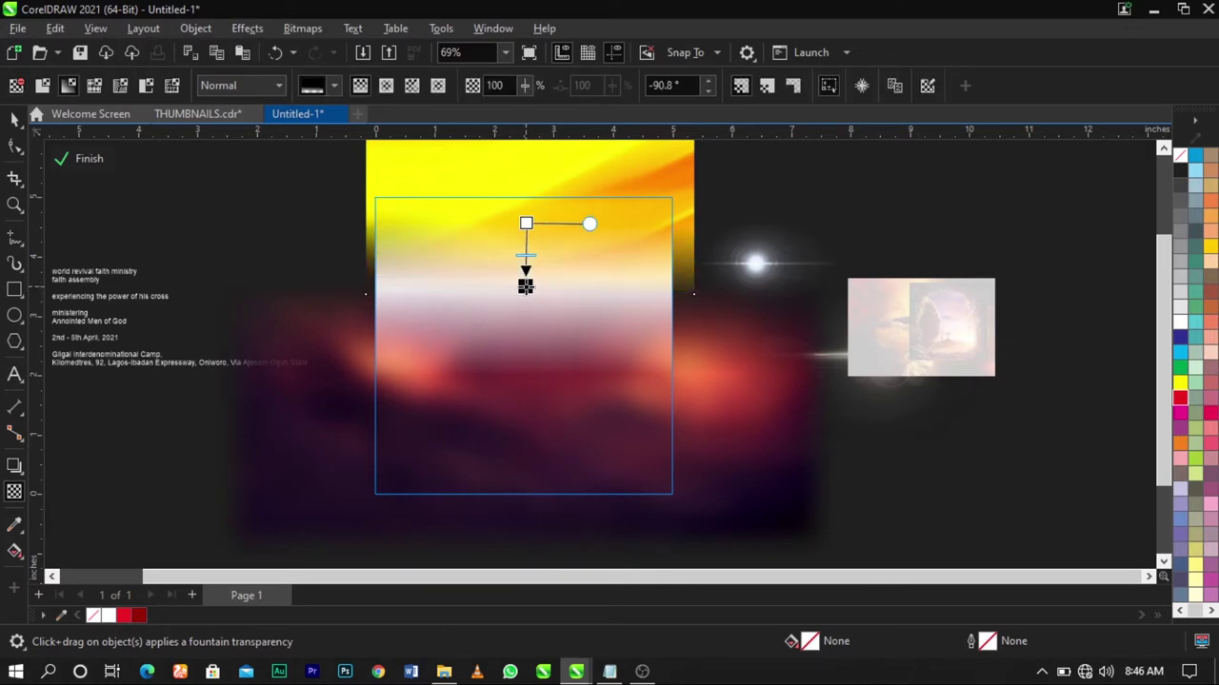
key(space)
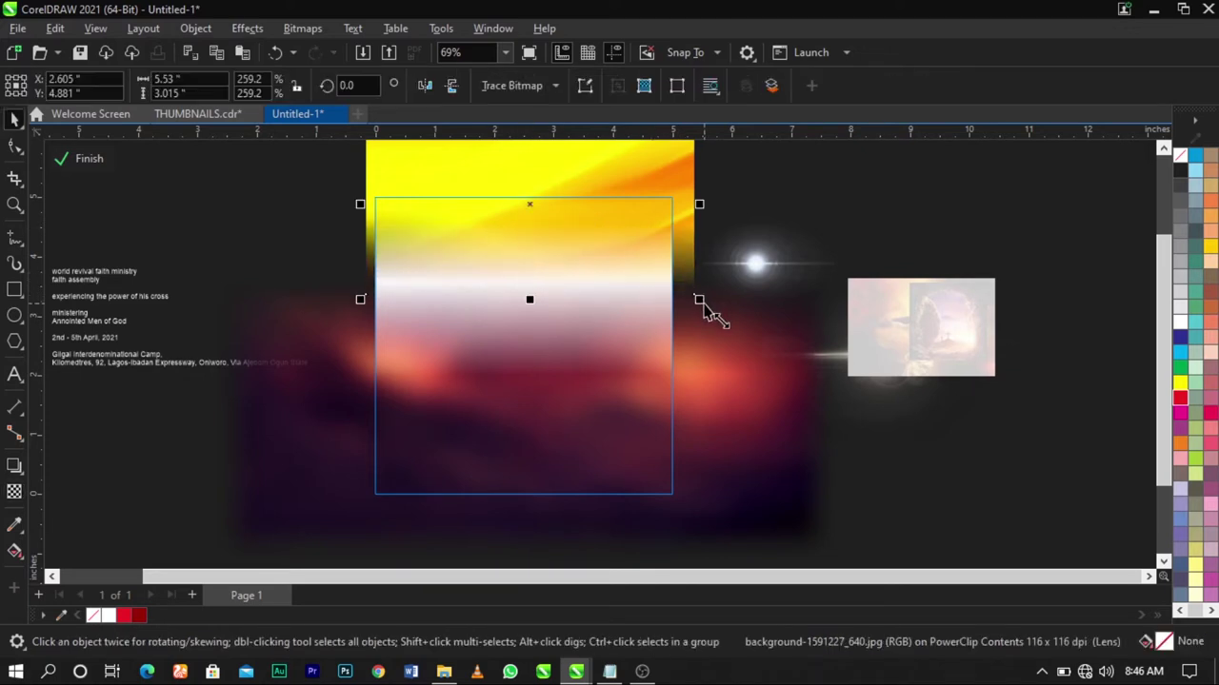
Finish editing the square's PowerClip contents with the yellow image enlarged to about 6.0 by 3.3 inches
click(83, 158)
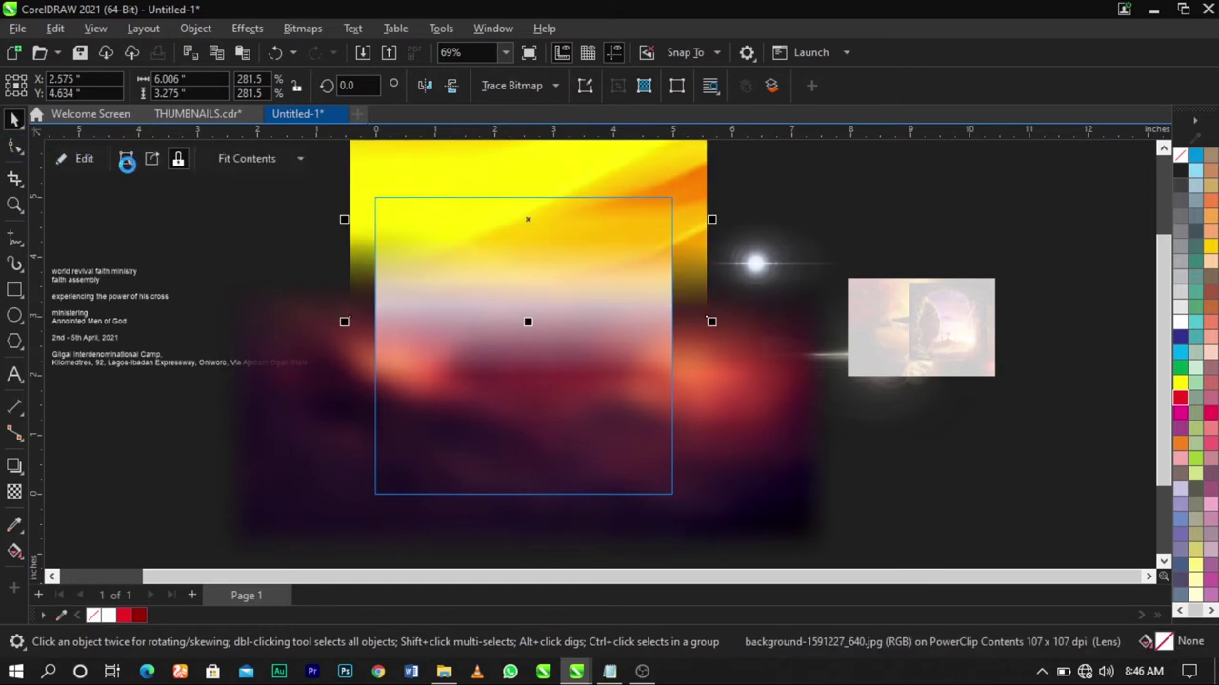
click(869, 221)
scroll(524, 370, up, 1)
click(826, 434)
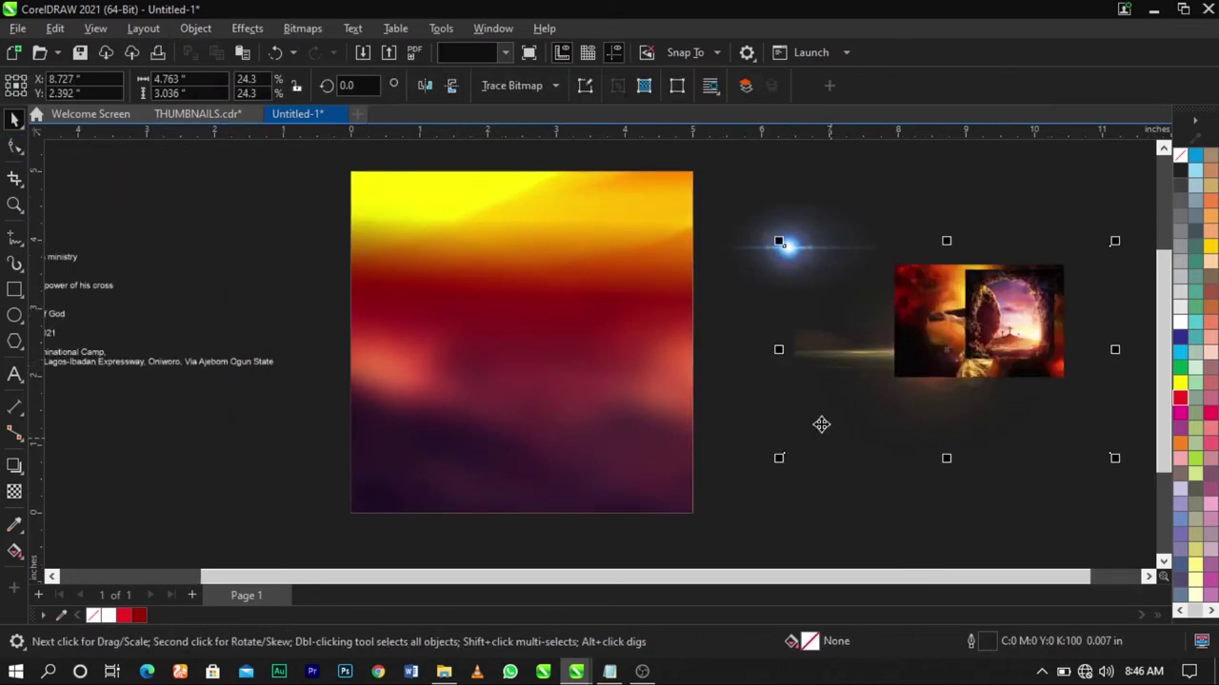
Move the empty-tomb image onto the flyer's left side and enlarge it to about 3.1 inches square
click(1008, 480)
click(1017, 366)
click(1021, 336)
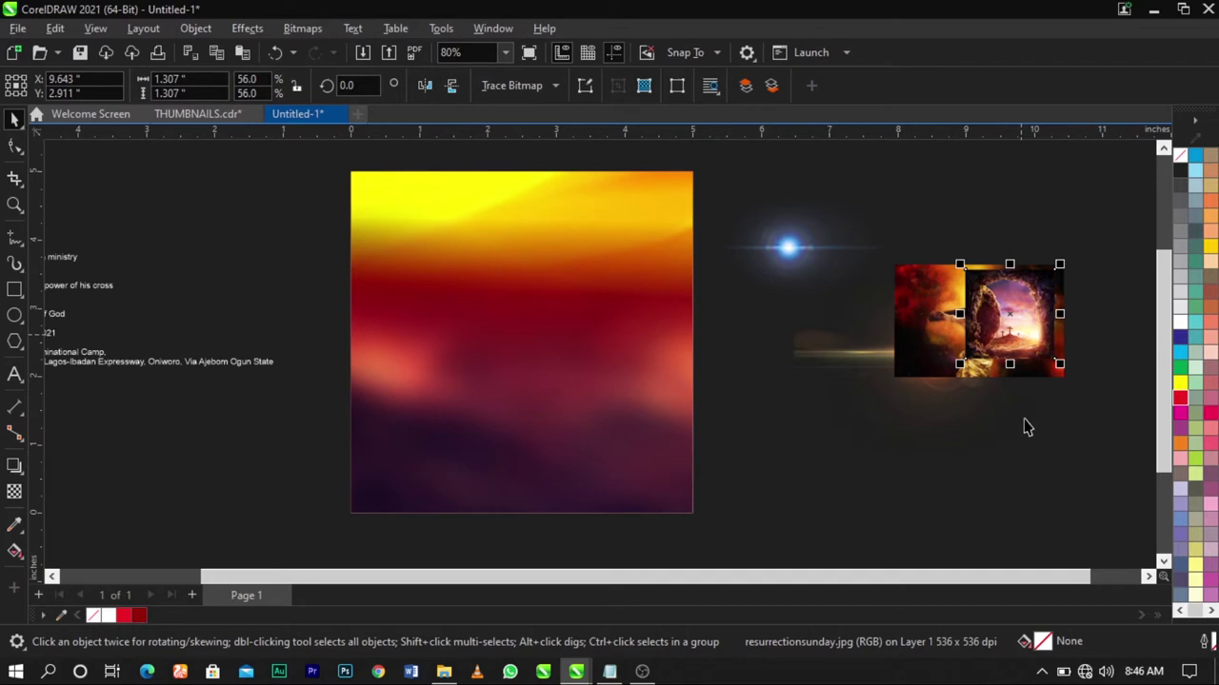
drag(999, 348, 195, 255)
drag(250, 283, 347, 399)
drag(286, 331, 455, 355)
drag(514, 394, 544, 425)
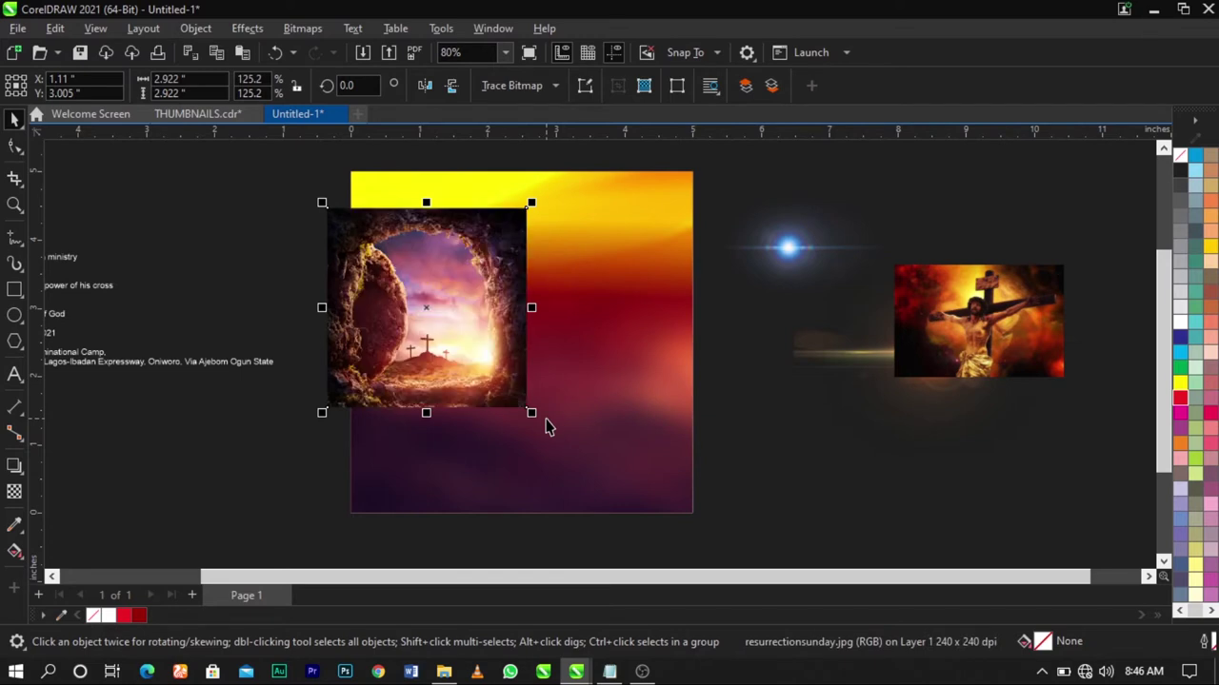
click(598, 407)
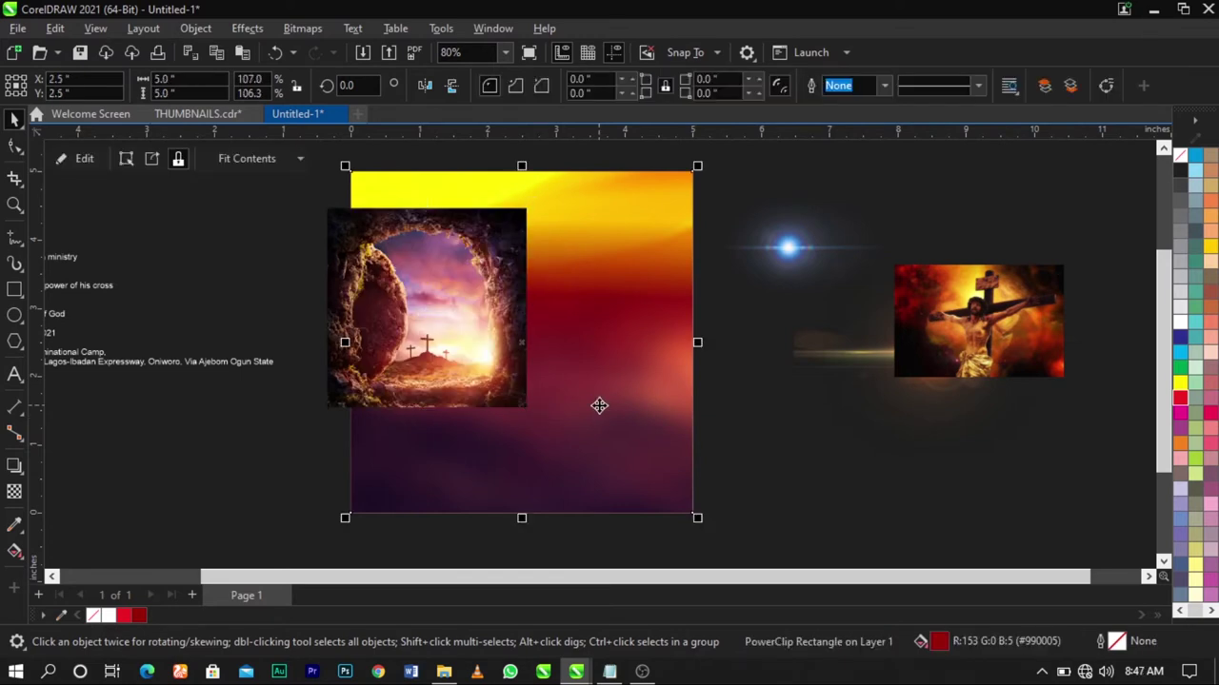
click(514, 374)
mouse_move(541, 420)
mouse_down()
mouse_move(555, 438)
mouse_move(543, 424)
mouse_up()
drag(434, 330, 434, 346)
scroll(490, 373, up, 2)
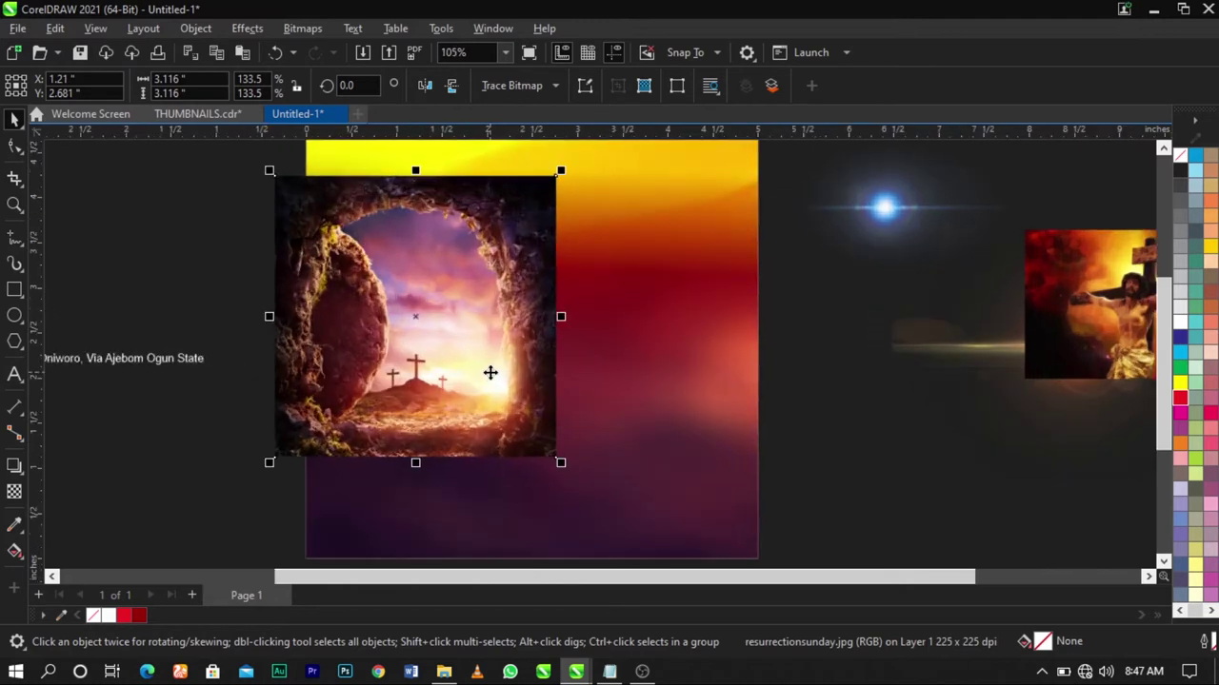
Apply a horizontal fountain transparency to the tomb image so that its right edge fades into the background
click(16, 494)
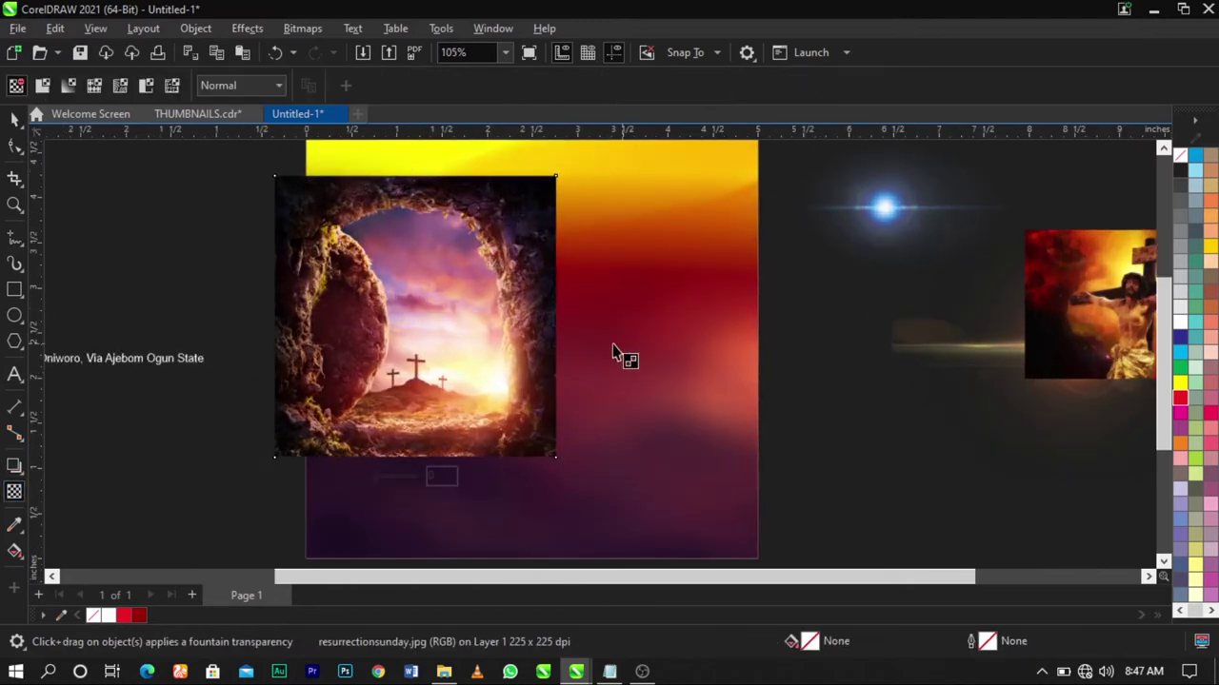
drag(485, 342, 448, 339)
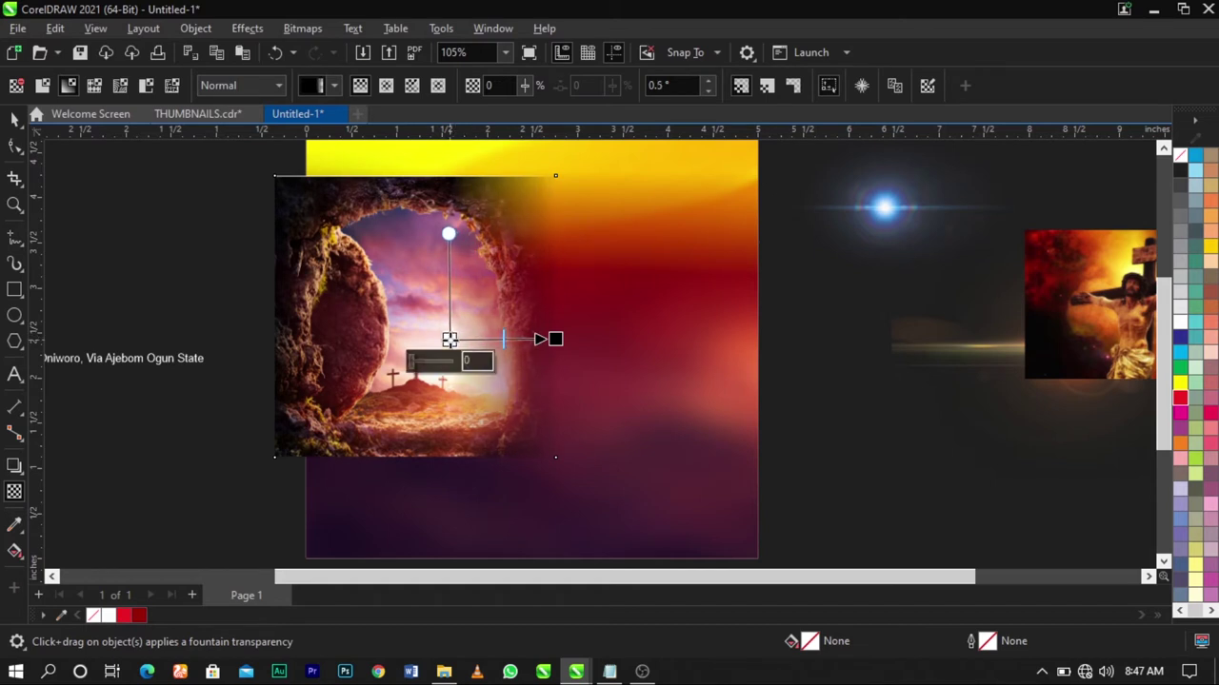
click(298, 27)
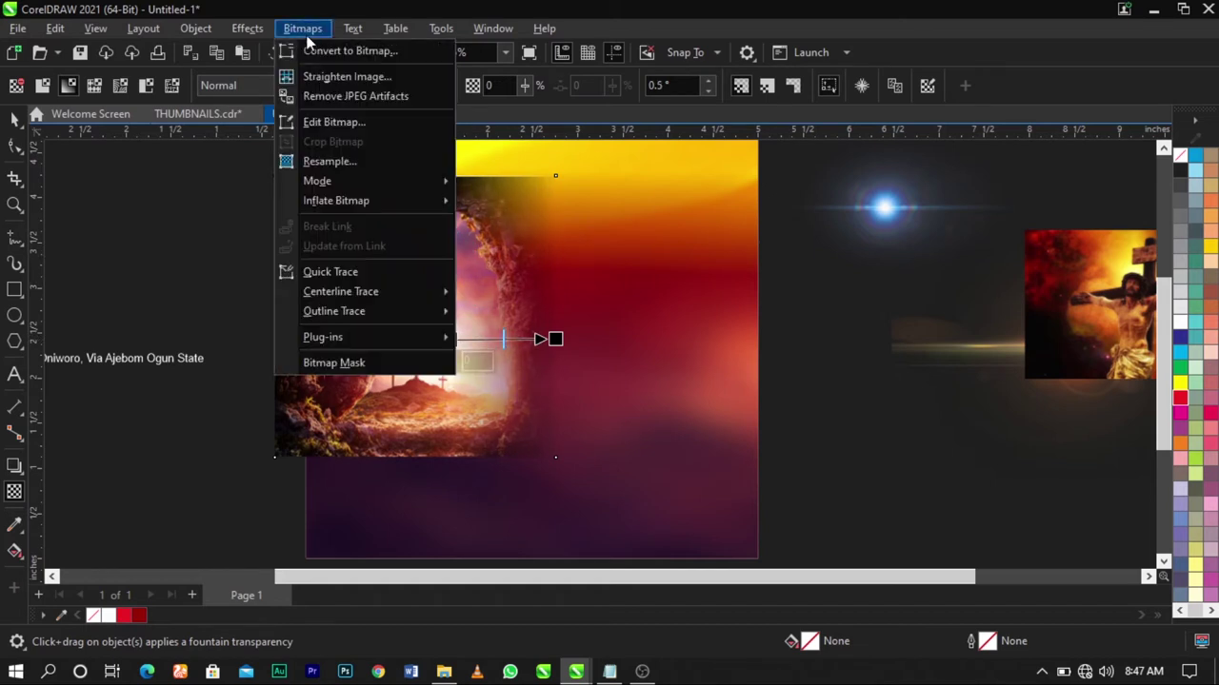
click(511, 284)
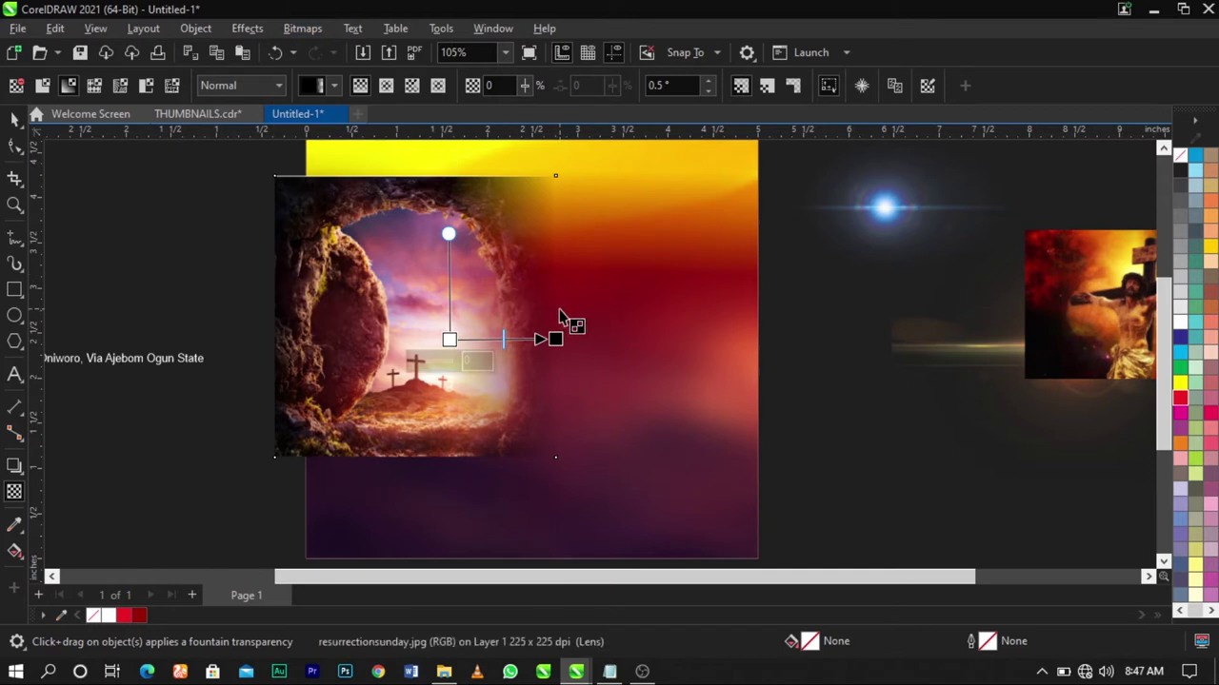
click(555, 340)
drag(555, 340, 547, 339)
Convert the faded tomb image to a 300 dpi RGB Color (24-bit) bitmap with a transparent background
click(311, 32)
click(318, 46)
click(599, 283)
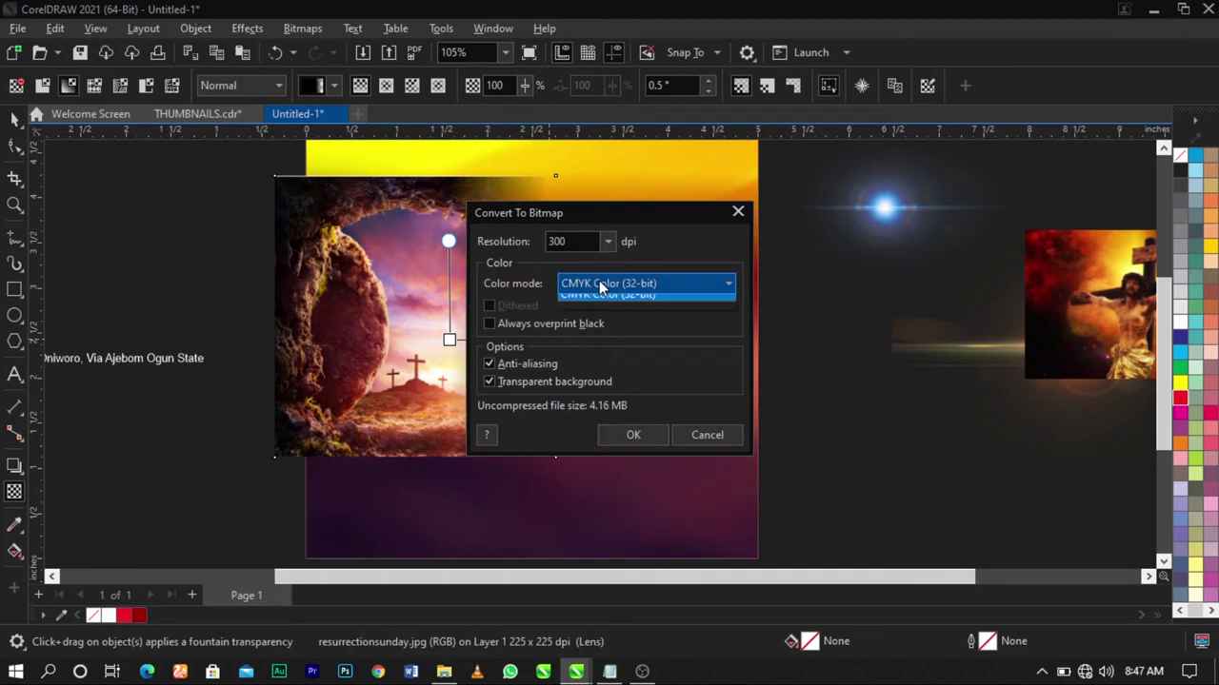
click(599, 355)
click(628, 434)
Fade out the tomb image's bottom edge with a vertical fountain transparency and convert it to a 300 dpi RGB bitmap
drag(415, 383, 416, 458)
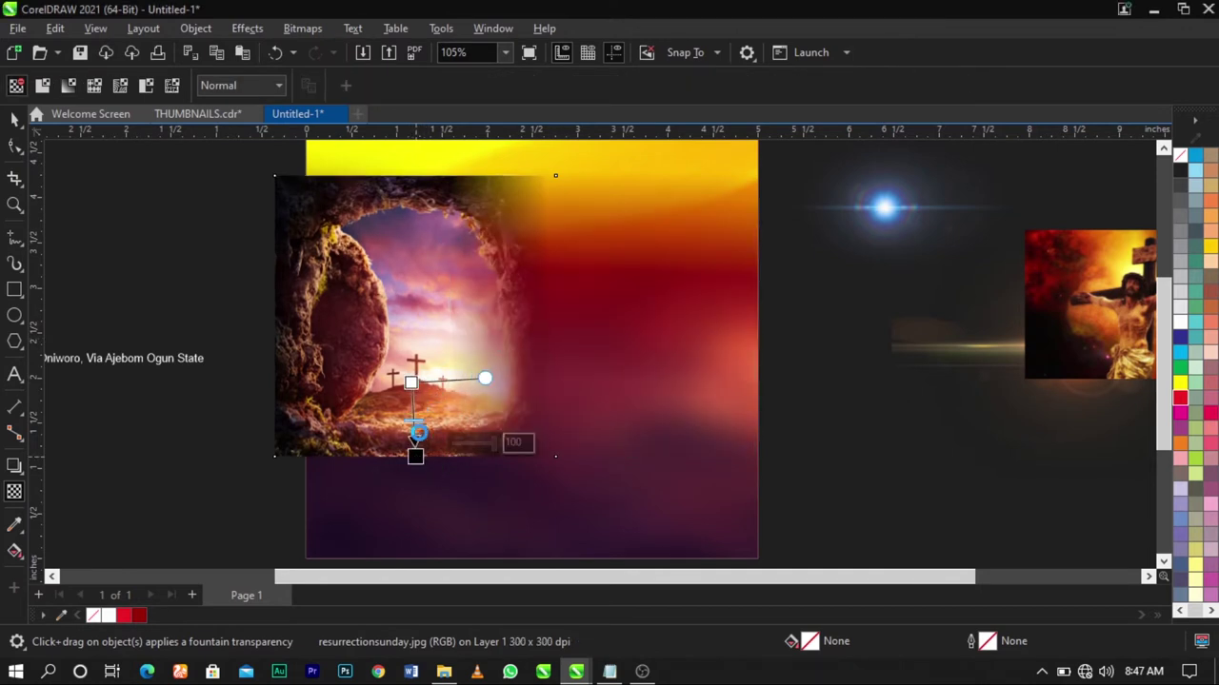
drag(411, 383, 416, 392)
click(302, 28)
click(322, 50)
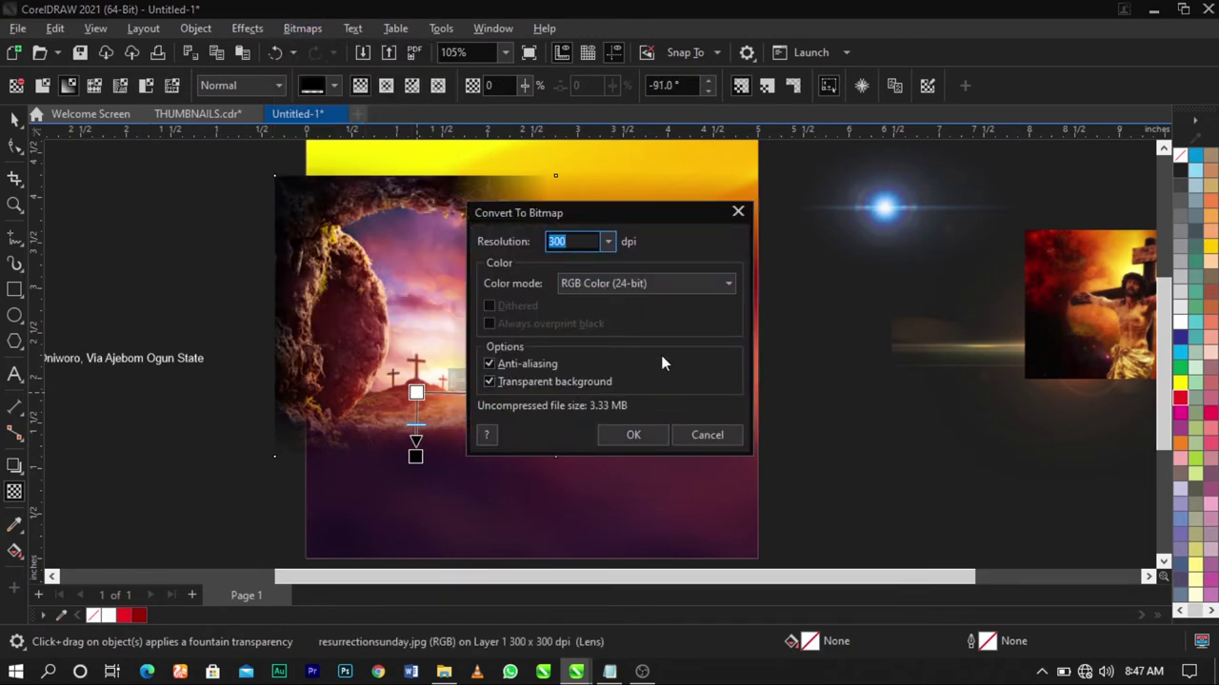
click(614, 435)
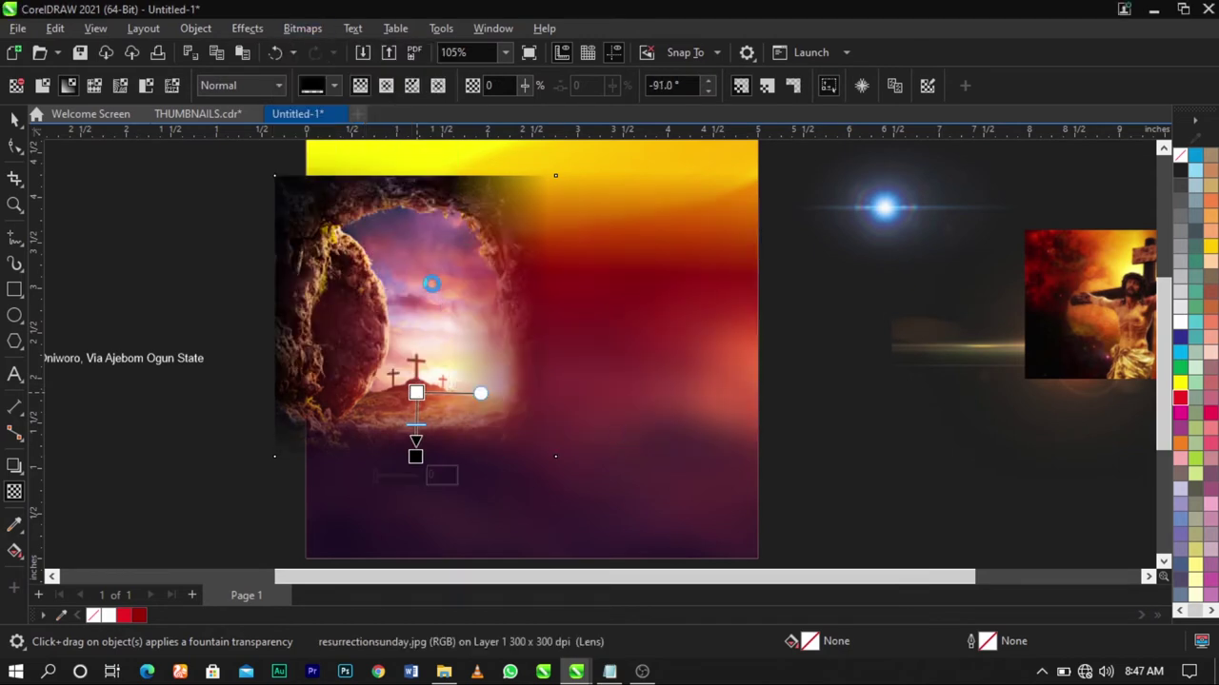
Fade out the tomb image's top edge with a fountain transparency and convert the result to a bitmap
mouse_move(409, 237)
mouse_down()
mouse_move(407, 185)
mouse_move(403, 250)
mouse_up()
click(303, 29)
click(321, 49)
click(625, 436)
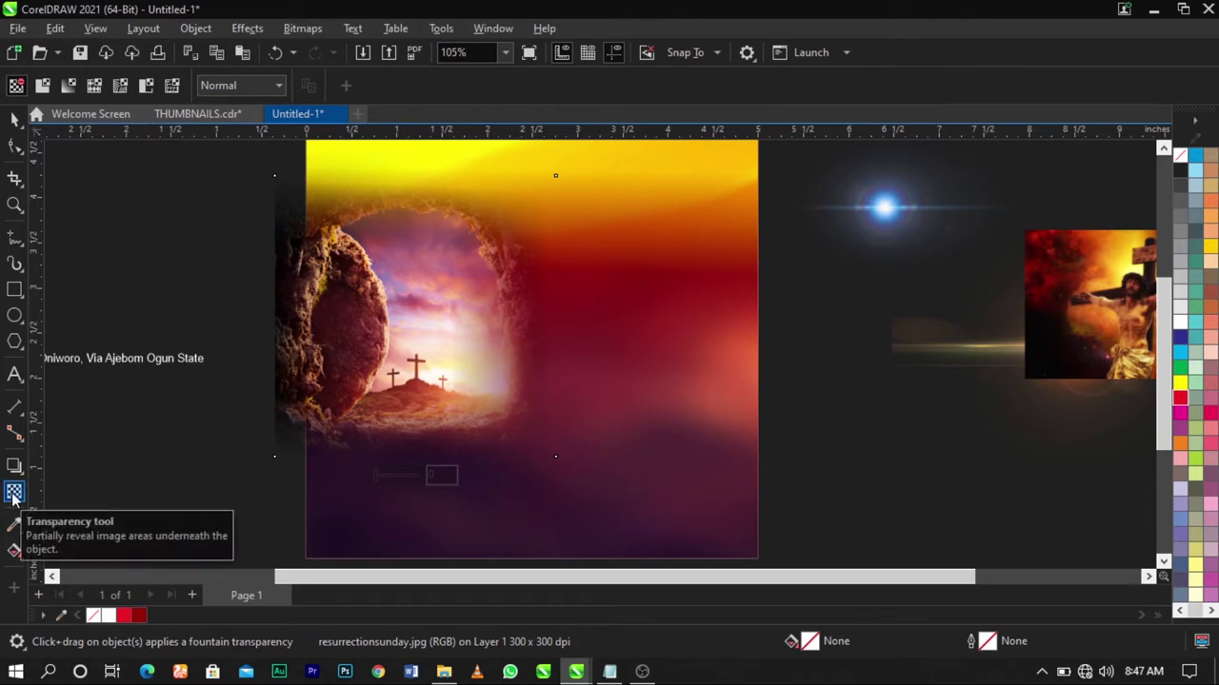
Set the tomb image's transparency merge mode to Overlay and shift the image slightly on the flyer
click(237, 87)
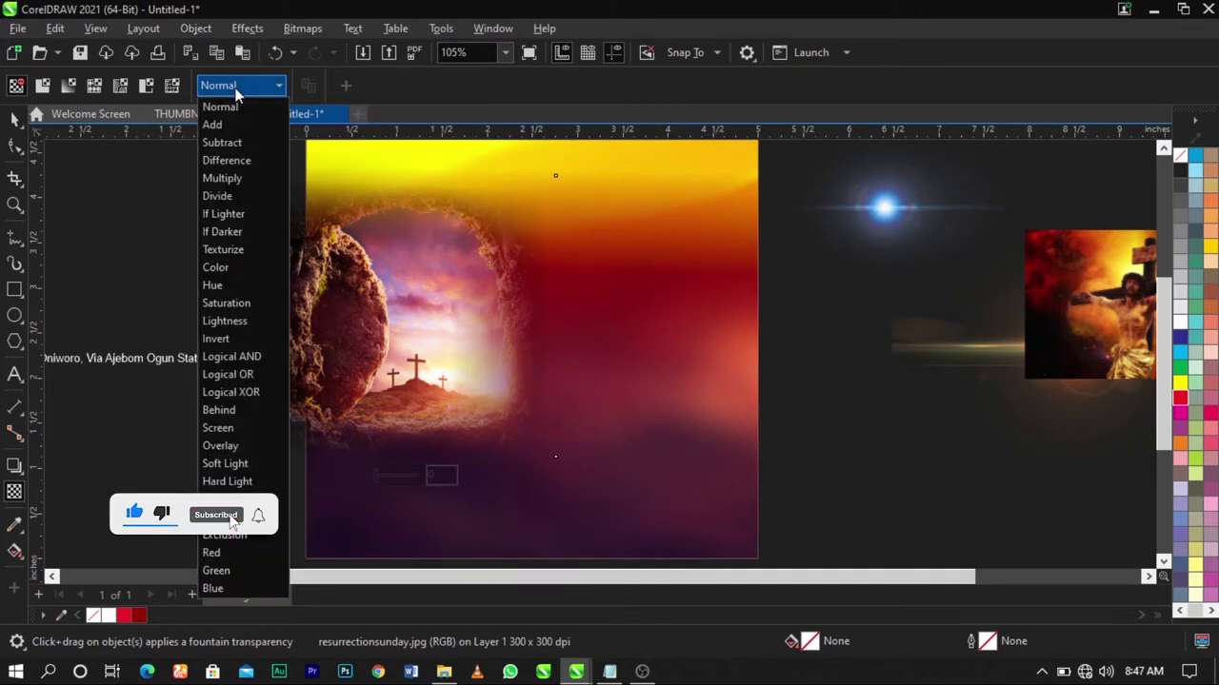
click(237, 447)
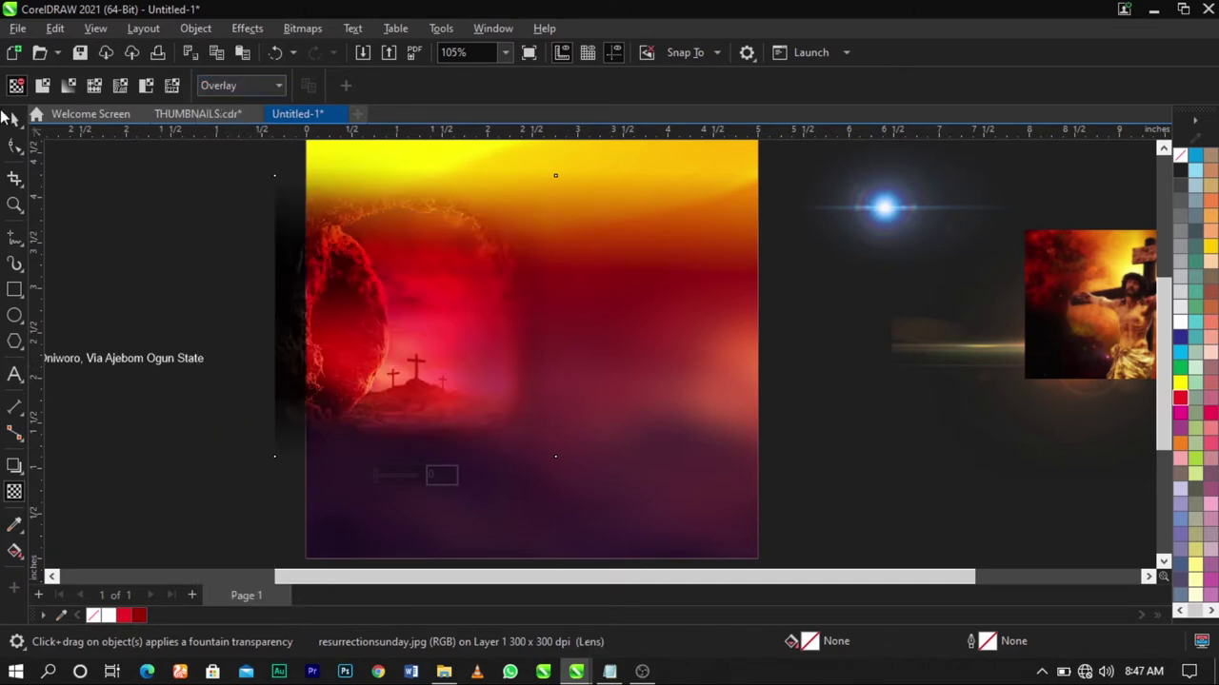
click(15, 119)
drag(423, 323, 432, 319)
PowerClip the tomb image inside the flyer's square
right_click(431, 319)
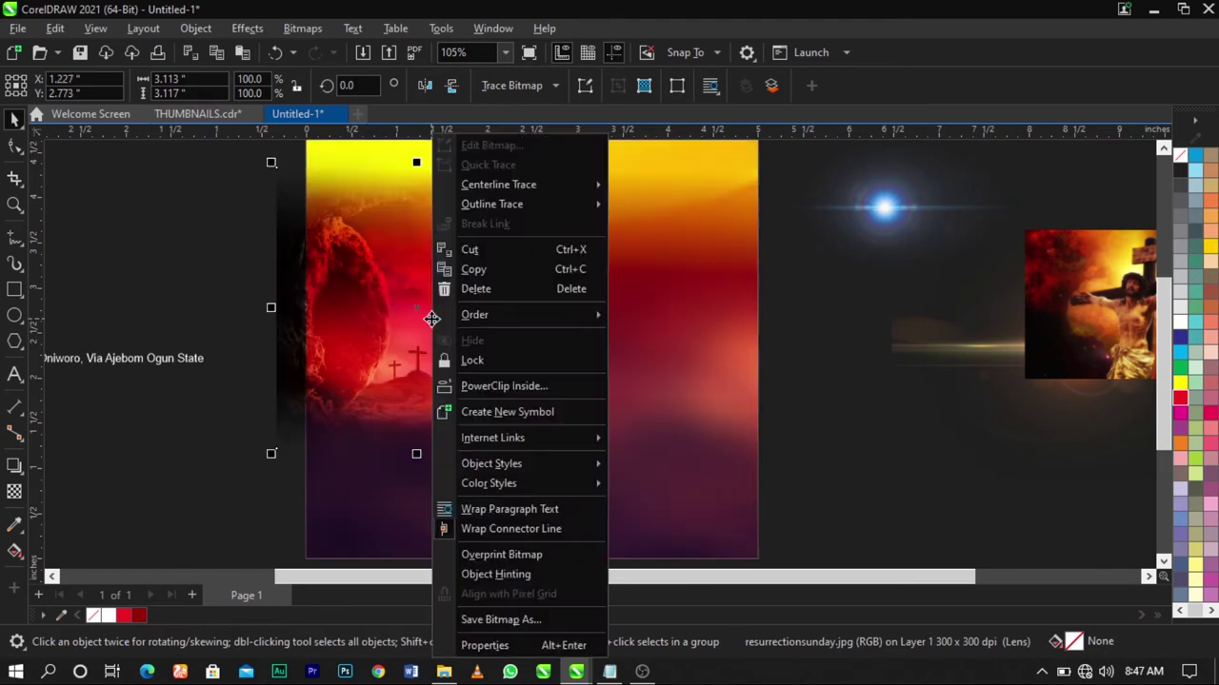
click(479, 388)
click(701, 378)
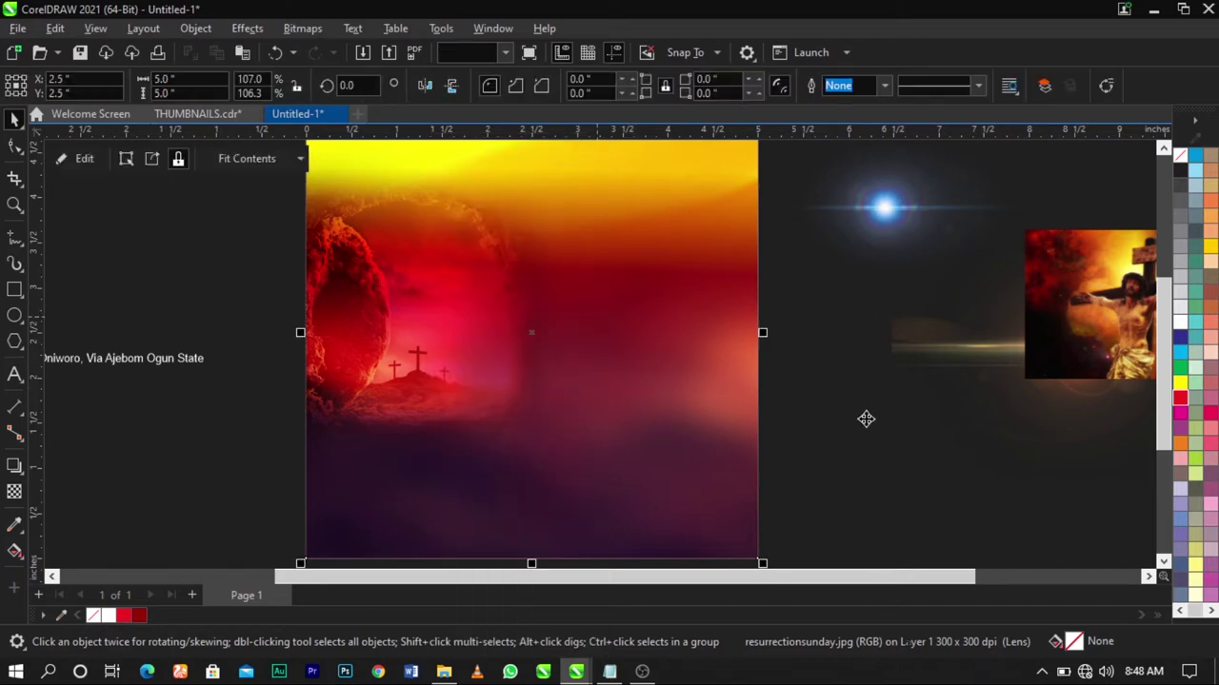
click(865, 418)
Change the flyer square's uniform fill to the darker red R 115, G 4, B 7 (#730407)
click(705, 357)
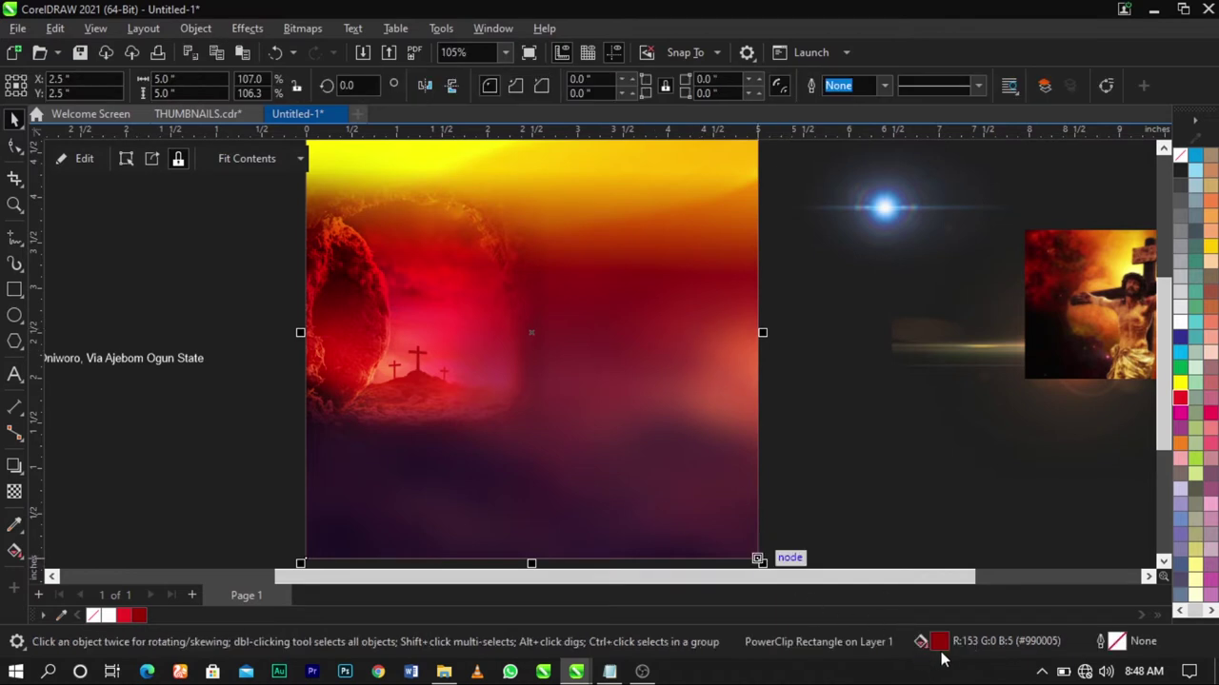
double_click(940, 644)
mouse_move(565, 296)
mouse_down()
mouse_move(574, 304)
mouse_move(562, 308)
mouse_up()
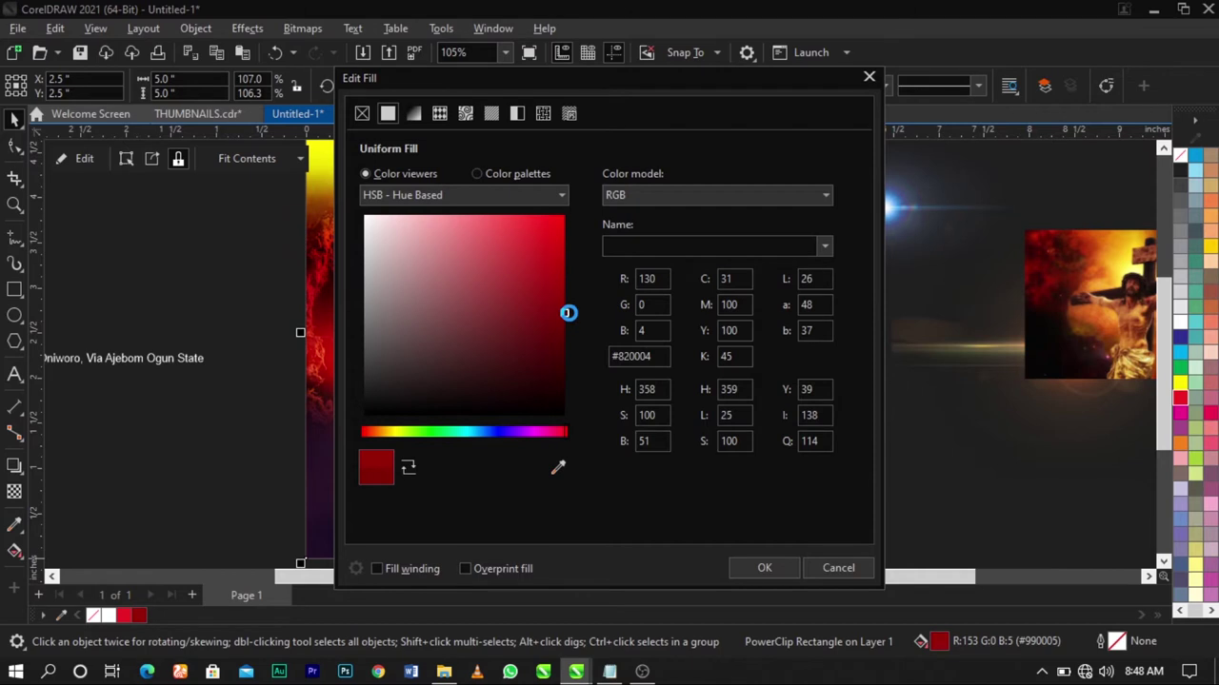
drag(590, 84, 780, 83)
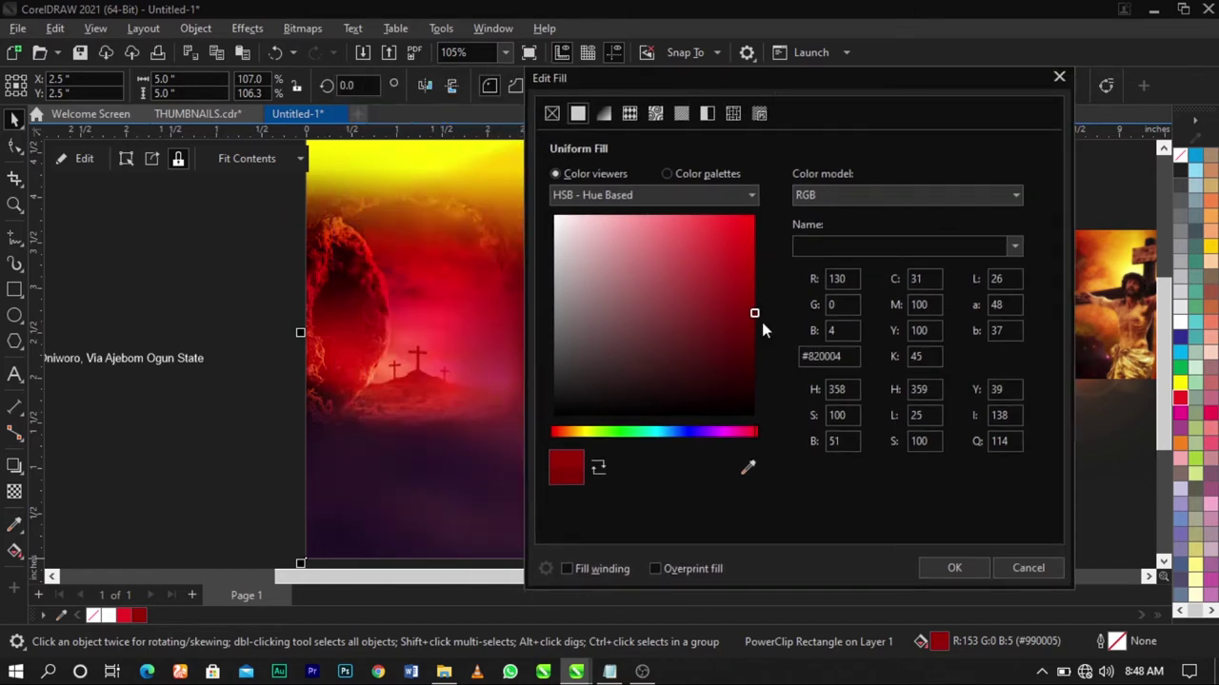
drag(754, 326, 743, 318)
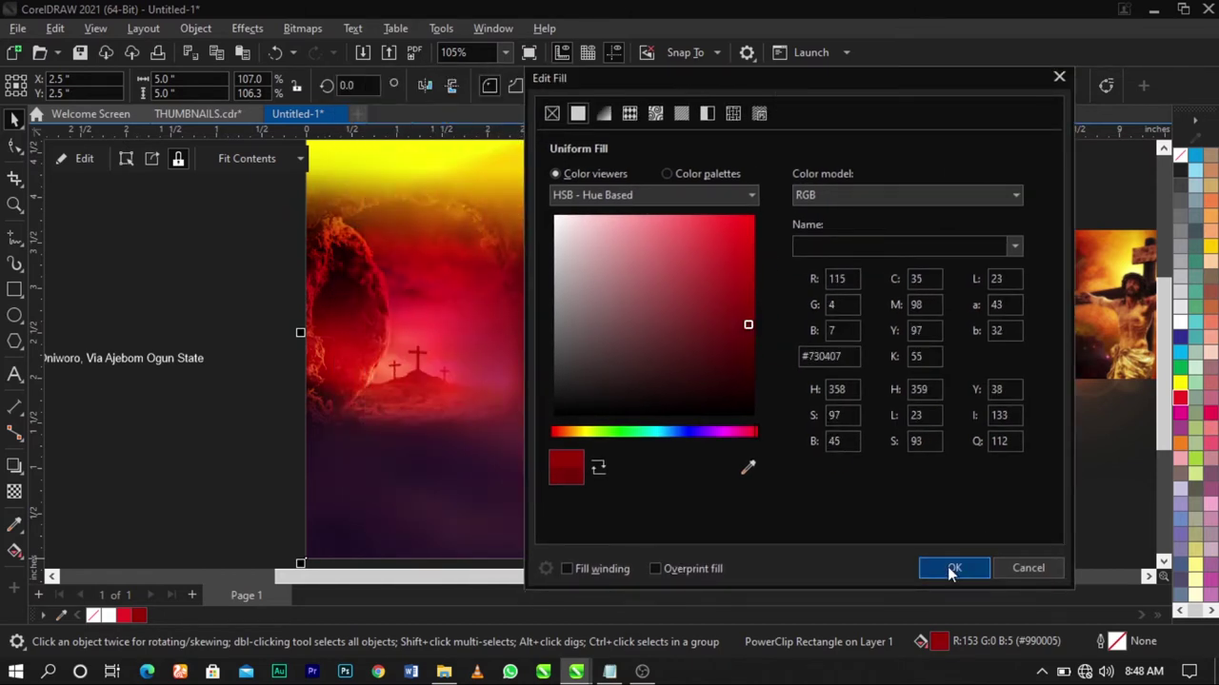
click(949, 569)
scroll(411, 286, down, 1)
scroll(531, 305, up, 1)
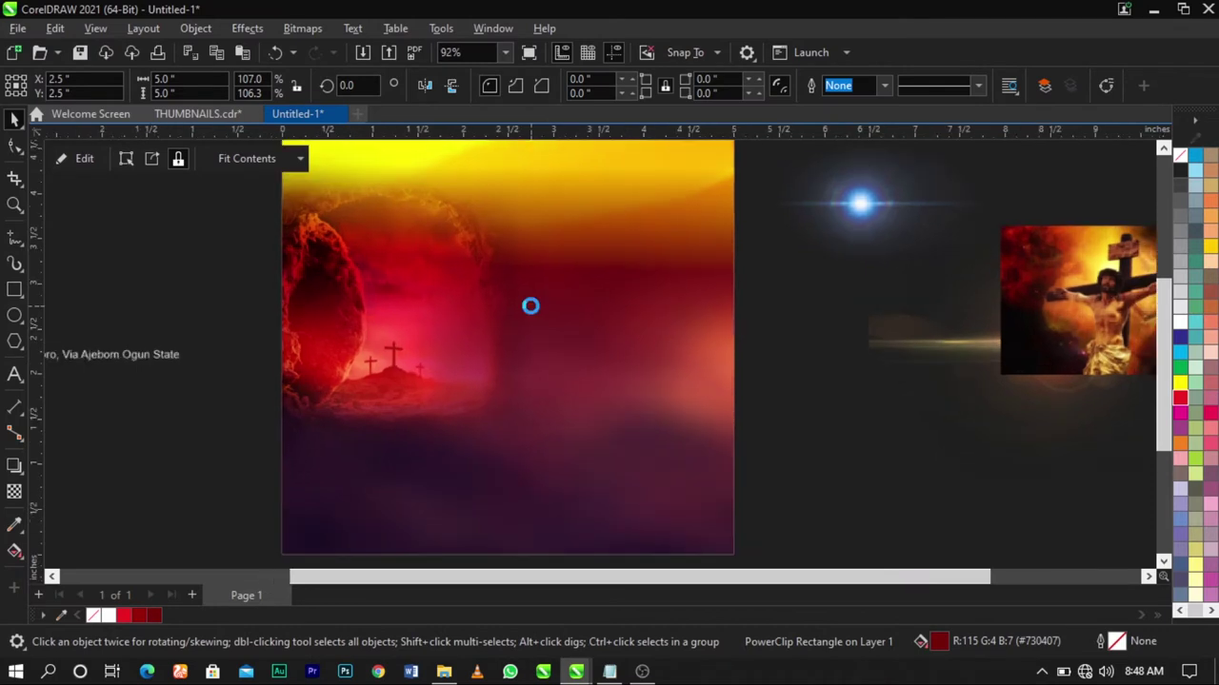
Edit the PowerClip contents to enlarge the tomb image to about 3.4 inches square and shift it right, finishing the edit
click(789, 440)
double_click(419, 308)
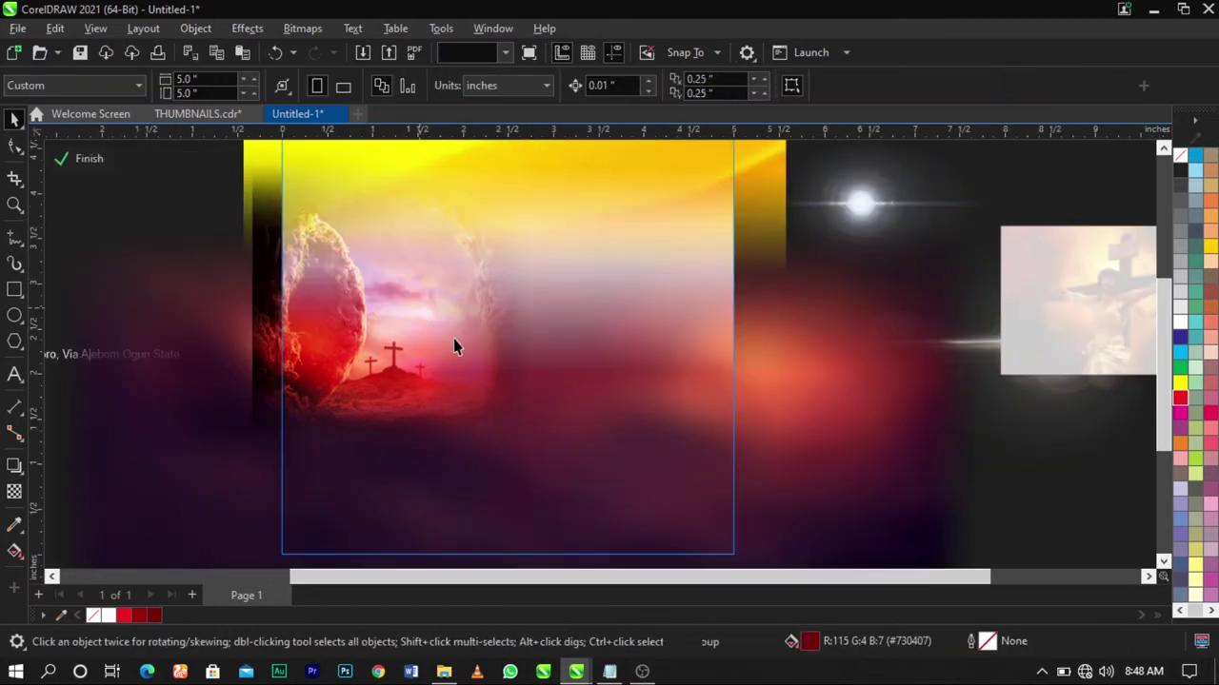
click(420, 308)
mouse_move(538, 451)
mouse_down()
mouse_move(544, 462)
mouse_move(533, 440)
mouse_move(547, 437)
mouse_up()
drag(432, 346, 462, 341)
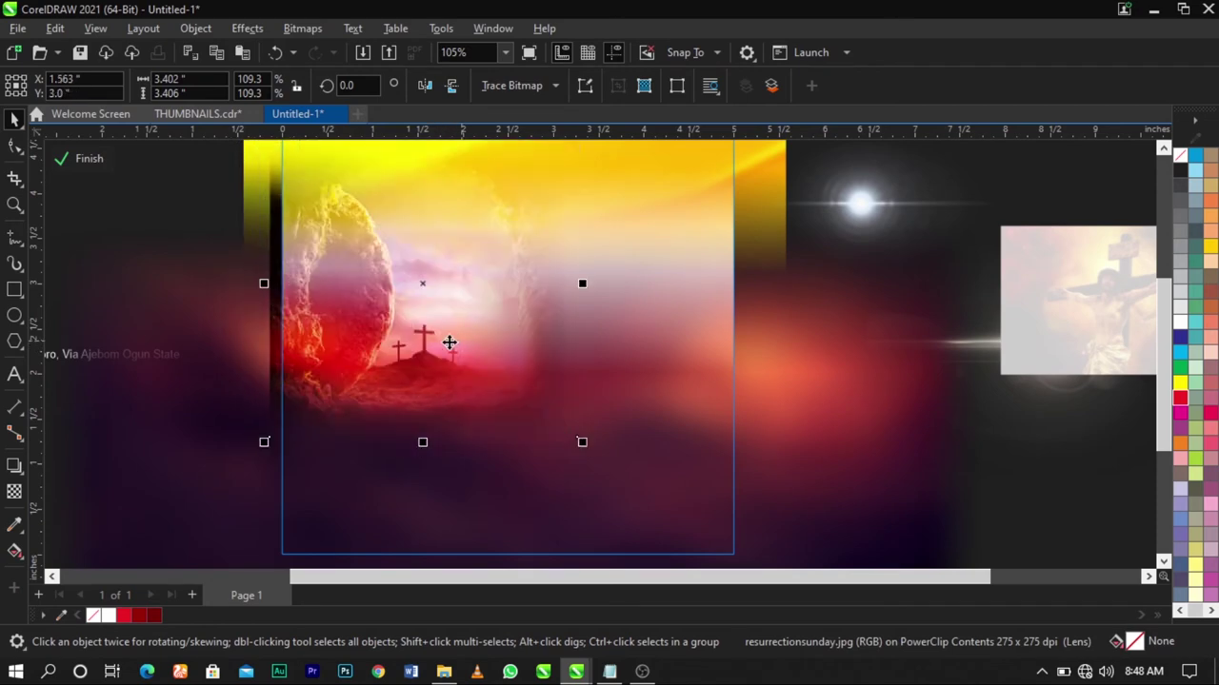
scroll(353, 298, down, 1)
click(81, 158)
Move the crucifixion image onto the flyer's right side and enlarge it to about 3.2 by 2.2 inches
click(243, 228)
key(F2)
drag(237, 172, 980, 468)
double_click(930, 457)
click(1110, 350)
drag(1109, 350, 585, 330)
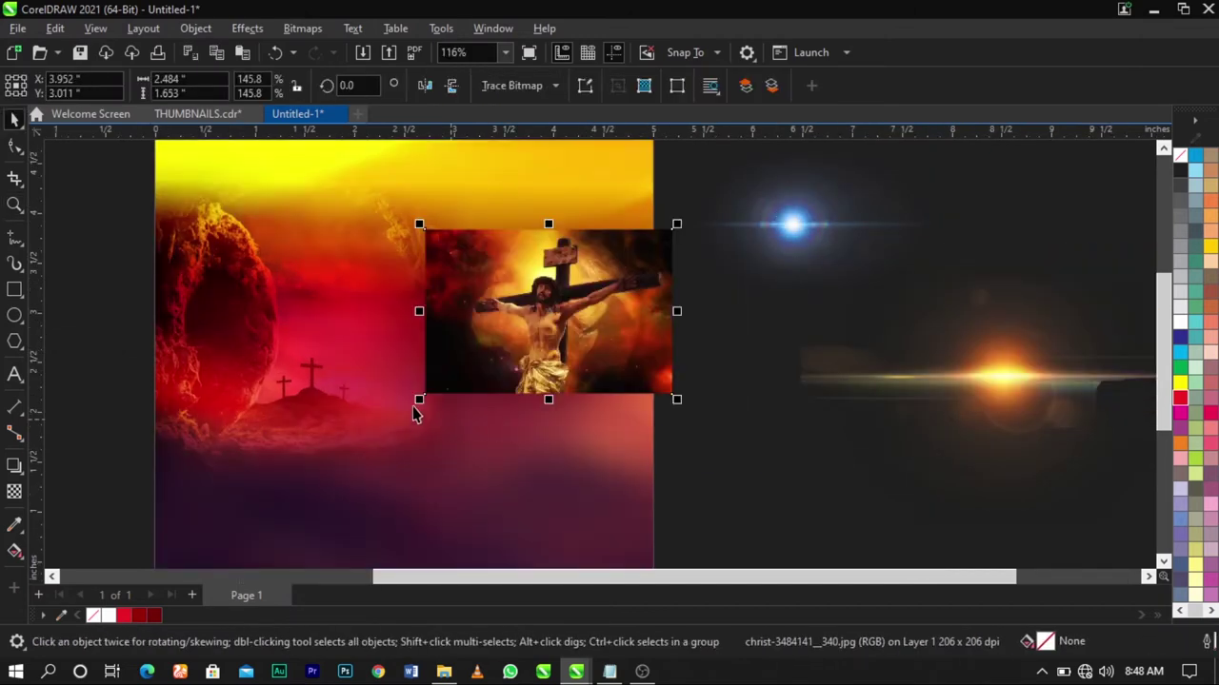
drag(420, 401, 363, 437)
drag(542, 373, 568, 368)
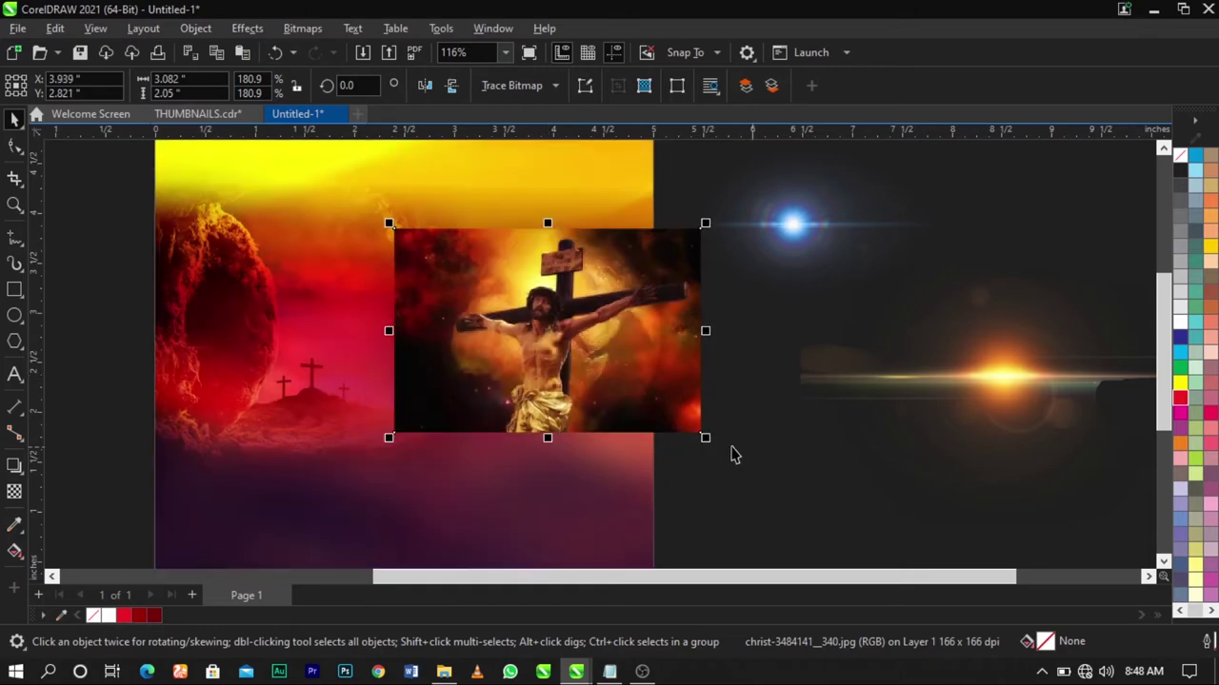
drag(709, 441, 724, 444)
Fade out the crucifixion image's bottom edge with a fountain transparency and convert it to a 300 dpi RGB bitmap
drag(584, 378, 558, 436)
click(14, 492)
click(303, 28)
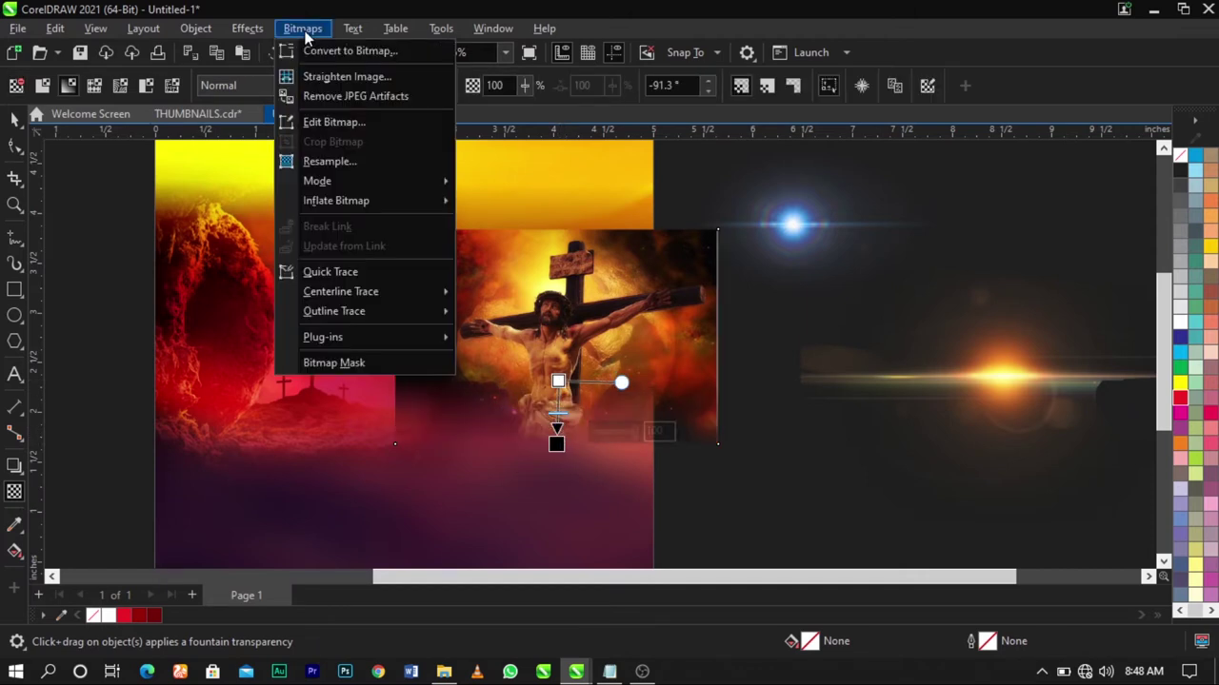
click(332, 51)
click(631, 435)
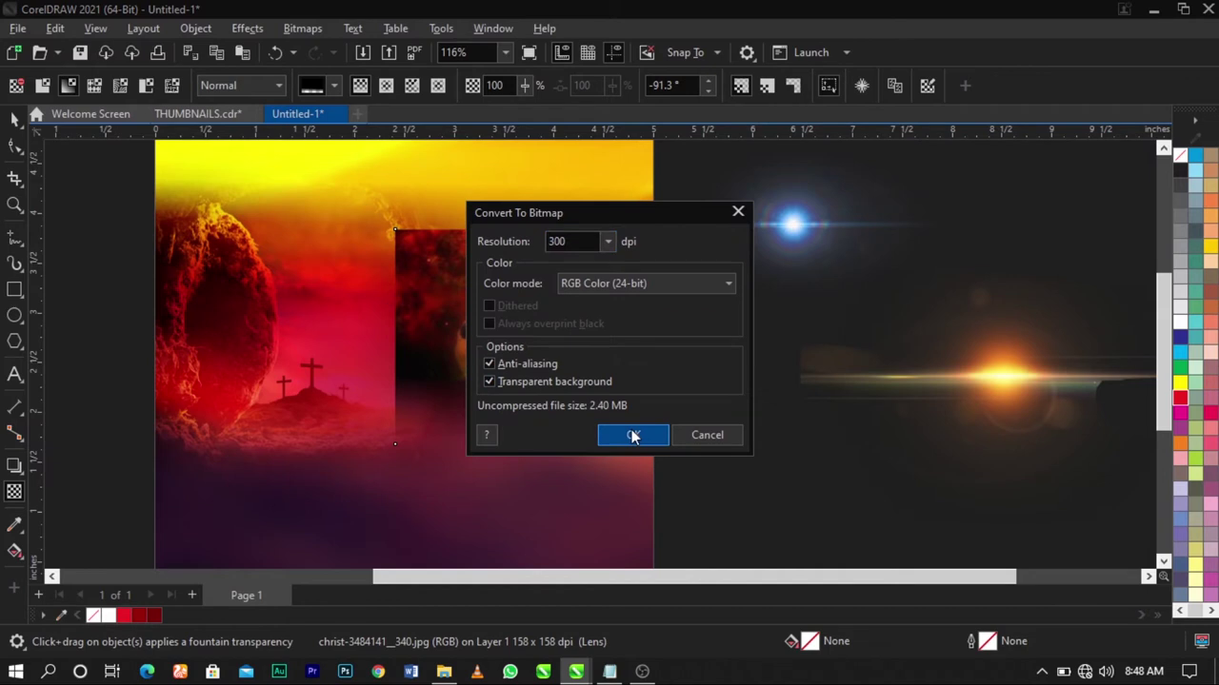
Fade out the crucifixion image's left and top edges with fountain transparencies, converting it to a bitmap in between
mouse_move(482, 339)
mouse_down()
mouse_move(402, 341)
mouse_move(496, 338)
mouse_up()
key(ctrl+z)
click(303, 28)
click(333, 50)
click(619, 434)
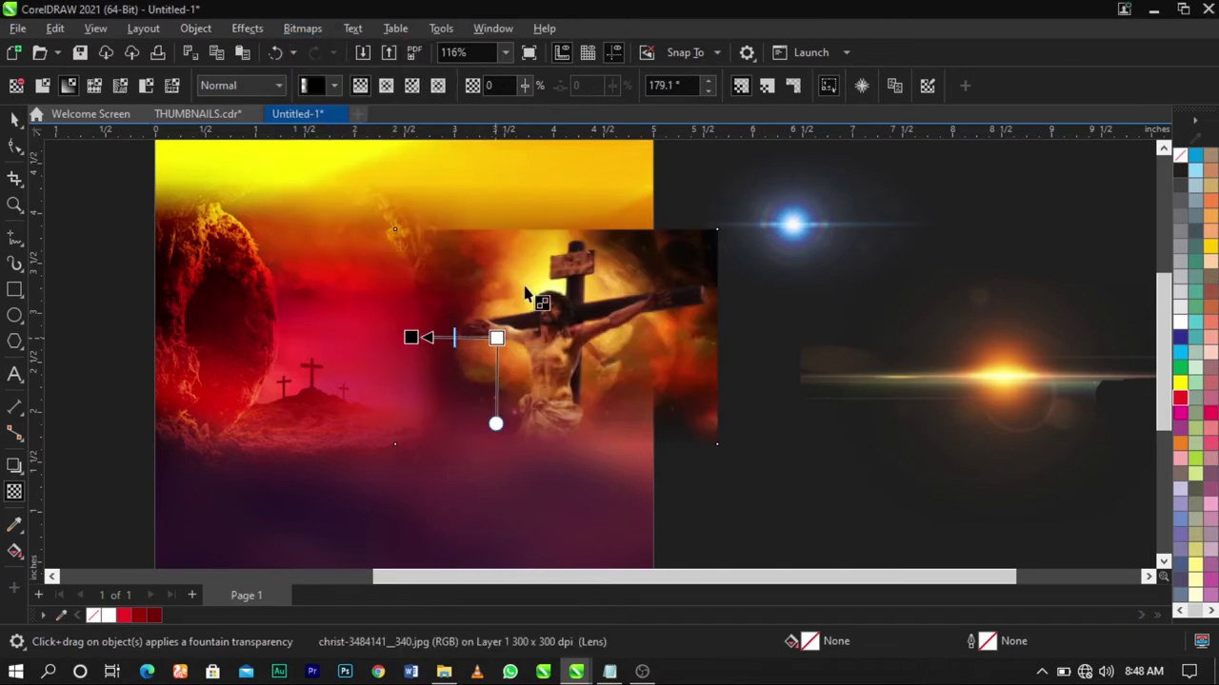
mouse_move(559, 286)
mouse_down()
mouse_move(560, 239)
mouse_move(559, 302)
mouse_up()
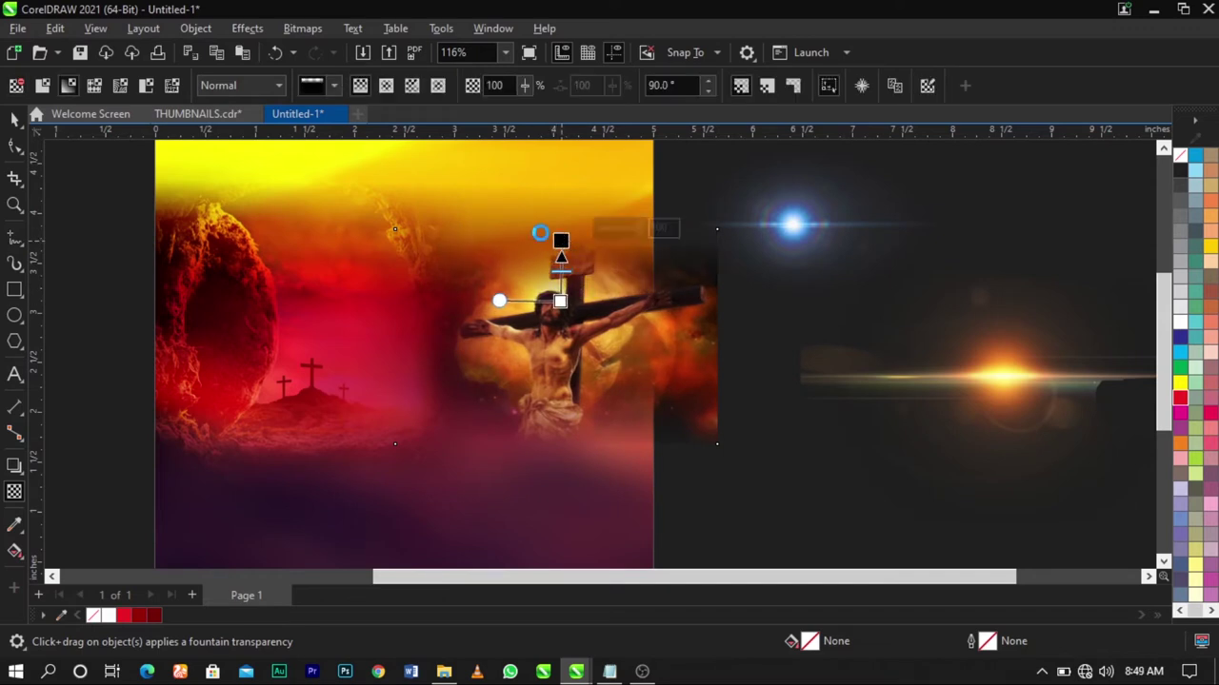
Enlarge the crucifixion image to about 4.4 by 2.9 inches and reposition it over the flyer's right side
key(space)
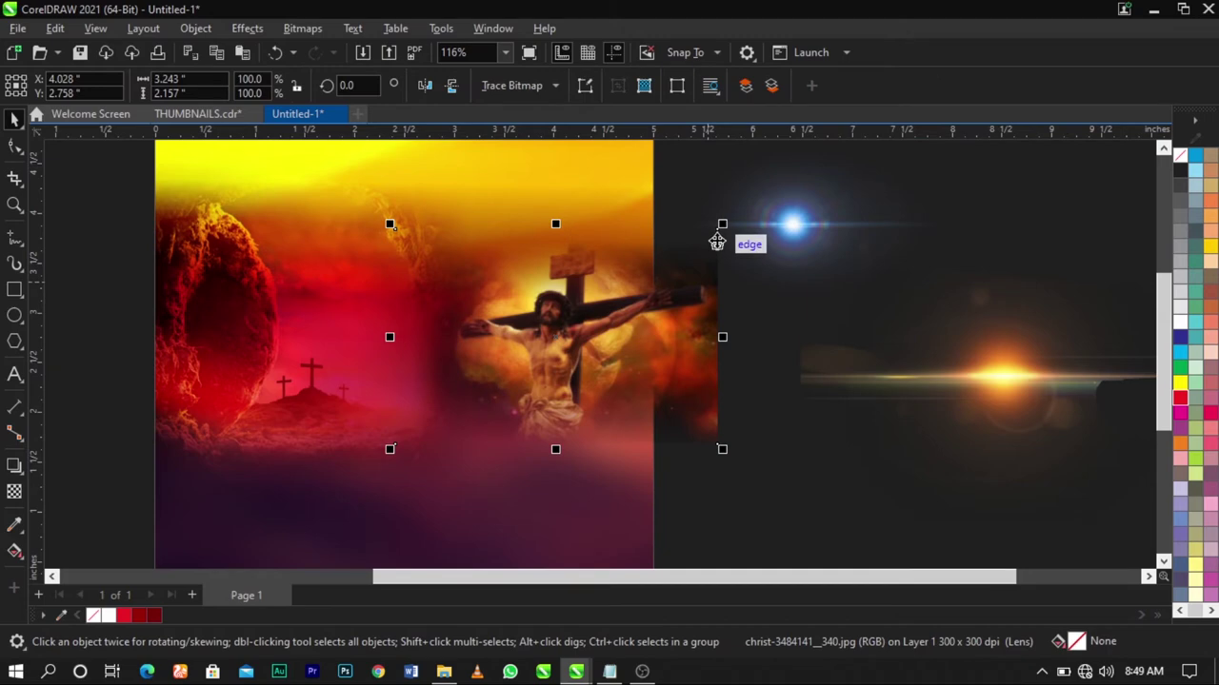
drag(721, 224, 814, 164)
drag(412, 453, 368, 466)
drag(523, 387, 566, 372)
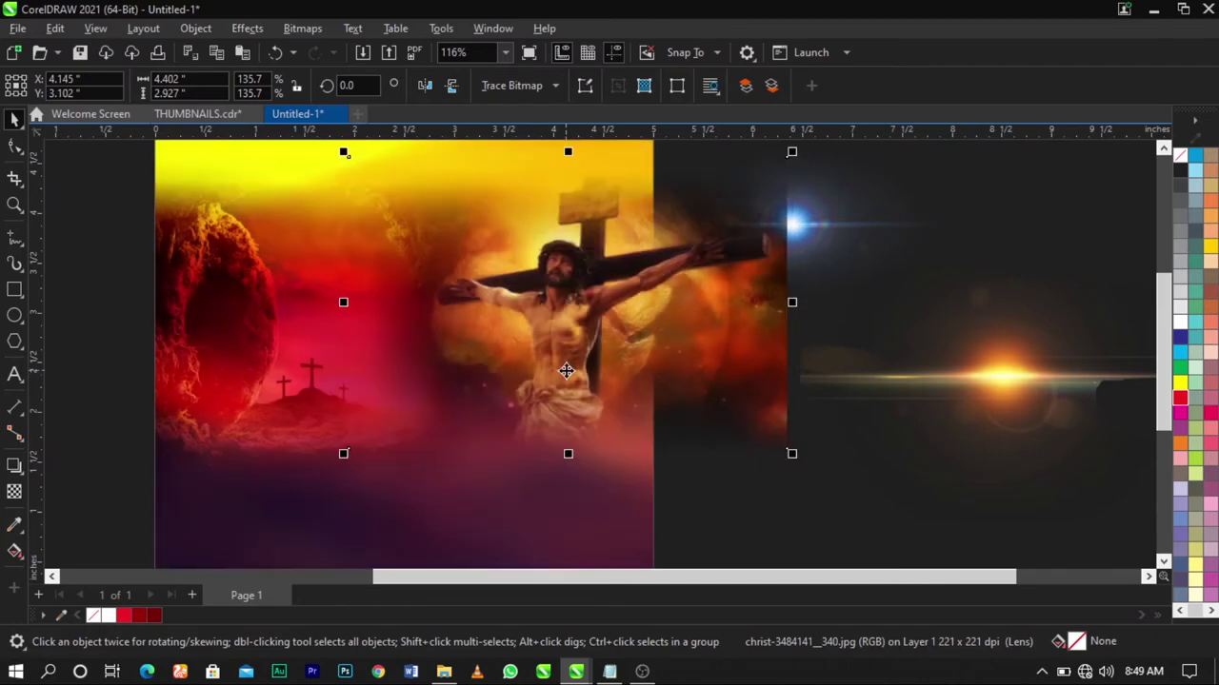
PowerClip the crucifixion image inside the flyer's background rectangle
right_click(565, 371)
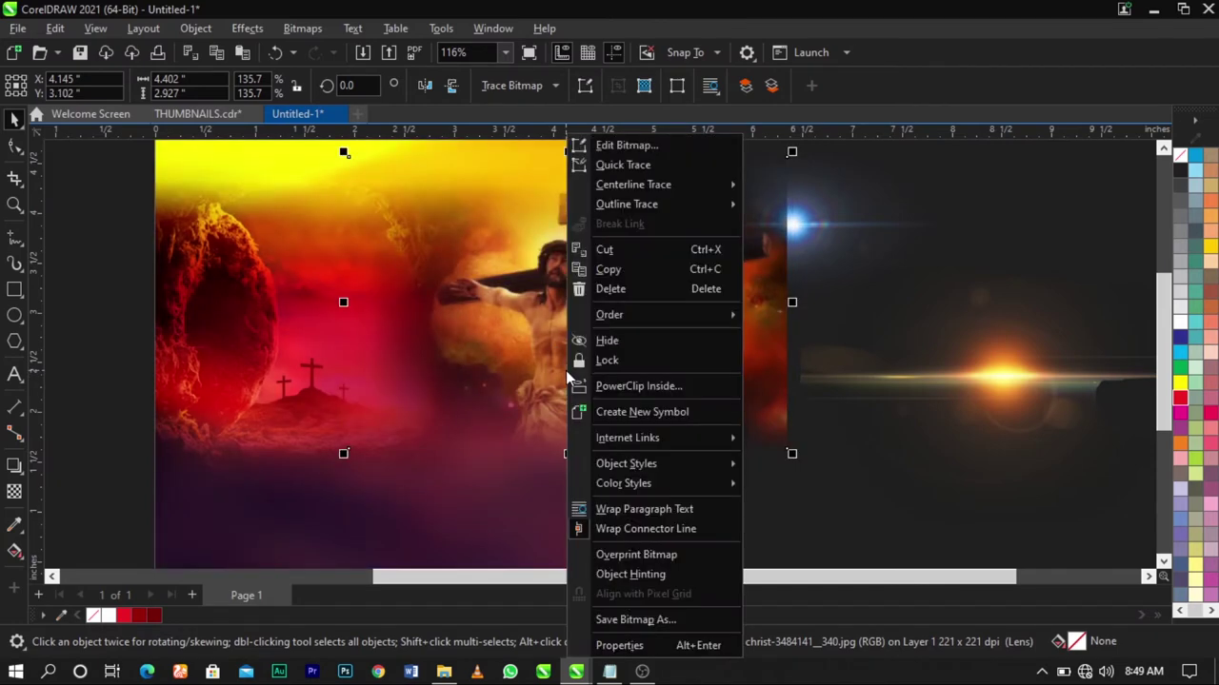
click(642, 386)
click(226, 383)
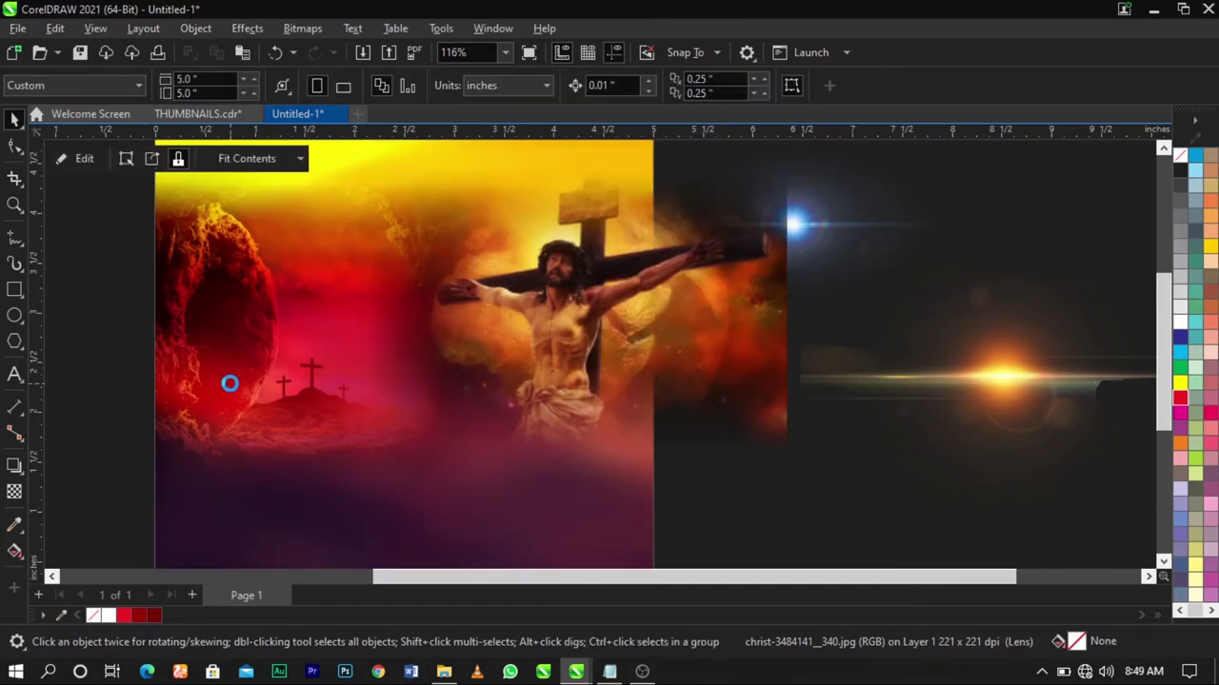
scroll(639, 308, down, 1)
click(791, 448)
scroll(505, 323, down, 1)
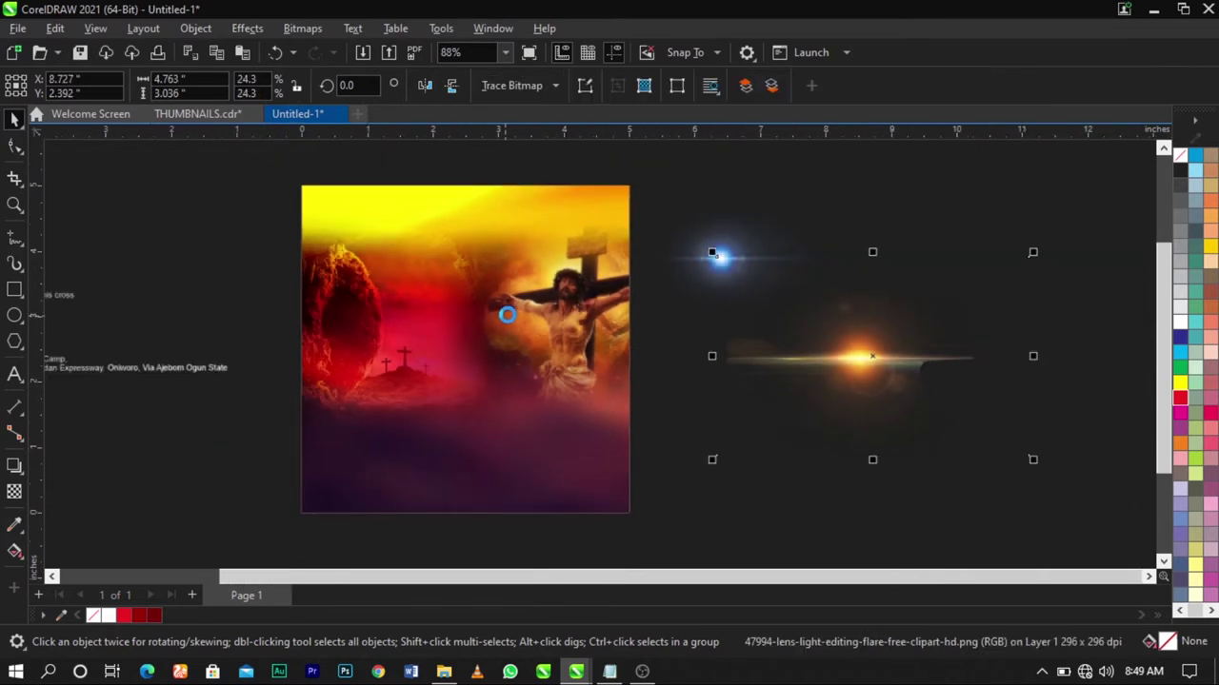
click(820, 493)
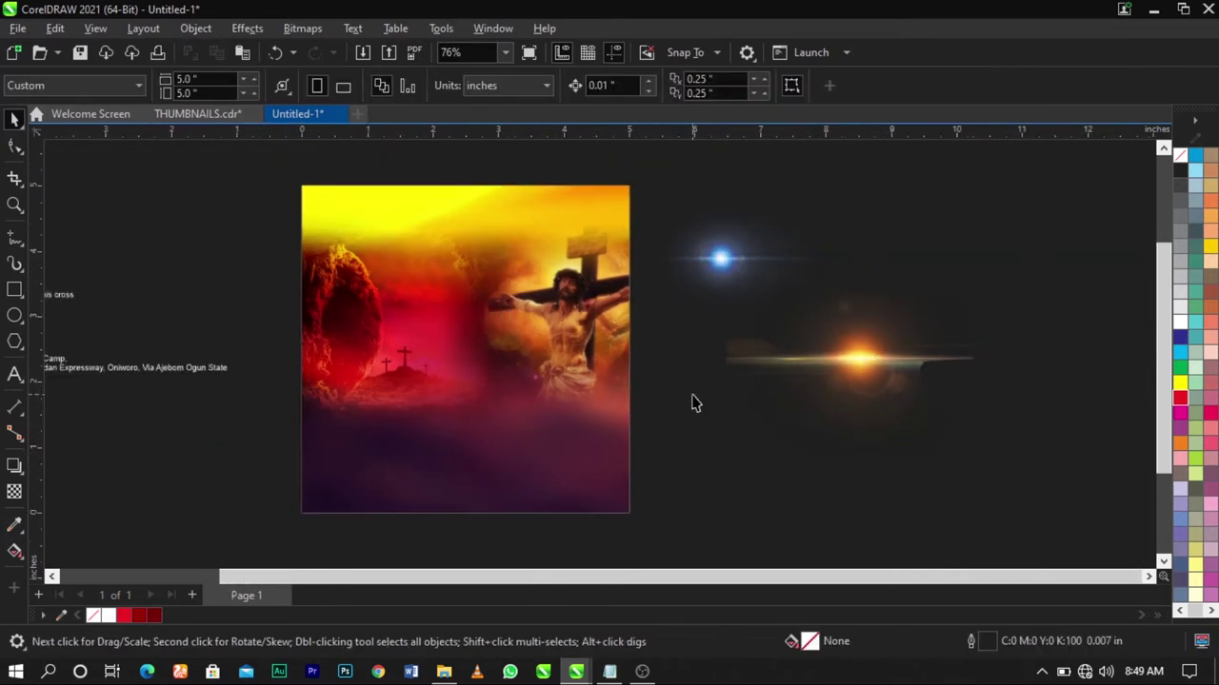
Place the World Revival Faith Ministry logo on the flyer, near the centre of its top edge
click(422, 305)
drag(422, 305, 968, 303)
click(914, 276)
click(917, 269)
key(ctrl+z)
key(ctrl+z)
click(914, 262)
click(912, 255)
click(943, 263)
drag(911, 256, 473, 228)
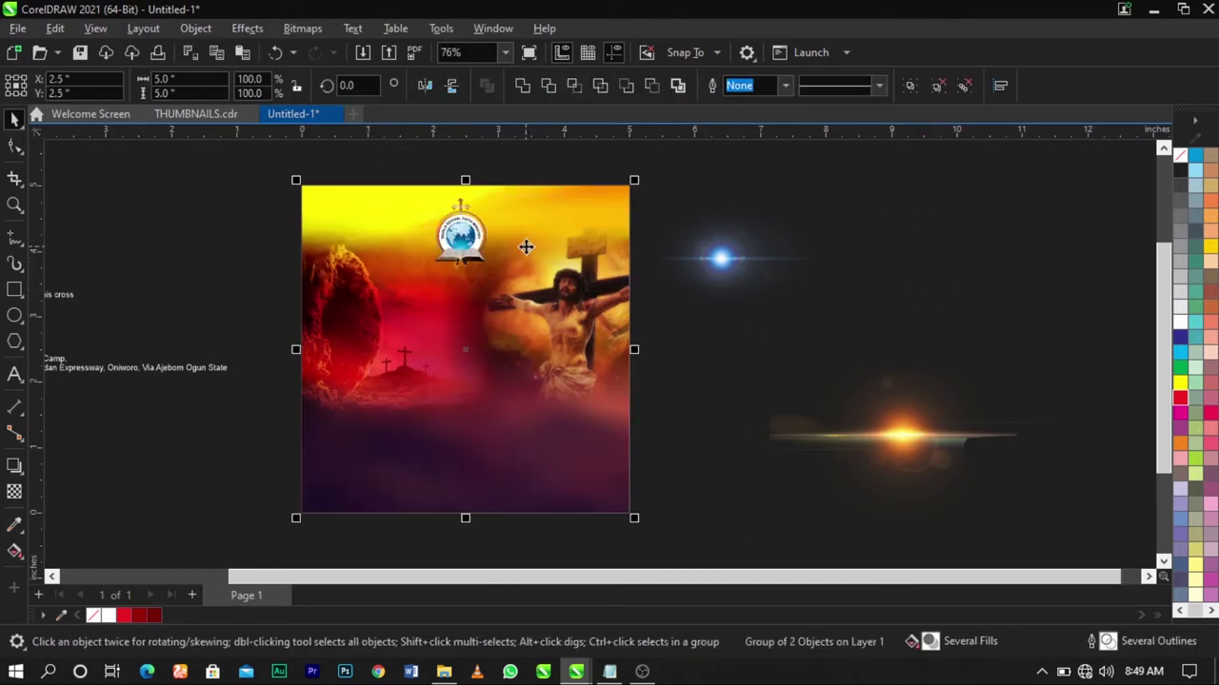
Scale the ministry logo down to about 0.62 by 0.82 inches and move it up near the flyer's top edge
key(z)
drag(388, 189, 592, 289)
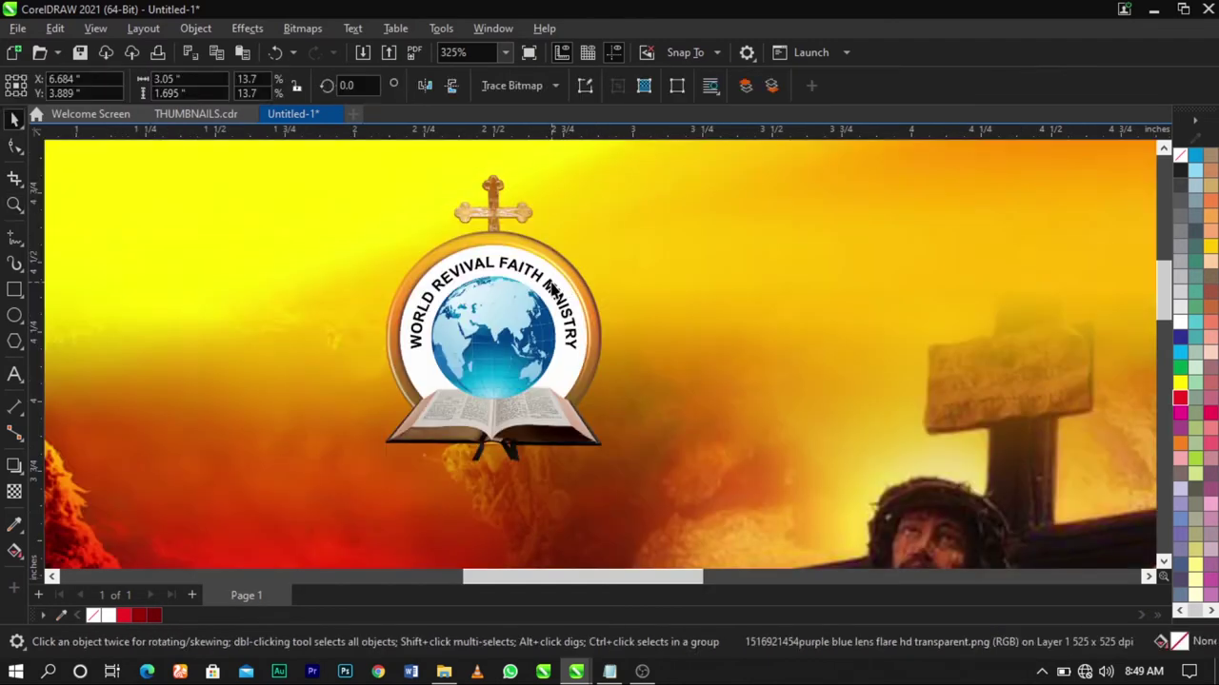
key(space)
drag(590, 208, 591, 207)
scroll(516, 257, down, 2)
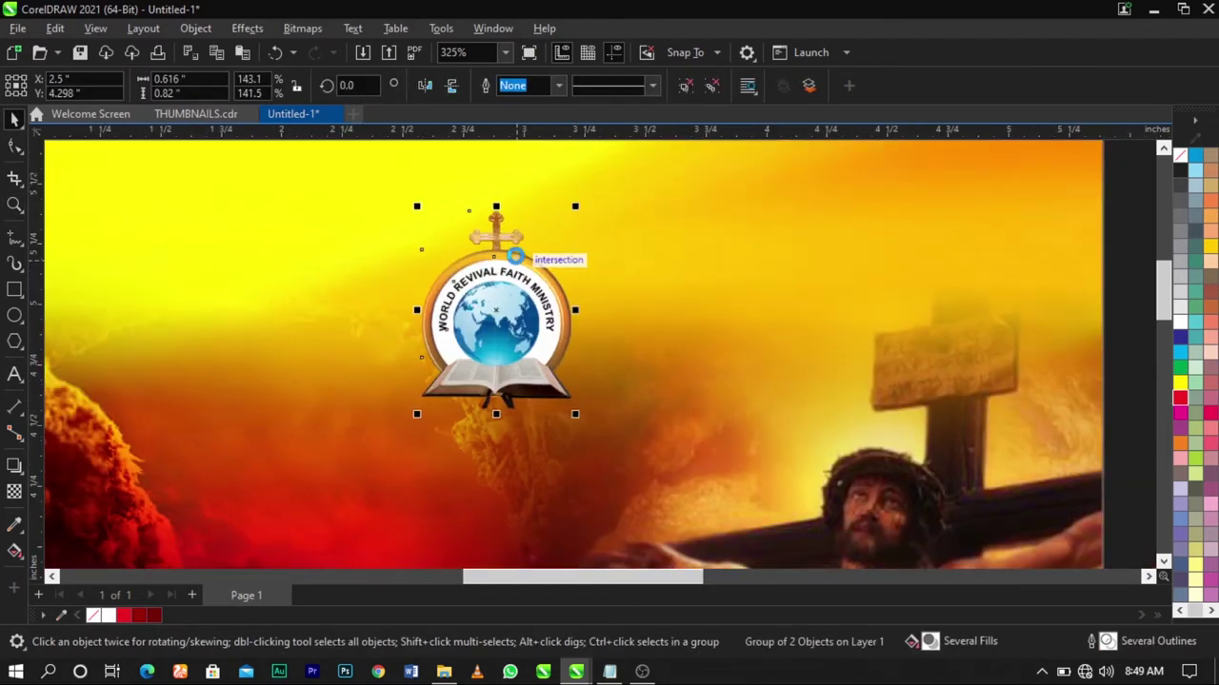
drag(517, 278, 515, 251)
scroll(484, 251, down, 3)
shift+click(692, 252)
scroll(691, 251, down, 1)
click(838, 231)
click(545, 253)
scroll(544, 253, down, 3)
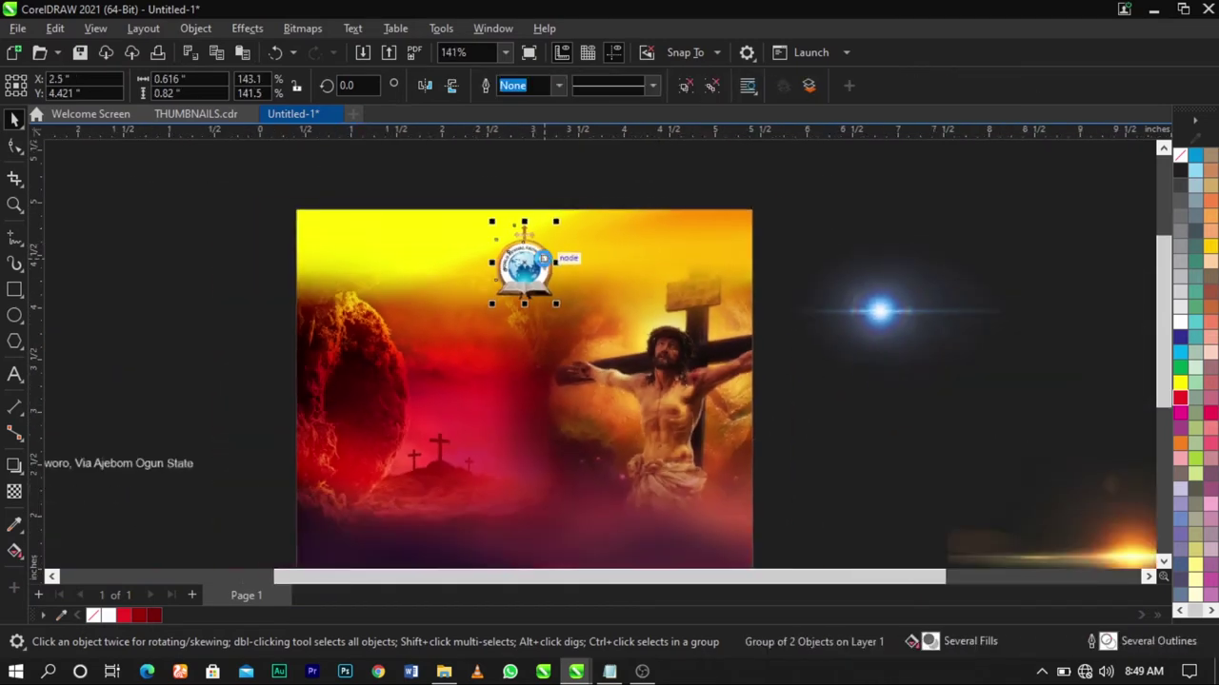
click(710, 222)
click(557, 211)
scroll(557, 210, down, 2)
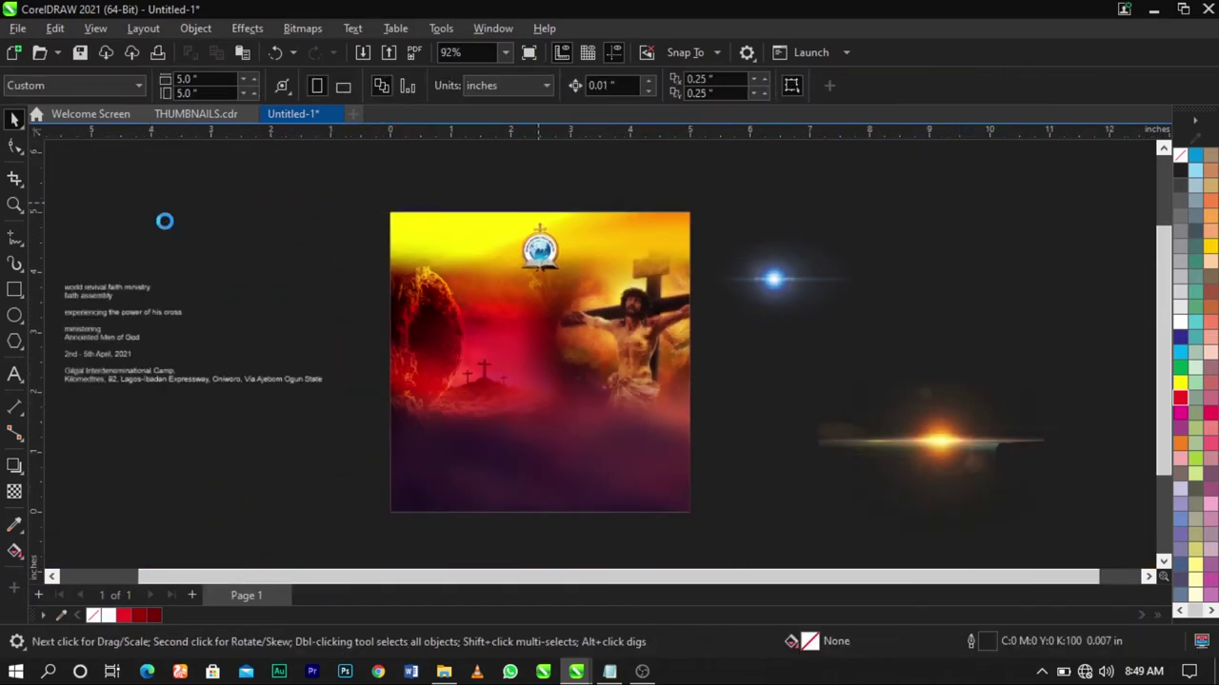
Move the lines "world revival faith ministry" and "faith assembly" out of the prepared text and place them below the logo
click(80, 286)
scroll(80, 287, up, 3)
double_click(59, 287)
drag(57, 288, 110, 303)
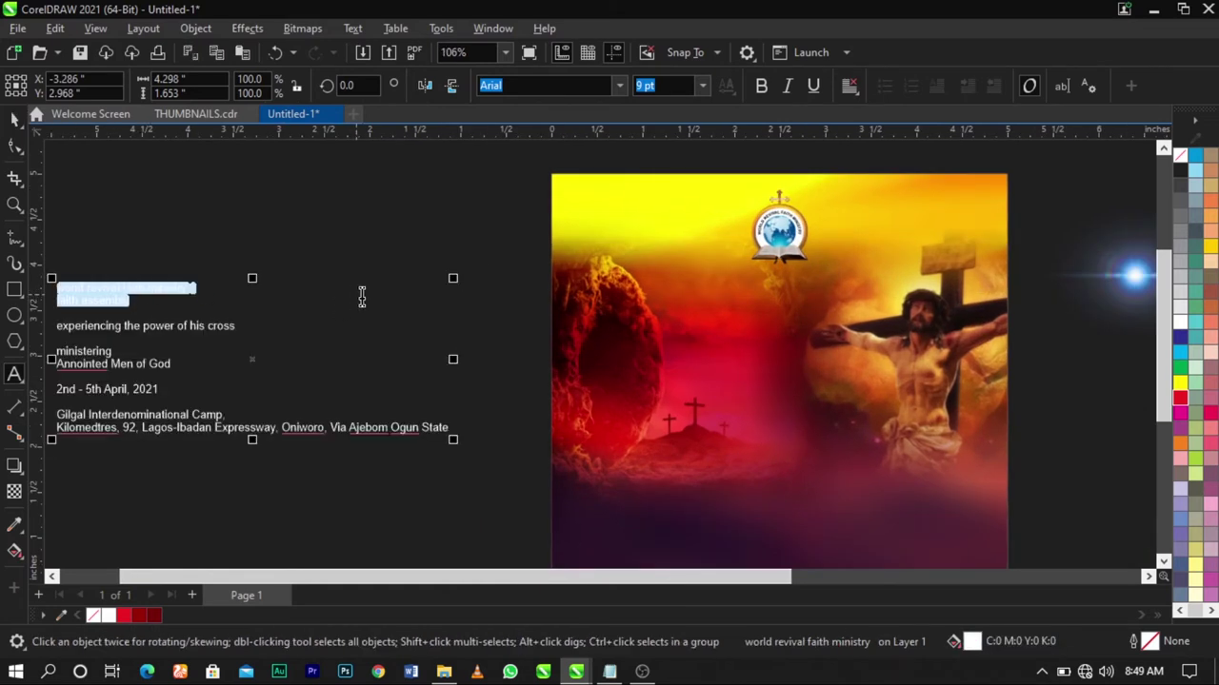
key(Delete)
click(726, 309)
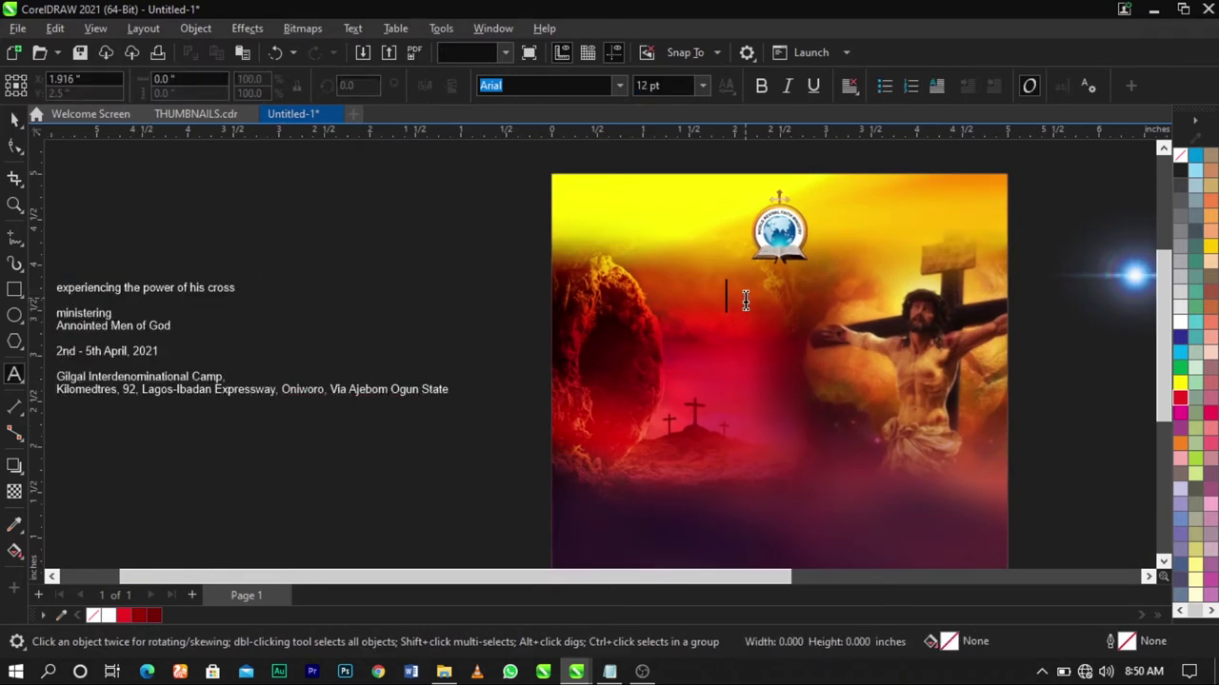
key(ctrl+v)
key(ctrl+space)
key(z)
drag(512, 198, 1022, 389)
key(space)
drag(743, 376, 736, 326)
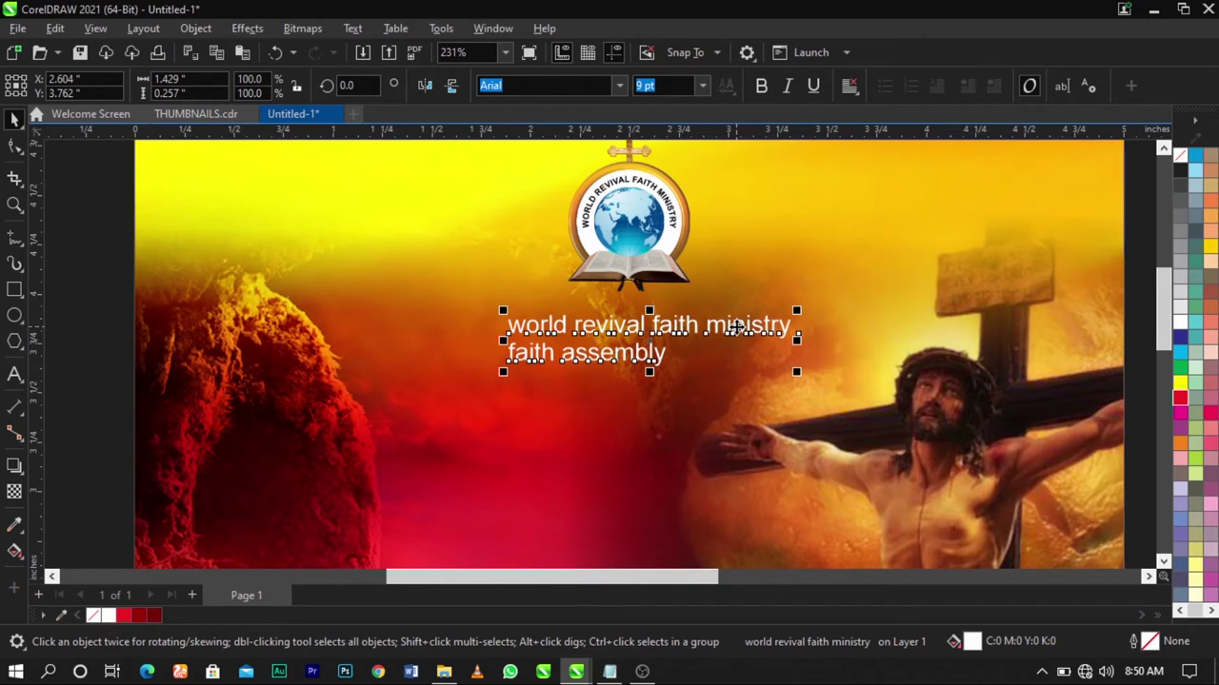
Convert the ministry name text below the logo to uppercase and align its lines to the centre
double_click(736, 327)
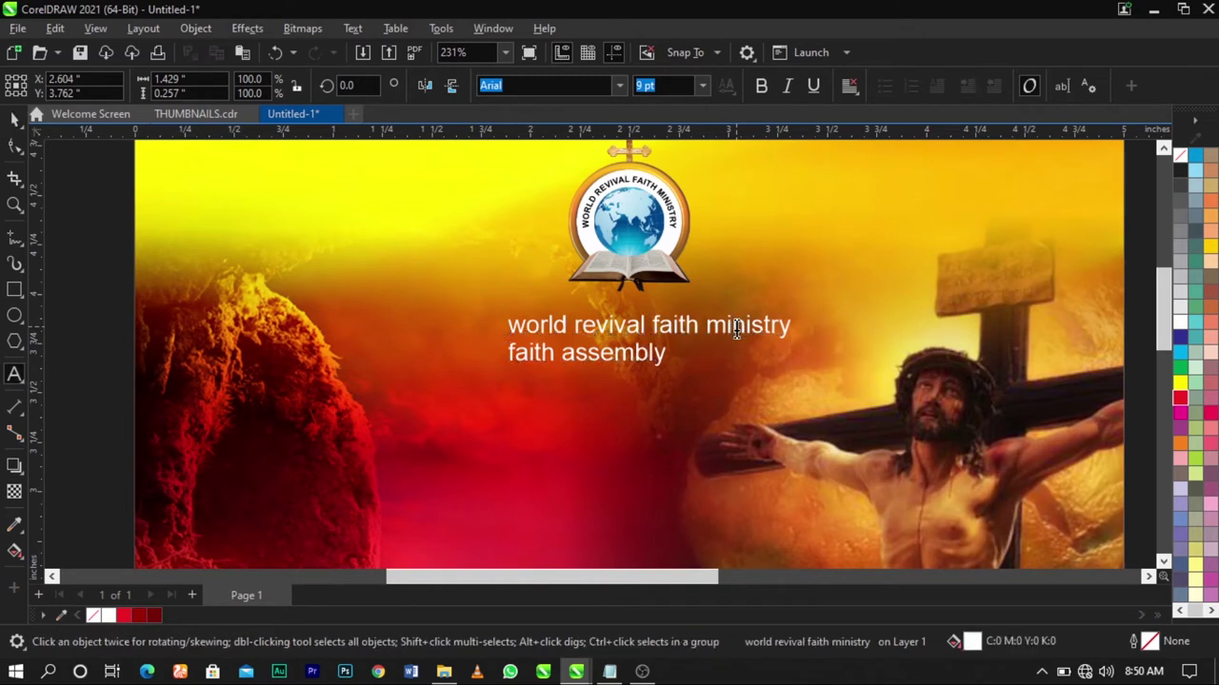
key(ctrl+a)
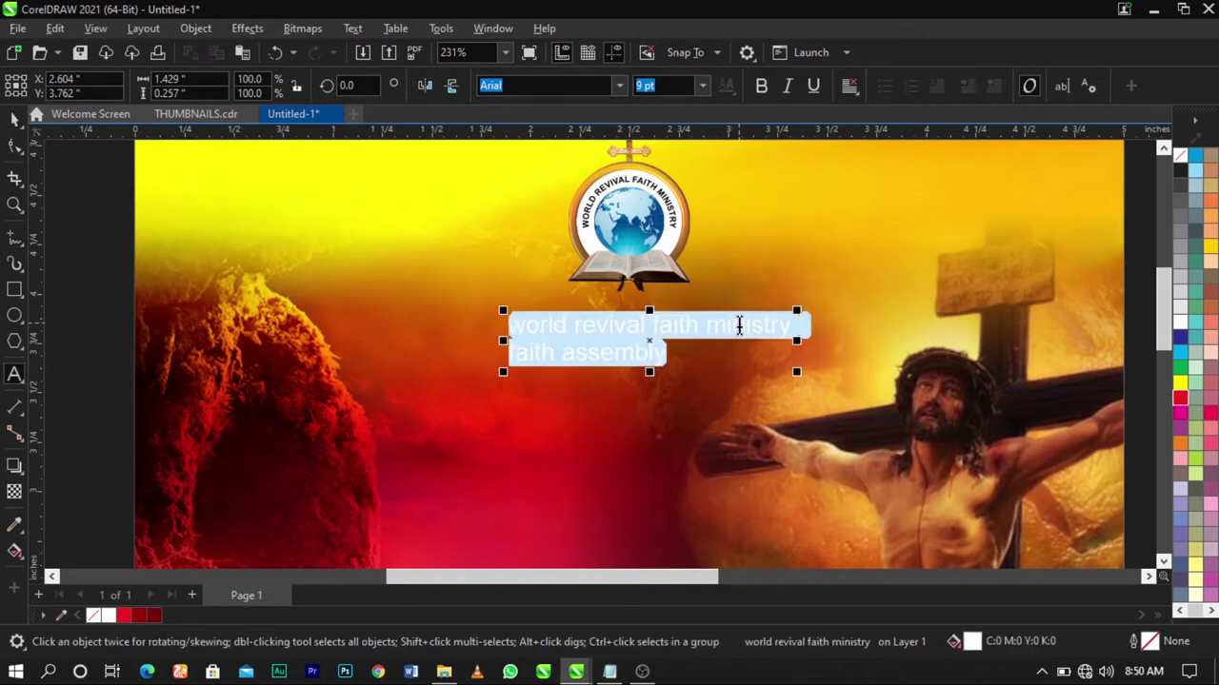
key(shift+F3)
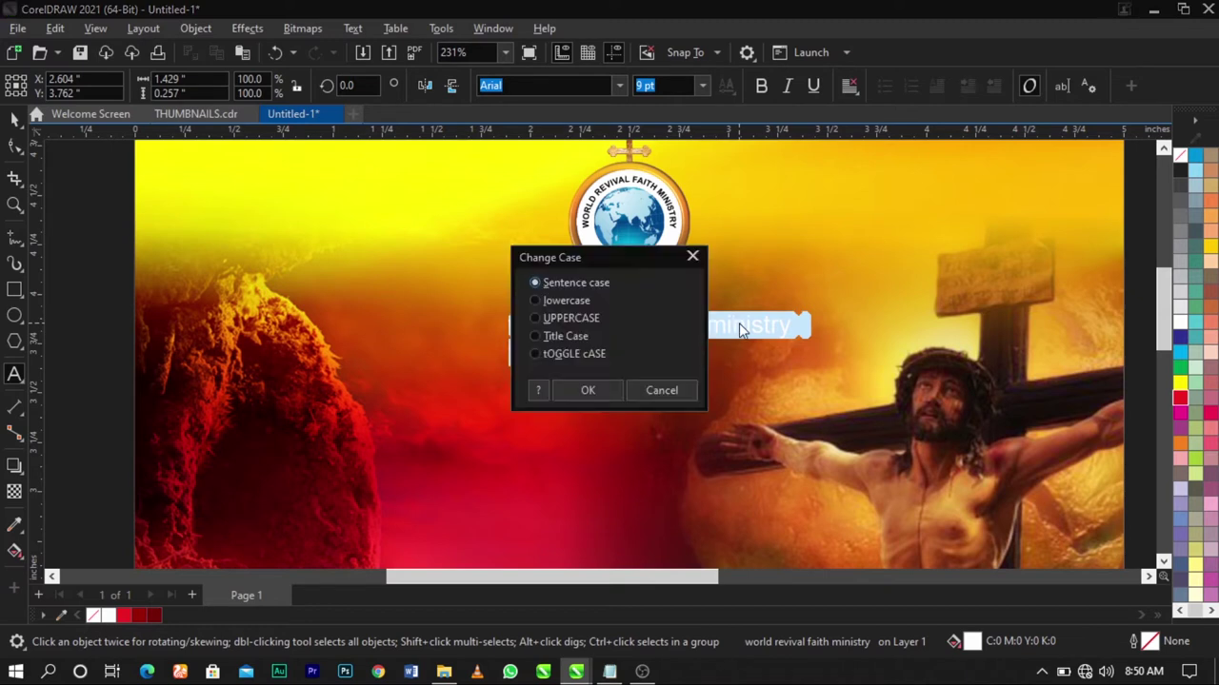
click(585, 318)
click(587, 390)
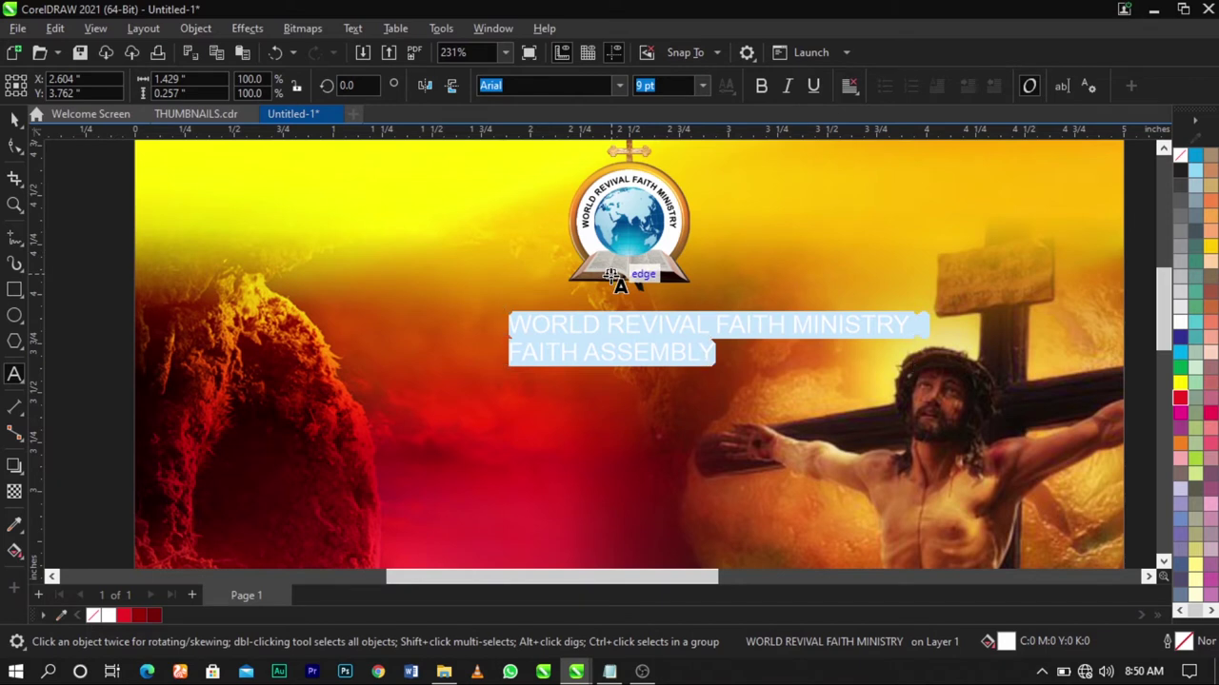
key(ctrl+e)
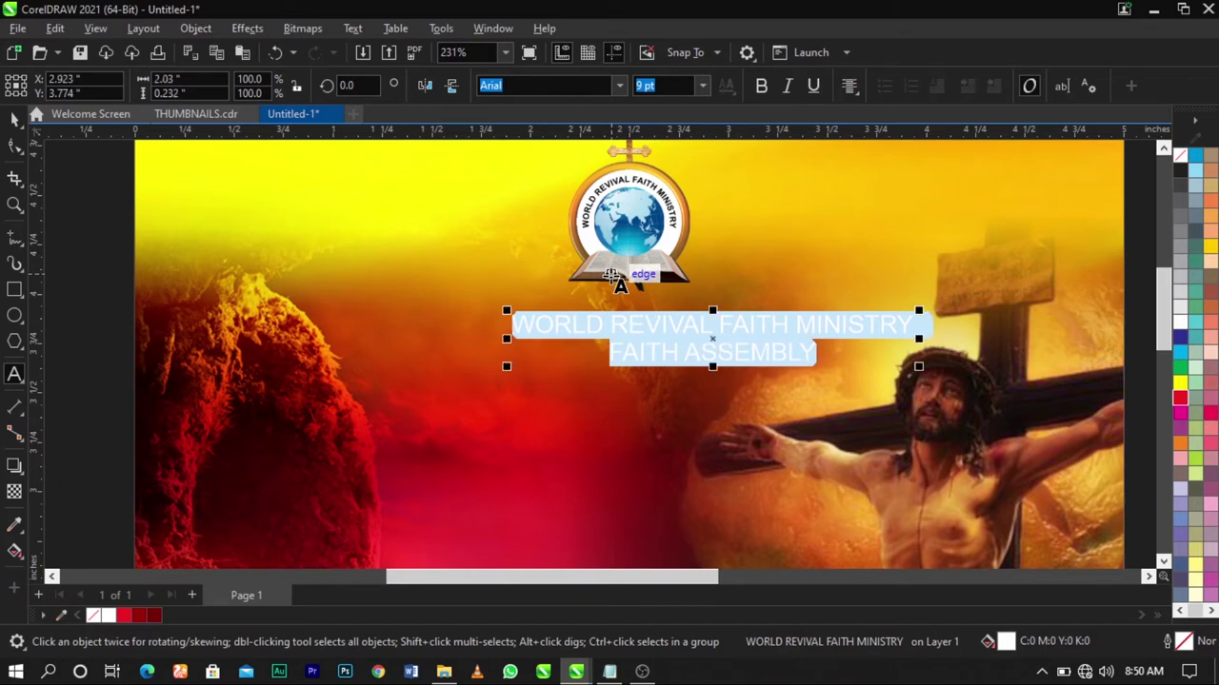
click(850, 94)
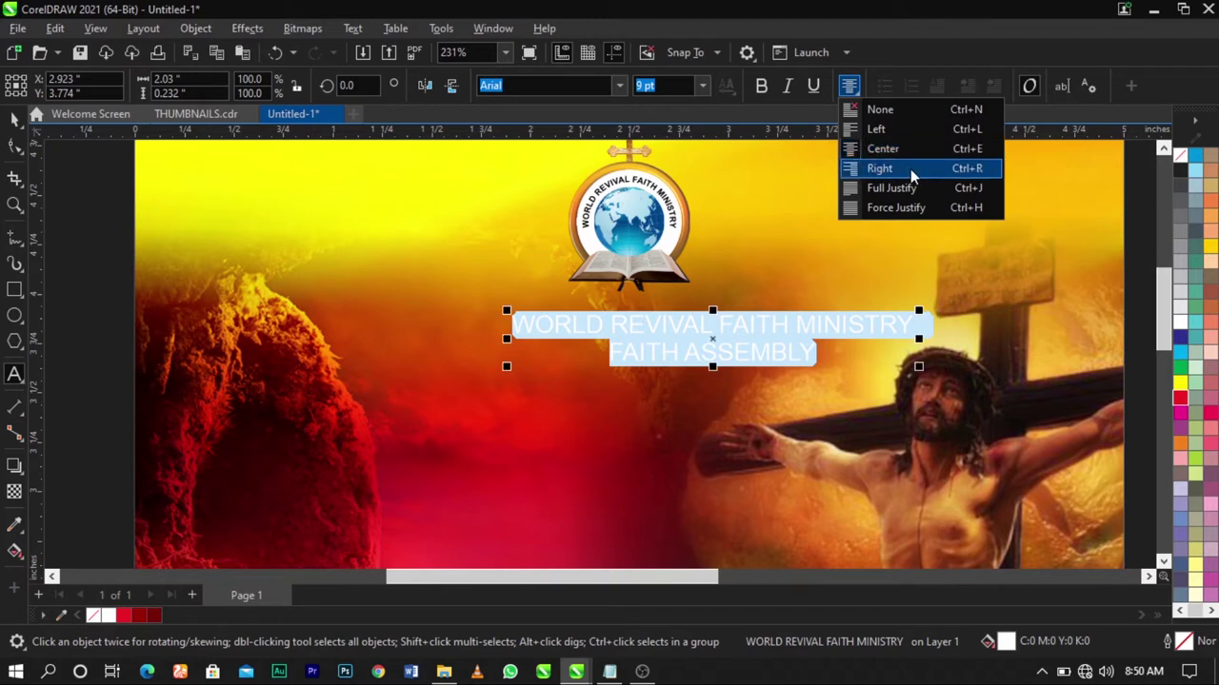
click(769, 328)
Set the font of the two-line ministry name to Vantely
click(12, 119)
text(Vantely)
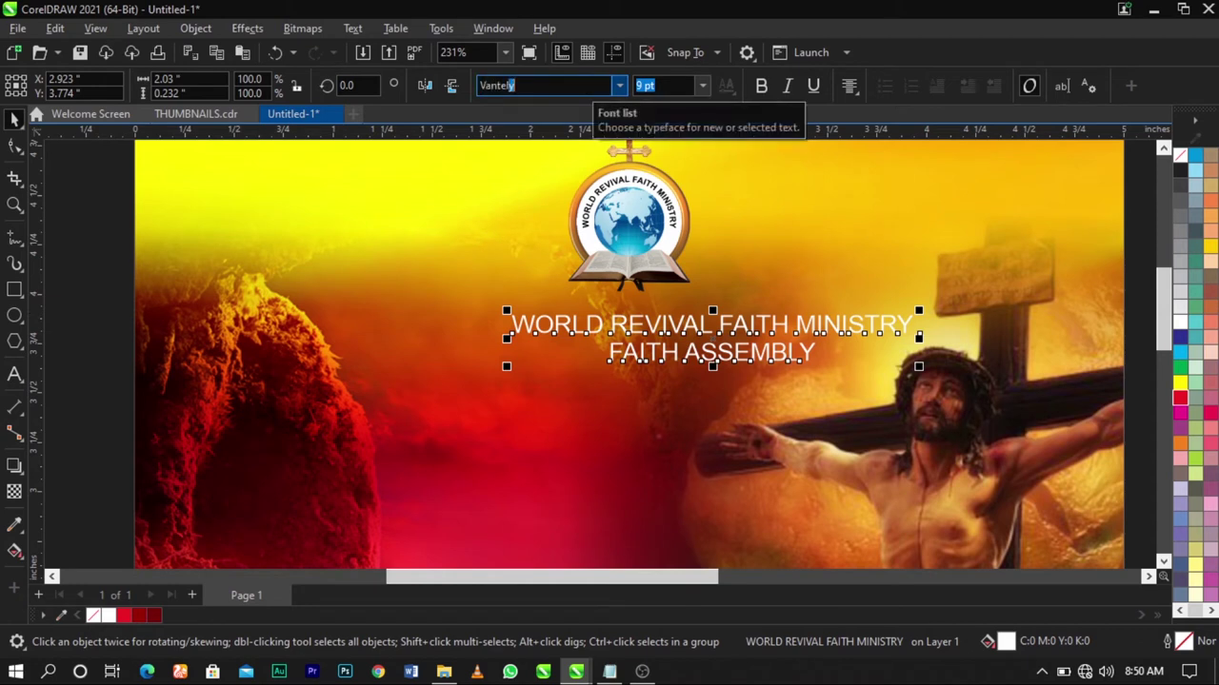
key(Return)
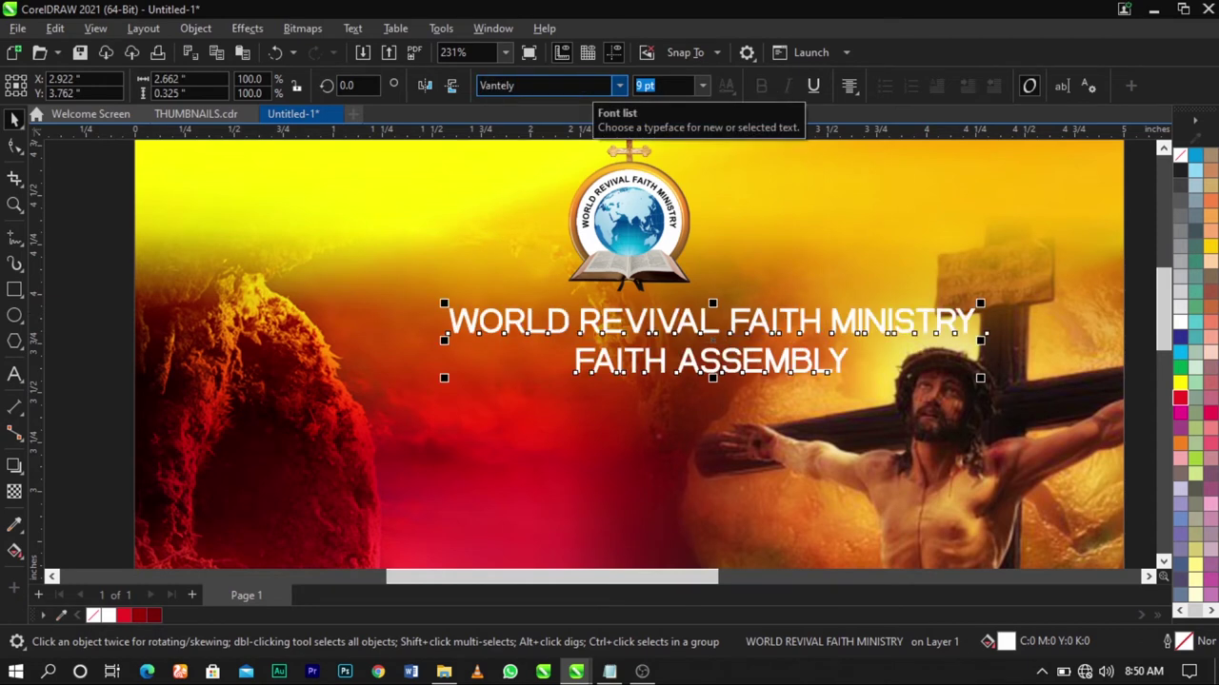
Shrink the ministry name to about 2.17 by 0.26 inches and centre it closely beneath the logo
drag(980, 378, 887, 386)
shift+click(661, 262)
key(c)
click(812, 334)
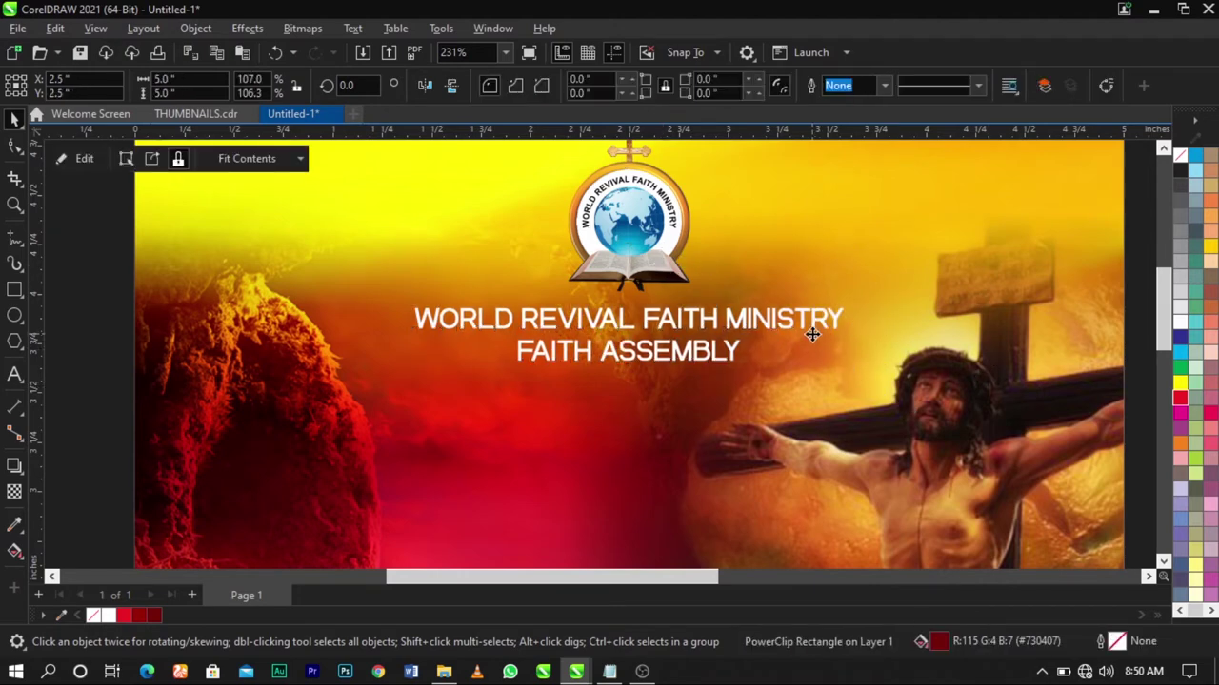
drag(812, 332, 814, 317)
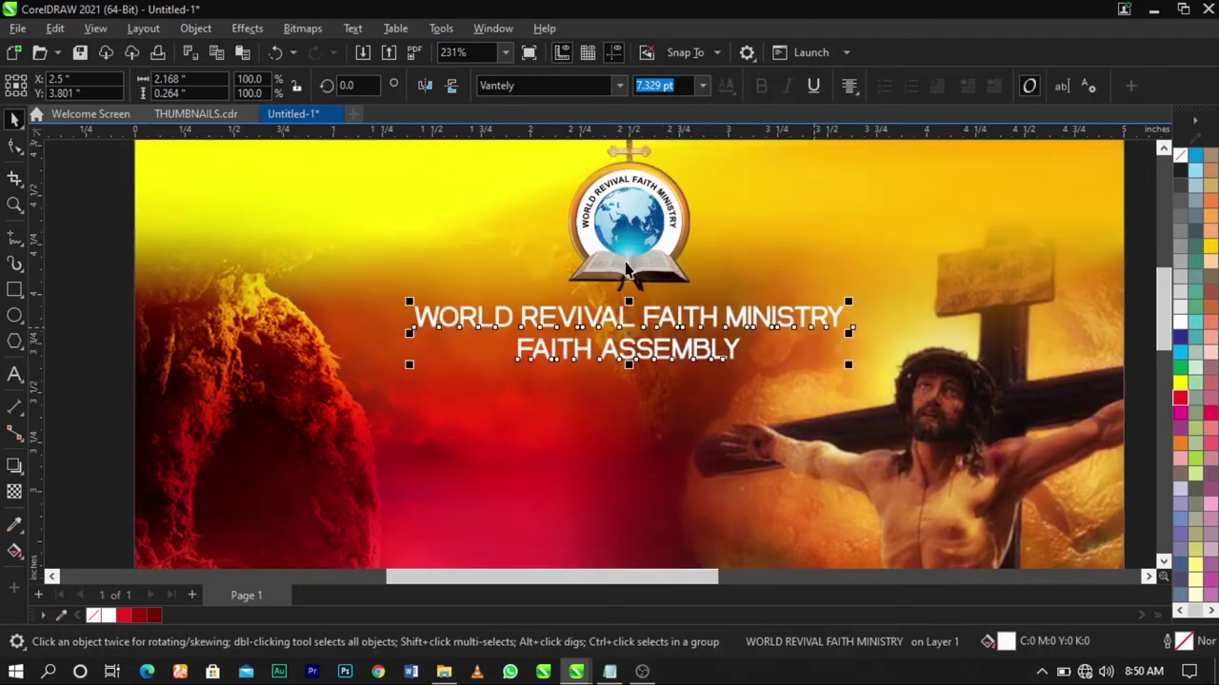
shift+click(131, 294)
click(130, 294)
click(108, 299)
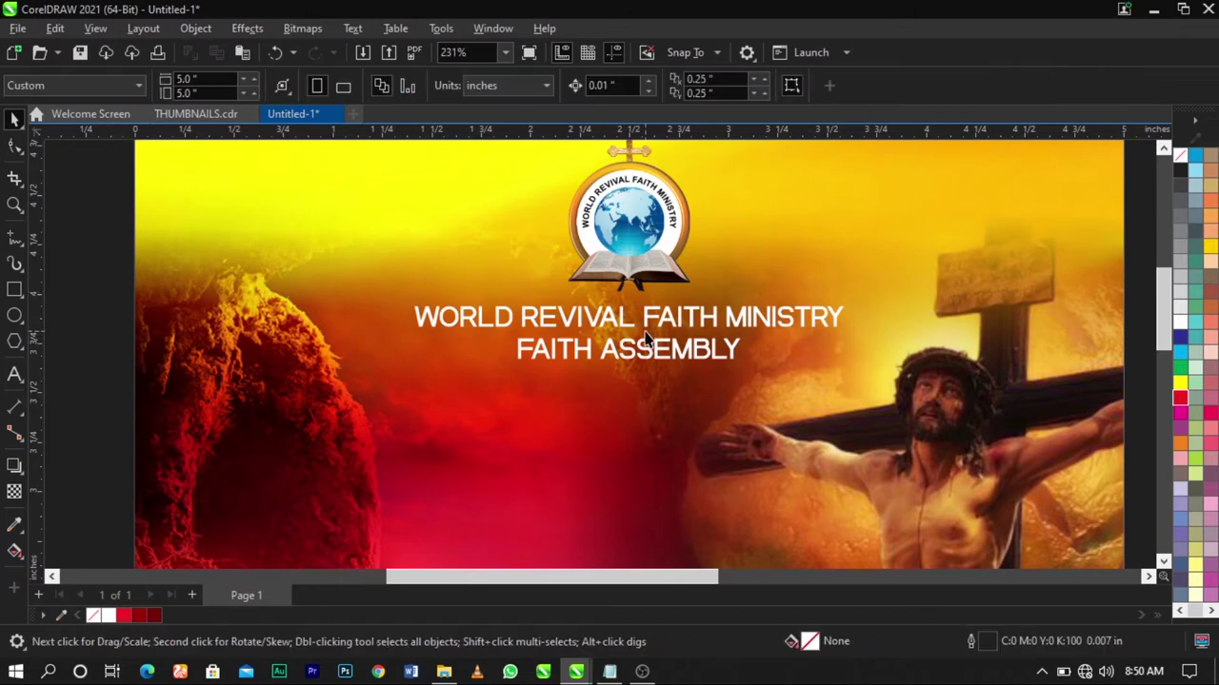
Add a horizontal Multiply drop shadow to the ministry name and raise its opacity to 93
click(646, 329)
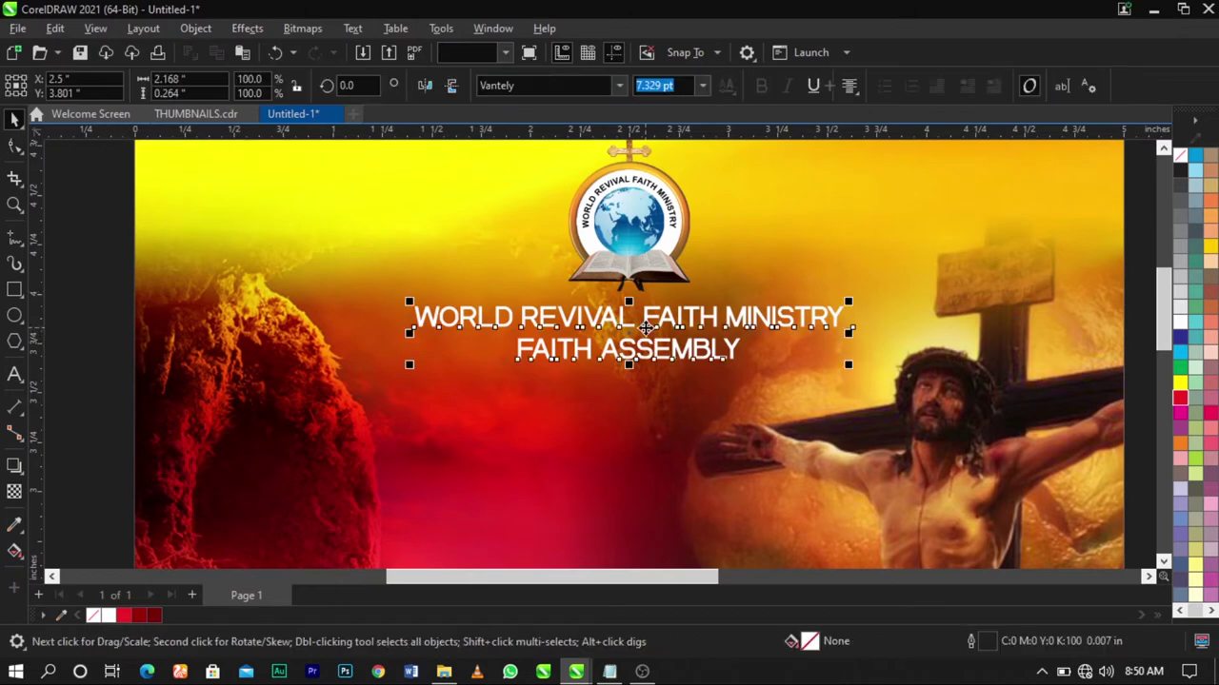
click(16, 465)
scroll(717, 351, up, 1)
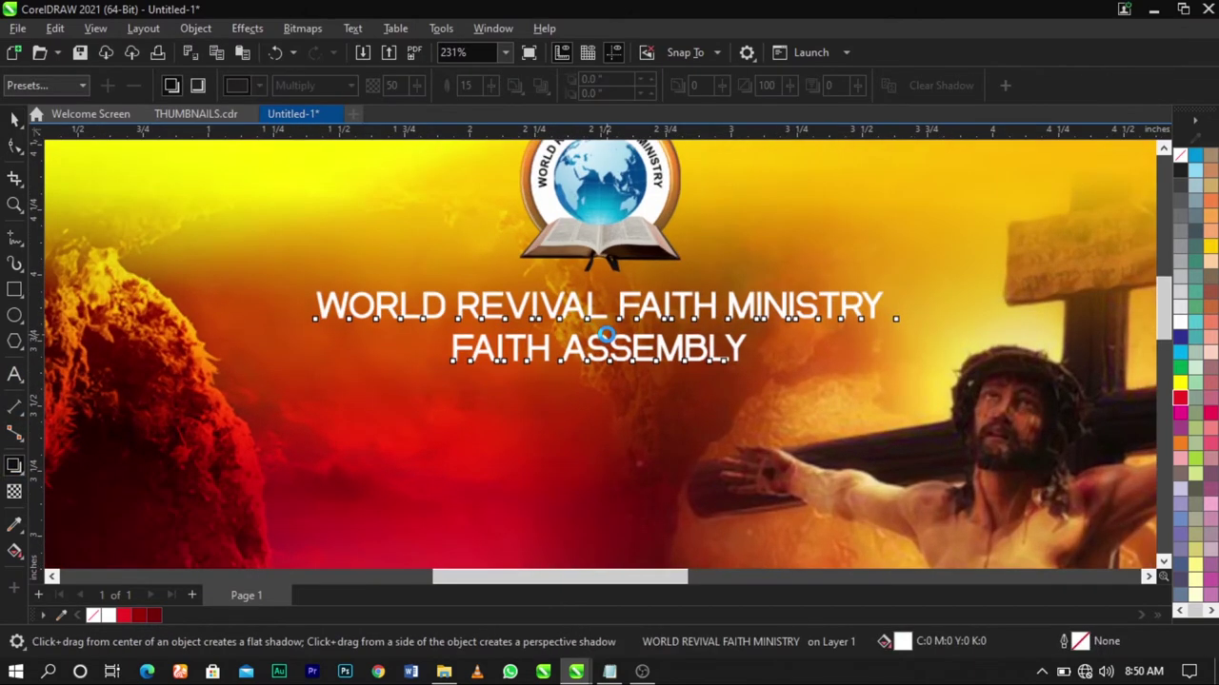
scroll(229, 303, up, 1)
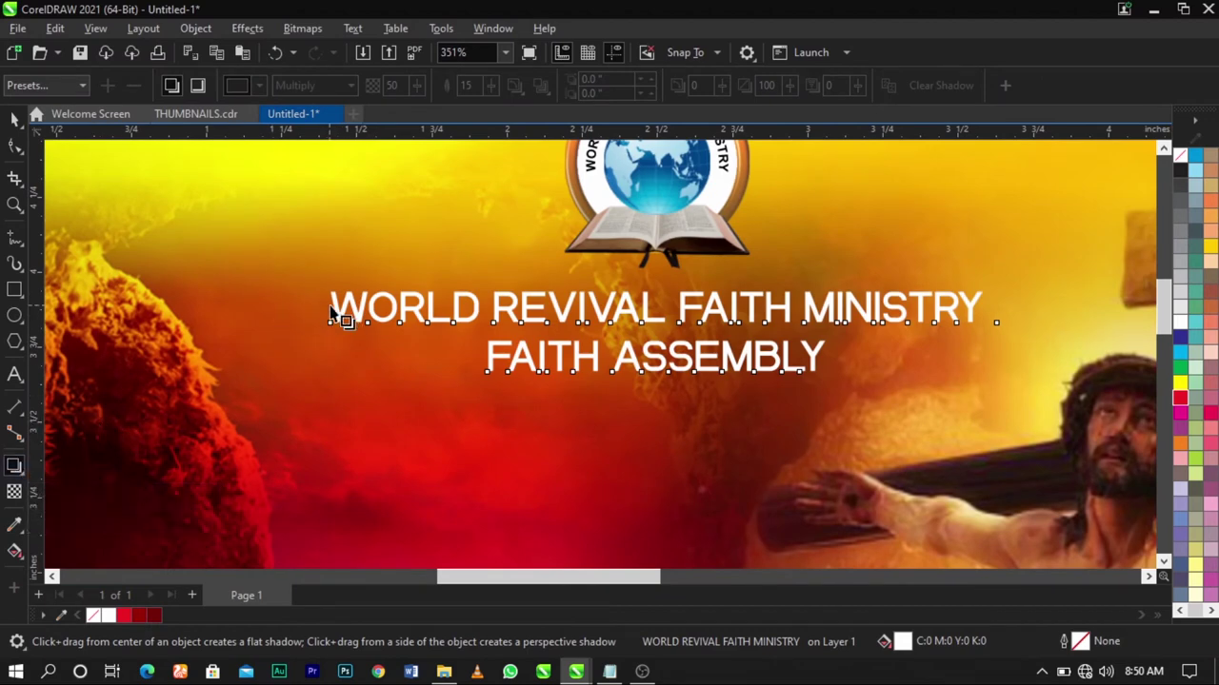
drag(335, 316, 983, 338)
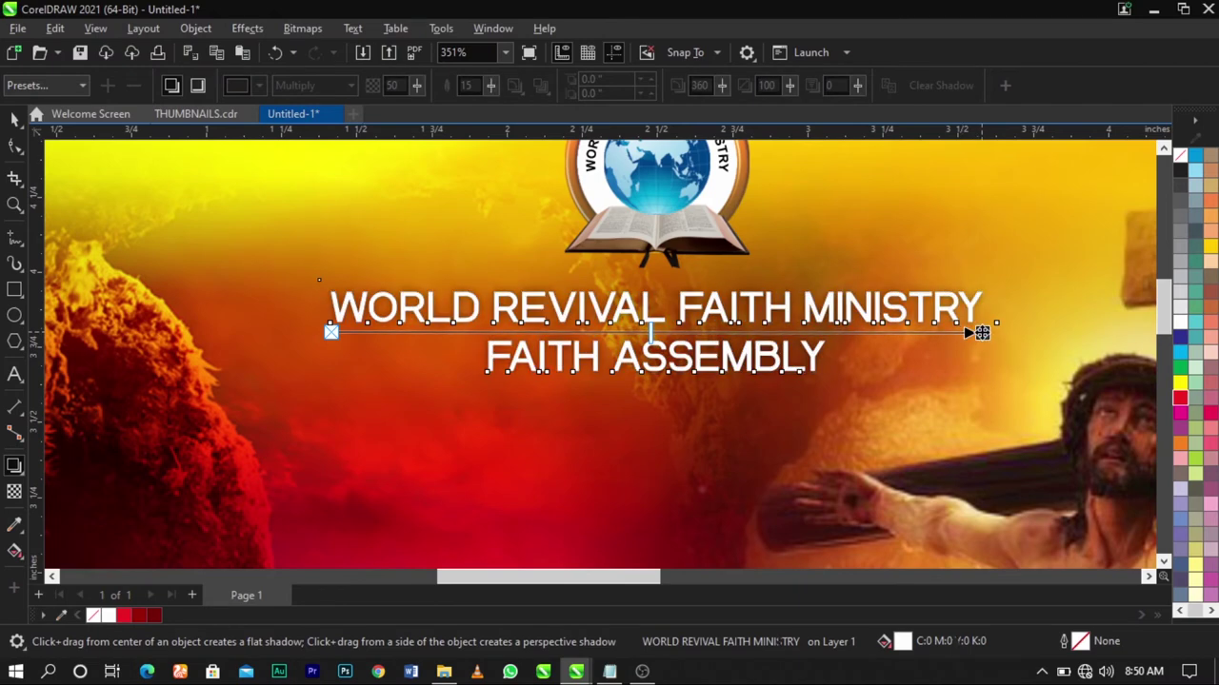
scroll(980, 333, up, 3)
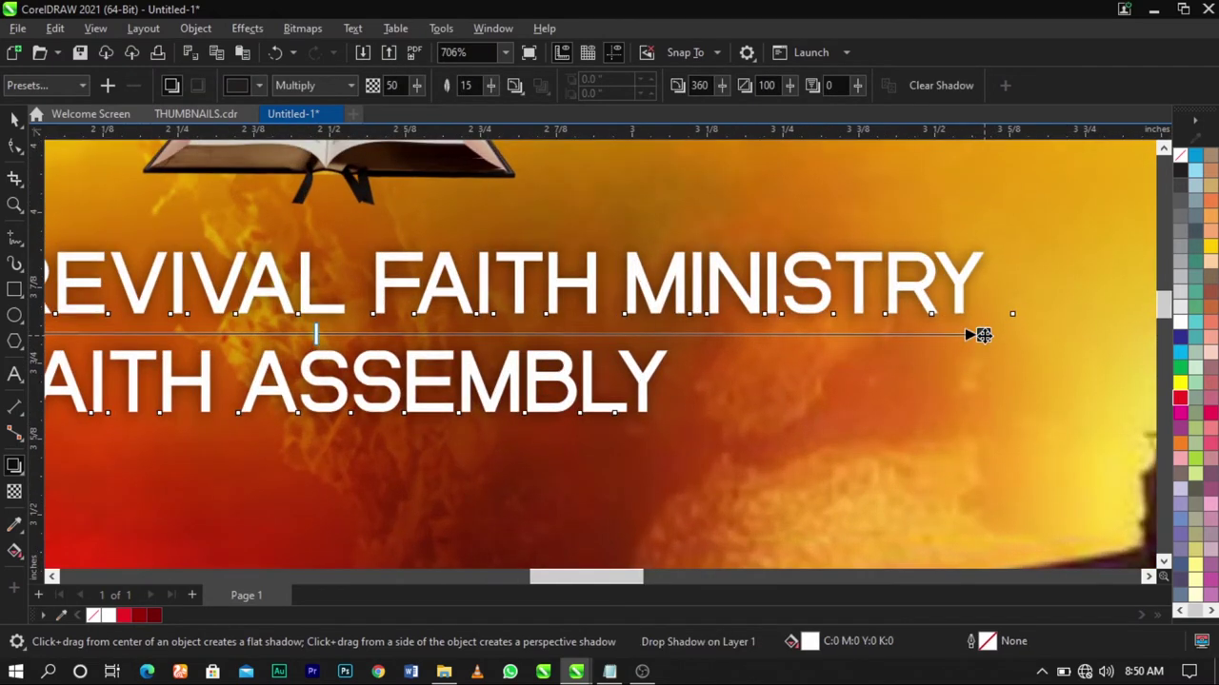
drag(984, 334, 984, 331)
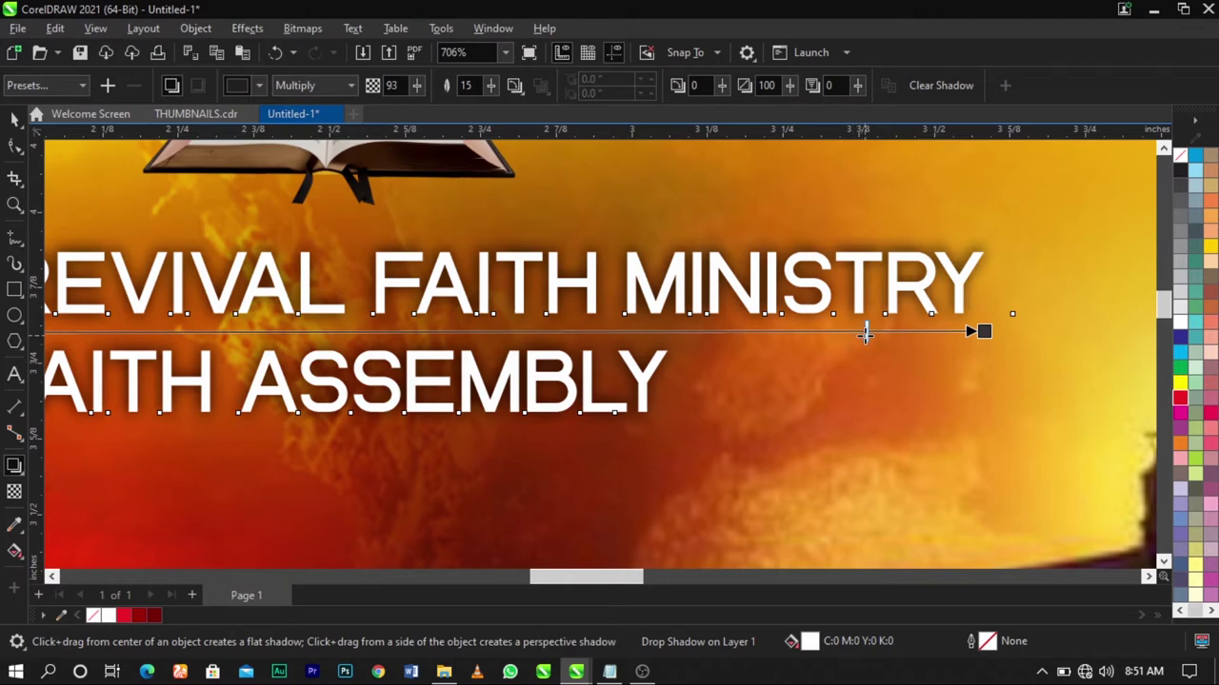
scroll(864, 333, down, 5)
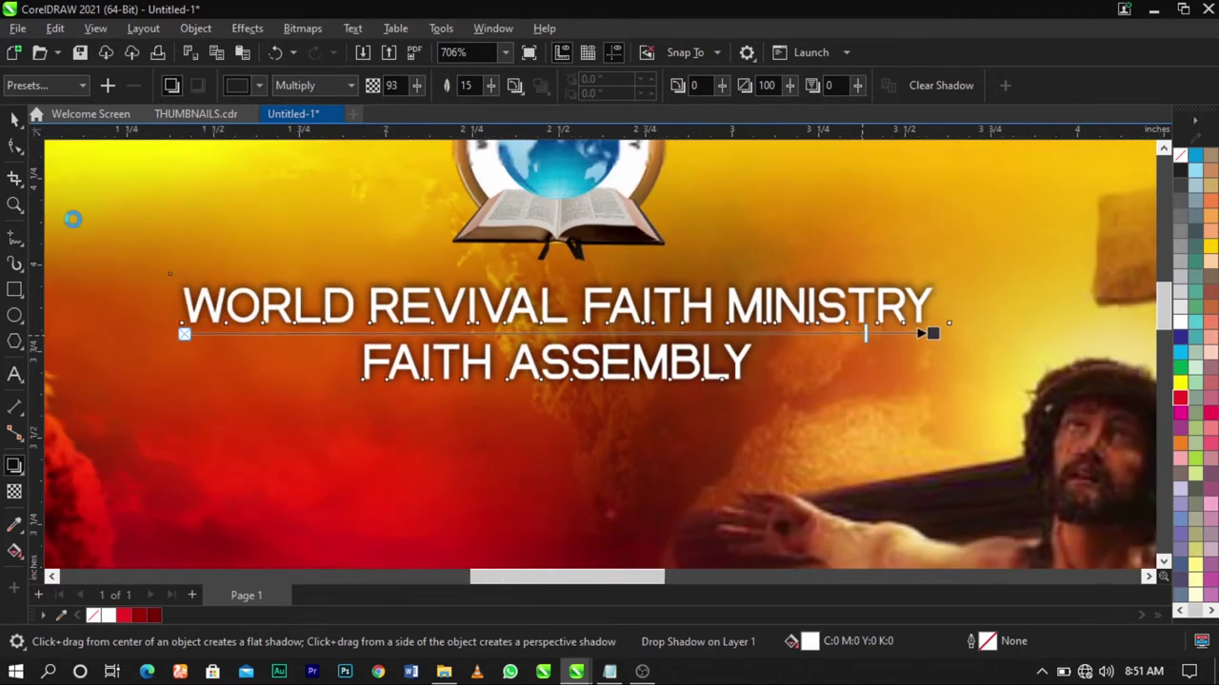
click(13, 119)
scroll(558, 269, down, 5)
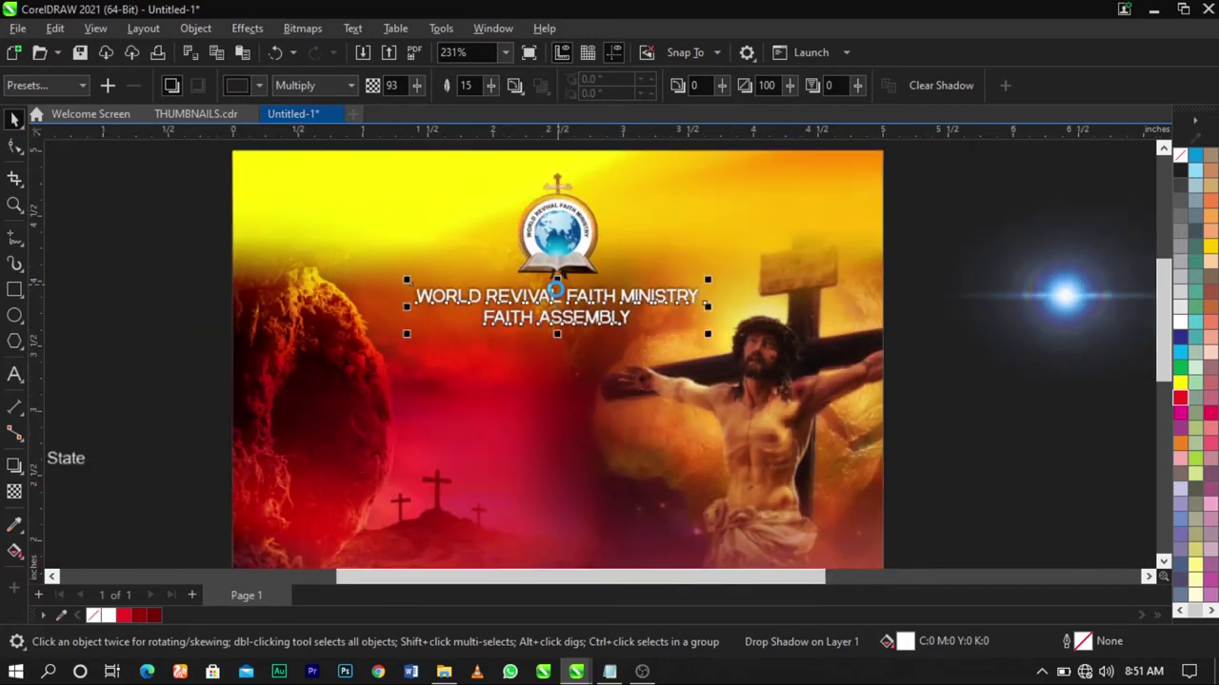
Copy the line "experiencing the power of his cross" from the text block beside the page and remove it there
scroll(246, 262, down, 5)
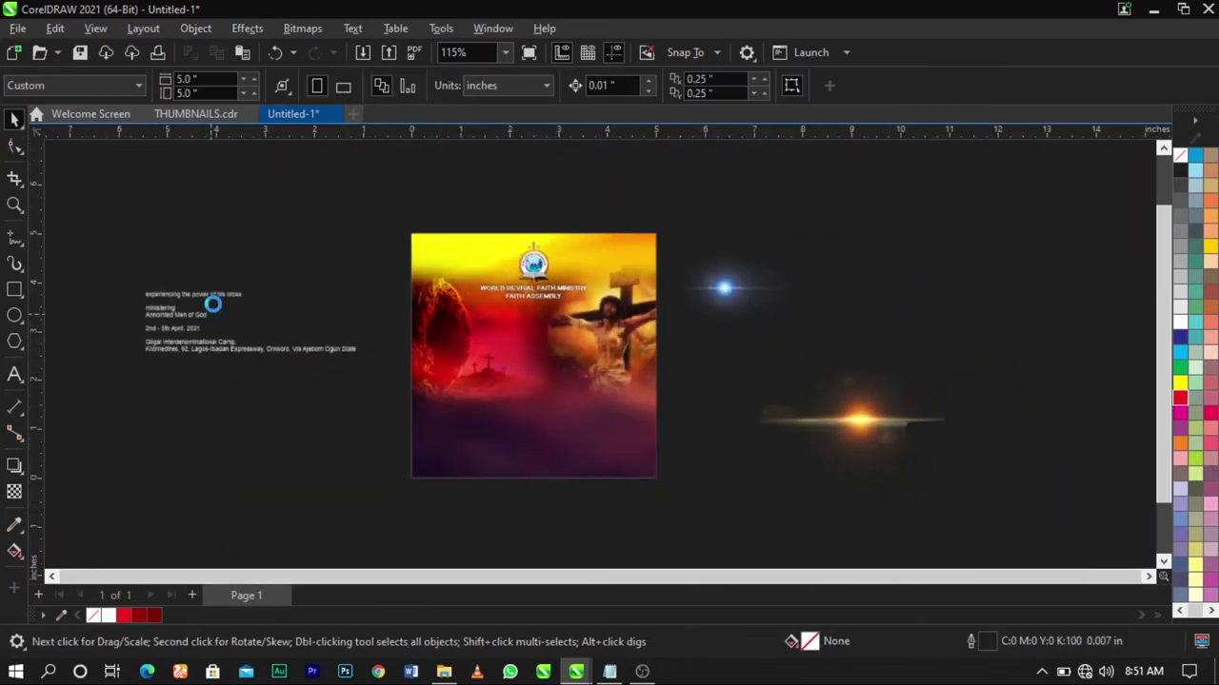
scroll(212, 307, up, 6)
double_click(60, 283)
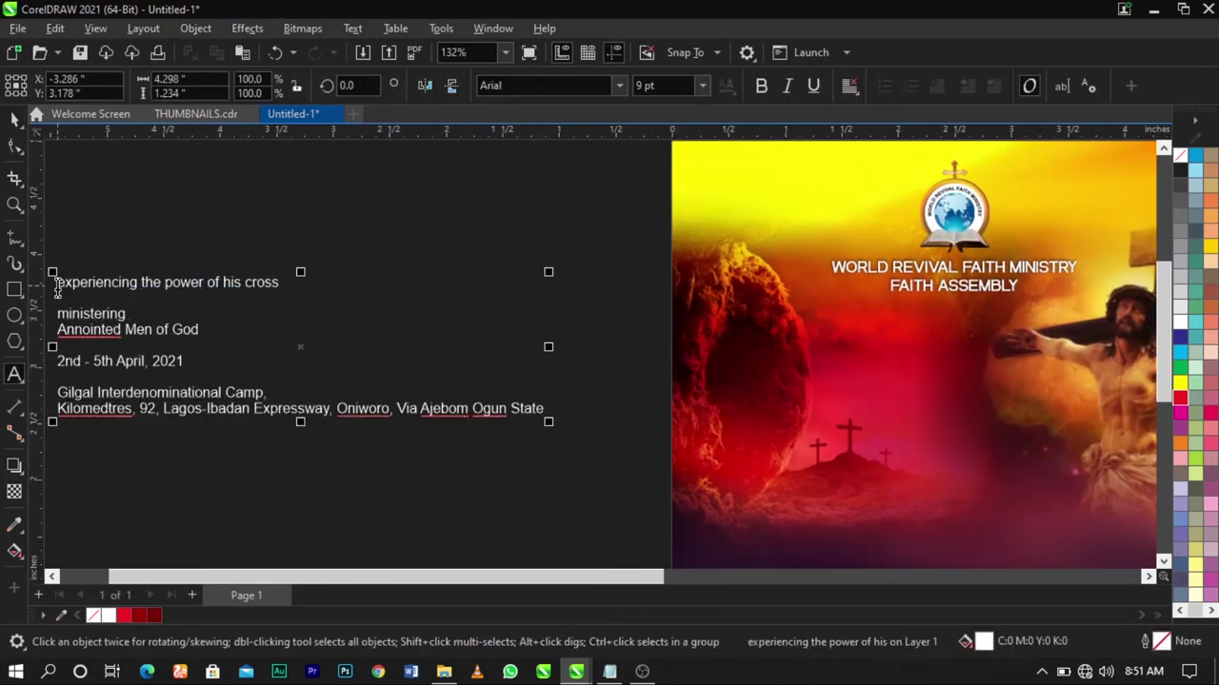
drag(59, 283, 330, 289)
key(ctrl+c)
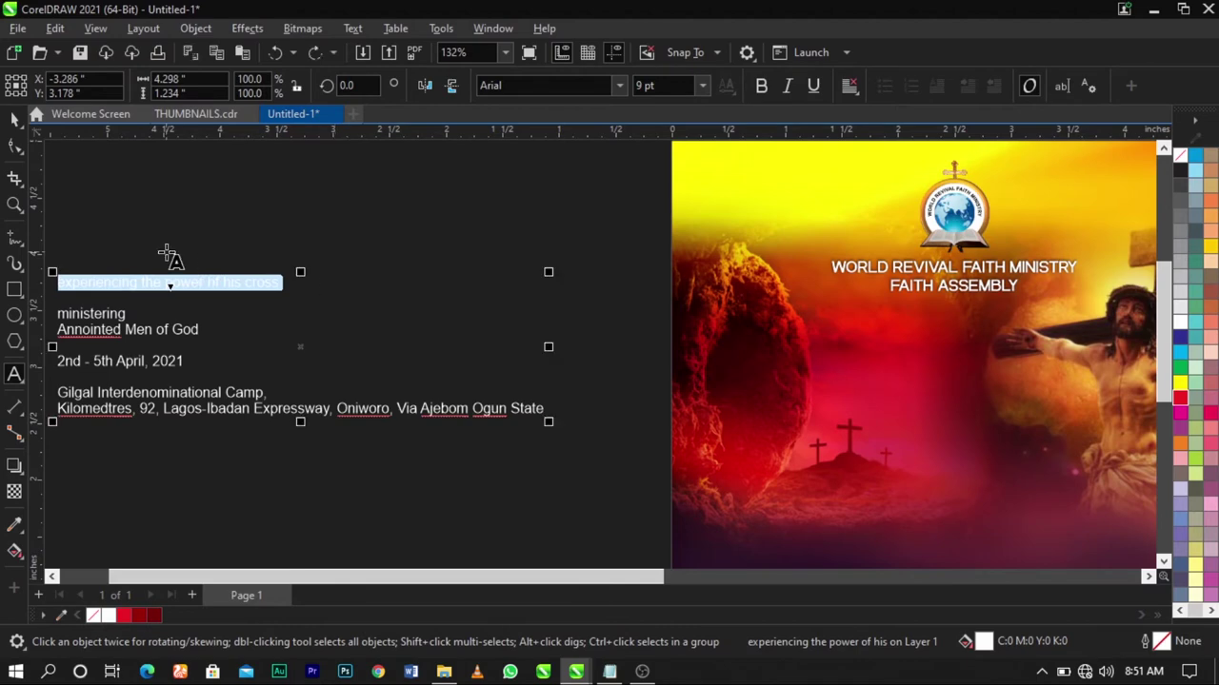
key(BackSpace)
Paste the line "experiencing the power of his cross" as separate text in the middle of the flyer, below the ministry name
scroll(166, 252, down, 1)
click(665, 341)
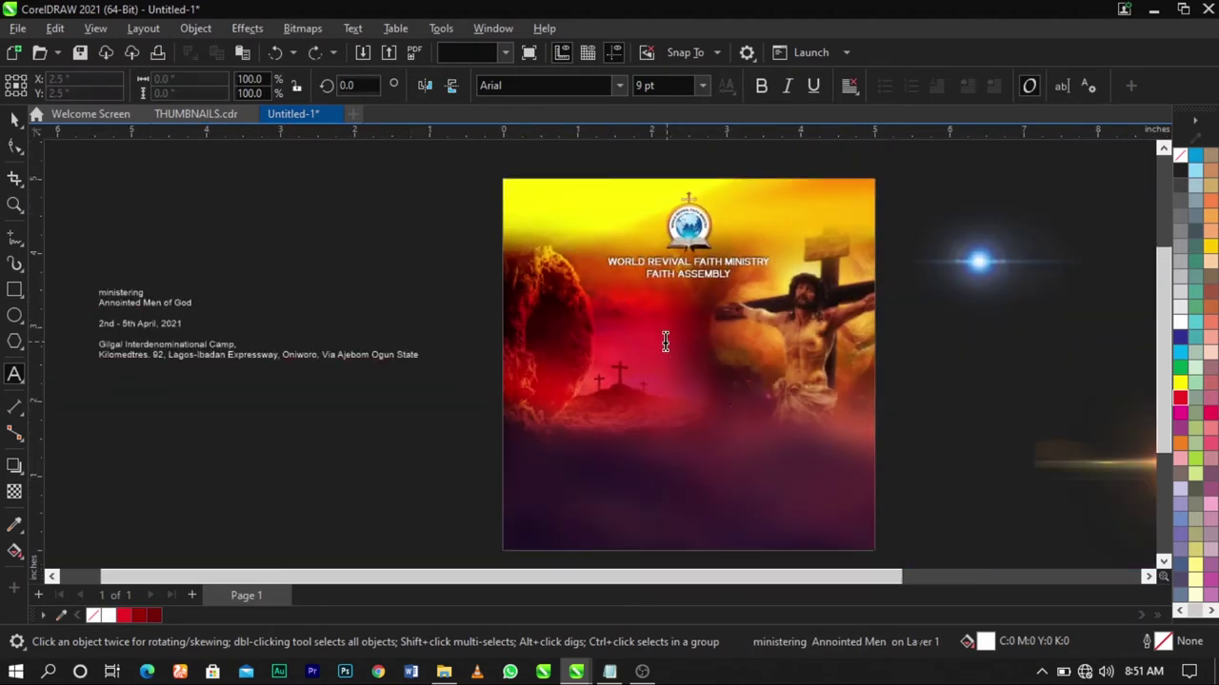
key(ctrl+v)
key(ctrl+space)
click(1001, 396)
key(F2)
drag(454, 253, 971, 422)
click(793, 378)
drag(793, 378, 724, 384)
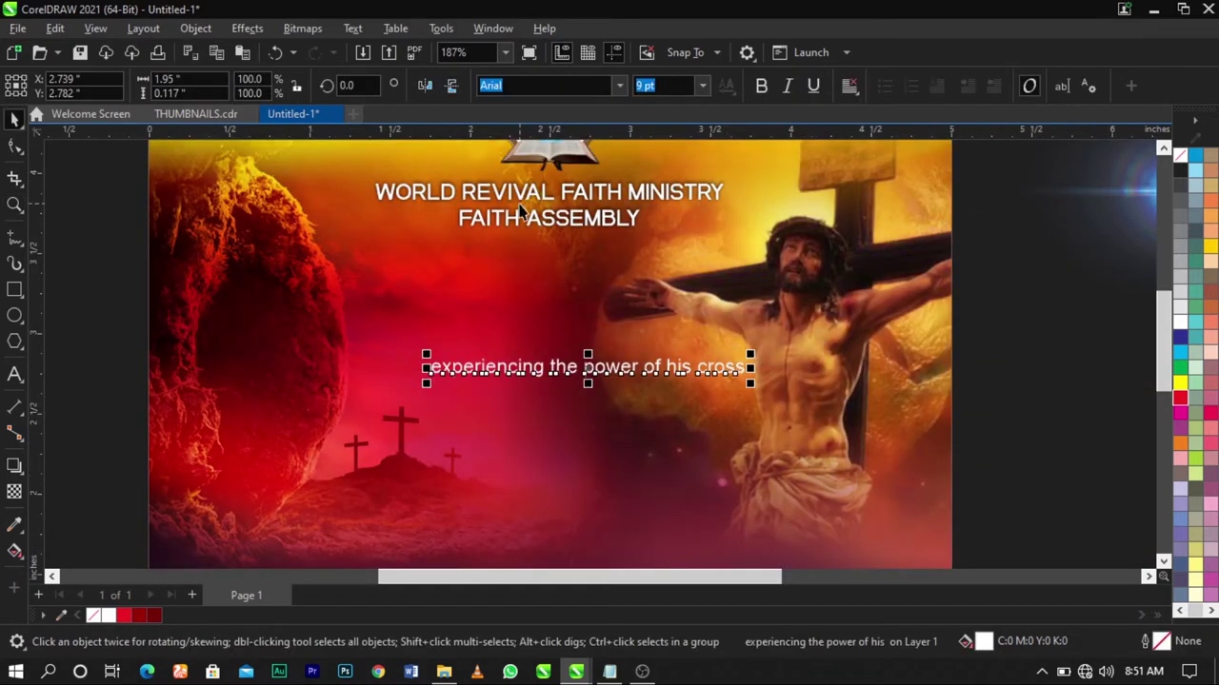
Try to set the title line's font by searching the font list for "mons"
click(614, 90)
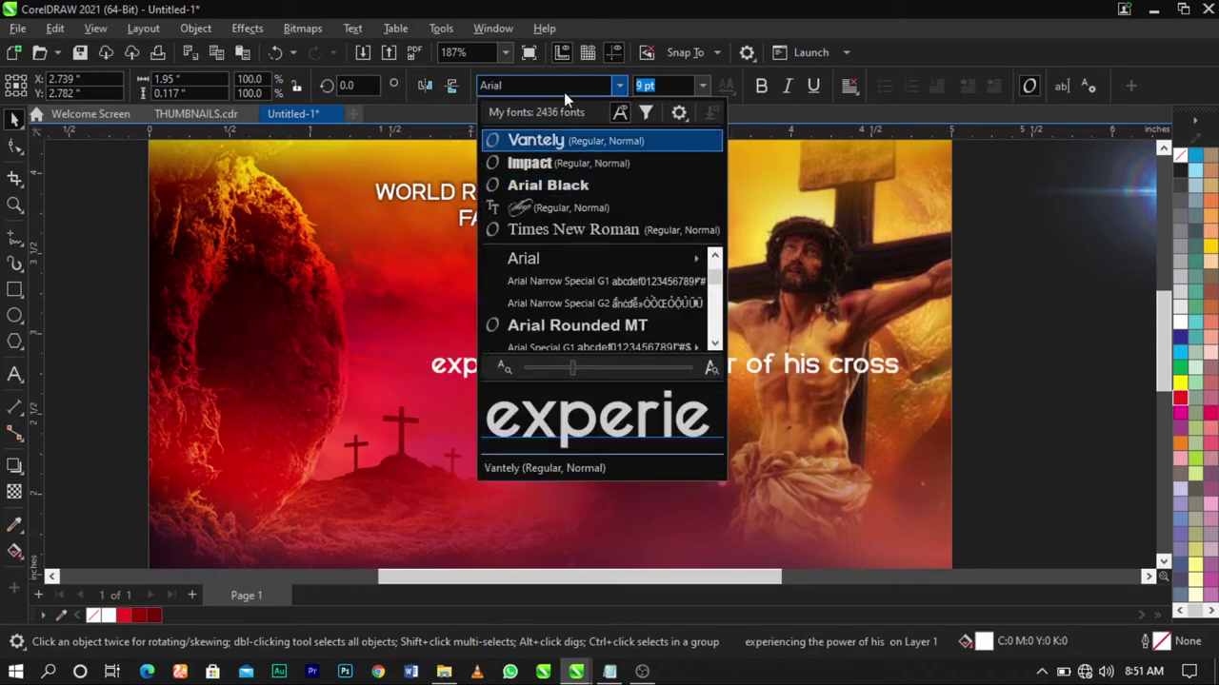
text(mons)
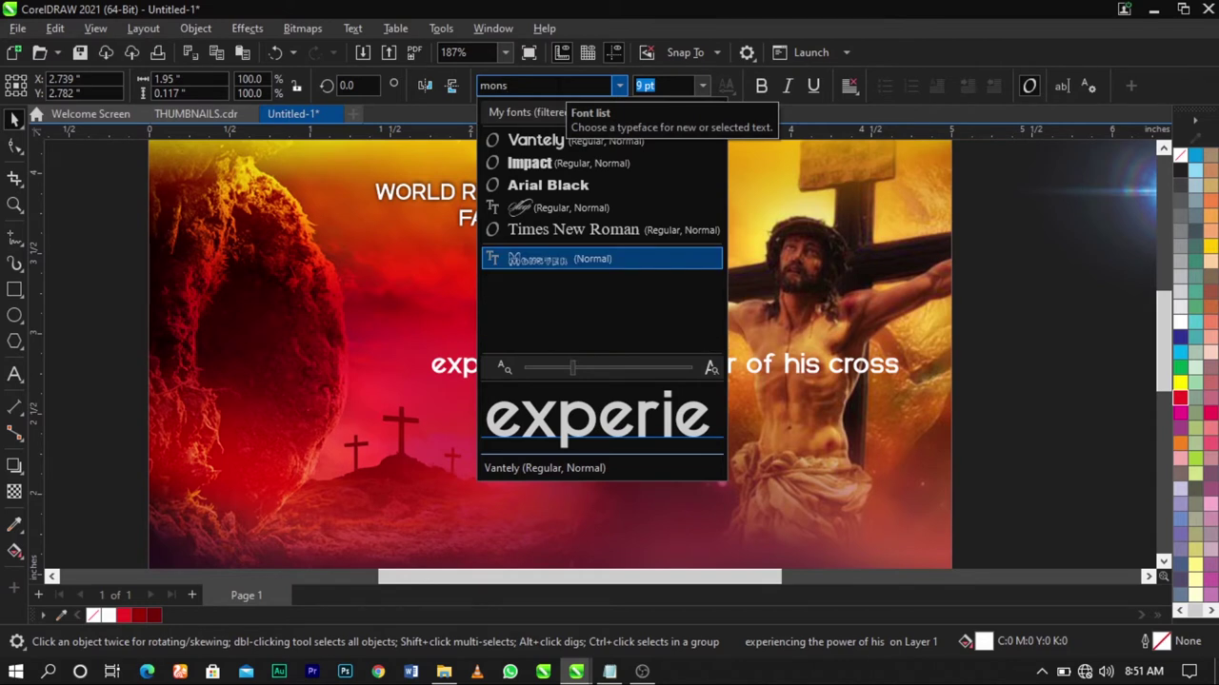
key(BackSpace)
text(o)
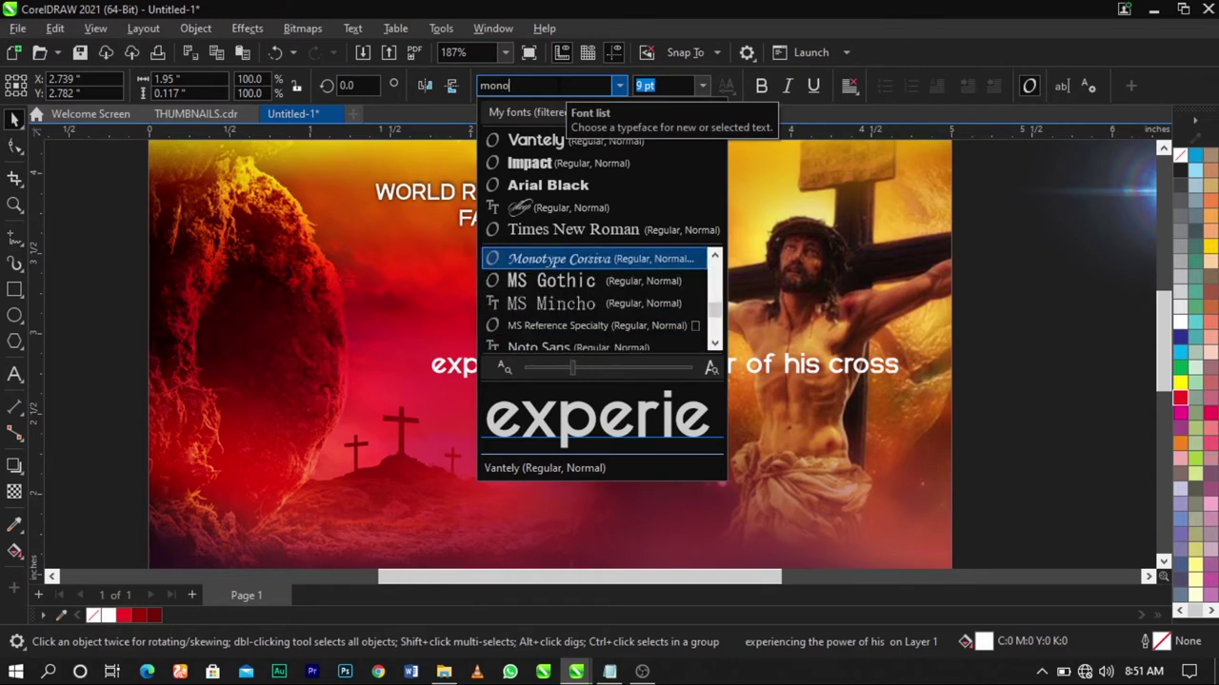
key(BackSpace)
key(BackSpace)
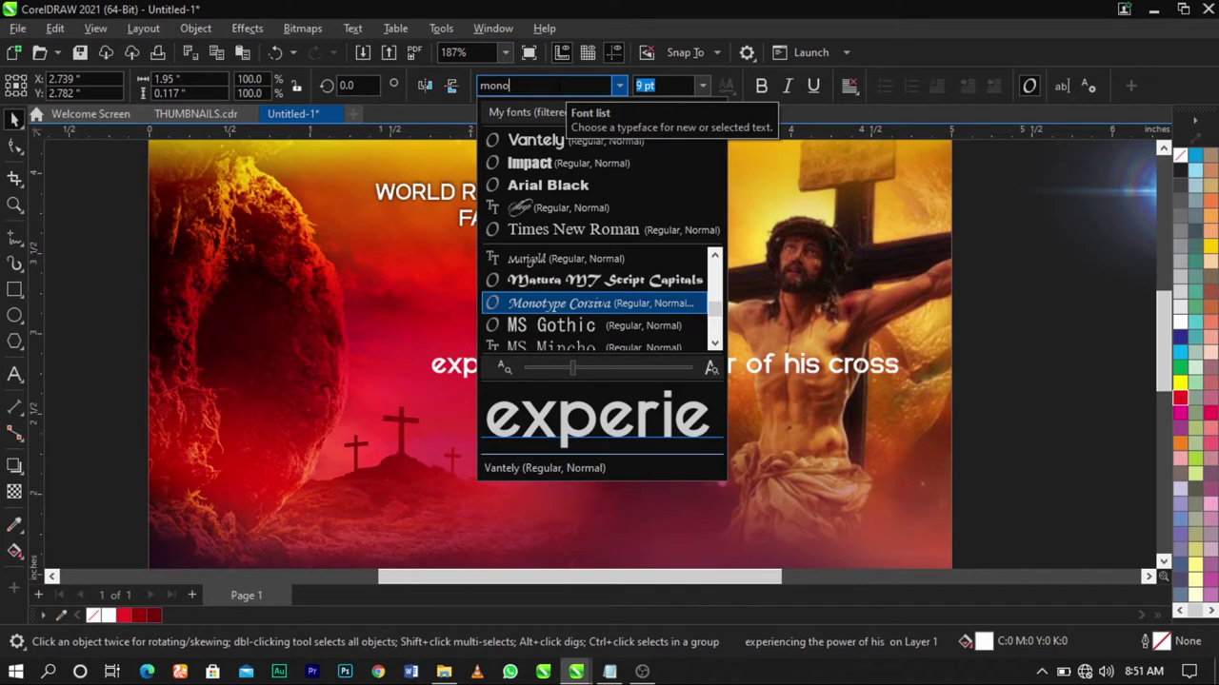
text(ss)
key(BackSpace)
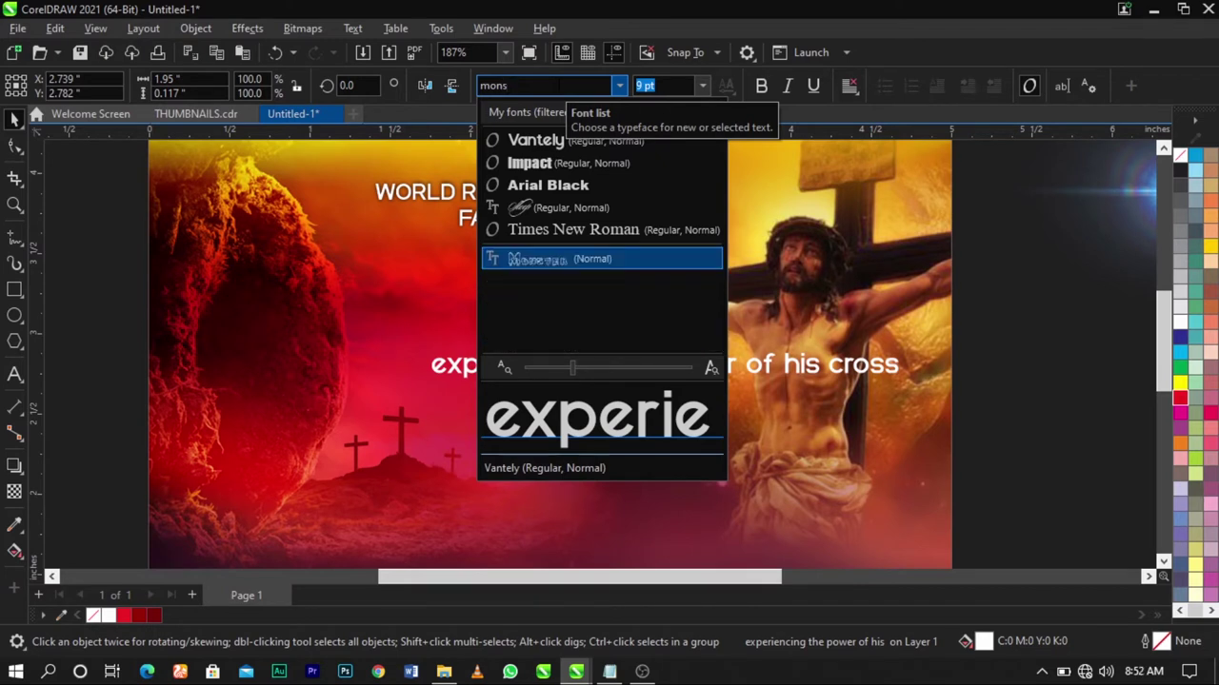
key(Return)
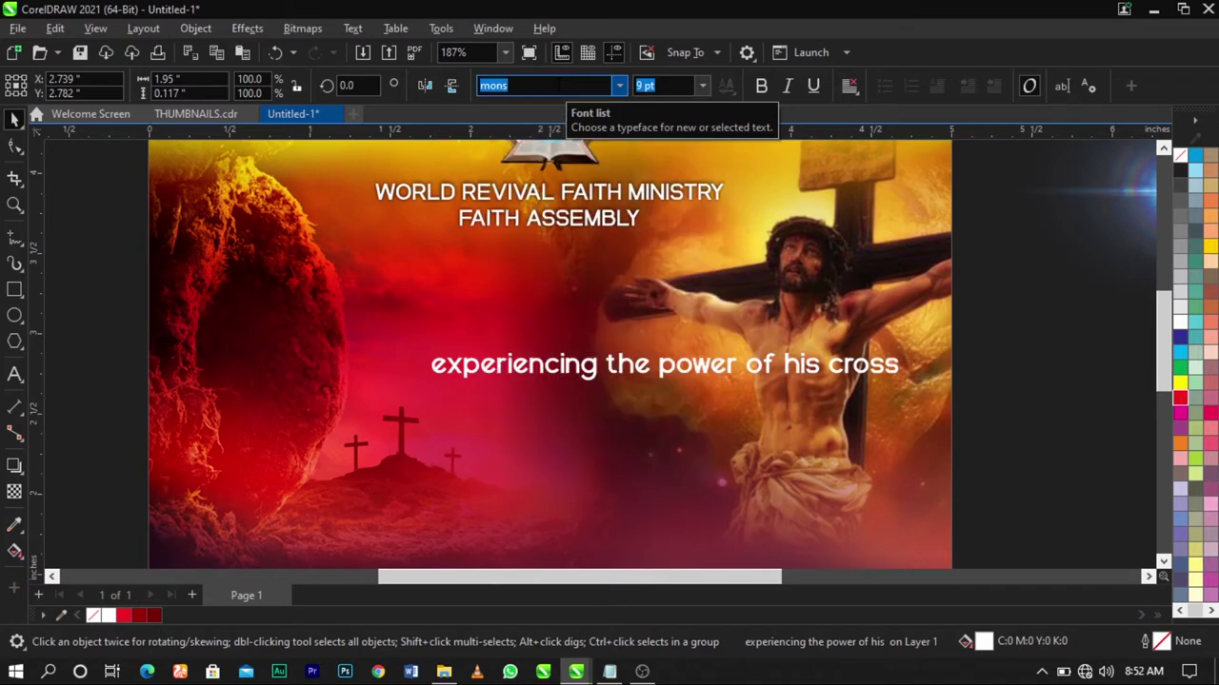
Set the font of the title line to Montserrat Black
click(620, 85)
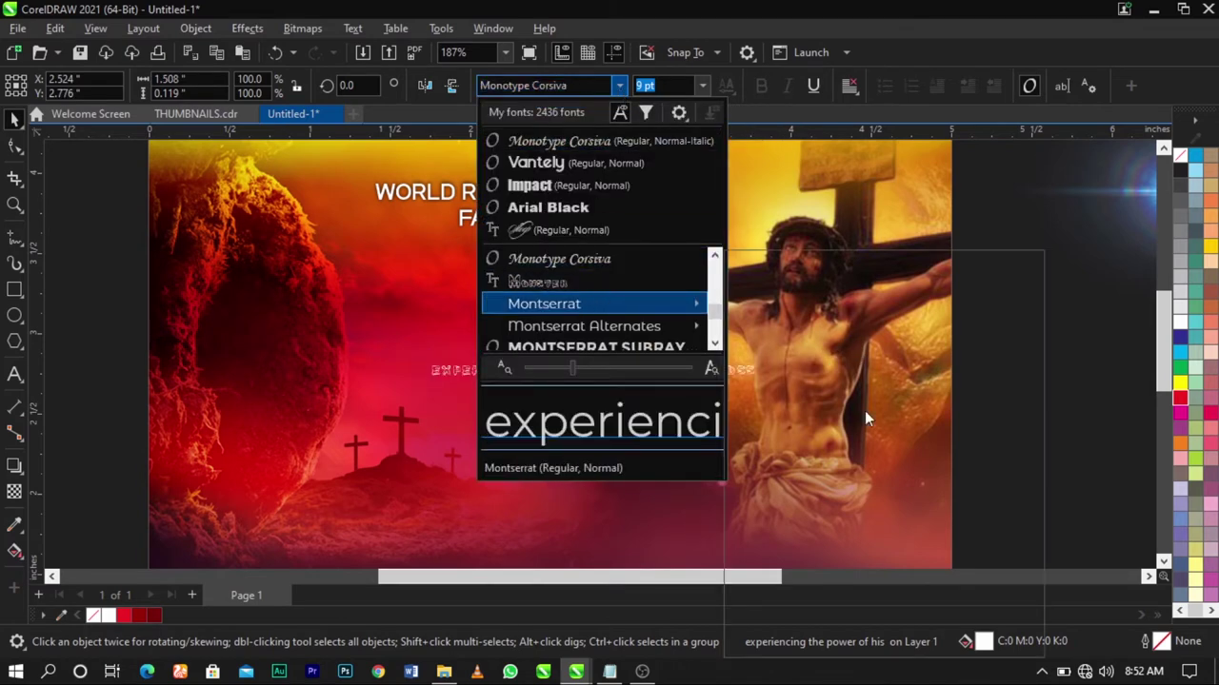
mouse_move(594, 302)
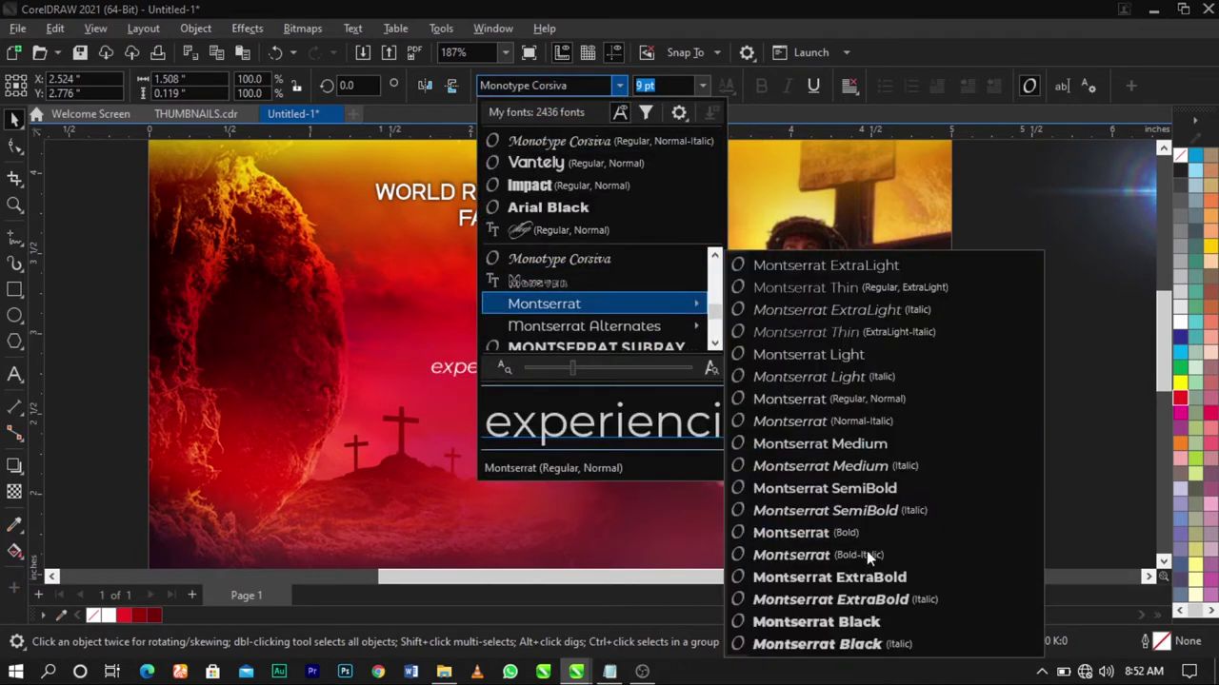
click(879, 623)
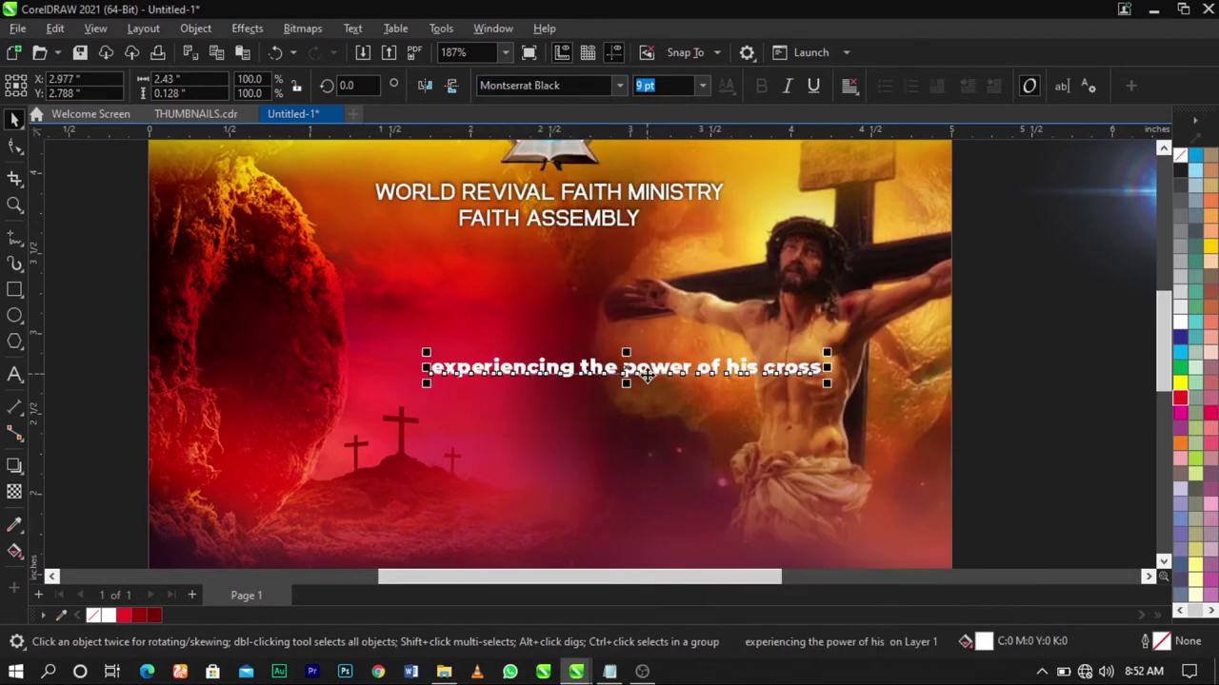
Break the title into four lines reading "experiencing the", "power", "of his" and "cross"
scroll(621, 377, up, 2)
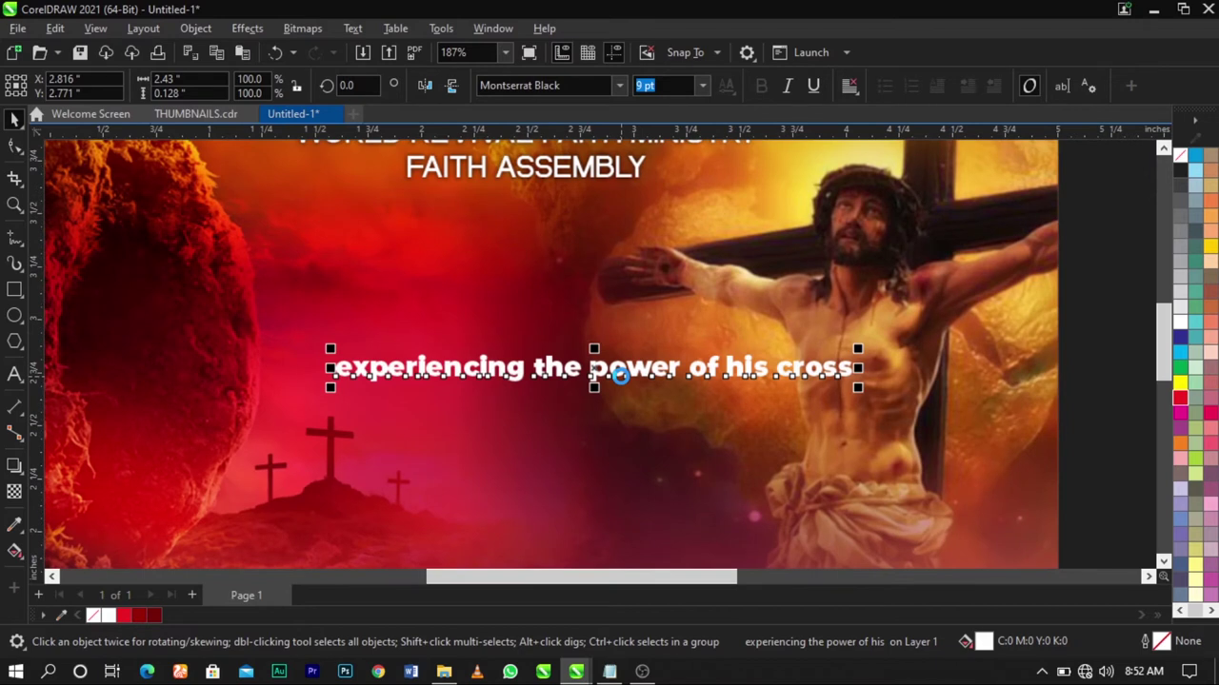
click(535, 373)
key(Return)
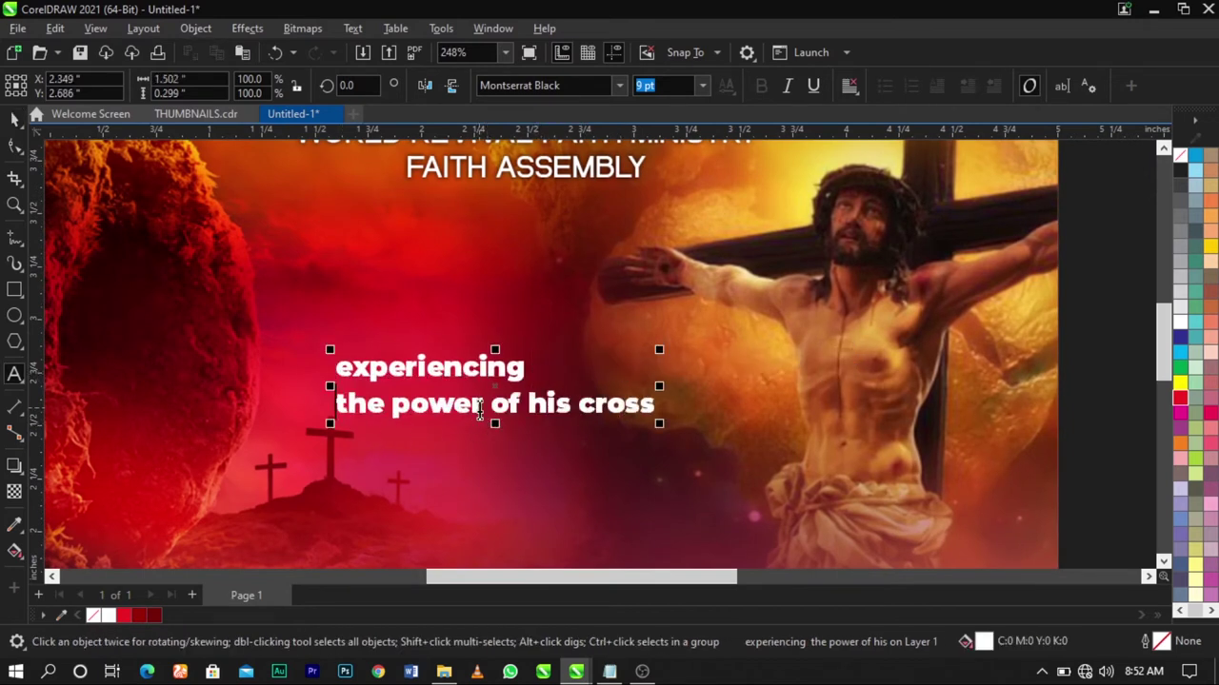
key(BackSpace)
click(584, 366)
key(Return)
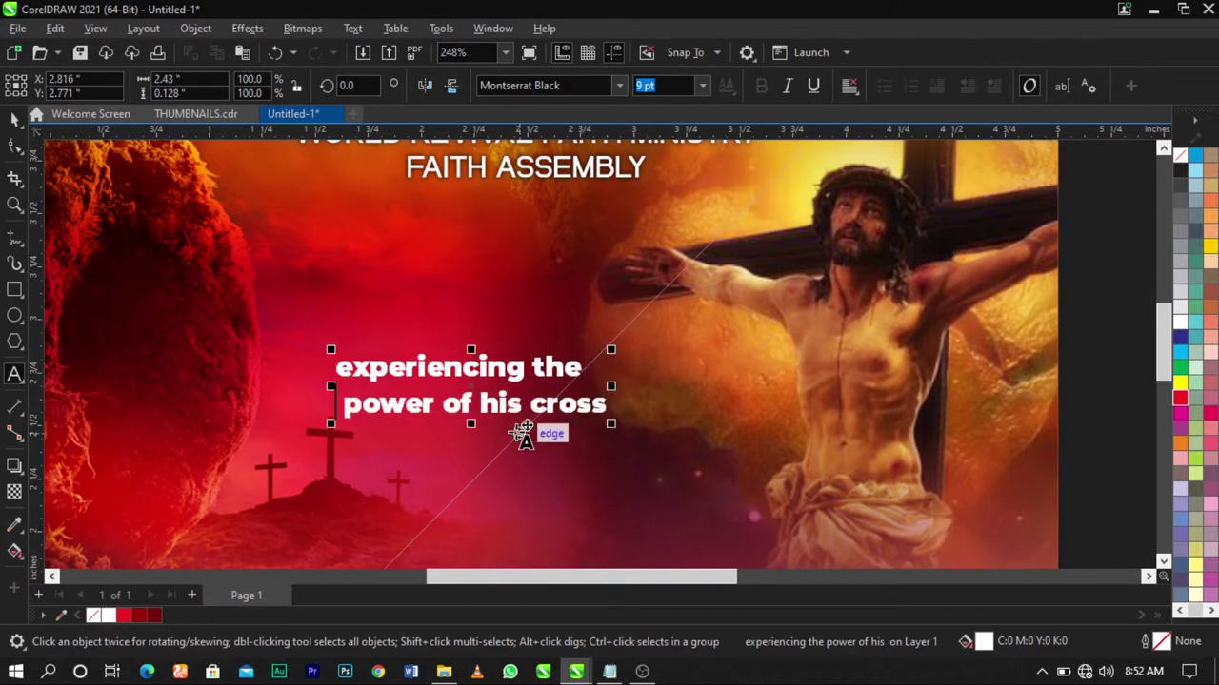
click(436, 405)
key(Return)
click(431, 440)
key(Return)
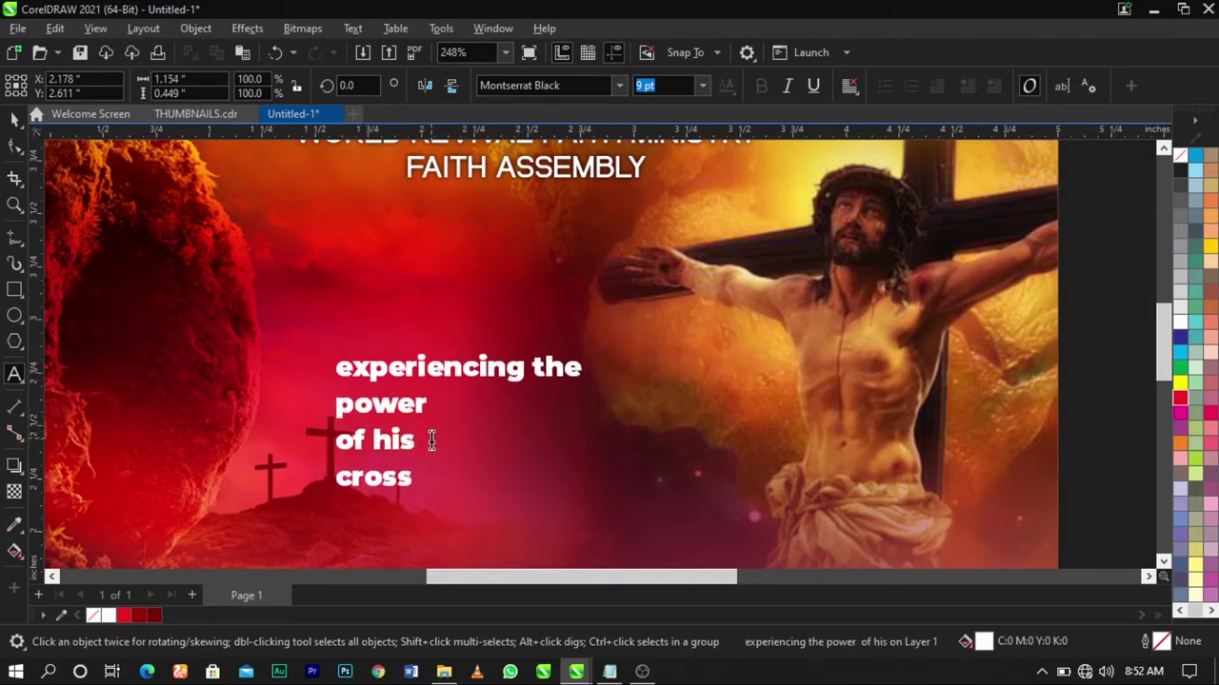
Convert the whole four-line title to uppercase
key(ctrl+a)
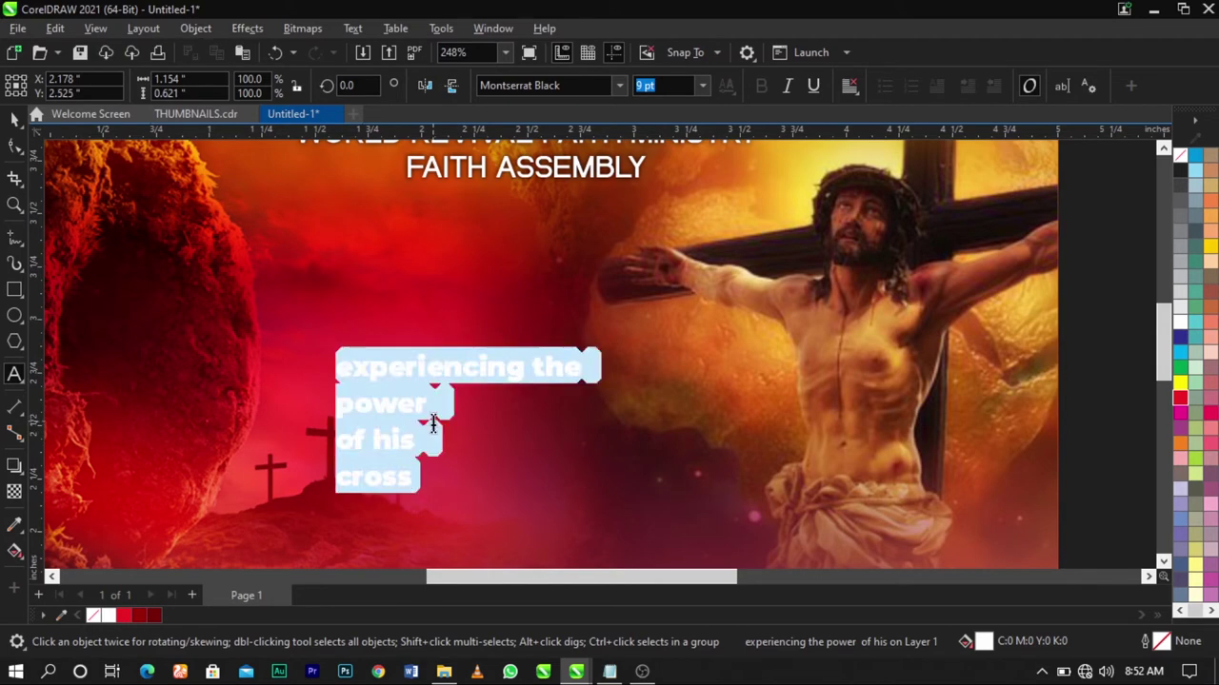
key(shift+F3)
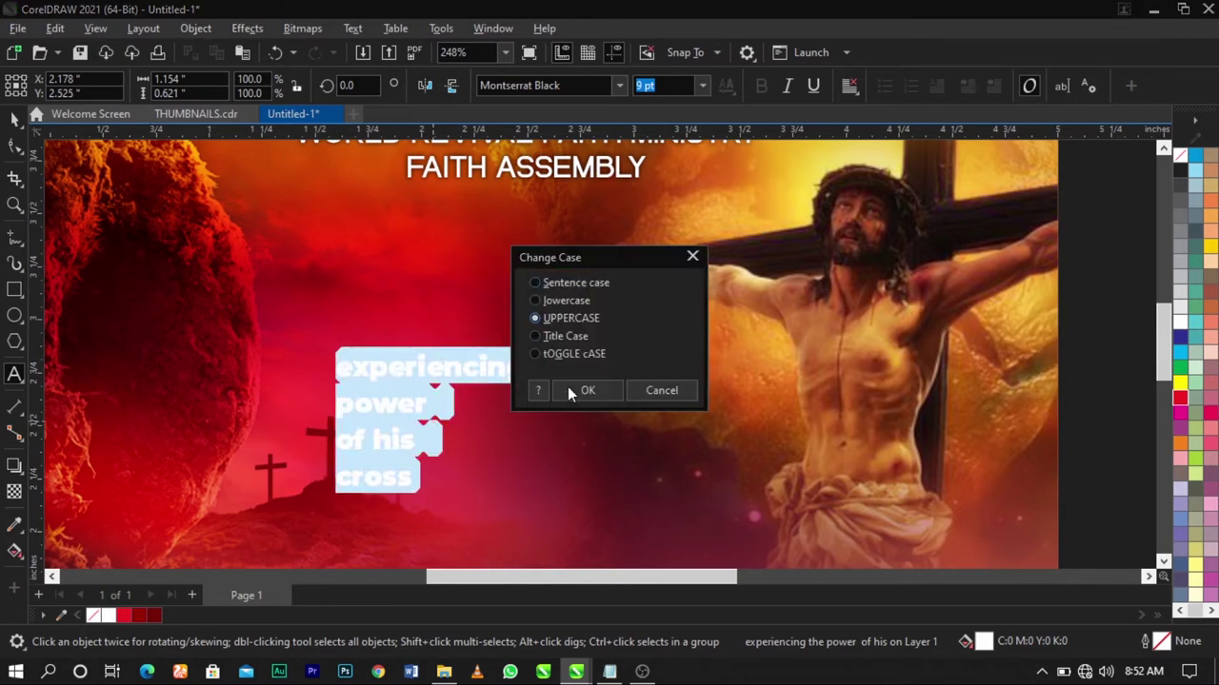
click(575, 388)
scroll(485, 351, down, 1)
Break the title apart into separate lines and spread them out, with "EXPERIENCING THE" beside the page and "POWER" near its middle
key(ctrl+space)
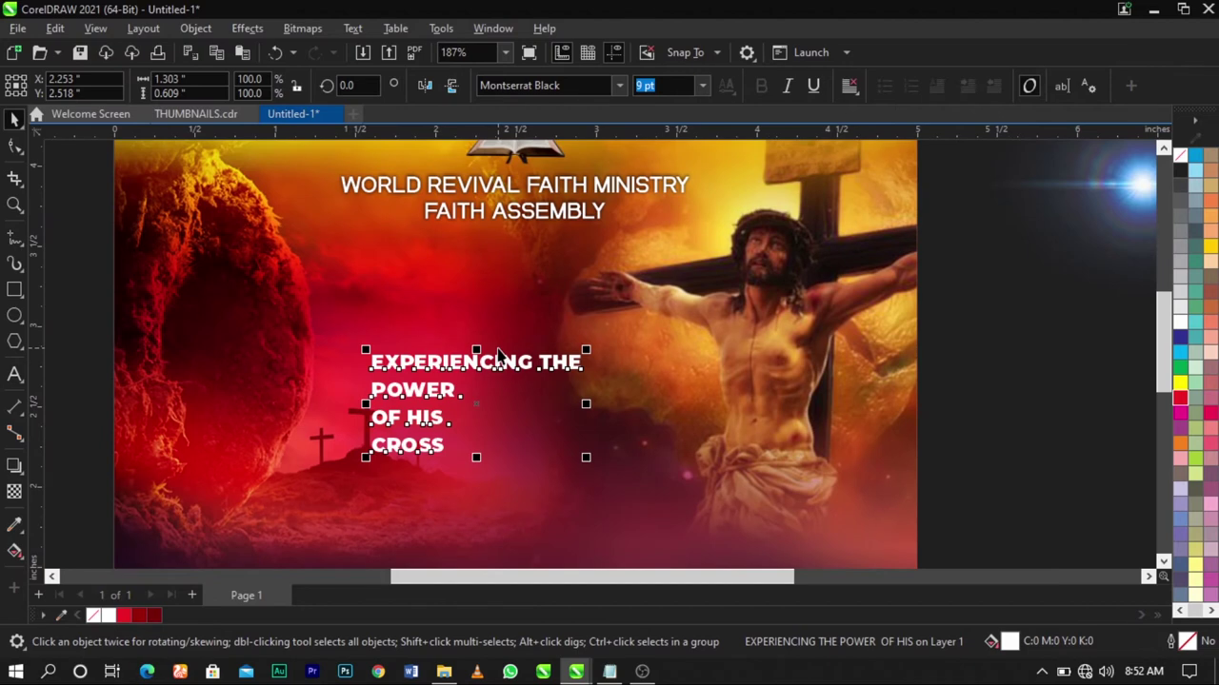
key(ctrl+k)
drag(497, 362, 1033, 440)
drag(409, 392, 556, 368)
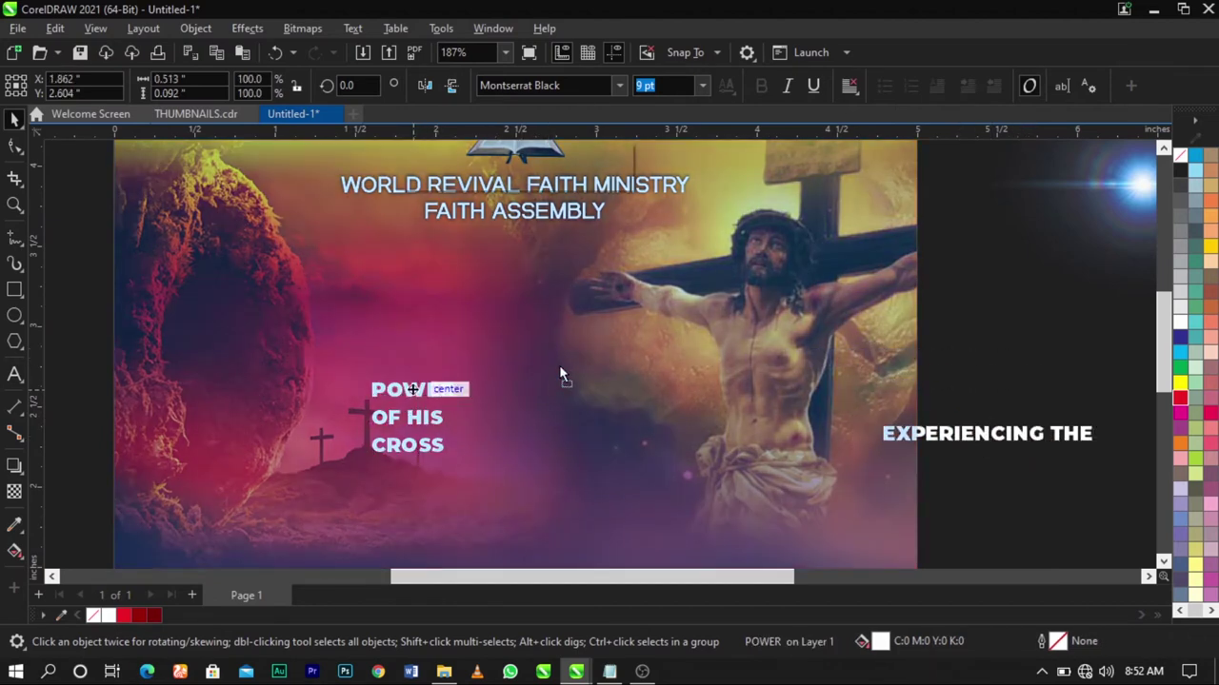
drag(99, 360, 455, 463)
Enlarge the word "POWER" from its centre to about 2.47 by 0.44 inches
scroll(413, 465, down, 1)
key(F2)
drag(128, 251, 901, 498)
click(678, 371)
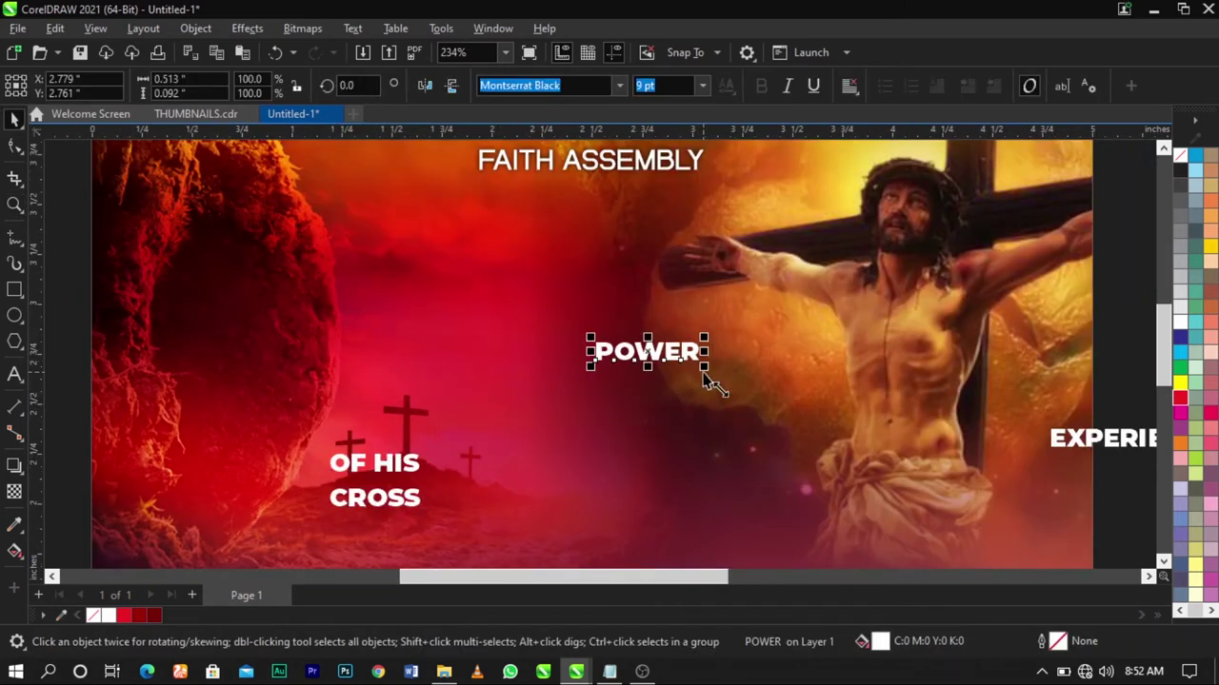
drag(711, 380, 905, 495)
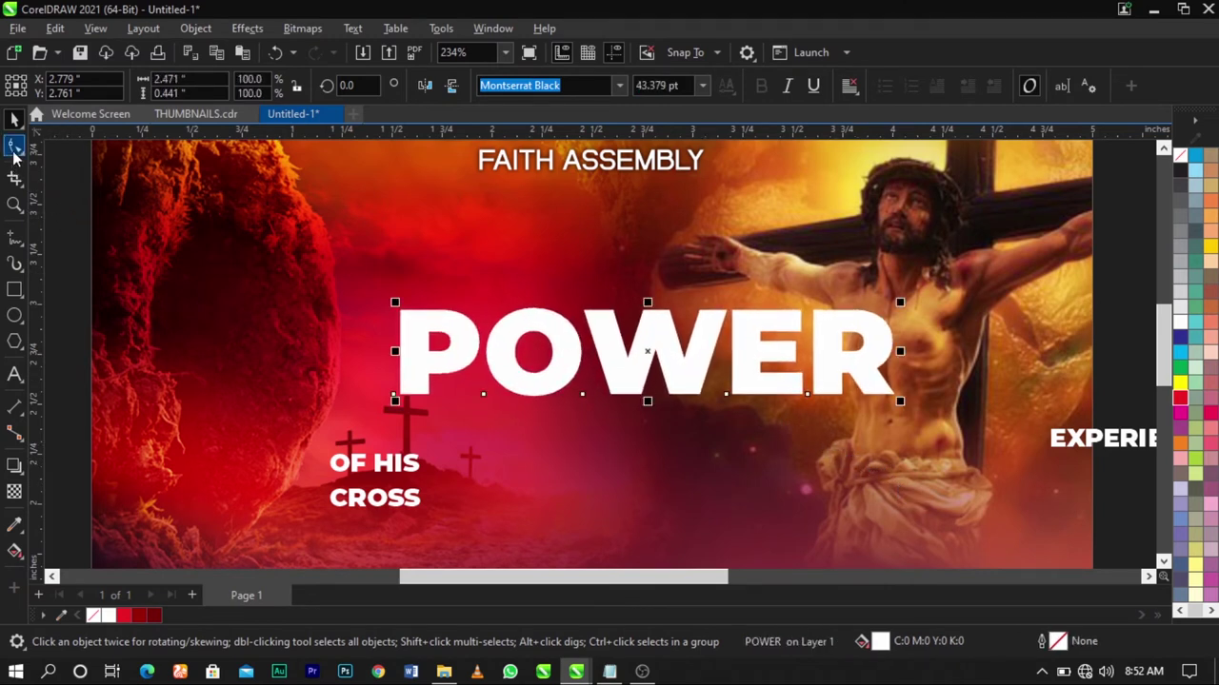
Tighten the letter spacing of "POWER" and centre the word horizontally on the page at about 2.58 by 0.47 inches
click(14, 148)
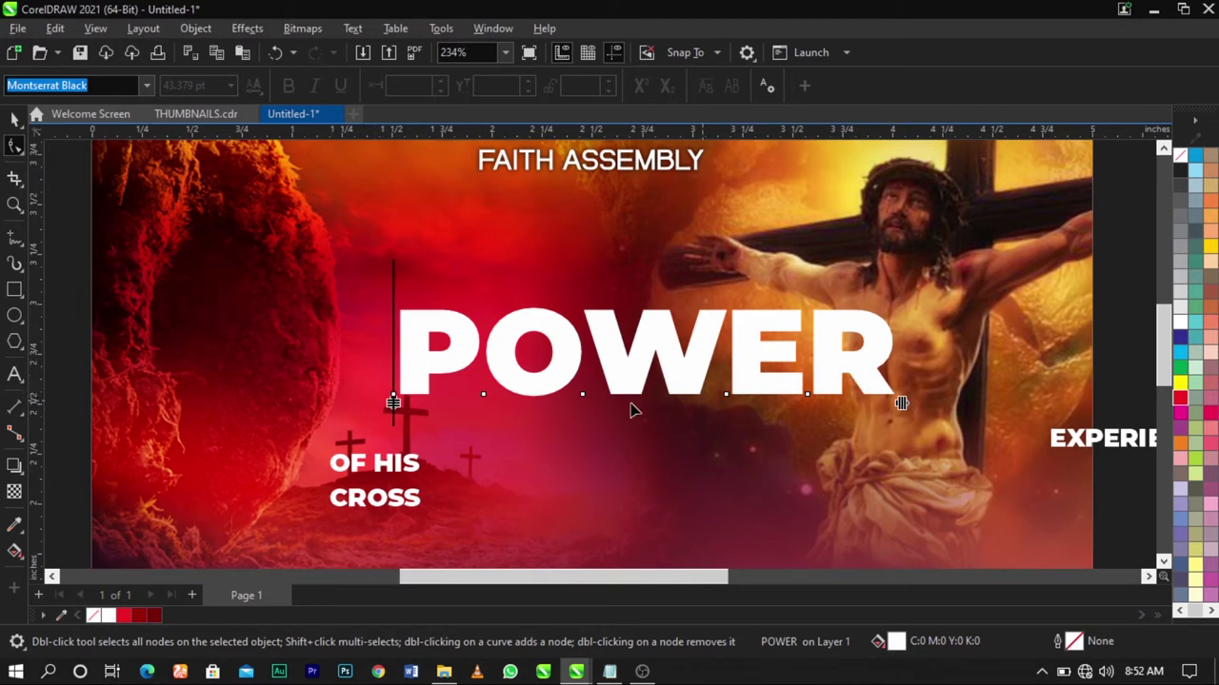
drag(898, 403, 912, 423)
key(space)
shift+click(870, 444)
key(c)
click(803, 362)
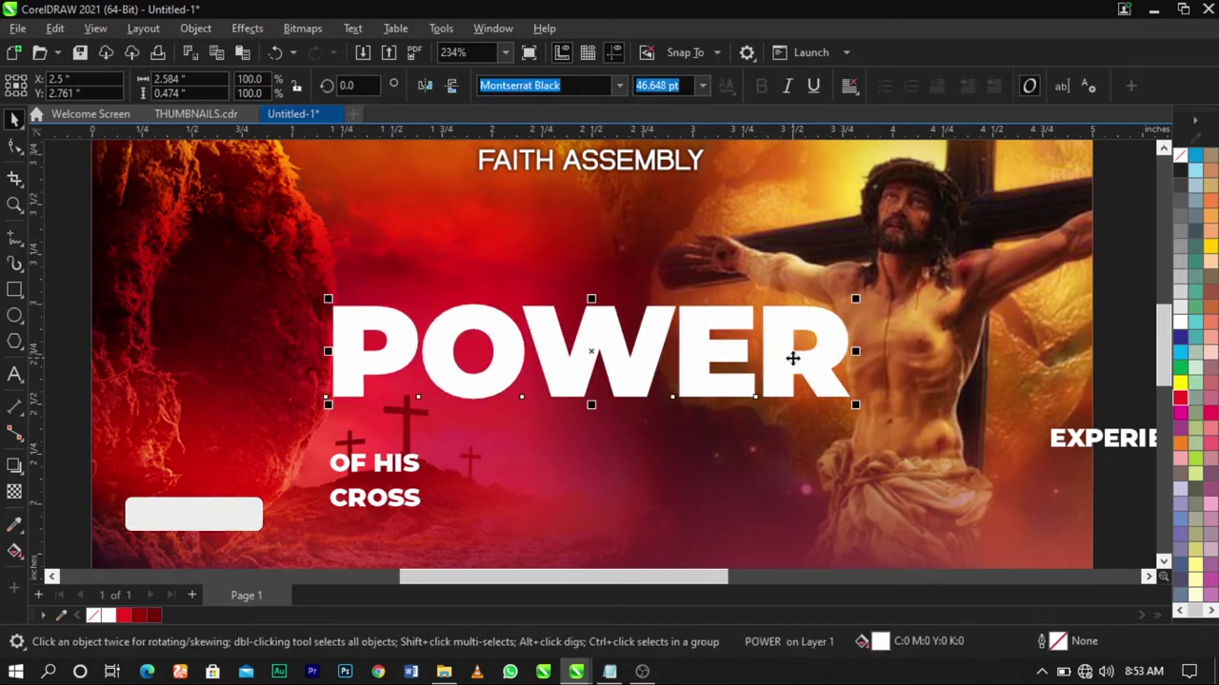
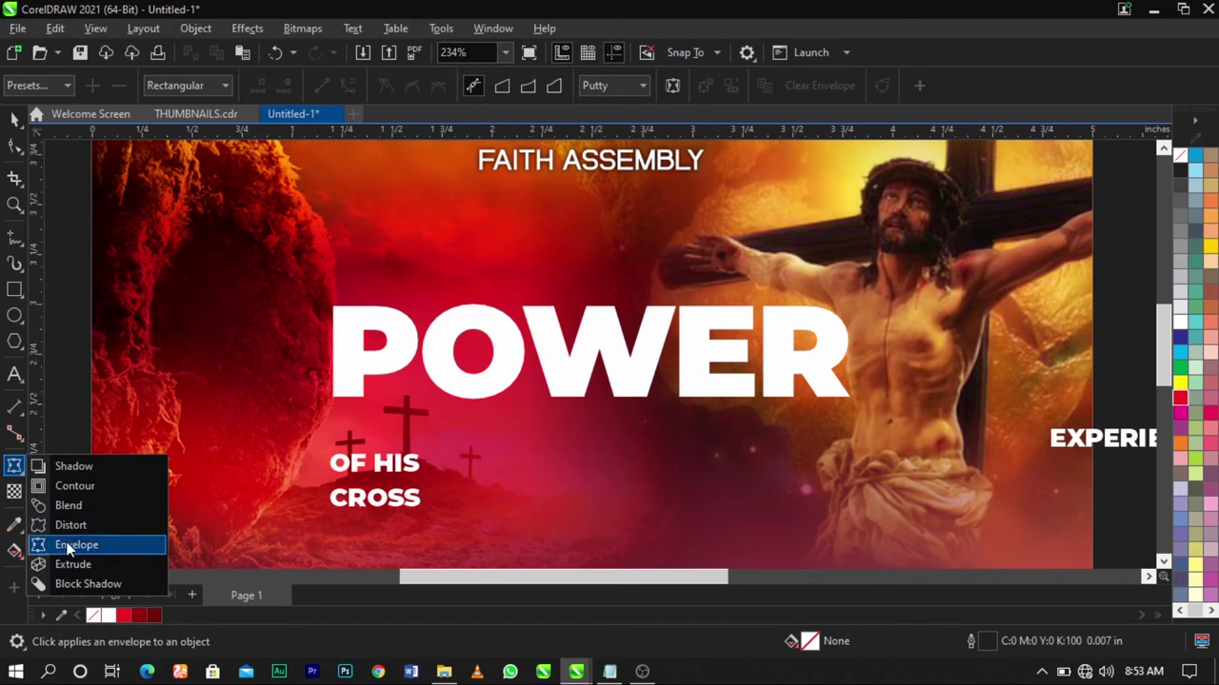
Apply an envelope to "POWER" and delete its midpoint nodes on all four sides, keeping only the corner nodes
click(68, 545)
click(739, 386)
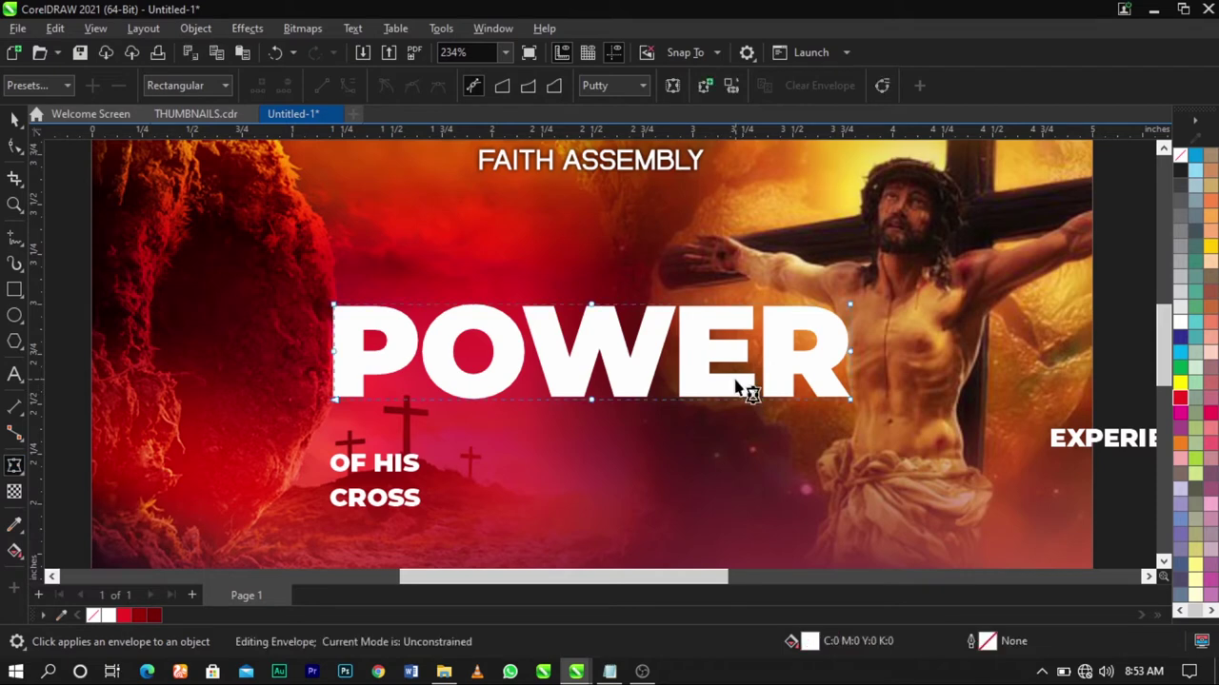
drag(576, 285, 657, 443)
scroll(593, 406, up, 3)
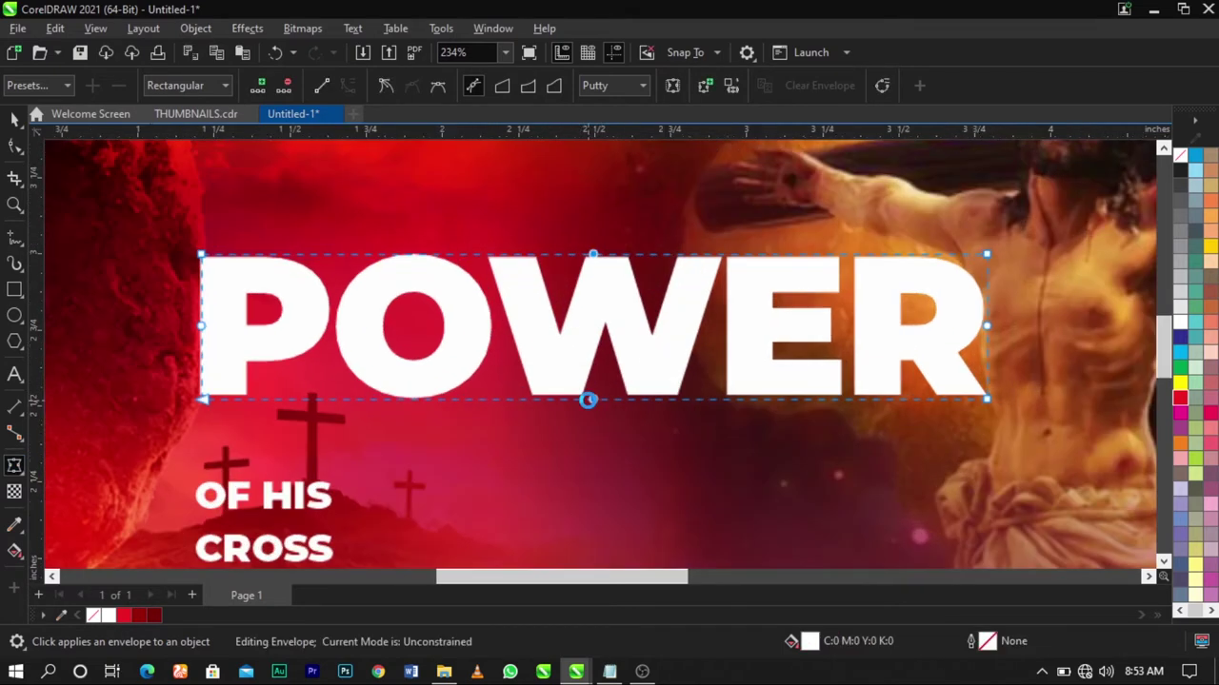
scroll(600, 405, down, 3)
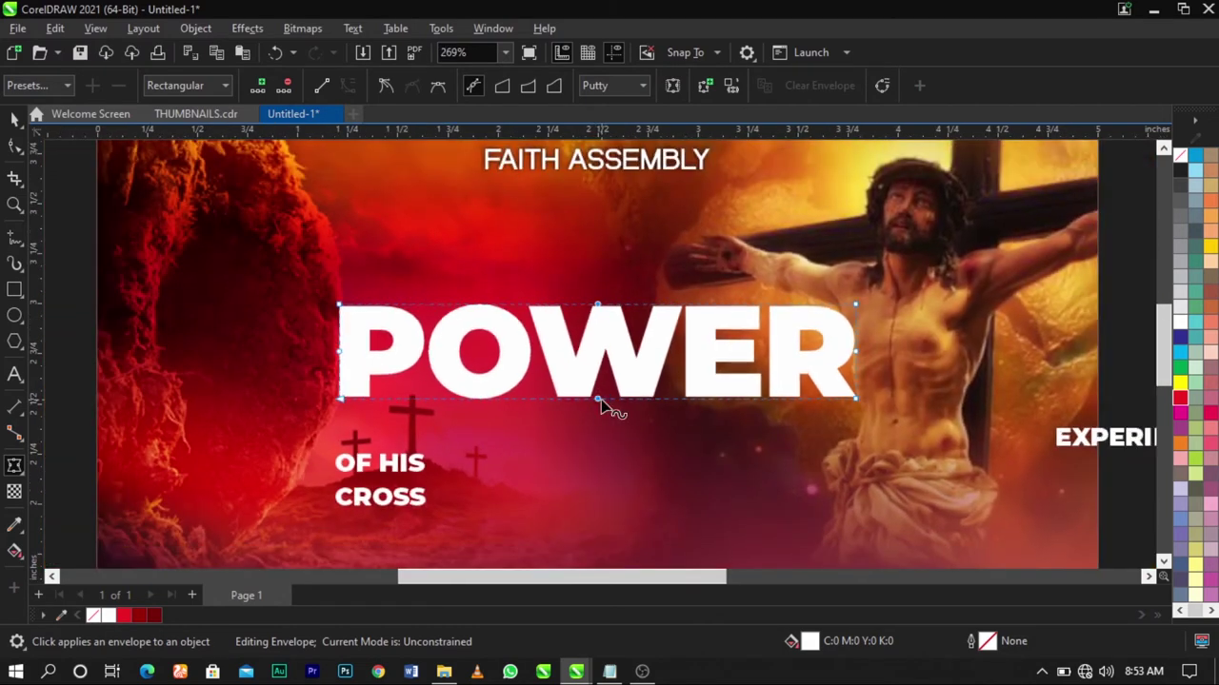
click(952, 367)
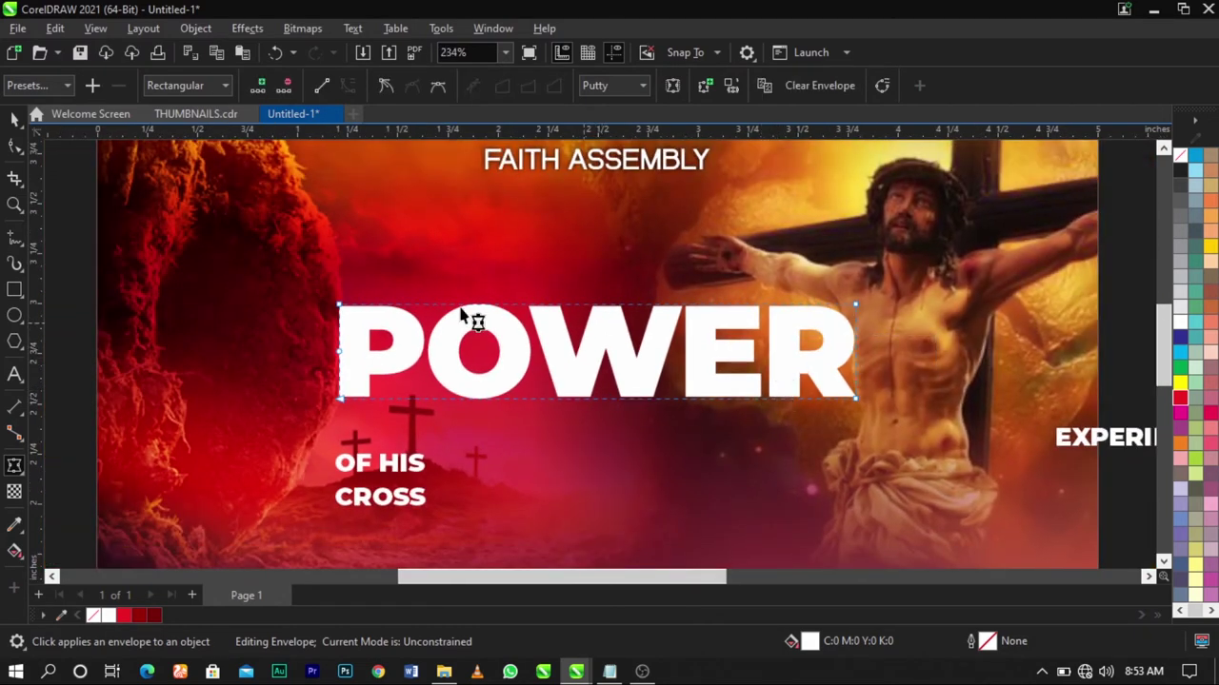
drag(299, 337, 438, 380)
Convert the left and right envelope sides of "POWER" to straight lines and pull both bottom corners outward to flare the word's base
click(854, 356)
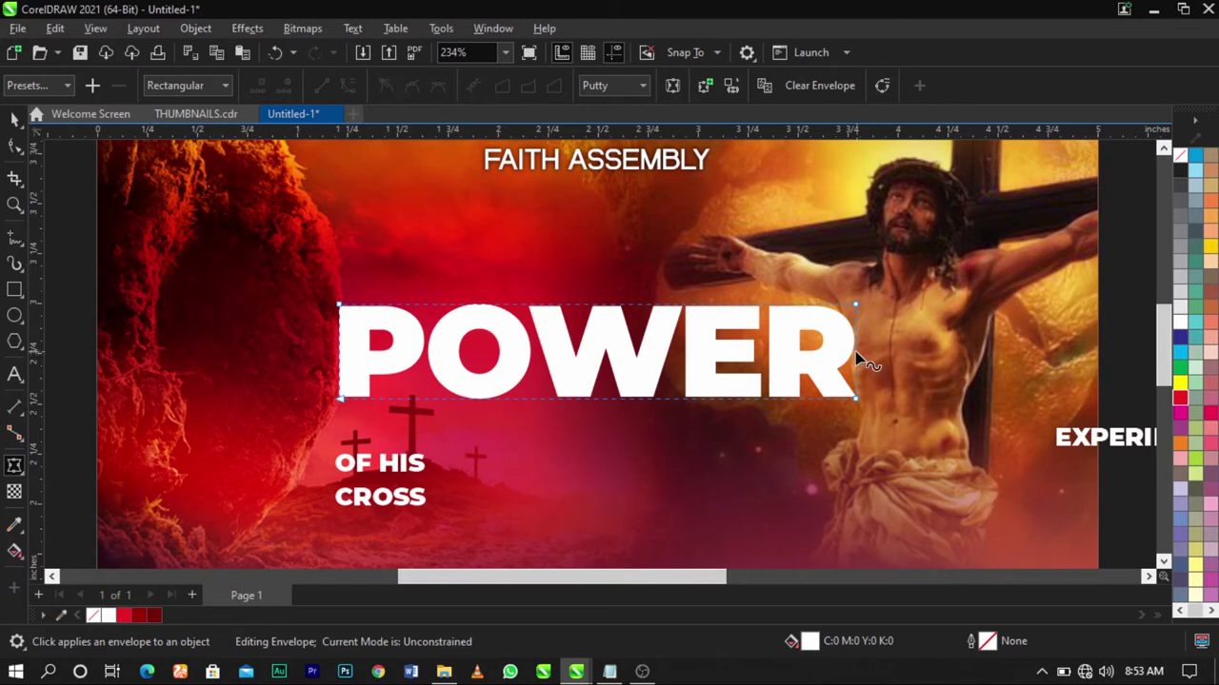
right_click(855, 354)
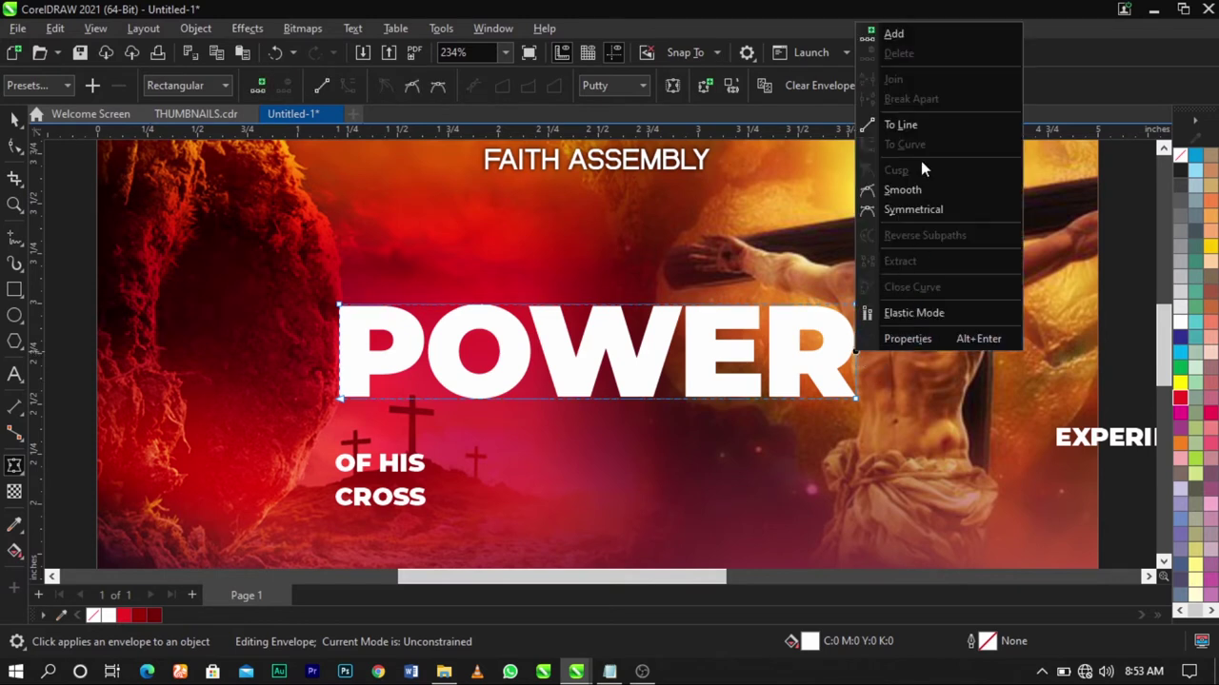
click(916, 126)
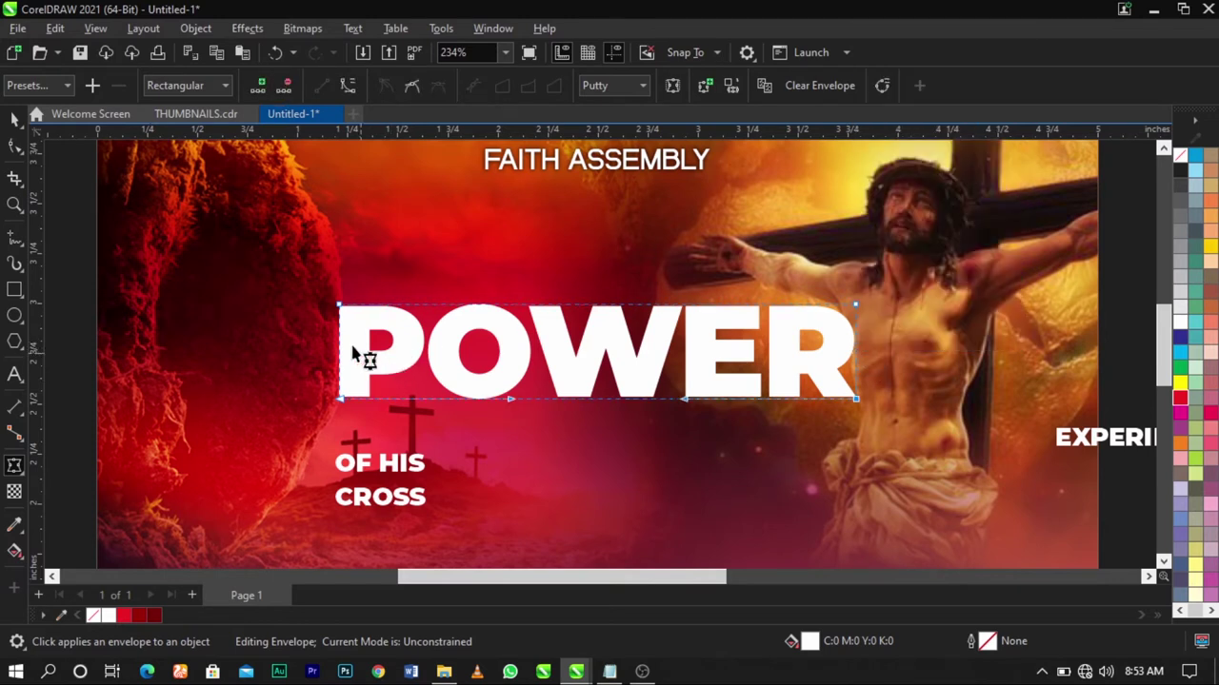
right_click(339, 354)
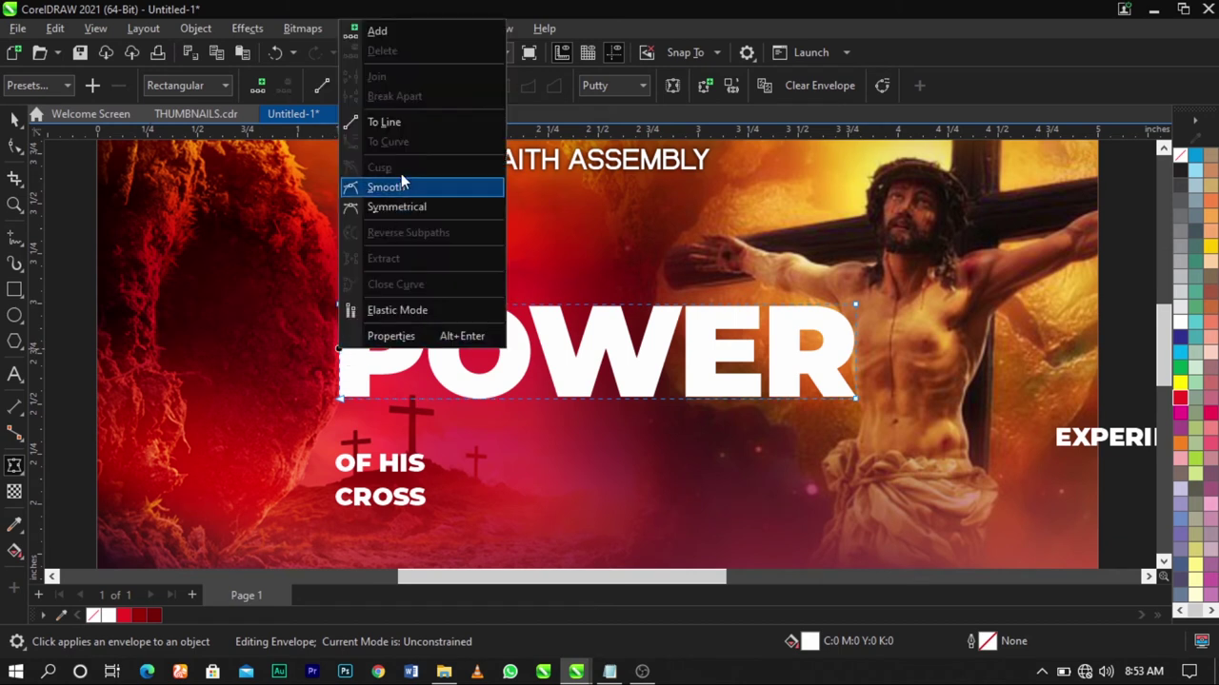
click(407, 122)
click(843, 396)
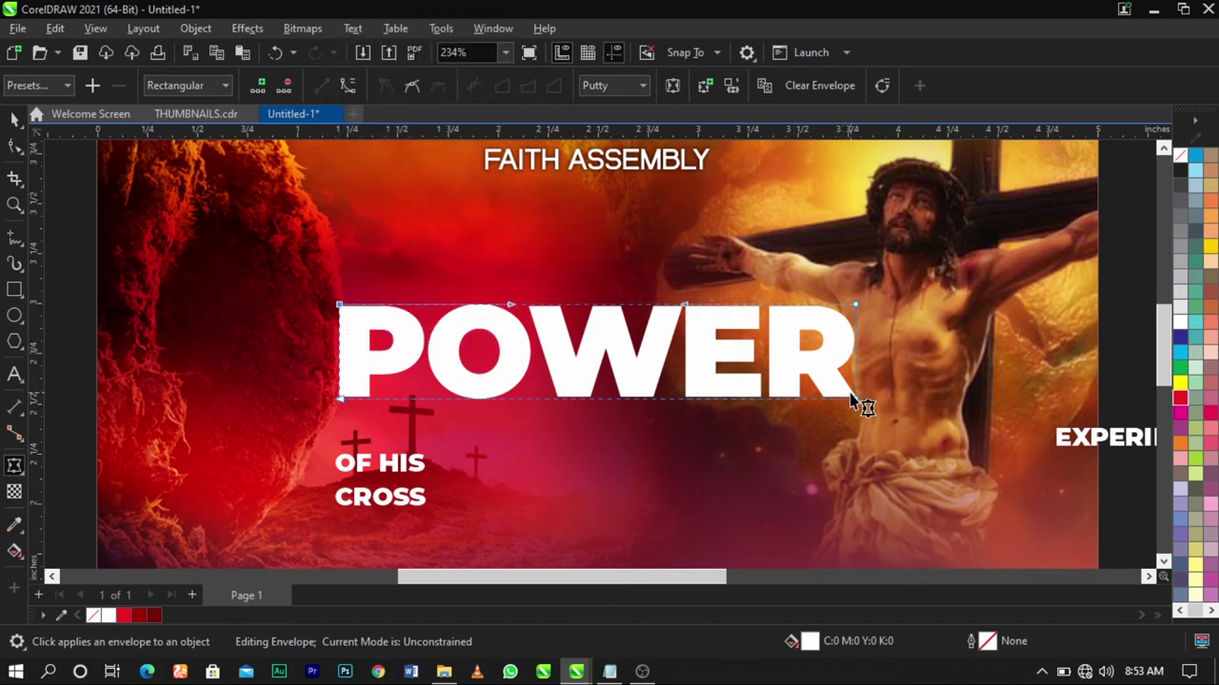
drag(857, 402, 901, 399)
drag(340, 398, 297, 399)
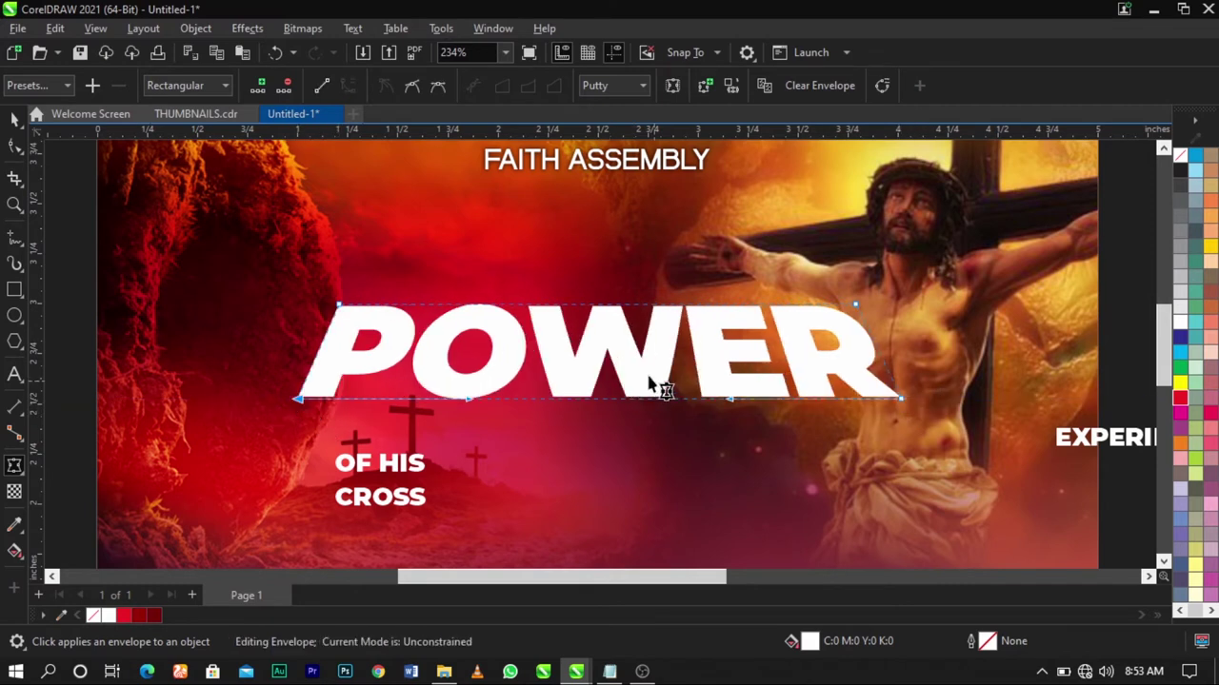
Arch the top and bottom envelope edges of "POWER" upward at their middle, curving the word to about 3.01 by 0.63 inches
click(595, 314)
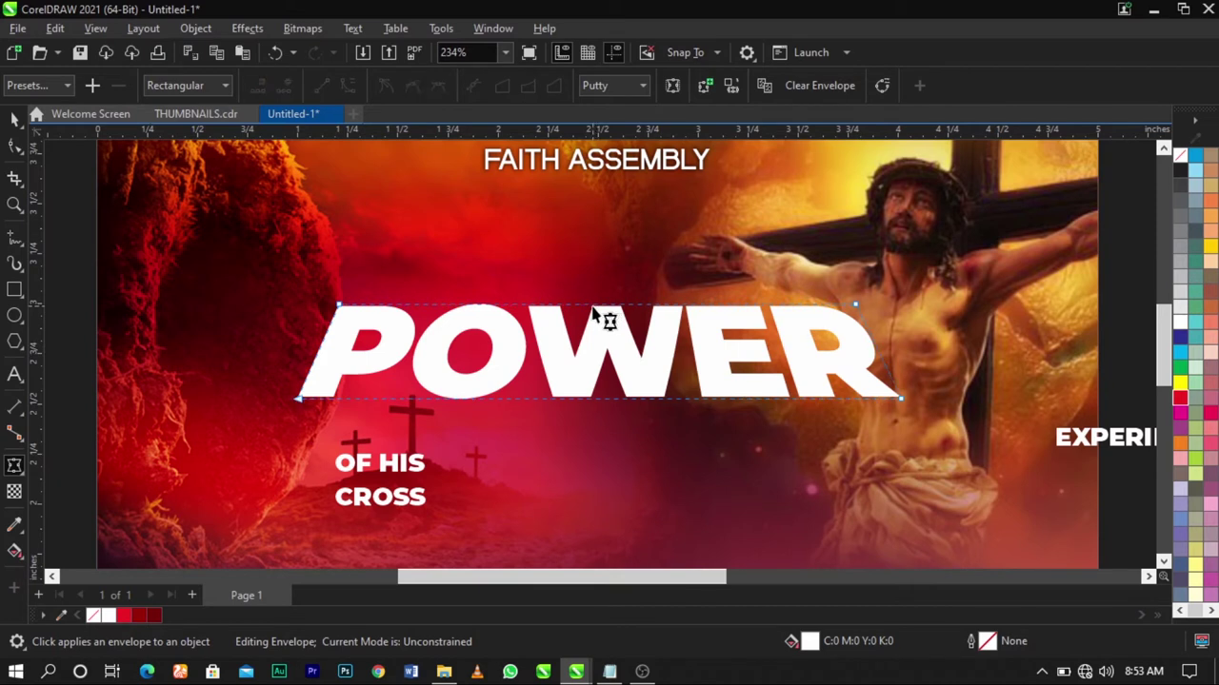
drag(592, 309, 593, 280)
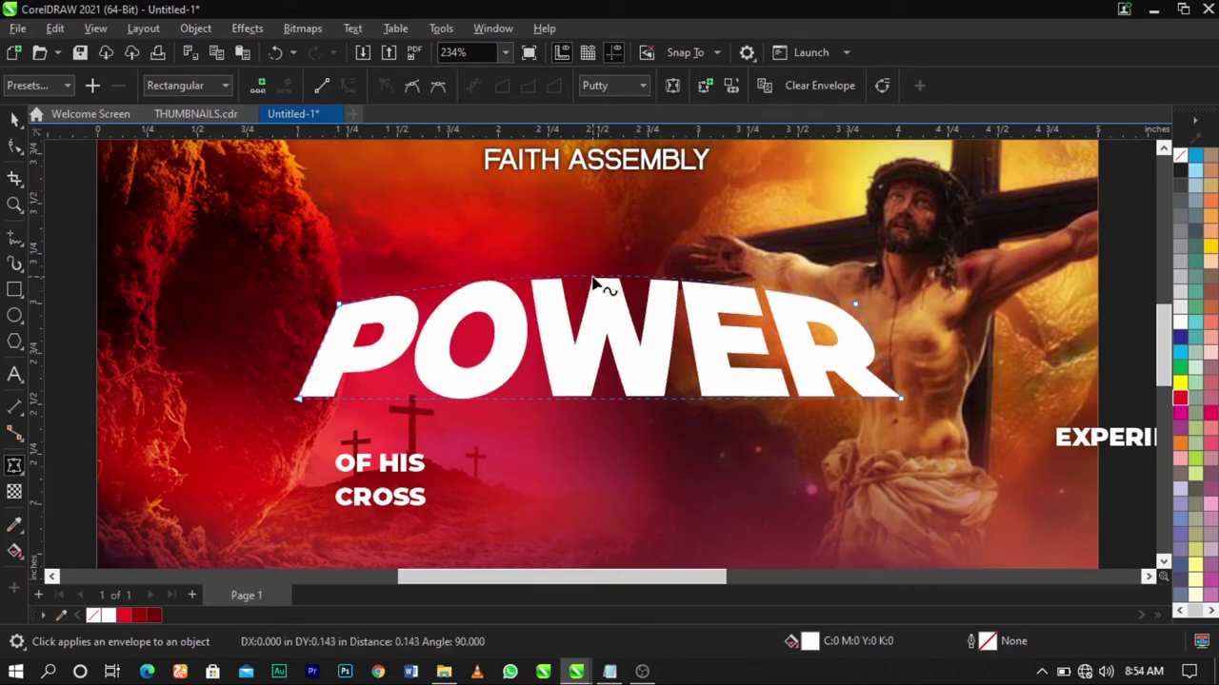
right_click(592, 278)
click(638, 380)
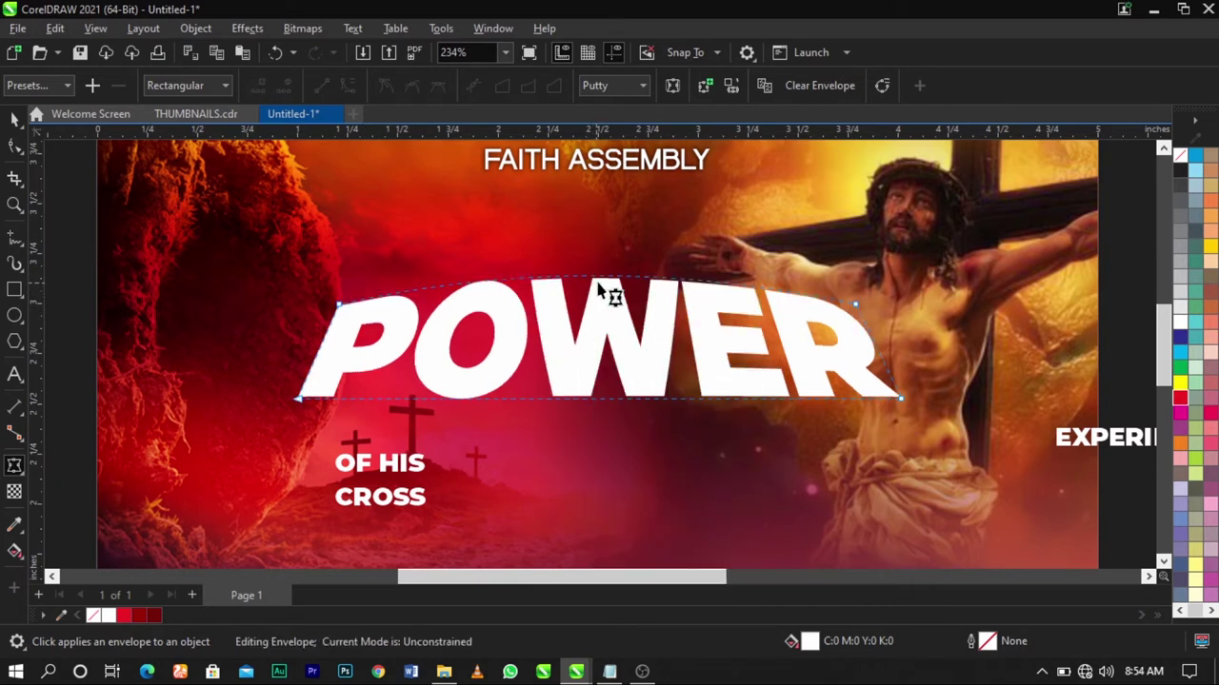
drag(600, 283, 604, 276)
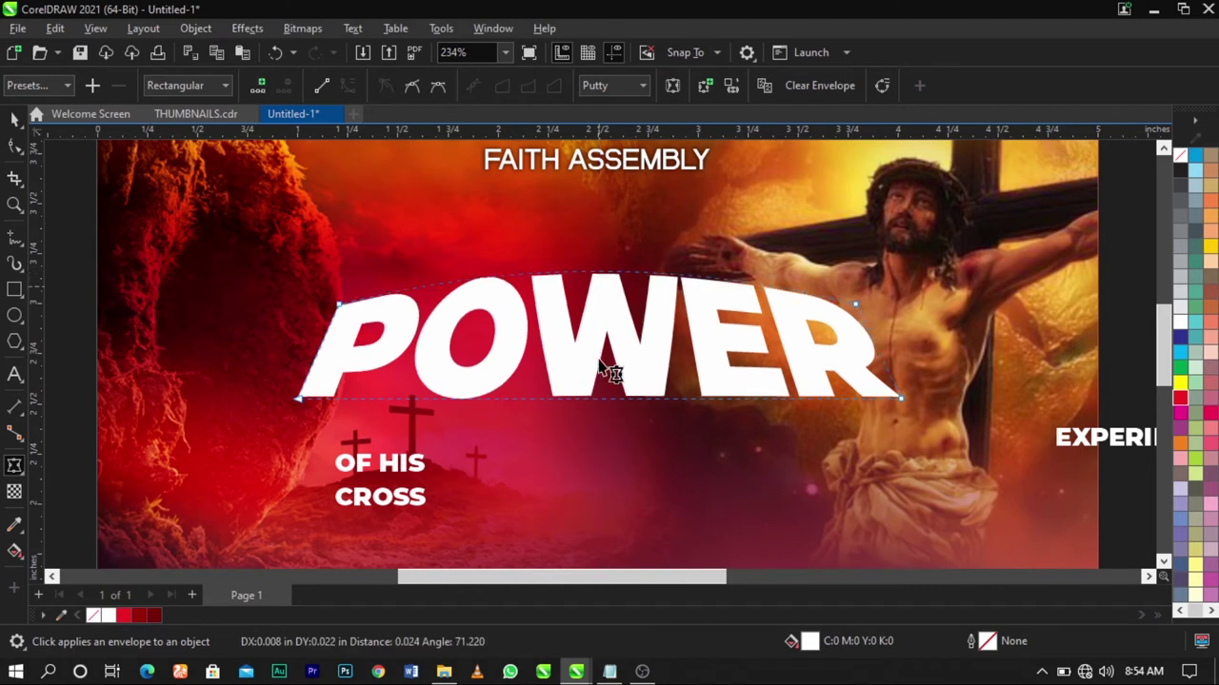
drag(614, 399, 612, 379)
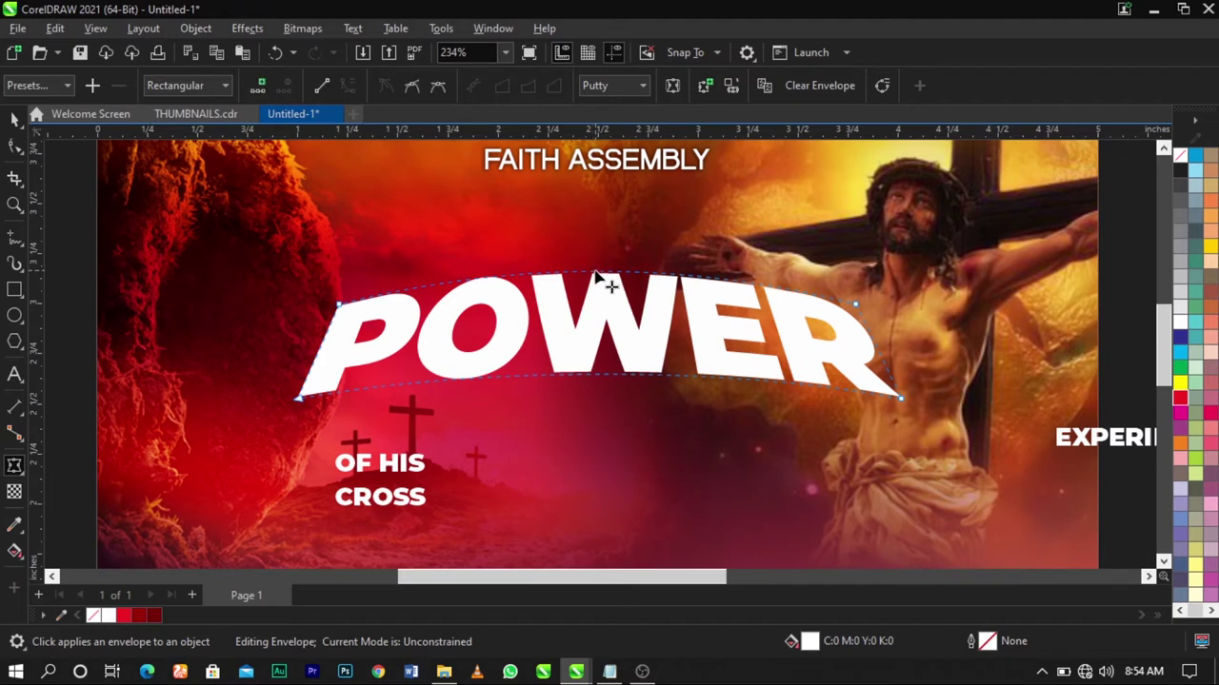
drag(604, 280, 599, 271)
key(space)
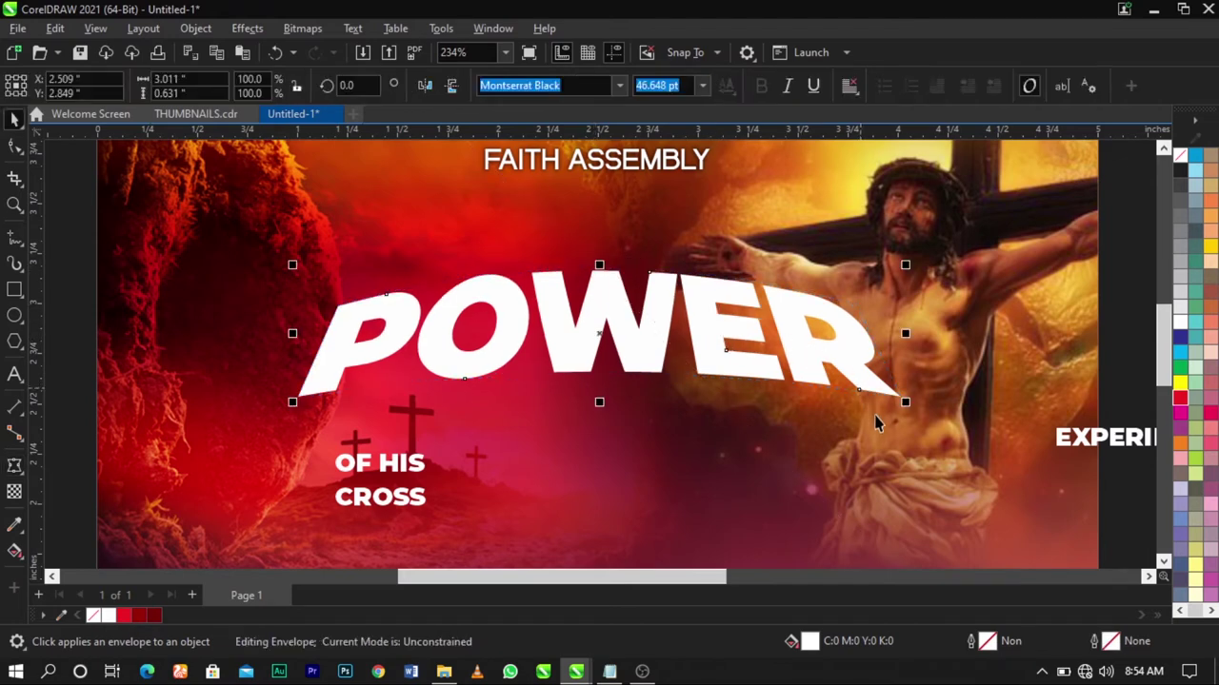
Move the "OF HIS" line out to the page's right edge, just below "EXPERIENCING THE"
shift+click(872, 417)
scroll(585, 327, down, 2)
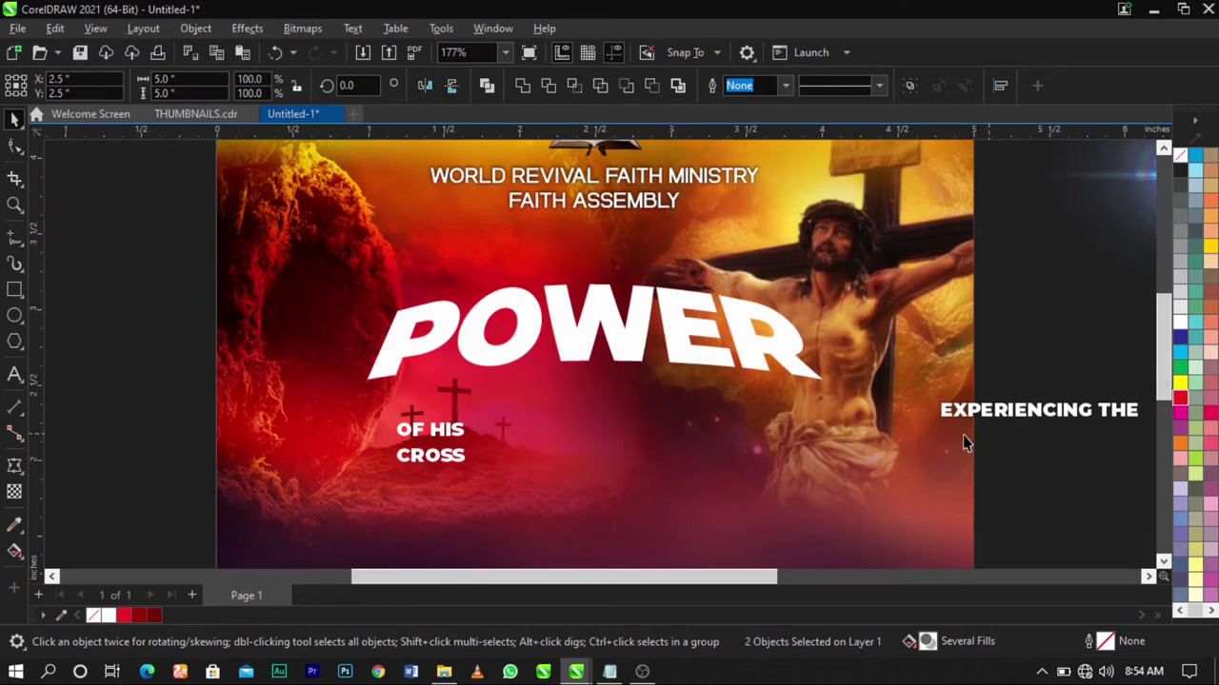
click(962, 441)
drag(430, 434, 950, 459)
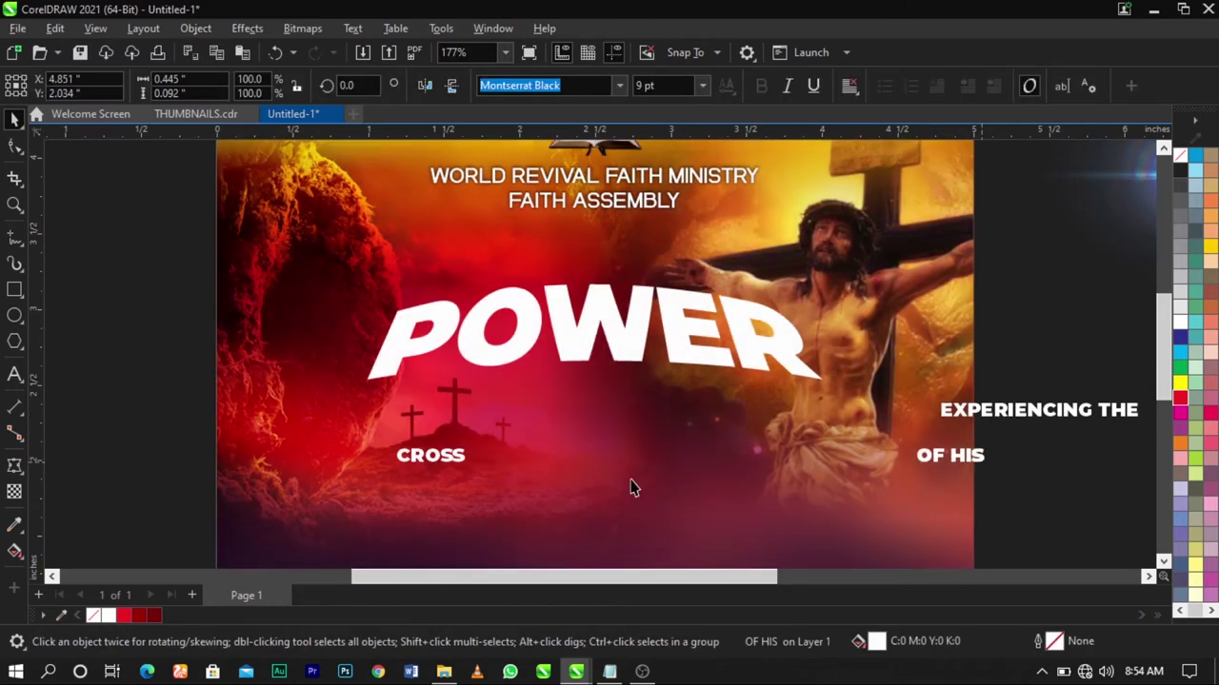
Enlarge "CROSS" to about 2.53 by 0.51 inches and place it directly beneath "POWER"
click(430, 455)
drag(470, 468, 754, 525)
drag(713, 483, 727, 417)
drag(771, 468, 780, 469)
shift+click(391, 338)
key(z)
drag(326, 272, 952, 549)
click(805, 374)
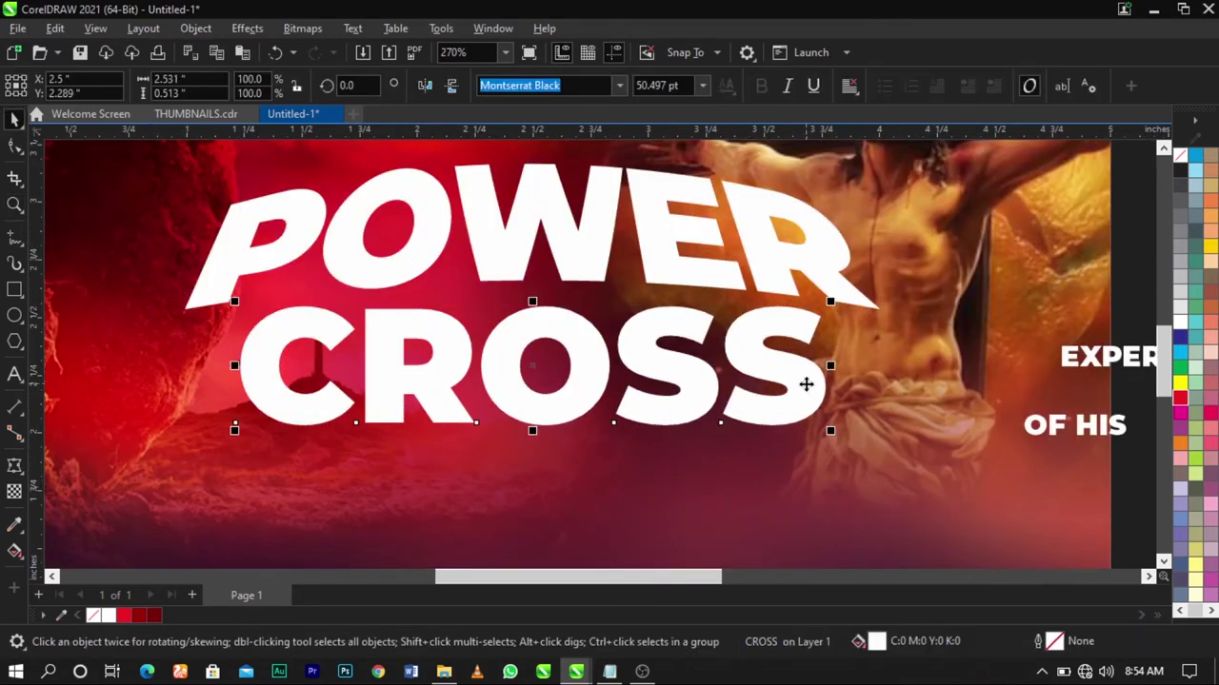
drag(805, 374, 798, 370)
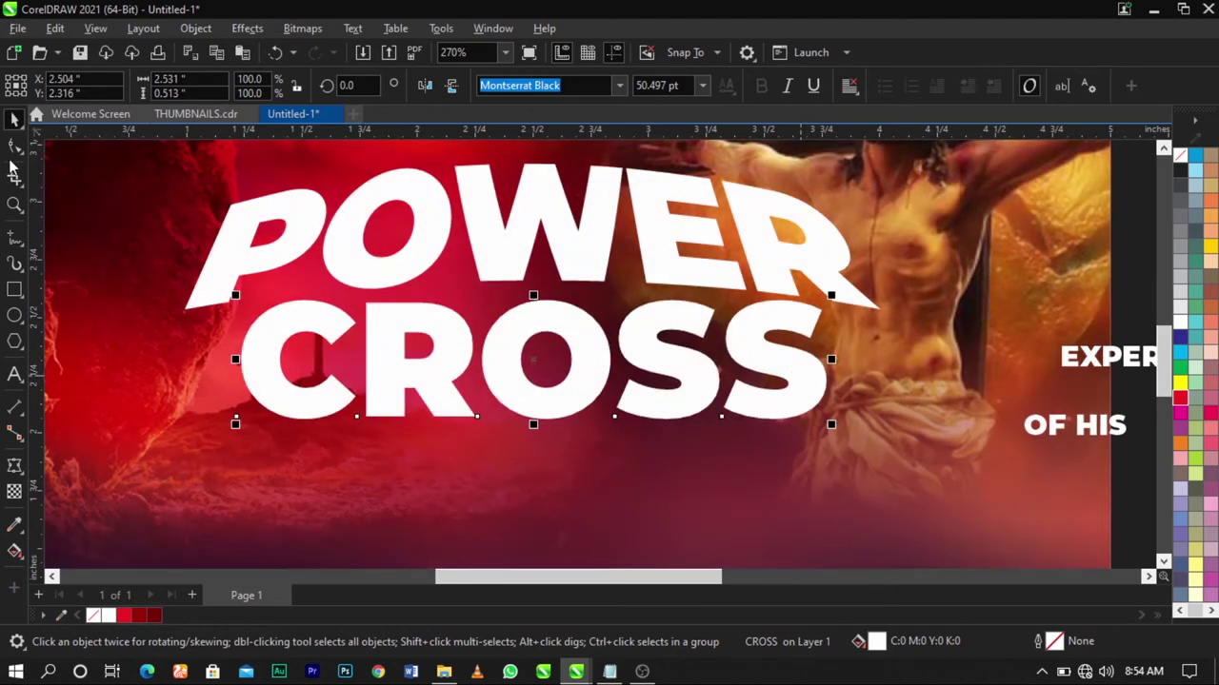
Tighten the letter spacing of "CROSS" and scale the word to about 2.45 by 0.52 inches
click(14, 145)
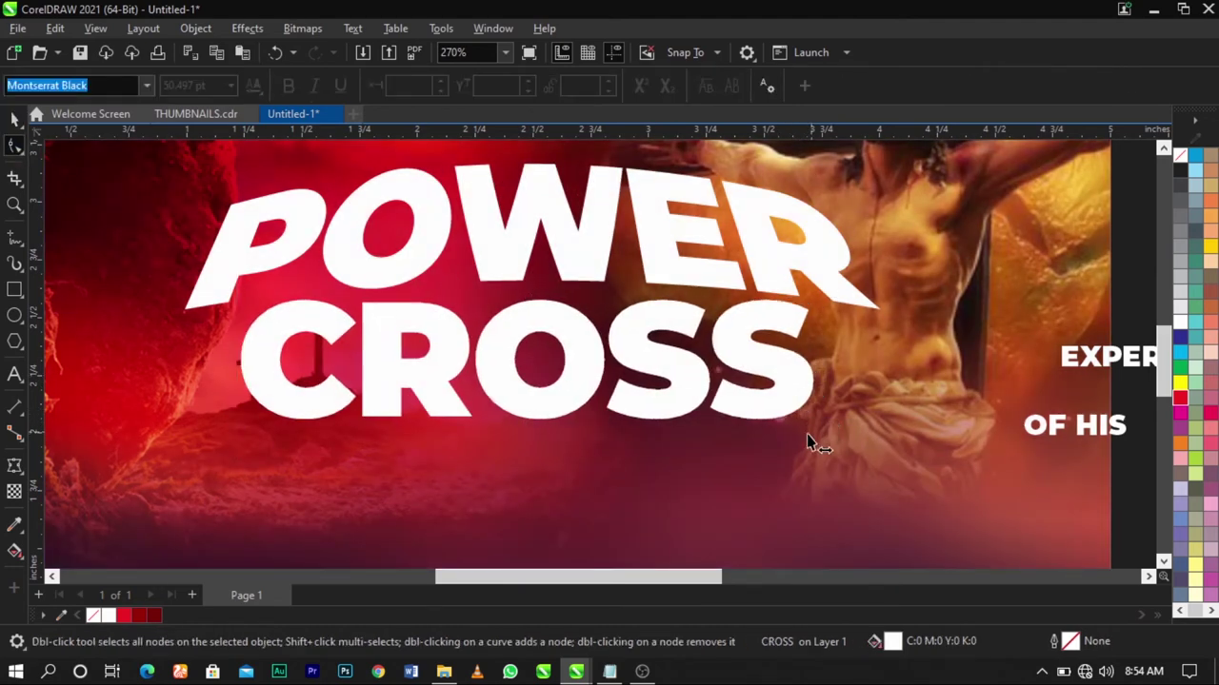
click(15, 118)
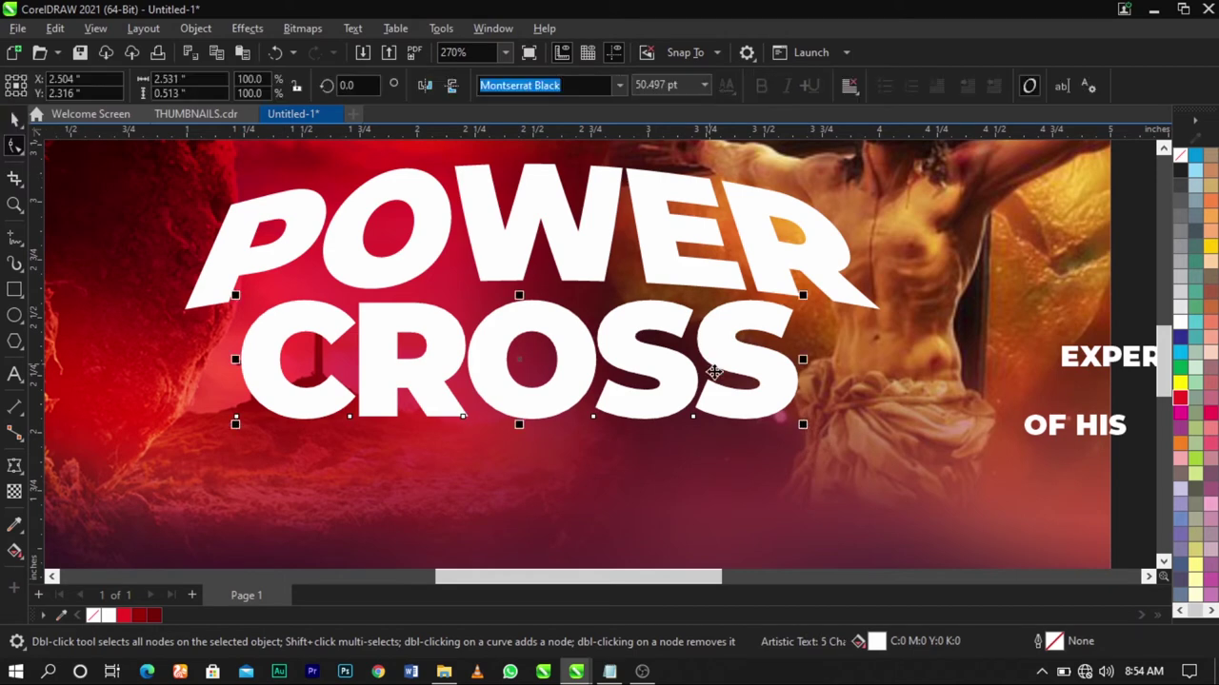
drag(806, 425, 829, 442)
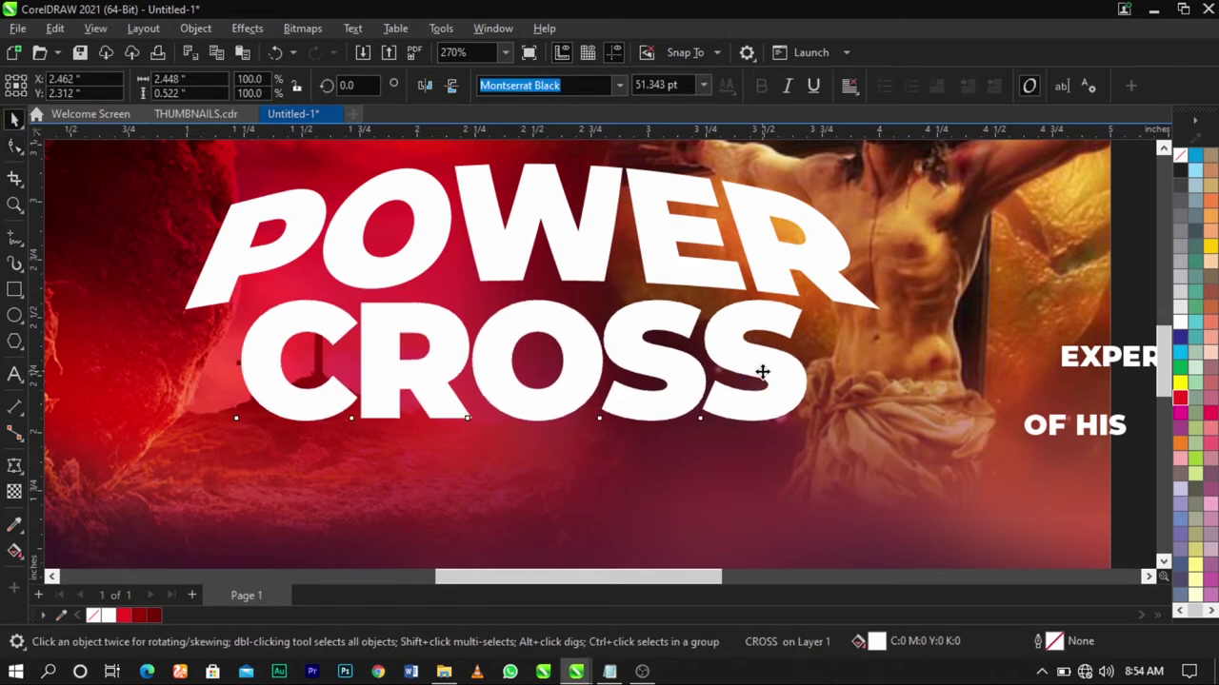
Raise "CROSS" close under "POWER" and align it horizontally with that word's centre
drag(763, 366, 766, 358)
shift+click(761, 270)
key(c)
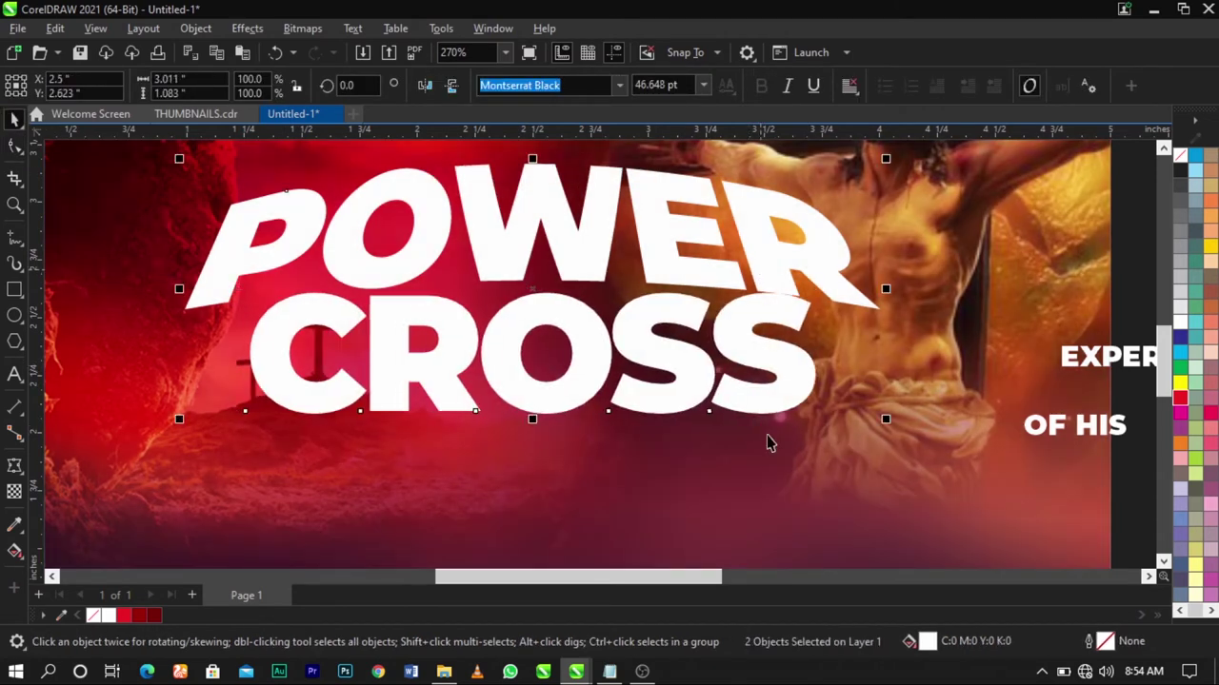
click(778, 412)
click(776, 410)
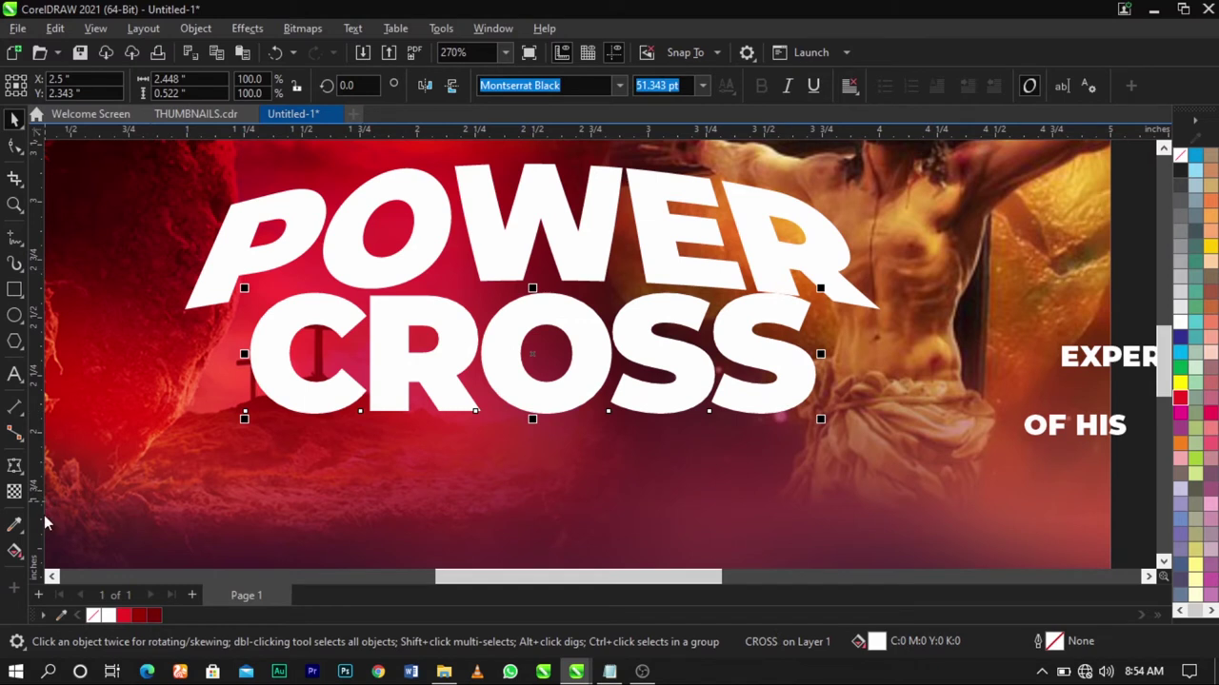
Apply an envelope to "CROSS" and delete its midpoint nodes, keeping only the four corner nodes
click(15, 466)
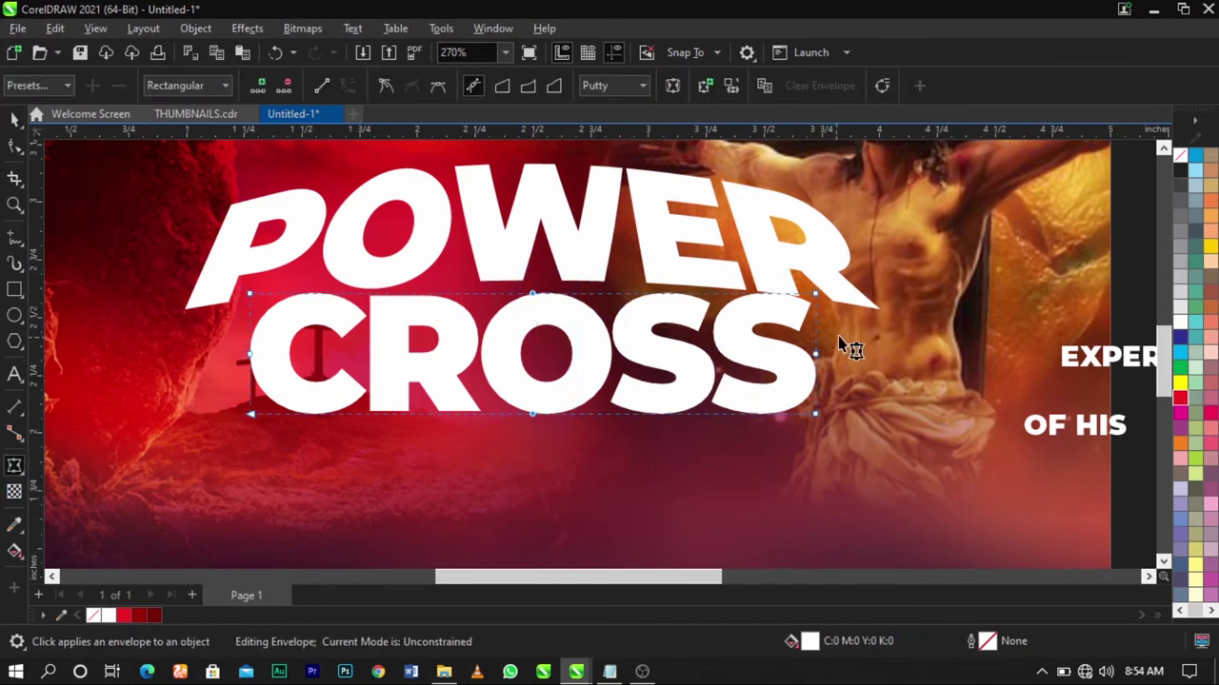
key(Delete)
drag(837, 332, 739, 371)
key(Delete)
drag(175, 324, 324, 378)
key(Delete)
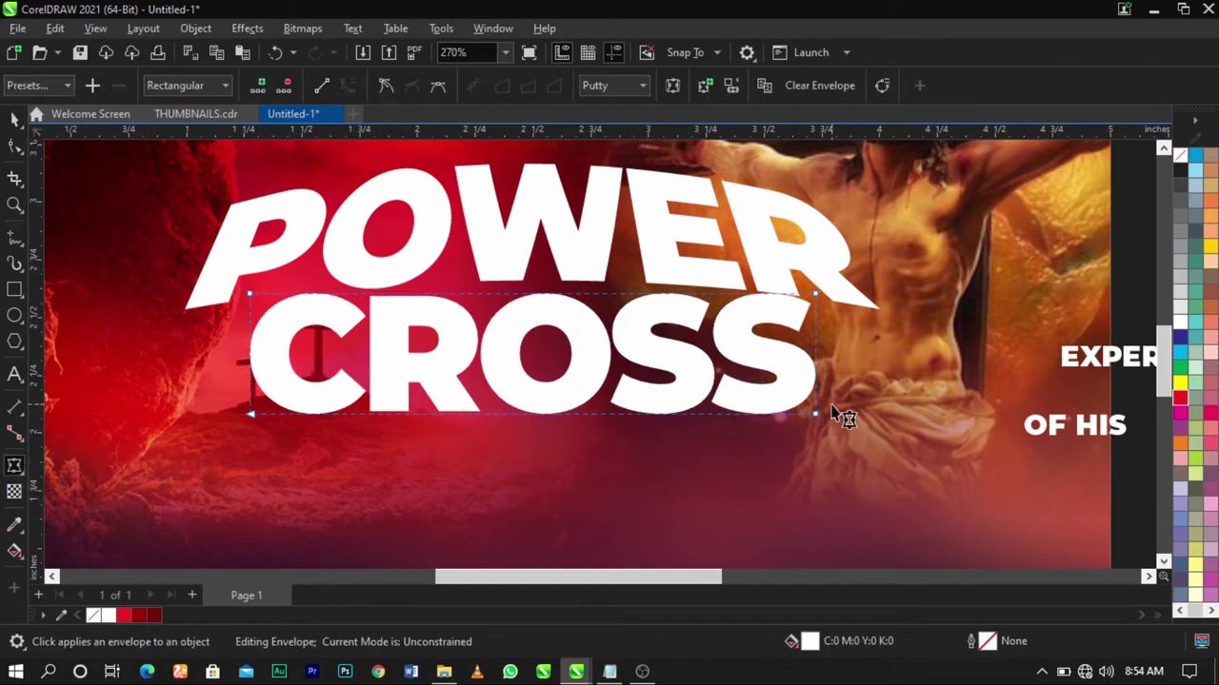
click(836, 405)
drag(814, 352, 709, 343)
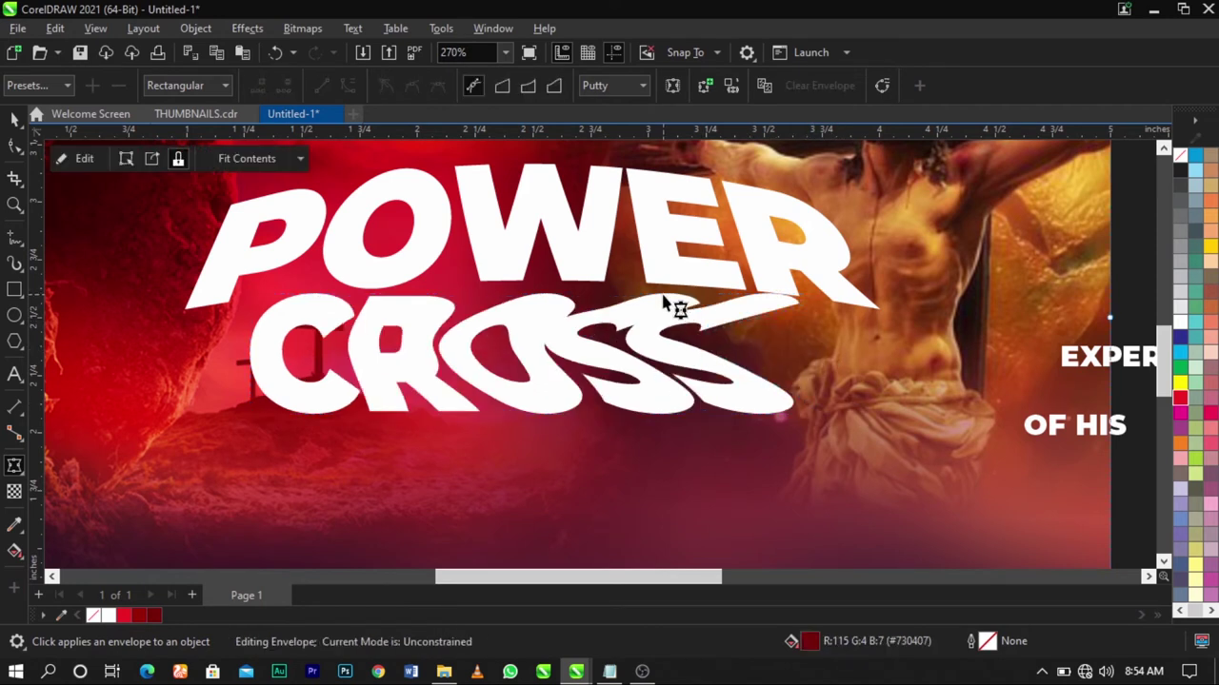
click(664, 297)
drag(664, 297, 623, 346)
key(ctrl+z)
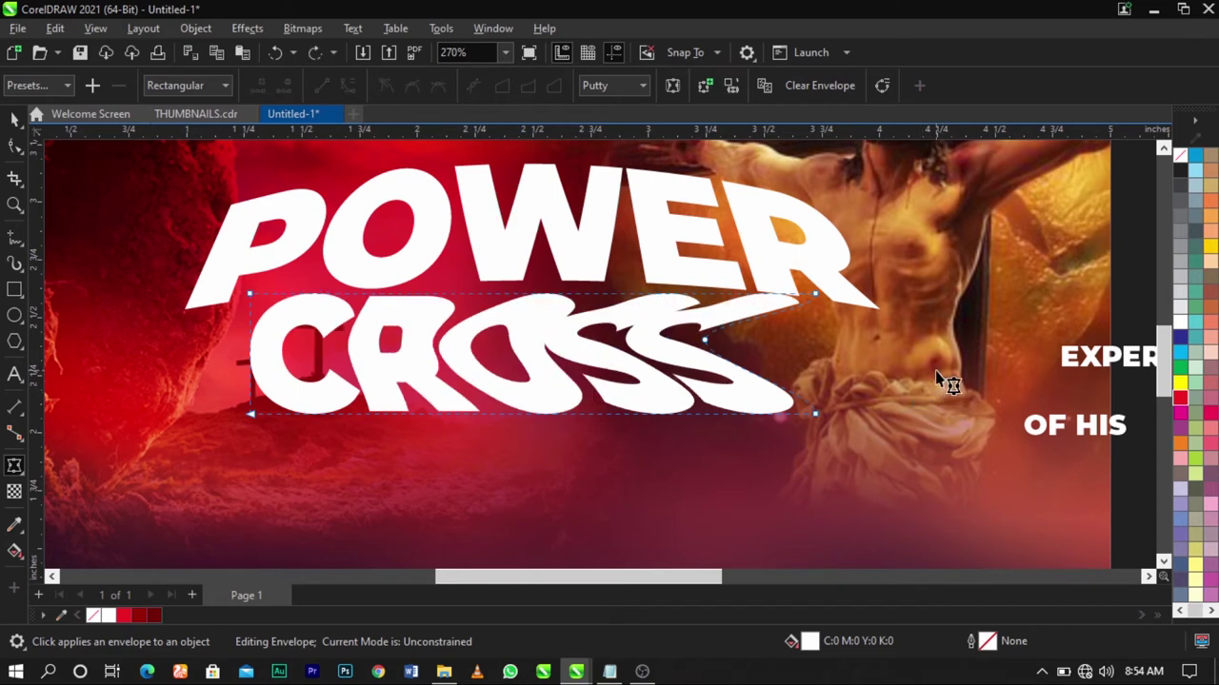
key(ctrl+z)
Convert both side segments of the "CROSS" envelope to straight lines and pull its bottom corners outward to match the width of "POWER"
click(812, 348)
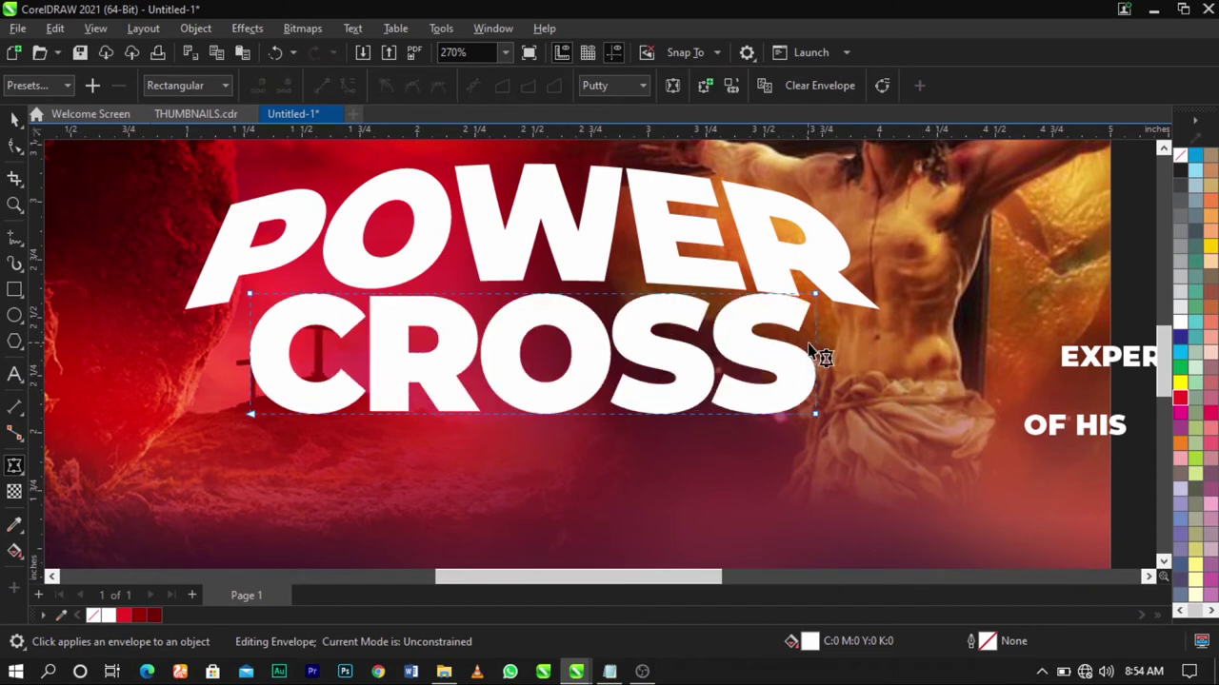
right_click(813, 345)
click(814, 345)
right_click(815, 349)
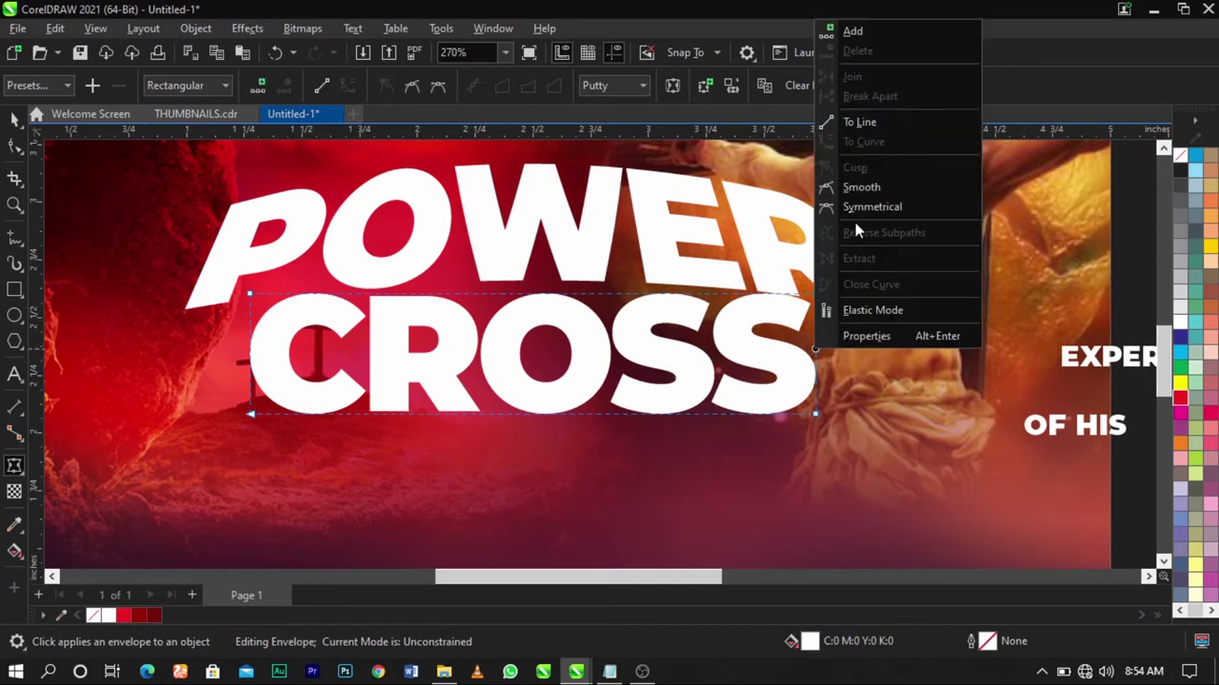
click(860, 124)
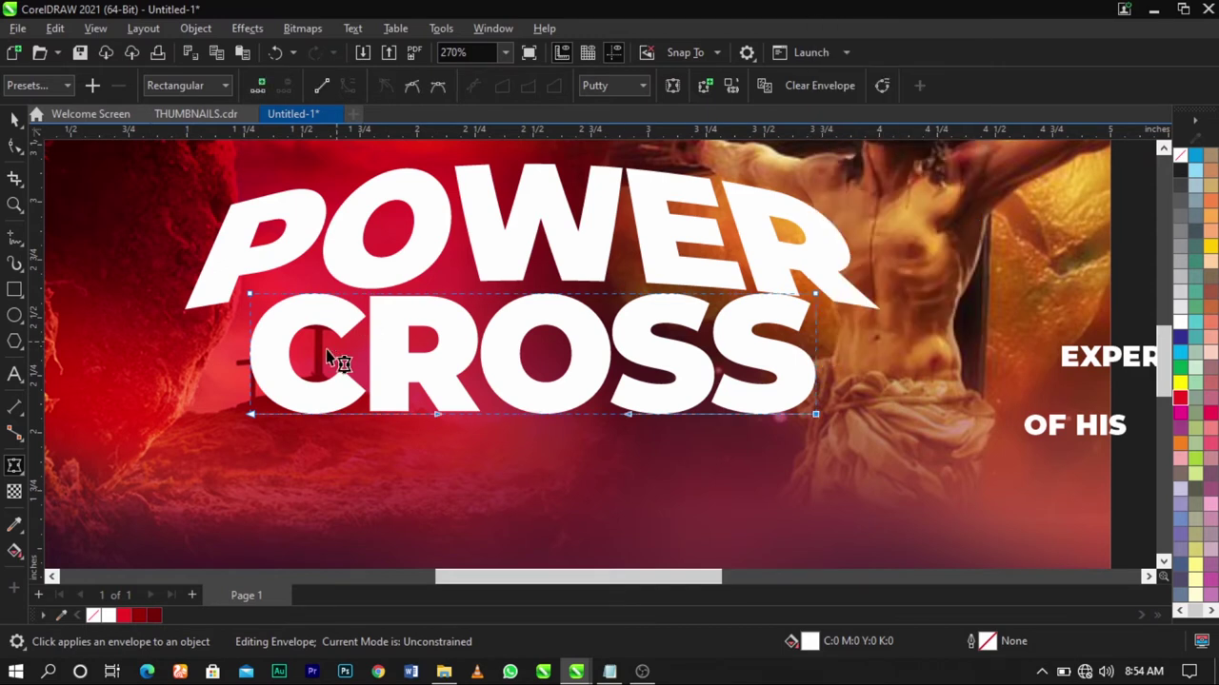
right_click(250, 348)
click(338, 122)
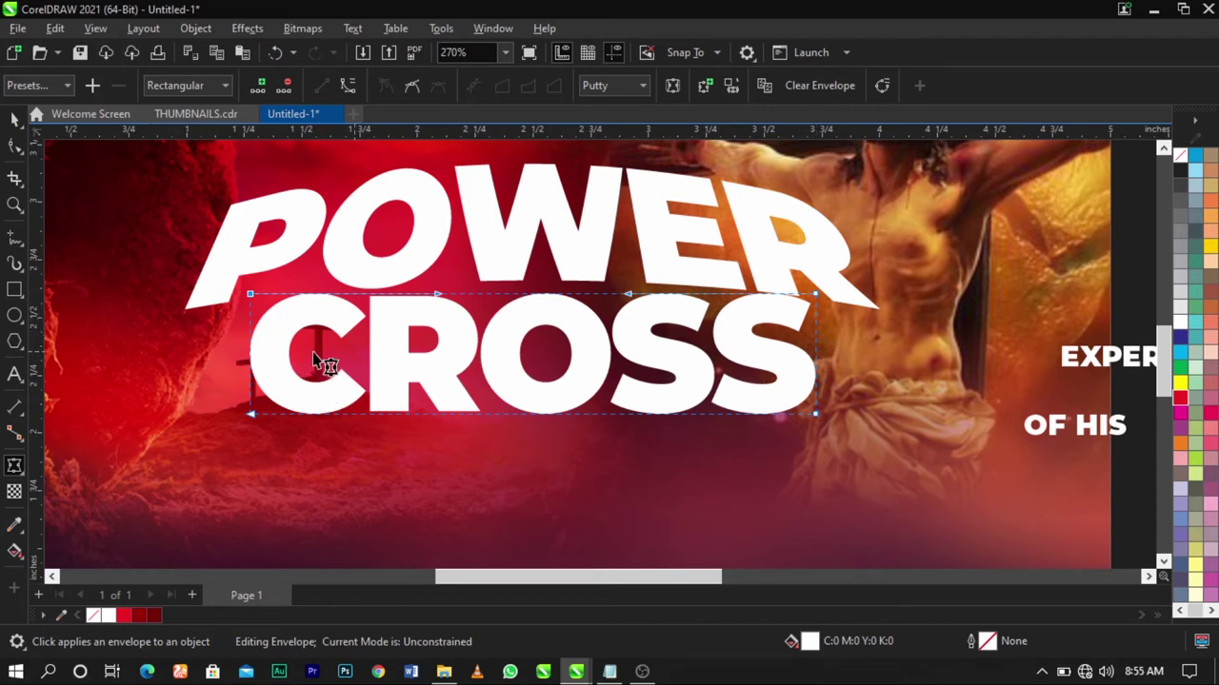
click(817, 417)
drag(817, 417, 876, 415)
drag(252, 417, 189, 417)
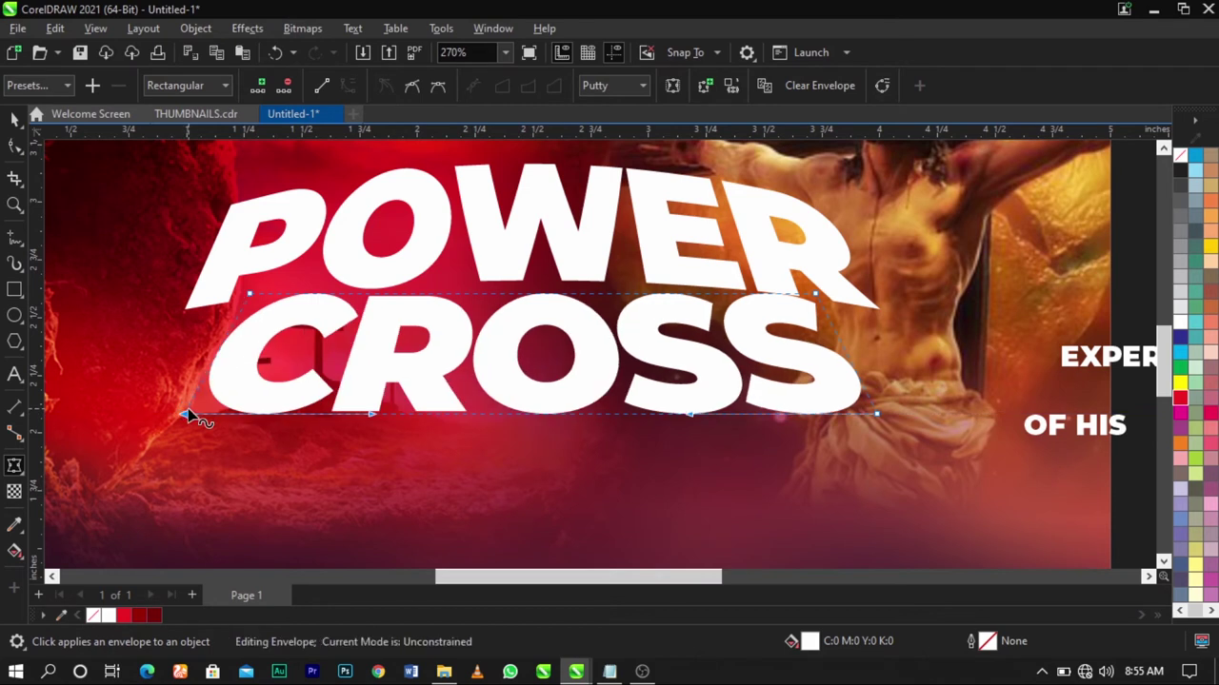
Arch the top and bottom envelope edges of "CROSS" upward so the word follows the curve of "POWER"
click(545, 297)
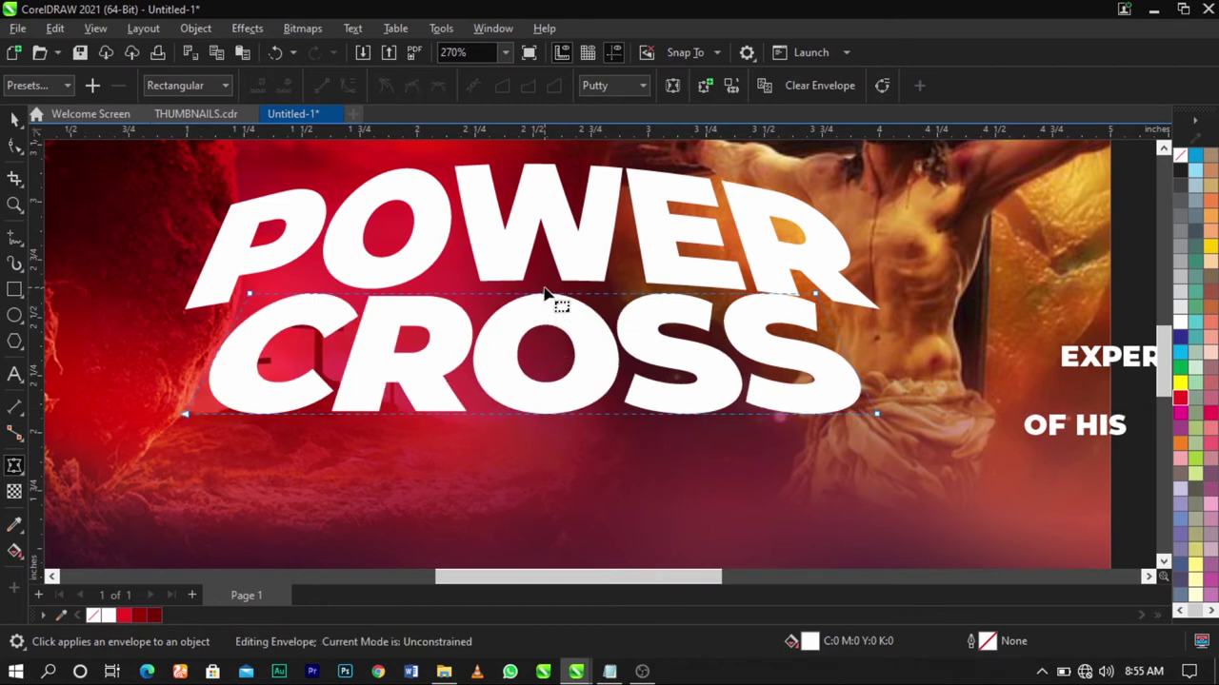
drag(541, 301, 543, 278)
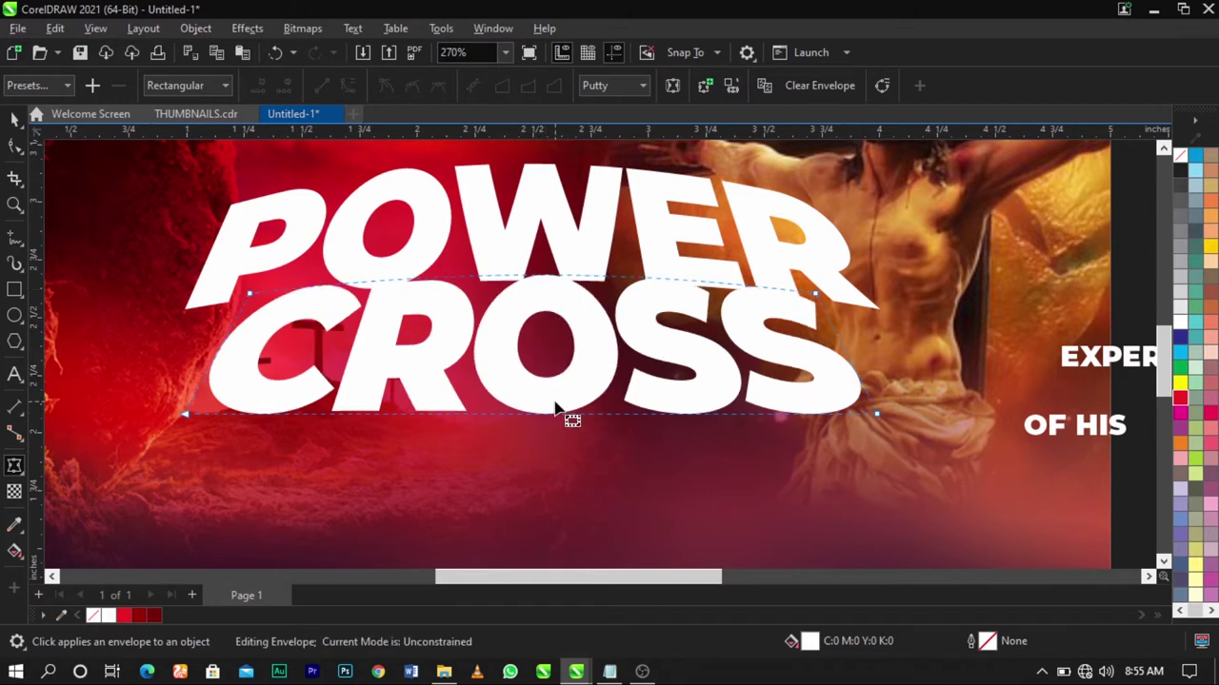
drag(553, 416, 550, 401)
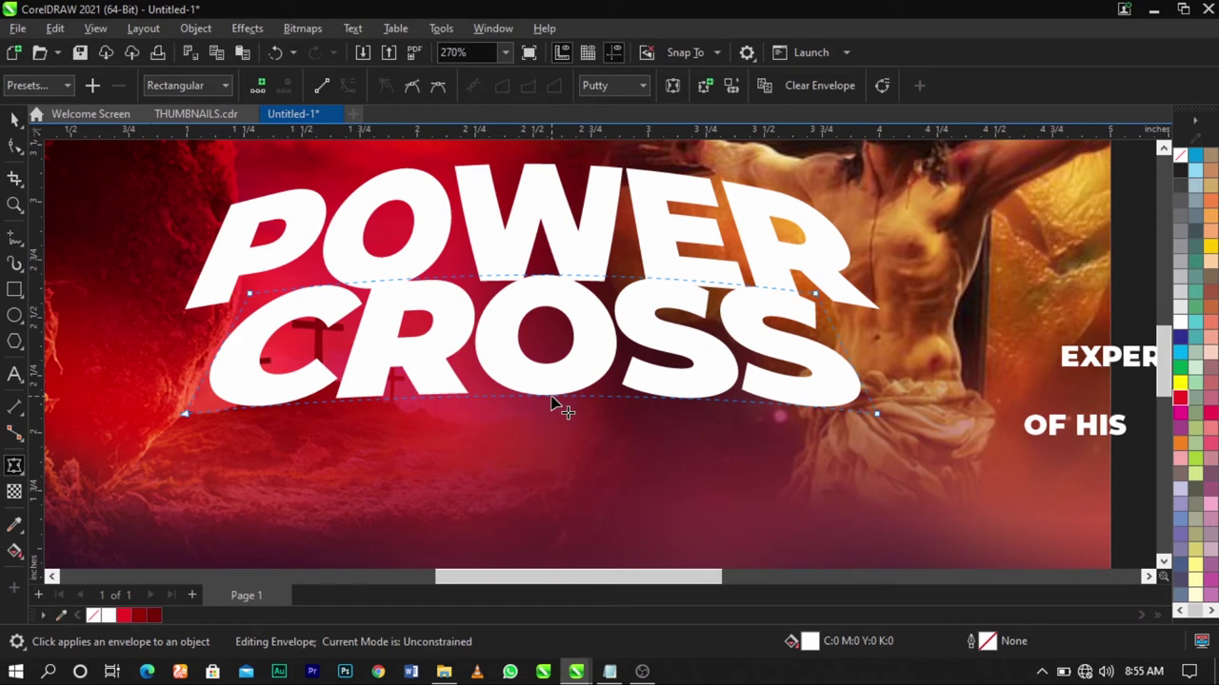
key(space)
Nudge "CROSS" up towards "POWER", and place both words lower on the page, scaled together to about 3.04 by 1.1 inches
drag(637, 329, 641, 312)
shift+click(661, 253)
scroll(577, 298, down, 2)
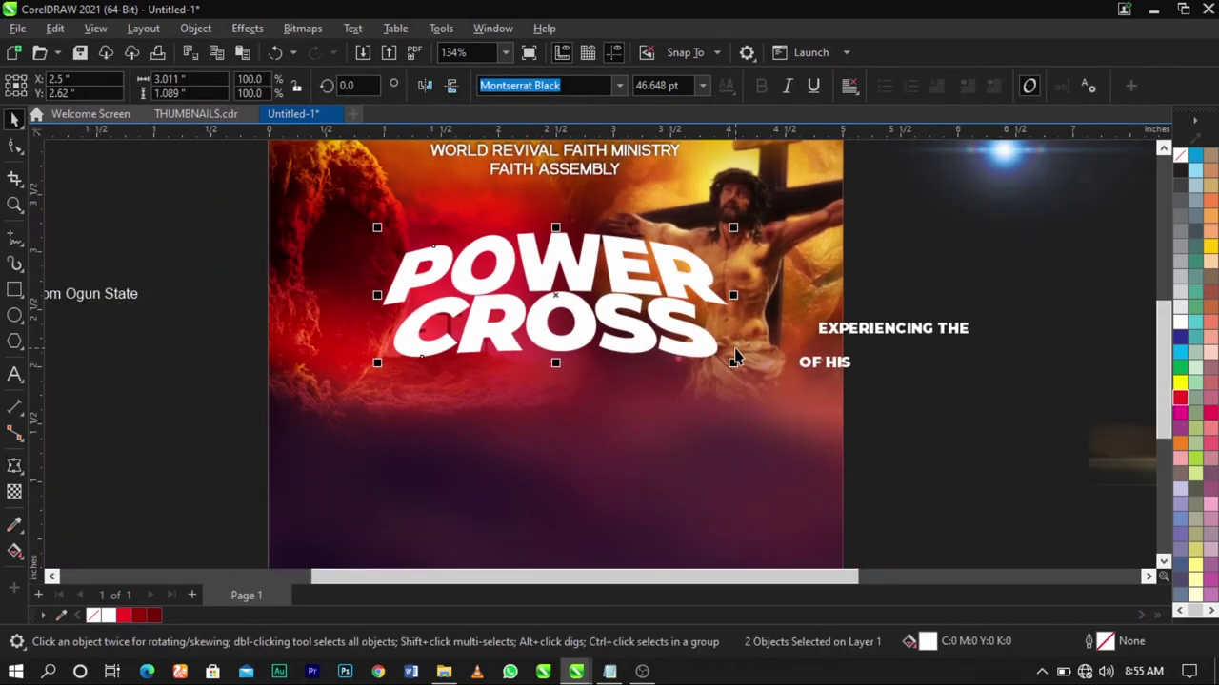
drag(733, 363, 722, 392)
click(741, 412)
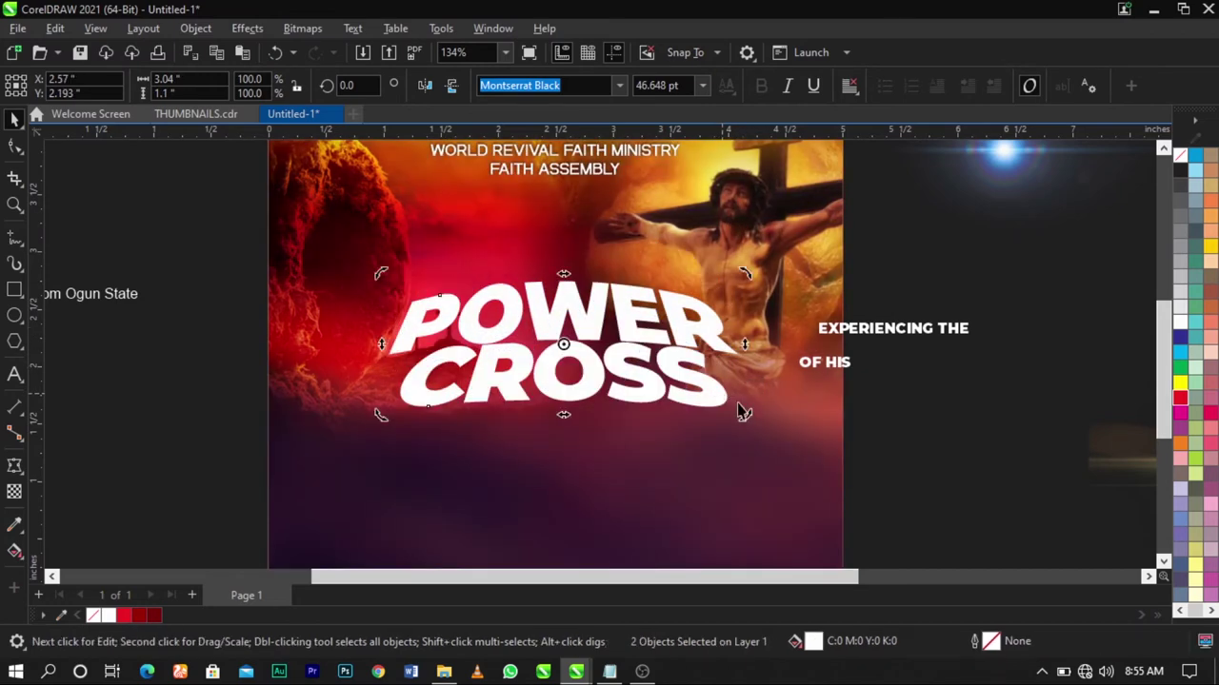
Give the word "POWER" a black outline
key(z)
drag(146, 244, 882, 481)
key(space)
click(781, 323)
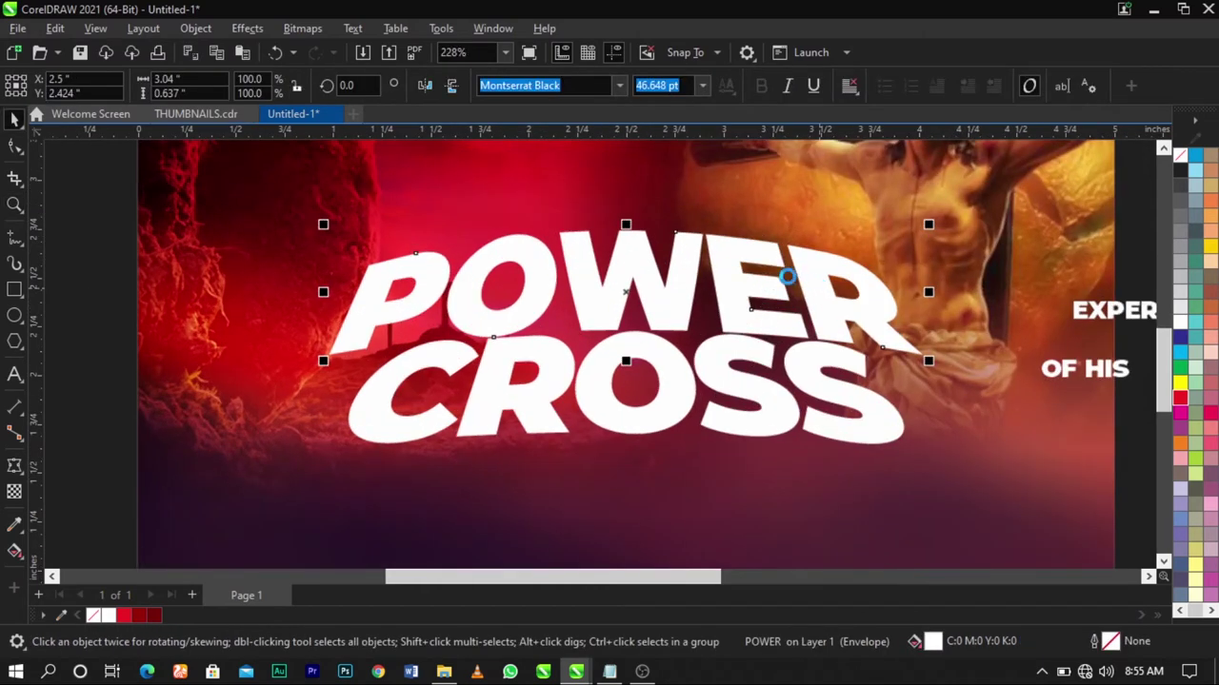
right_click(1185, 176)
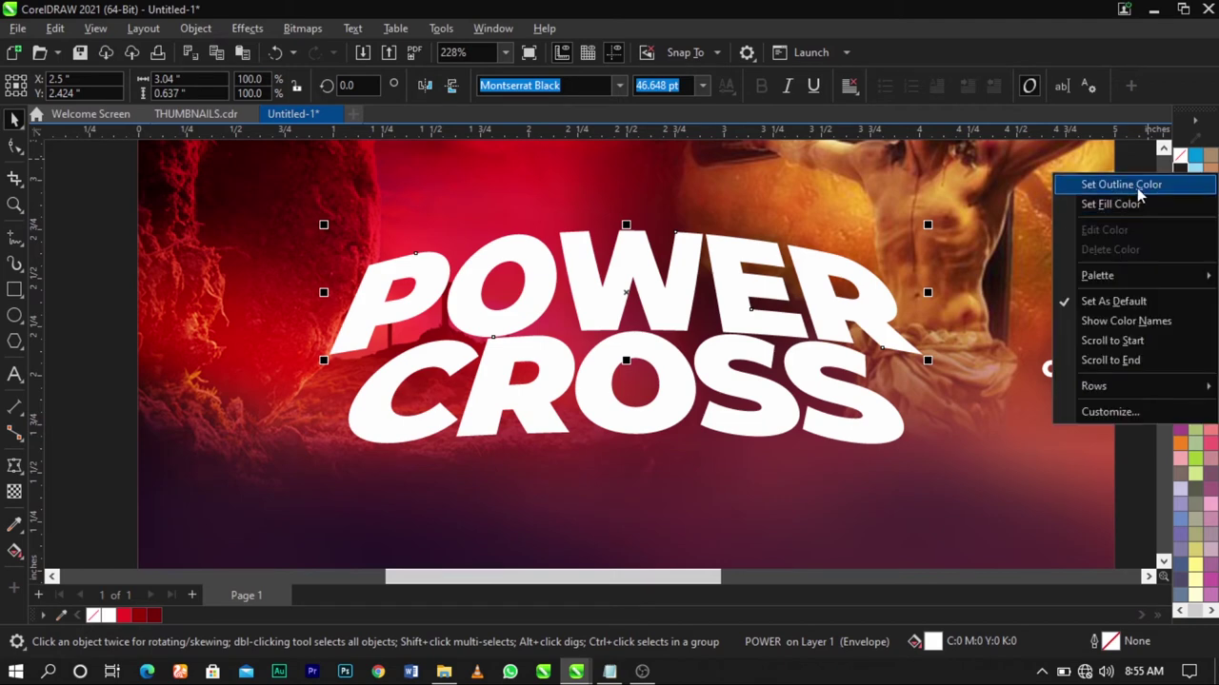
click(1133, 186)
scroll(628, 252, up, 3)
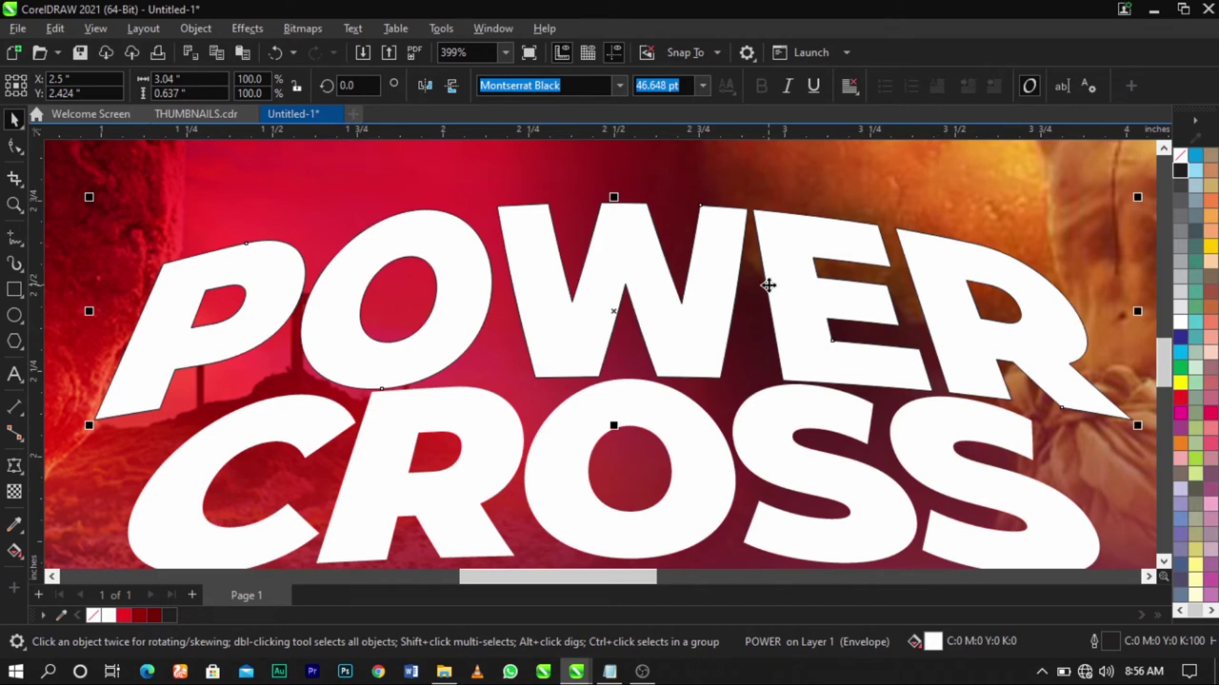
Set the outline of "POWER" to a width of 3.0 pt and place it behind the fill
key(F12)
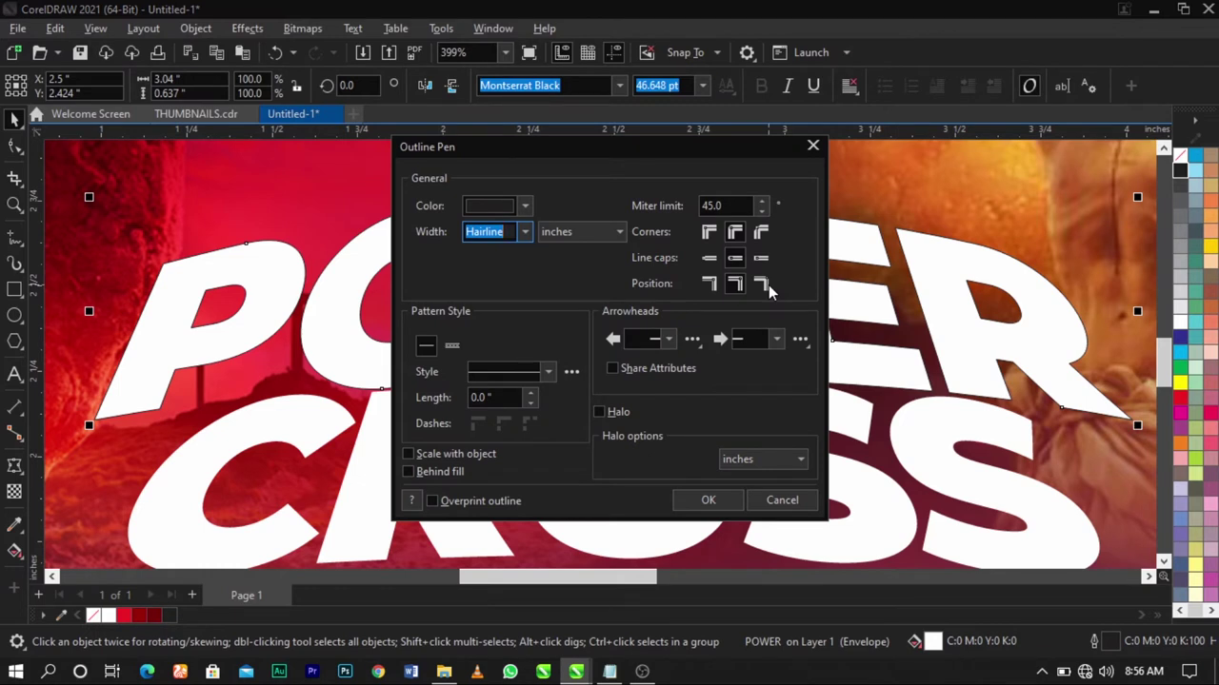
click(813, 146)
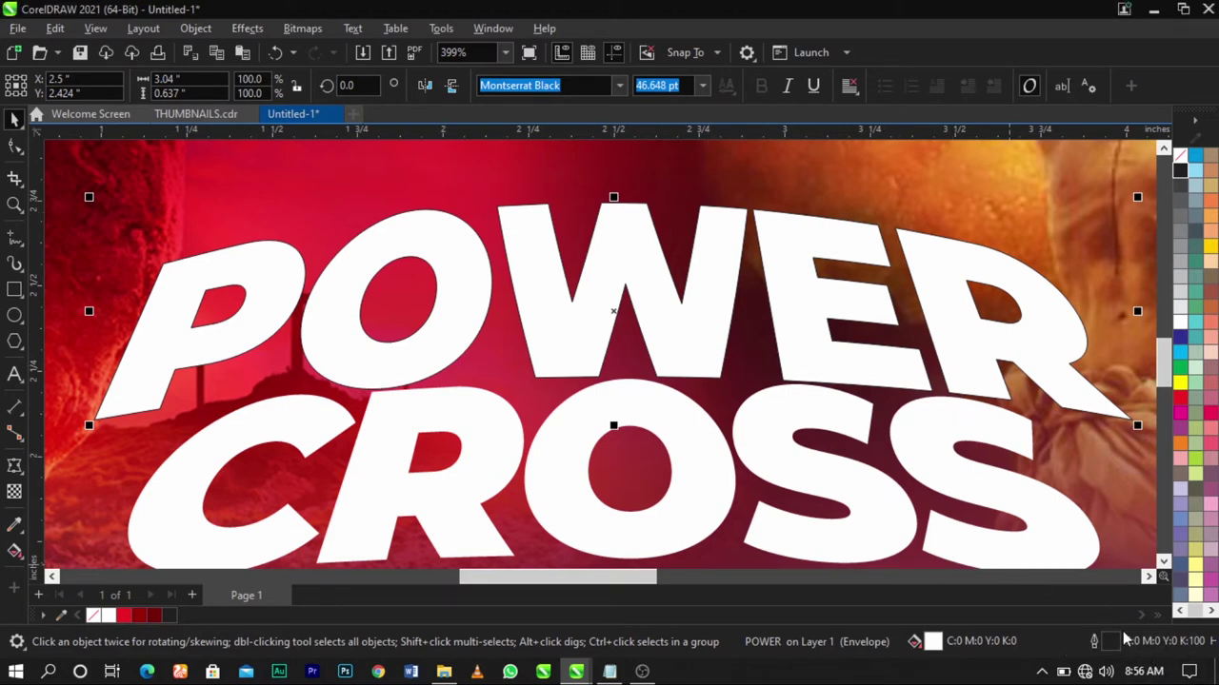
key(F12)
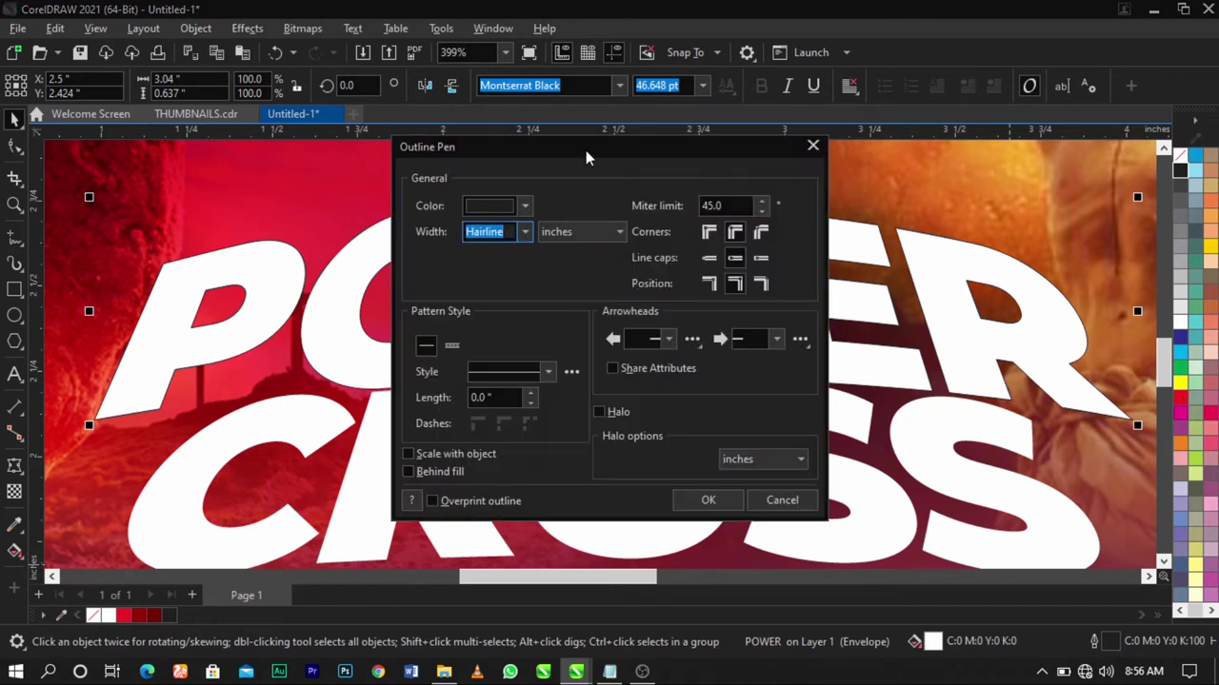
drag(585, 151, 744, 155)
click(723, 247)
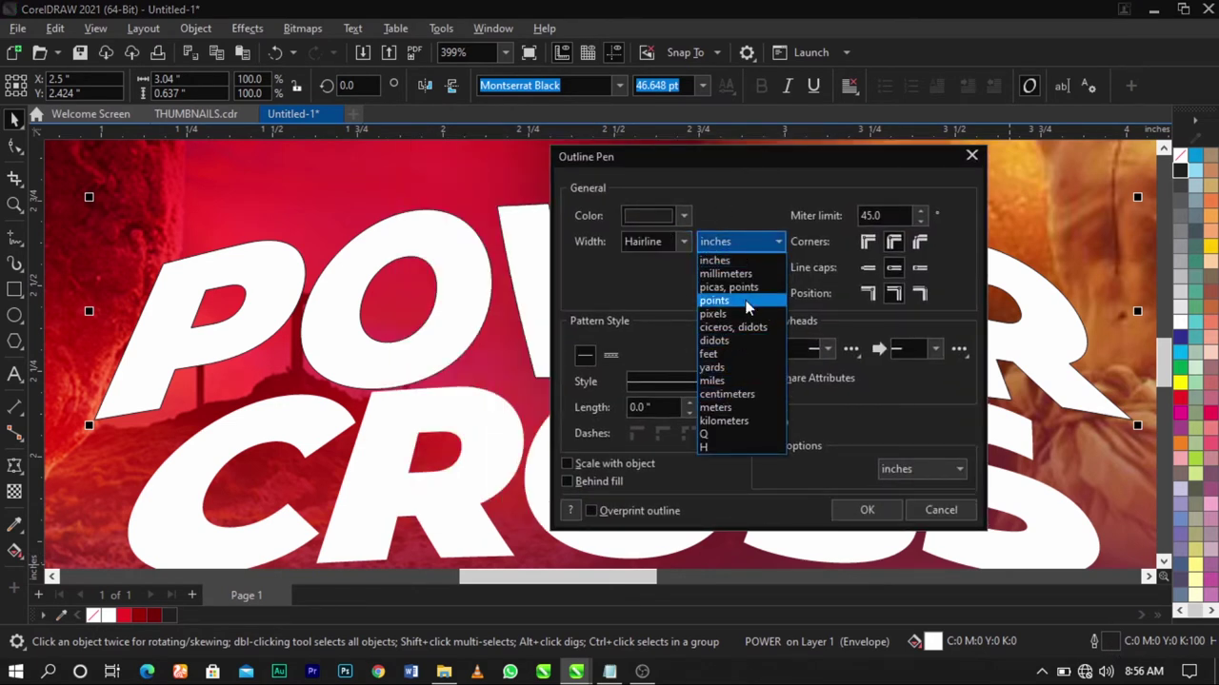
click(709, 302)
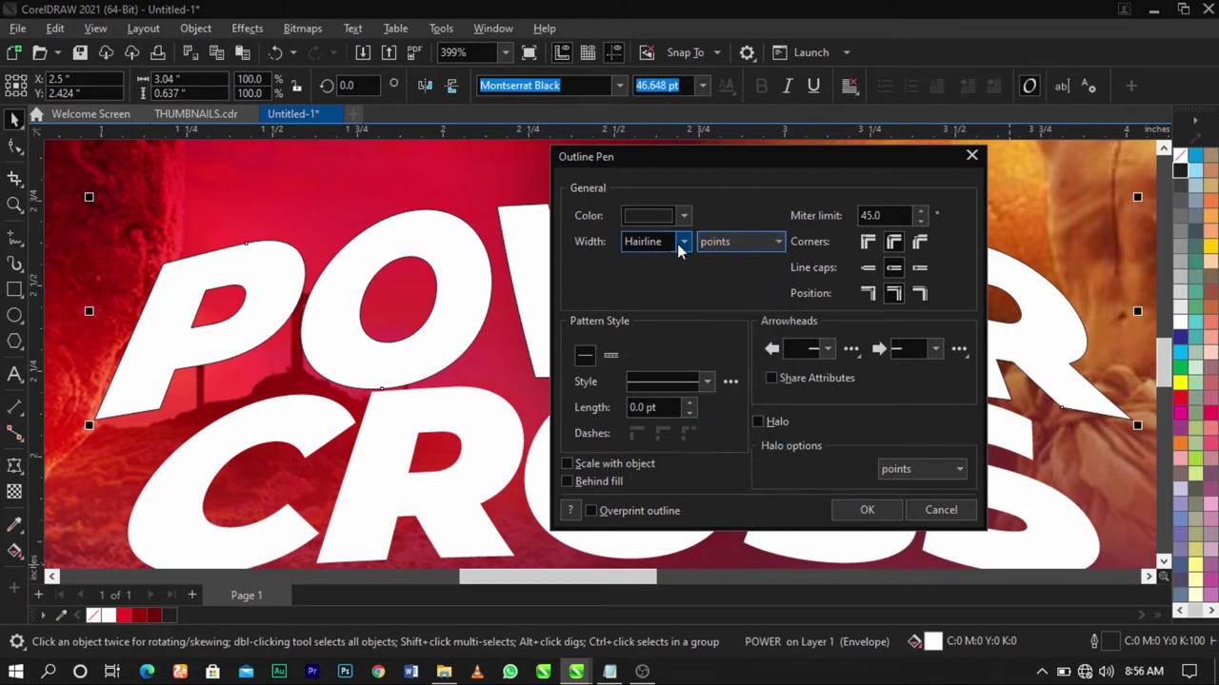
click(678, 245)
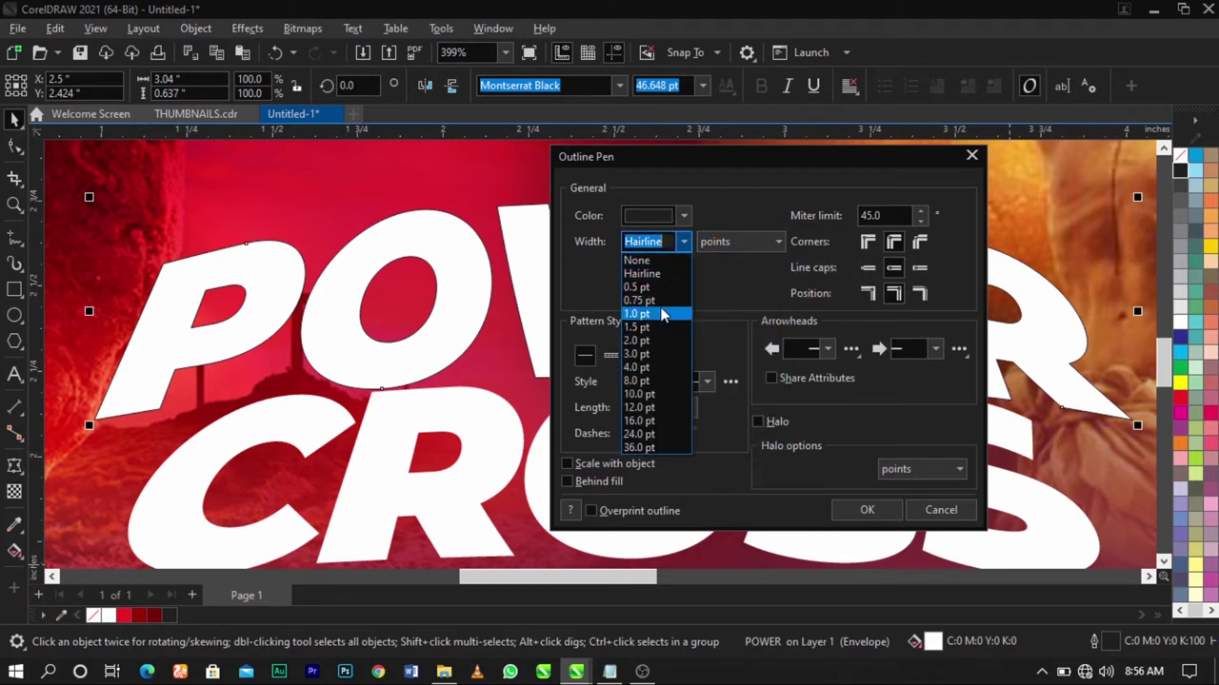
click(651, 355)
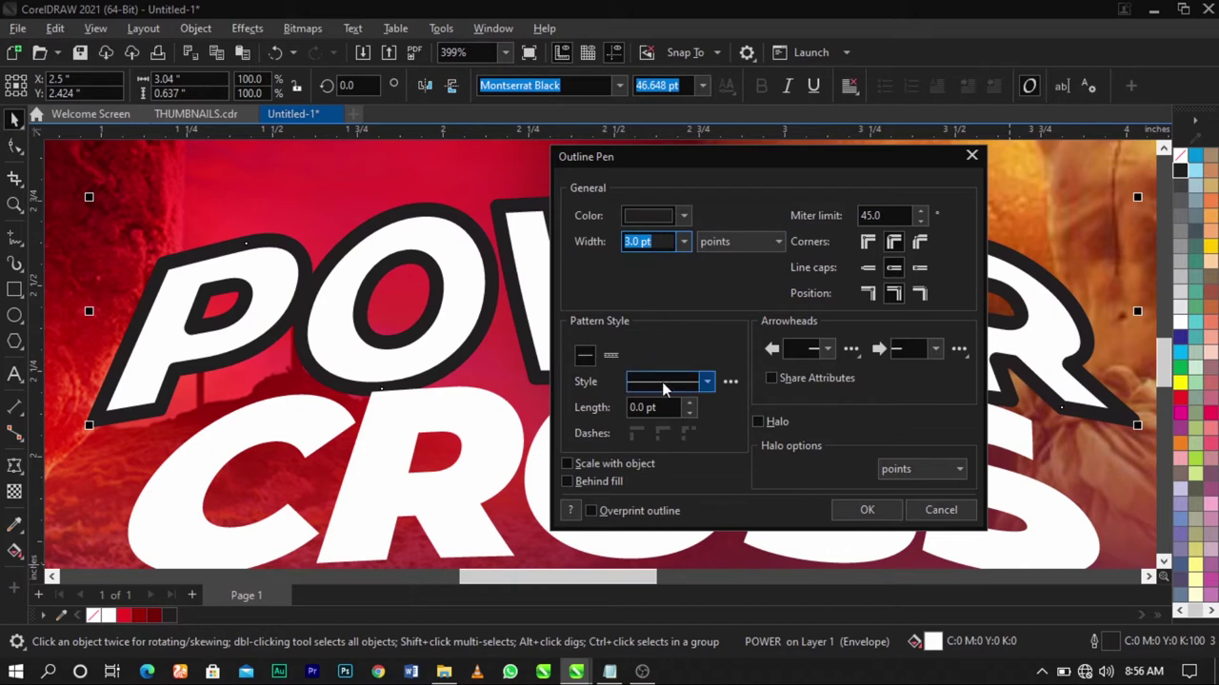
click(573, 484)
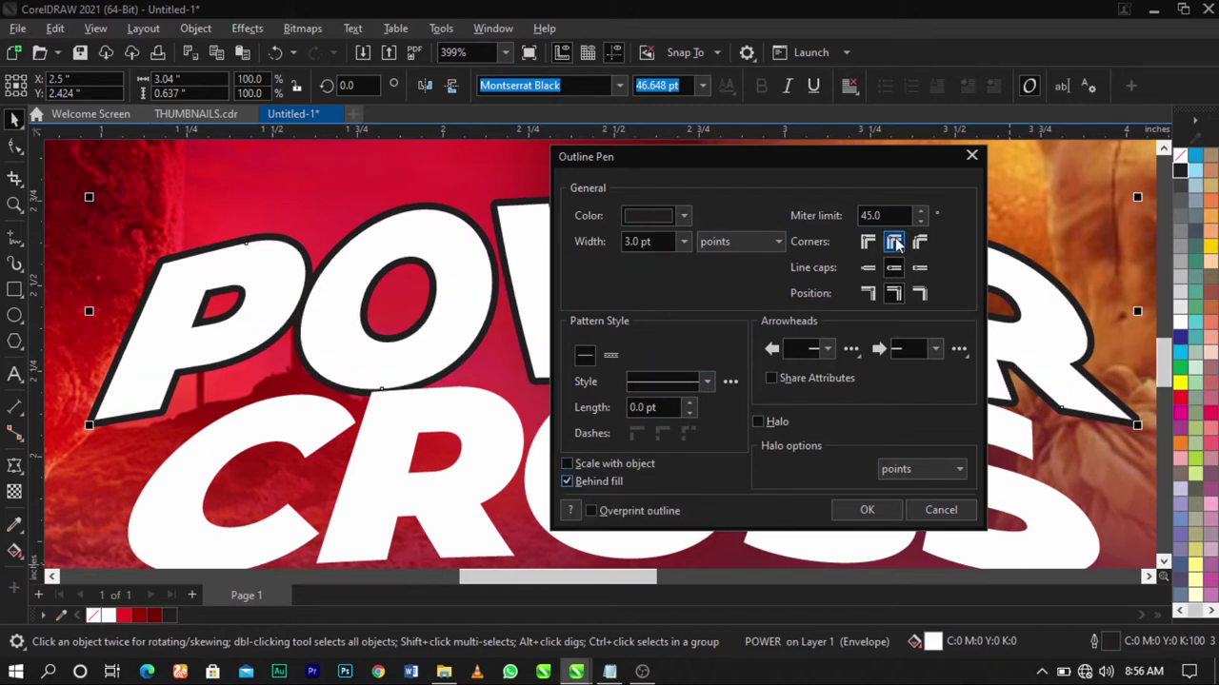
click(864, 510)
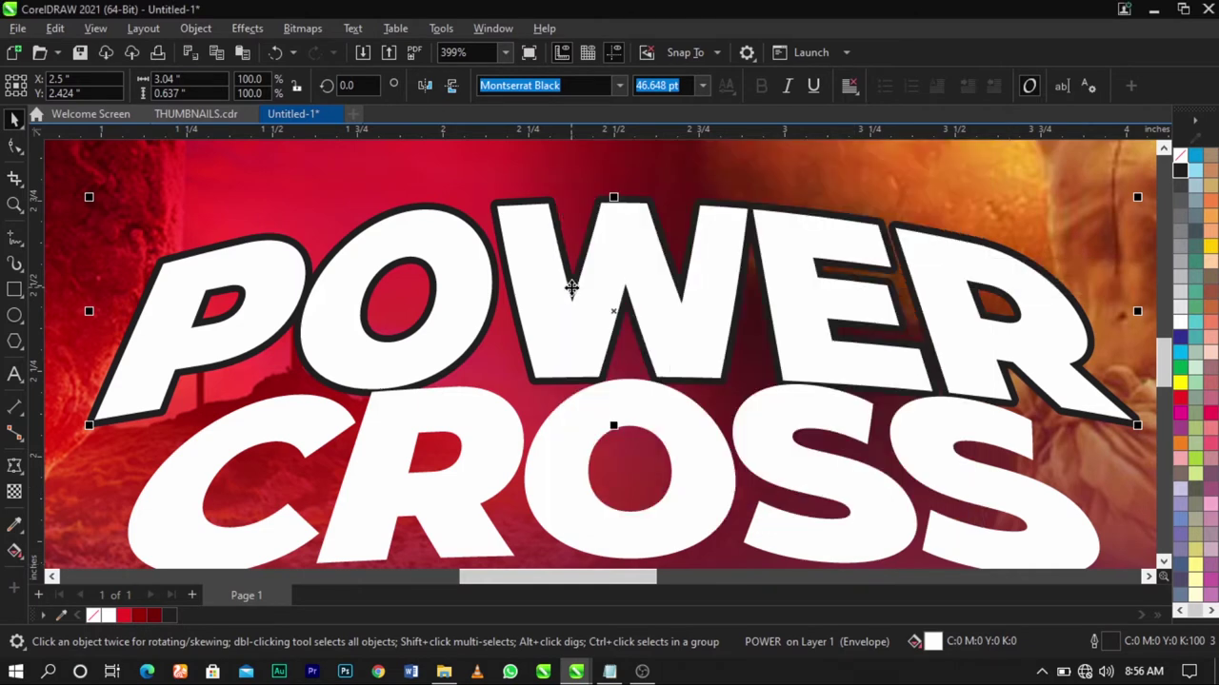
Give the word "CROSS" a black outline
click(579, 479)
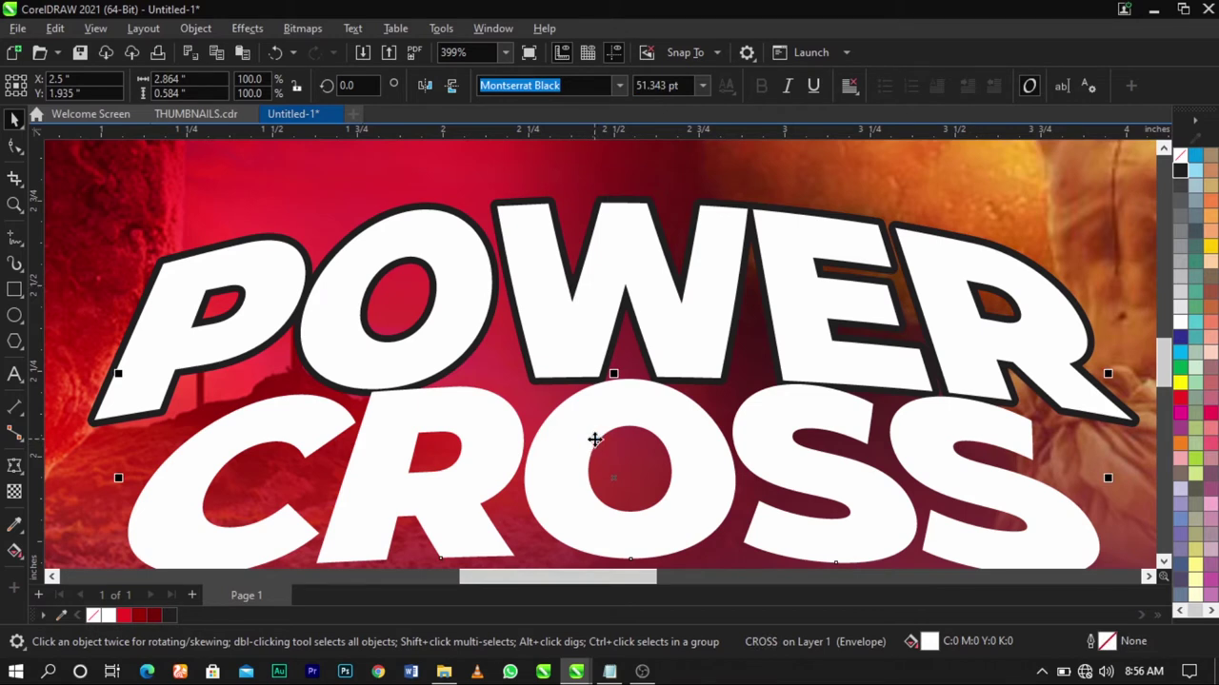
right_click(1183, 188)
click(1149, 190)
click(772, 444)
scroll(600, 400, down, 2)
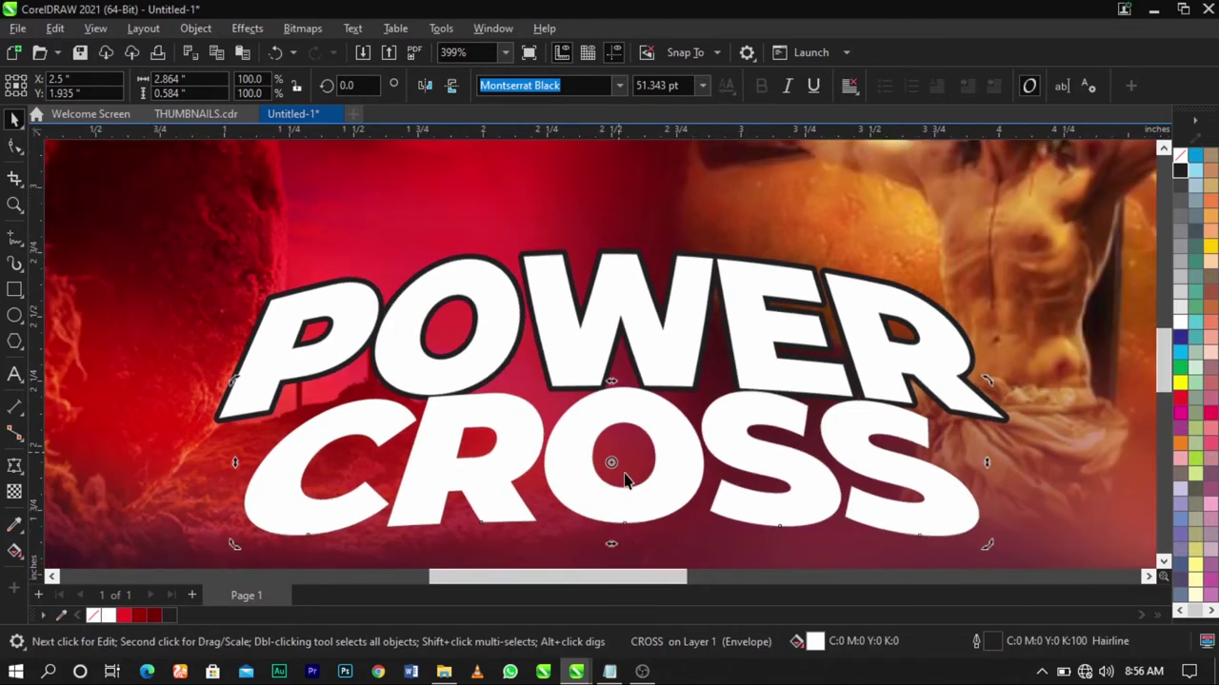
click(677, 501)
scroll(682, 517, down, 1)
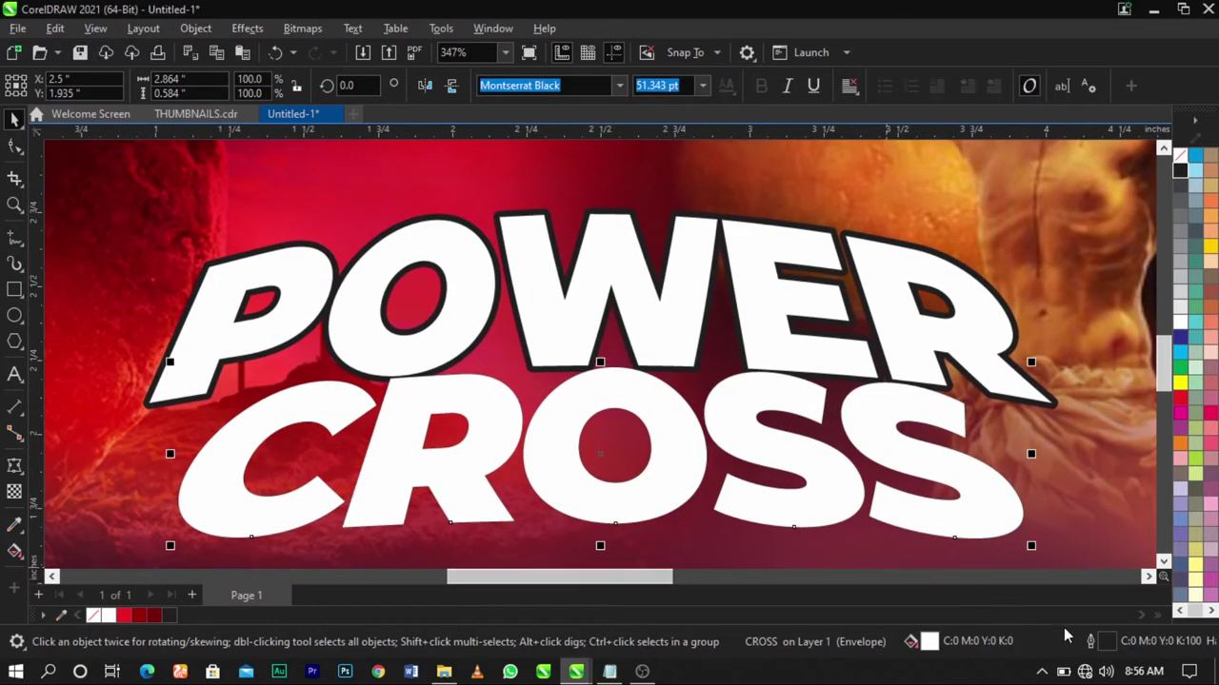
Set the outline width of "CROSS" to 3.0 pt
key(F12)
click(525, 231)
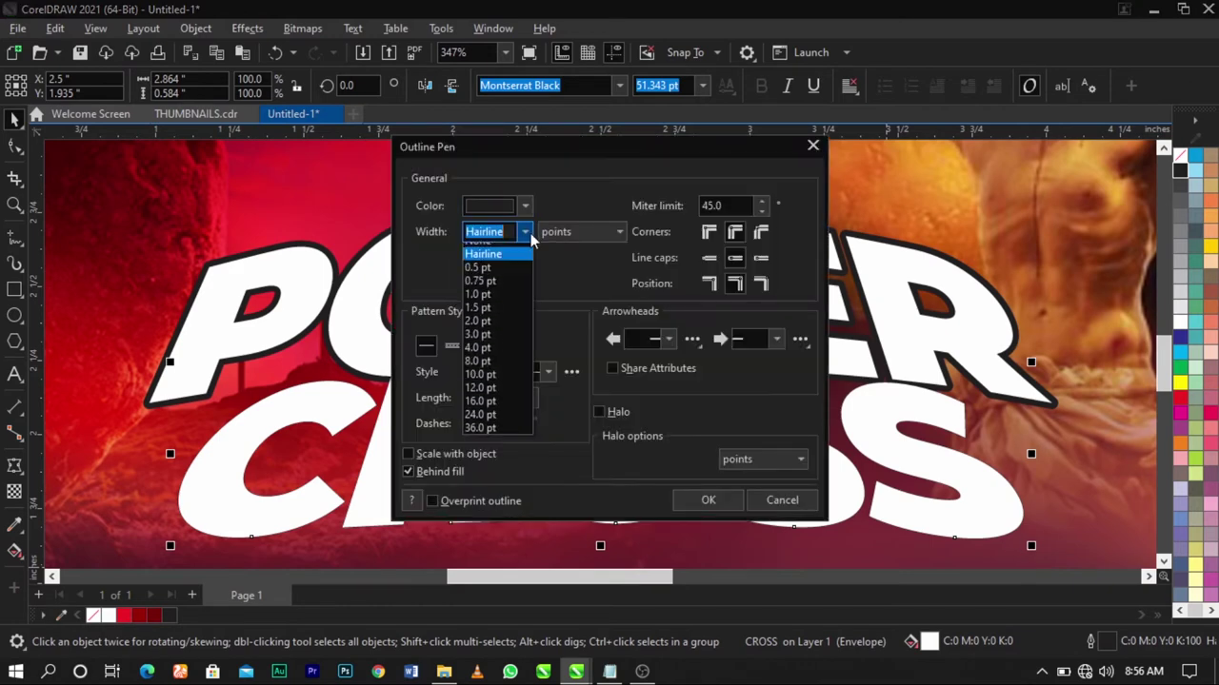
click(506, 343)
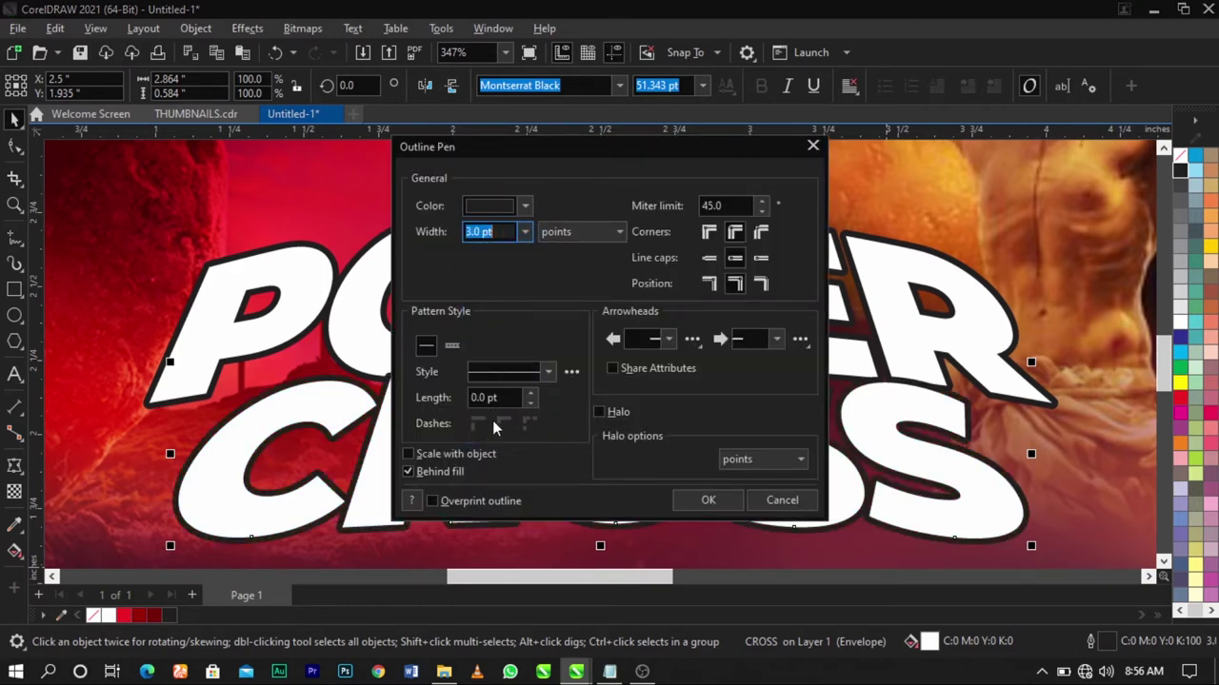
click(708, 499)
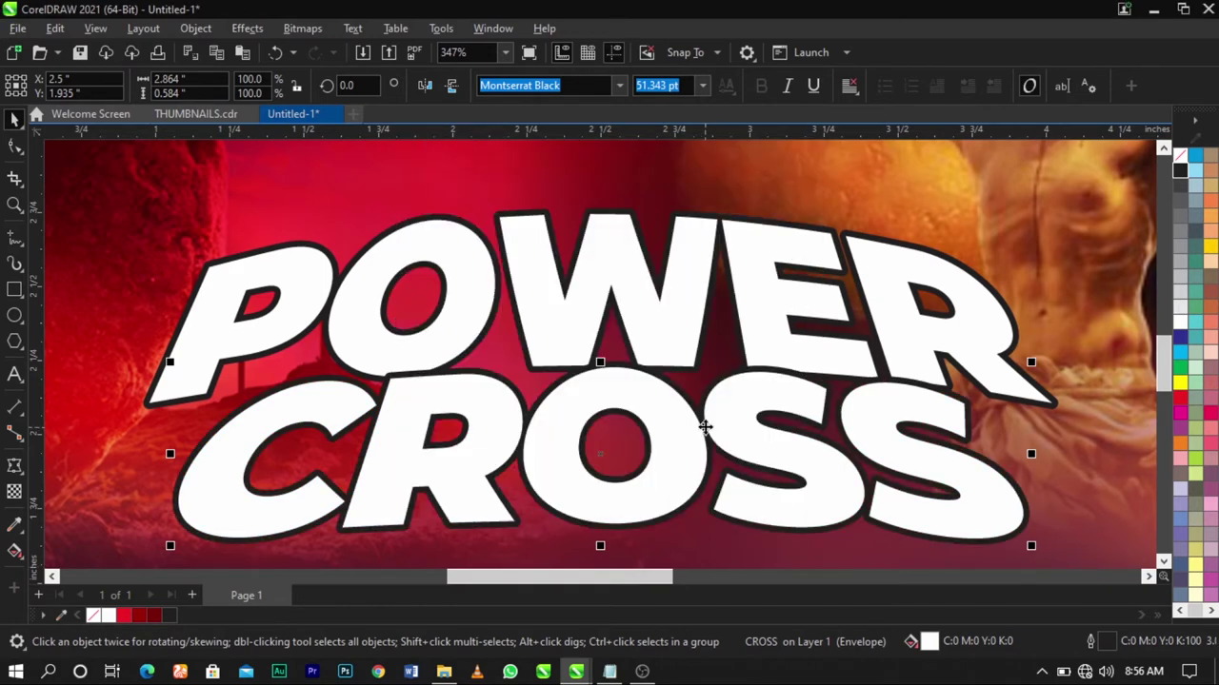
Move "CROSS" slightly down, away from "POWER", to a Y position of about 1.899 inches
scroll(644, 406, up, 1)
drag(604, 371, 605, 386)
click(604, 387)
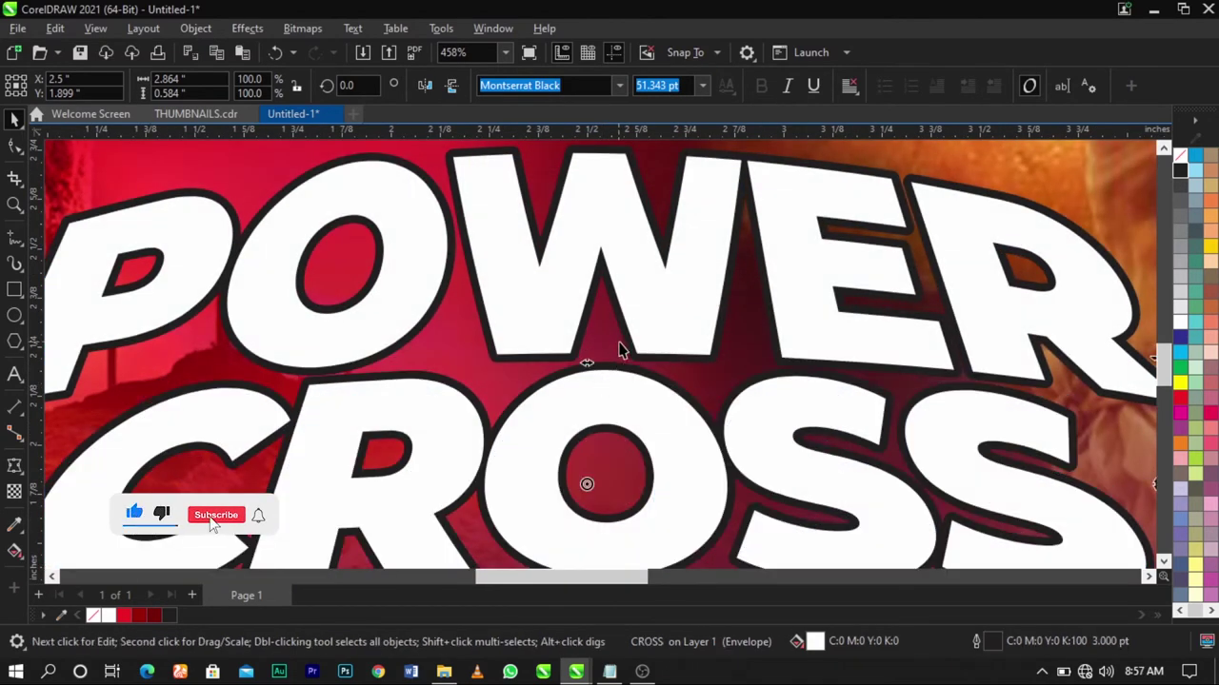
shift+click(645, 327)
scroll(627, 285, down, 1)
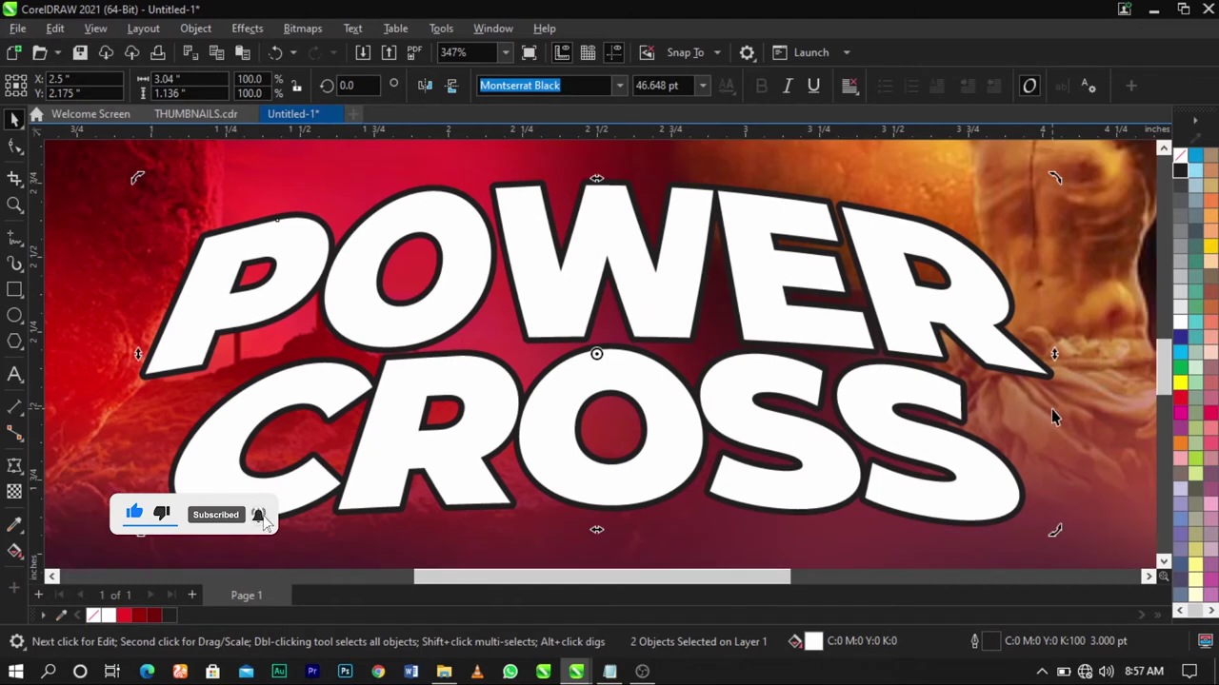
Convert the outline of "POWER" to a separate object
click(267, 284)
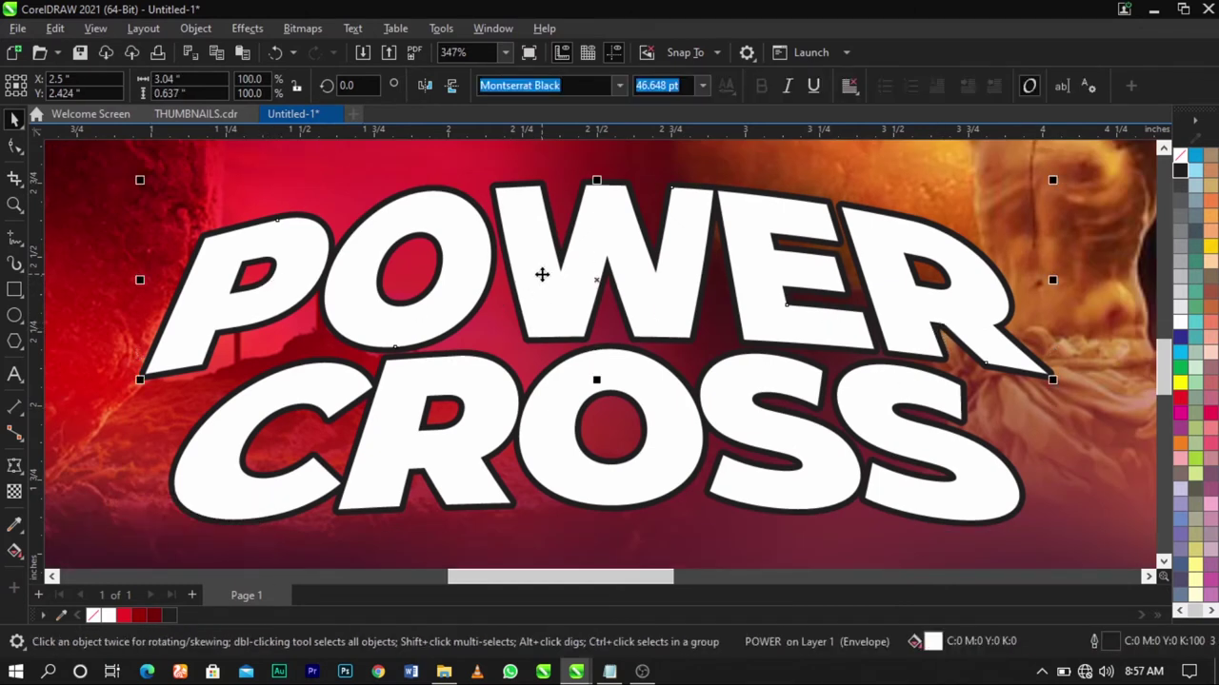
click(197, 28)
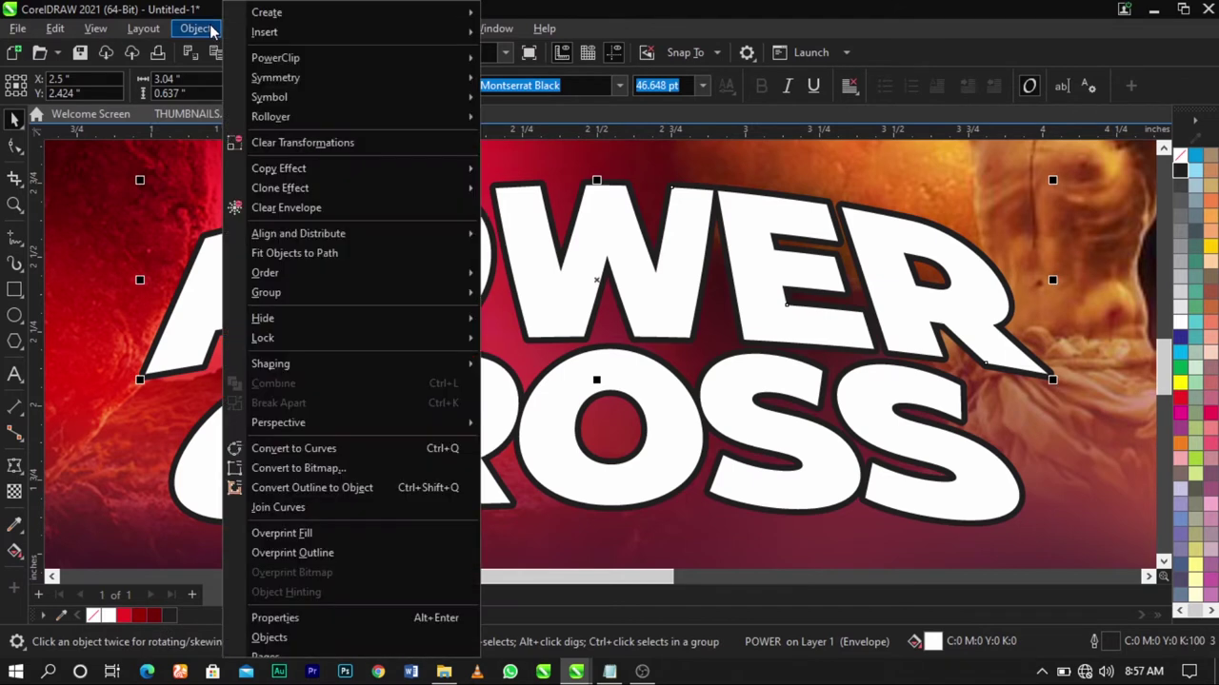
click(338, 490)
click(508, 332)
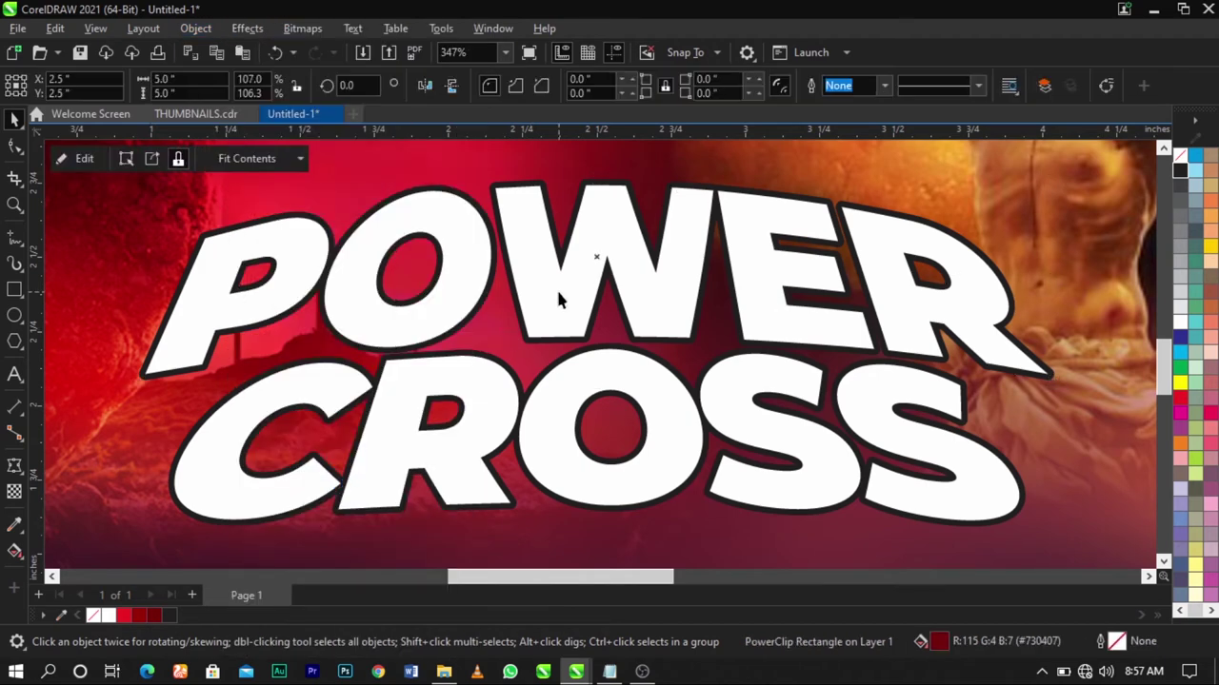
Pull the white letters and the detached outline of "POWER" apart, and undo both moves
drag(547, 282, 733, 309)
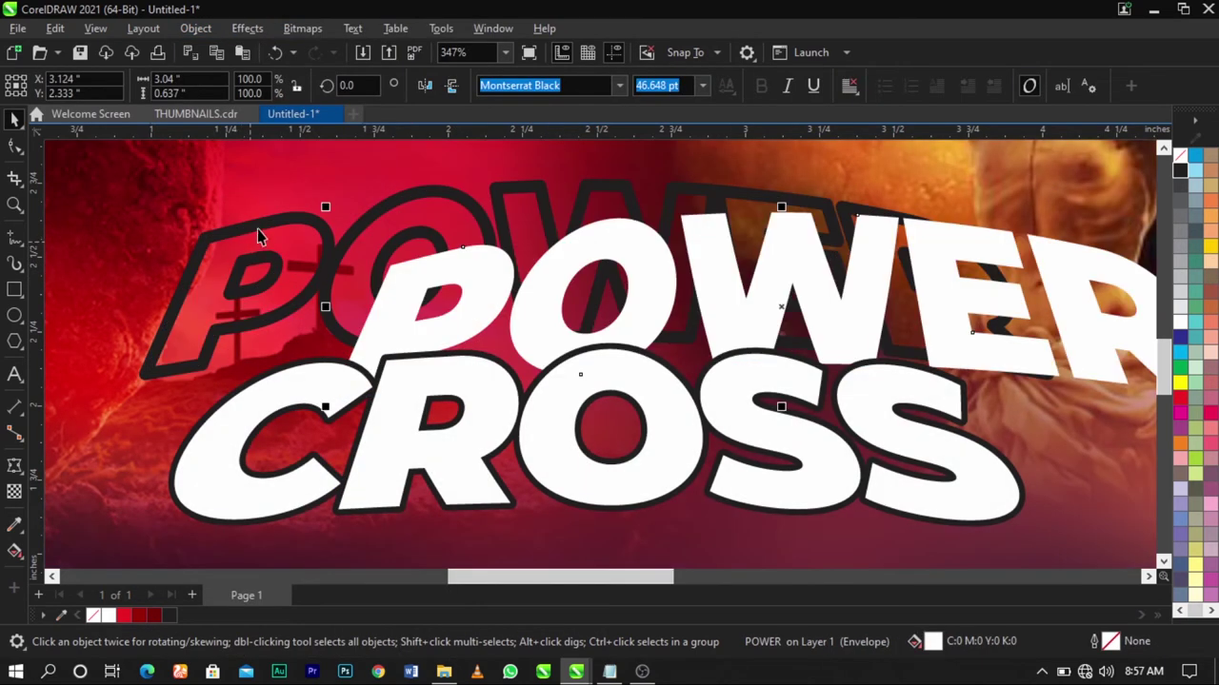
drag(262, 227, 137, 195)
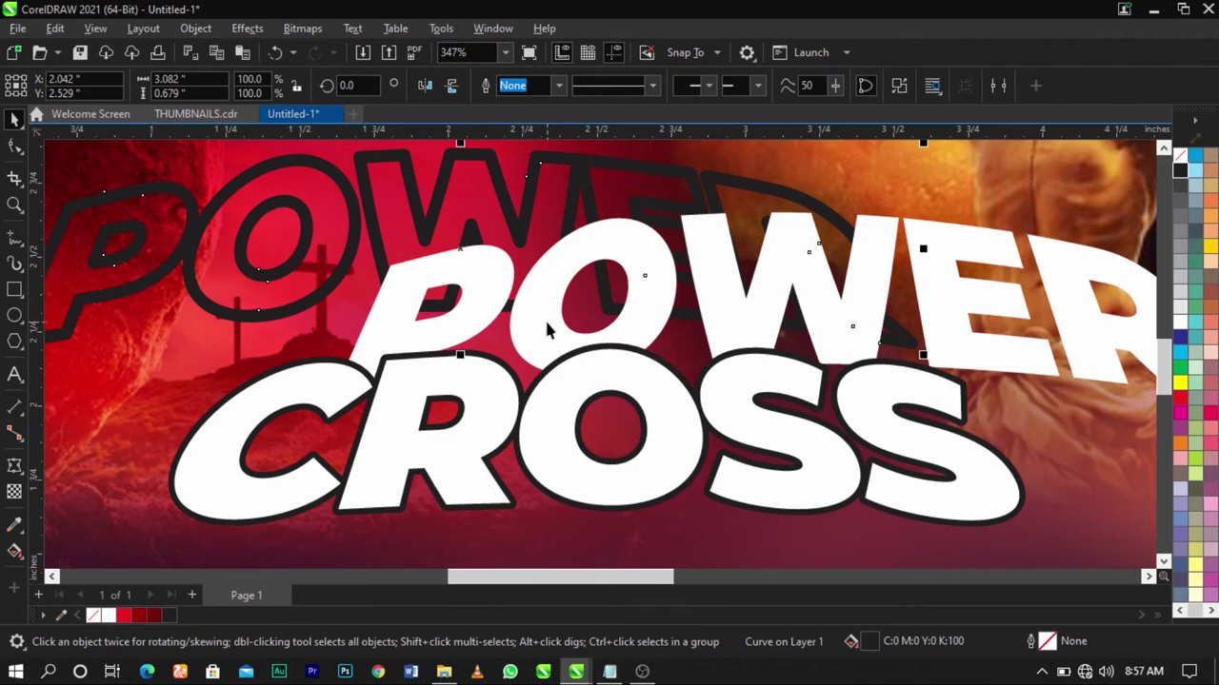
click(548, 322)
key(ctrl+z)
key(ctrl+z)
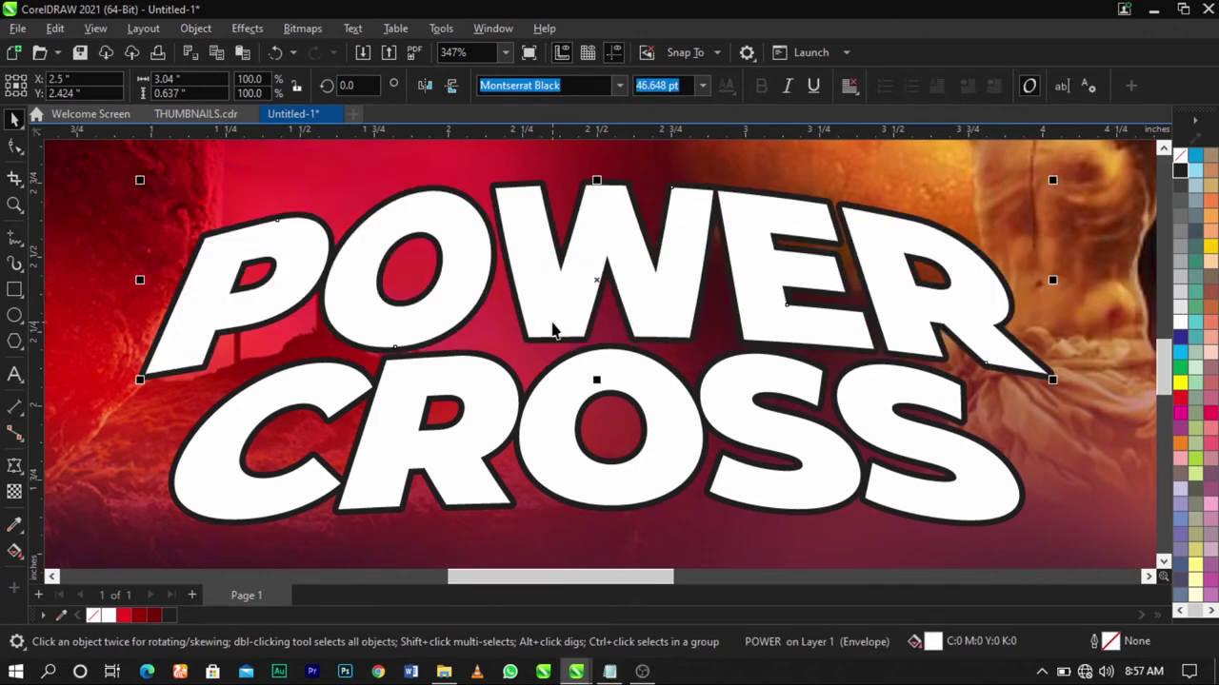
Convert the outline of "CROSS" to a separate object
click(643, 521)
click(660, 454)
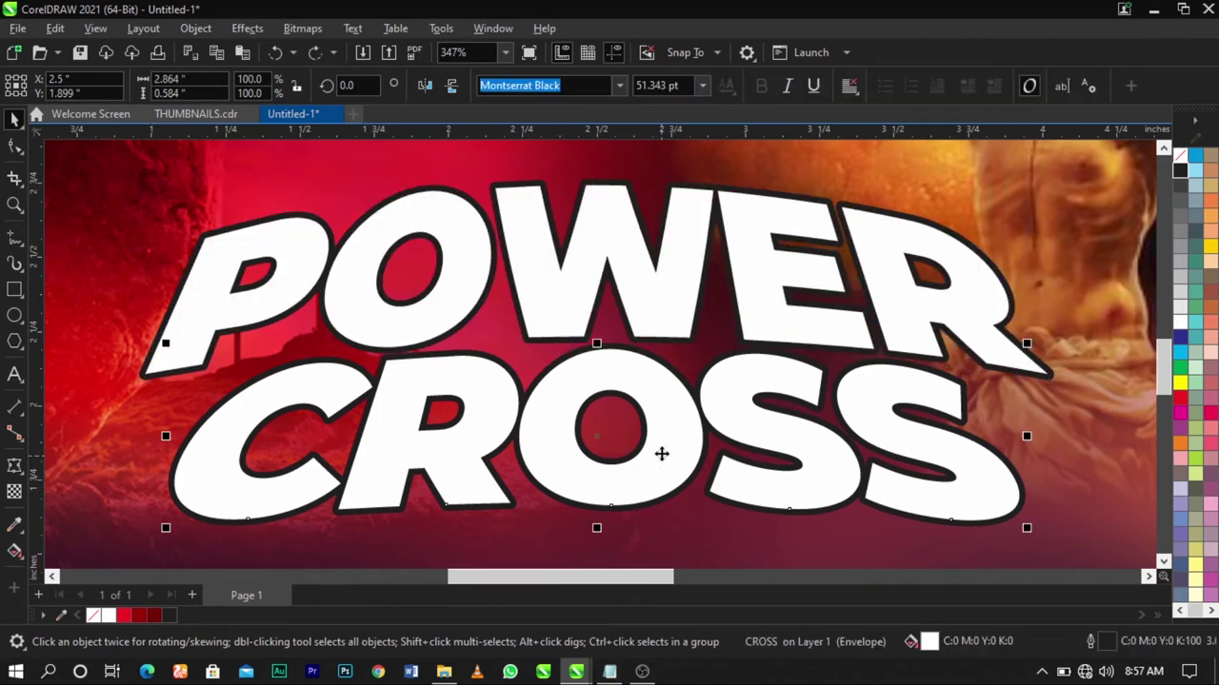
click(191, 28)
click(286, 487)
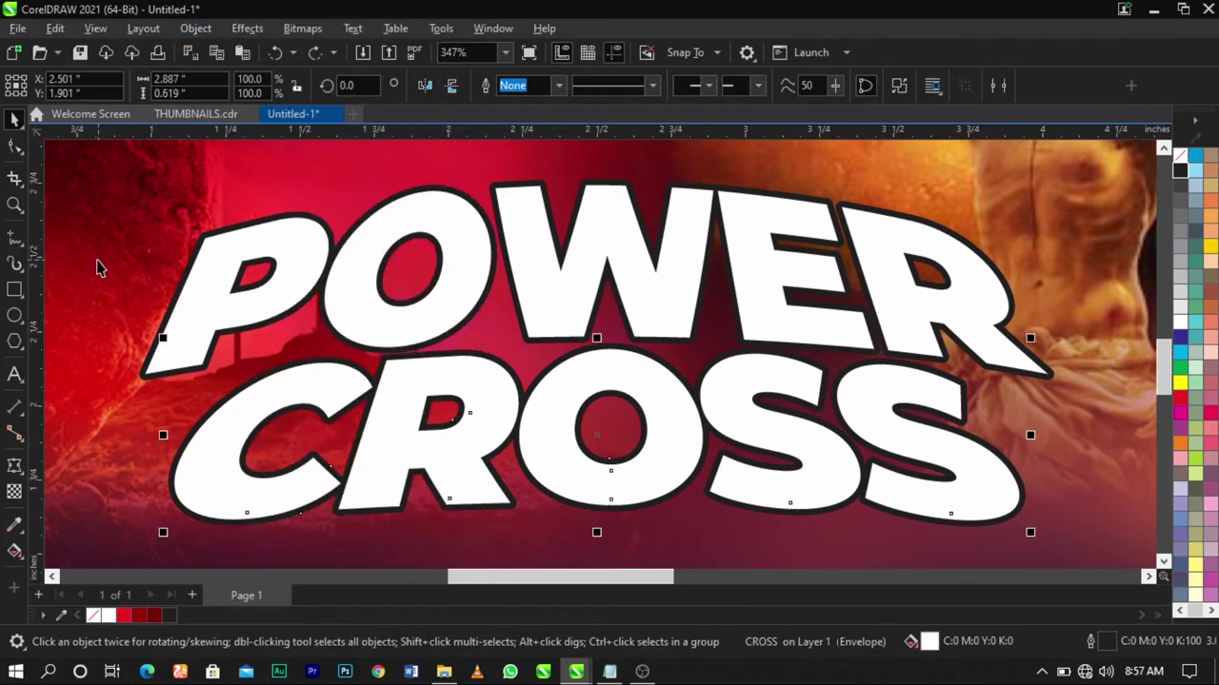
click(566, 492)
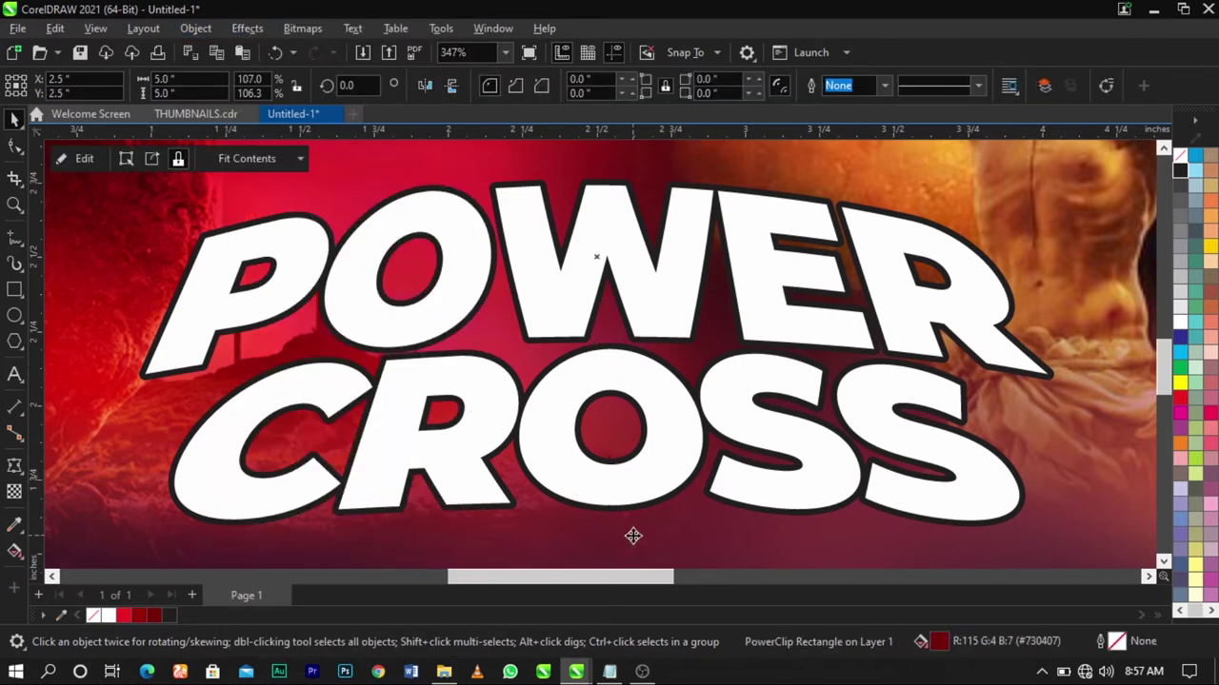
click(625, 492)
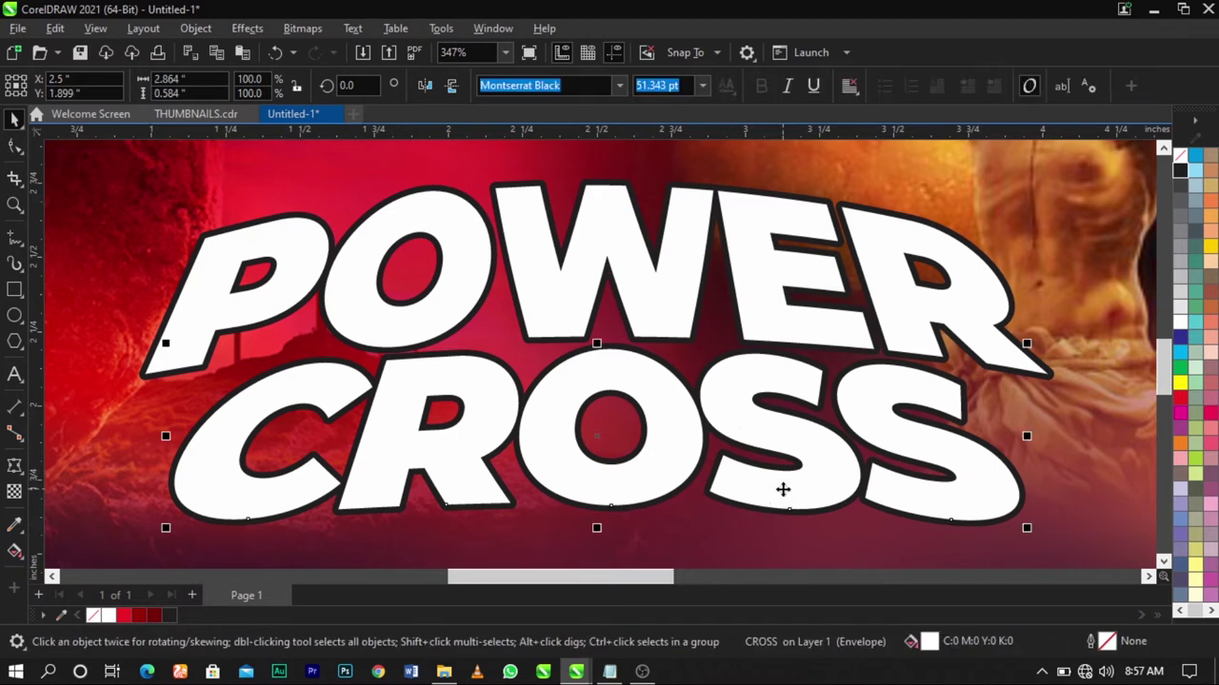
Apply a linear black-to-white fountain fill across the outline object of "POWER" from P to R, and shift it up to the letters' middle
click(541, 319)
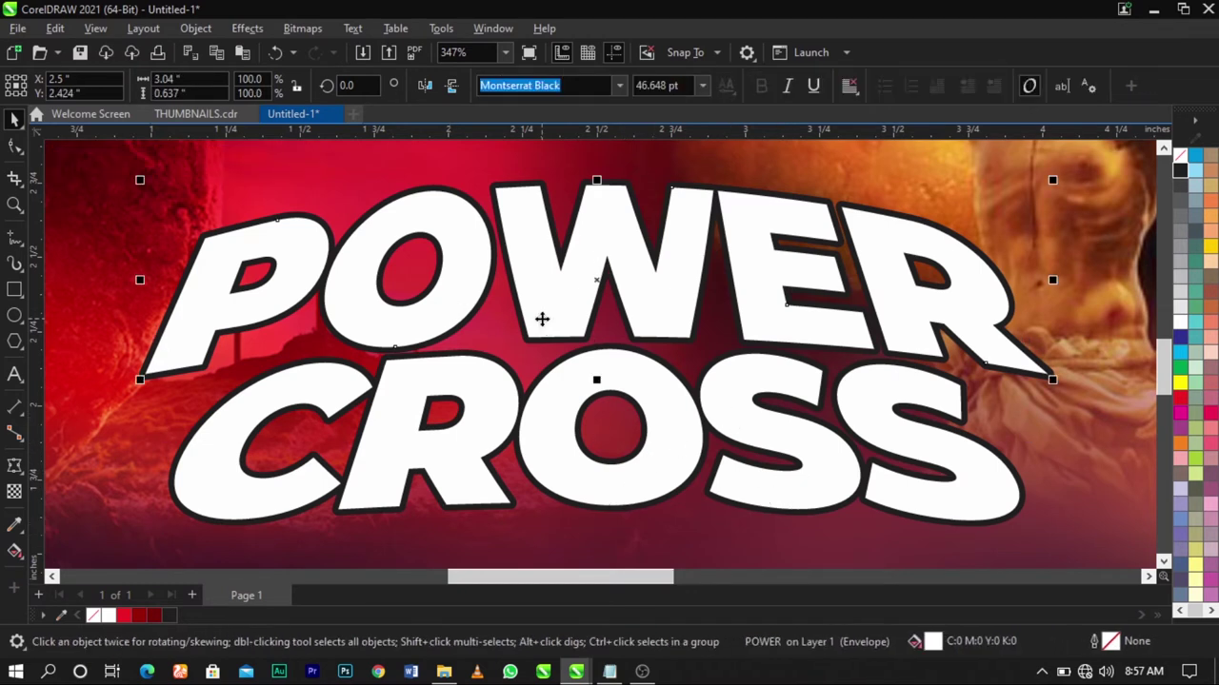
click(141, 402)
click(183, 346)
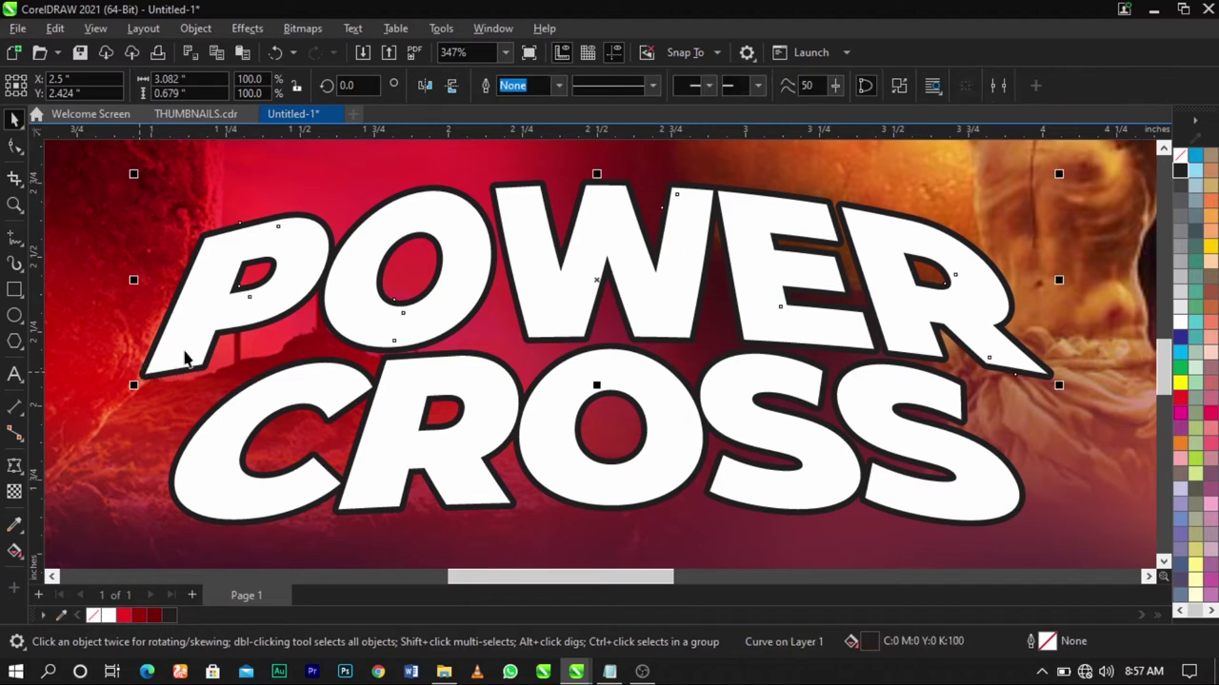
click(15, 552)
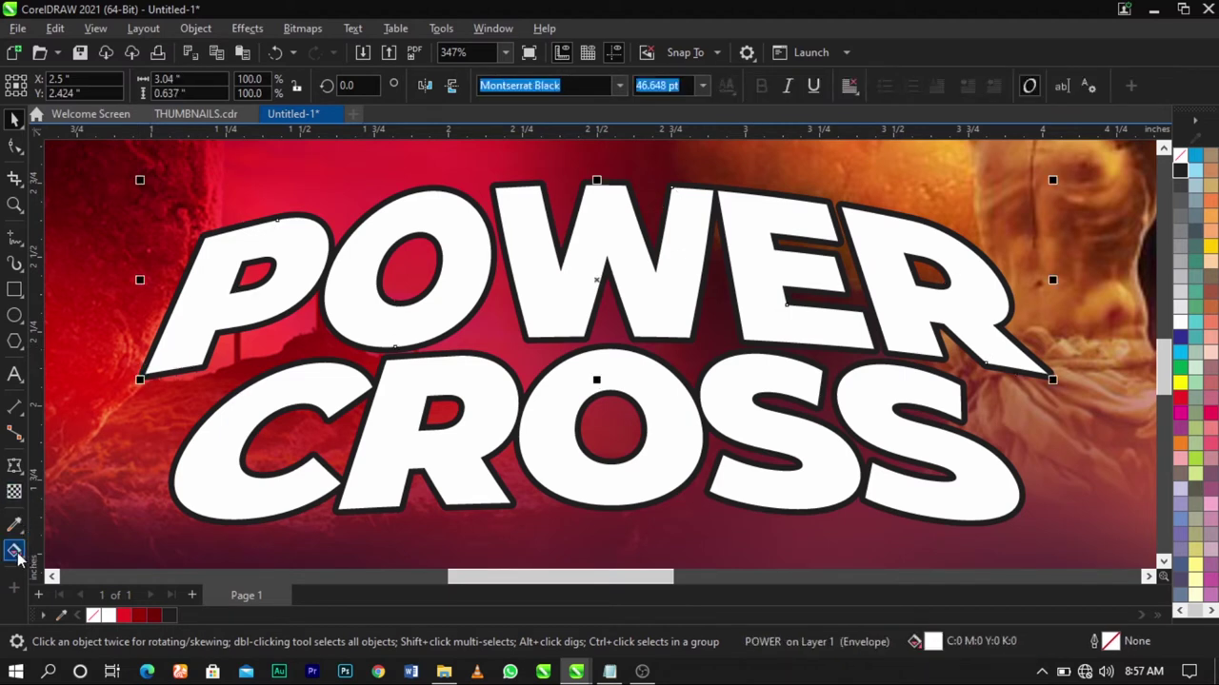
drag(152, 344, 1021, 350)
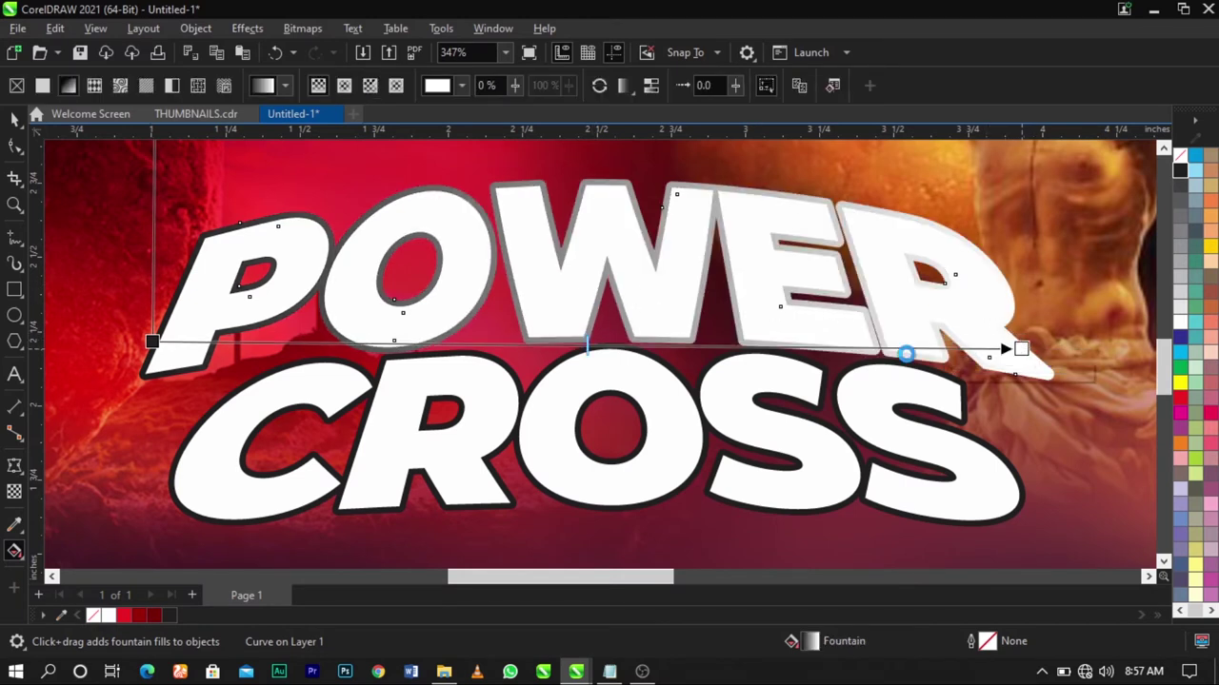
drag(660, 349, 652, 304)
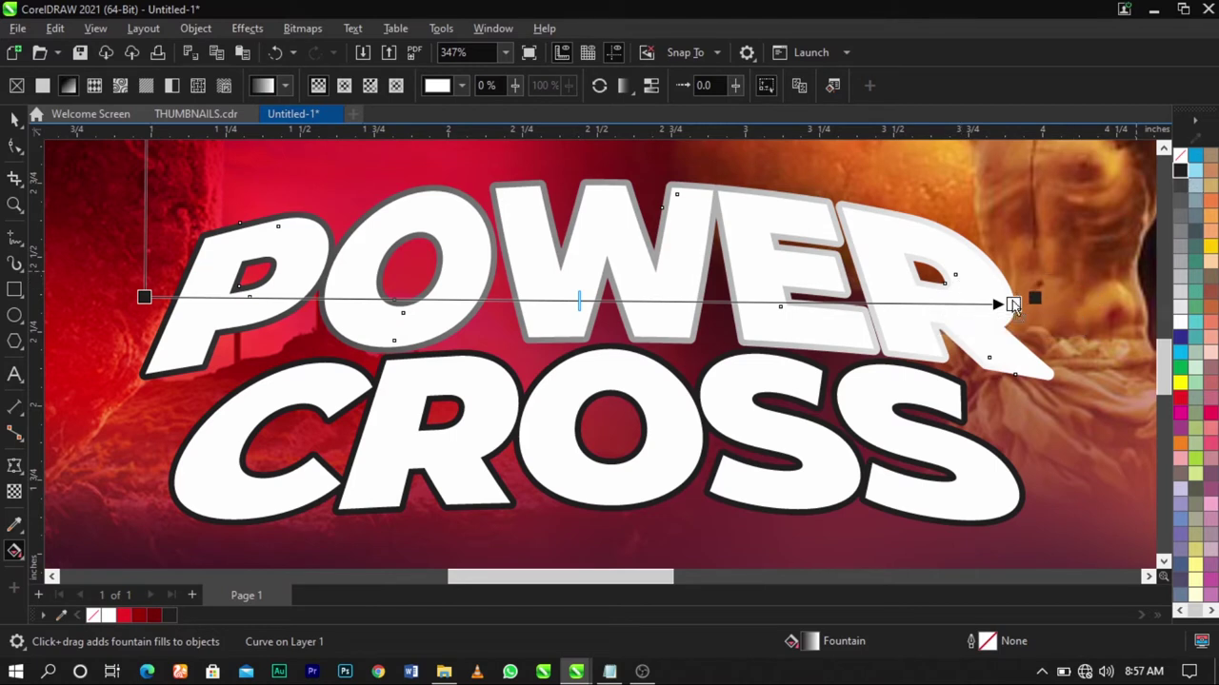
Set the "POWER" outline gradient's R end to black, and add grey between E and R, black beside W and O, light grey on W and P
drag(1013, 301, 1014, 301)
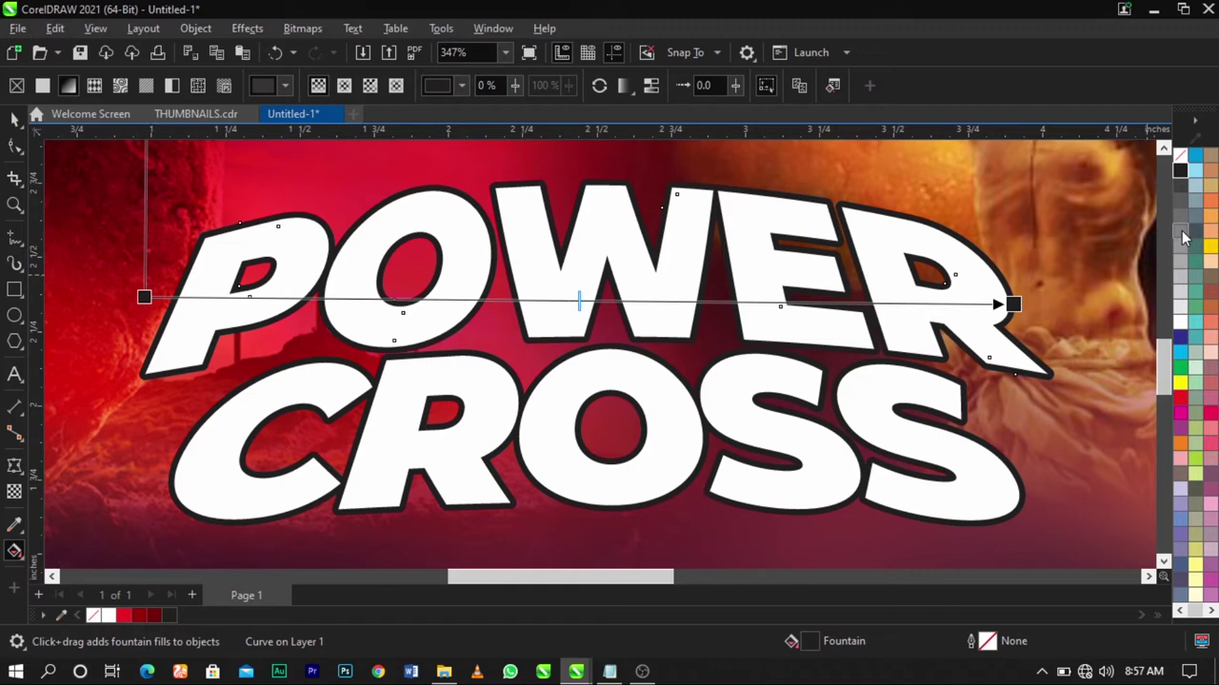
drag(874, 322, 874, 306)
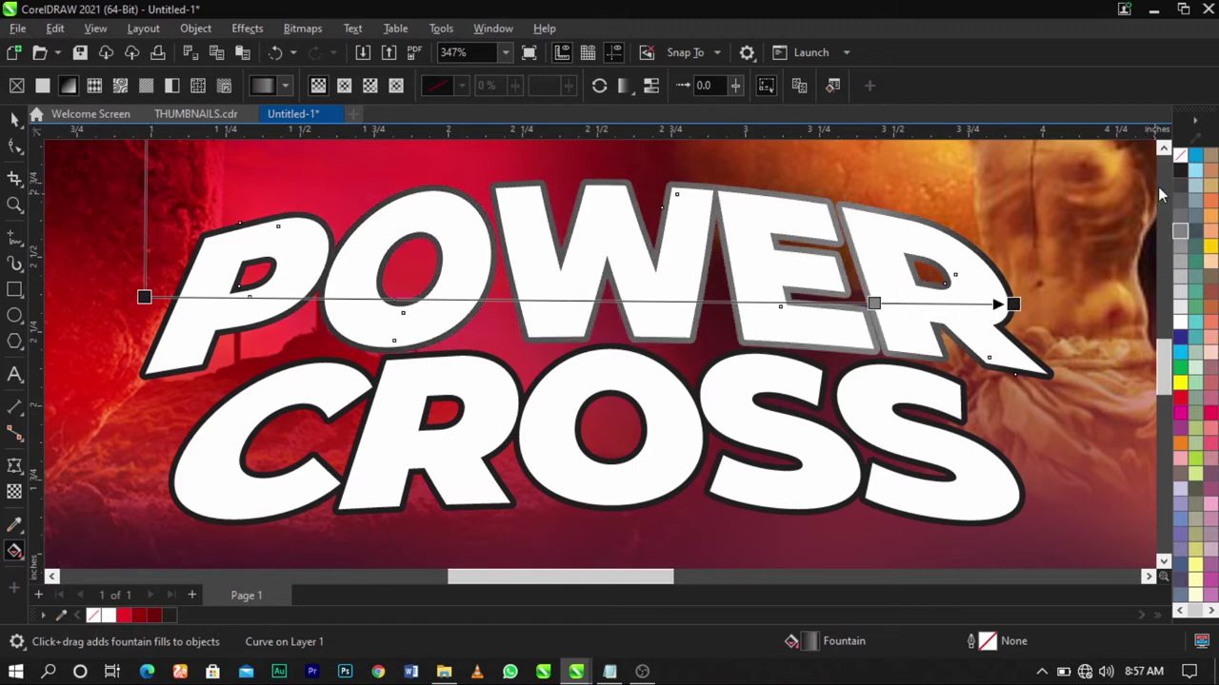
drag(1179, 171, 675, 303)
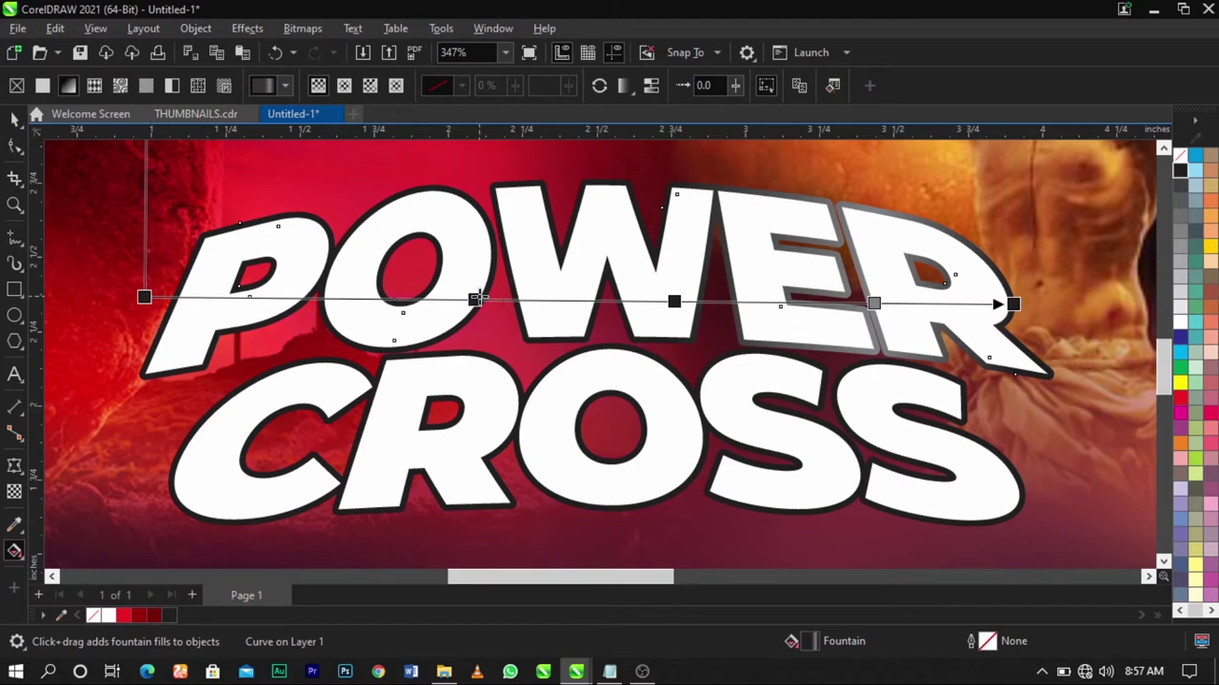
drag(1180, 297, 596, 301)
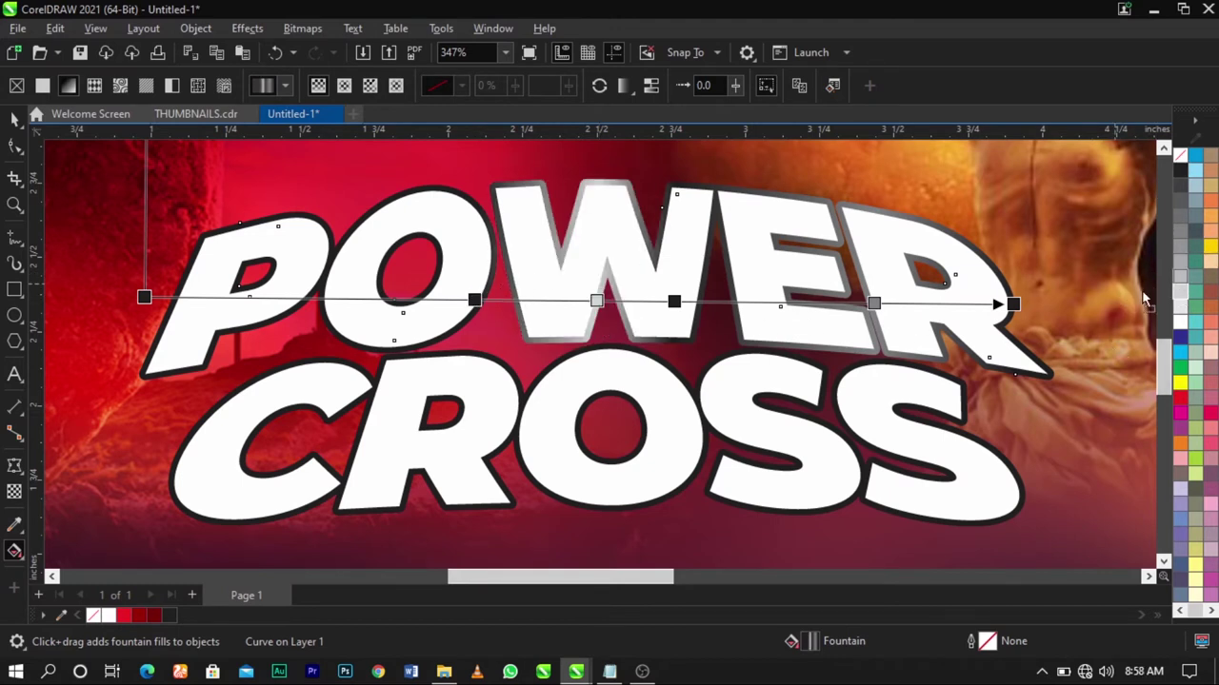
drag(1145, 300, 293, 298)
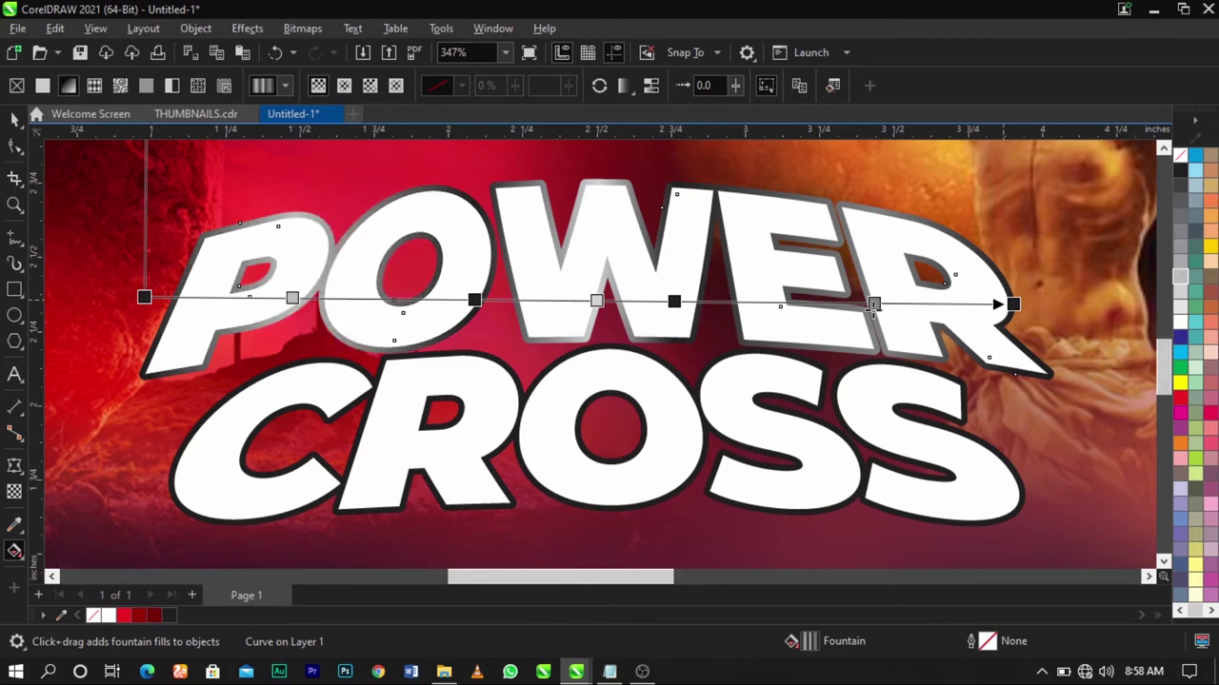
Add black, light grey and dark grey stops across the E, and dark and mid grey stops on the O, in the "POWER" outline gradient
drag(1176, 181, 805, 304)
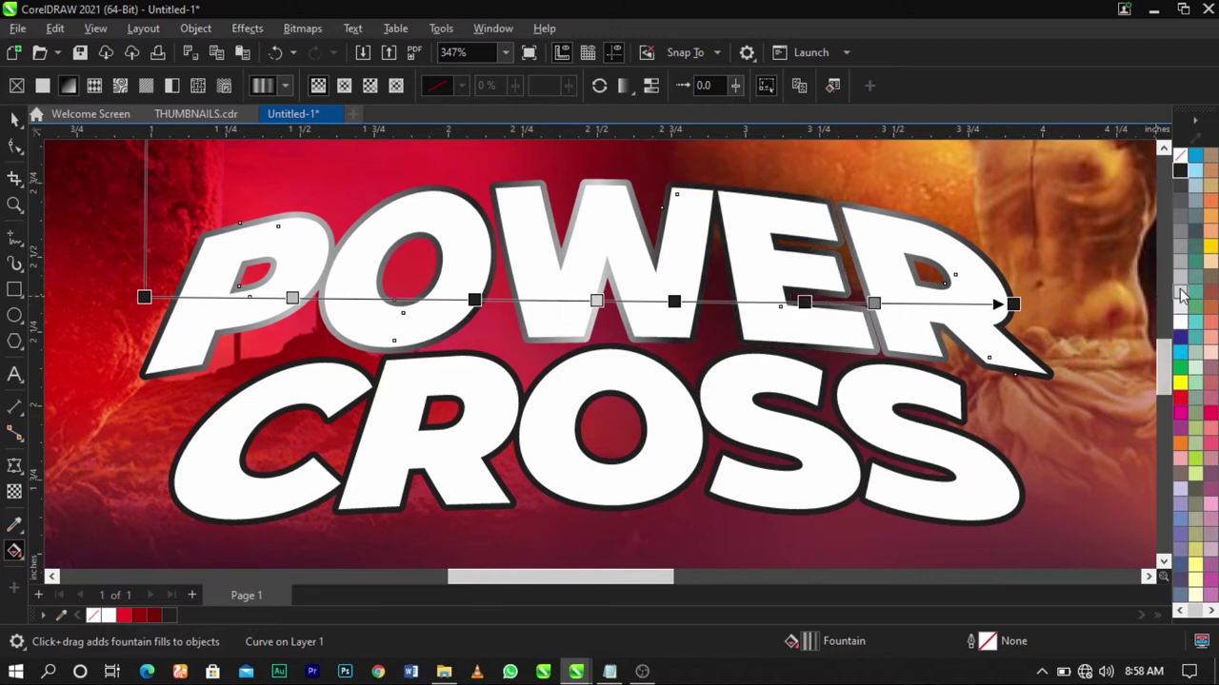
drag(678, 333, 727, 303)
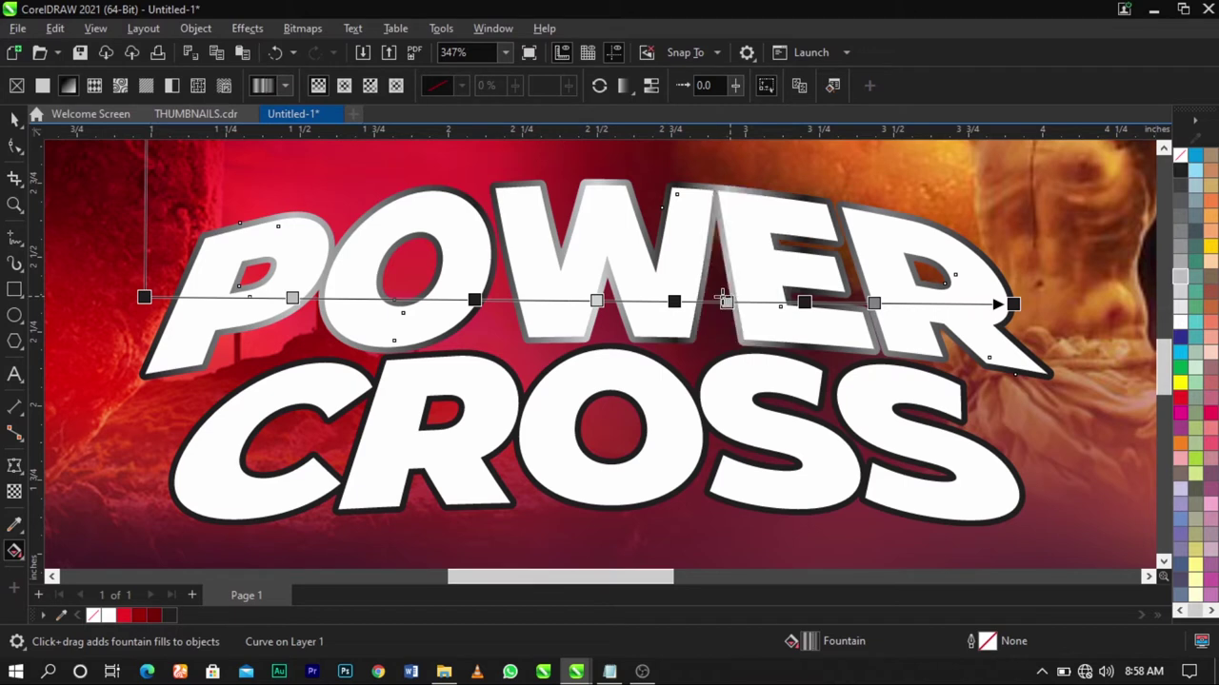
drag(895, 276, 752, 303)
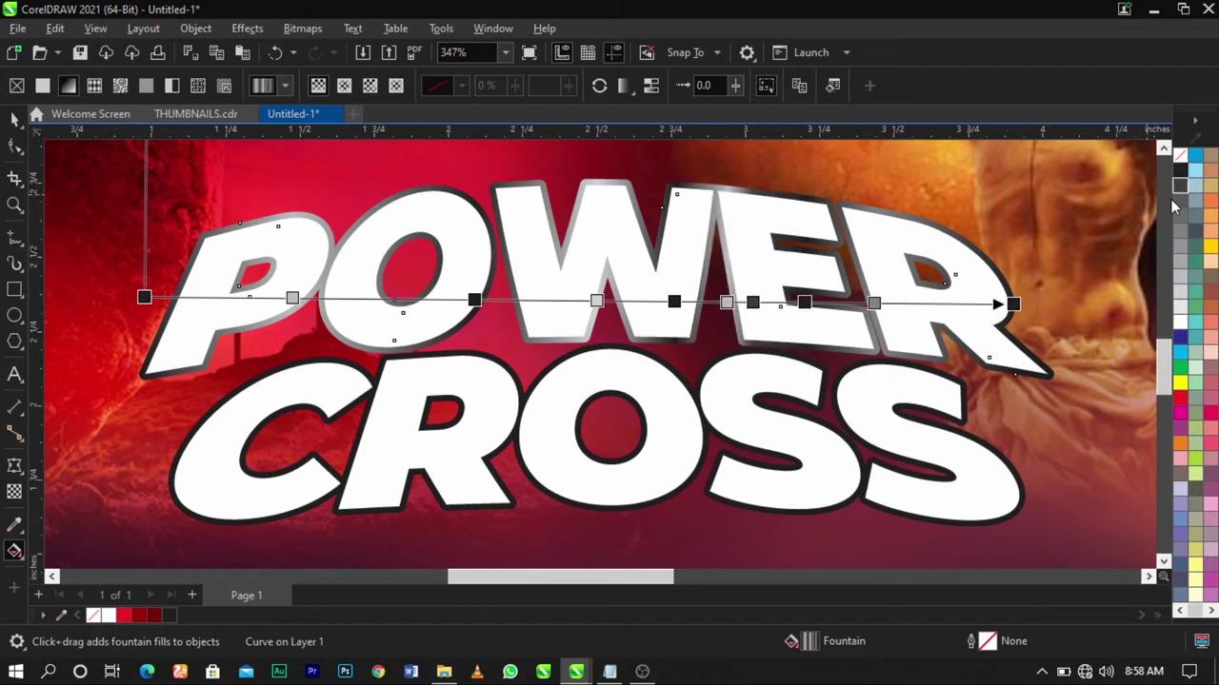
drag(1173, 207, 344, 298)
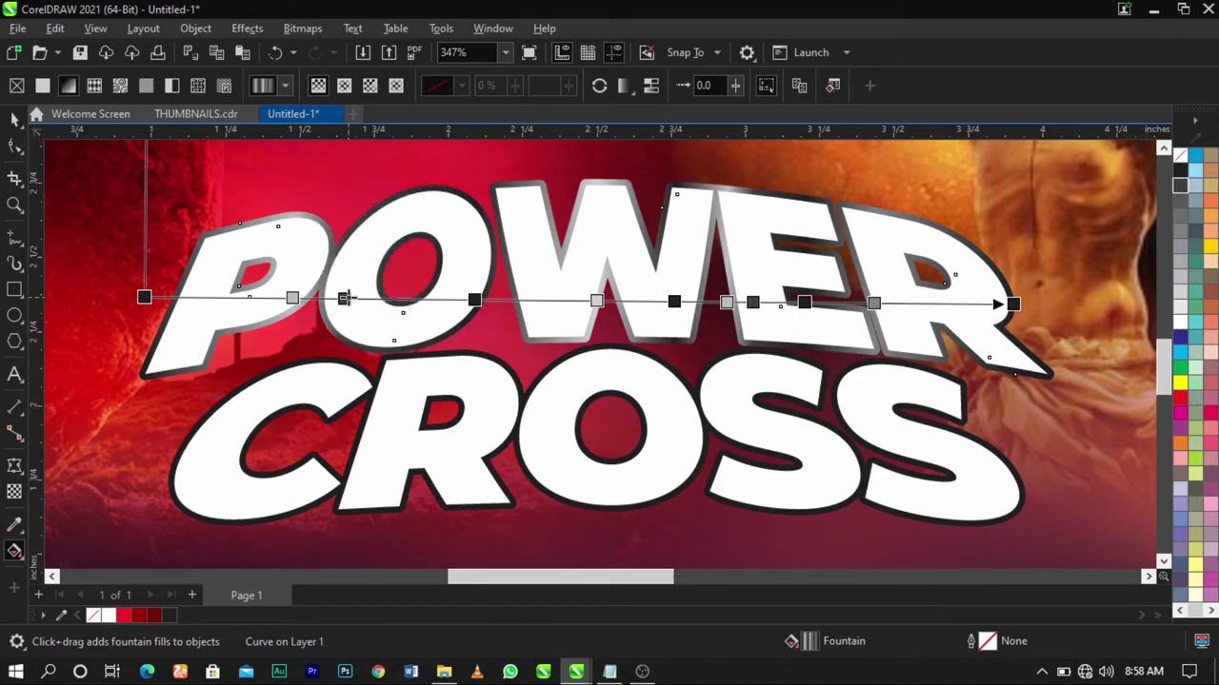
drag(1180, 252, 404, 299)
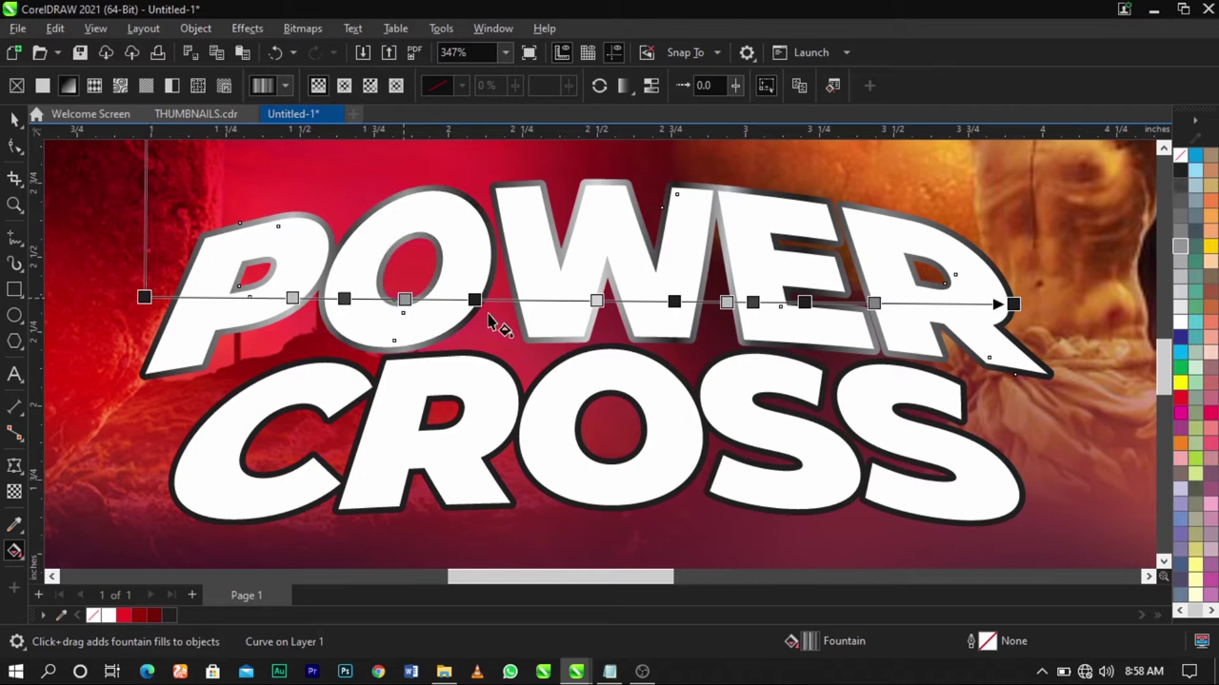
click(14, 118)
click(994, 435)
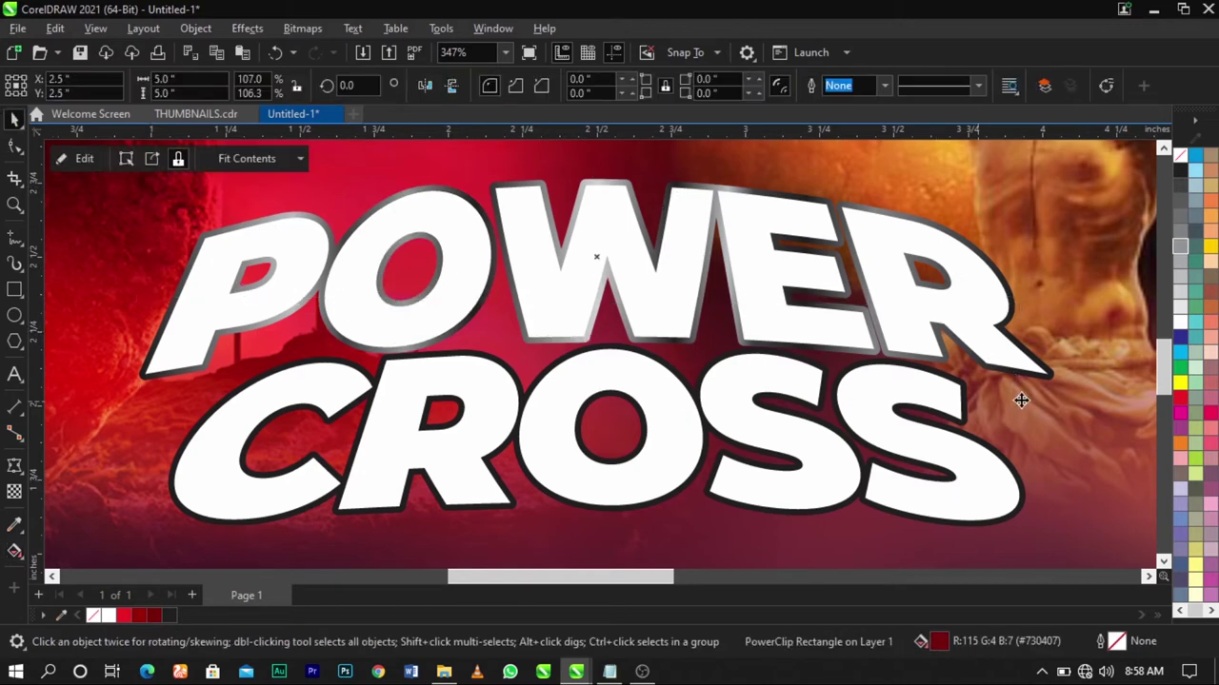
Copy the fountain fill of the "POWER" outline onto the "CROSS" outline, and undo the copied fill
scroll(1019, 400, up, 3)
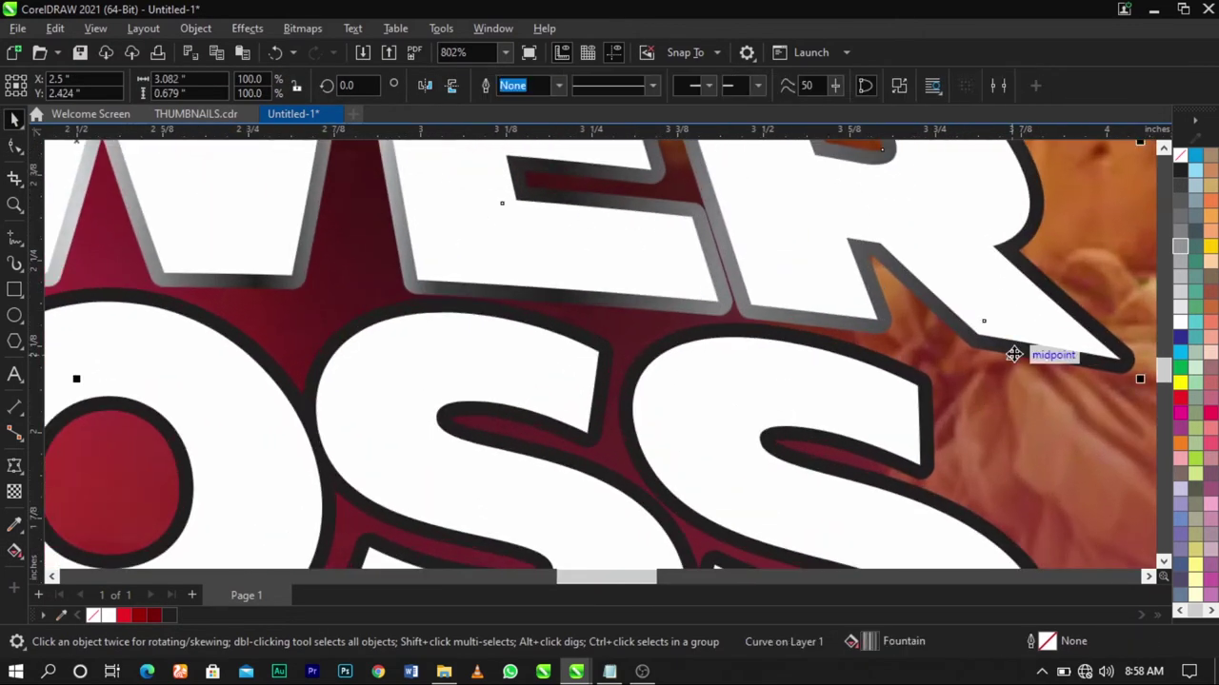
click(1014, 353)
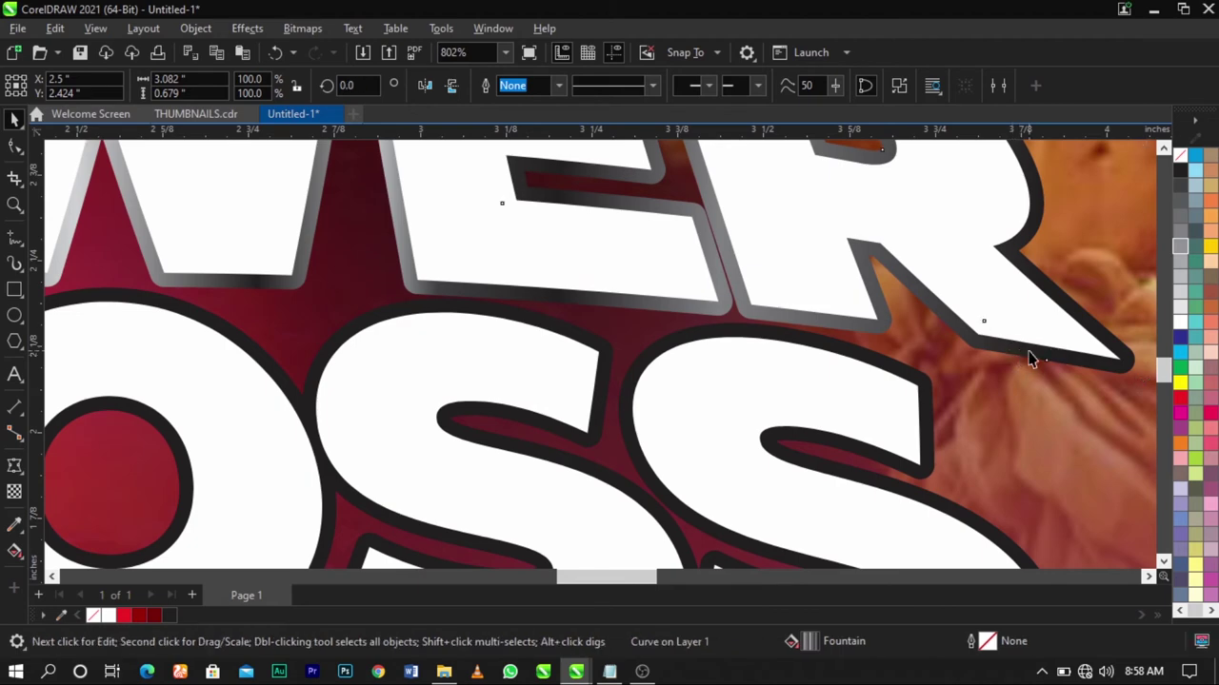
drag(1038, 360, 926, 404)
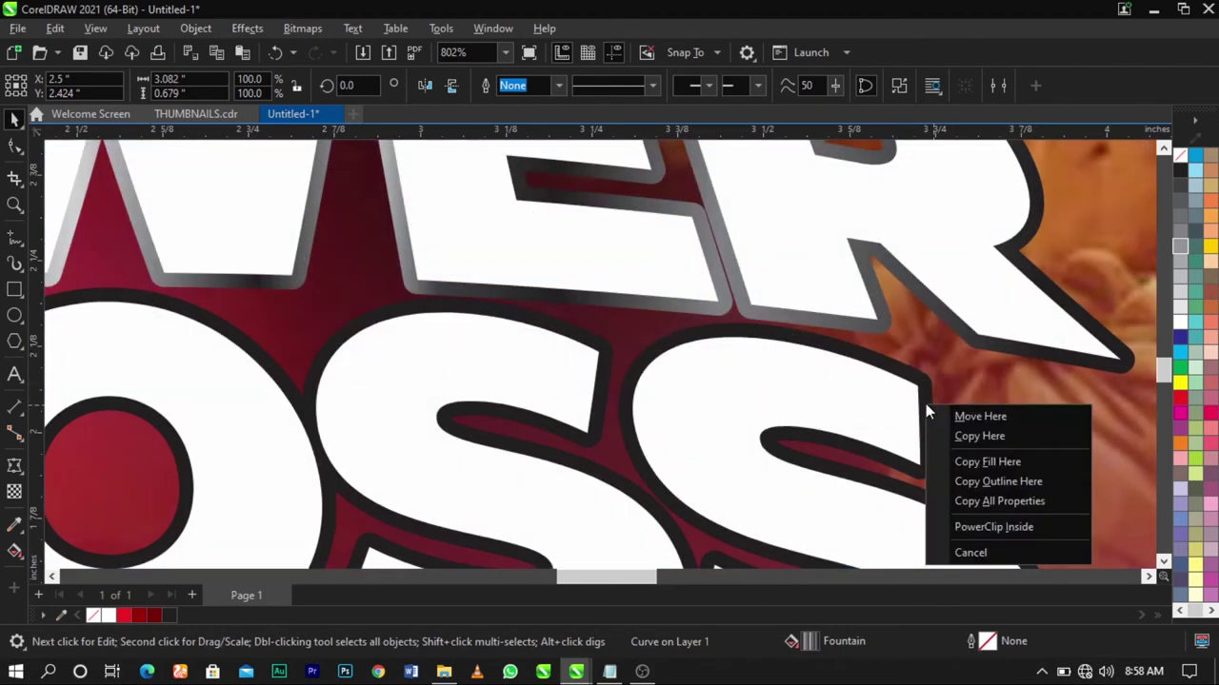
click(958, 463)
scroll(909, 341, left, 3)
scroll(909, 341, down, 4)
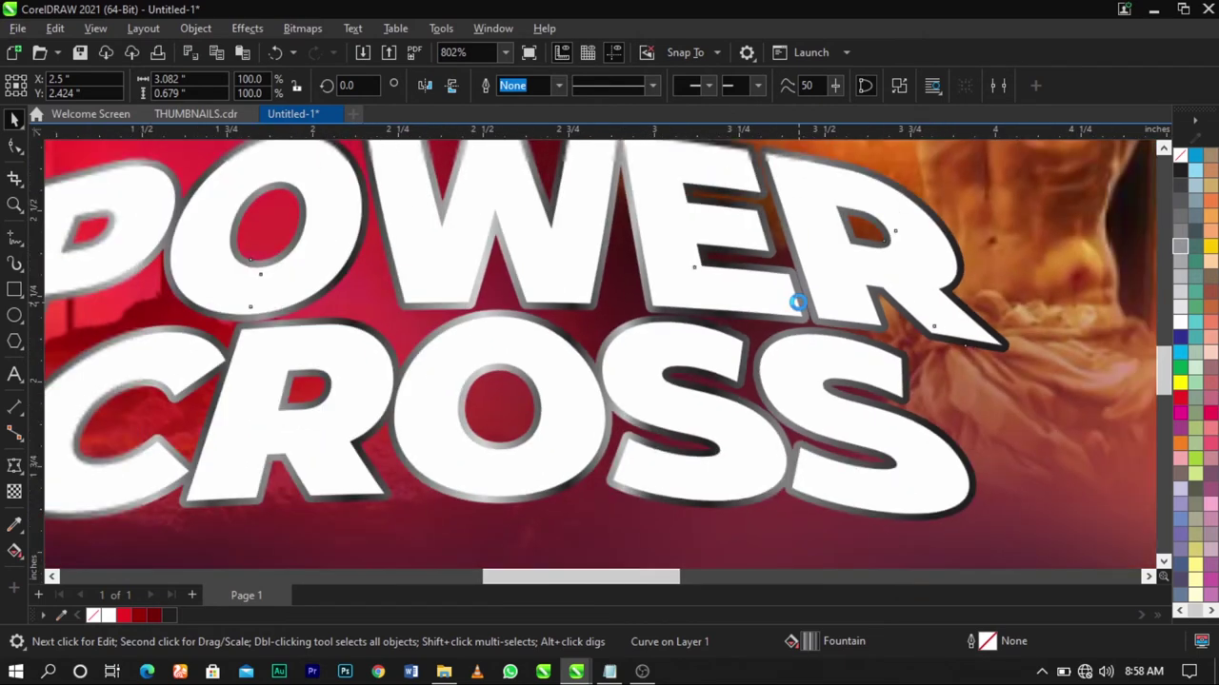
scroll(473, 403, up, 1)
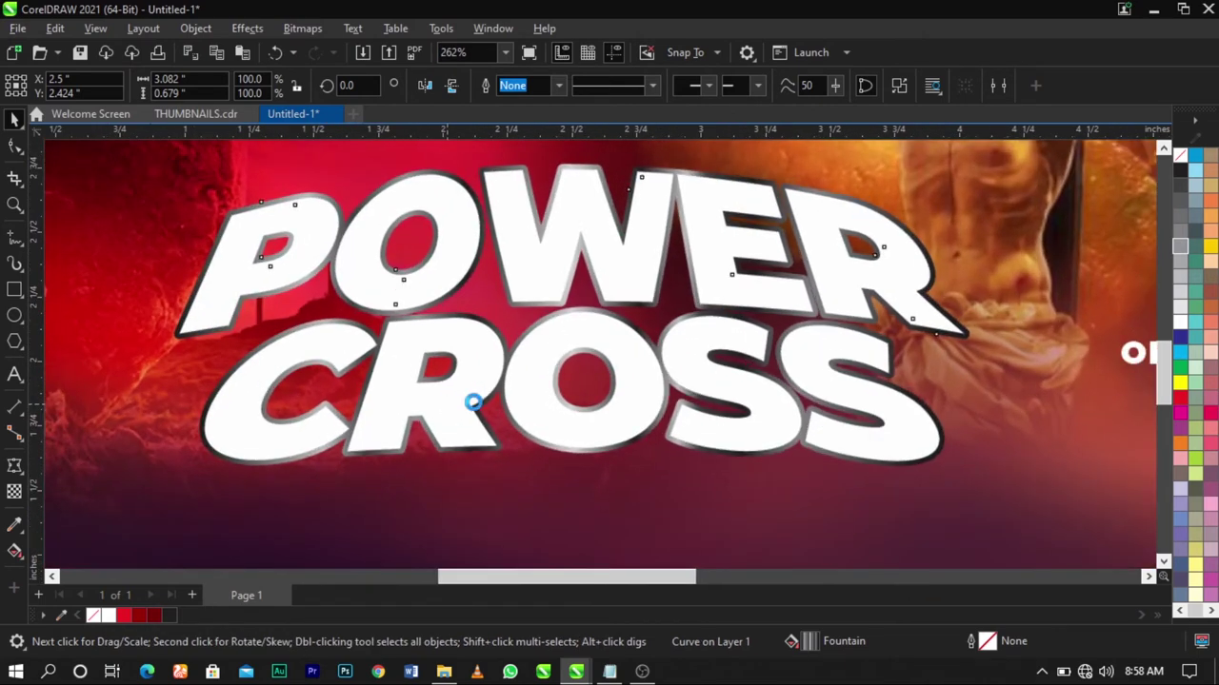
click(86, 263)
key(ctrl+z)
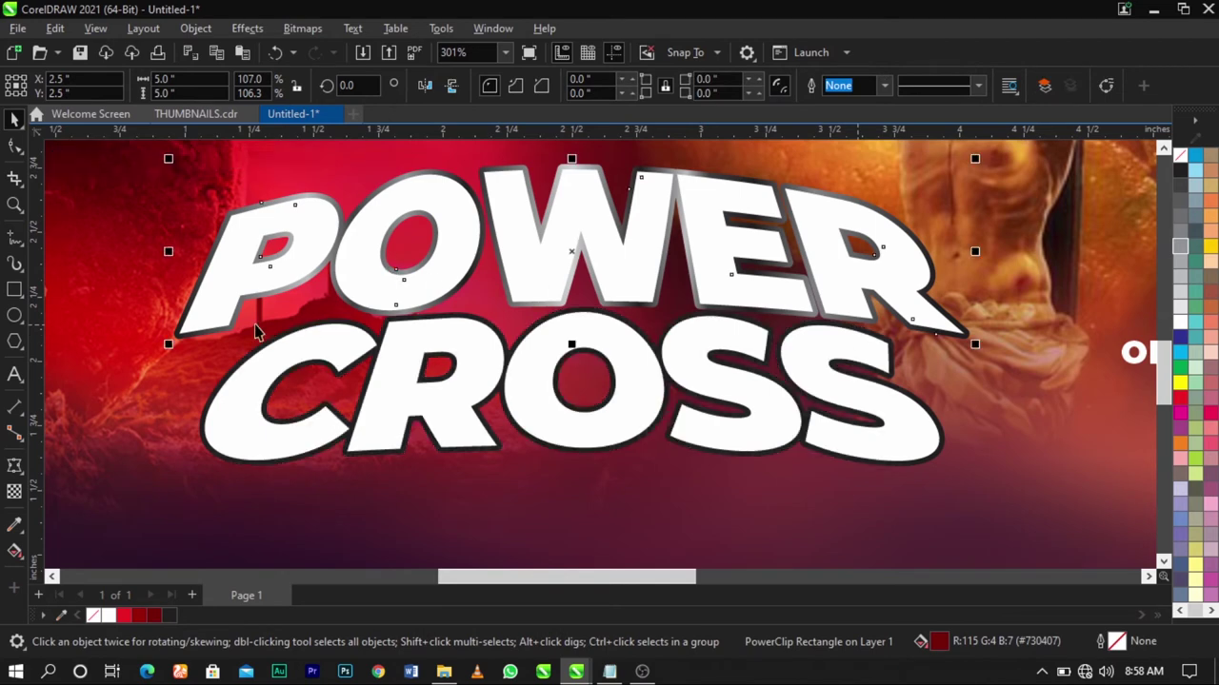
Copy only the fill of the "POWER" outline object to the outline object of "CROSS"
click(215, 334)
click(207, 355)
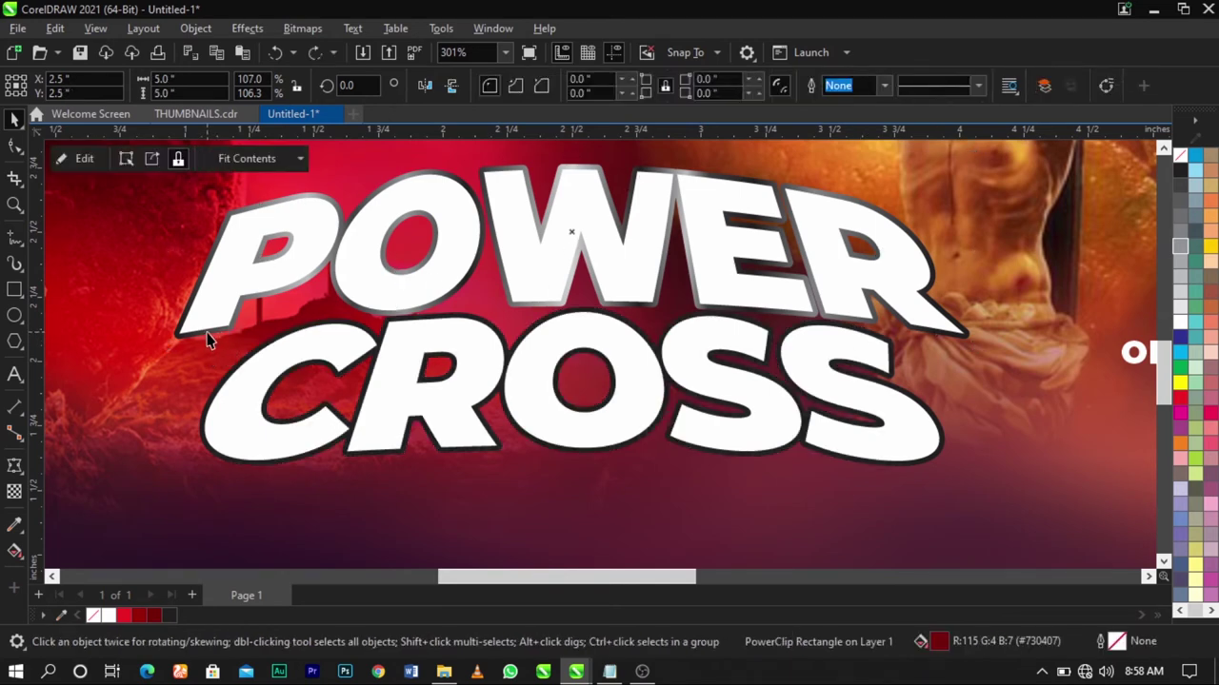
click(206, 338)
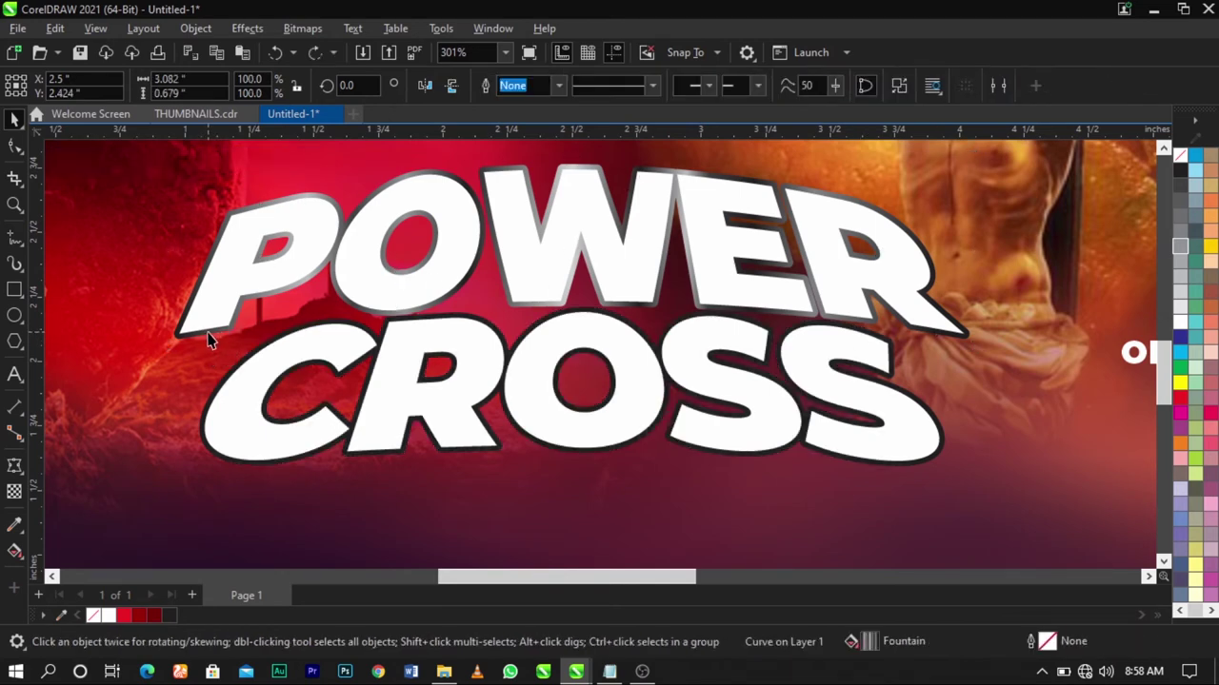
drag(209, 340, 238, 375)
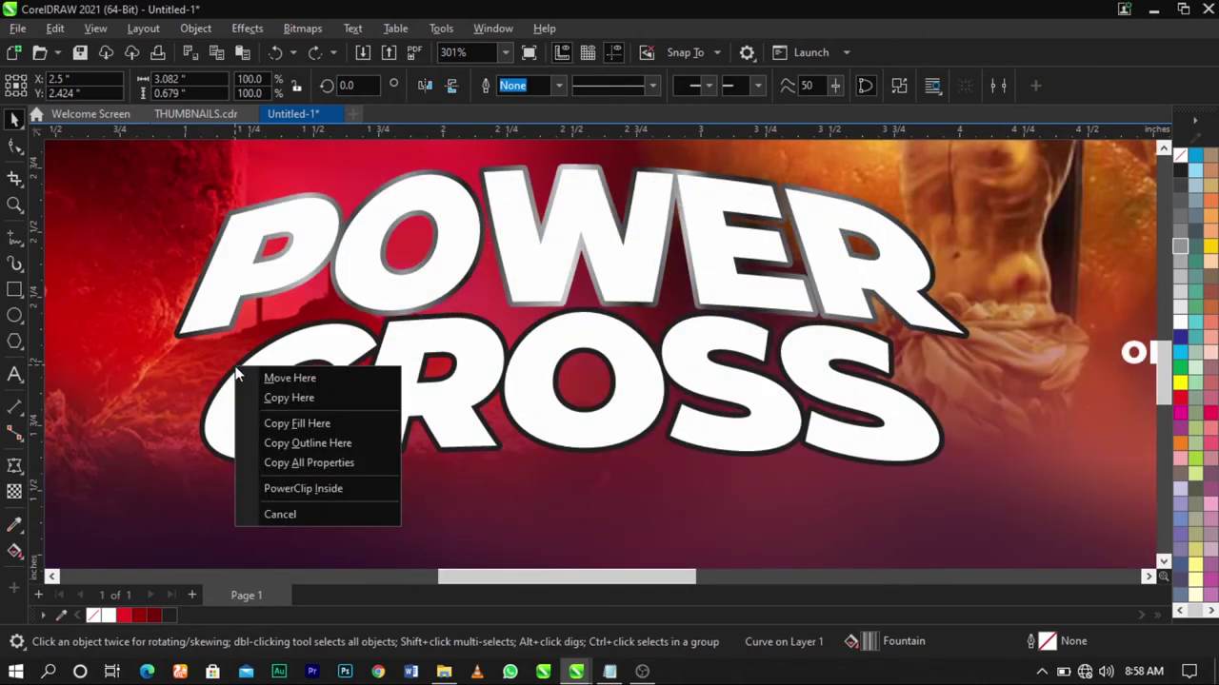
click(321, 428)
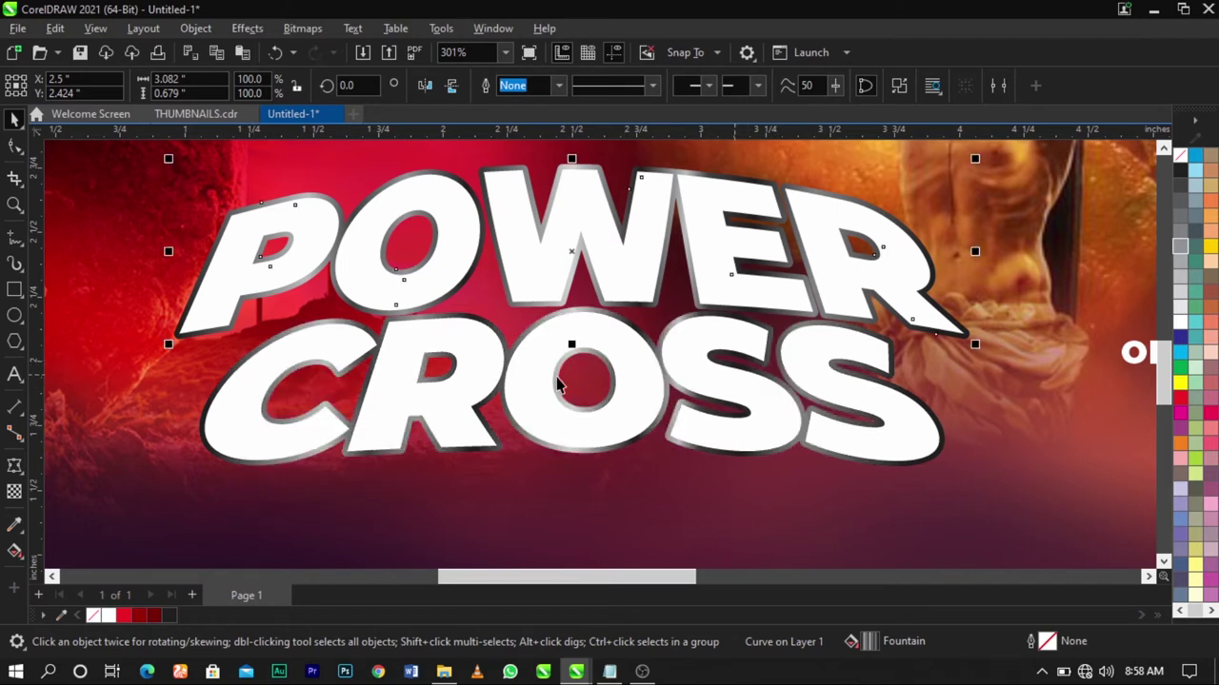
Apply a vertical linear fountain fill to the white letters of "POWER", running from the top of the W to its base
click(595, 472)
click(713, 372)
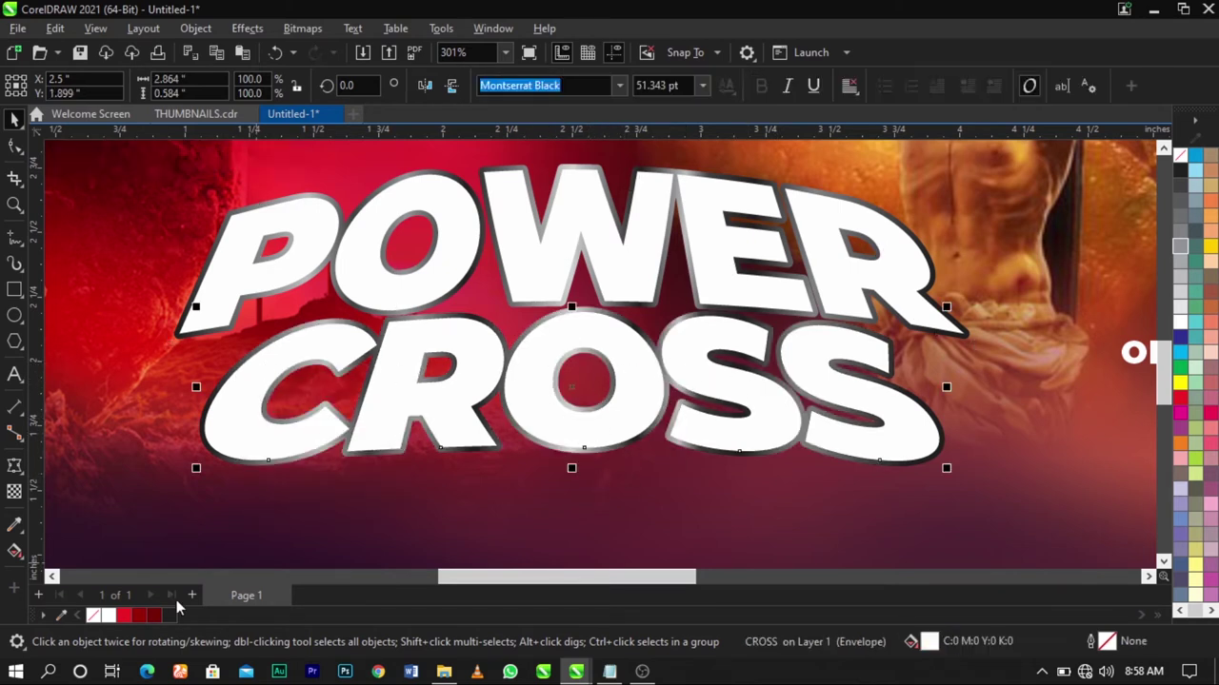
click(15, 551)
click(636, 274)
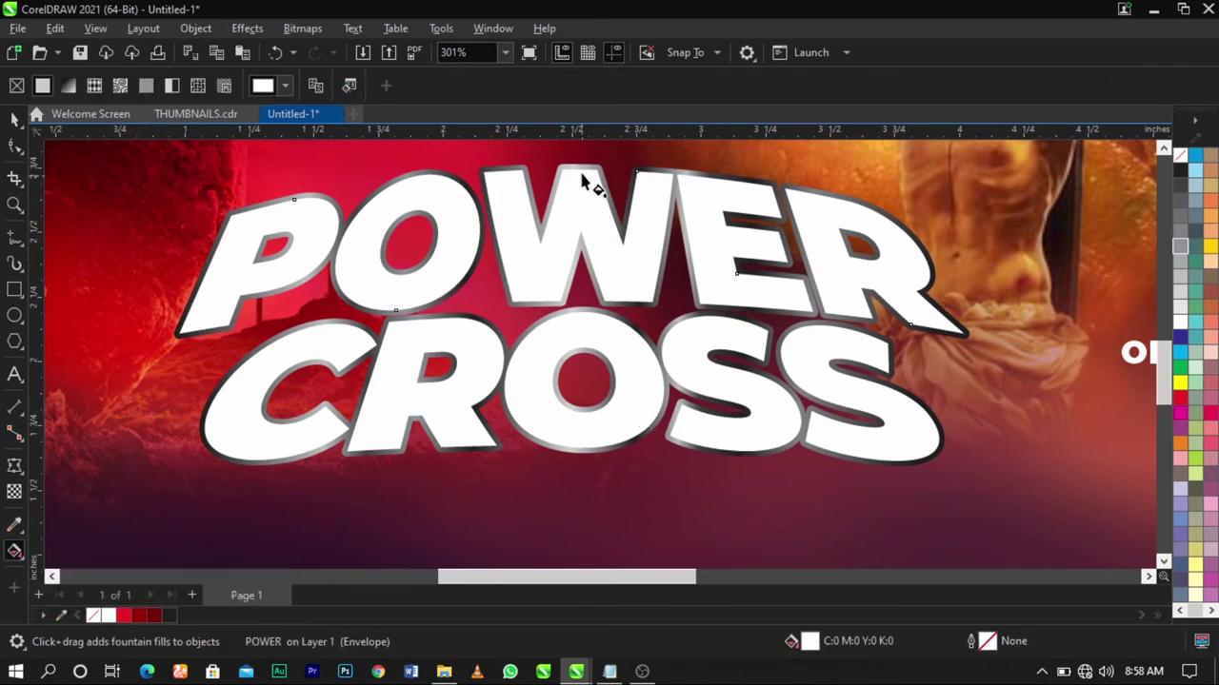
drag(581, 174, 582, 306)
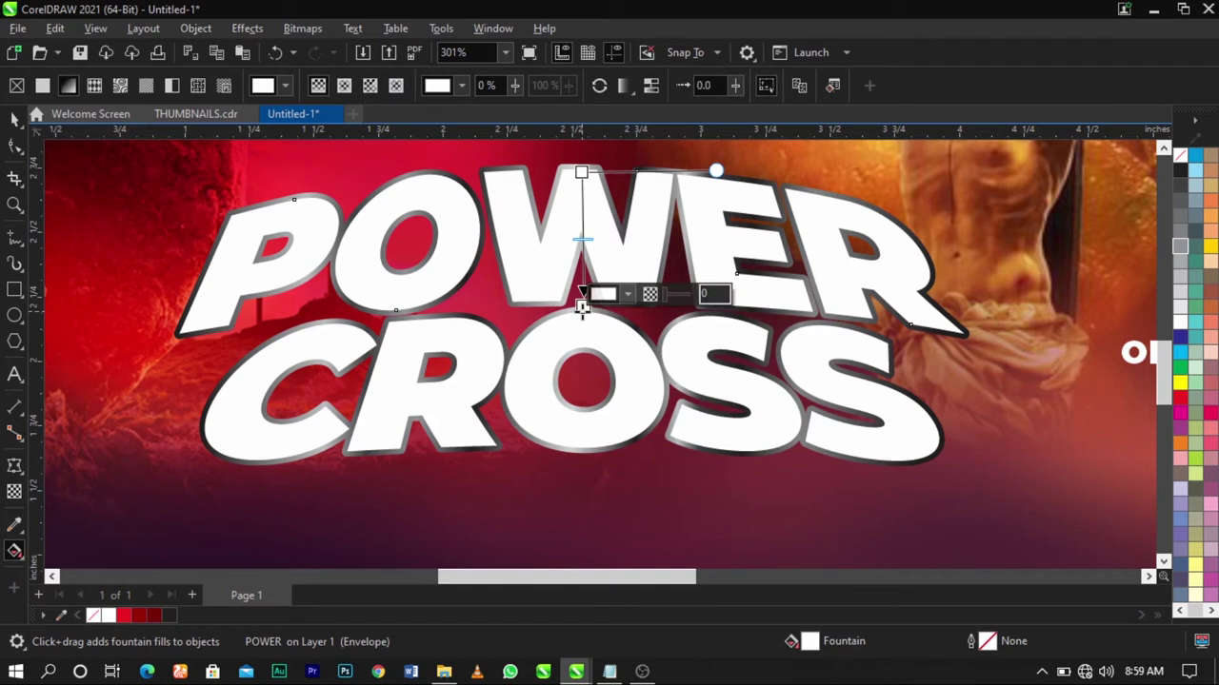
Set the lower end colour of POWER's linear fountain fill to grey C37 M30 Y31 K0
click(627, 294)
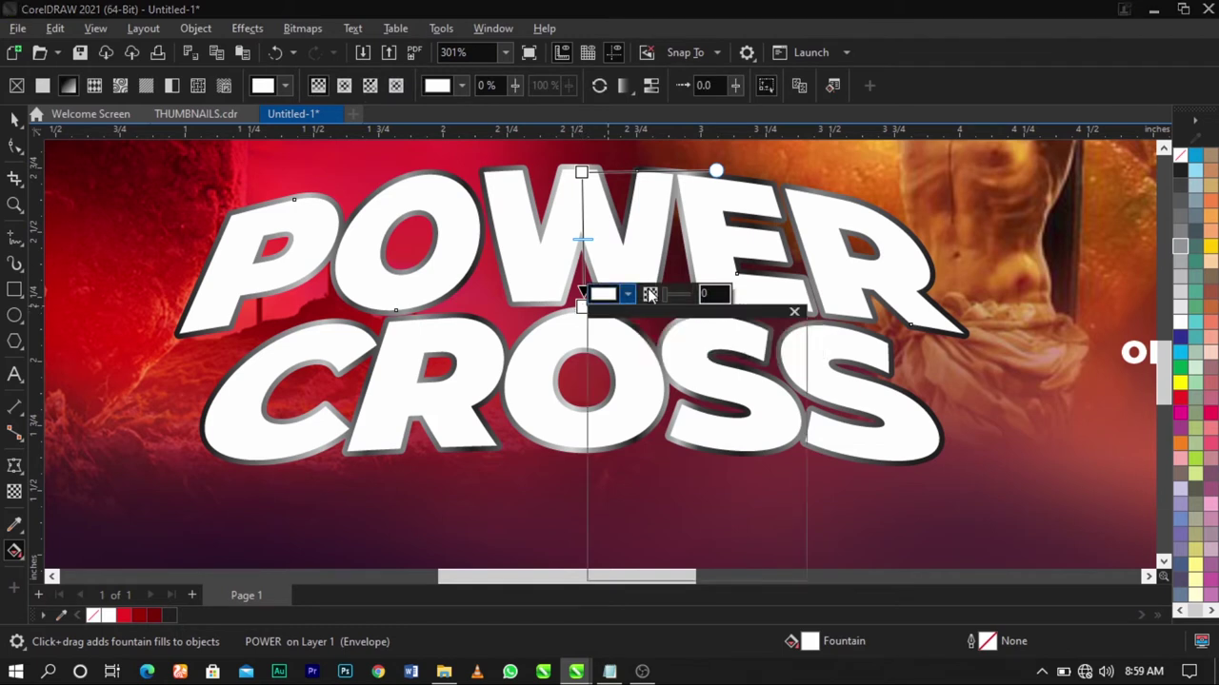
click(599, 403)
click(602, 409)
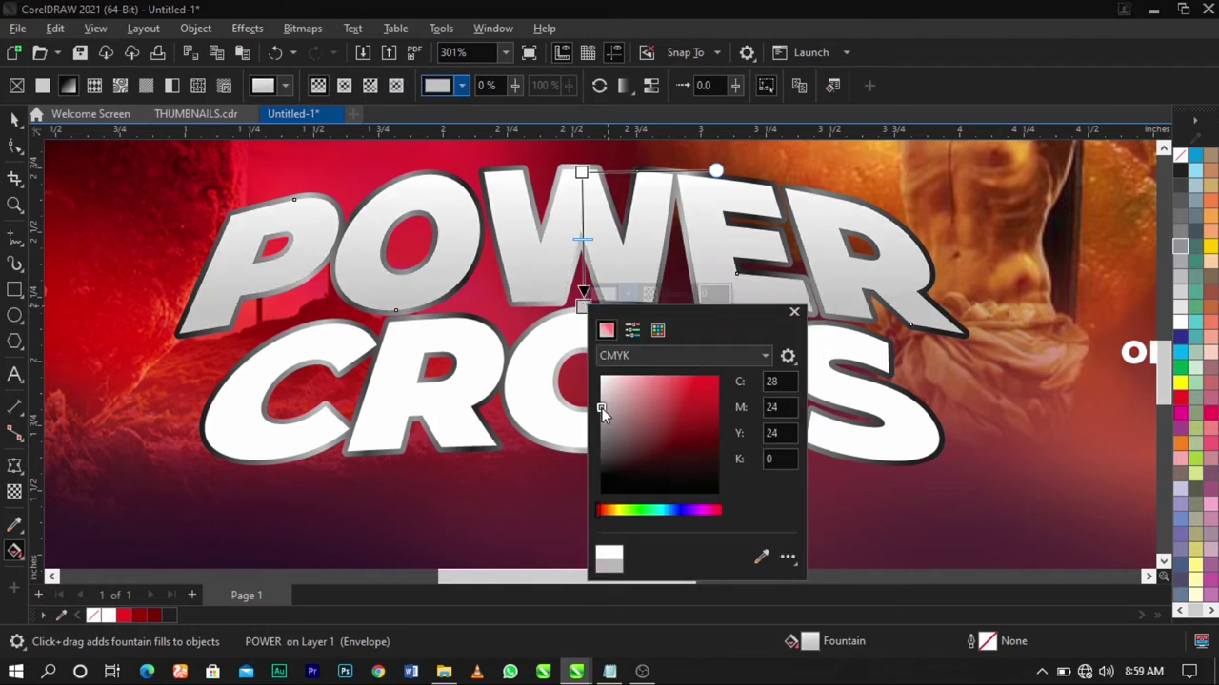
drag(601, 408, 600, 415)
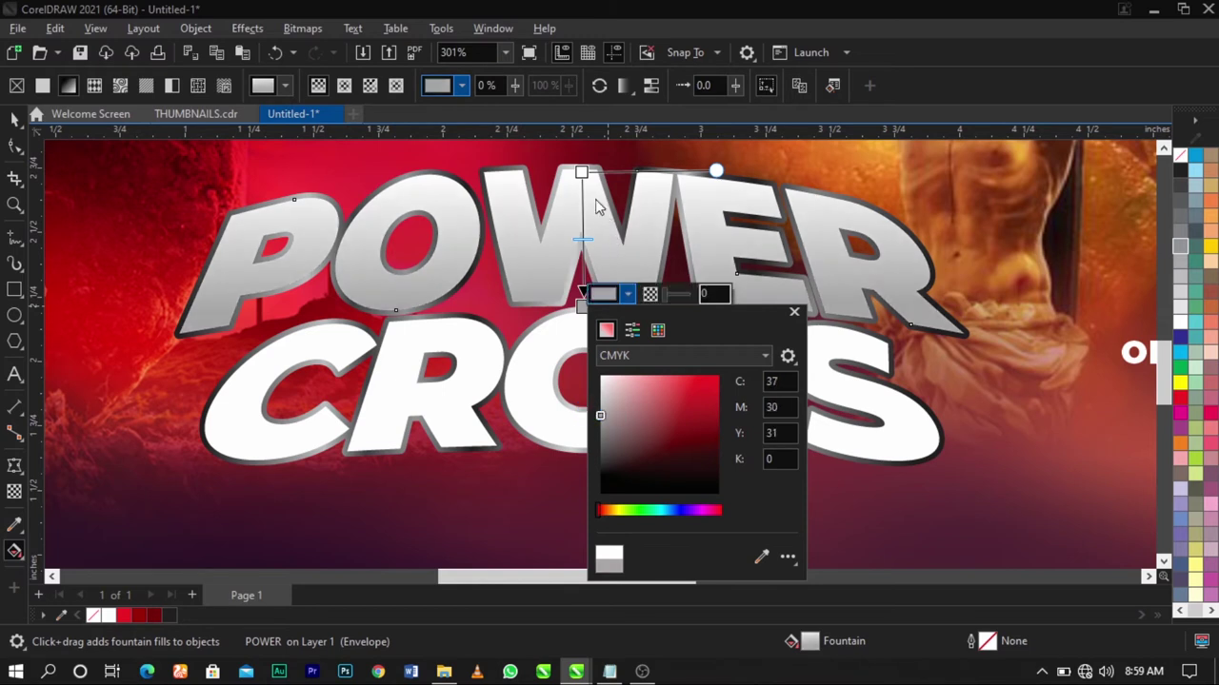
Set the upper end colour of POWER's linear fountain fill to a light grey
click(581, 173)
click(625, 160)
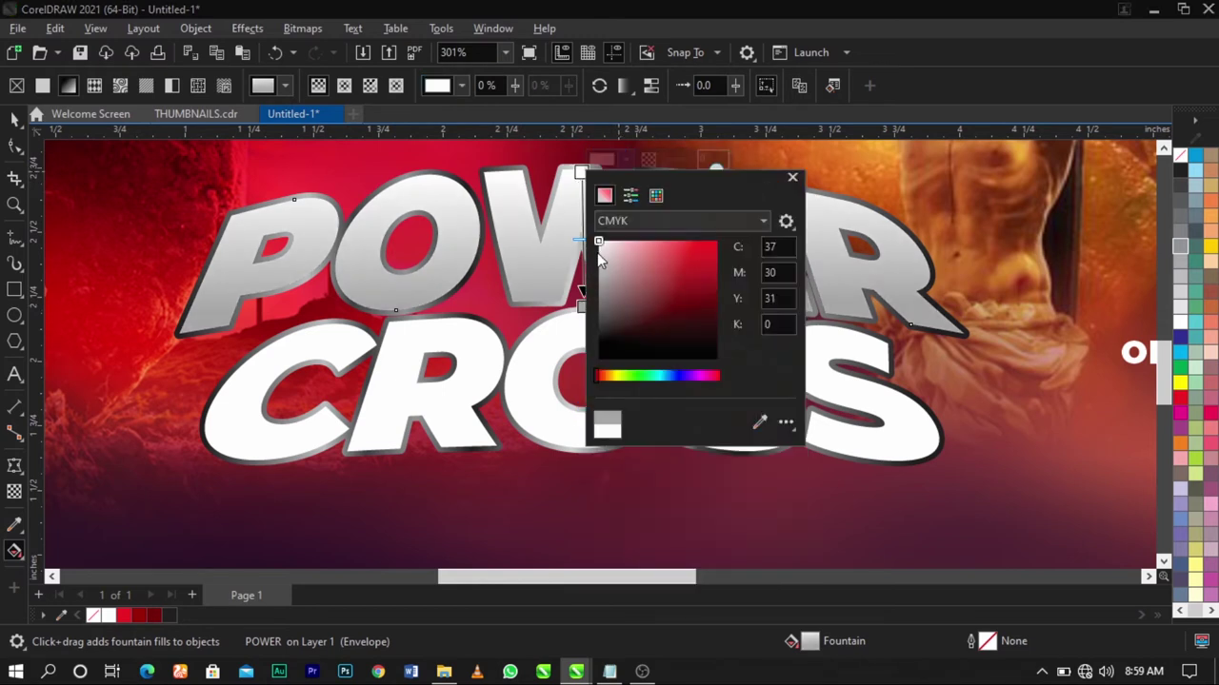
drag(607, 258, 589, 263)
click(569, 245)
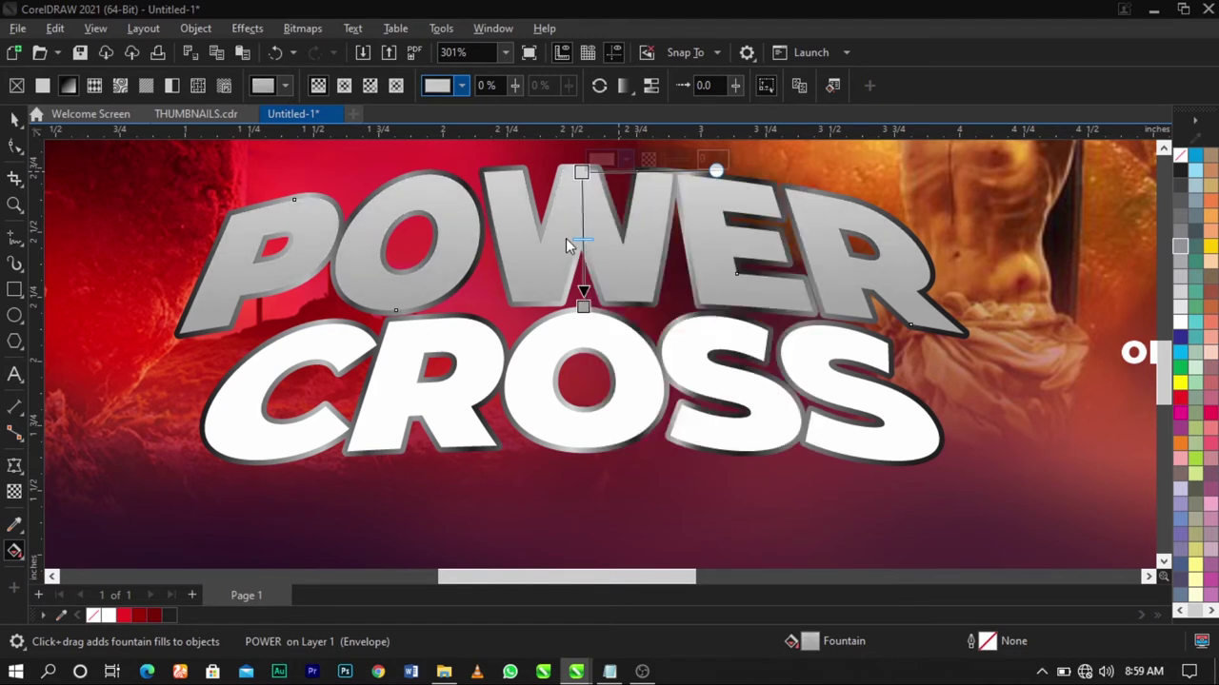
Add a middle colour node at 39% in POWER's fountain fill and make it white
double_click(581, 225)
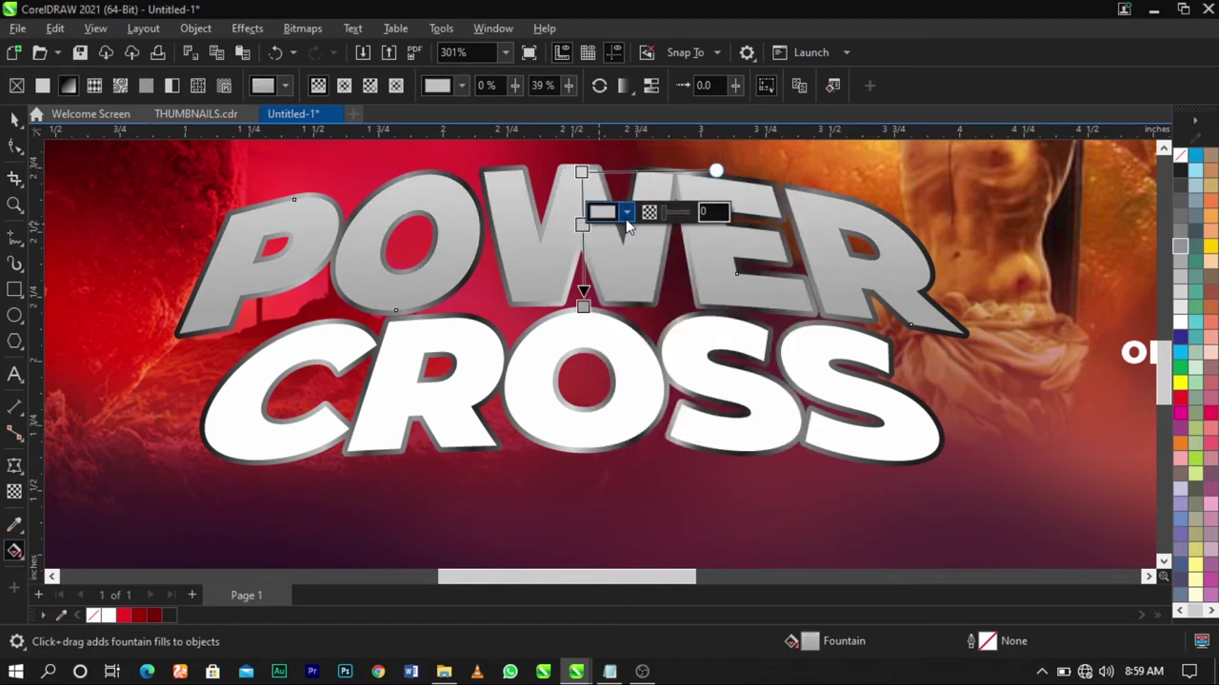
click(626, 212)
drag(667, 304, 556, 289)
click(572, 245)
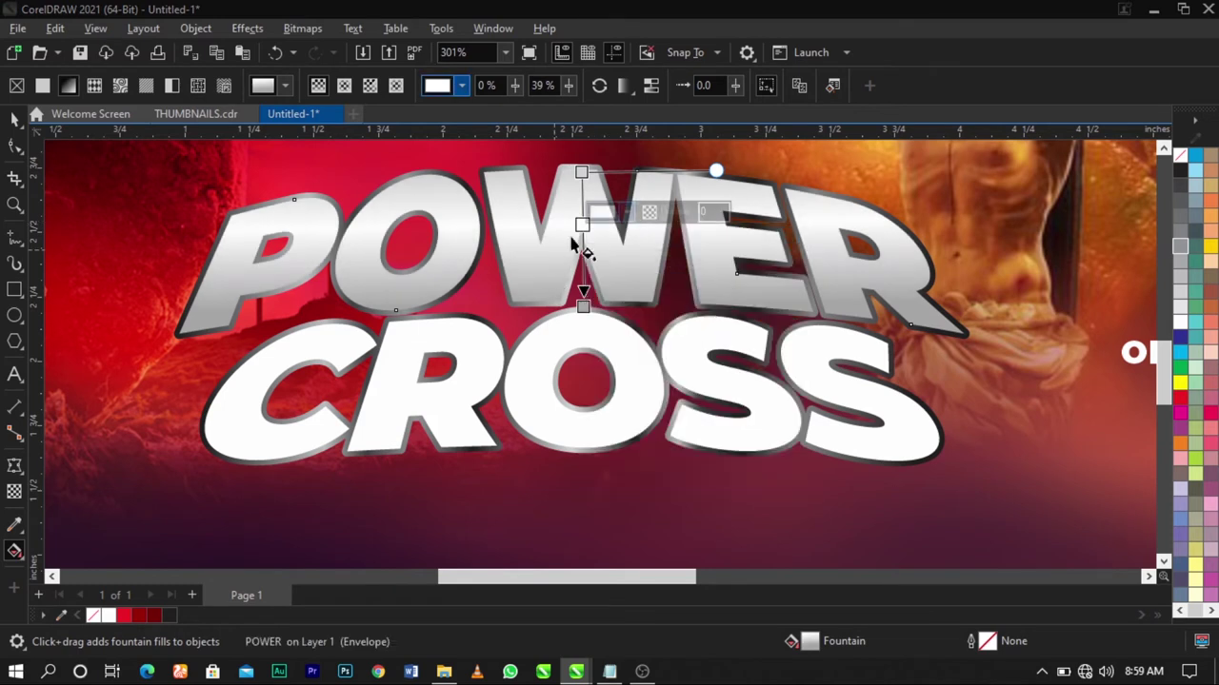
Change POWER's fill to an elliptical fountain fill and stretch its outer node down into the O of CROSS
click(344, 86)
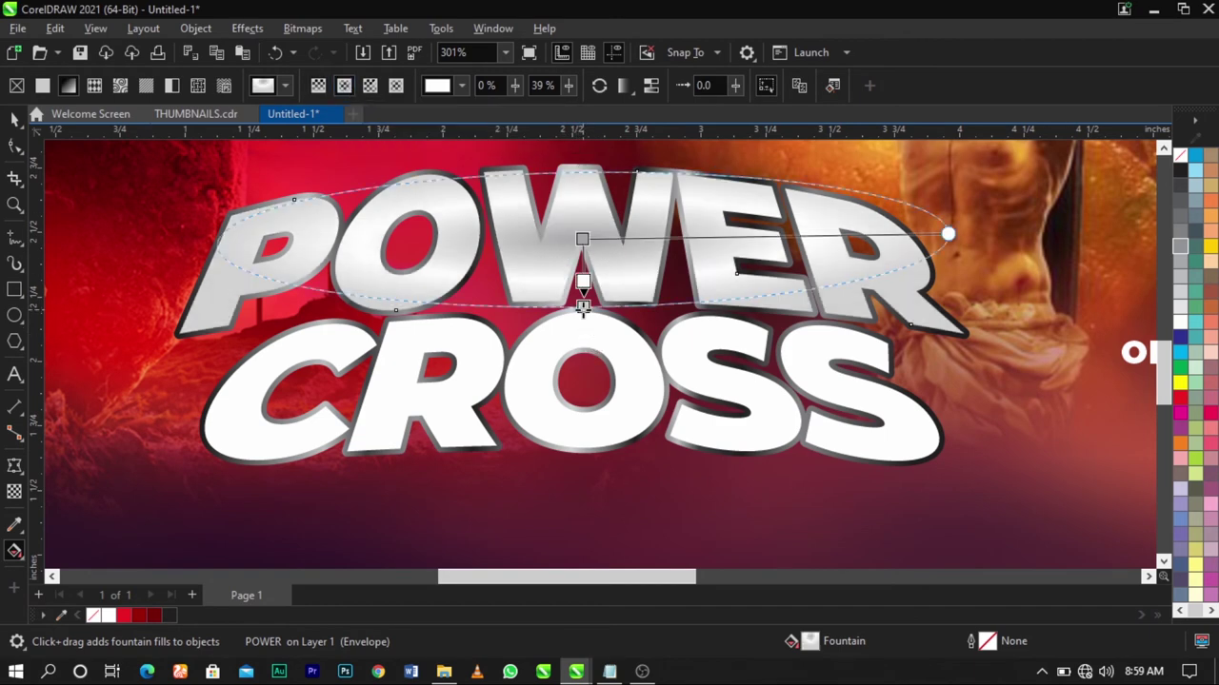
drag(582, 307, 584, 341)
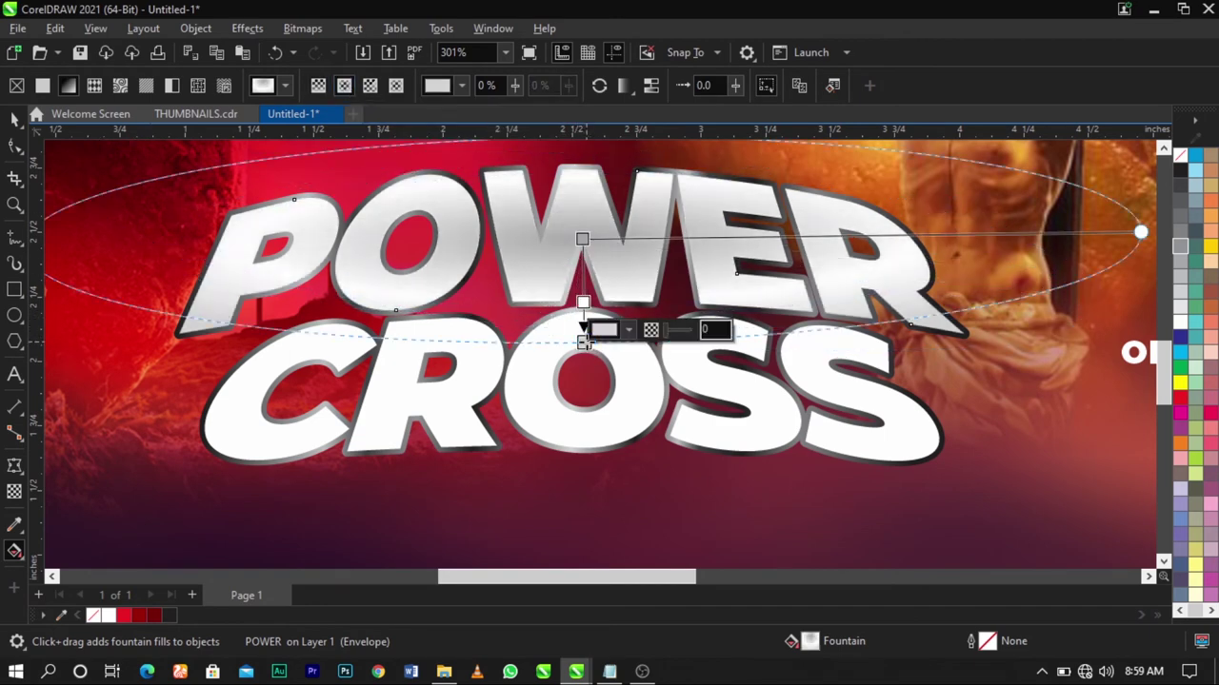
click(582, 238)
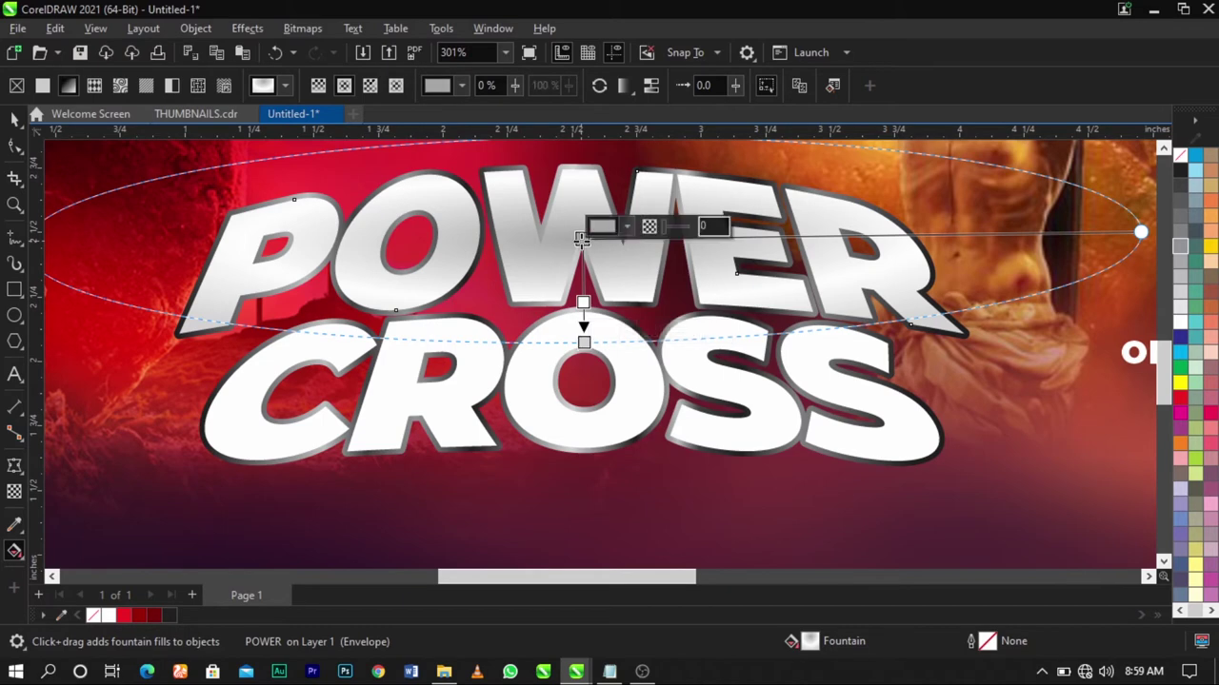
scroll(657, 316, down, 2)
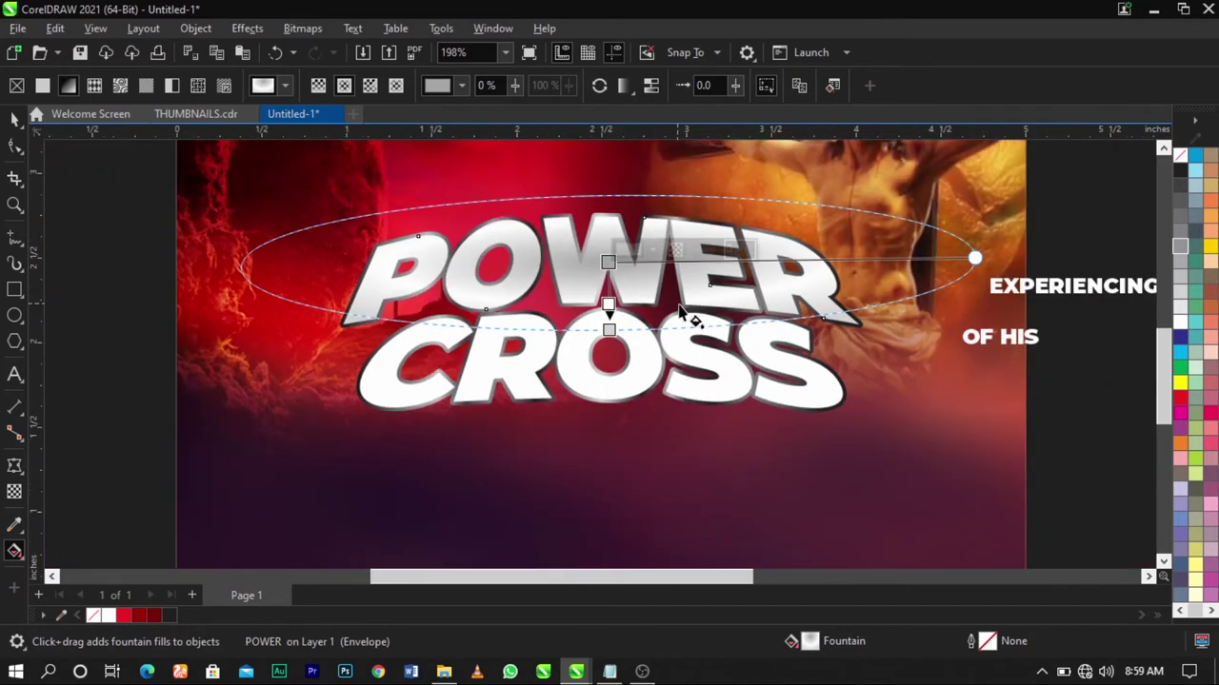
Copy POWER's fountain fill onto the word CROSS
key(space)
scroll(662, 319, up, 1)
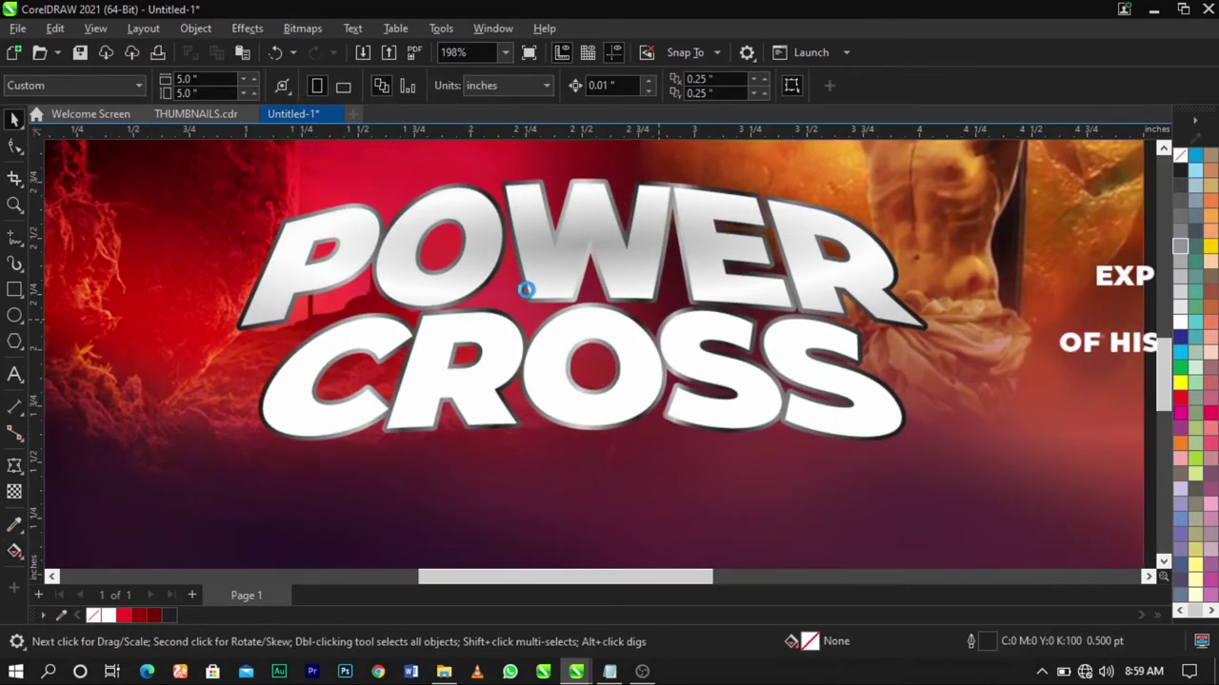
click(596, 240)
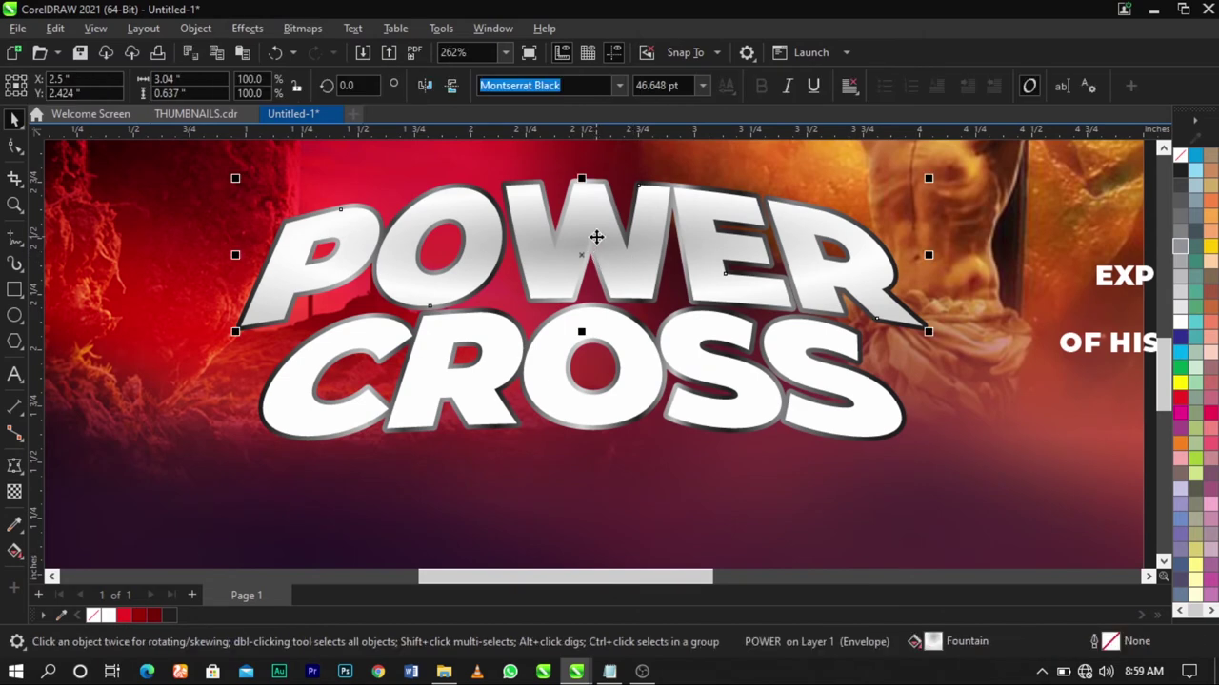
drag(596, 237, 688, 335)
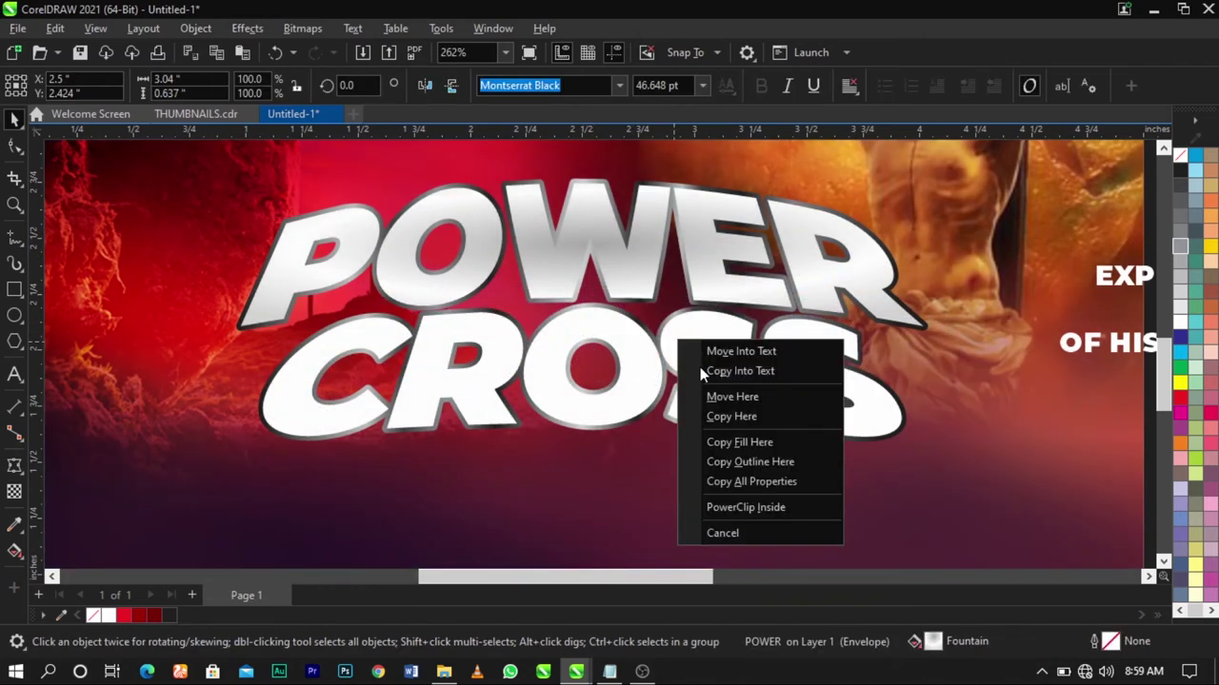
click(744, 436)
Lighten the centre colour of CROSS's elliptical fountain fill to a very light grey
click(648, 359)
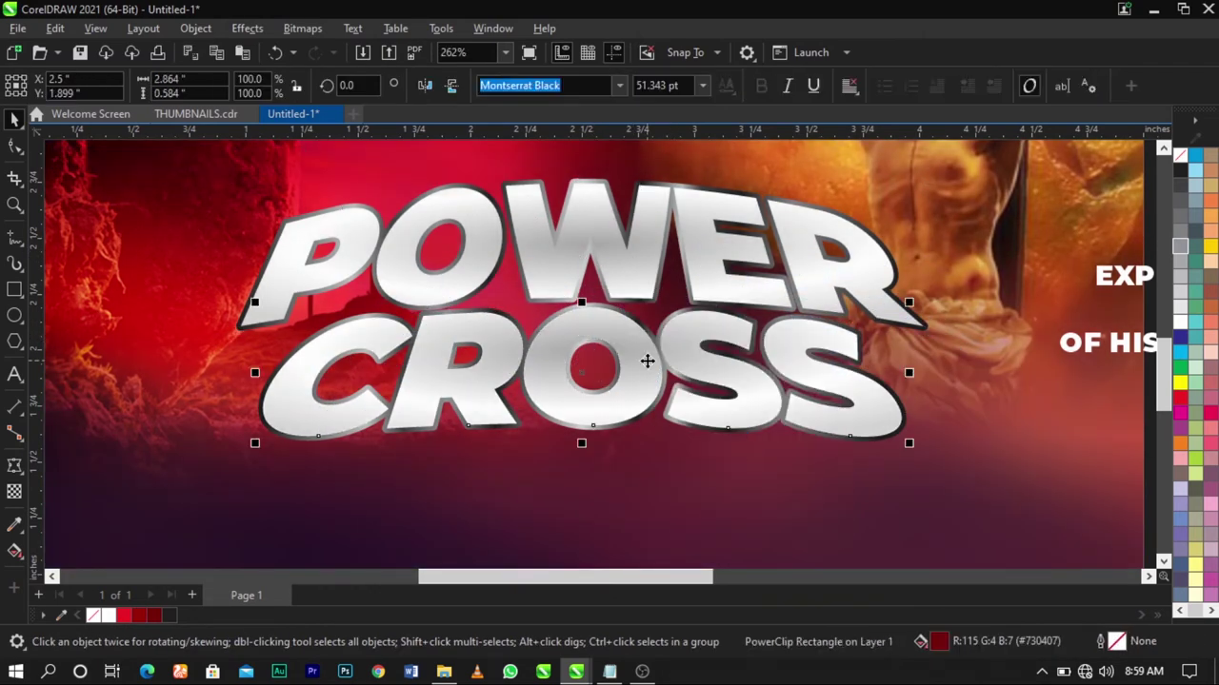
click(21, 545)
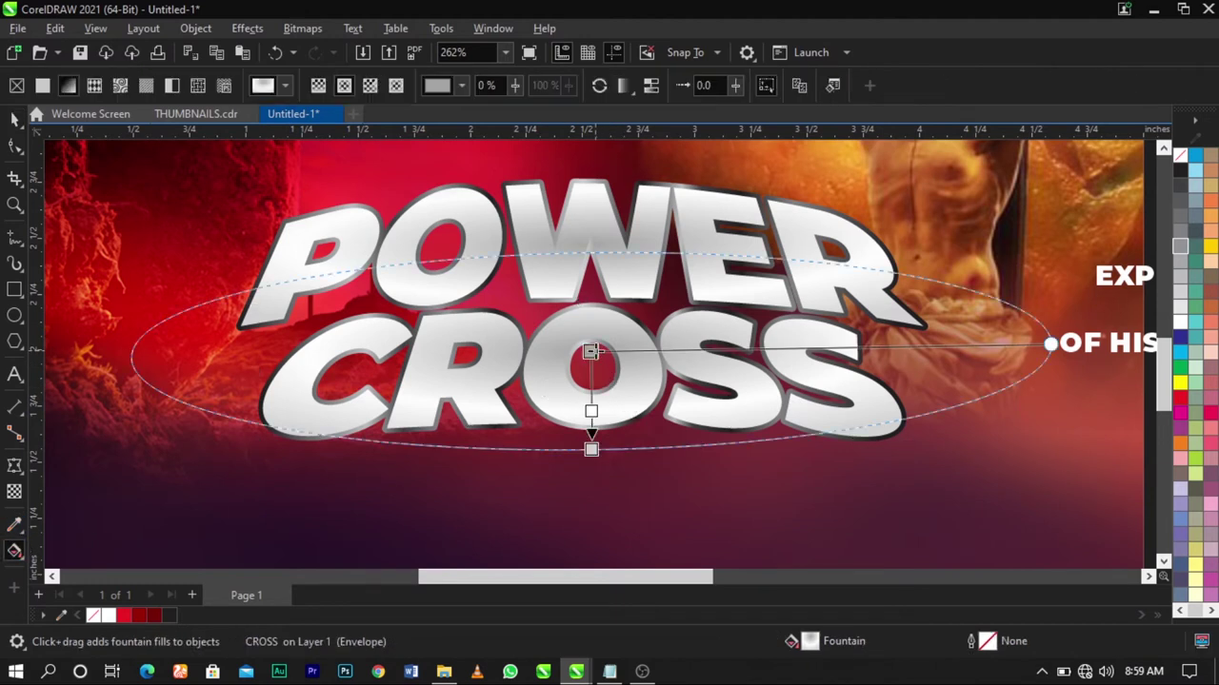
click(591, 352)
click(633, 338)
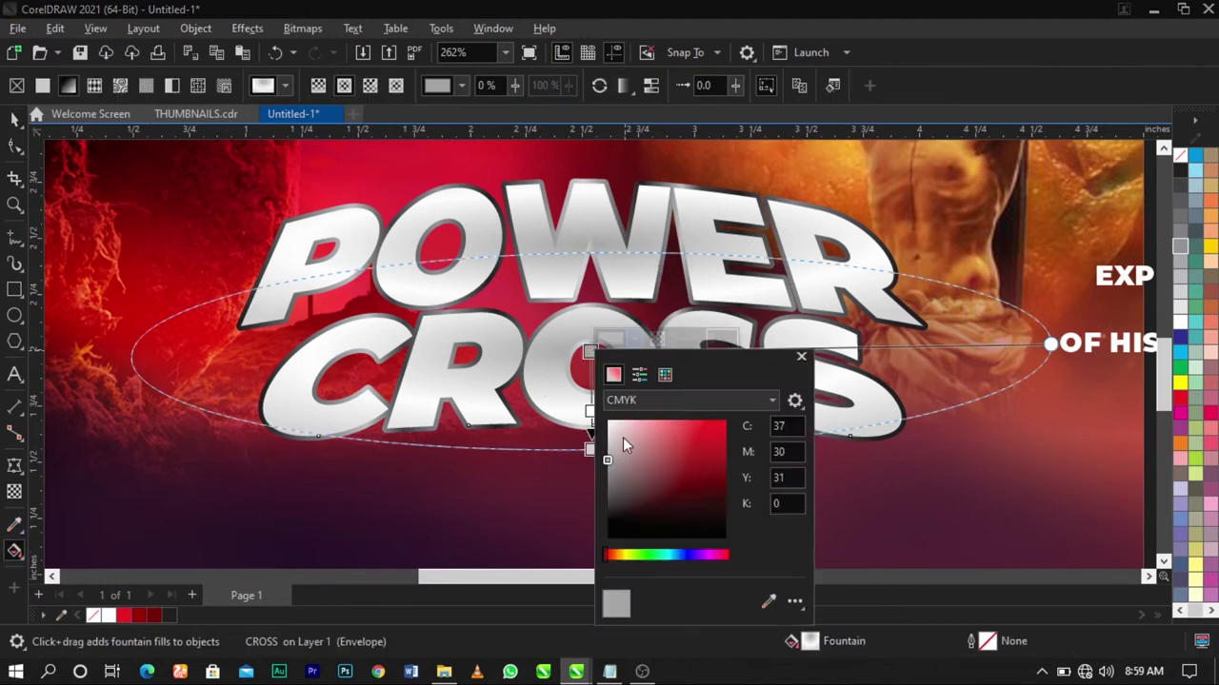
drag(623, 437, 591, 434)
click(555, 402)
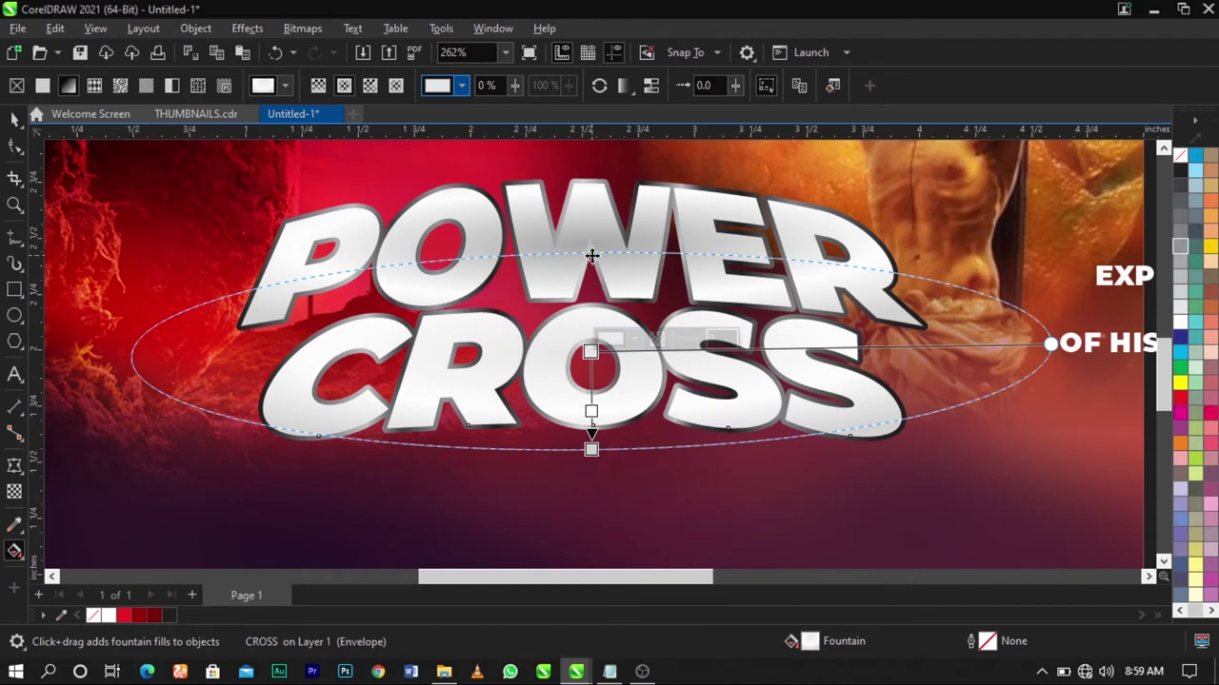
Set the centre colour of POWER's elliptical fountain fill to C24 M18 Y19 K0
click(591, 252)
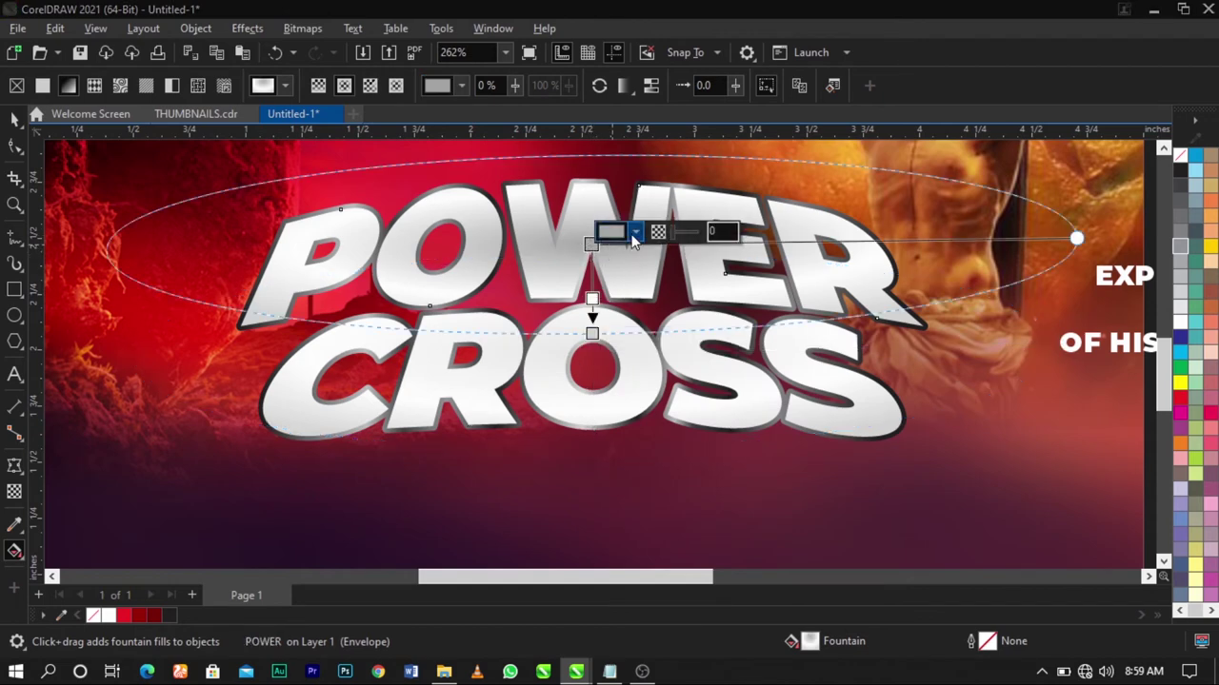
click(634, 231)
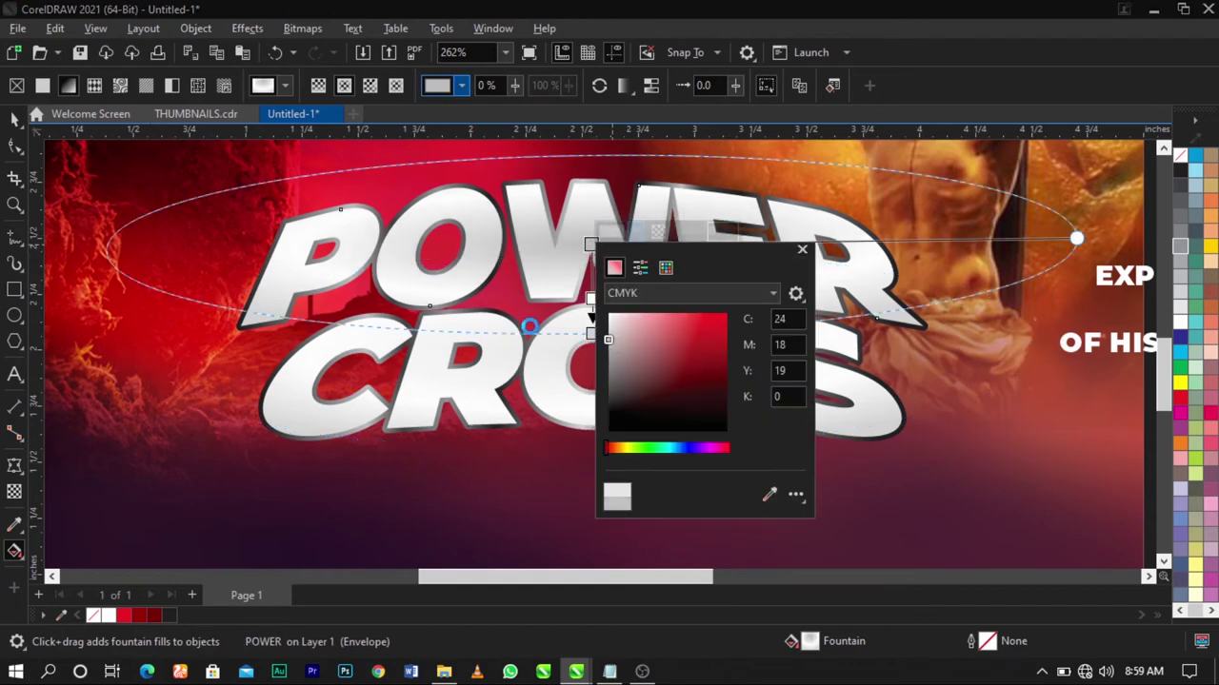
scroll(544, 340, down, 2)
click(946, 410)
key(space)
Add a drop shadow to POWER from its left edge to its right edge with opacity 96 and feathering 12
key(z)
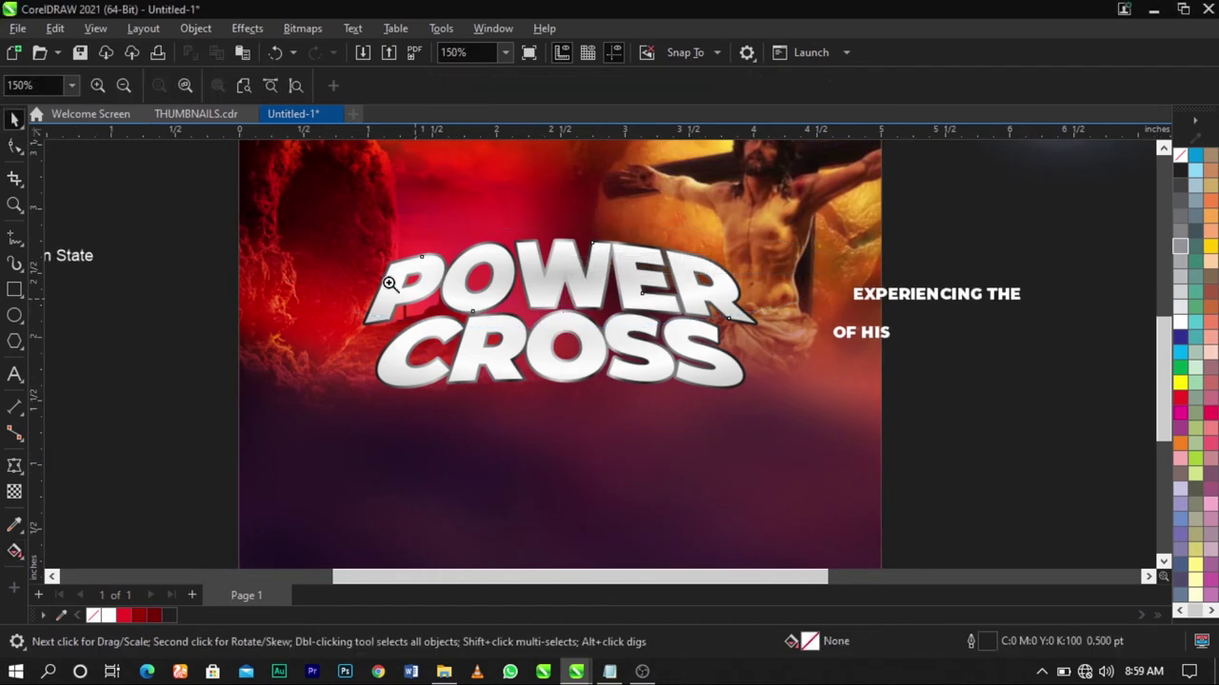
drag(261, 169, 890, 480)
key(space)
click(620, 286)
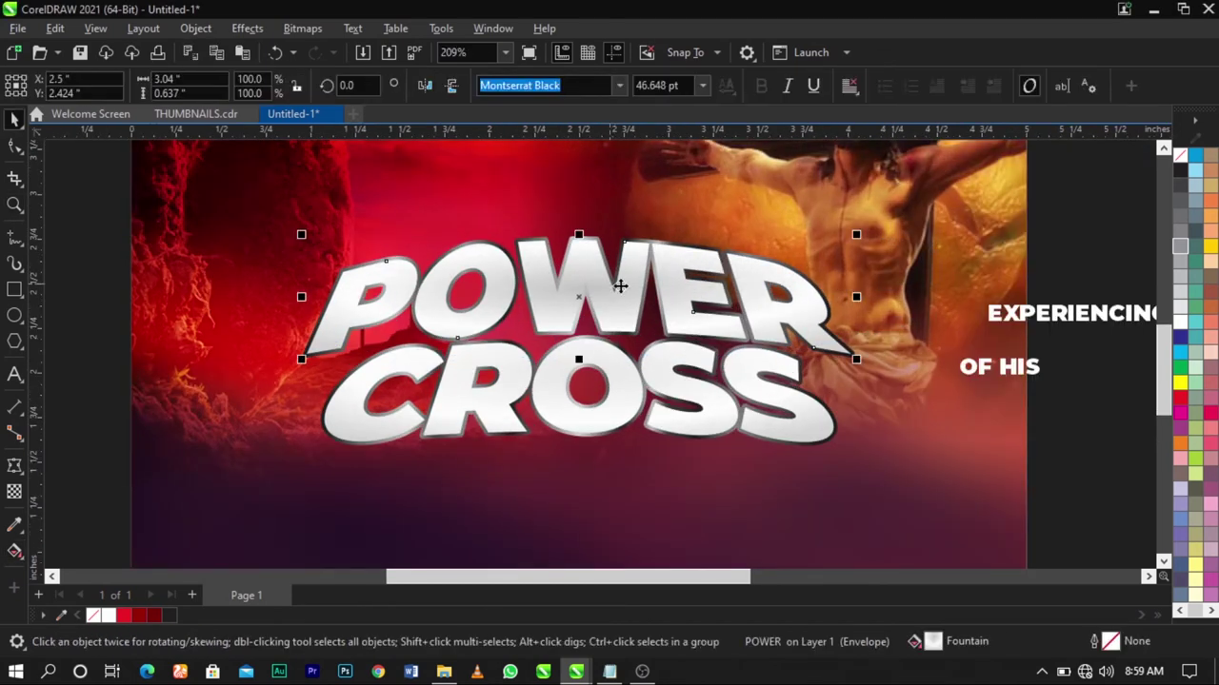
click(21, 474)
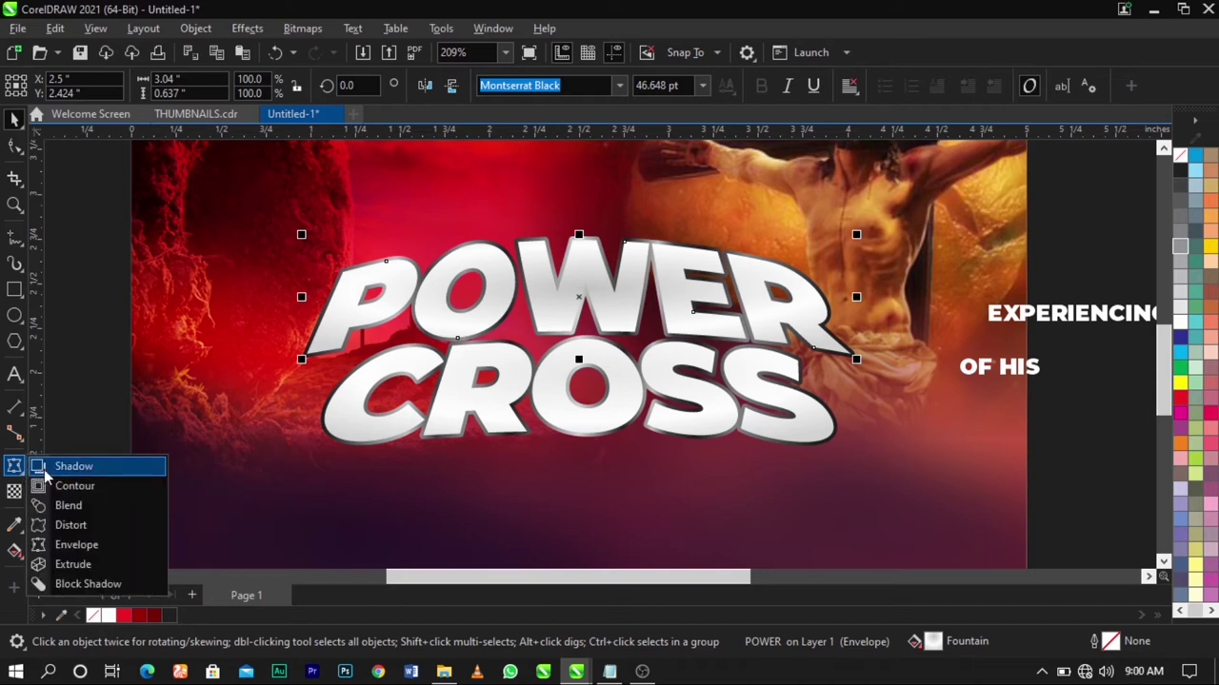
click(45, 468)
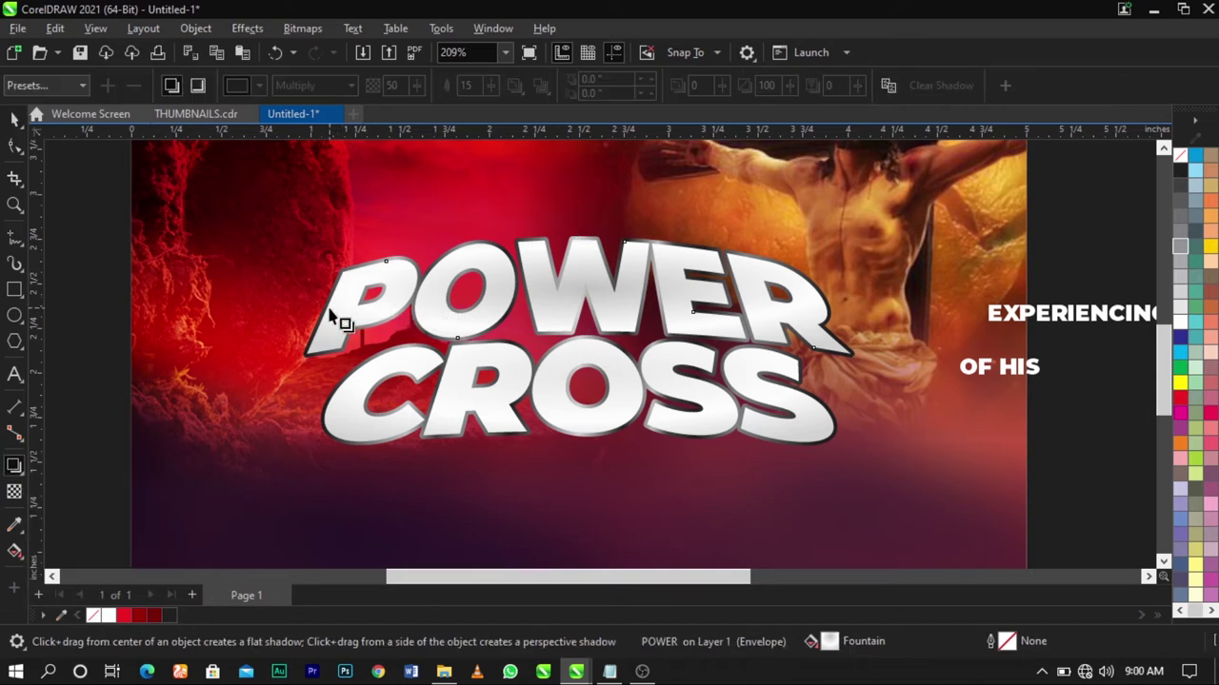
drag(331, 313, 850, 299)
drag(571, 295, 812, 302)
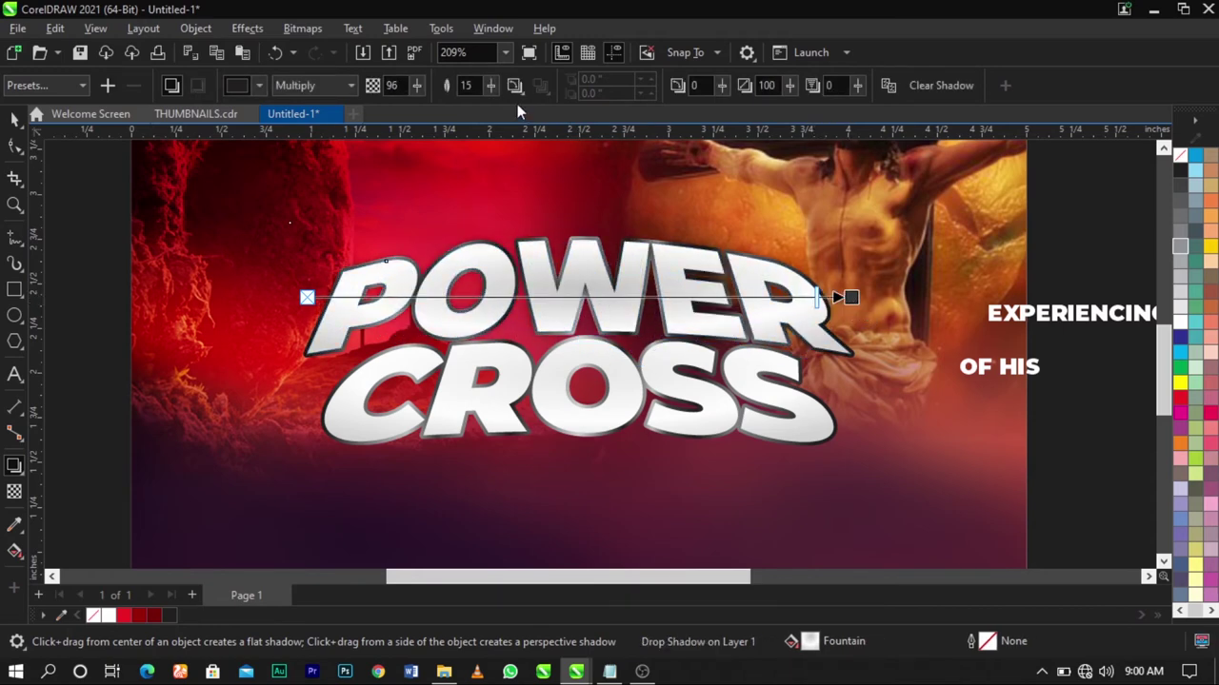
click(14, 118)
Separate the drop shadow from POWER and move it slightly below the letters
click(847, 322)
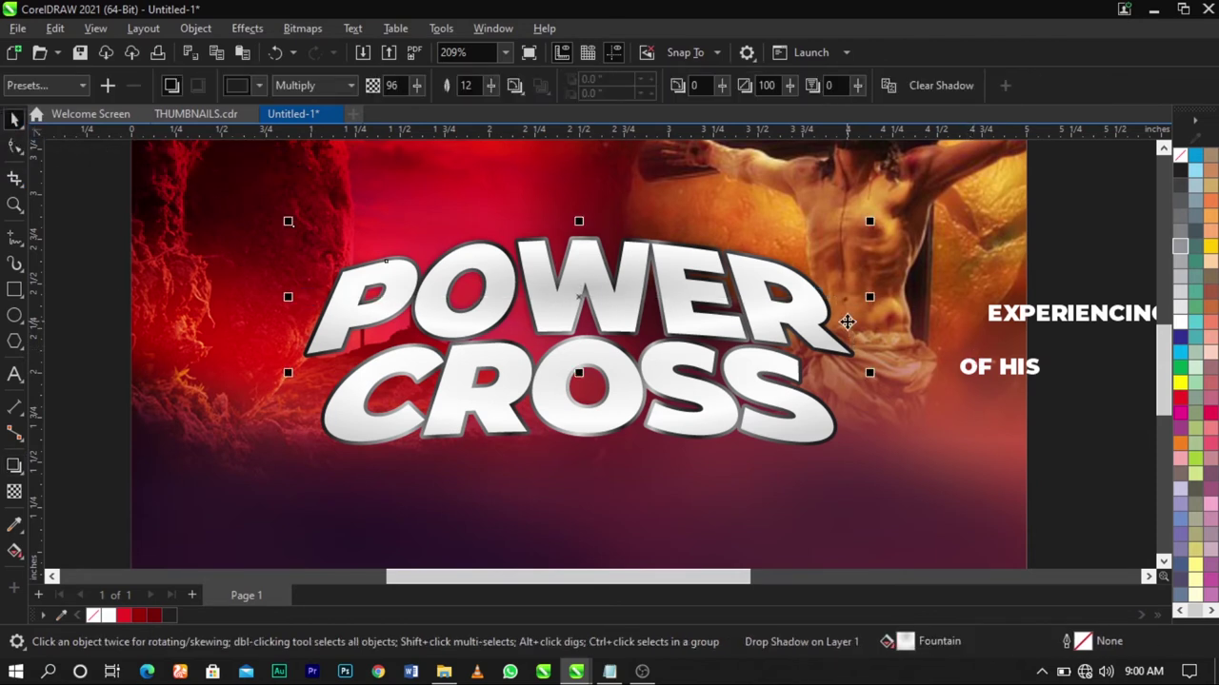
click(1091, 441)
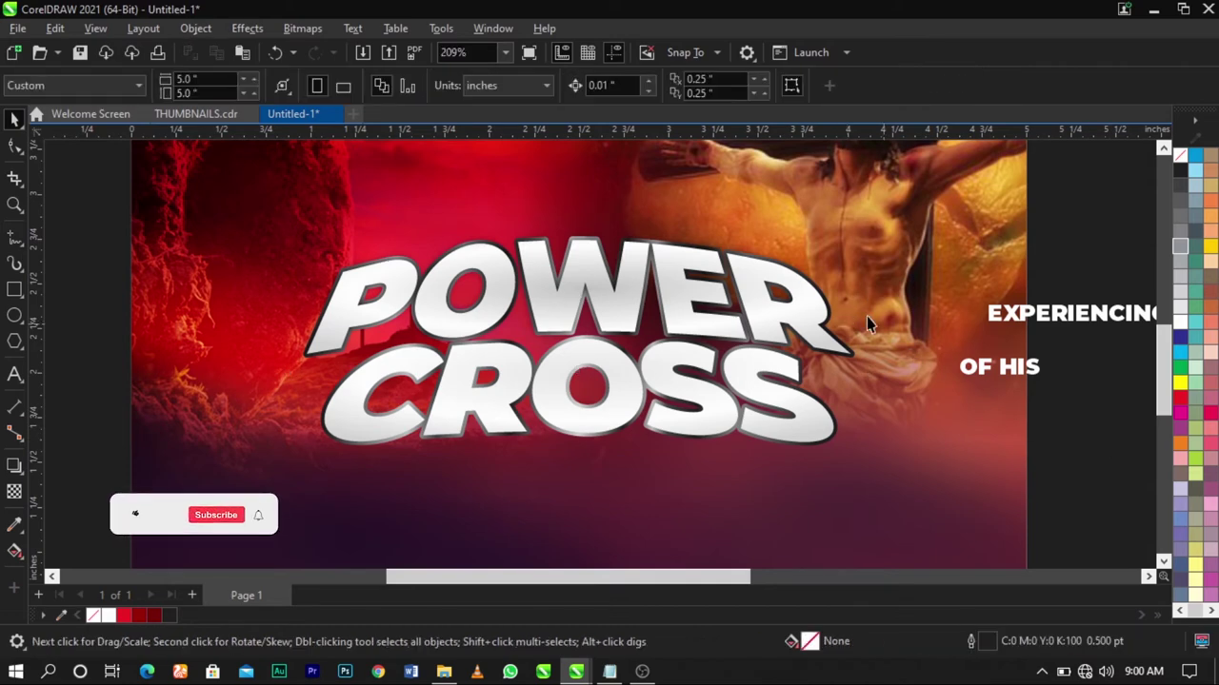
drag(844, 316, 953, 377)
key(ctrl+z)
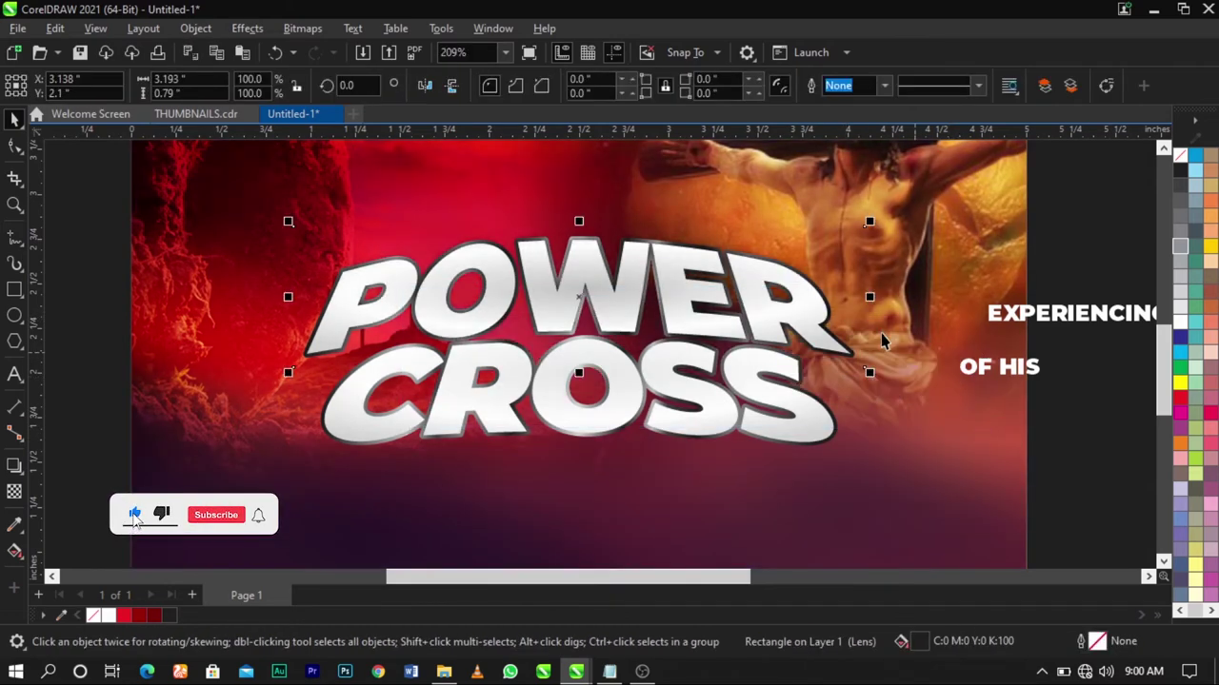
scroll(839, 324, up, 2)
mouse_move(840, 313)
mouse_down()
mouse_move(847, 339)
mouse_move(844, 323)
mouse_up()
shift+click(786, 313)
click(947, 349)
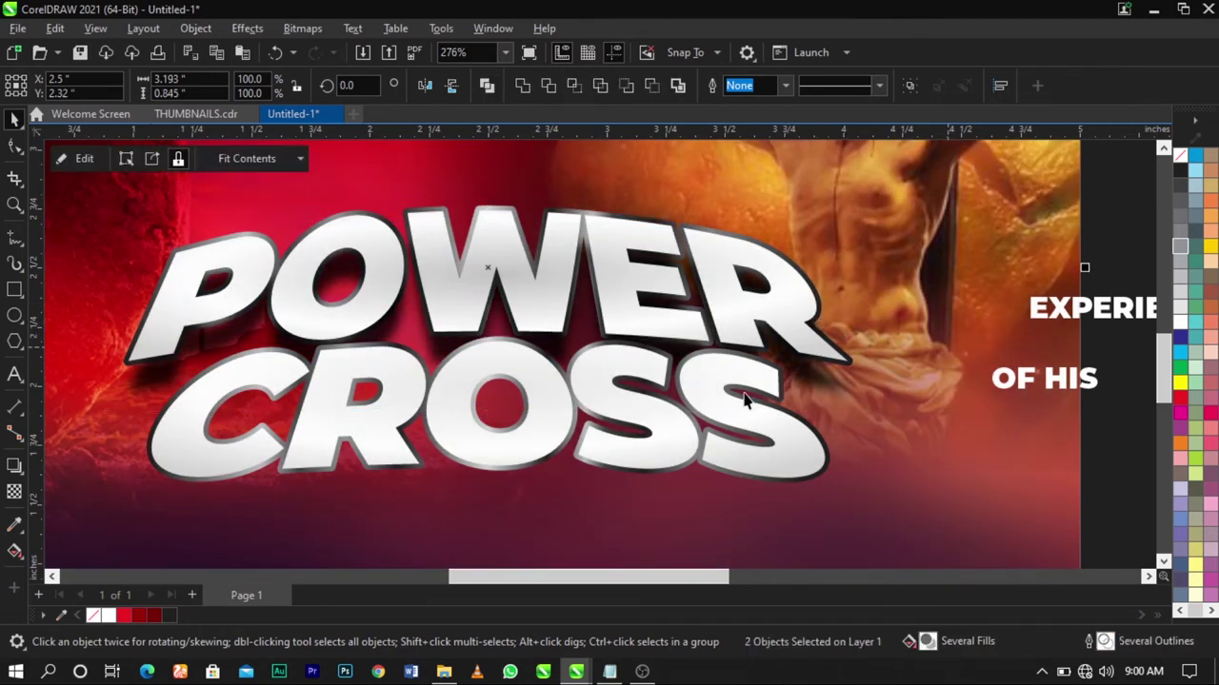
Add a drop shadow across CROSS from its left edge to its right edge with opacity 91 and feathering 12
click(769, 427)
click(14, 466)
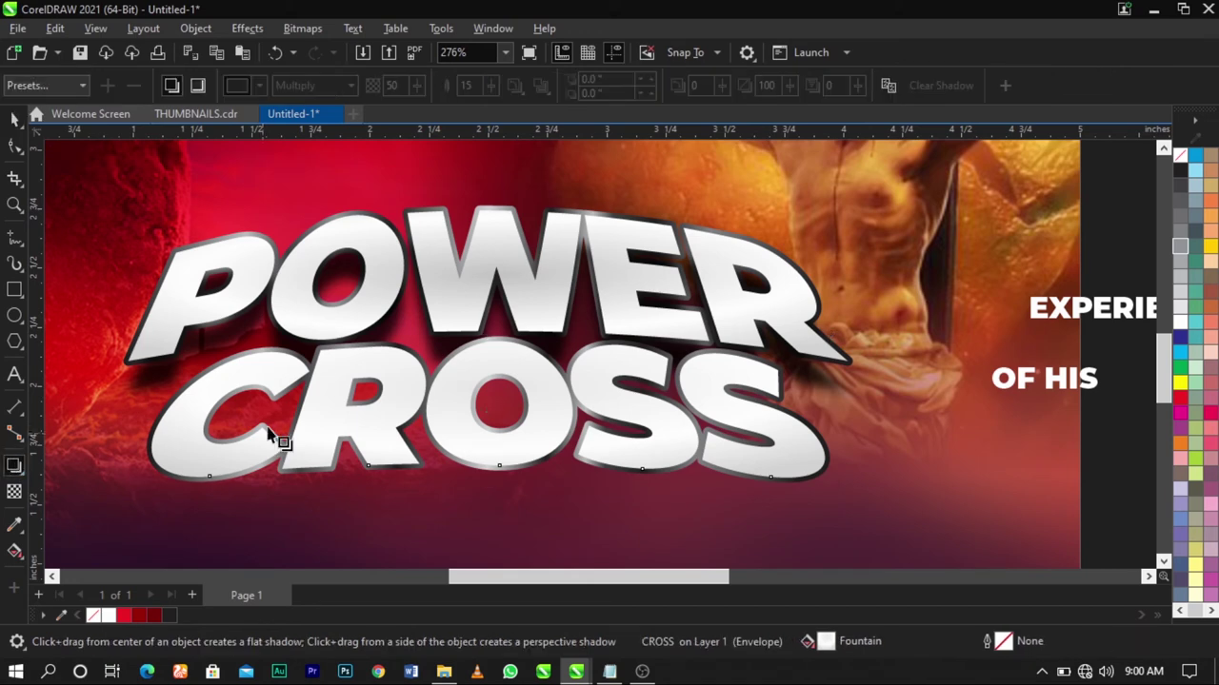
drag(165, 413, 824, 411)
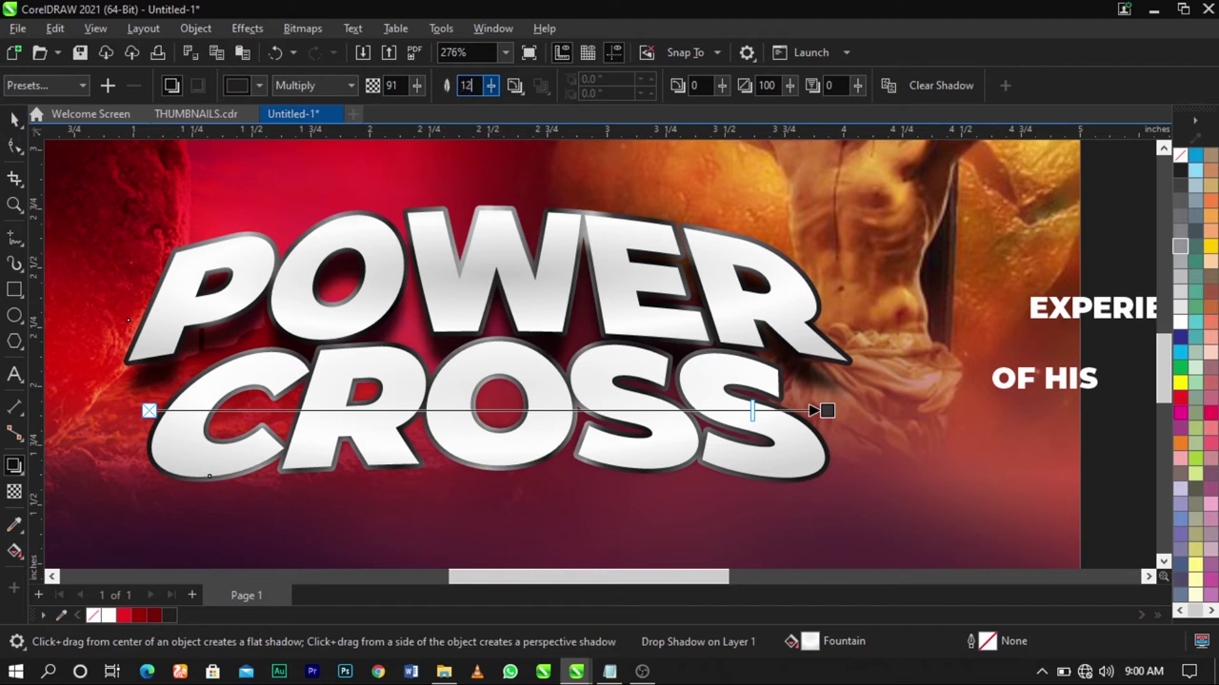
key(Return)
key(space)
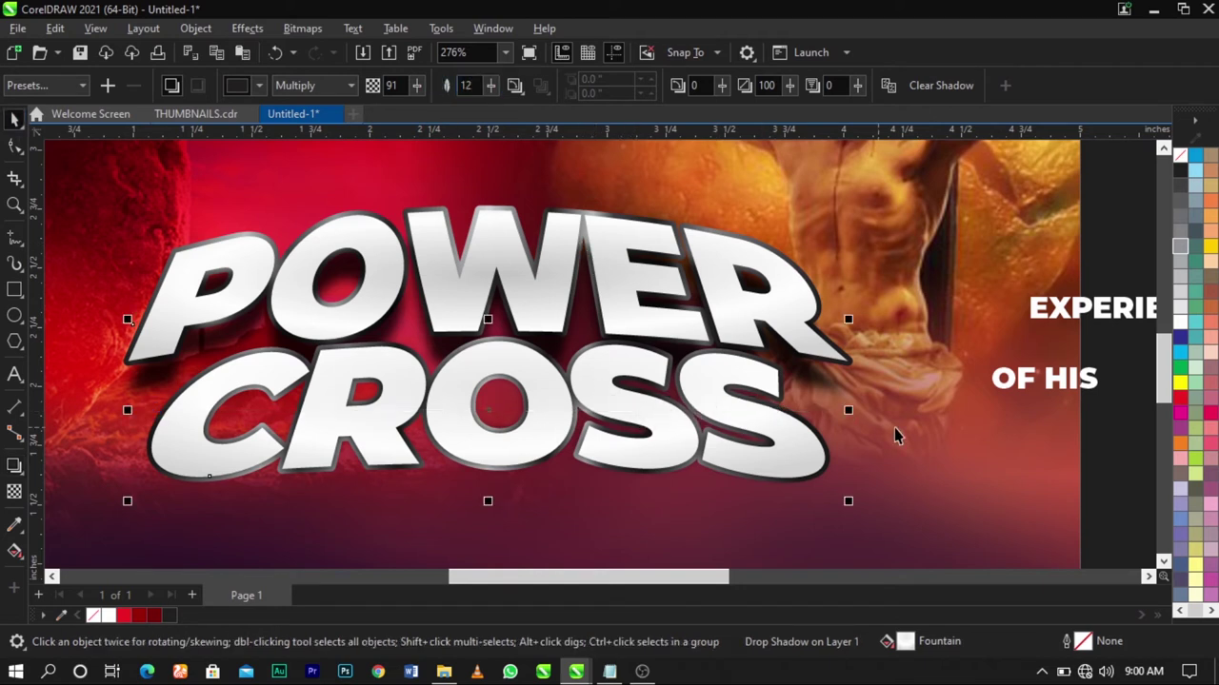
Break the drop shadow apart from CROSS and move it slightly below the letters
key(ctrl+k)
click(1016, 457)
drag(841, 408, 840, 434)
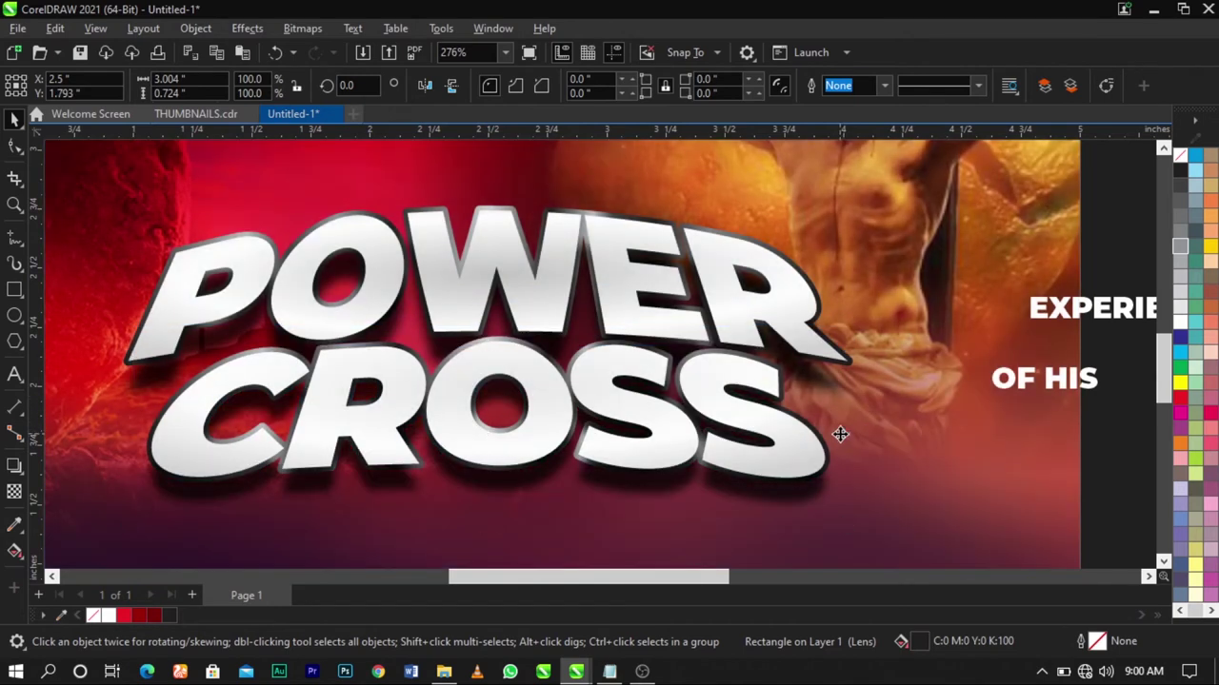
click(842, 437)
scroll(850, 438, down, 5)
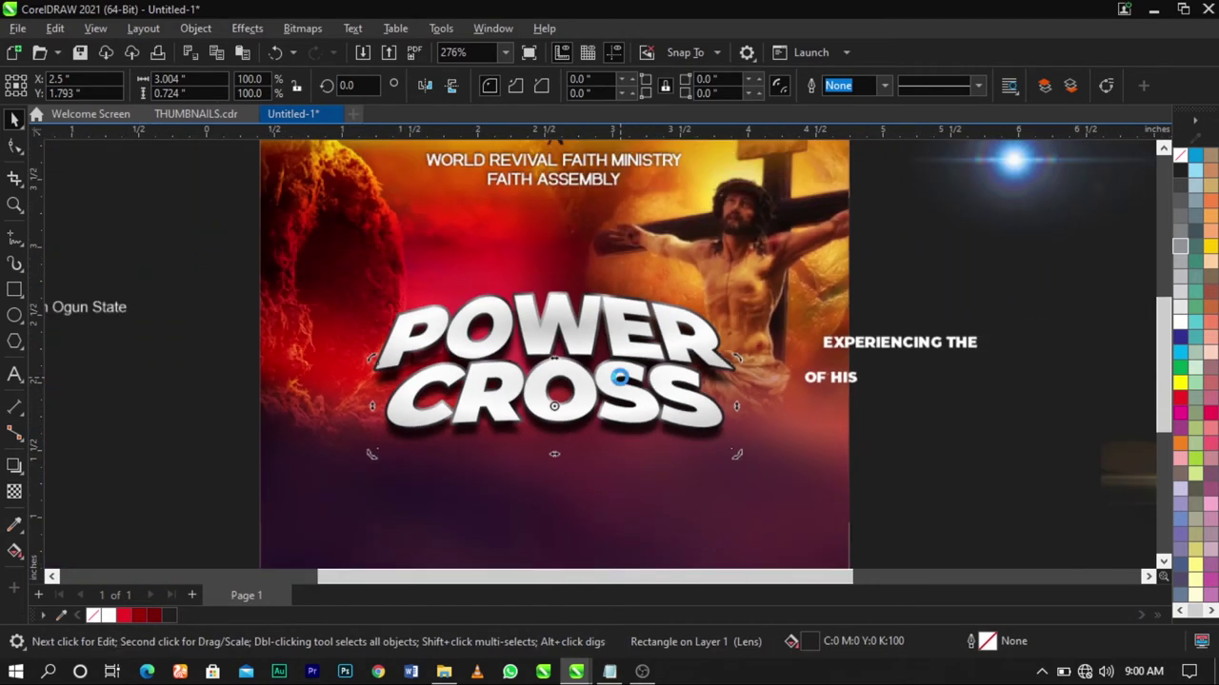
drag(340, 258, 884, 485)
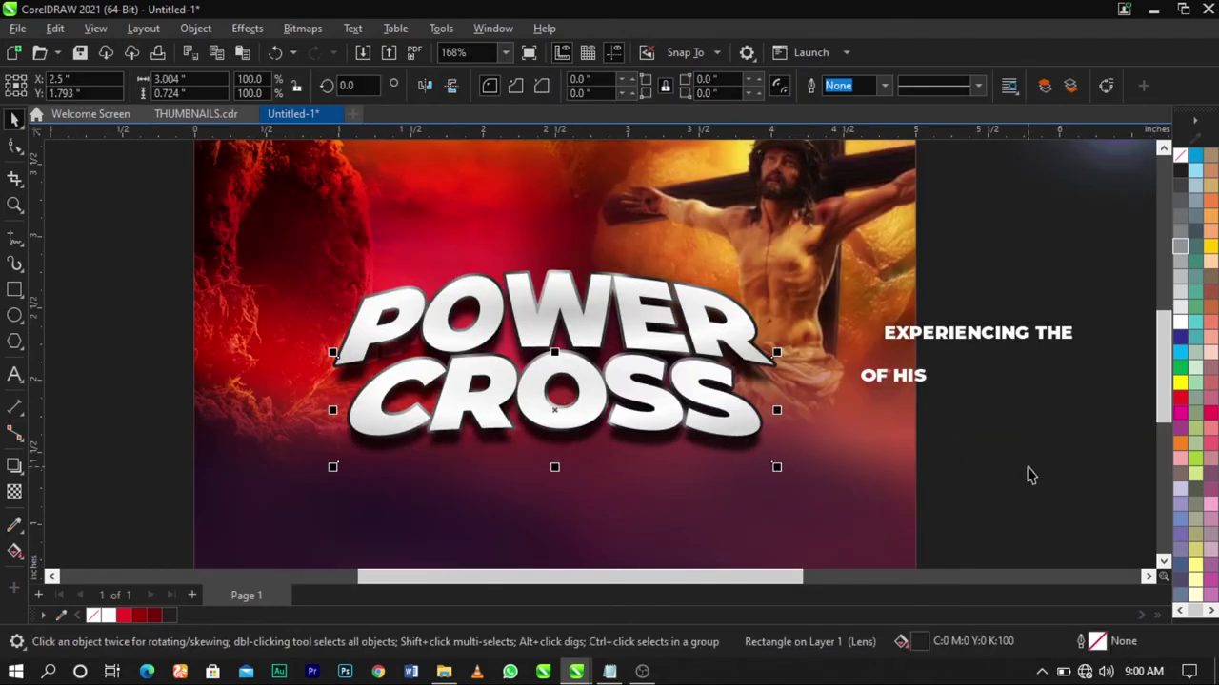
Convert the enveloped CROSS text to curves
click(610, 393)
scroll(615, 392, up, 3)
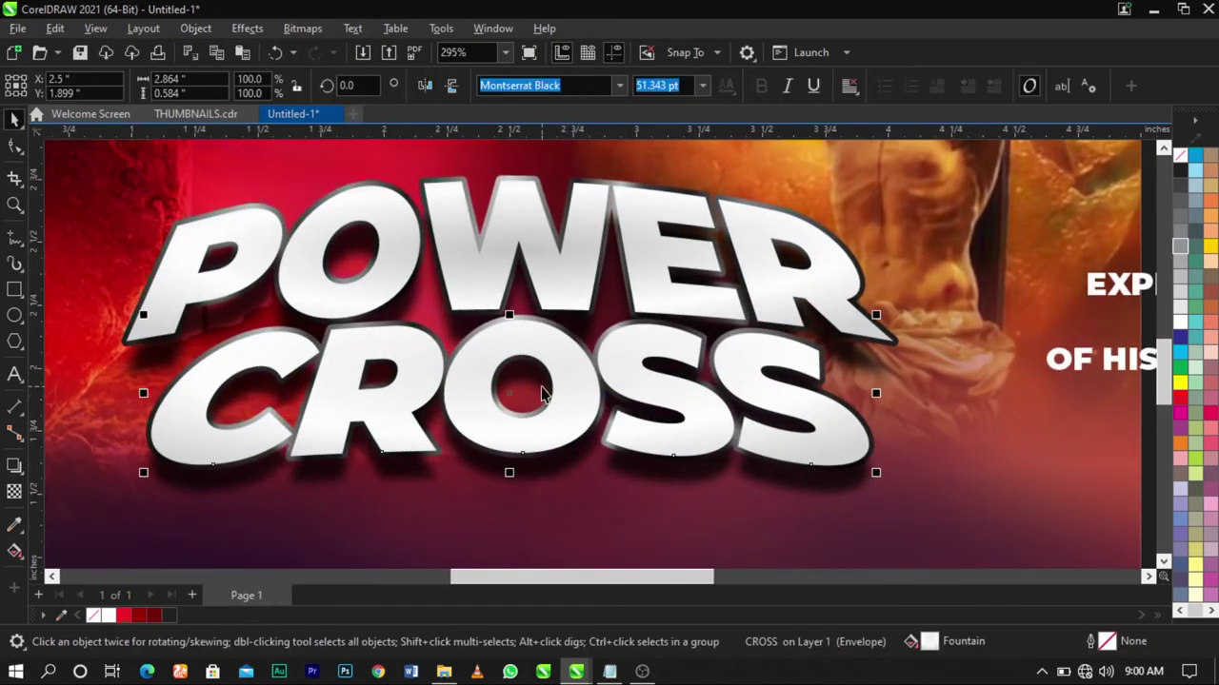
scroll(557, 386, up, 2)
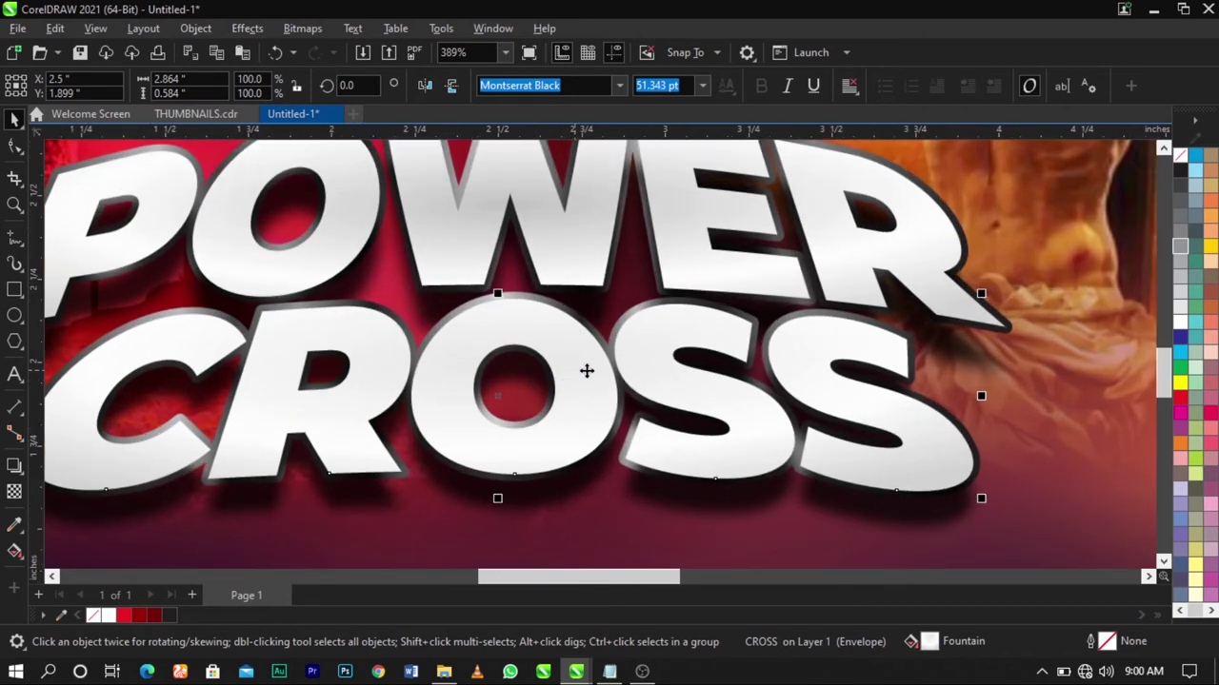
click(12, 153)
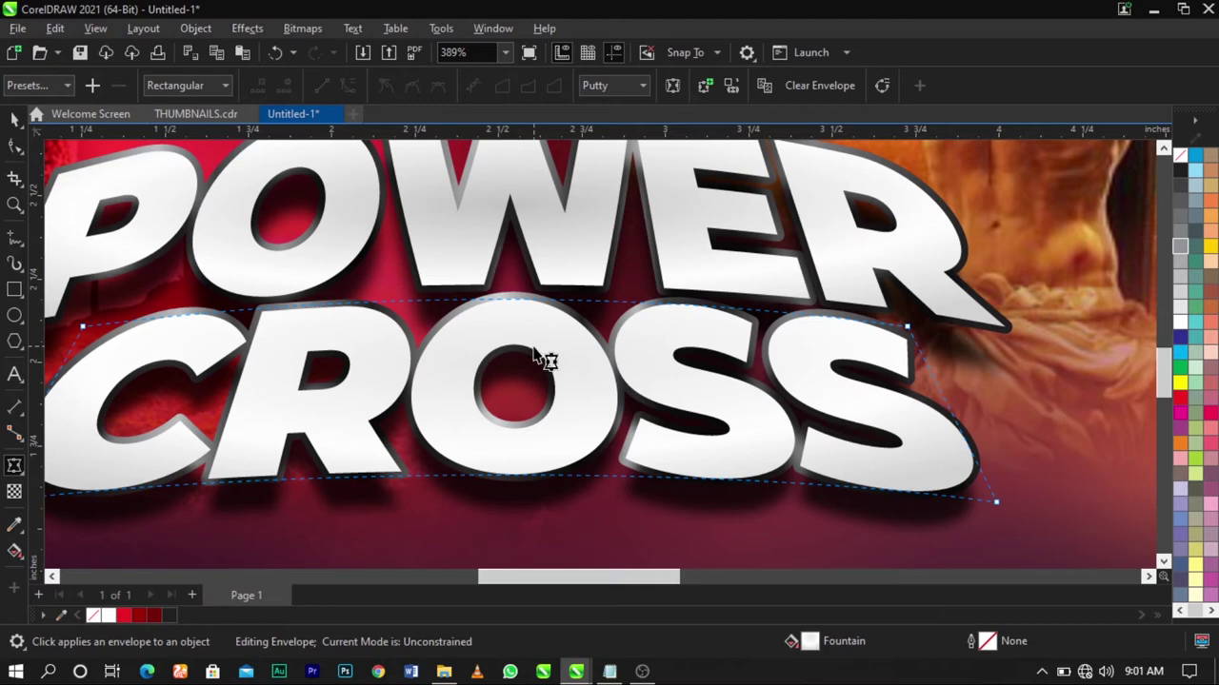
right_click(535, 354)
key(Escape)
key(space)
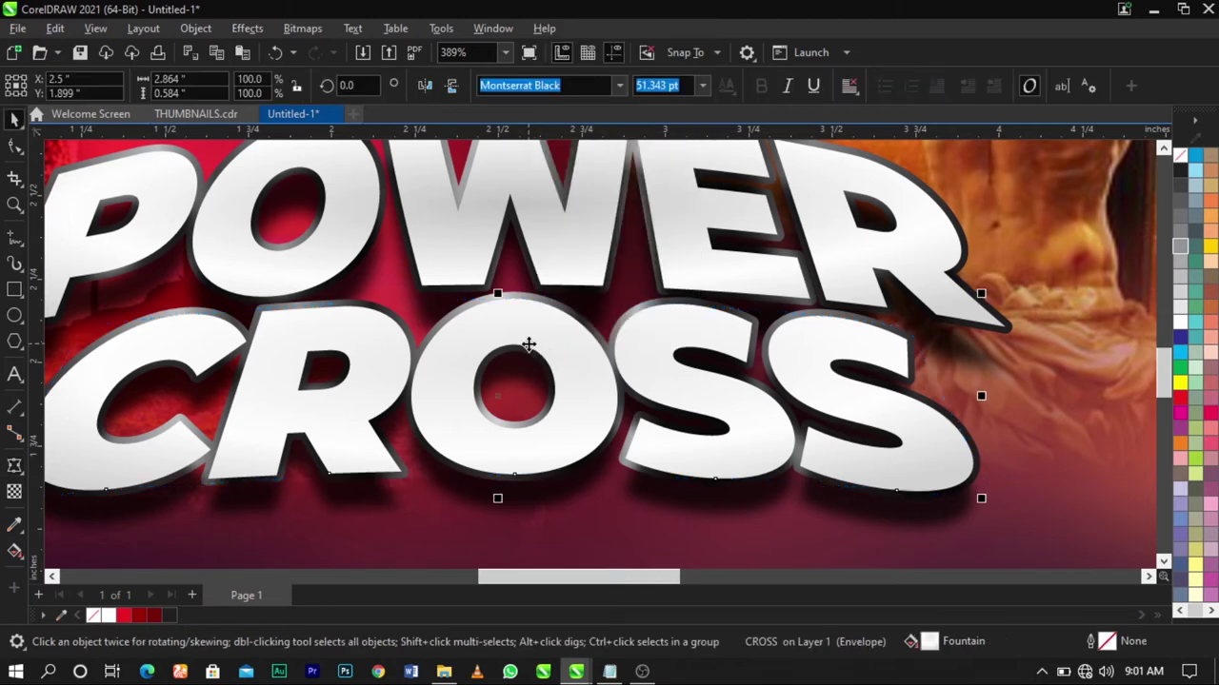
drag(570, 415, 579, 411)
drag(461, 353, 451, 357)
right_click(482, 348)
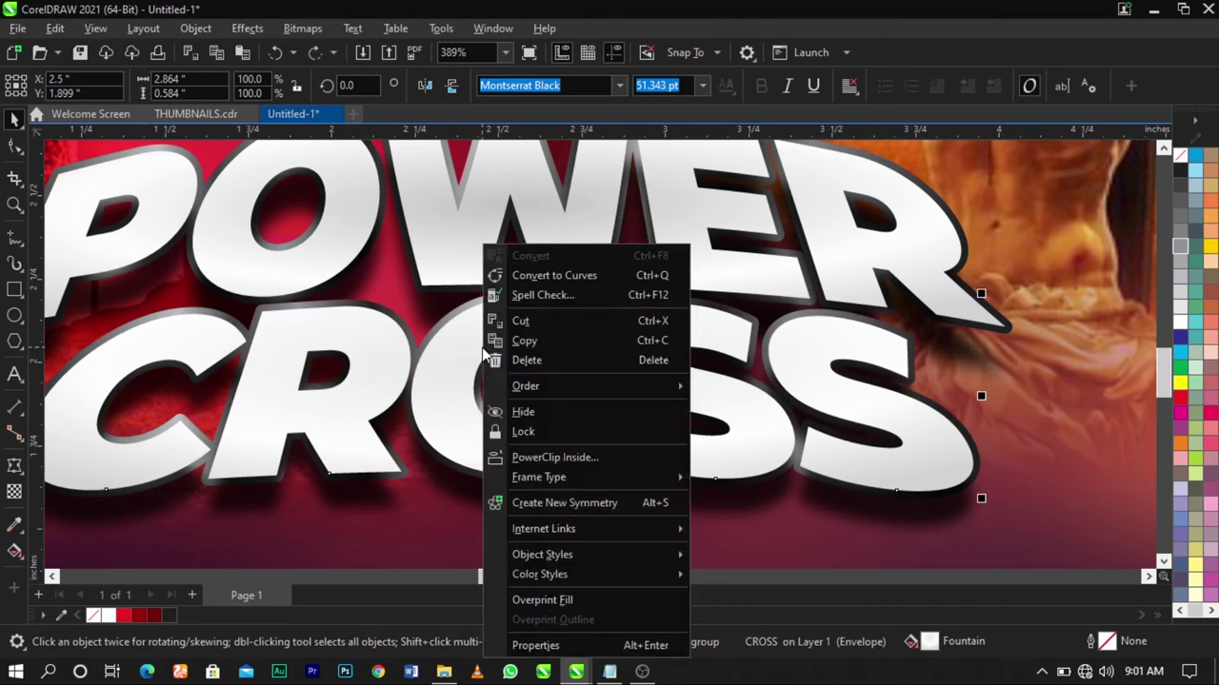
click(530, 280)
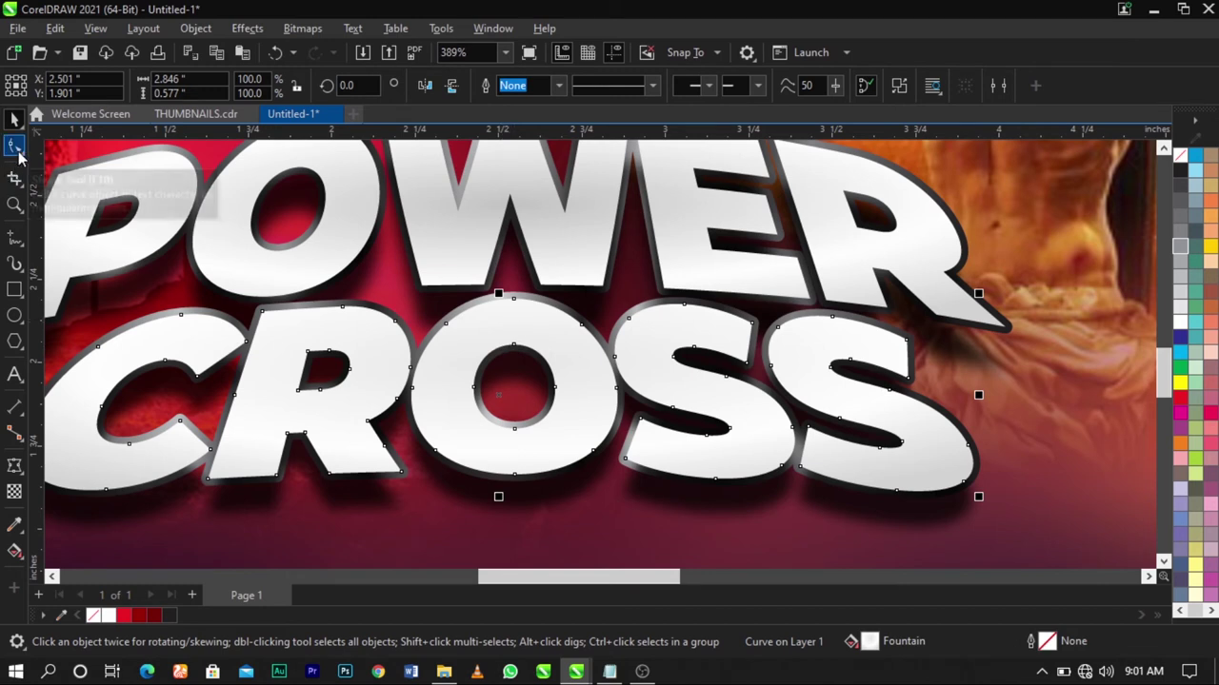
Delete the nodes of the O's inner opening in CROSS to make the letter solid
click(15, 147)
drag(458, 332, 582, 455)
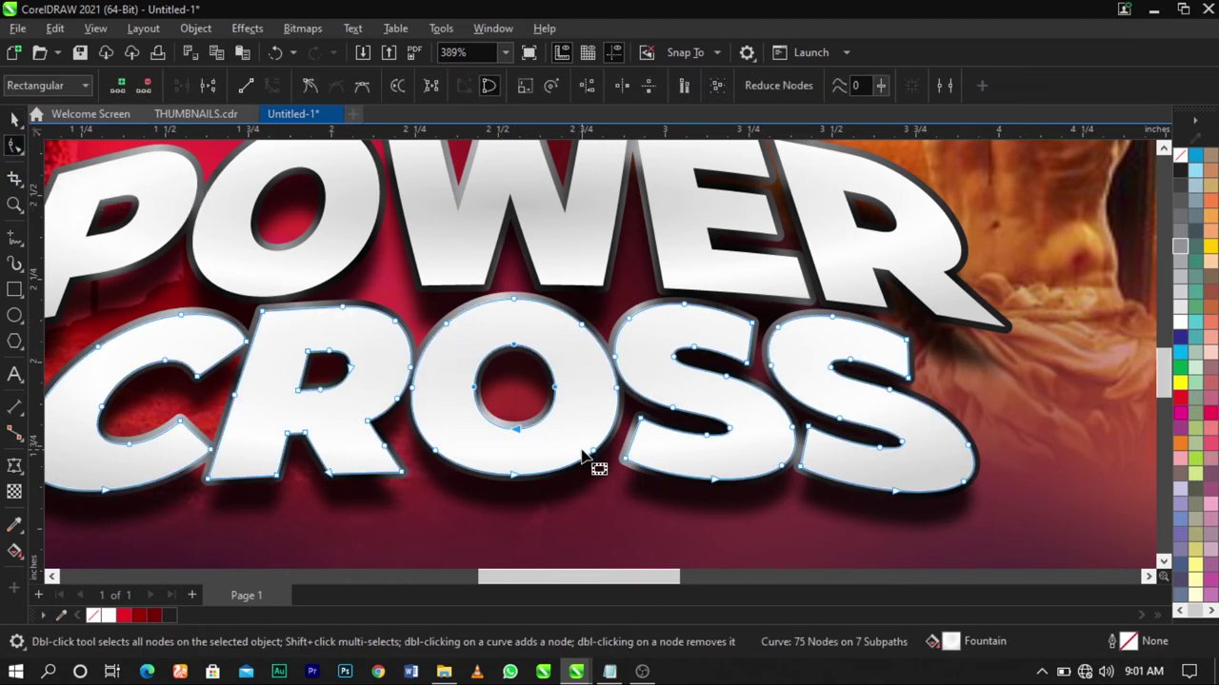
key(Delete)
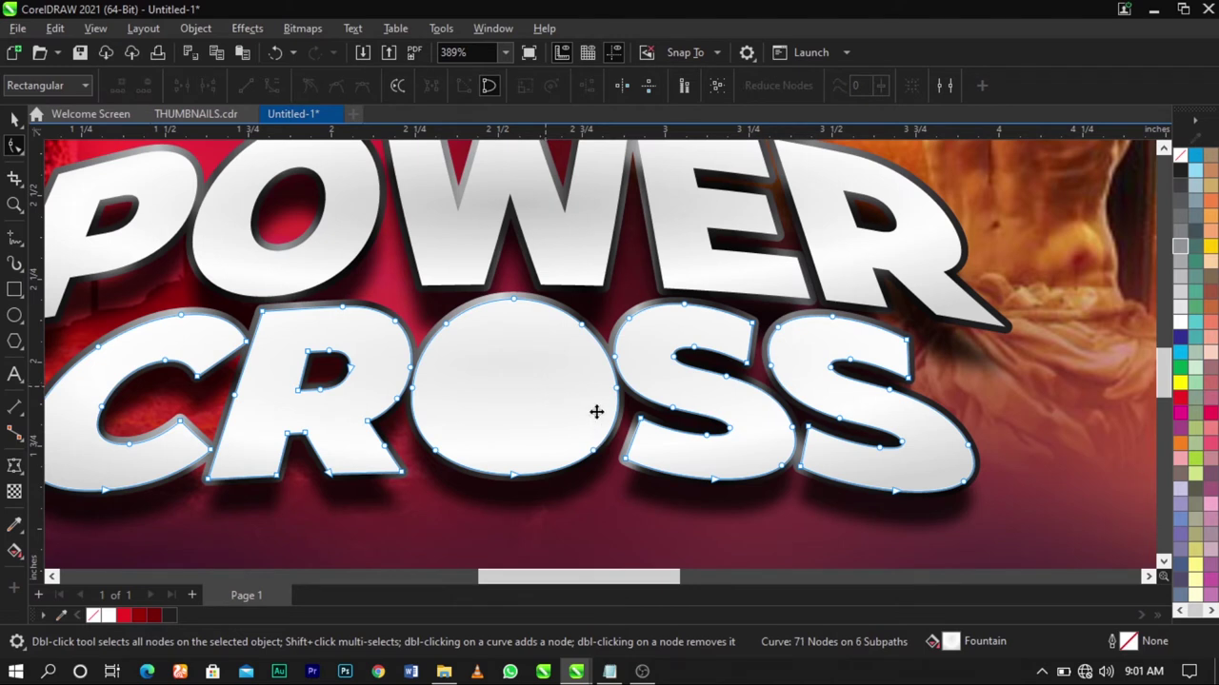
key(space)
click(949, 395)
click(561, 370)
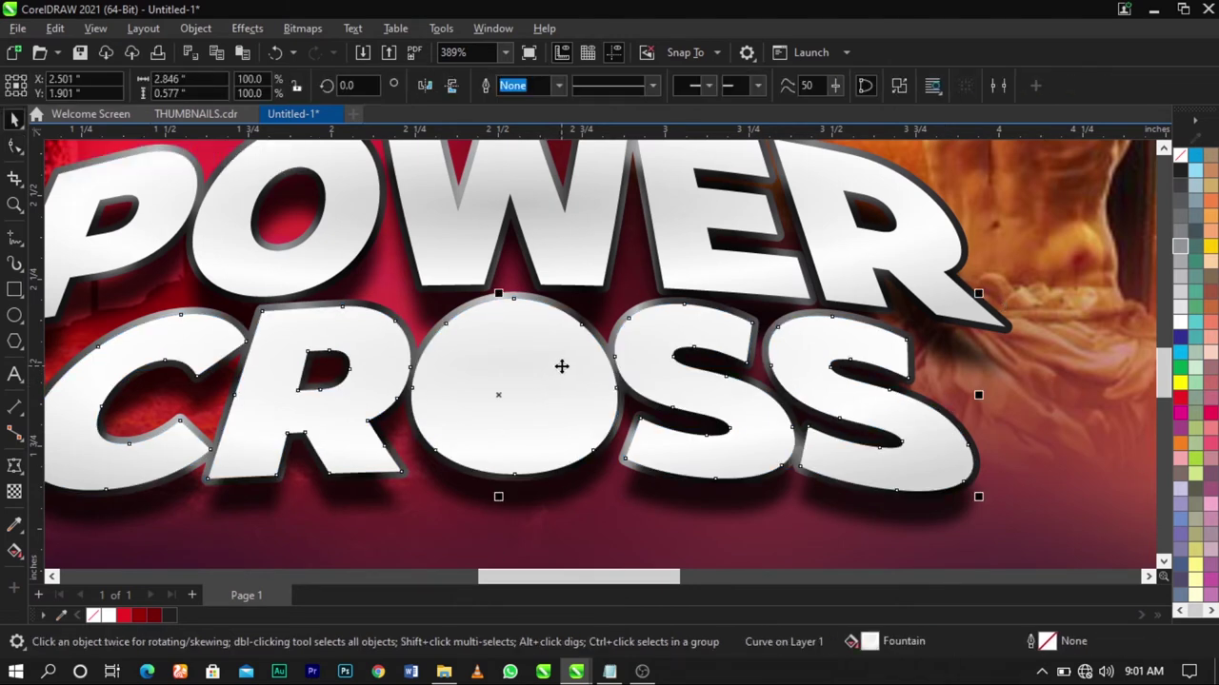
click(19, 318)
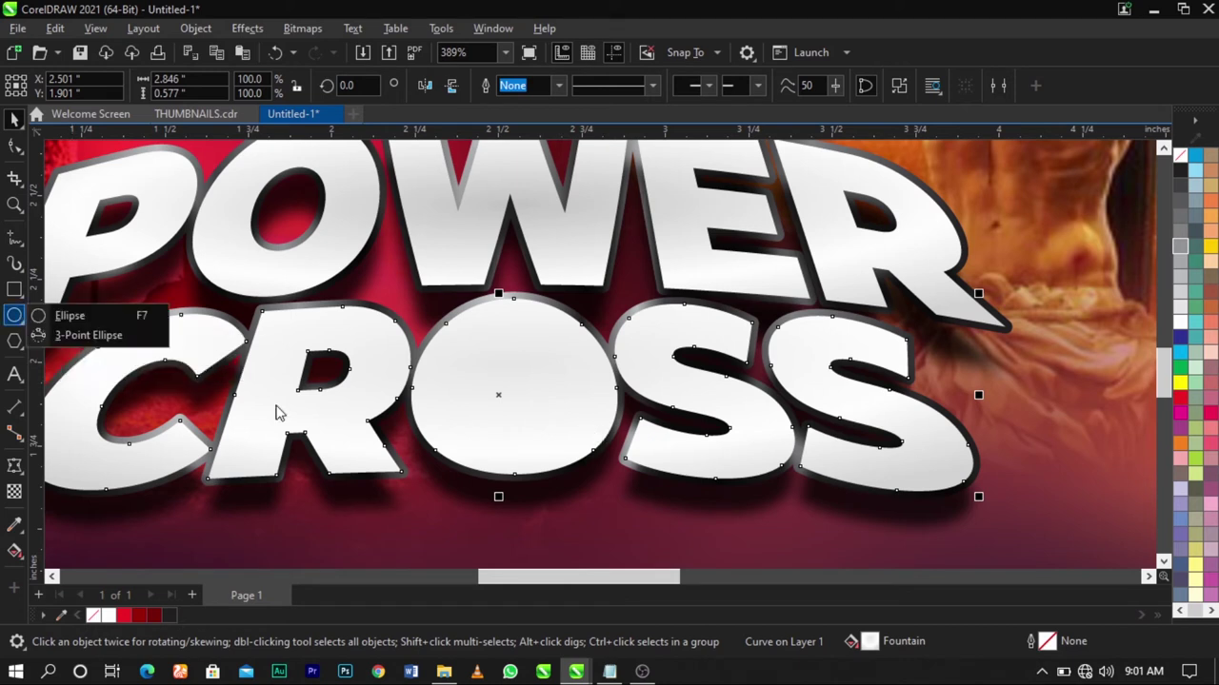
click(69, 316)
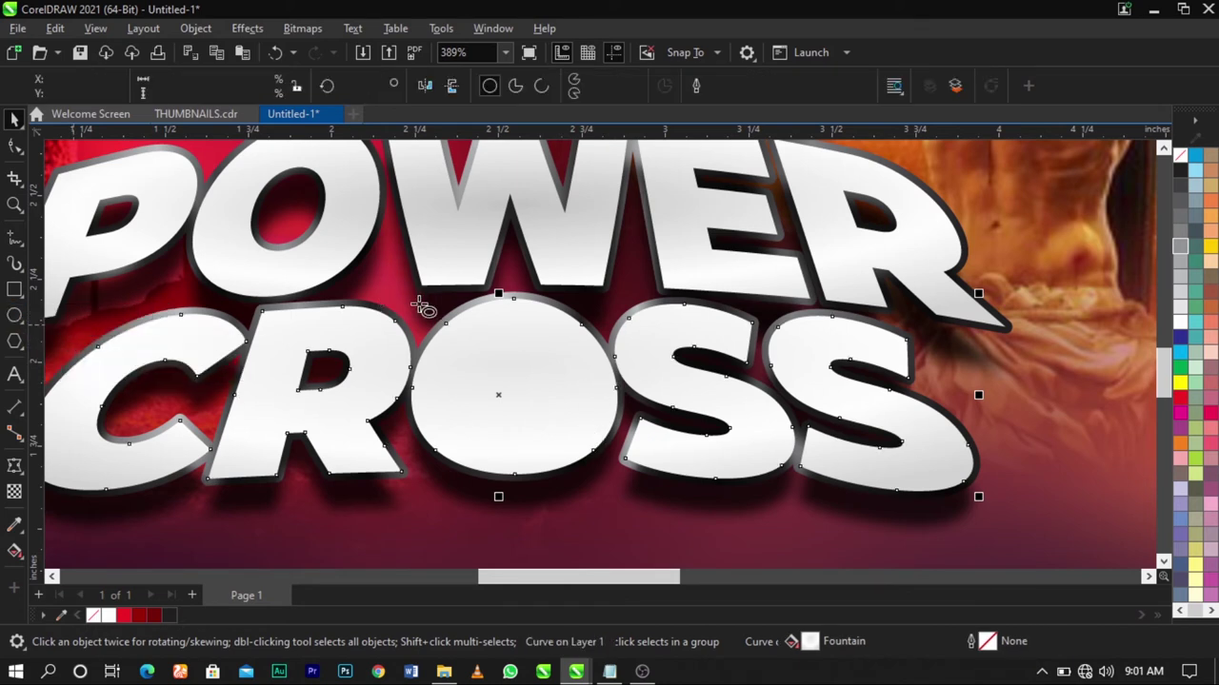
click(21, 120)
Break the CROSS curve apart into separate letter shapes
scroll(558, 356, down, 2)
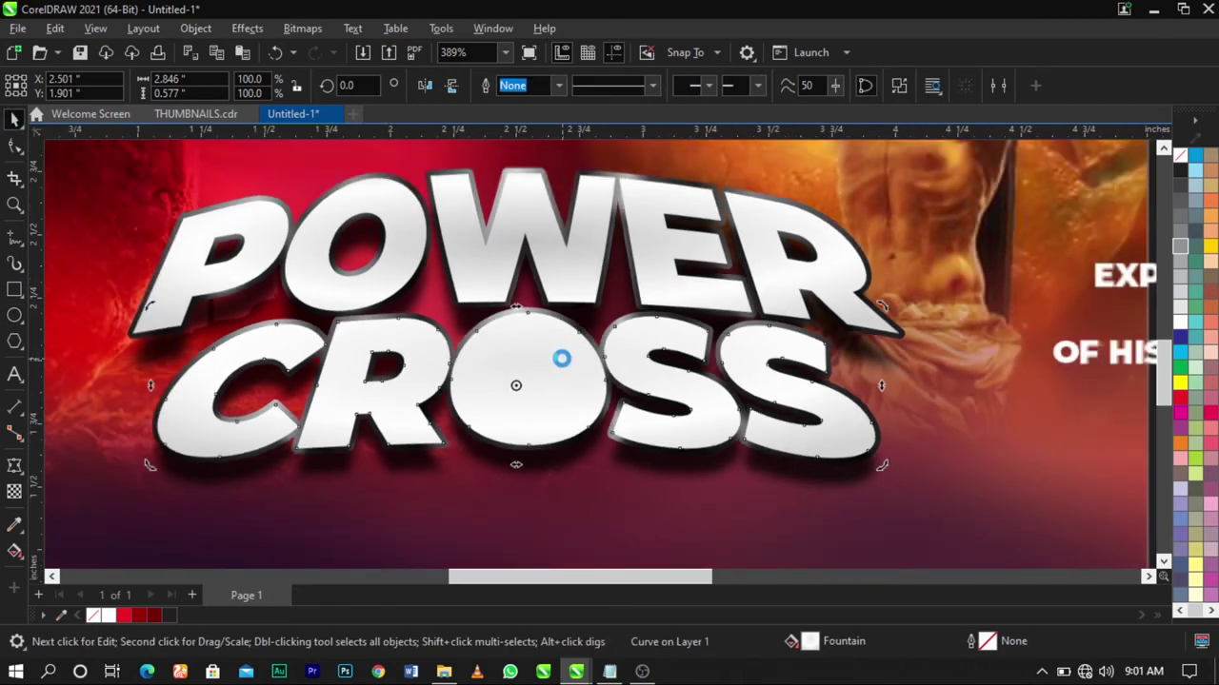
right_click(535, 350)
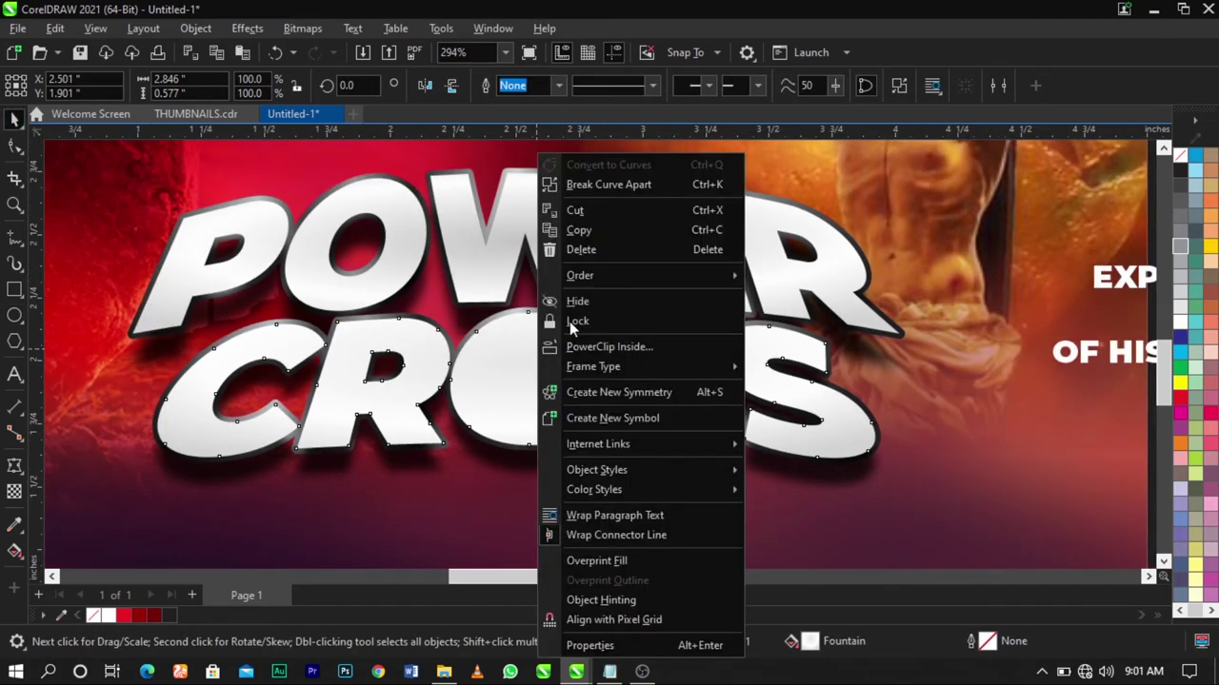
click(612, 186)
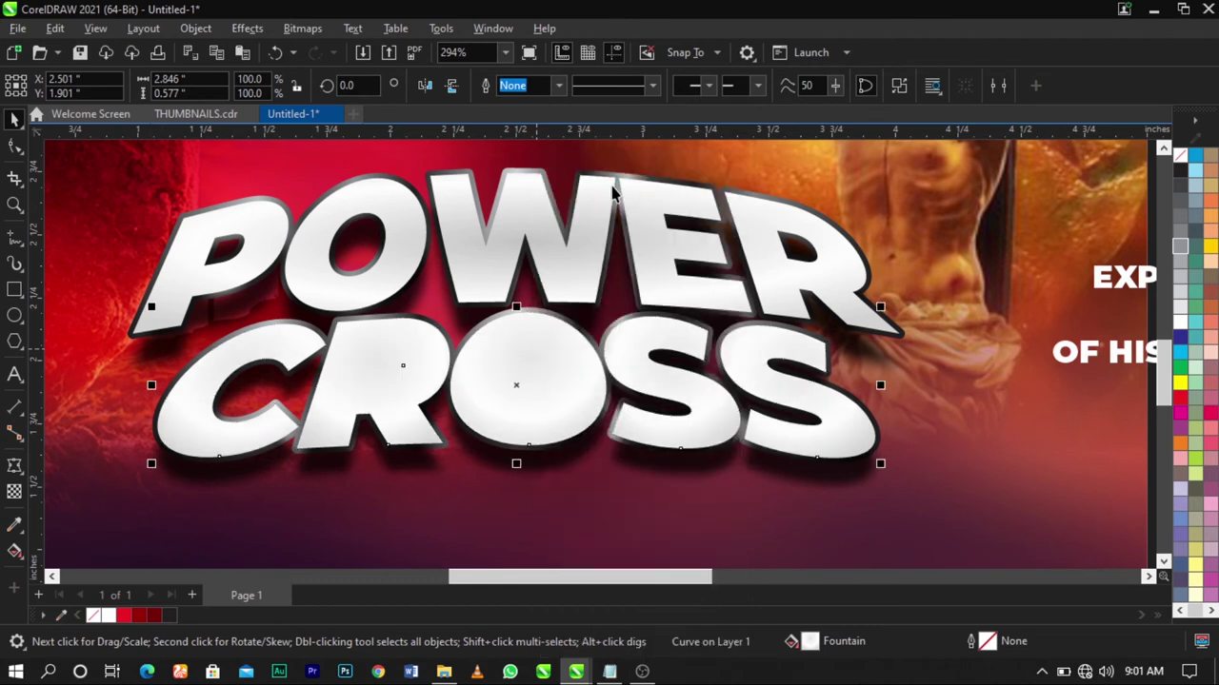
click(944, 492)
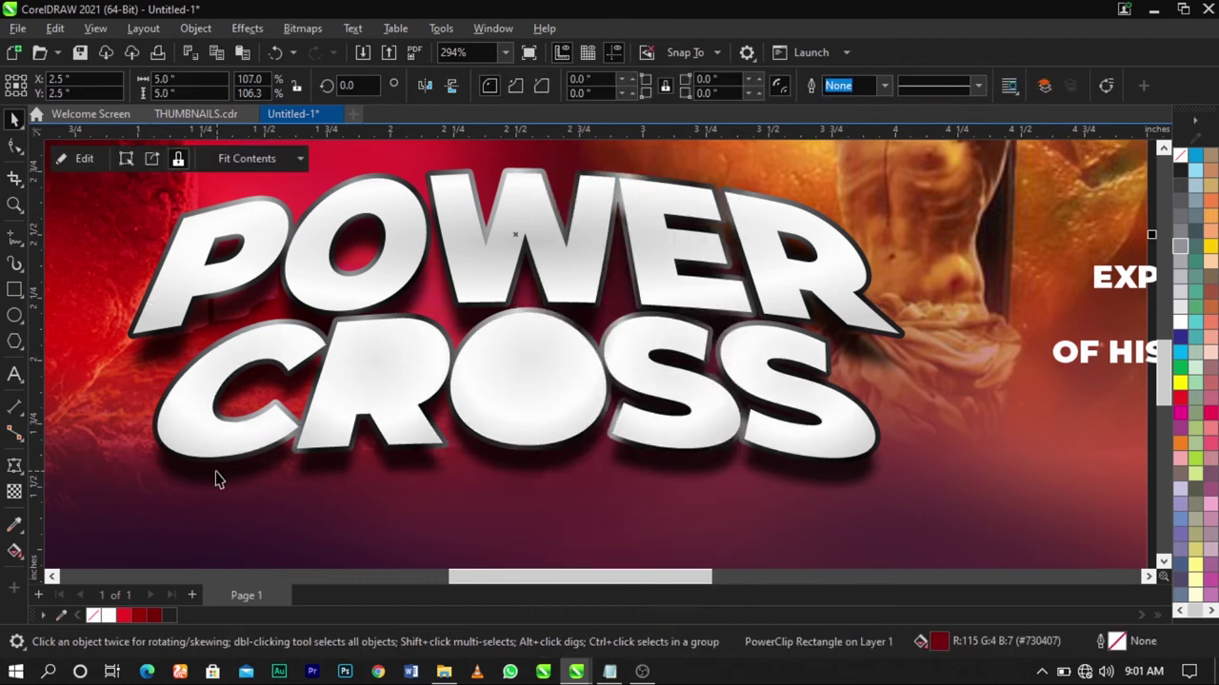
Combine the R of CROSS with its inner shape to restore the letter's opening
click(431, 360)
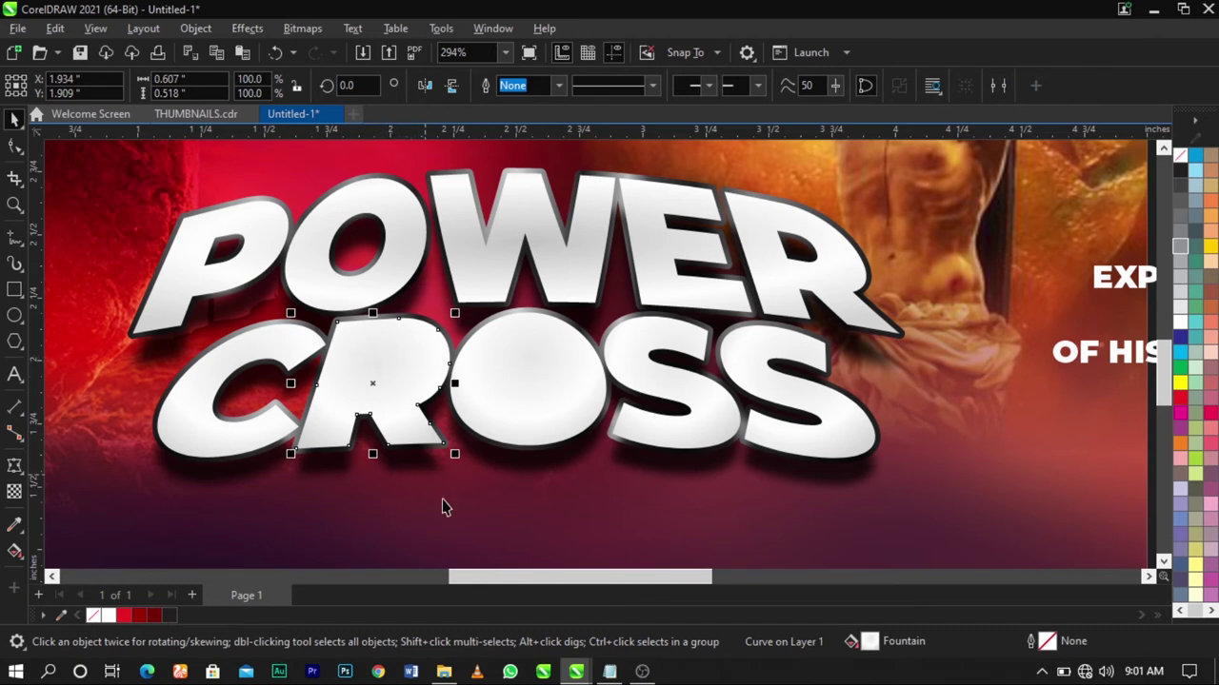
click(488, 301)
click(492, 293)
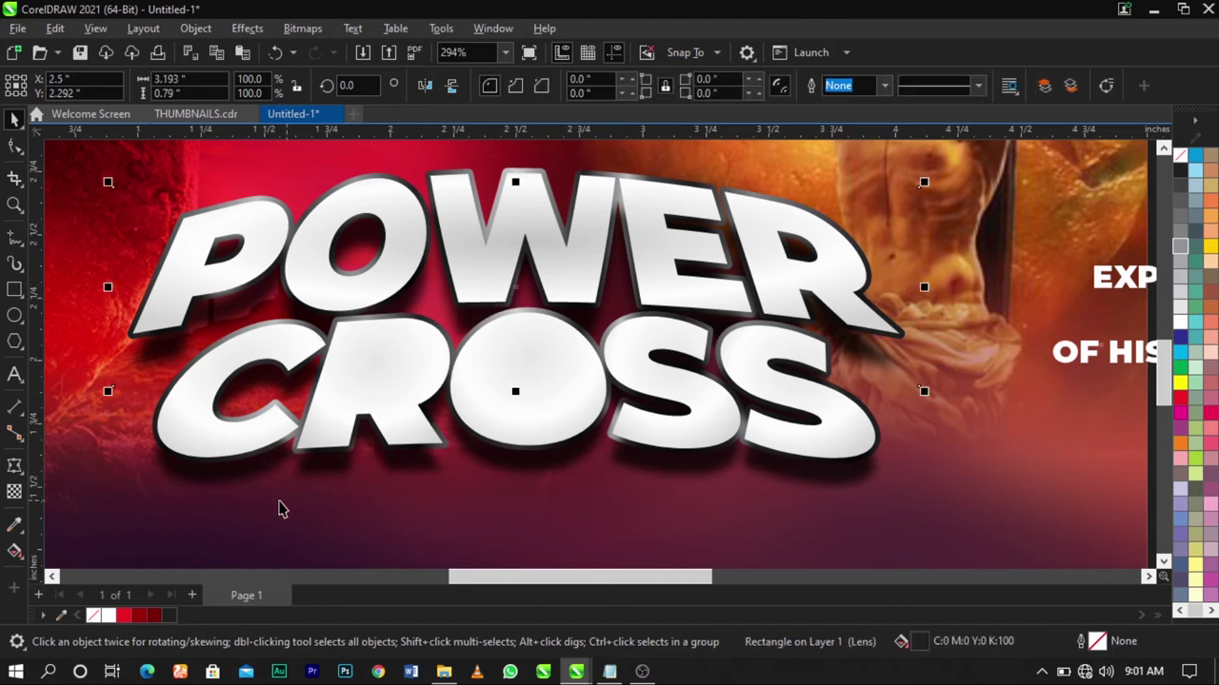
drag(258, 511, 454, 314)
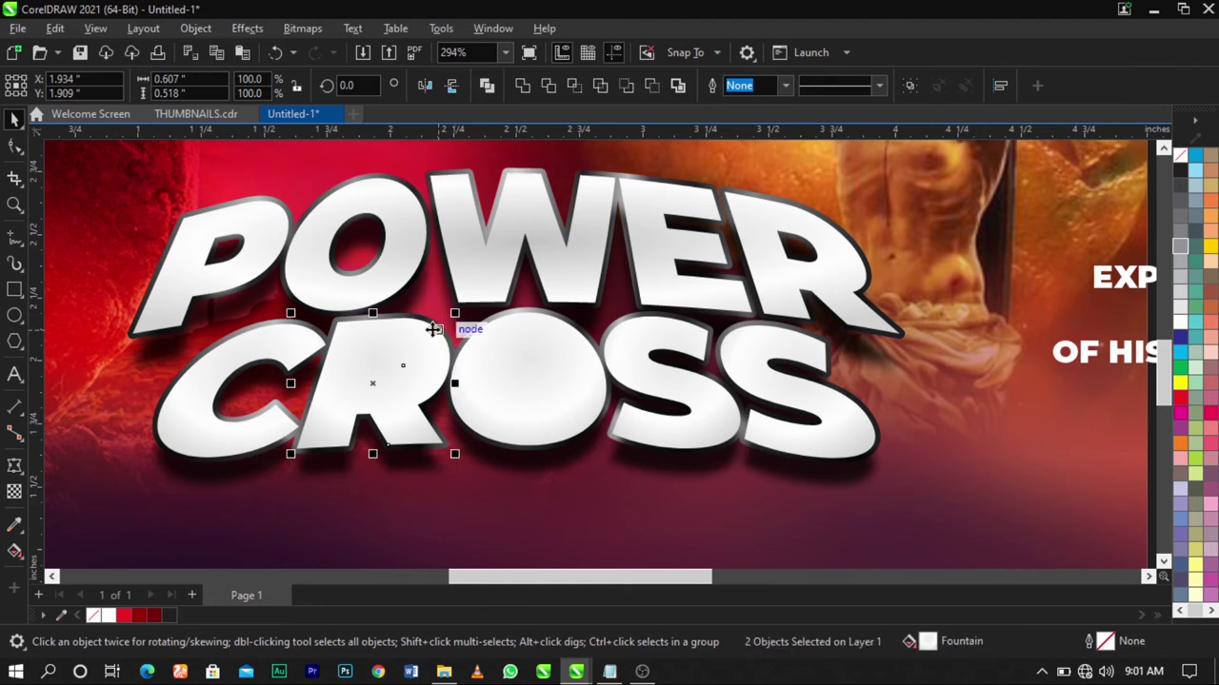
key(ctrl+l)
click(469, 461)
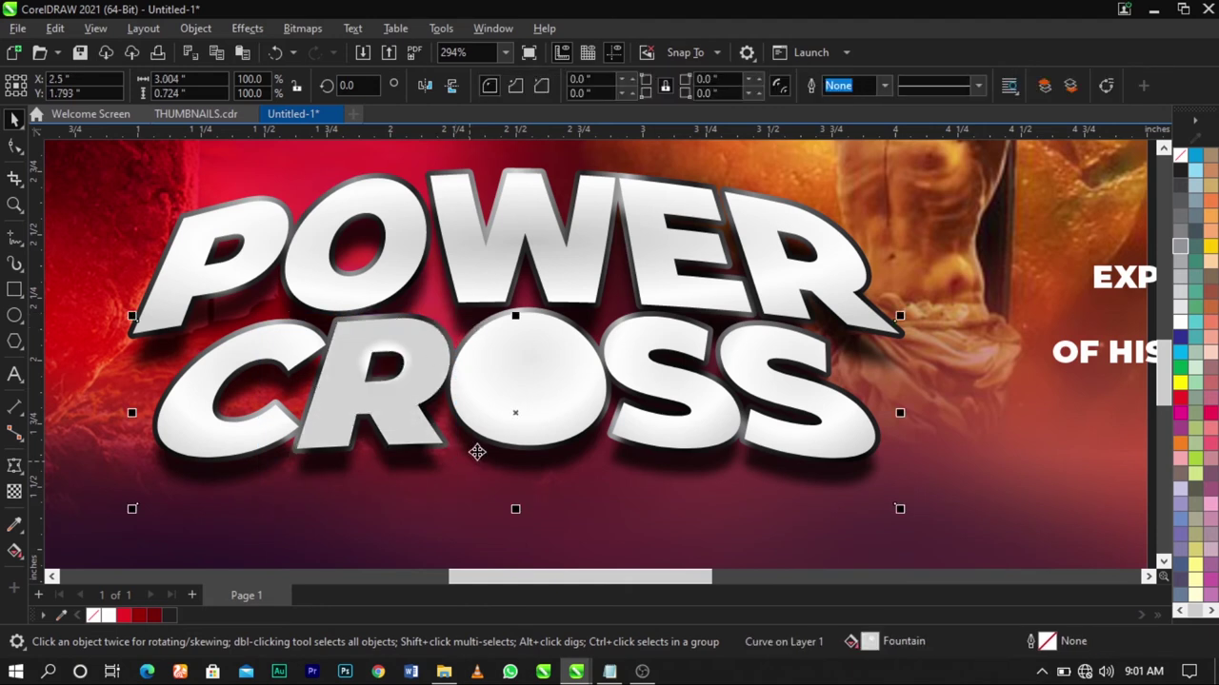
click(477, 452)
Create a copy of the solid O scaled to about 94% around its centre and fill it with yellow
click(531, 383)
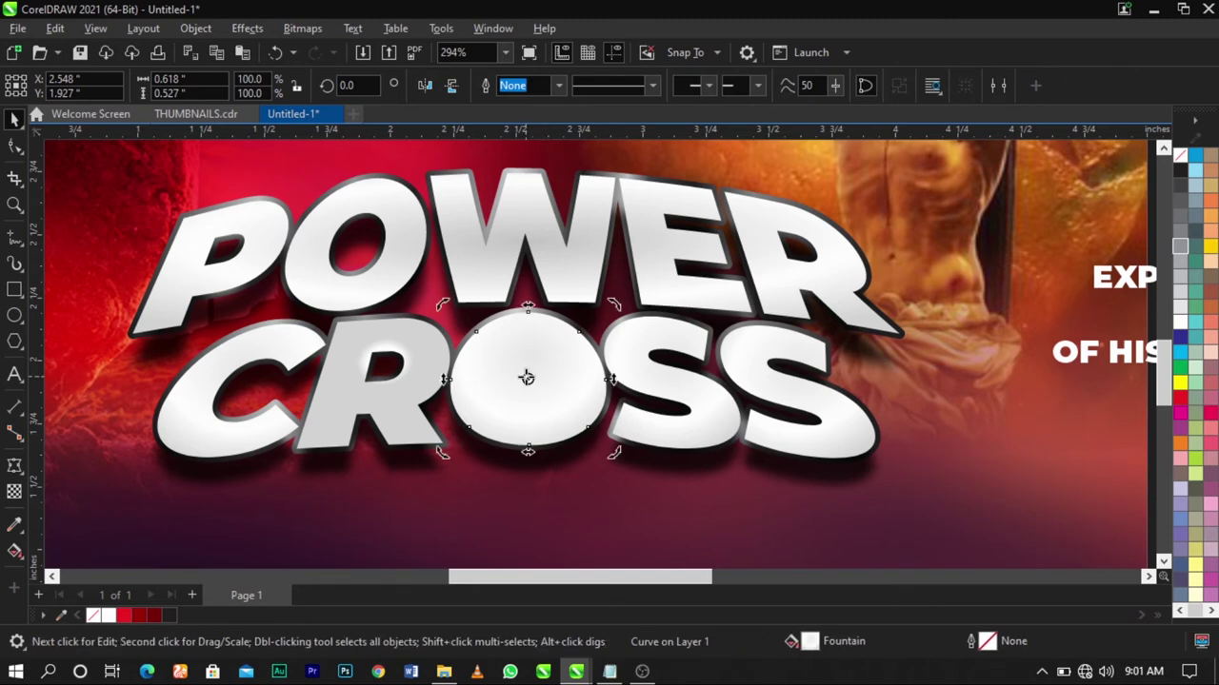
scroll(541, 377, up, 2)
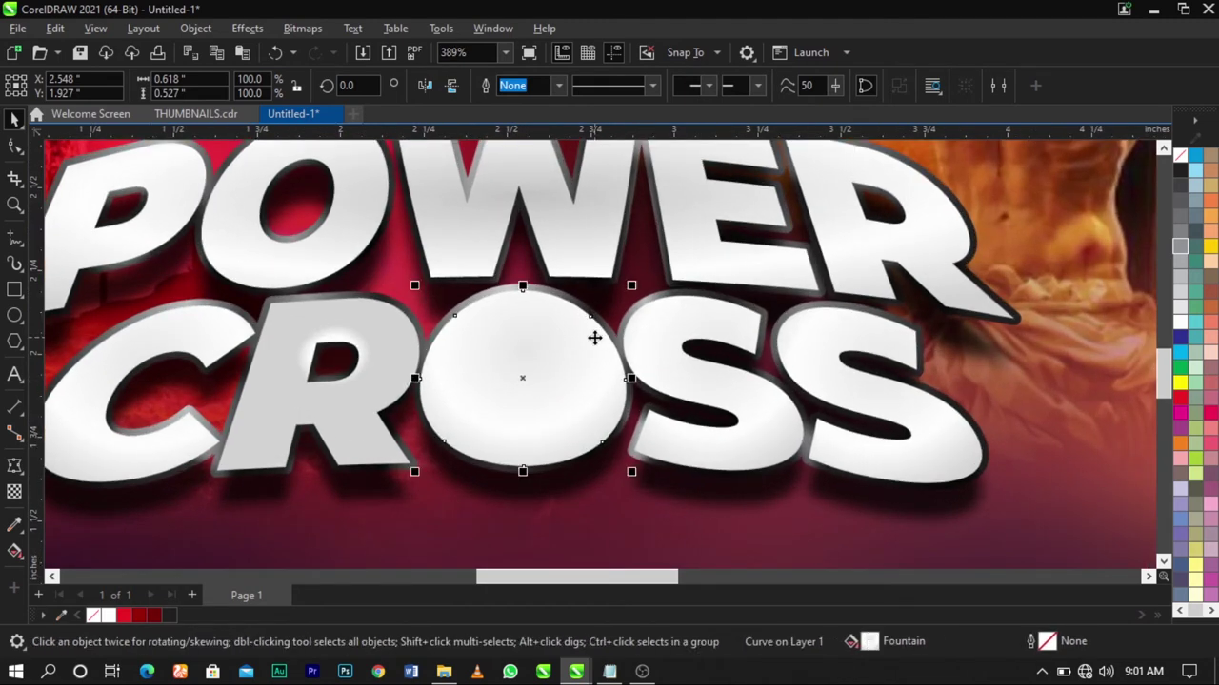
scroll(630, 300, up, 3)
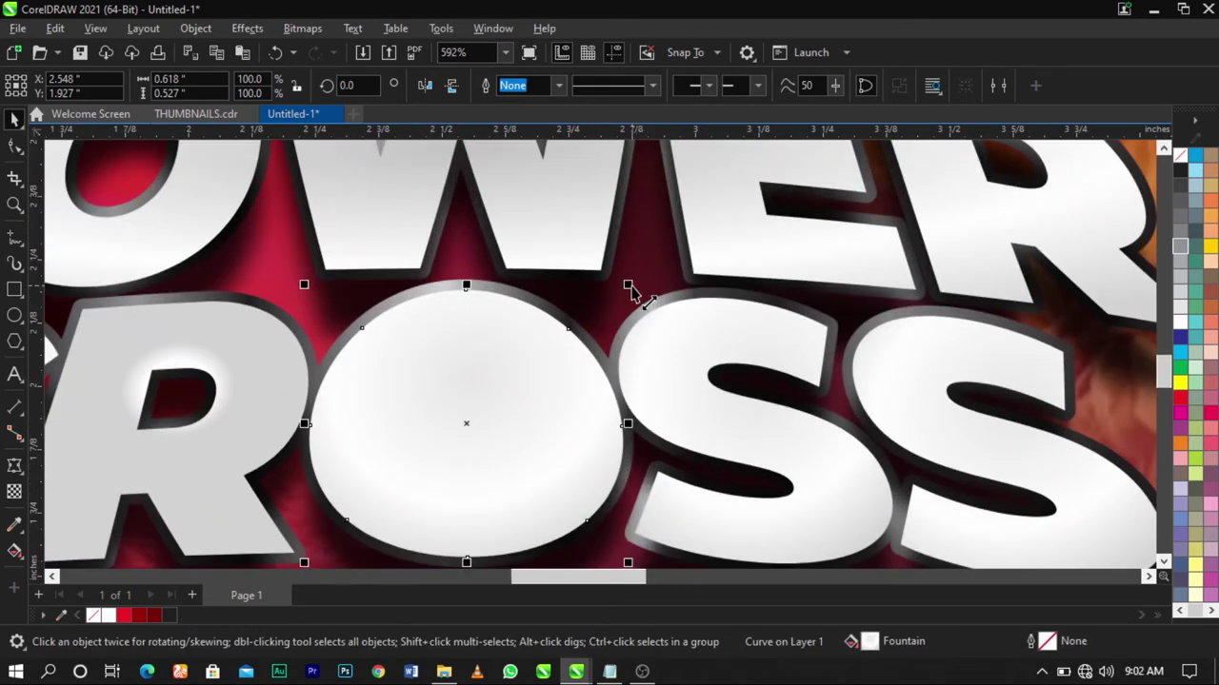
drag(631, 291, 638, 303)
click(509, 378)
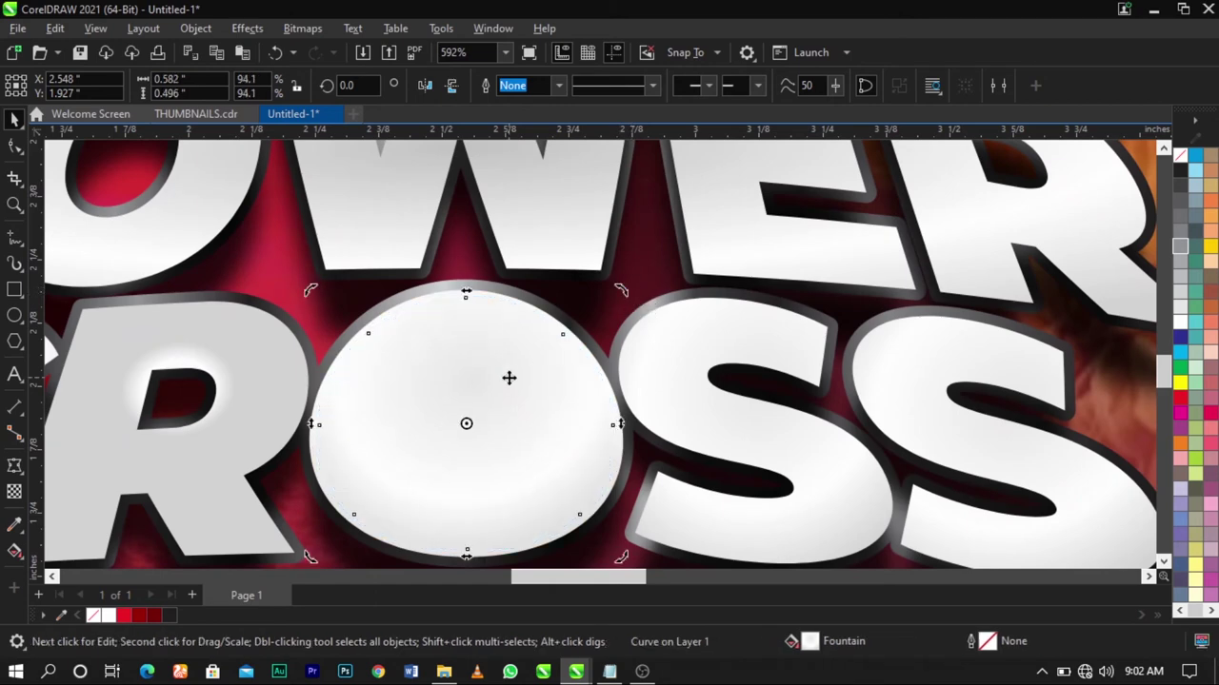
click(1179, 392)
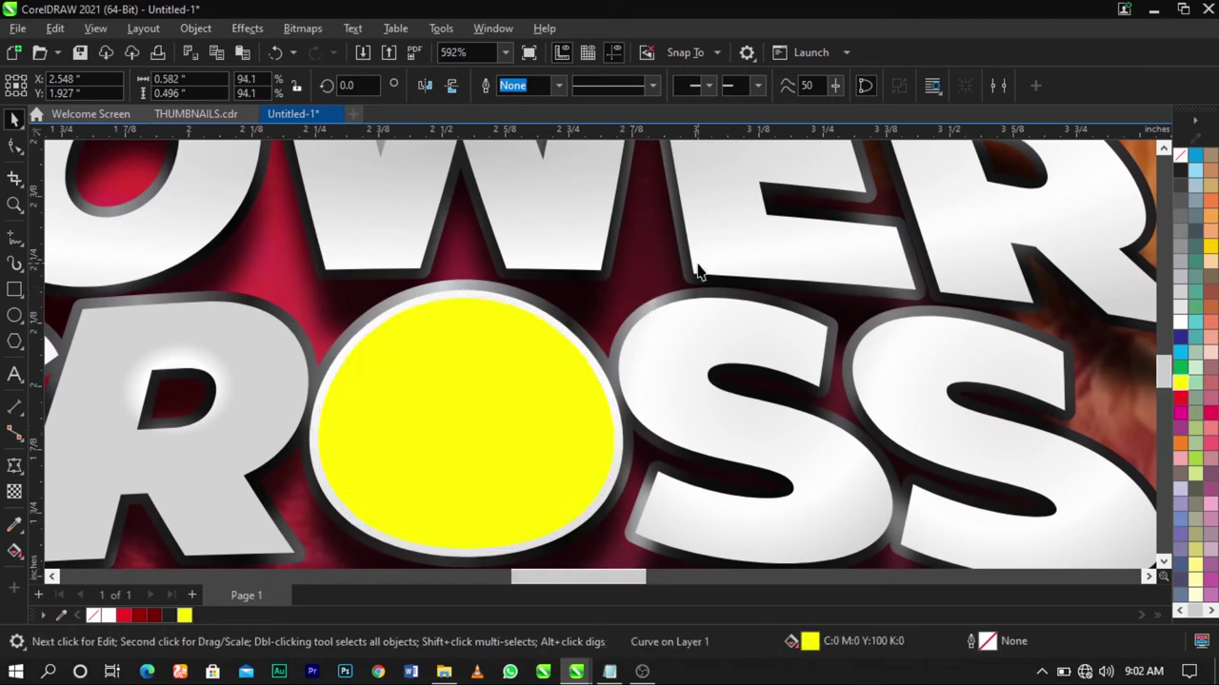
scroll(781, 301, down, 2)
click(536, 239)
click(555, 322)
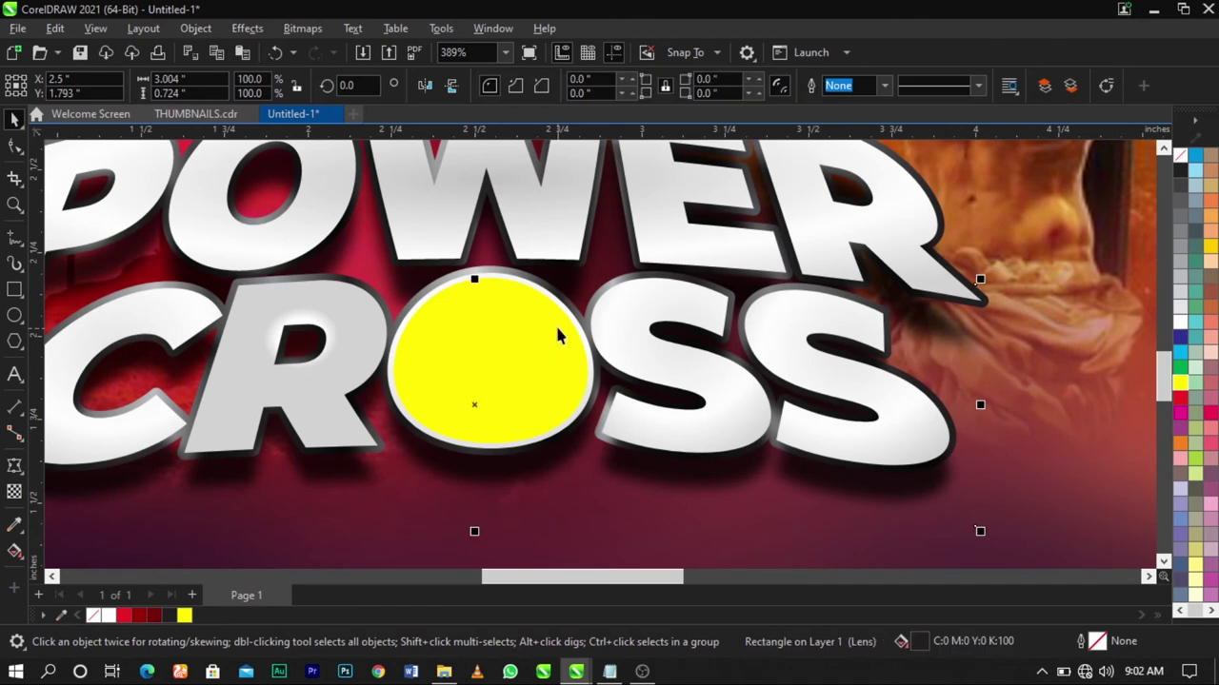
Move the OF HIS text onto the yellow O and fill it with dark red #730407
scroll(917, 383, down, 3)
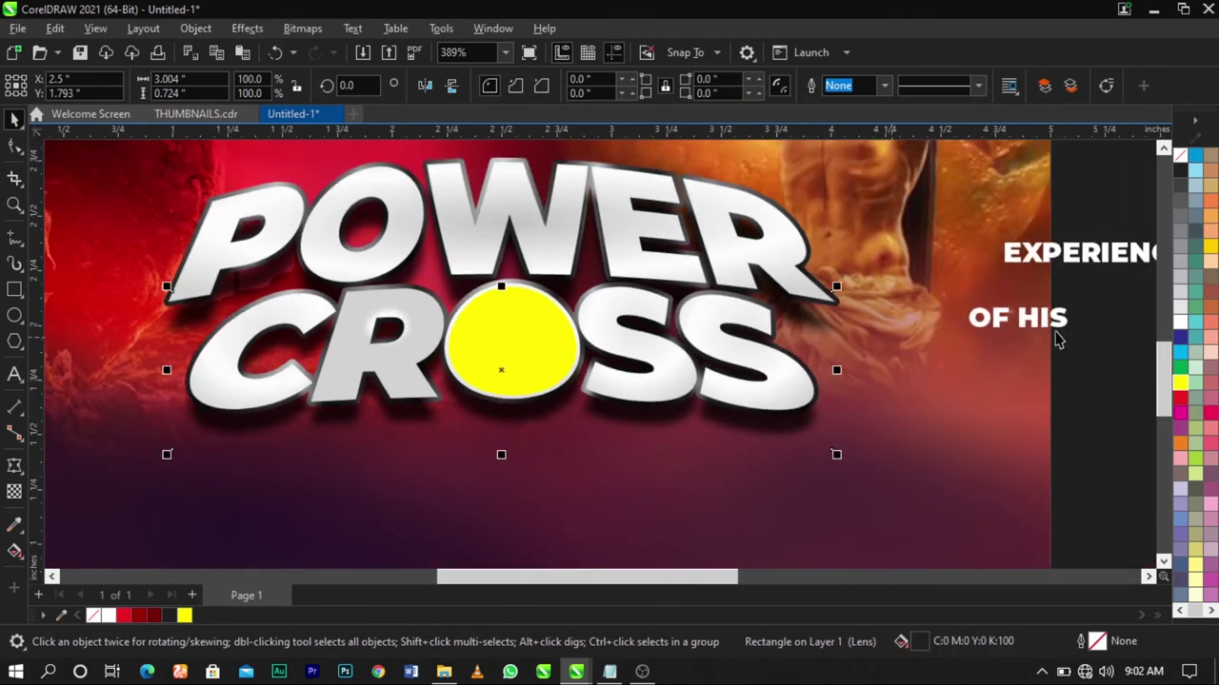
drag(1059, 337, 558, 350)
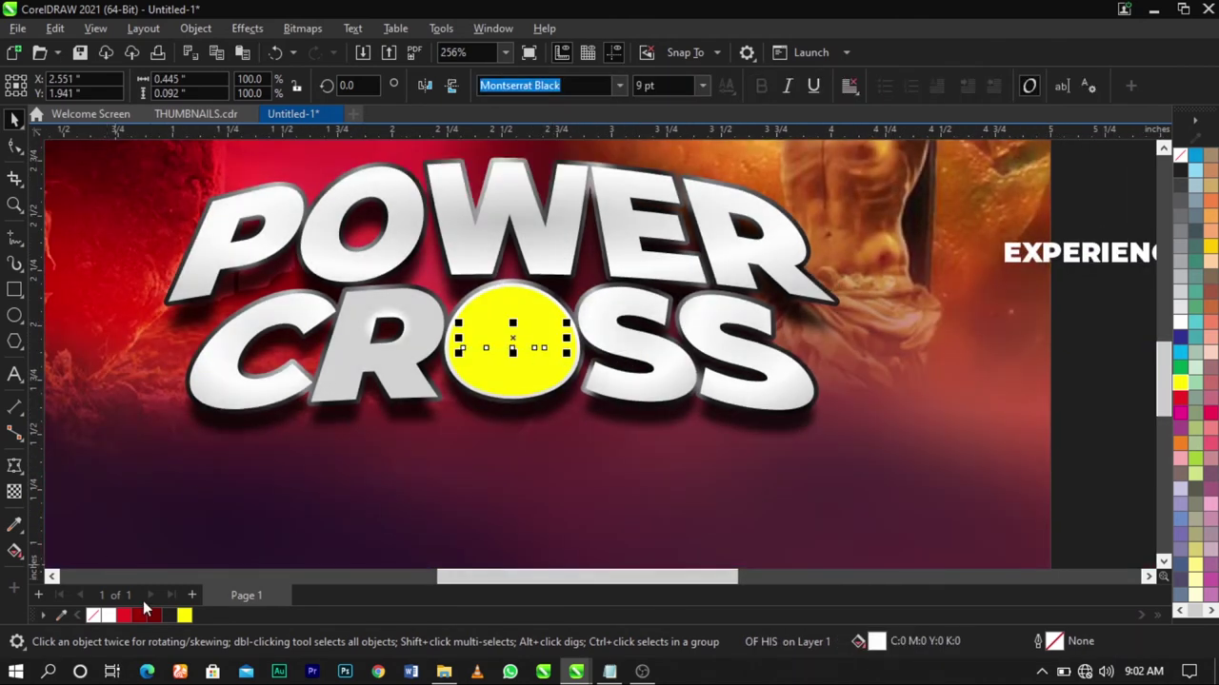
click(152, 616)
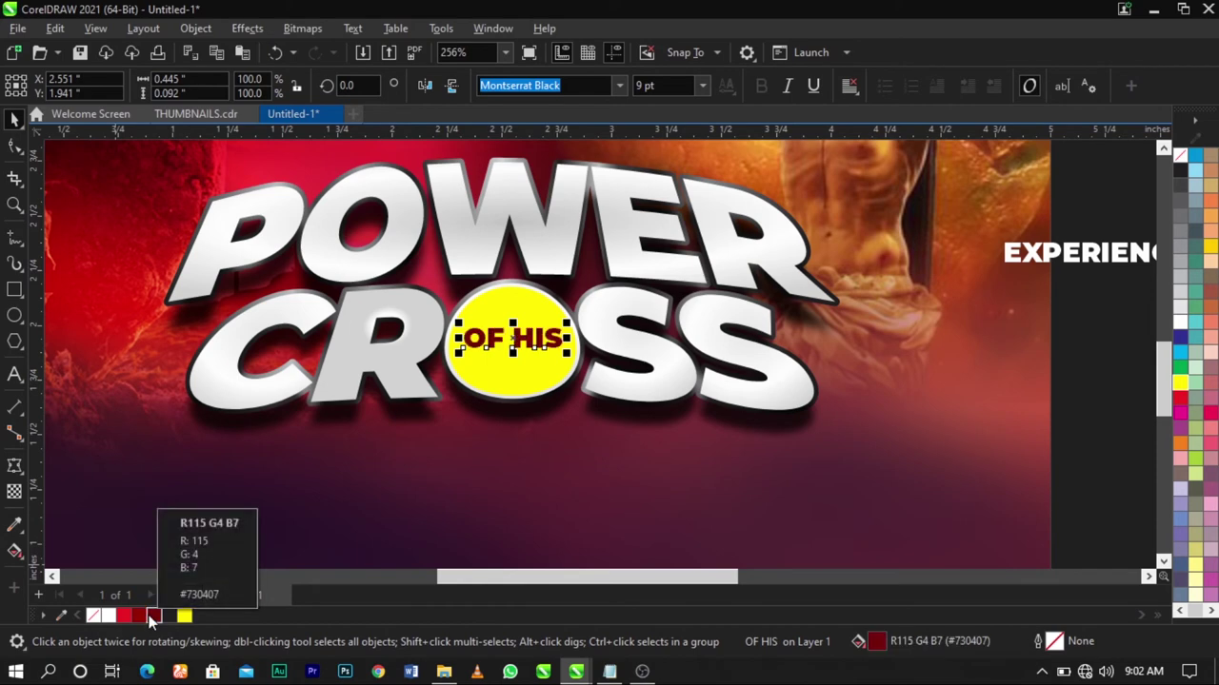
Stretch the OF HIS text vertically and tighten its letter spacing
drag(352, 270, 622, 422)
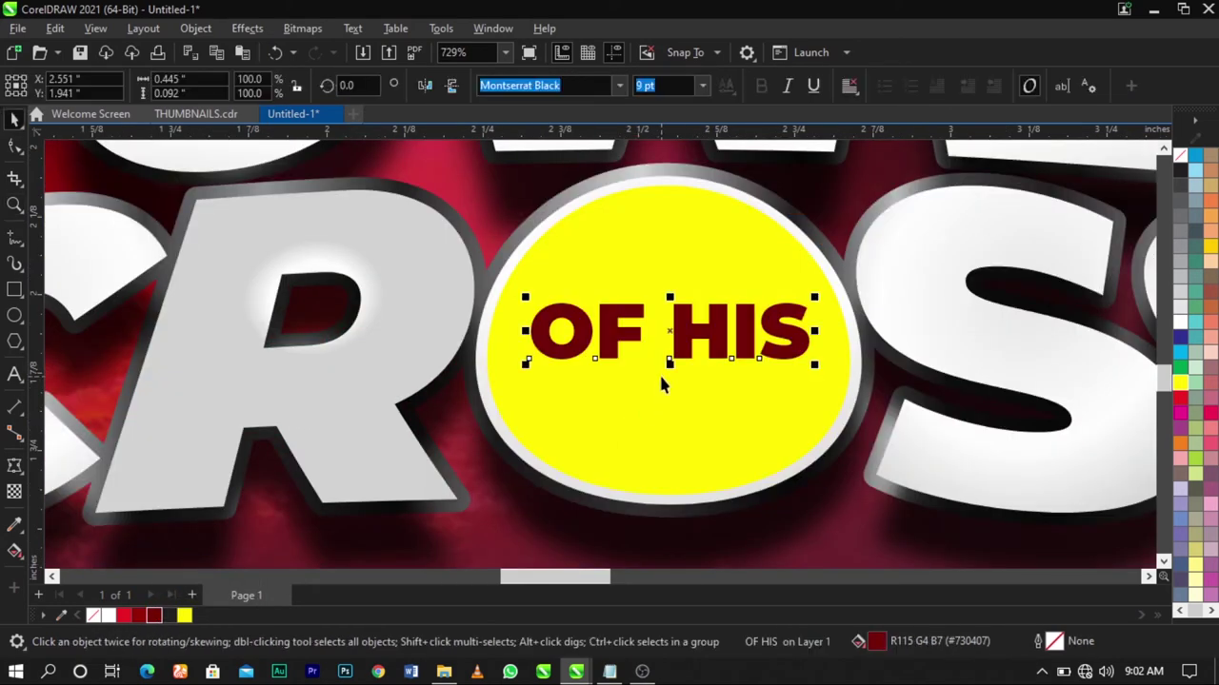
mouse_move(669, 373)
mouse_down()
mouse_move(672, 413)
mouse_move(677, 384)
mouse_up()
key(F10)
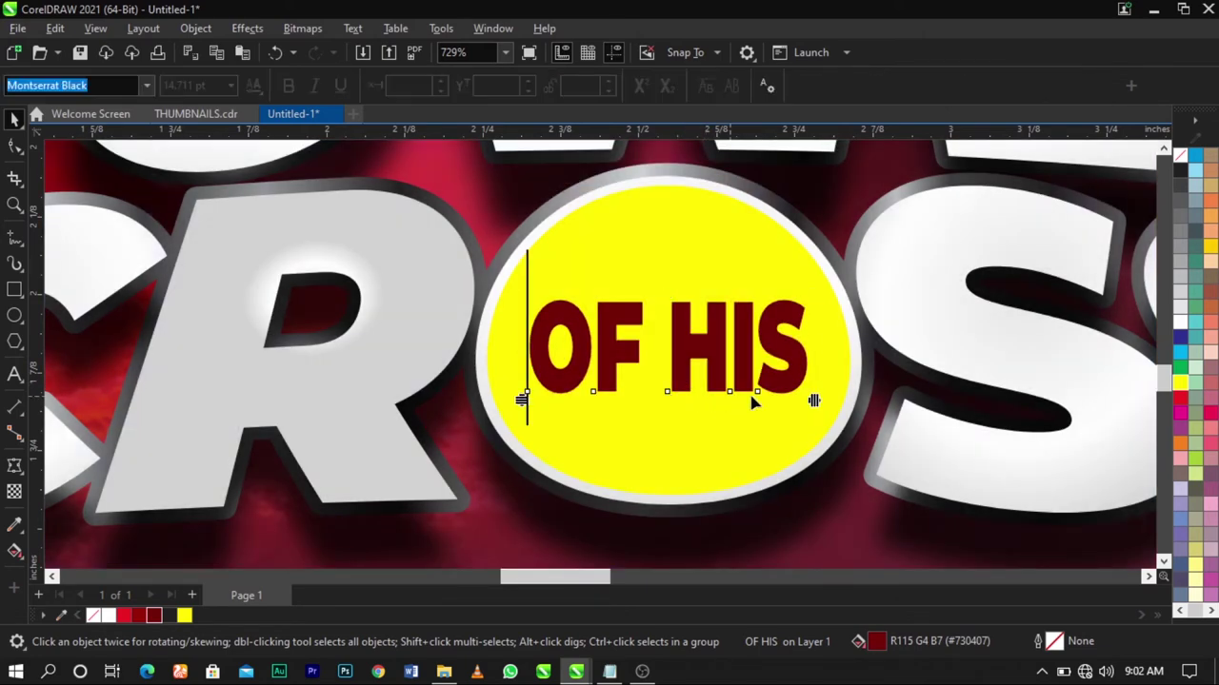
drag(812, 405, 783, 396)
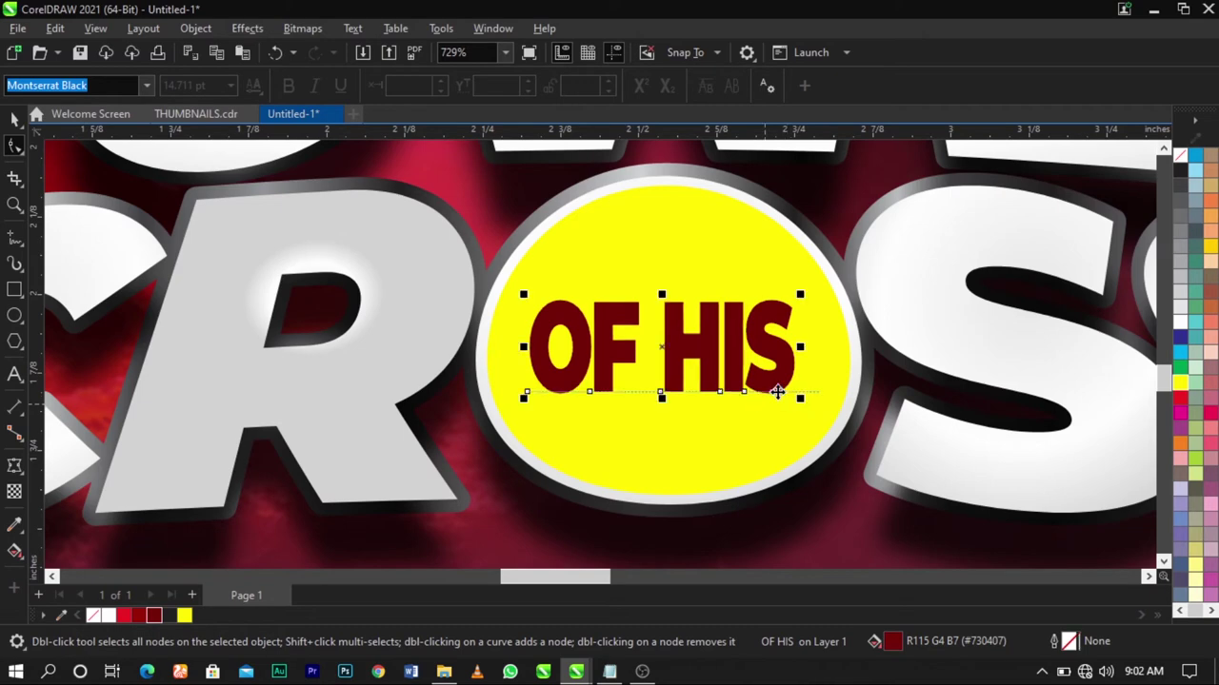
Center the OF HIS text horizontally on the yellow O
key(space)
shift+click(790, 427)
key(c)
click(854, 522)
scroll(408, 307, down, 4)
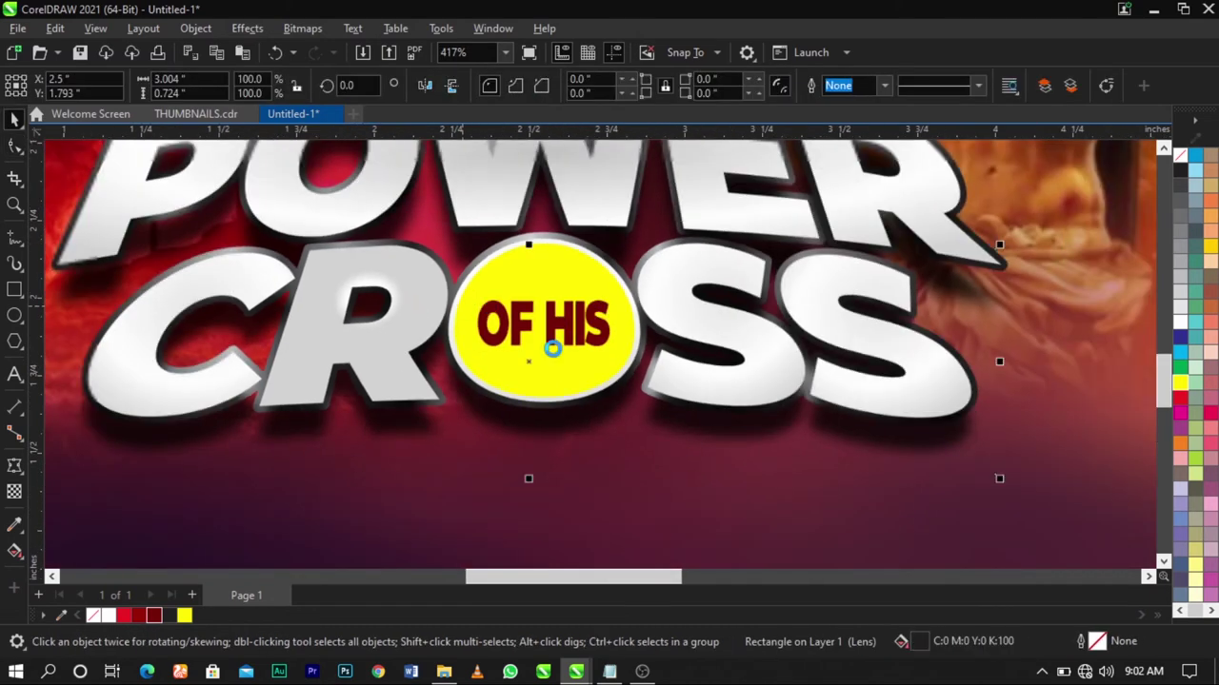
scroll(874, 408, down, 4)
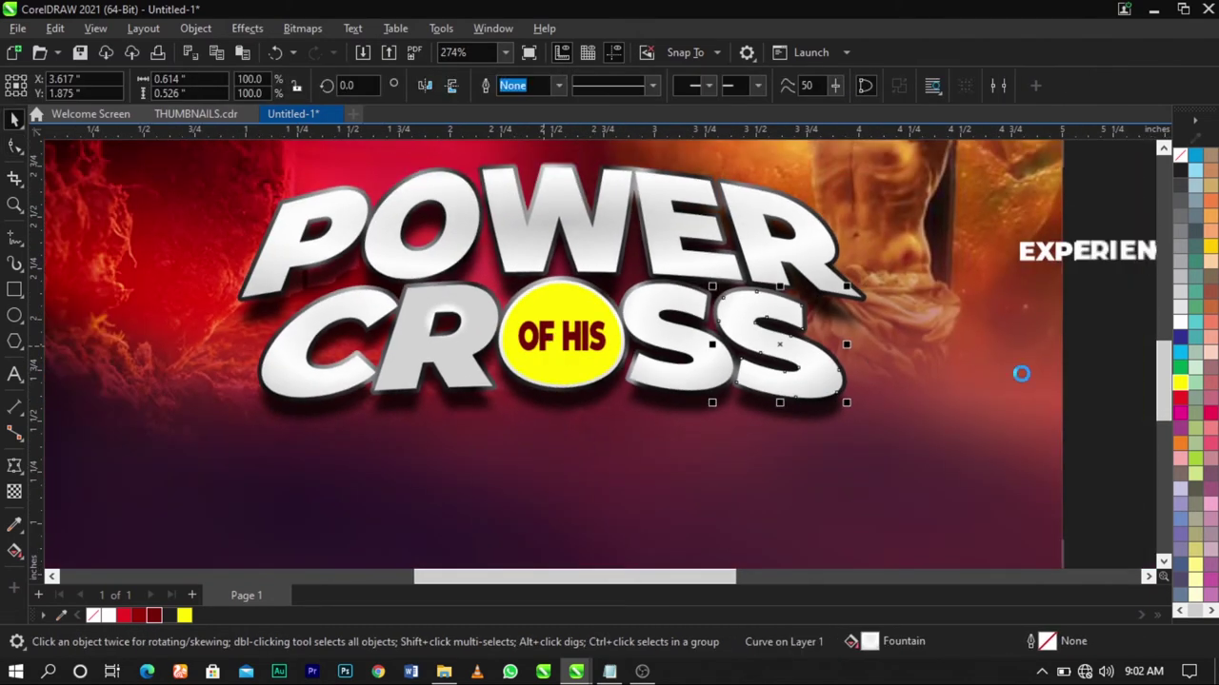
key(z)
drag(301, 397, 960, 177)
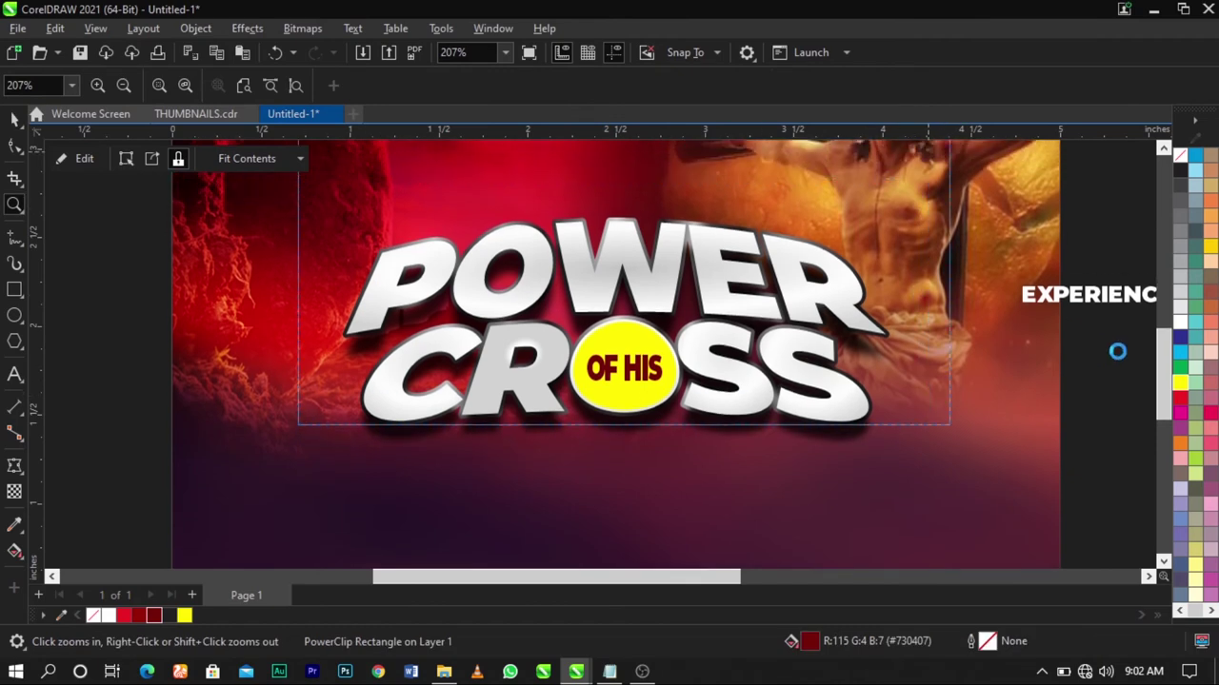
key(space)
scroll(693, 315, down, 5)
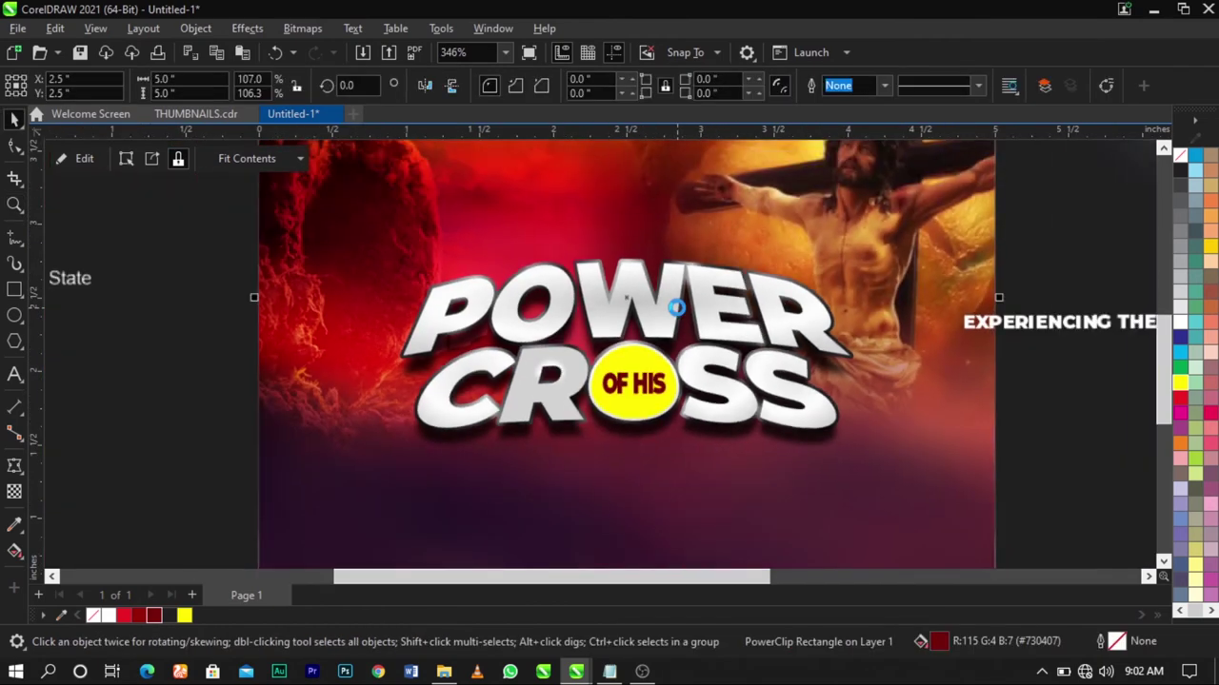
Draw a closed four-sided banner shape about 1.9 by 0.36 inches above the word POWER, with its upper edge sloping
click(1074, 245)
scroll(698, 198, up, 1)
scroll(528, 203, up, 1)
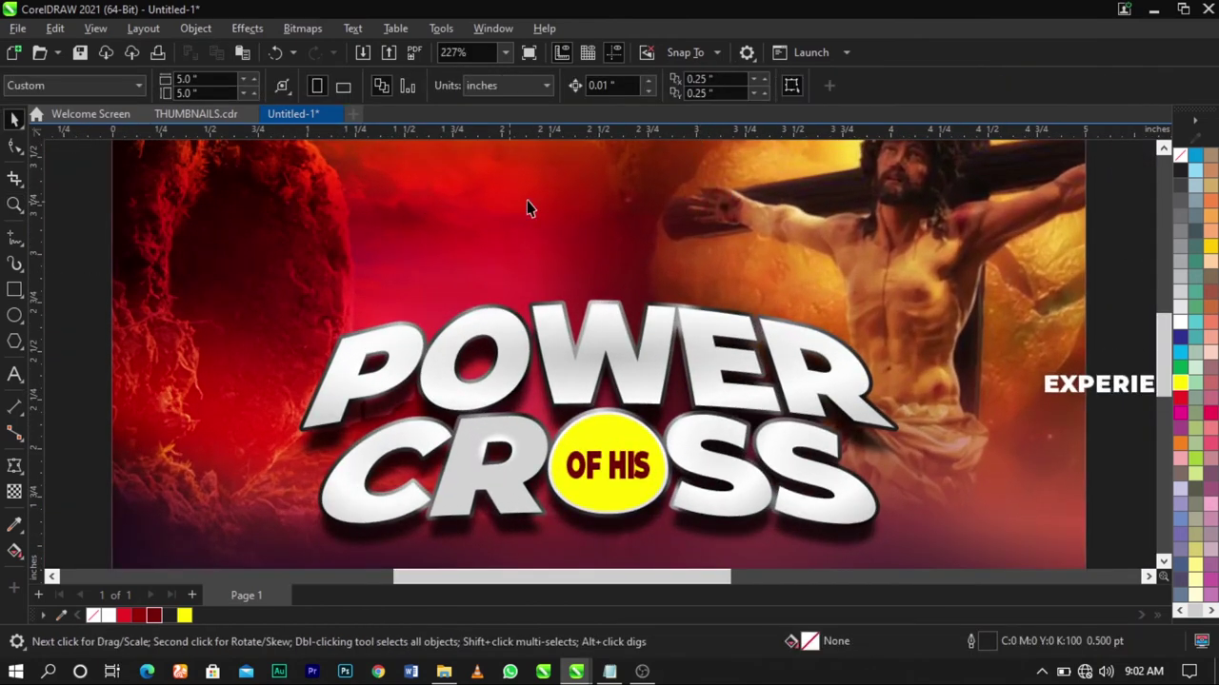
scroll(593, 155, up, 1)
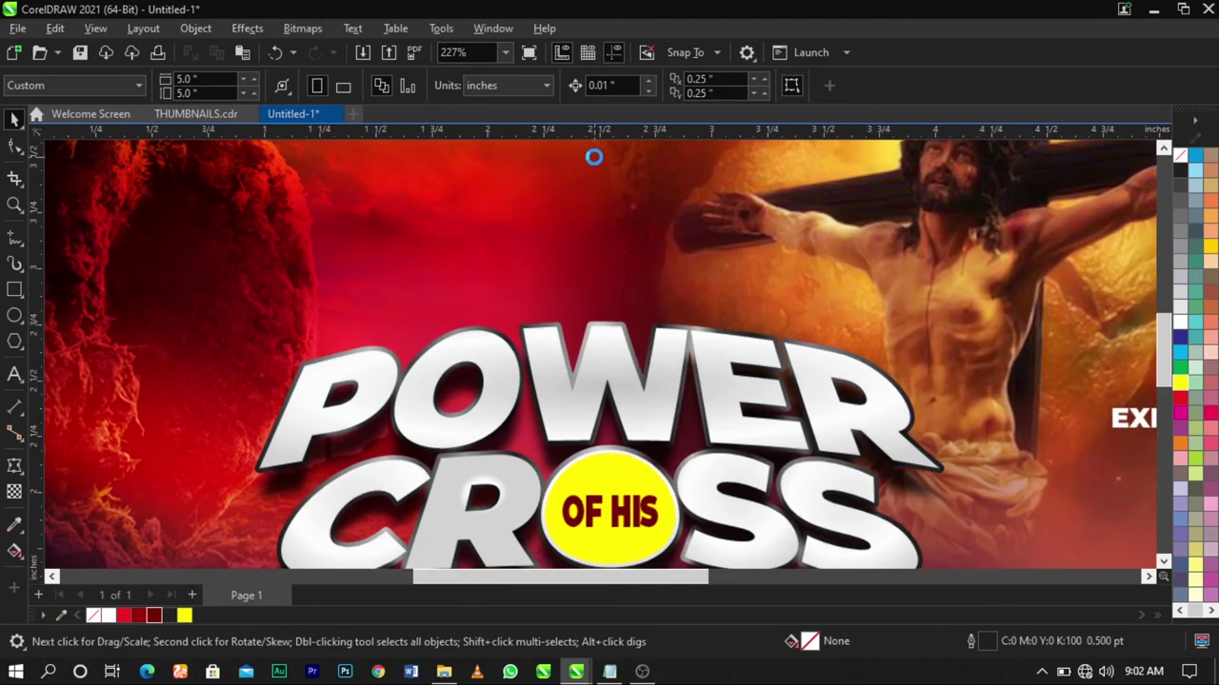
click(15, 238)
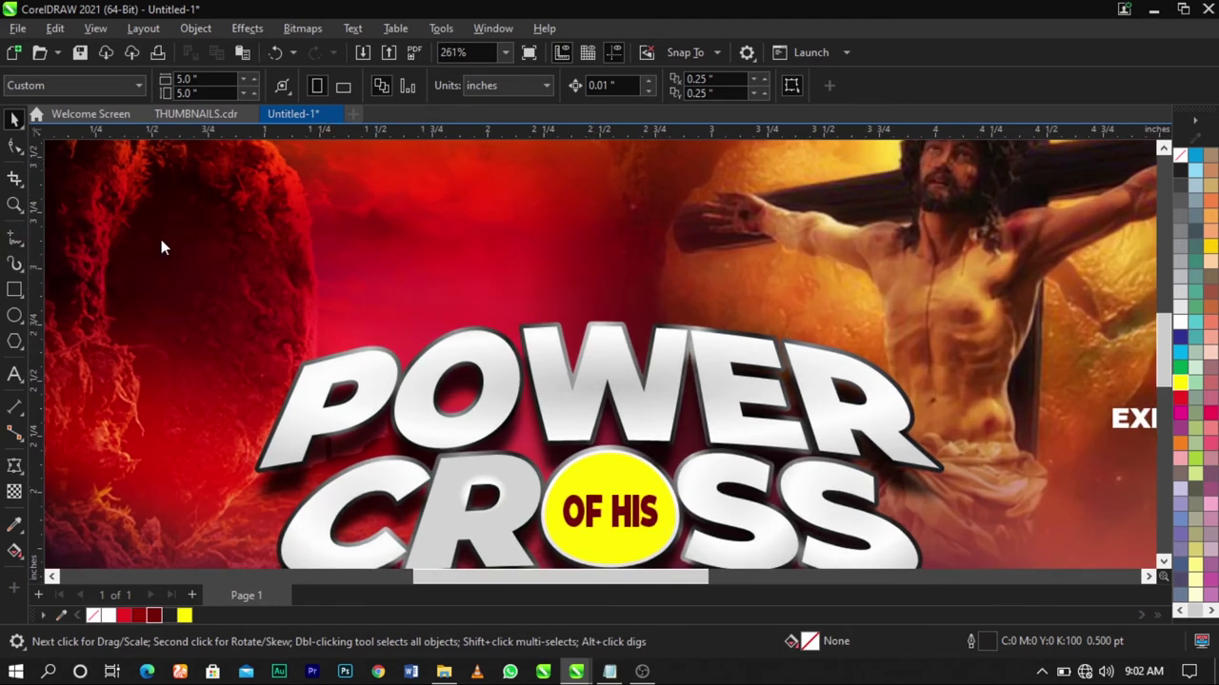
click(770, 193)
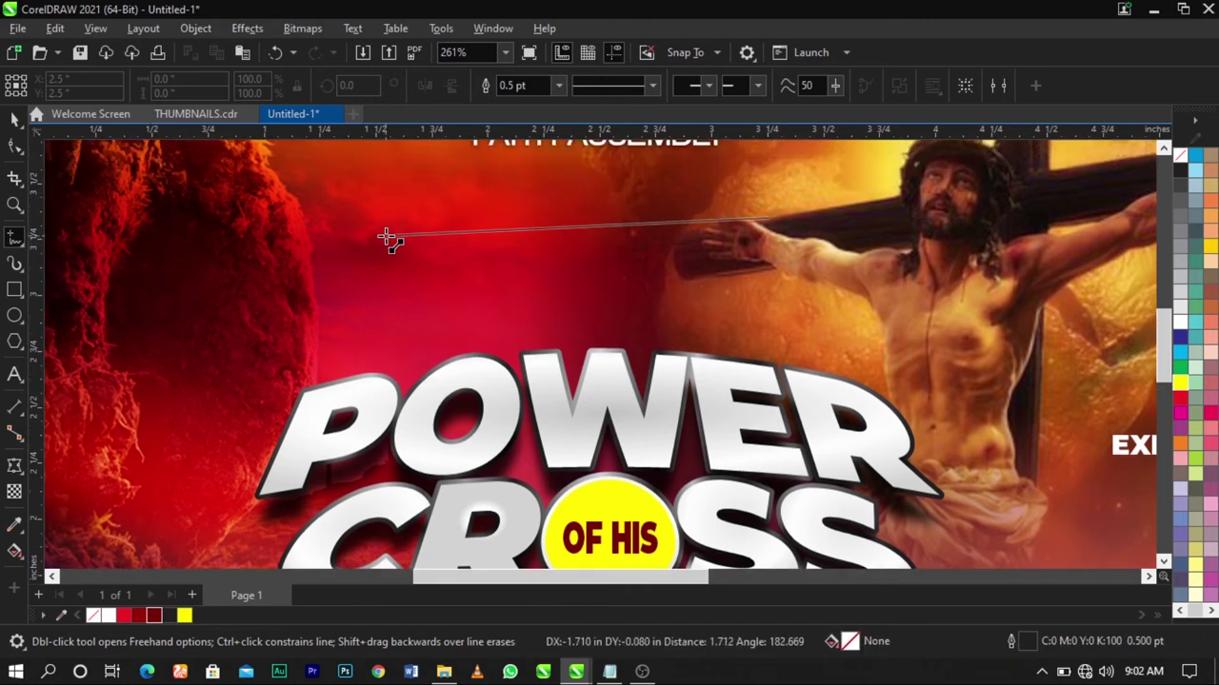
click(353, 251)
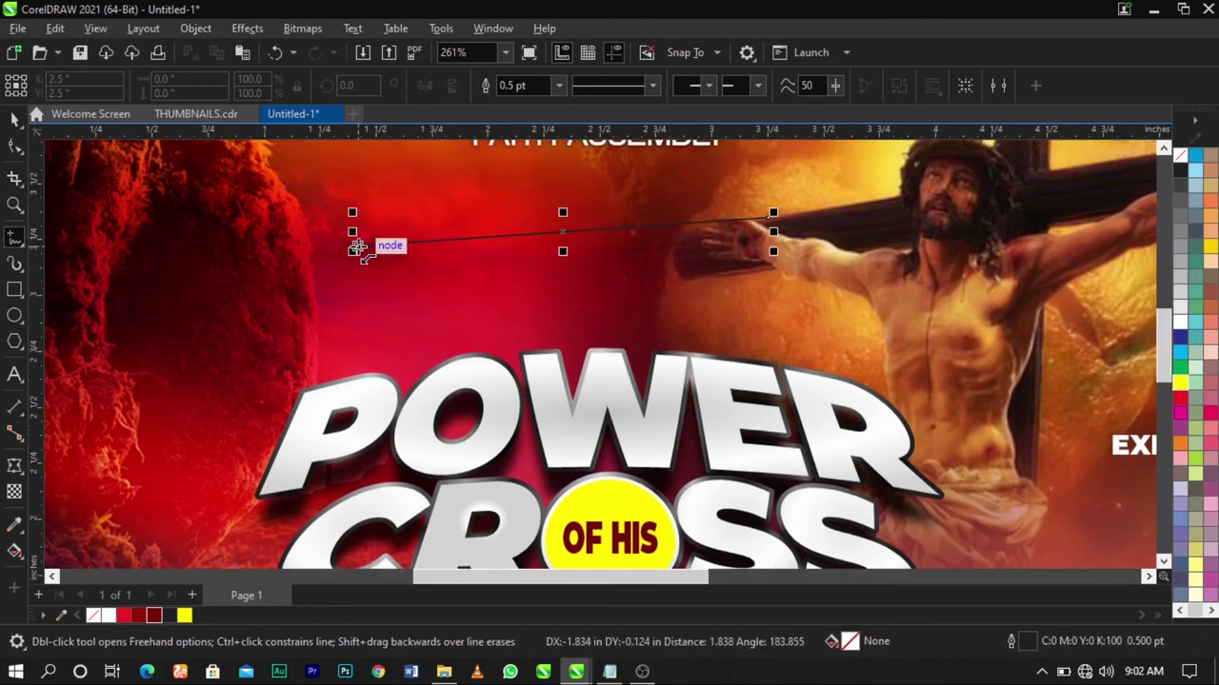
click(360, 302)
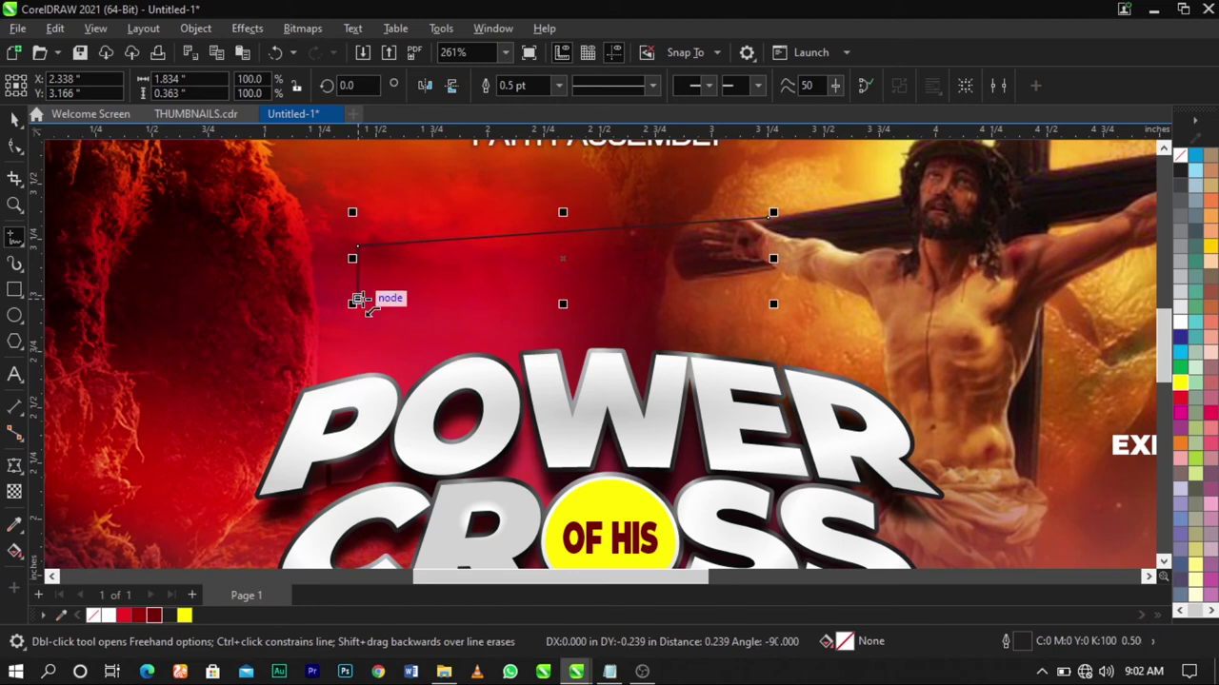
click(781, 301)
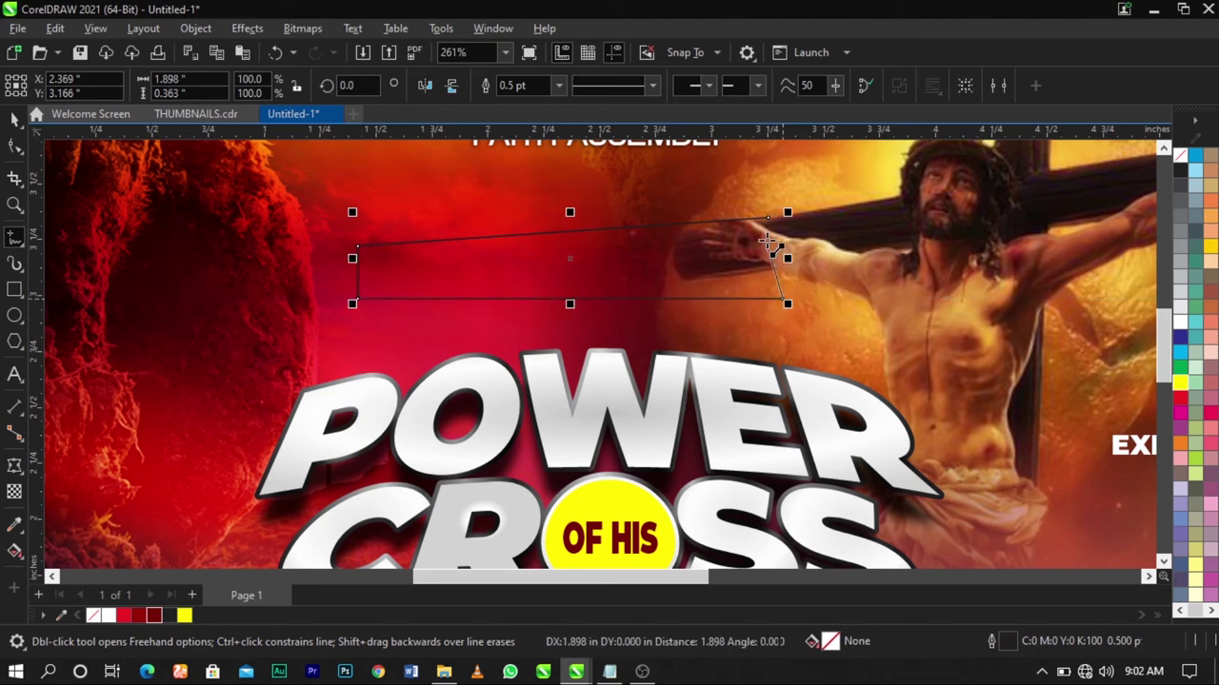
click(772, 217)
key(space)
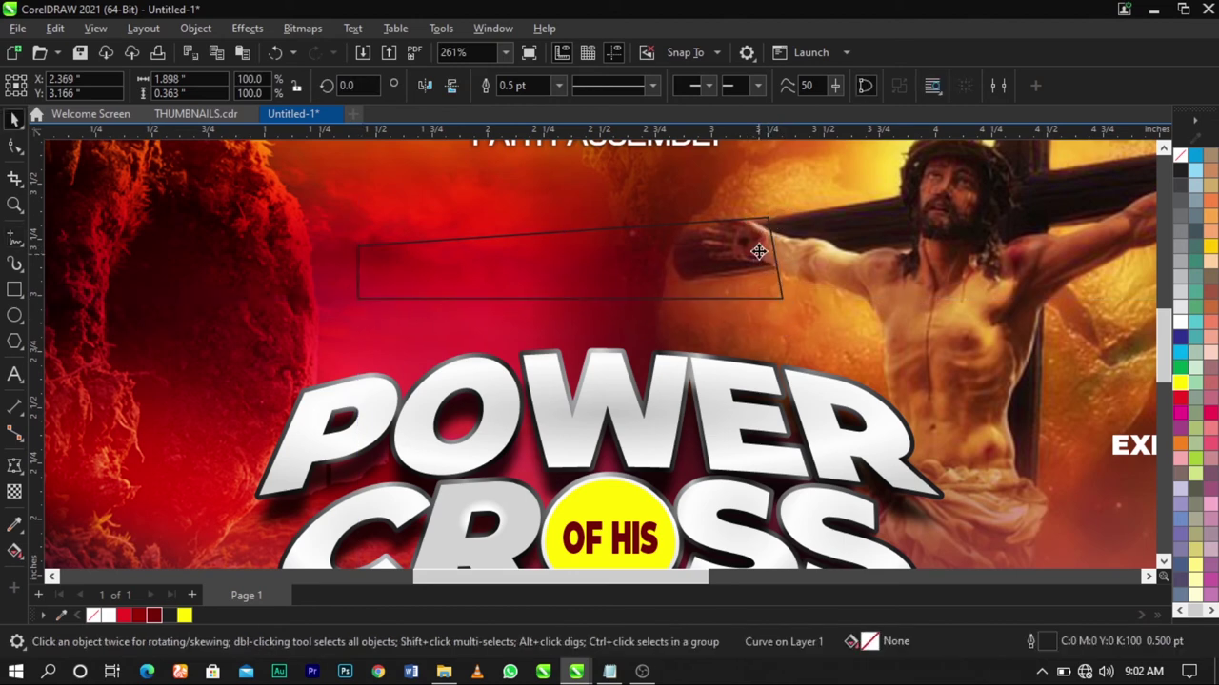
Scale the banner shape to about 107.6%, skew its right end downward and move it slightly higher above POWER
drag(789, 302, 804, 315)
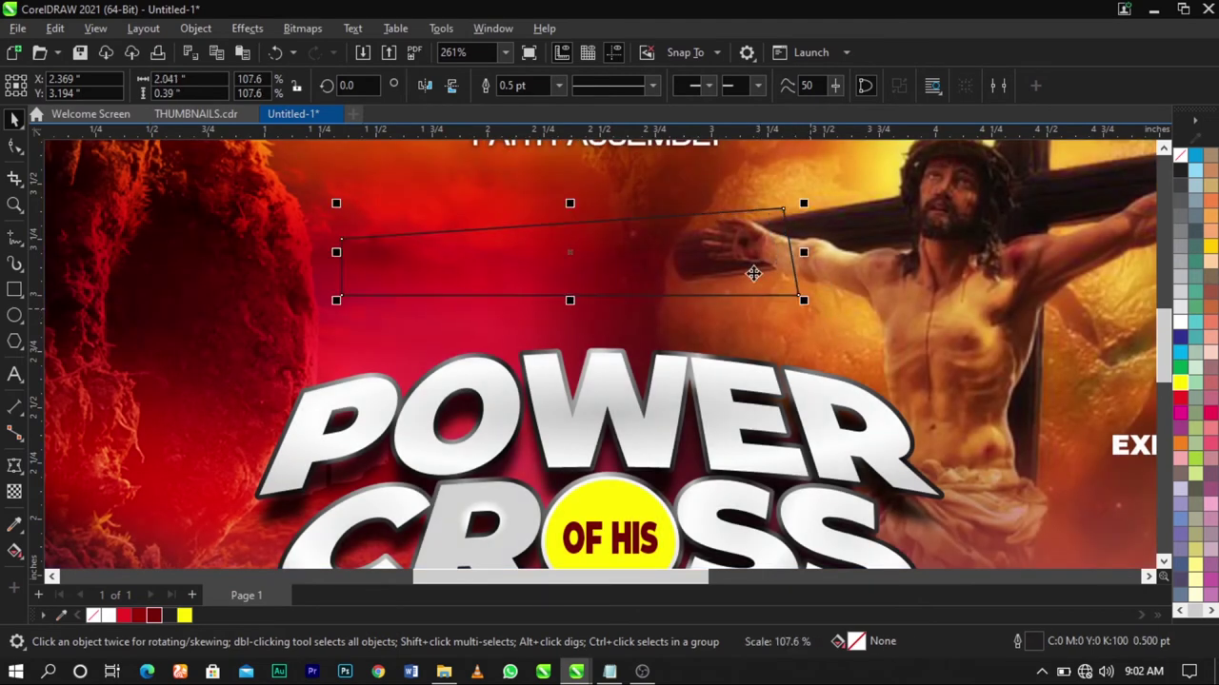
drag(816, 255, 816, 282)
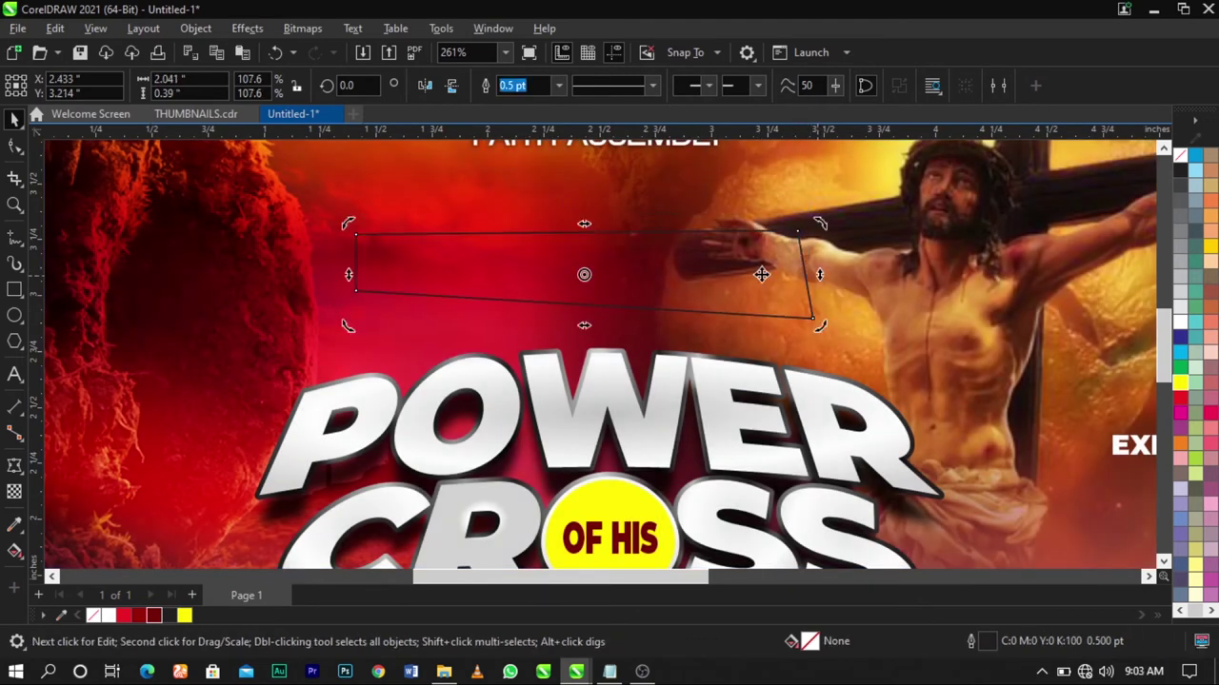
click(757, 264)
drag(756, 257, 759, 248)
drag(761, 243, 761, 237)
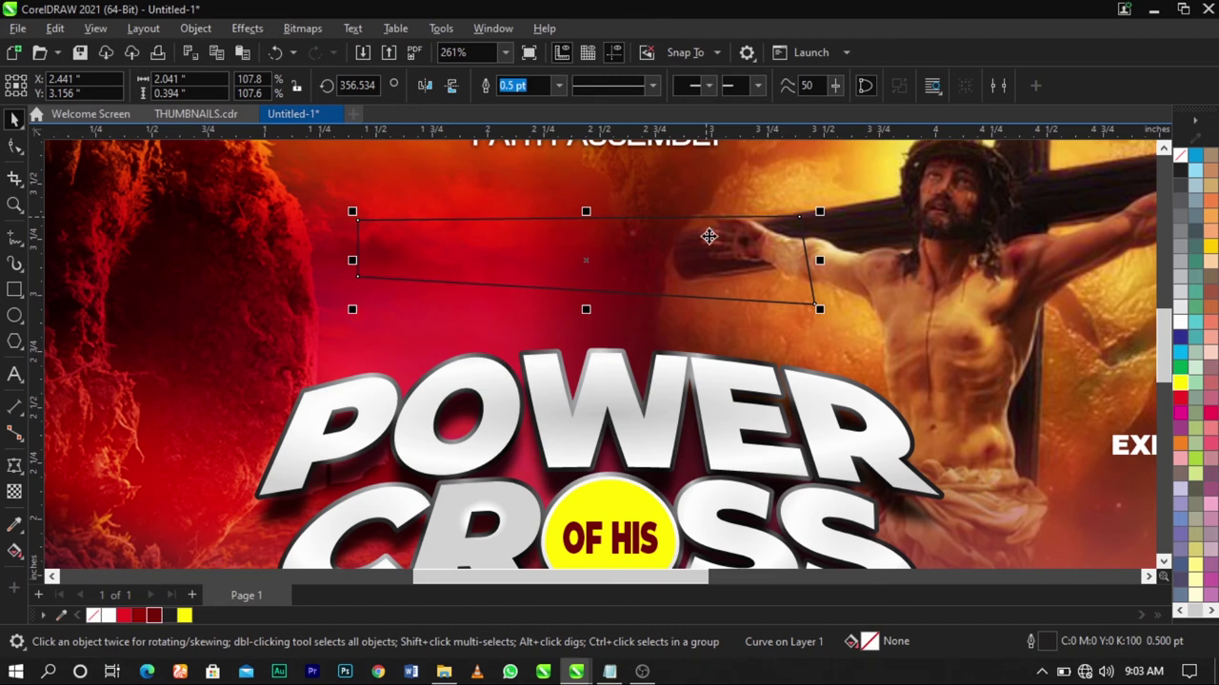
Draw a closed three-sided fold about 1.32 by 0.21 inches below the banner, tapering toward its lower-left corner
scroll(707, 221, up, 2)
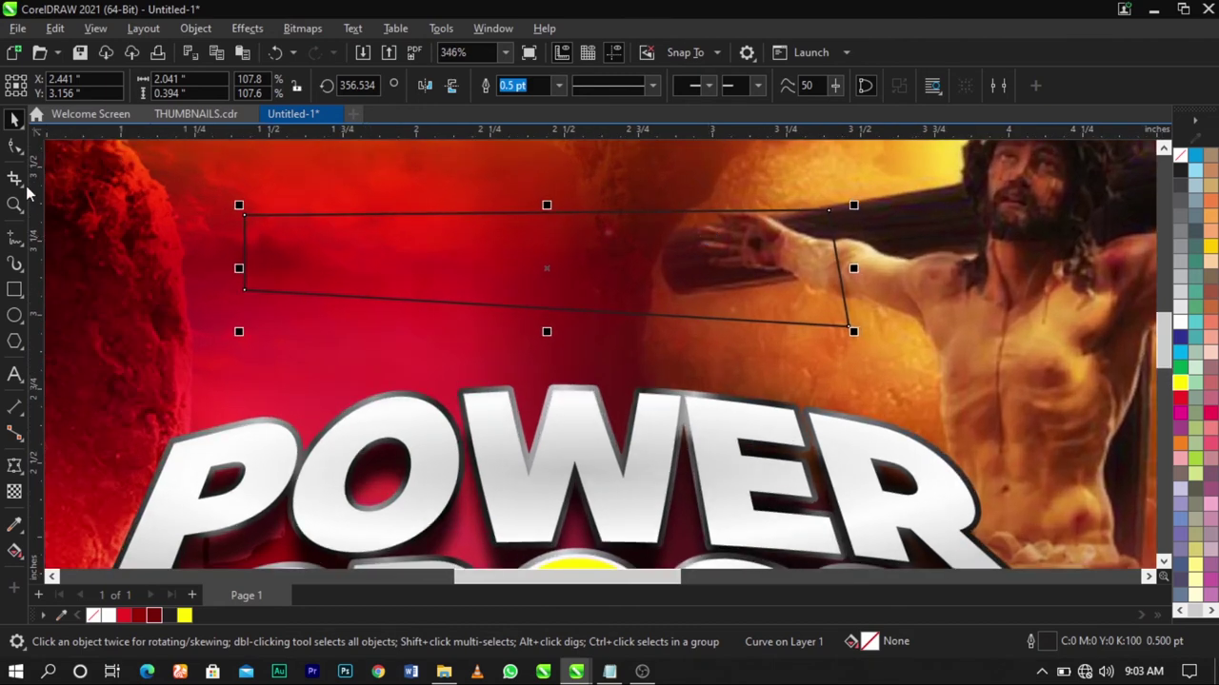
click(14, 240)
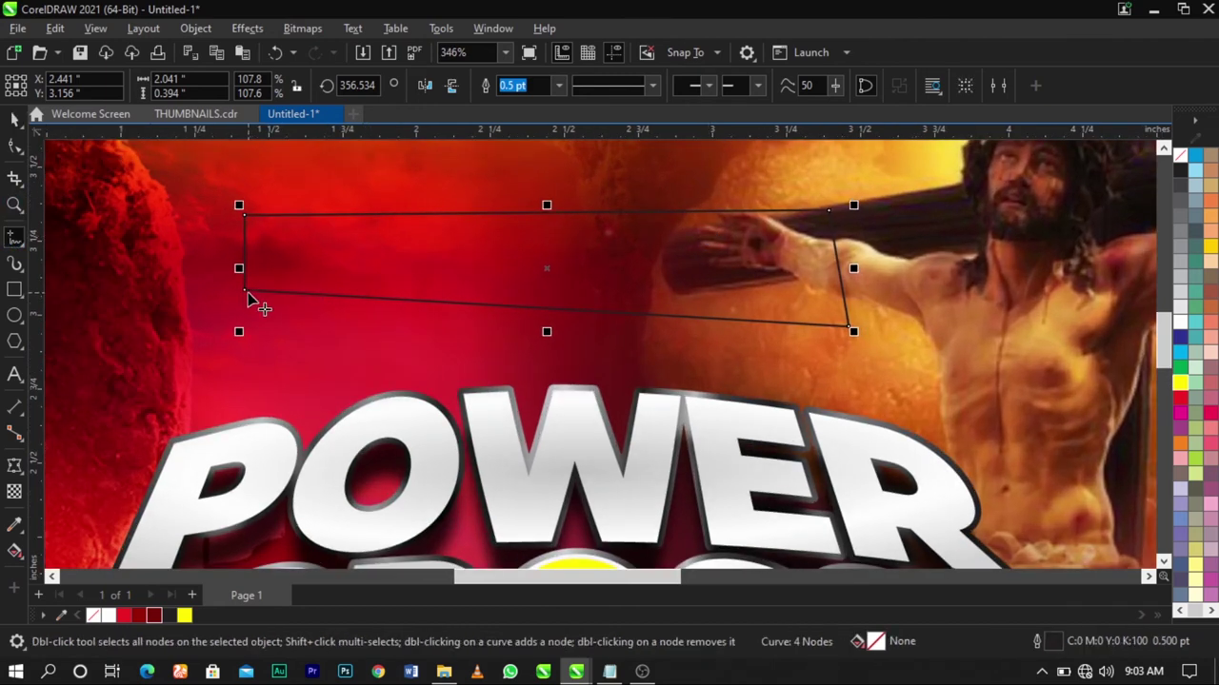
drag(256, 305, 649, 372)
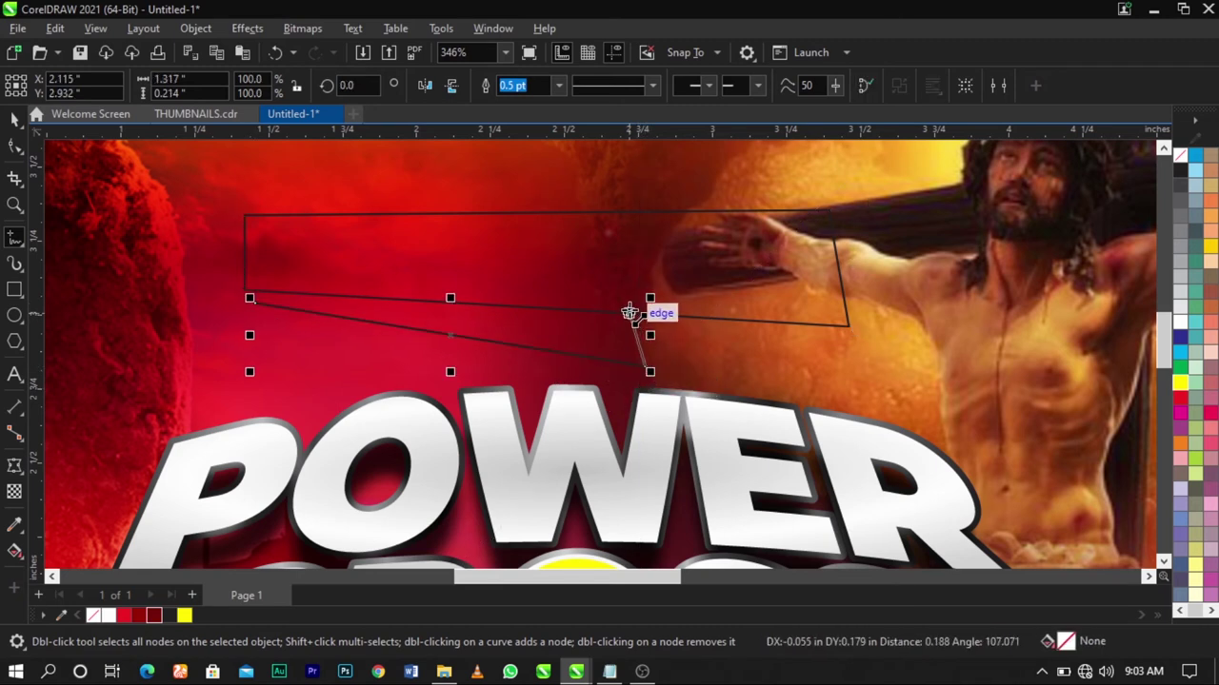
double_click(629, 312)
click(255, 302)
scroll(255, 302, up, 1)
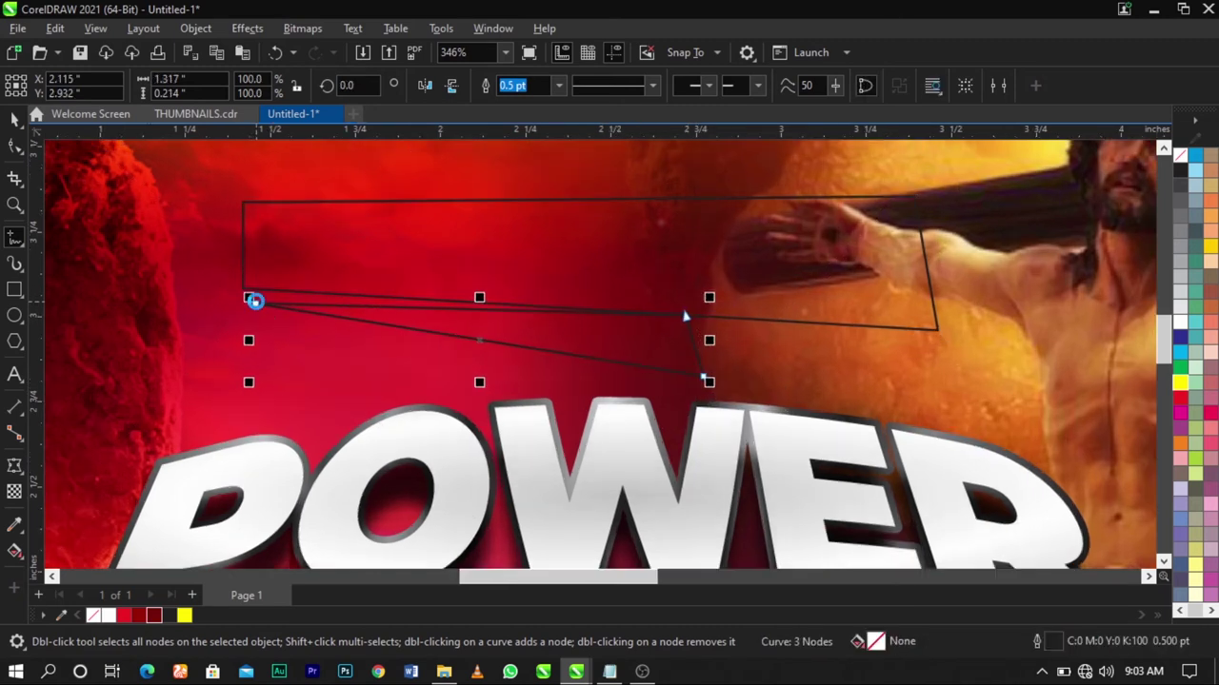
Move the fold's left node onto the lower-left corner of the banner
scroll(253, 299, up, 2)
click(15, 146)
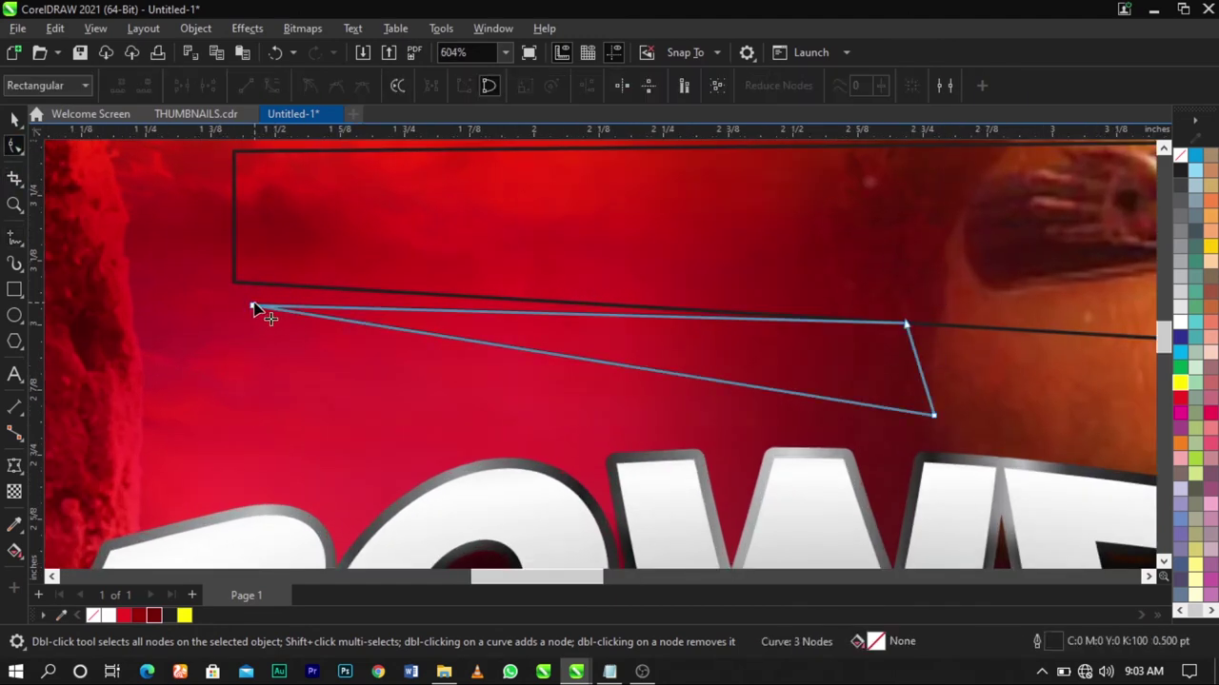
drag(253, 307, 235, 282)
scroll(479, 280, down, 3)
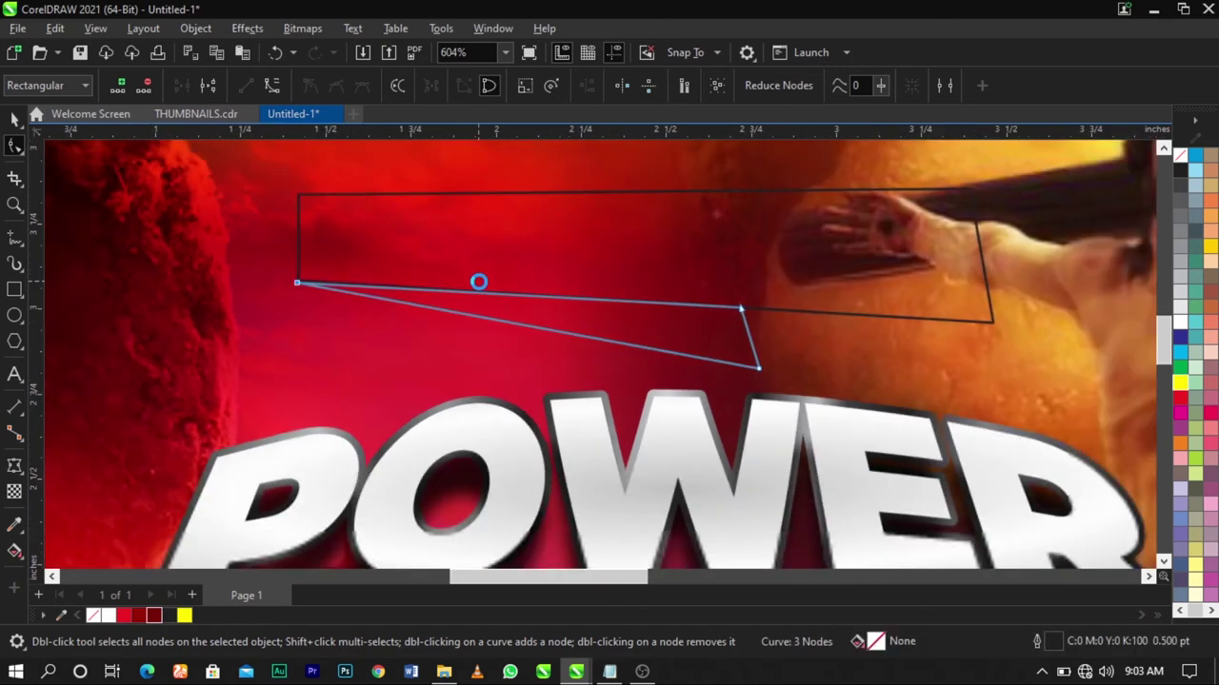
key(space)
Draw a triangular tail about 0.58 by 0.25 inches from the fold down to the W, and shift all three shapes slightly right
scroll(747, 394, up, 1)
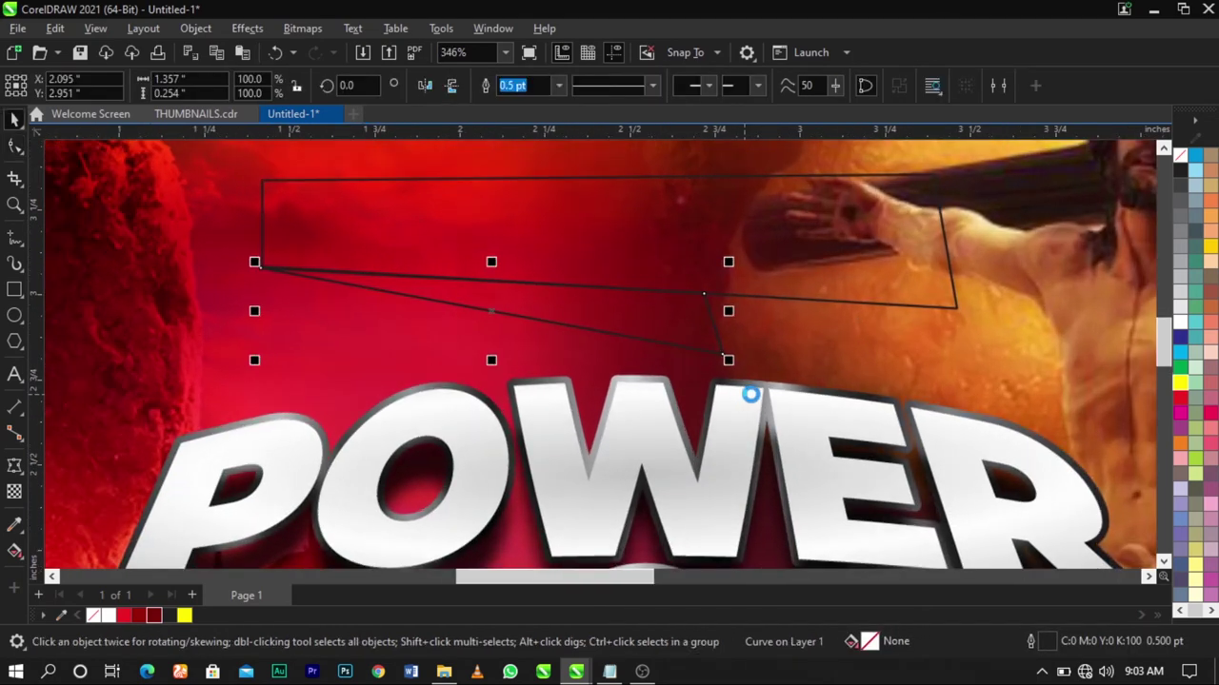
click(12, 237)
click(598, 334)
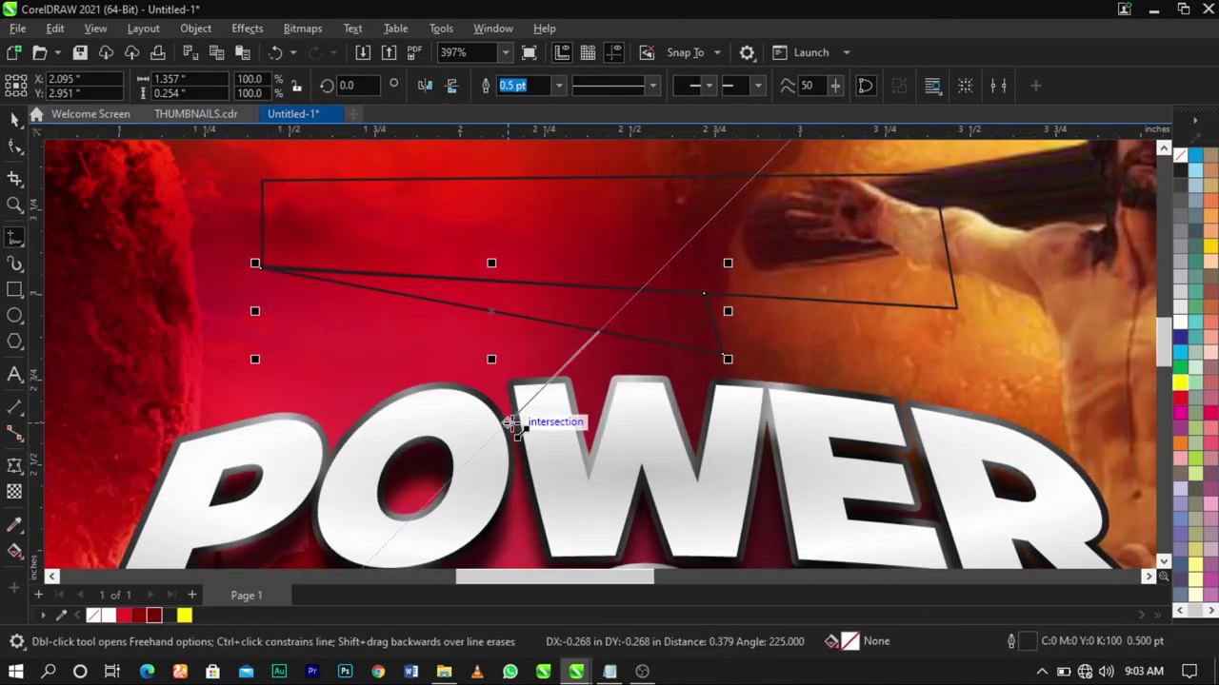
double_click(525, 419)
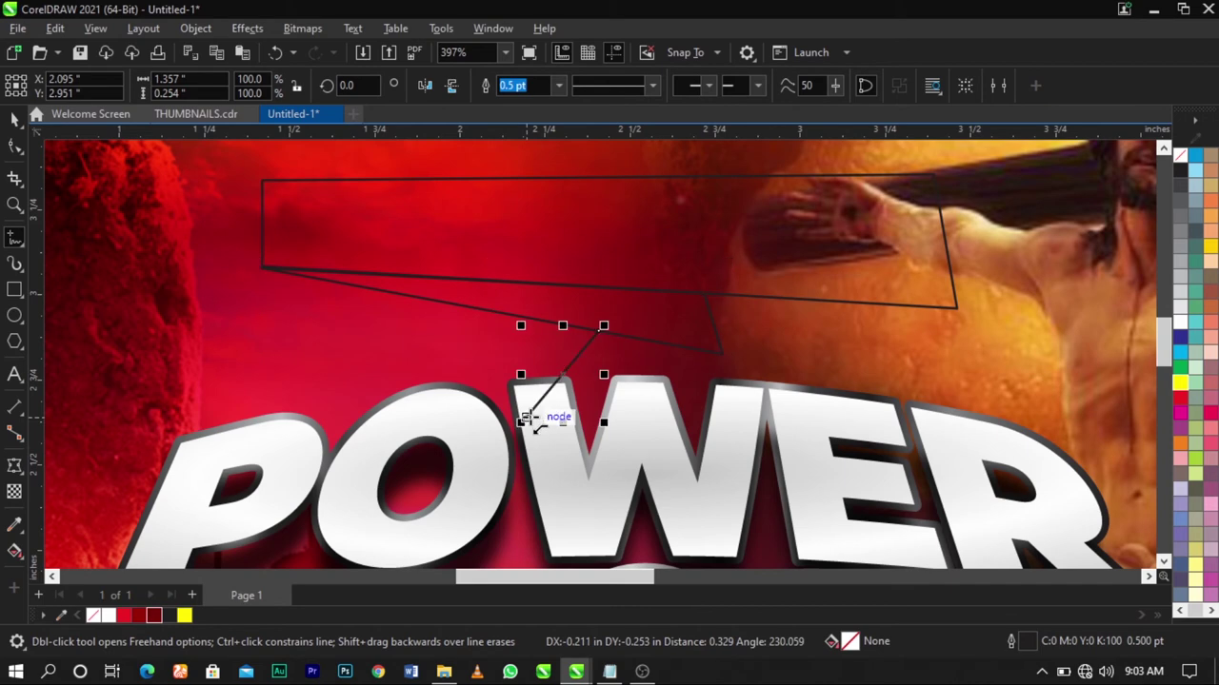
click(722, 354)
click(600, 332)
scroll(602, 331, down, 1)
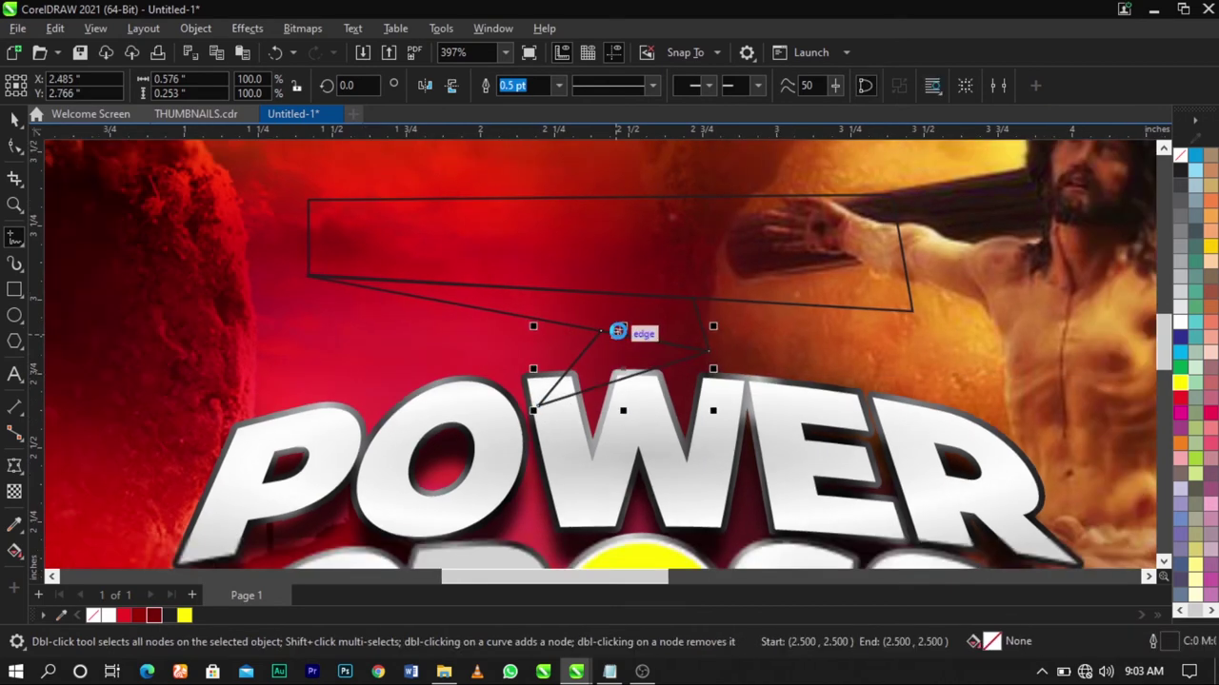
key(space)
drag(648, 318, 648, 322)
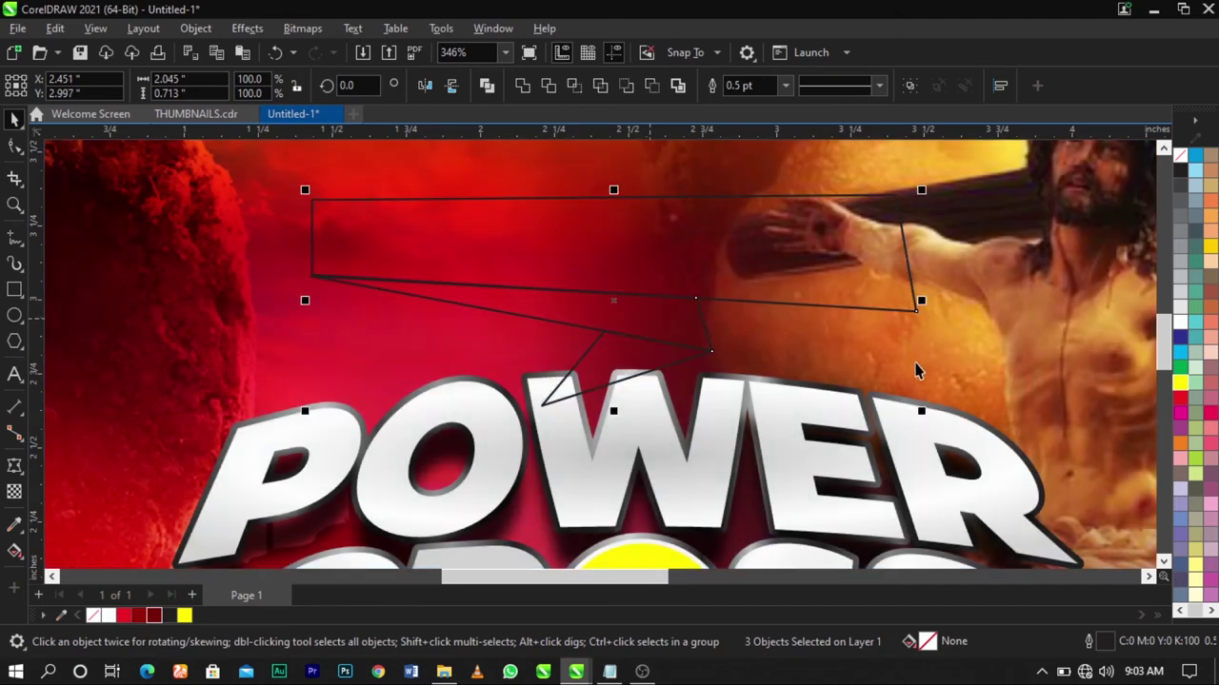
Fill the large banner shape and the narrow fold beneath it with yellow
click(1180, 384)
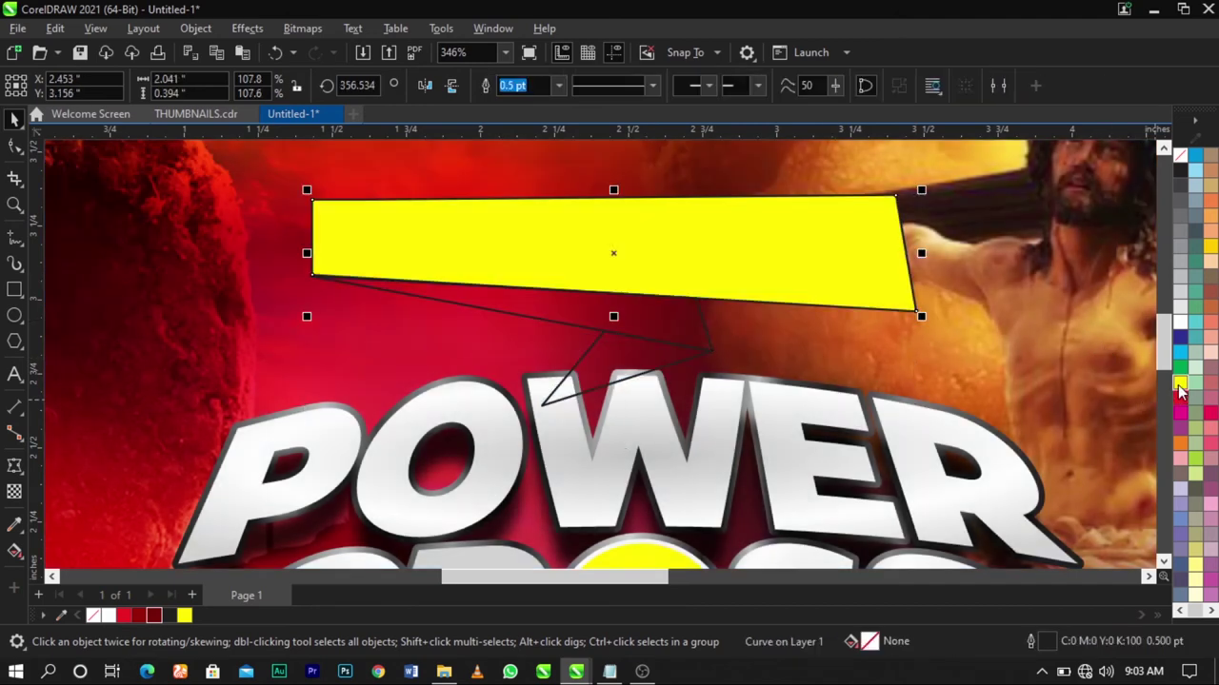
click(646, 338)
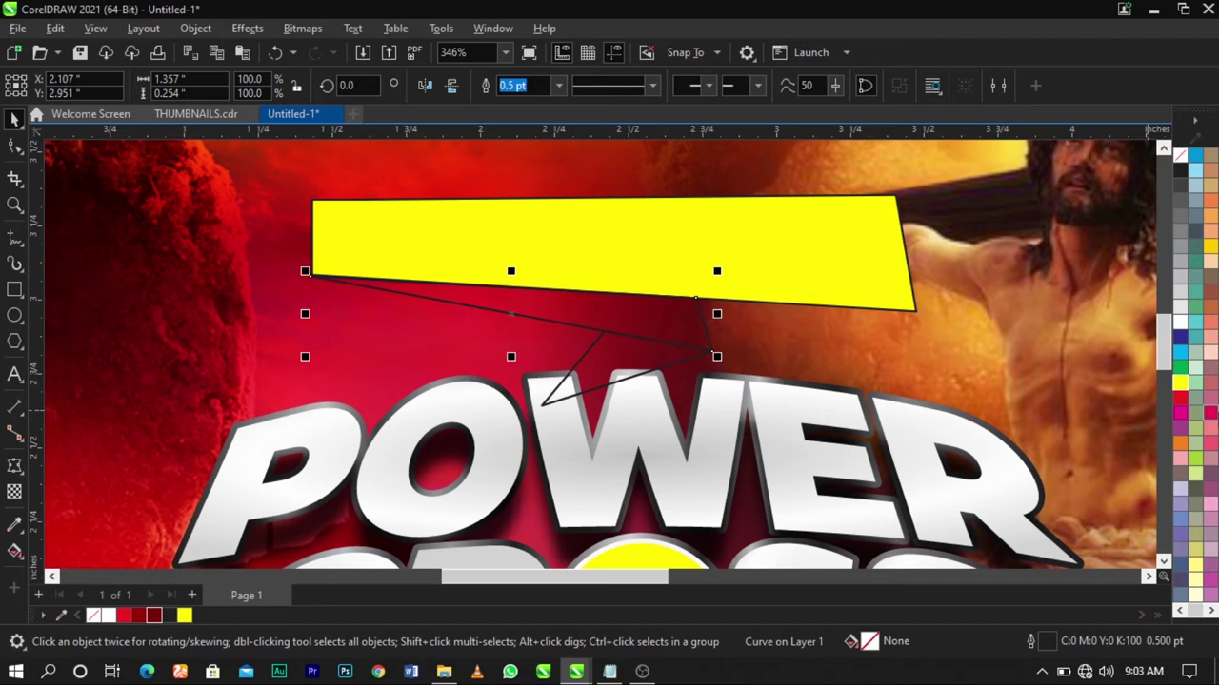
click(1179, 385)
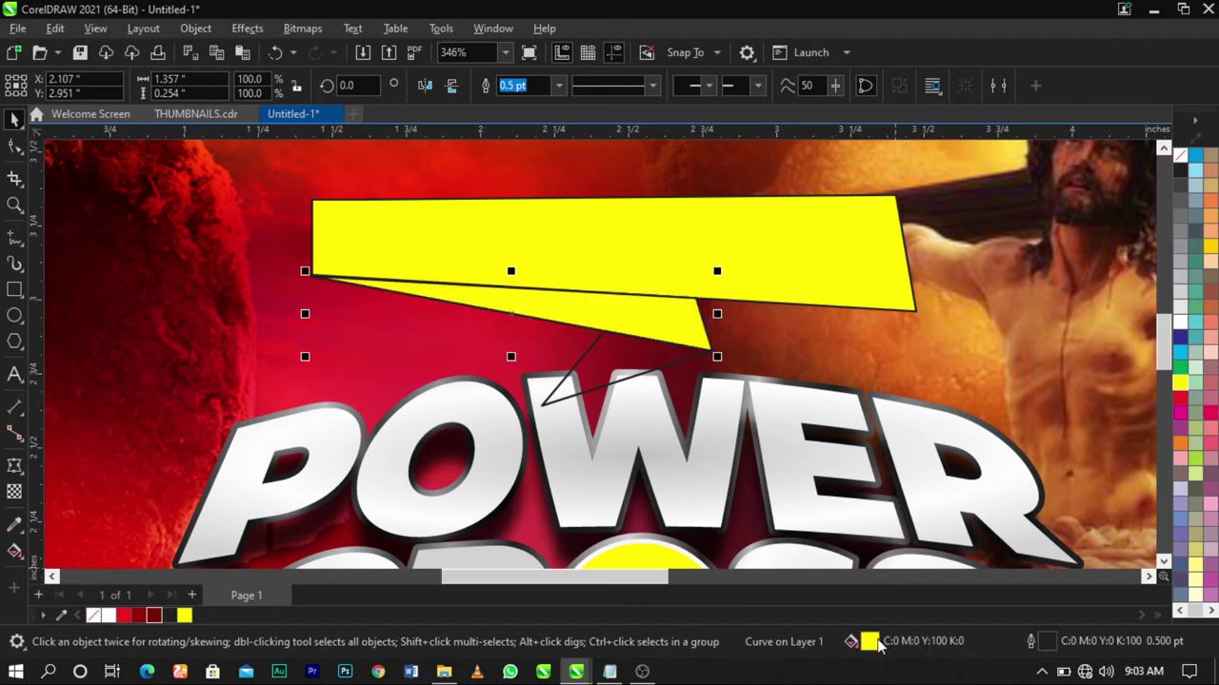
Darken the narrow fold's uniform fill to the olive yellow #CAC23D
key(shift+F11)
drag(632, 82, 913, 57)
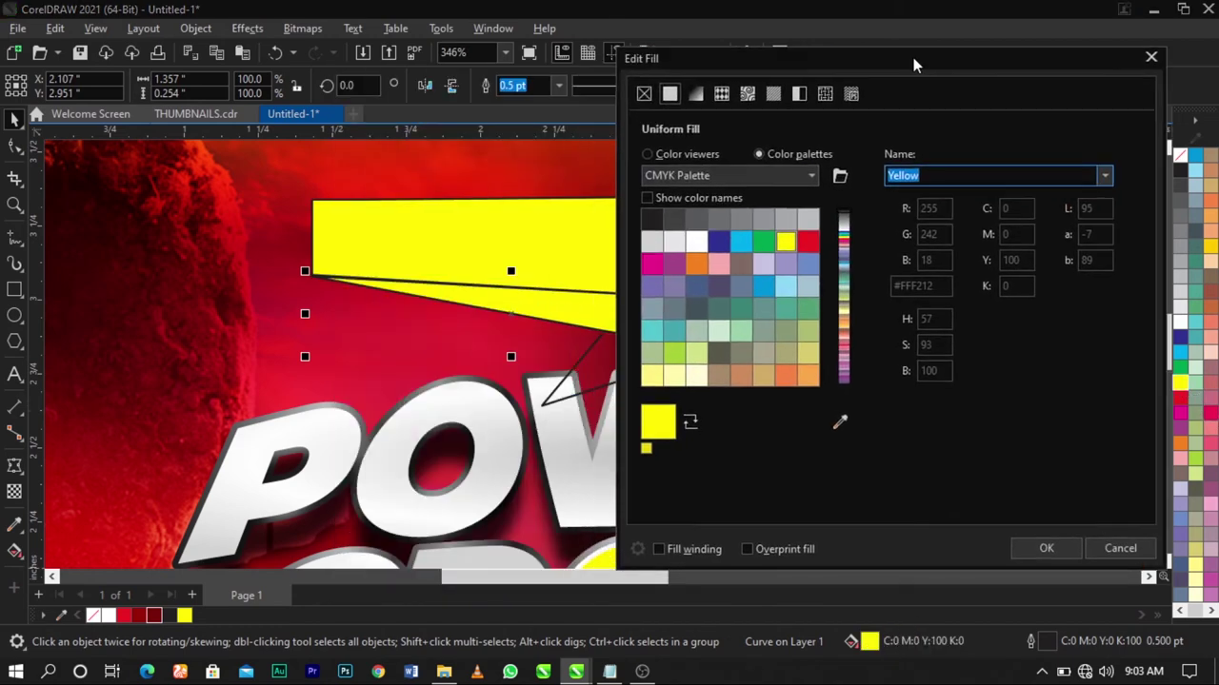
click(678, 154)
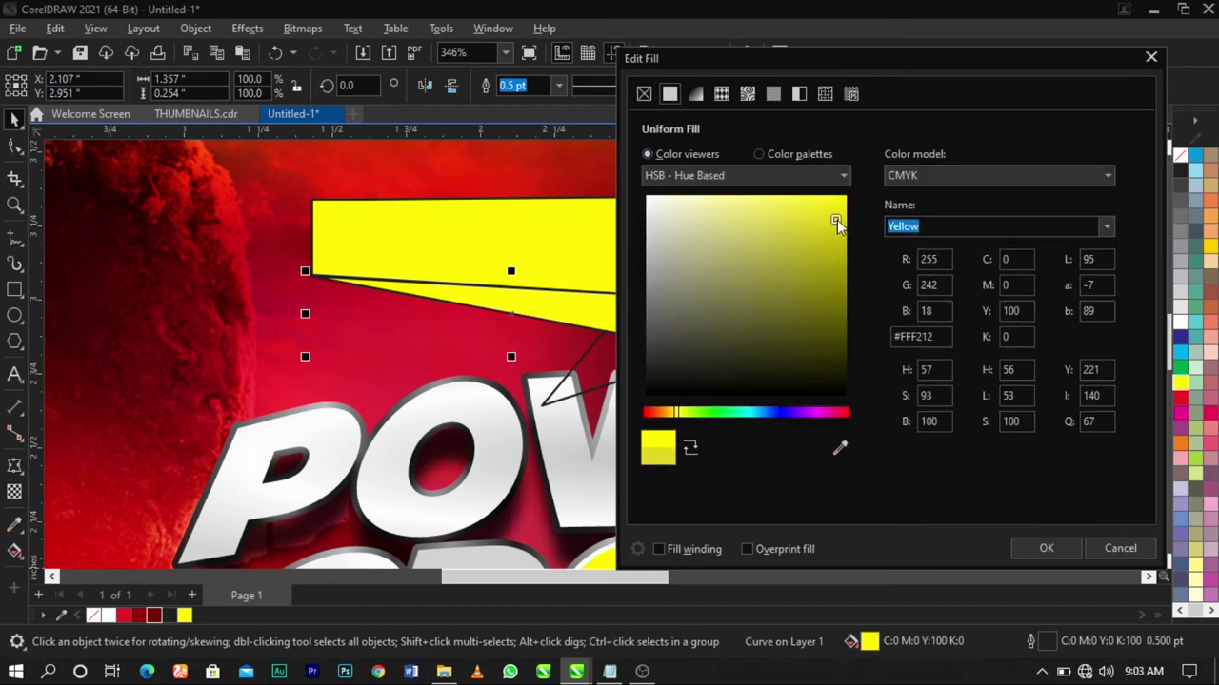
drag(836, 219, 843, 236)
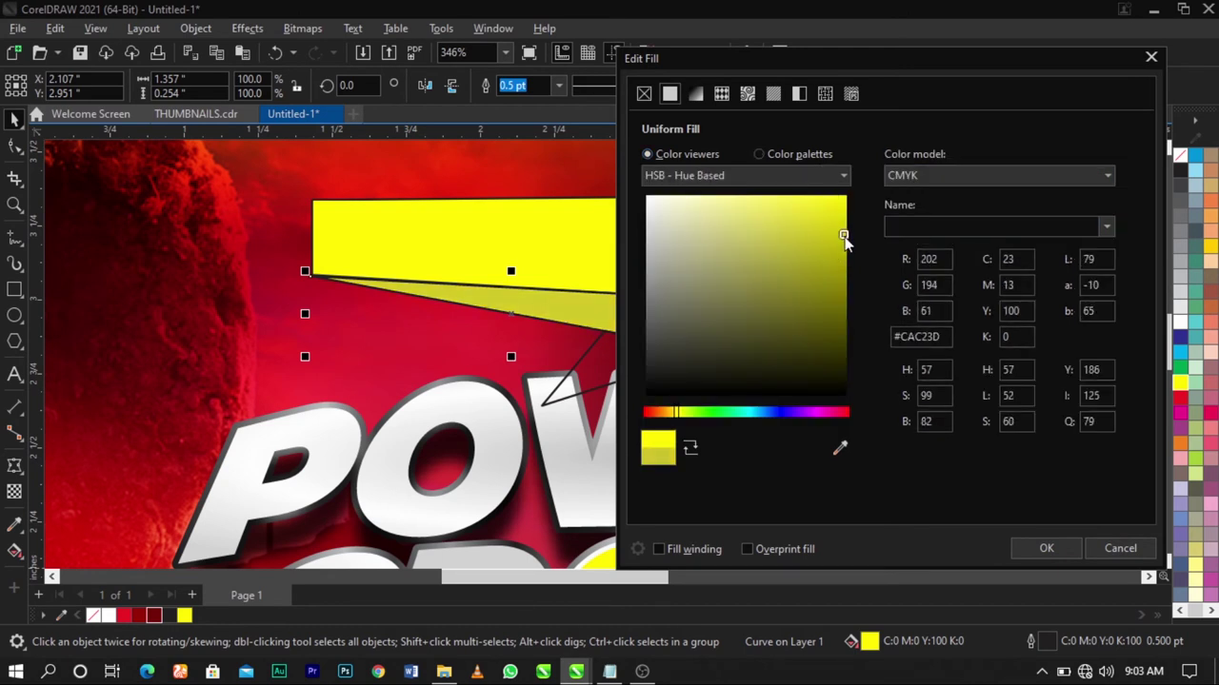
click(1062, 545)
click(1060, 443)
Fill the lowest triangular tail with the fold's olive yellow, C25 M15 Y100 K0
click(604, 358)
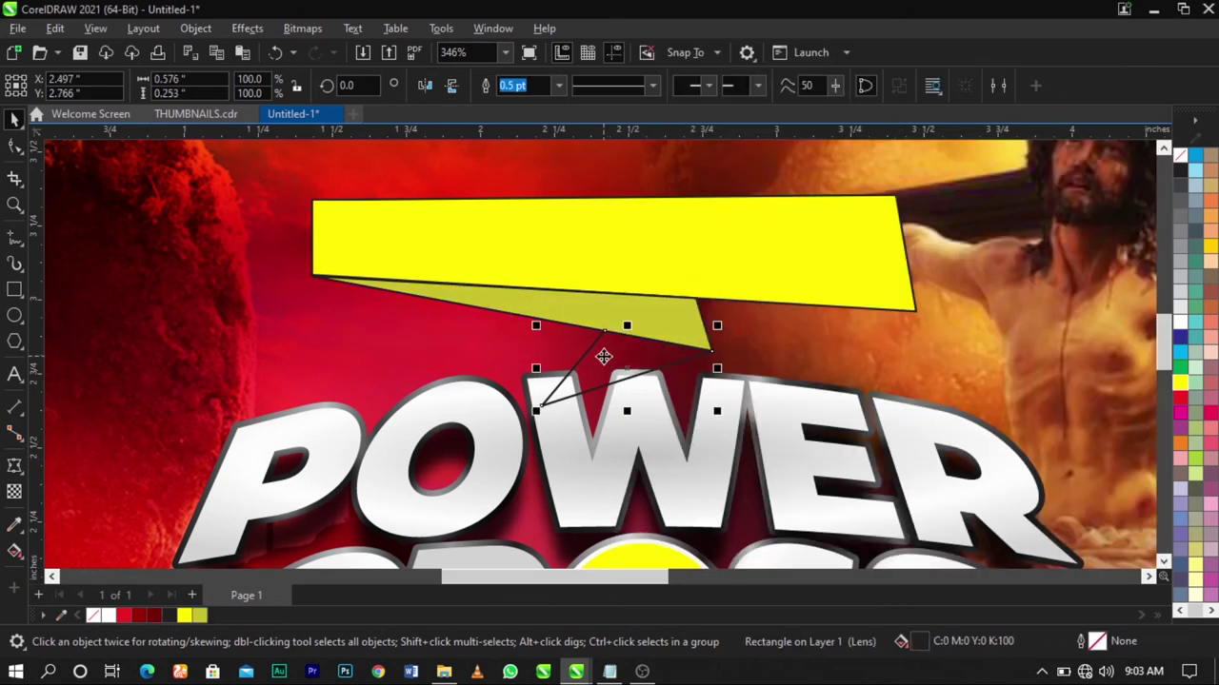
click(674, 320)
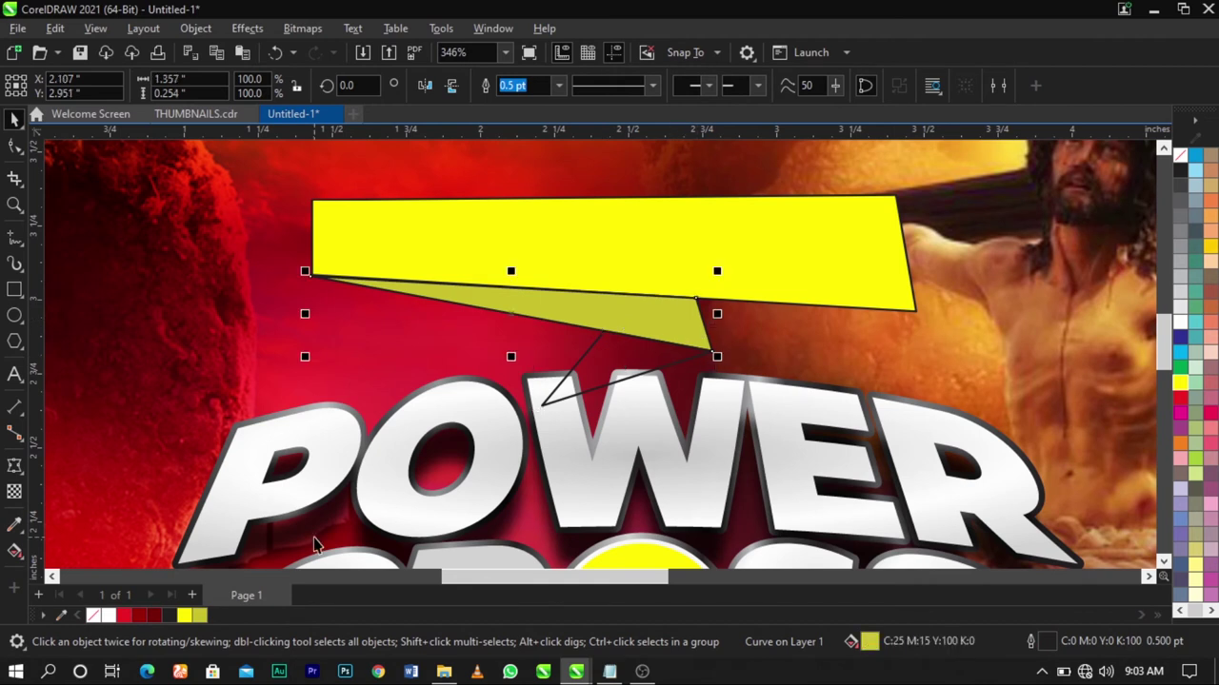
click(596, 365)
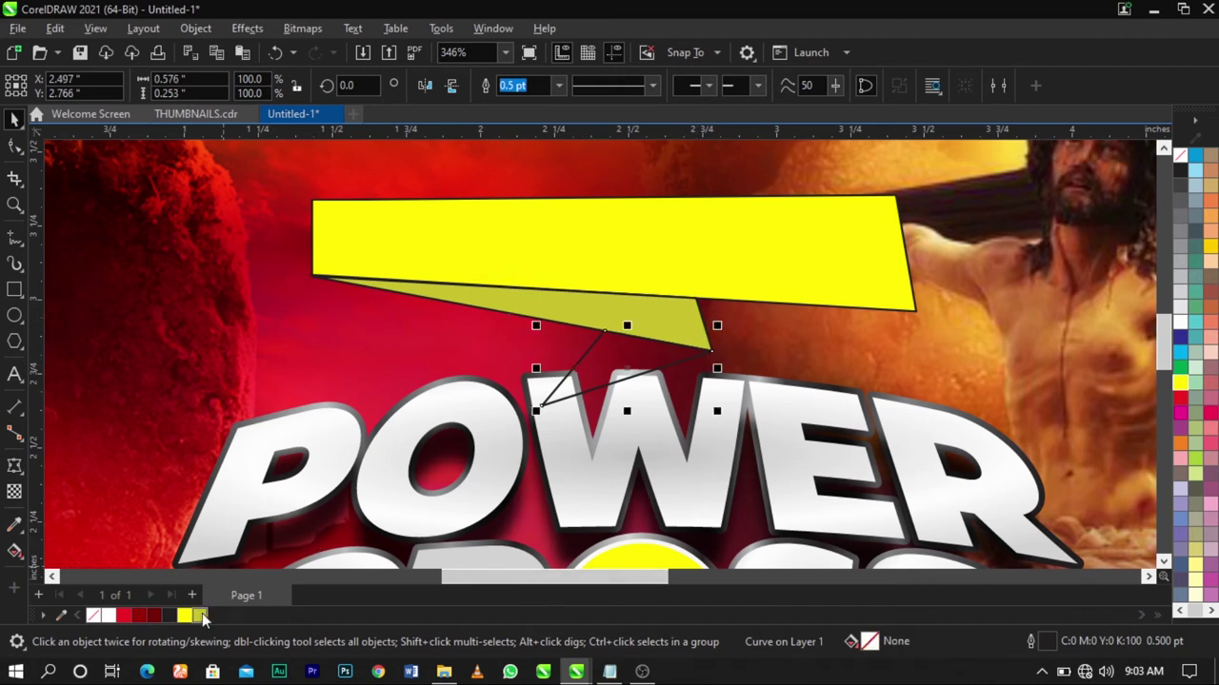
click(200, 615)
Switch the triangular tail's uniform fill to the RGB color model and choose a darker, more saturated olive yellow
key(shift+F11)
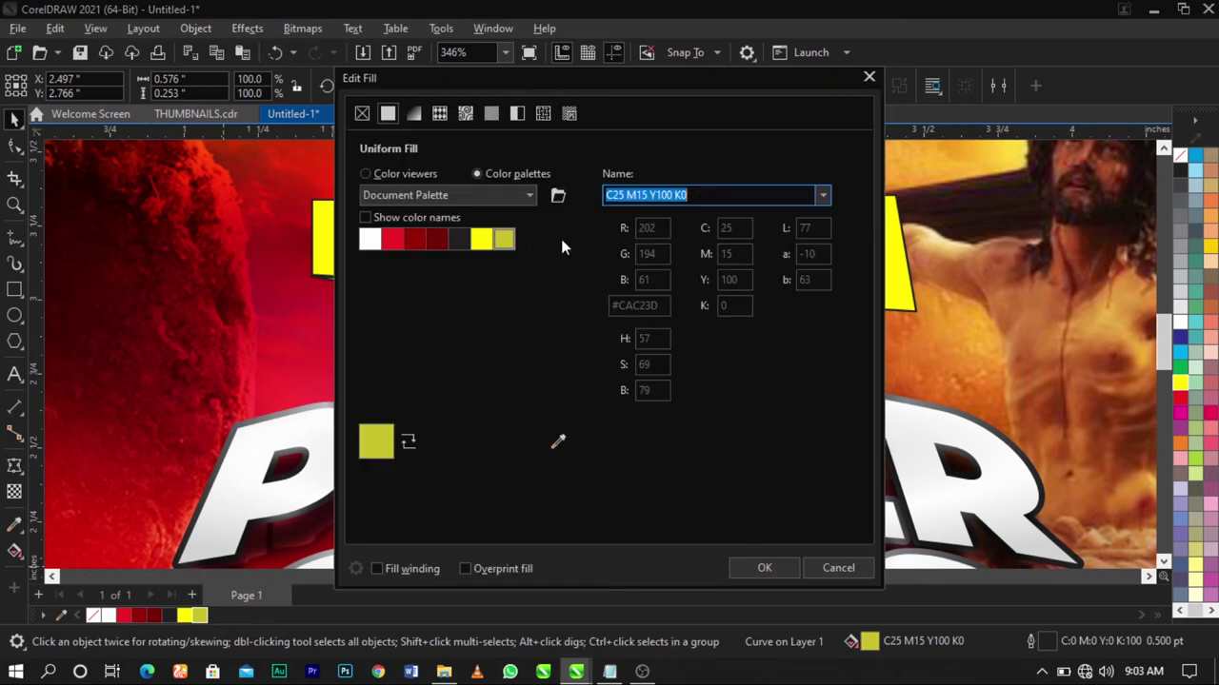
click(388, 180)
click(658, 197)
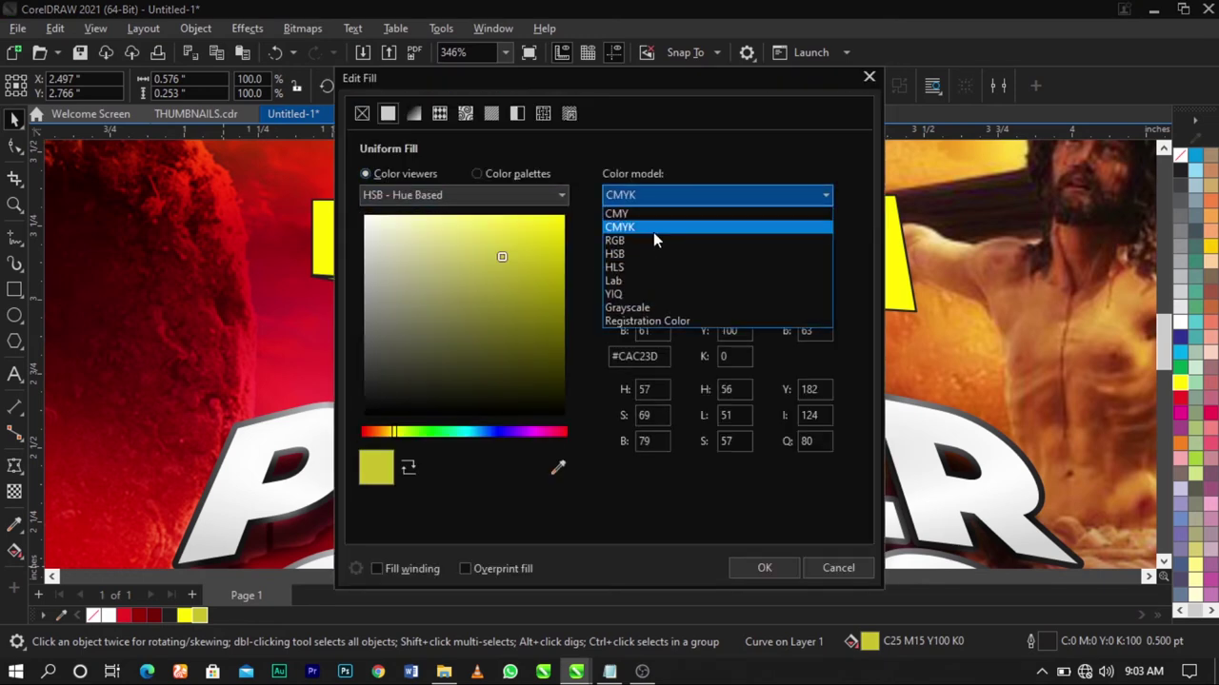
click(654, 237)
drag(660, 71, 968, 36)
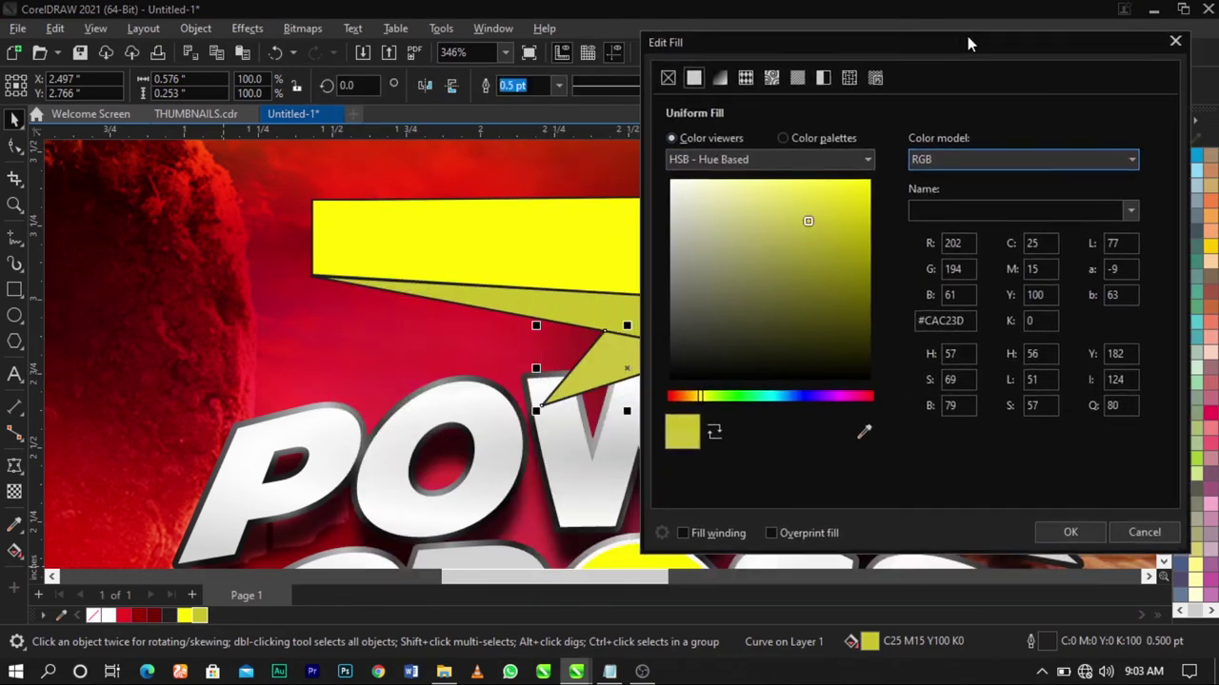
click(853, 235)
click(865, 232)
click(1066, 532)
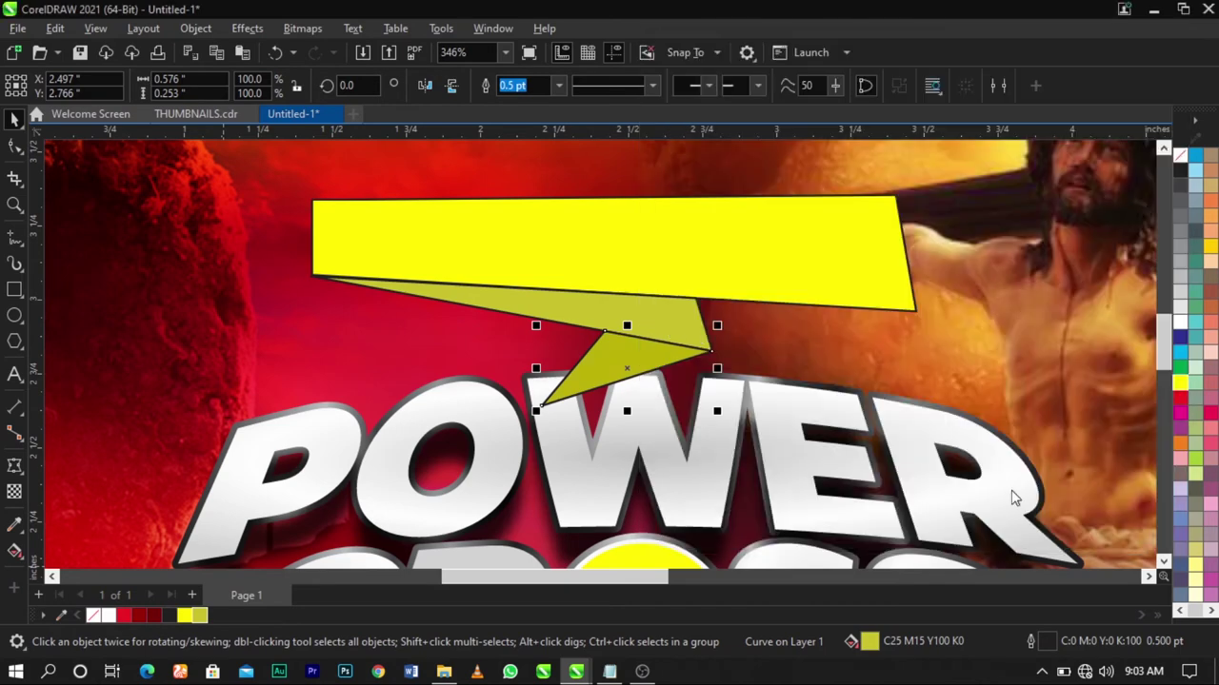
Remove the outlines from the banner, the fold and the triangular tail of the ribbon
click(709, 236)
shift+click(652, 374)
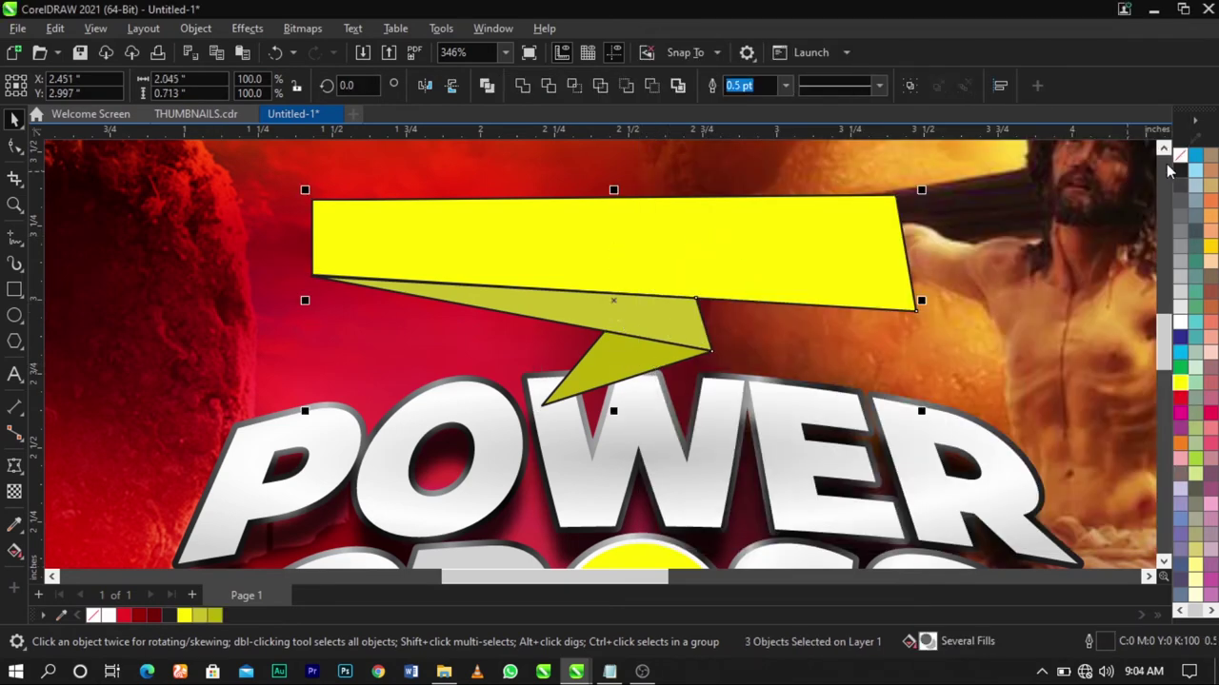
right_click(1182, 155)
click(1069, 168)
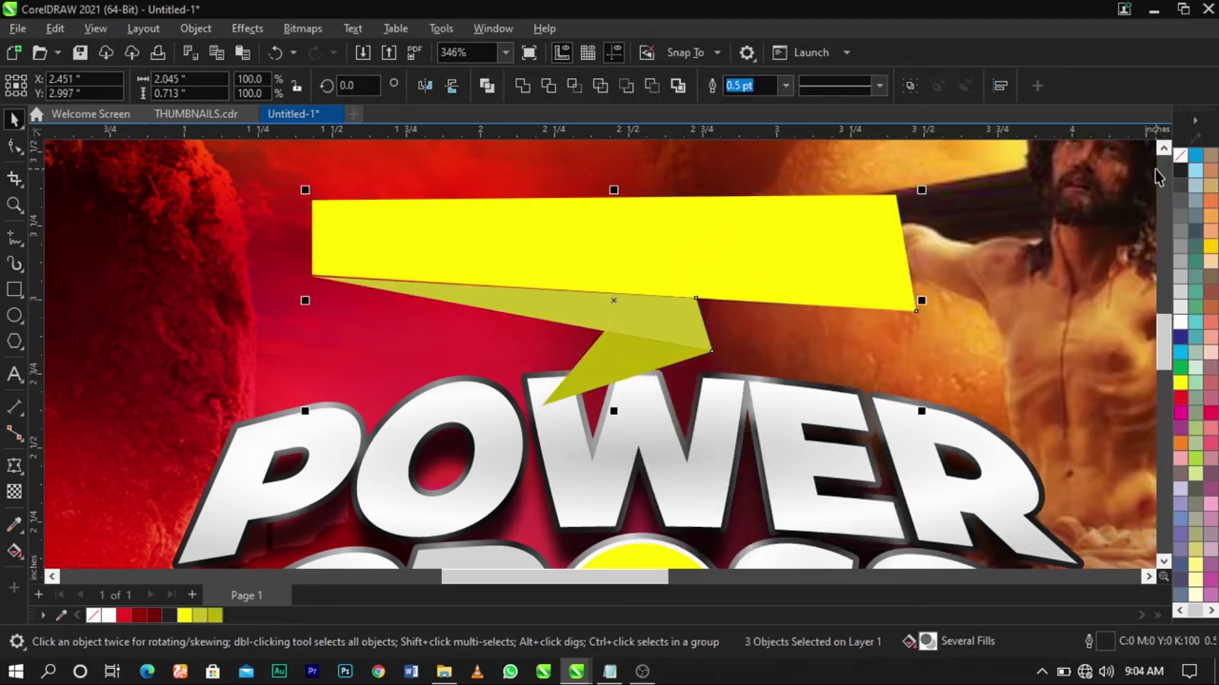
Move the olive fold's pointed end node onto the yellow banner's lower corner to close the gap between them
scroll(499, 303, up, 2)
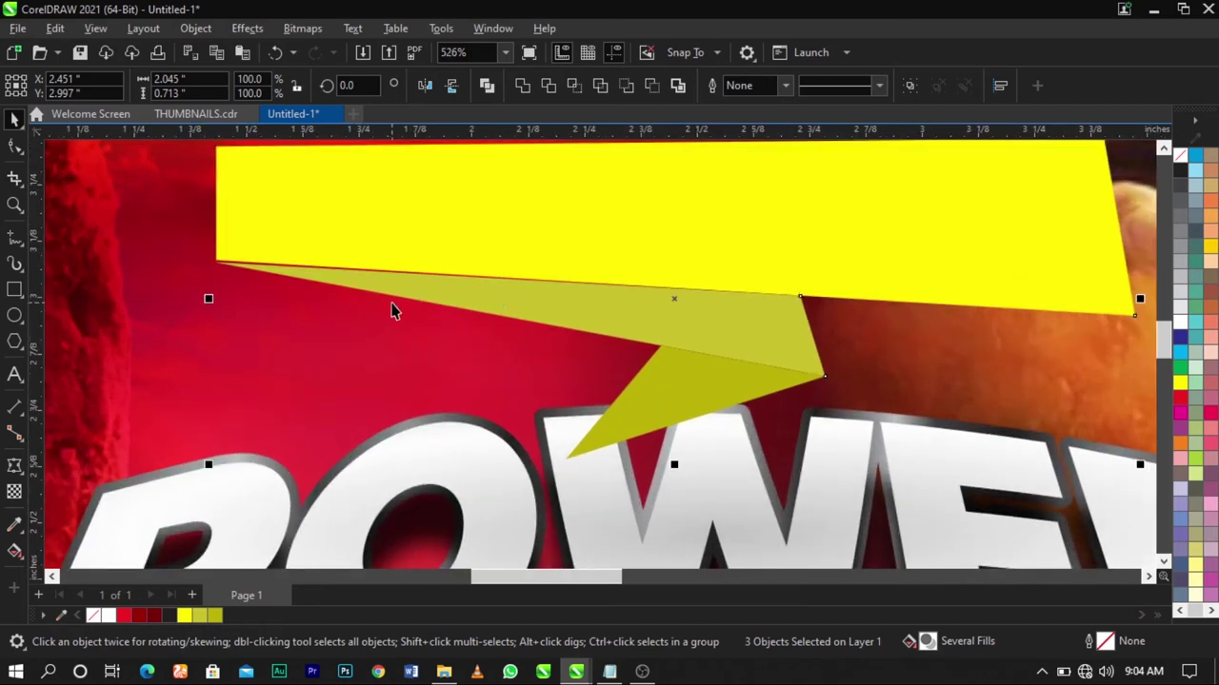
click(393, 310)
click(367, 289)
scroll(263, 260, up, 3)
key(F10)
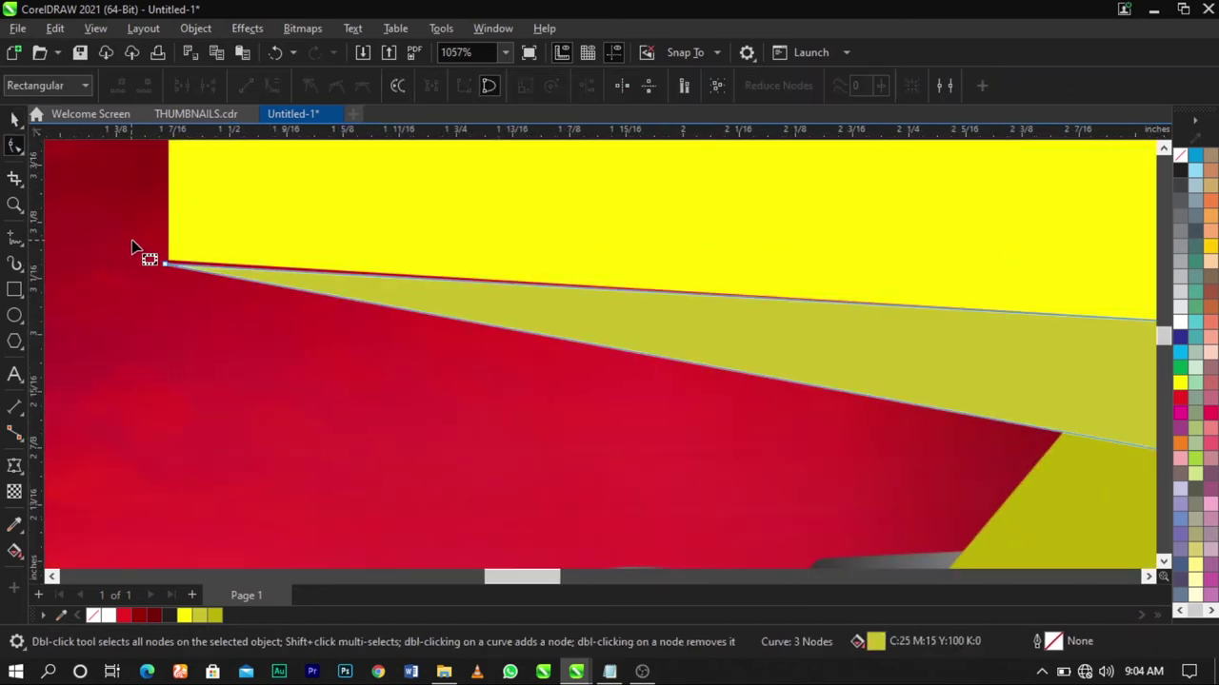
click(167, 266)
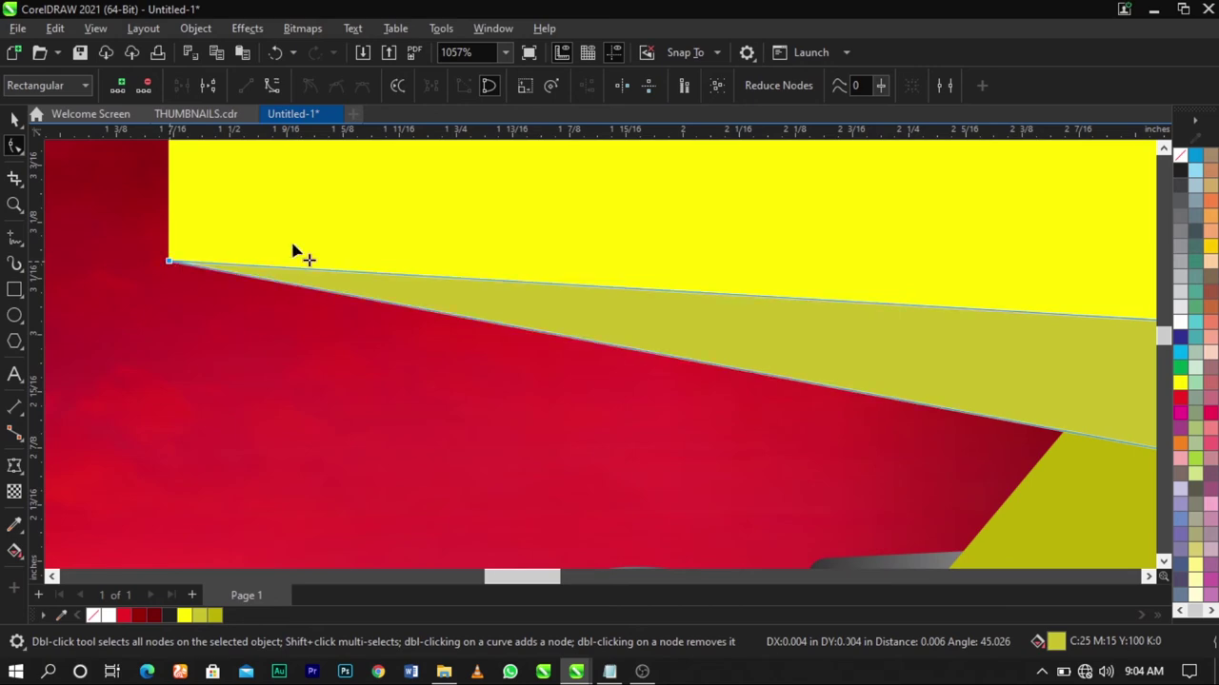
Group the yellow banner, the fold and the tail into one ribbon object
scroll(324, 225, down, 3)
scroll(323, 226, down, 2)
key(space)
scroll(581, 231, down, 3)
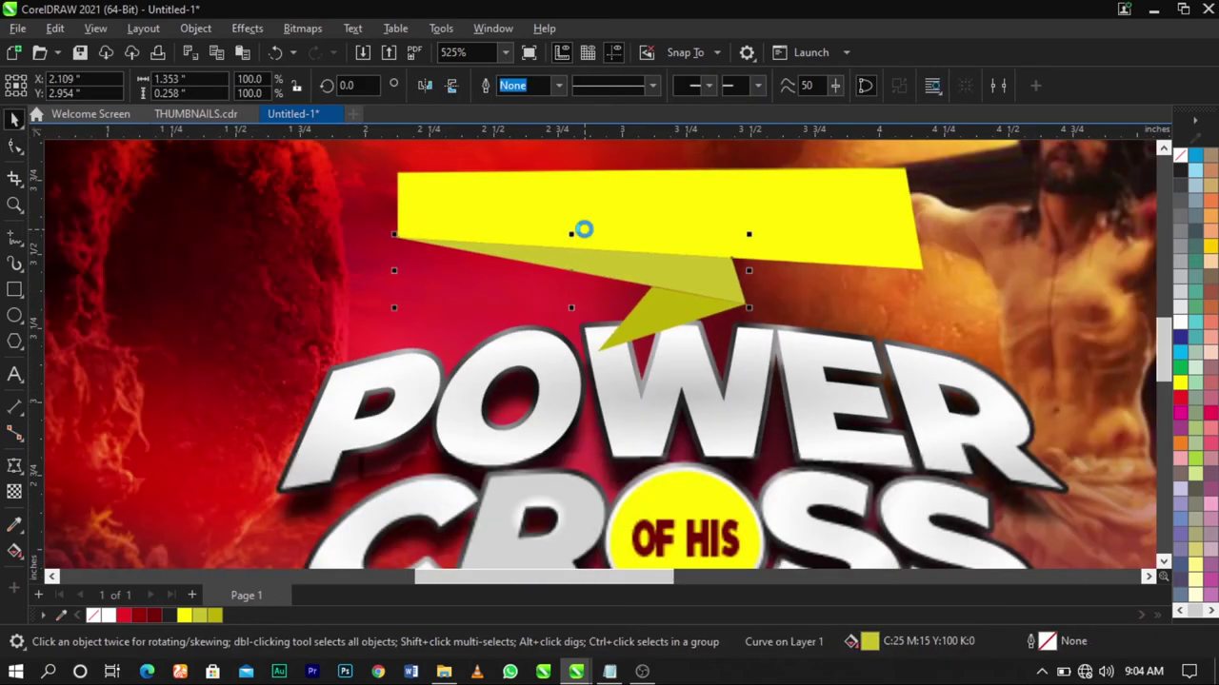
shift+click(807, 215)
shift+click(702, 284)
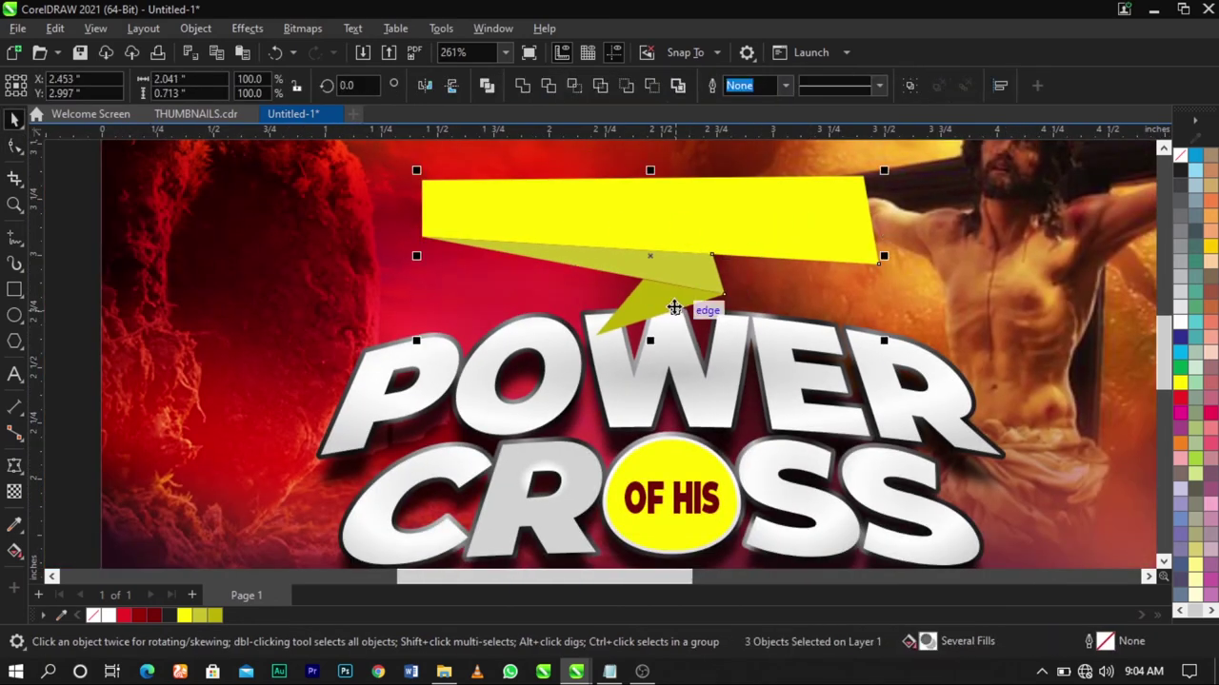
key(ctrl+g)
scroll(691, 284, up, 2)
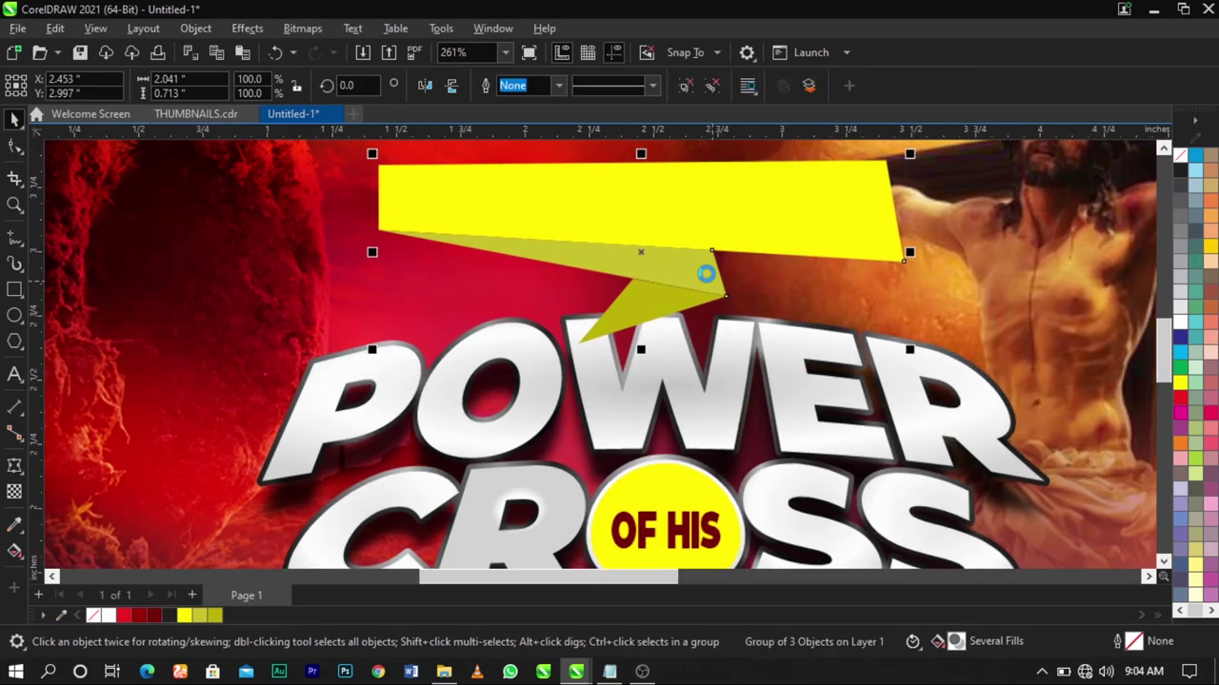
Arrange the ribbon group behind the POWER lettering and shift it slightly down toward the title
click(701, 250)
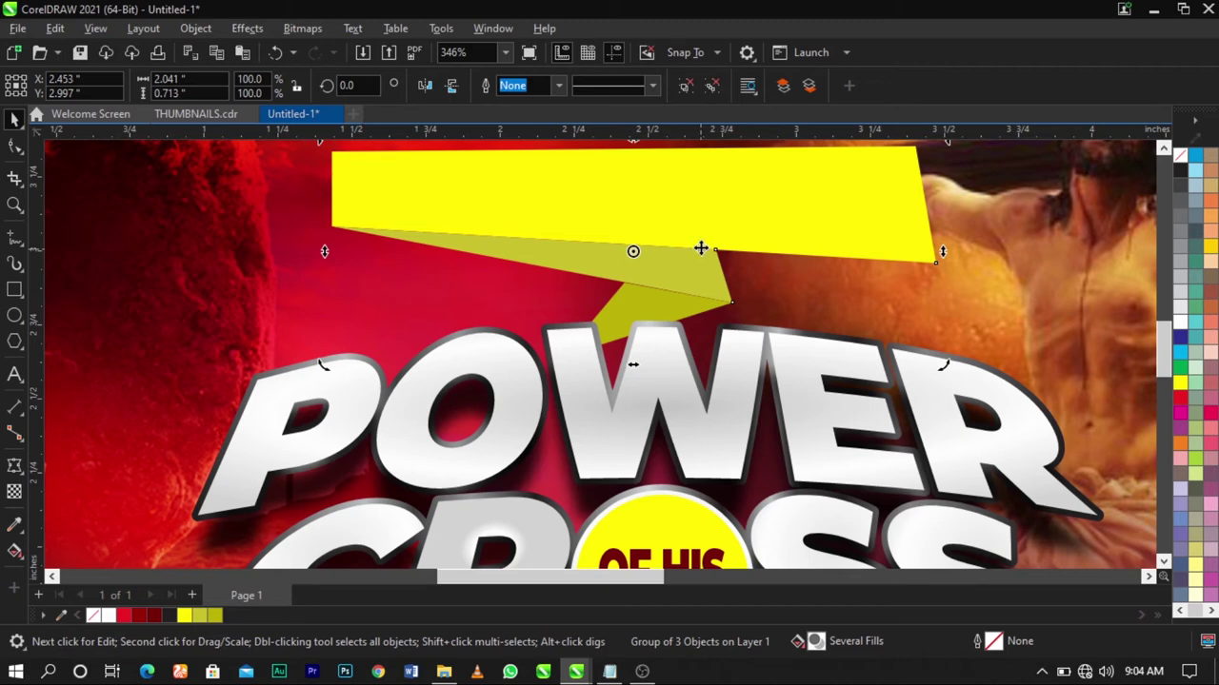
key(shift+Page_Down)
key(shift+Page_Up)
drag(702, 248, 705, 258)
scroll(584, 269, down, 2)
scroll(585, 269, down, 3)
click(1069, 451)
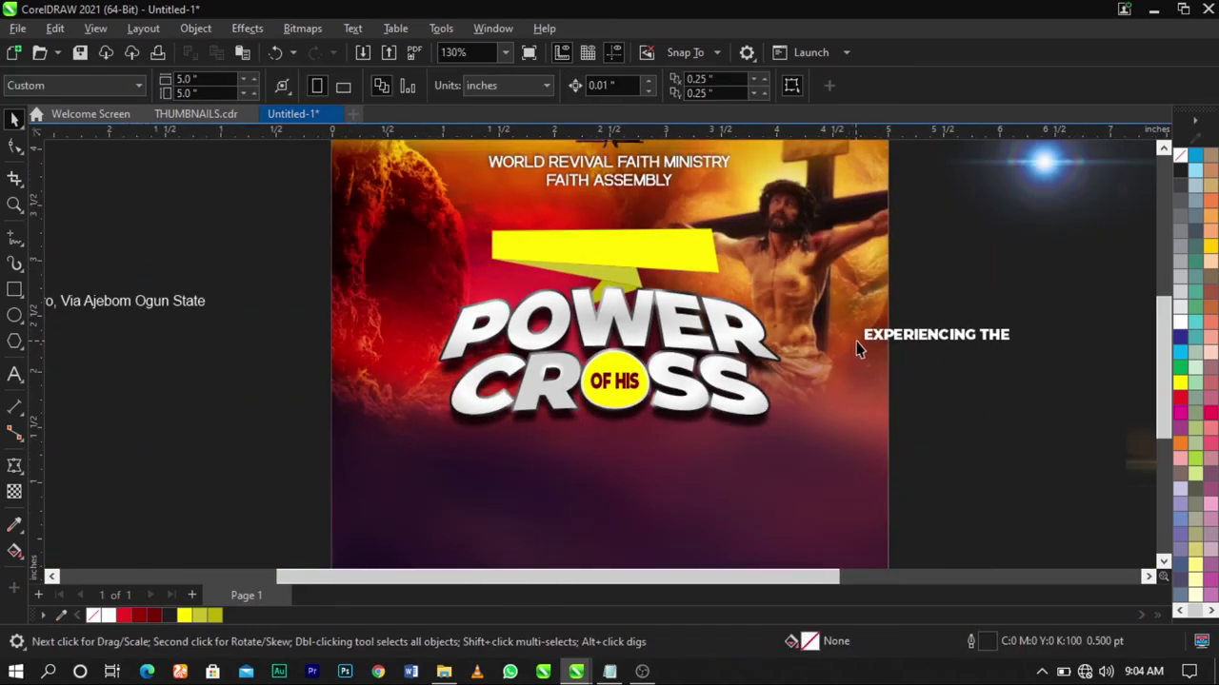
Place the EXPERIENCING THE text on the yellow banner and fill it with dark red #730407
click(886, 345)
drag(885, 345, 556, 248)
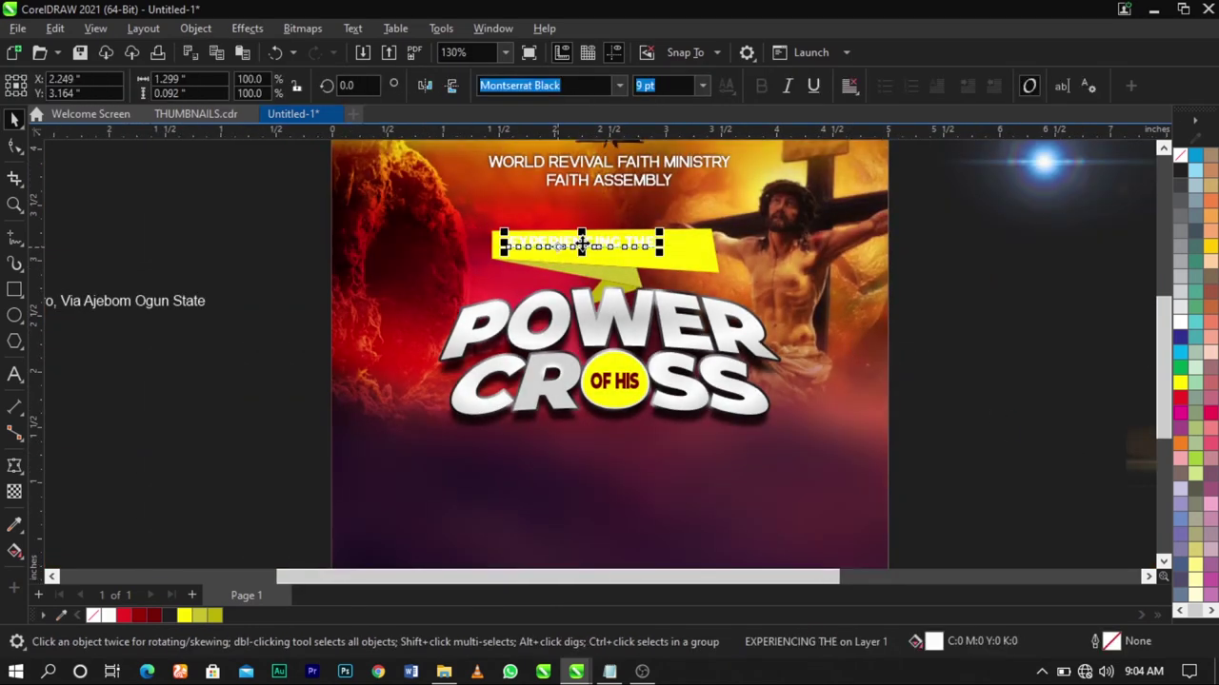
scroll(579, 242, up, 2)
click(152, 618)
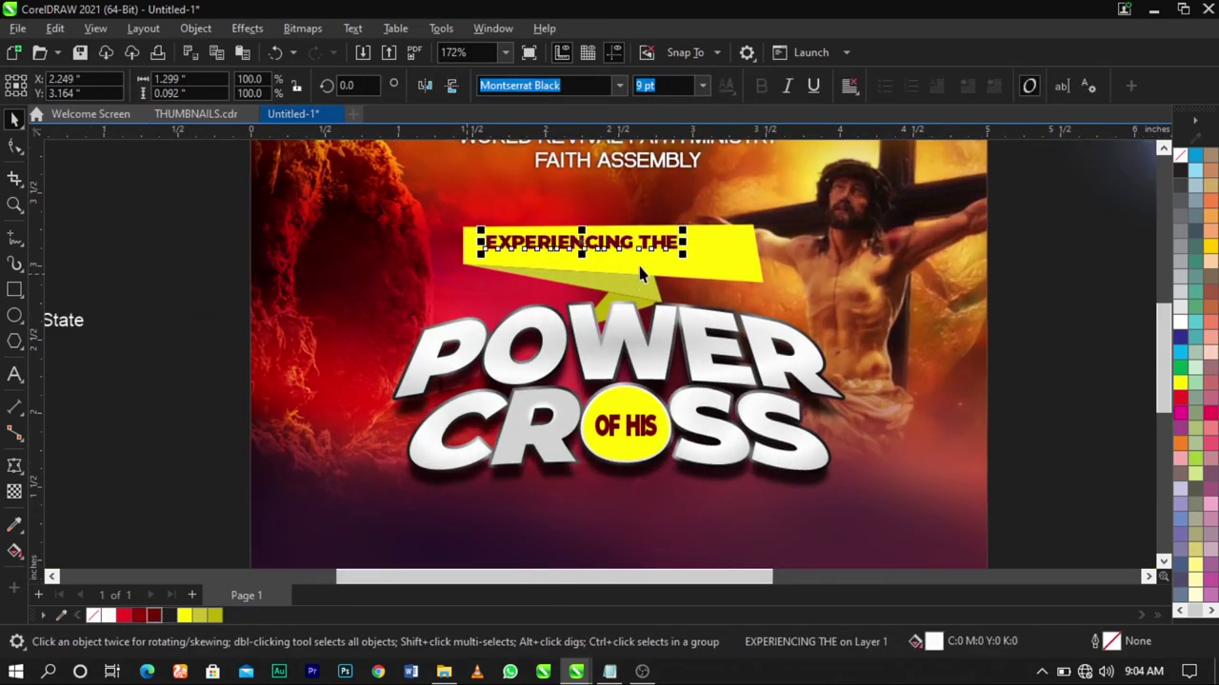
Try enlarging EXPERIENCING THE to about 11.6 pt and skewing it along the banner's slope
scroll(666, 255, up, 2)
drag(687, 250, 761, 263)
click(758, 255)
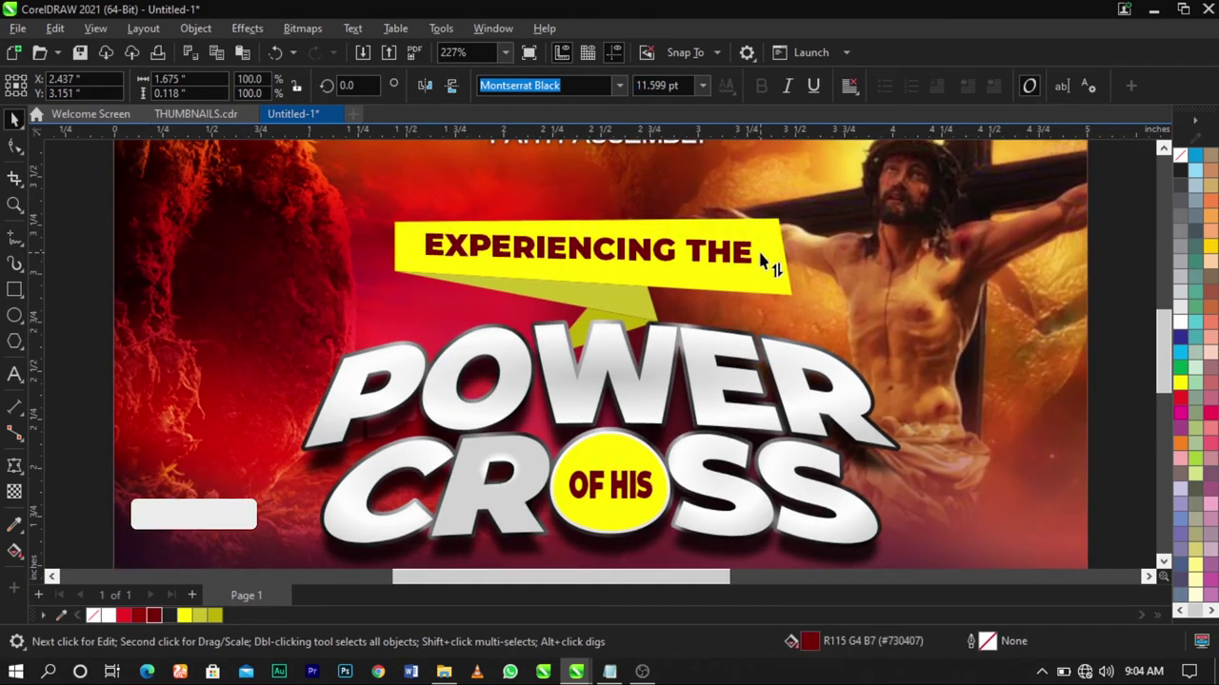
click(757, 252)
scroll(761, 238, up, 1)
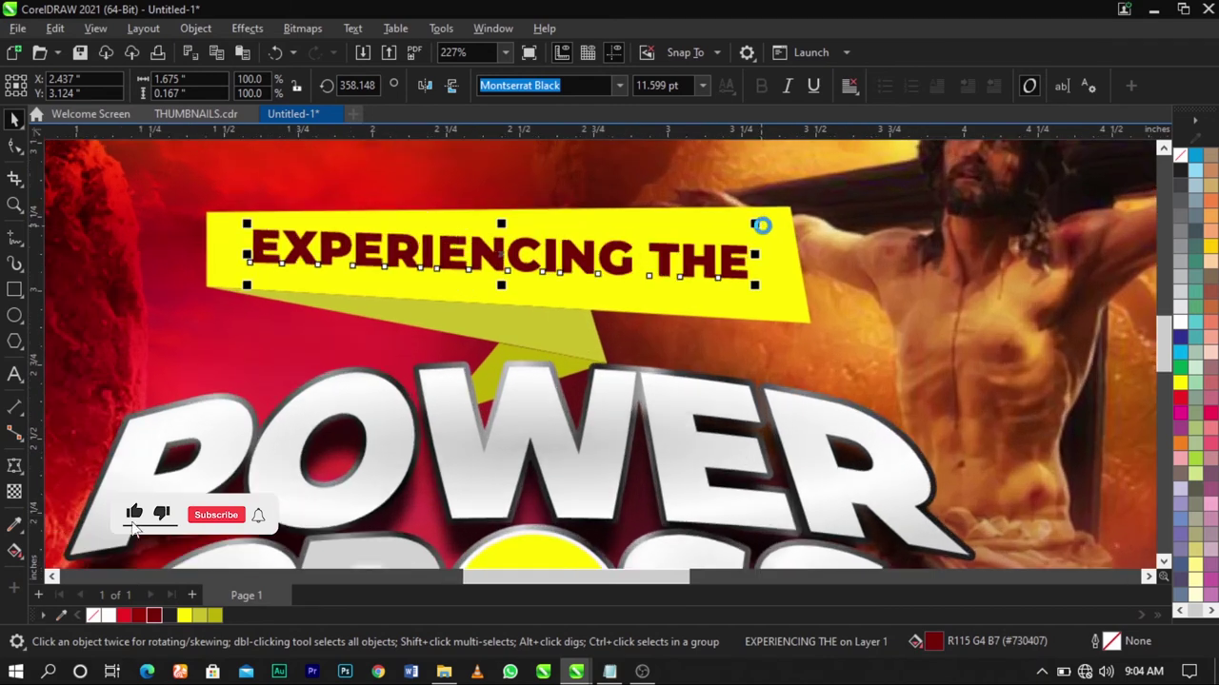
click(762, 227)
click(748, 251)
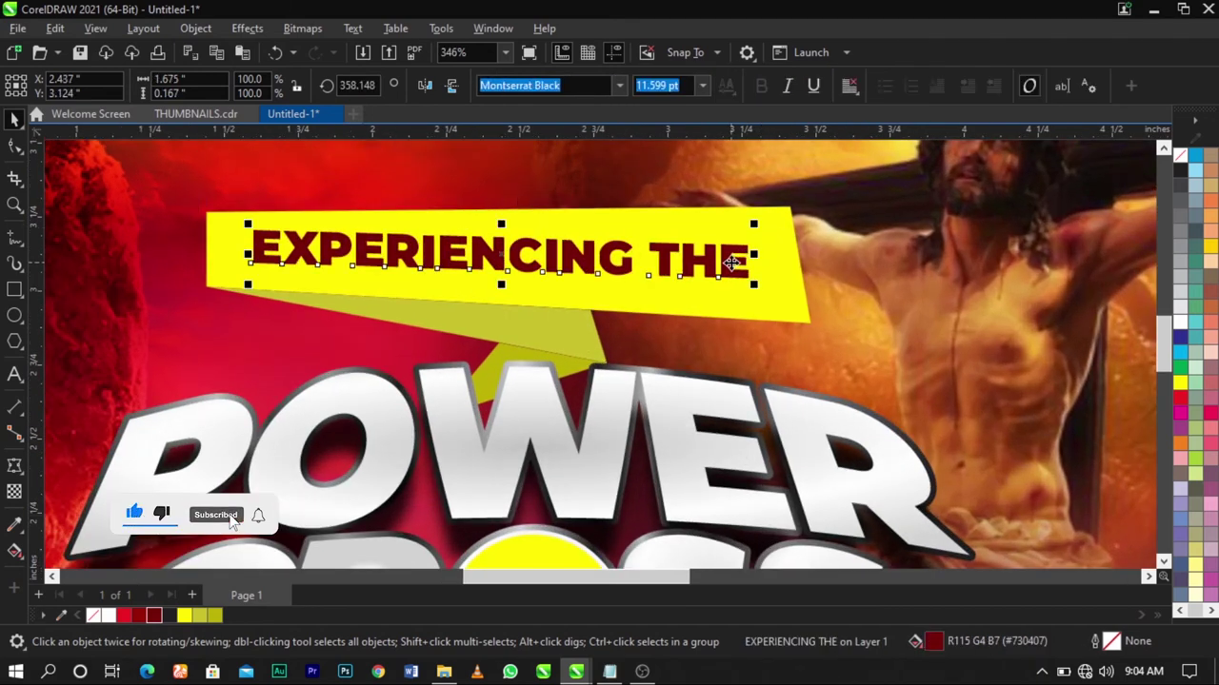
key(ctrl+z)
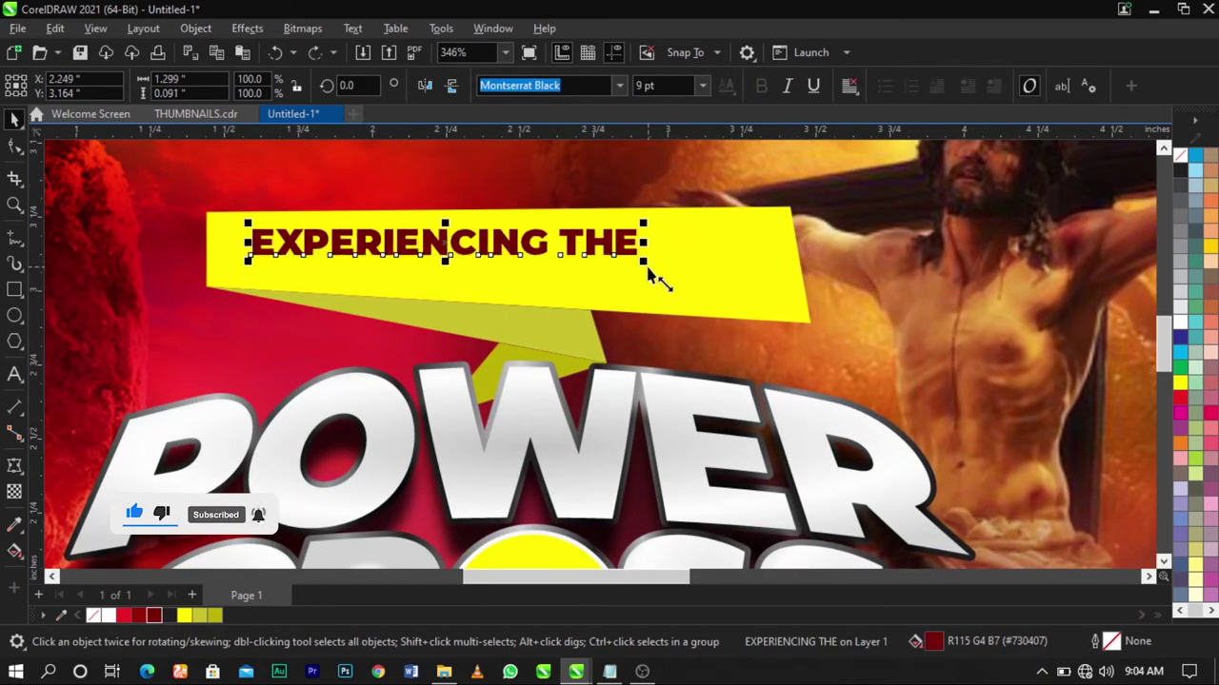
Enlarge the EXPERIENCING THE text proportionally to about 11.8 pt across the banner
drag(648, 270, 767, 311)
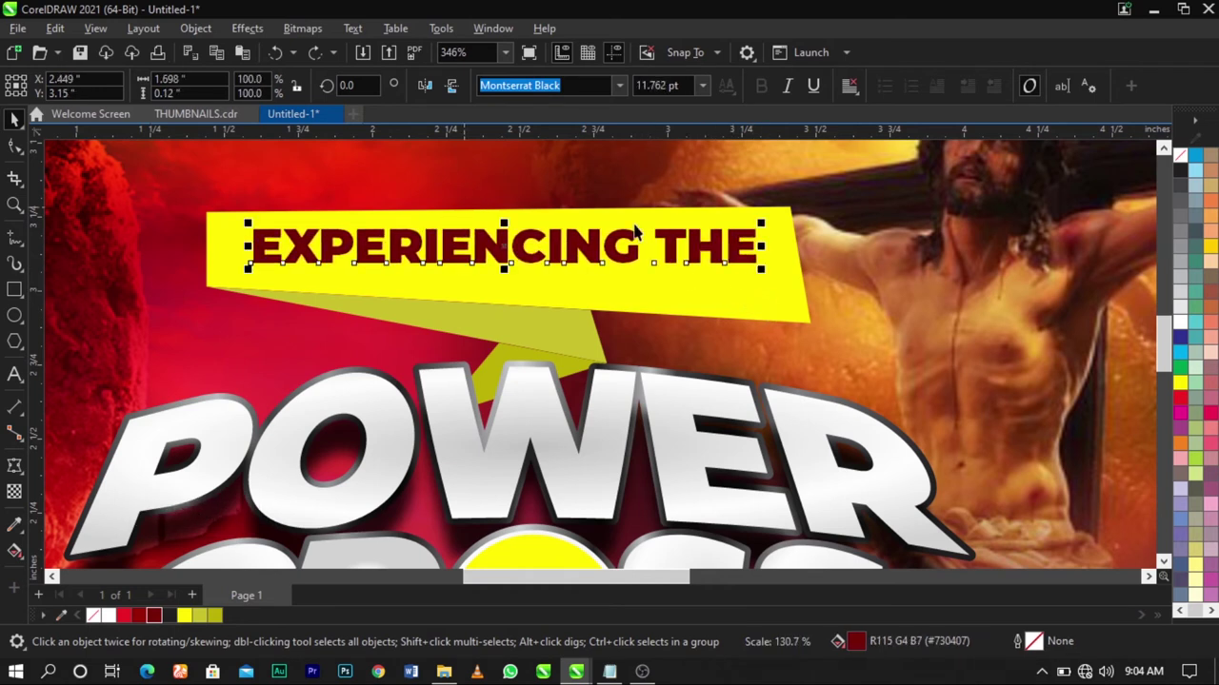
click(796, 267)
click(752, 238)
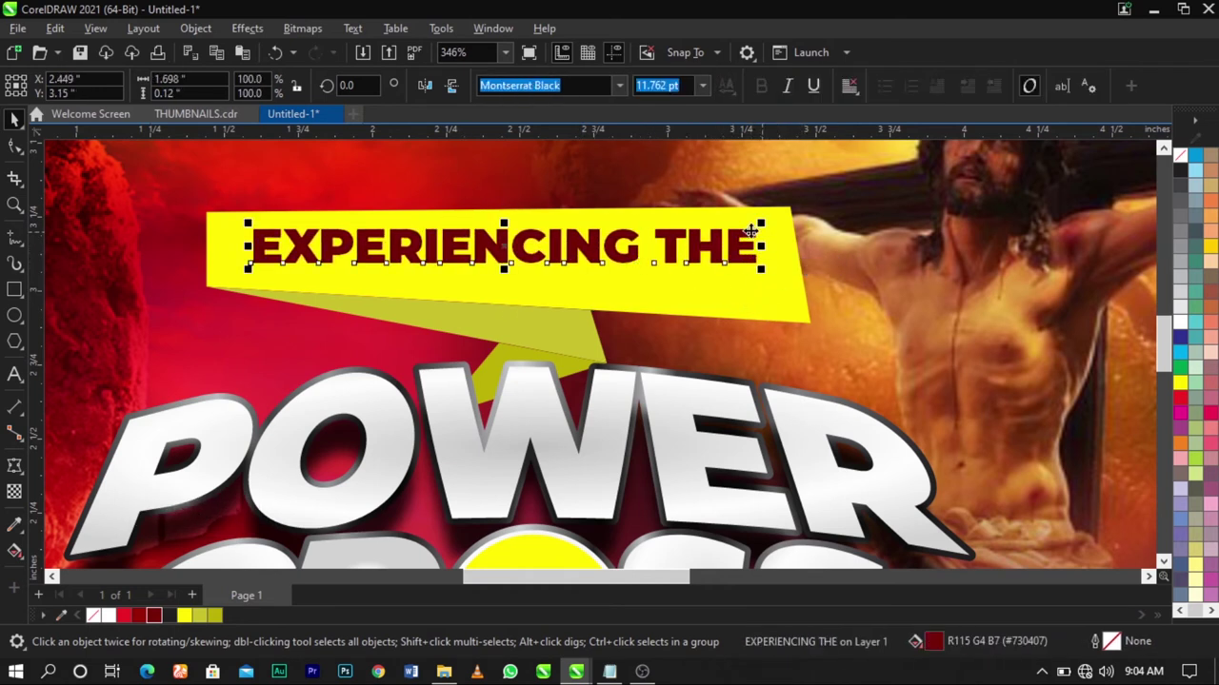
Skew EXPERIENCING THE to follow the banner's slope and scale it to about 12.2 pt, centred on the banner
click(742, 246)
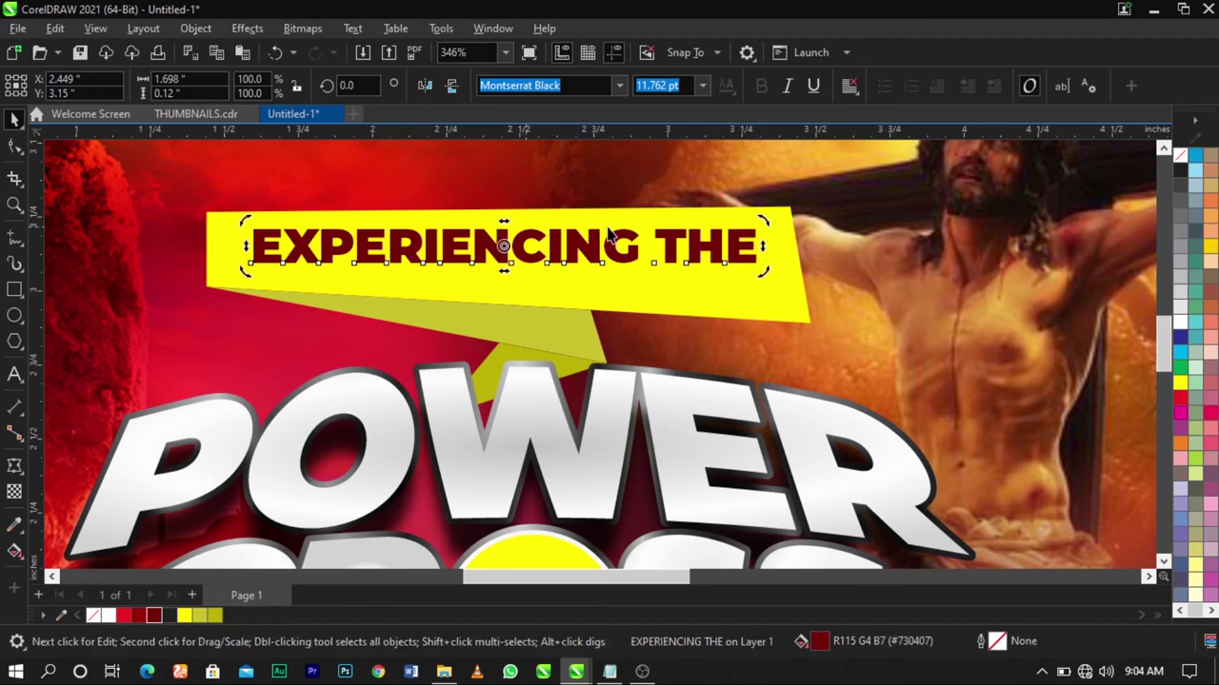
scroll(767, 249, up, 3)
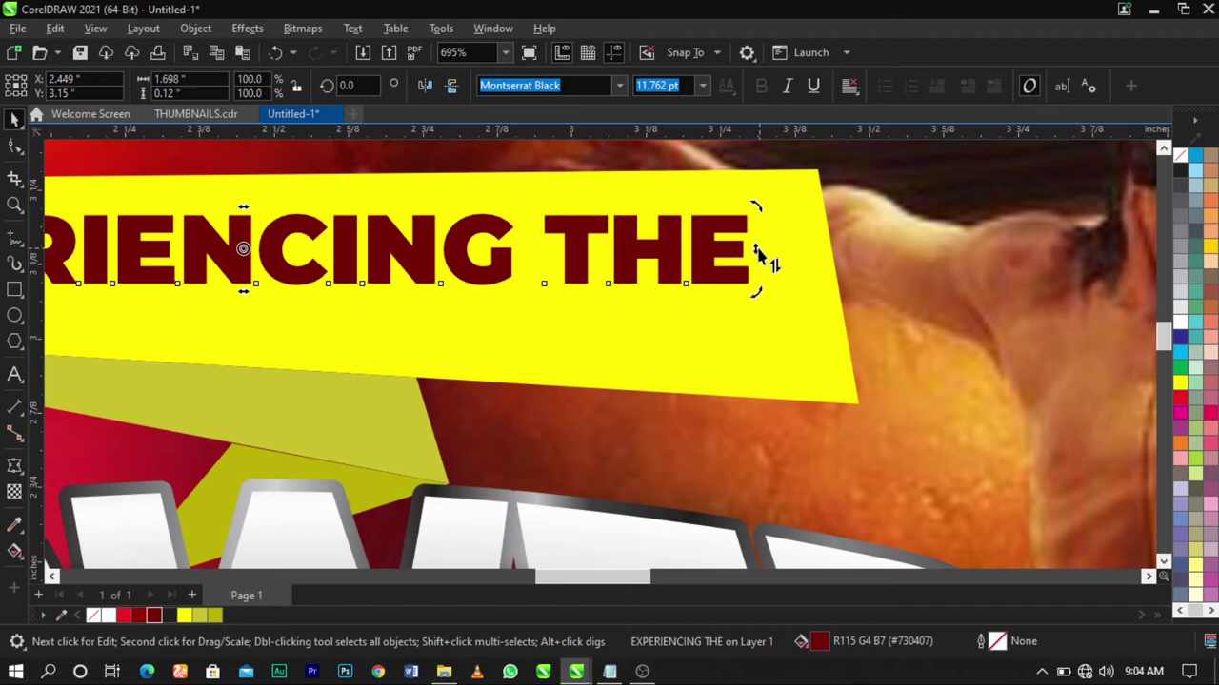
drag(758, 259, 759, 281)
scroll(758, 283, down, 1)
click(750, 314)
drag(762, 325, 790, 330)
click(720, 268)
scroll(721, 268, down, 5)
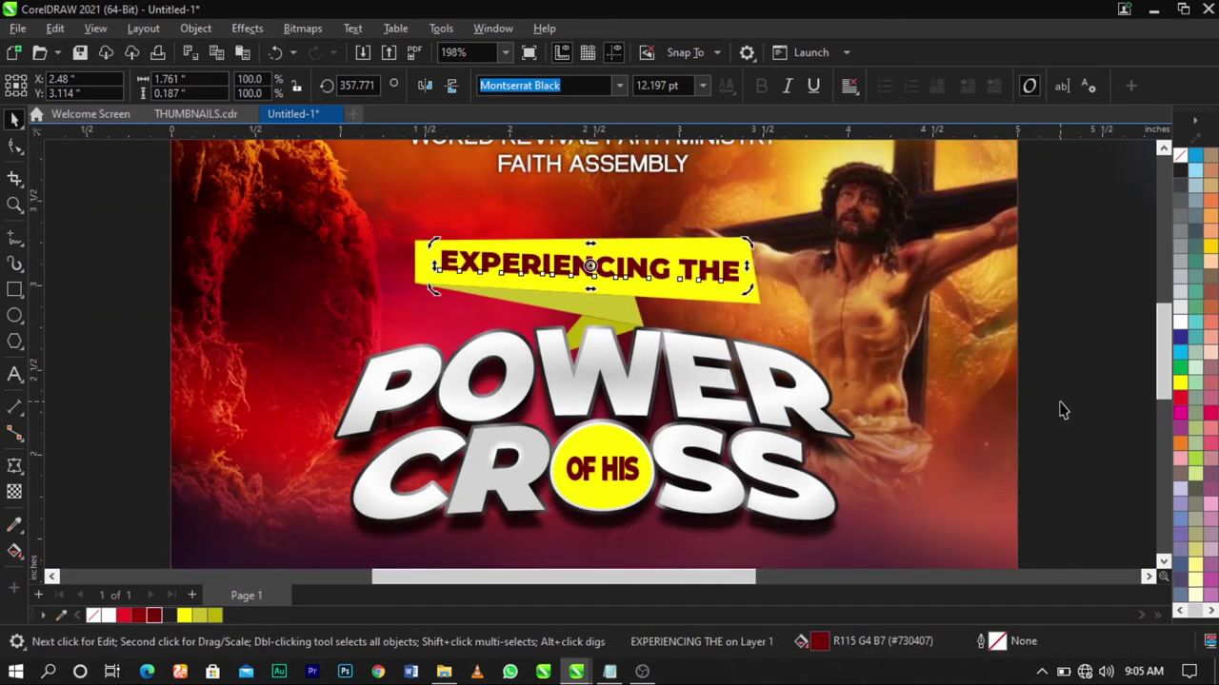
Move the blue lens flare onto the title between the R of POWER and the last S, in front of the lettering
click(1061, 410)
scroll(1060, 410, down, 5)
click(905, 367)
key(F2)
drag(310, 194, 1053, 487)
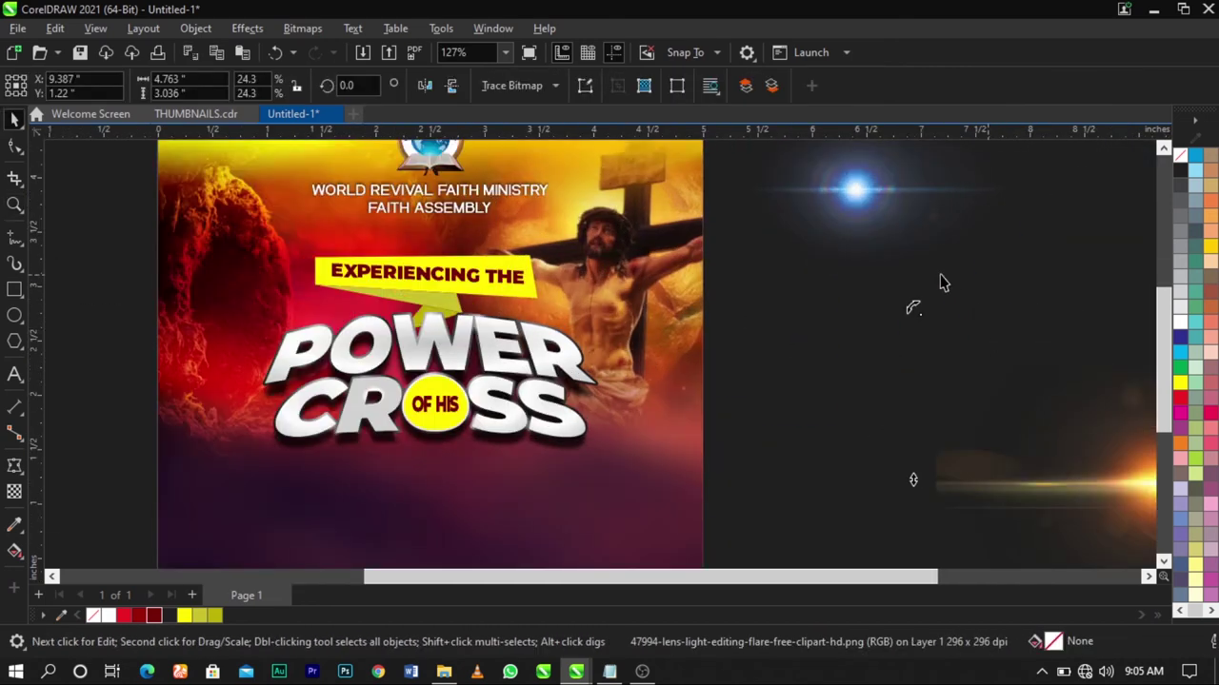
click(894, 200)
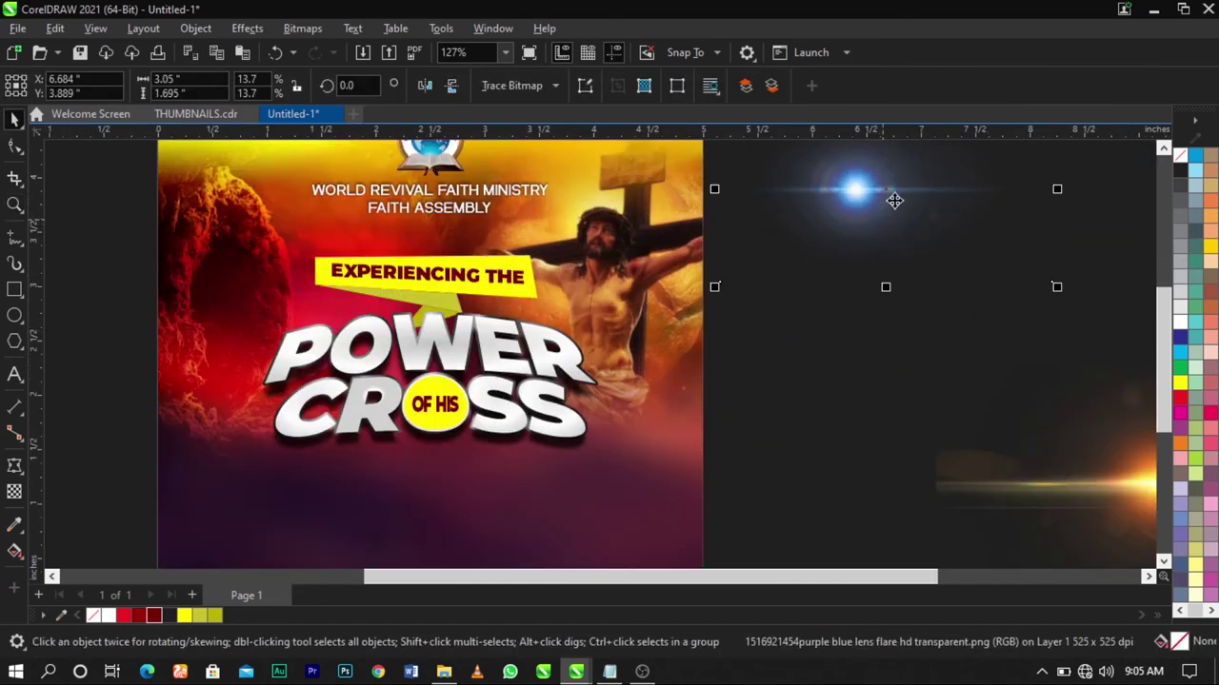
drag(899, 203, 650, 376)
click(651, 373)
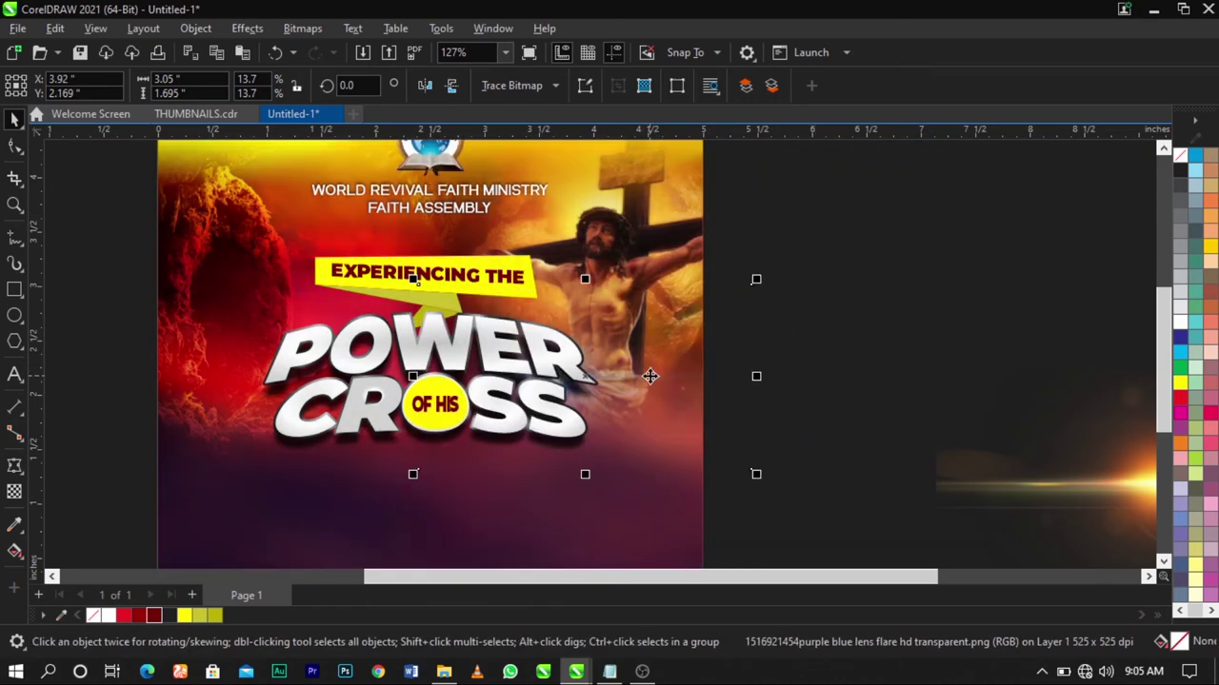
scroll(651, 376, up, 2)
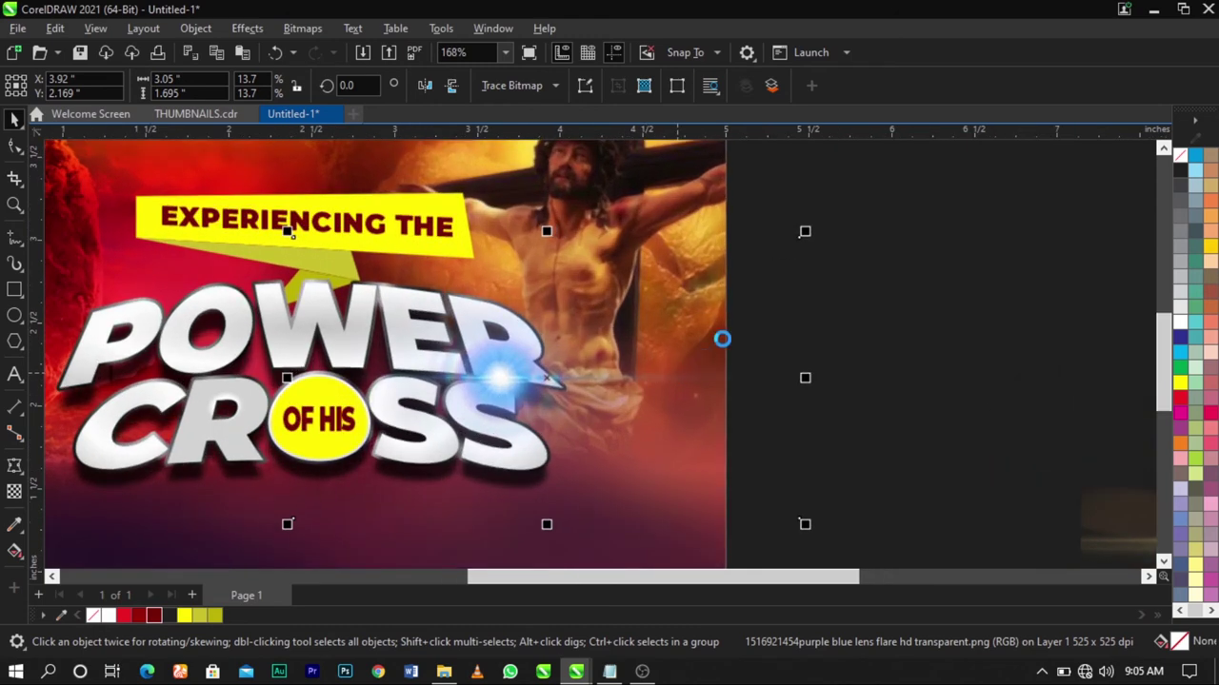
drag(708, 367, 712, 375)
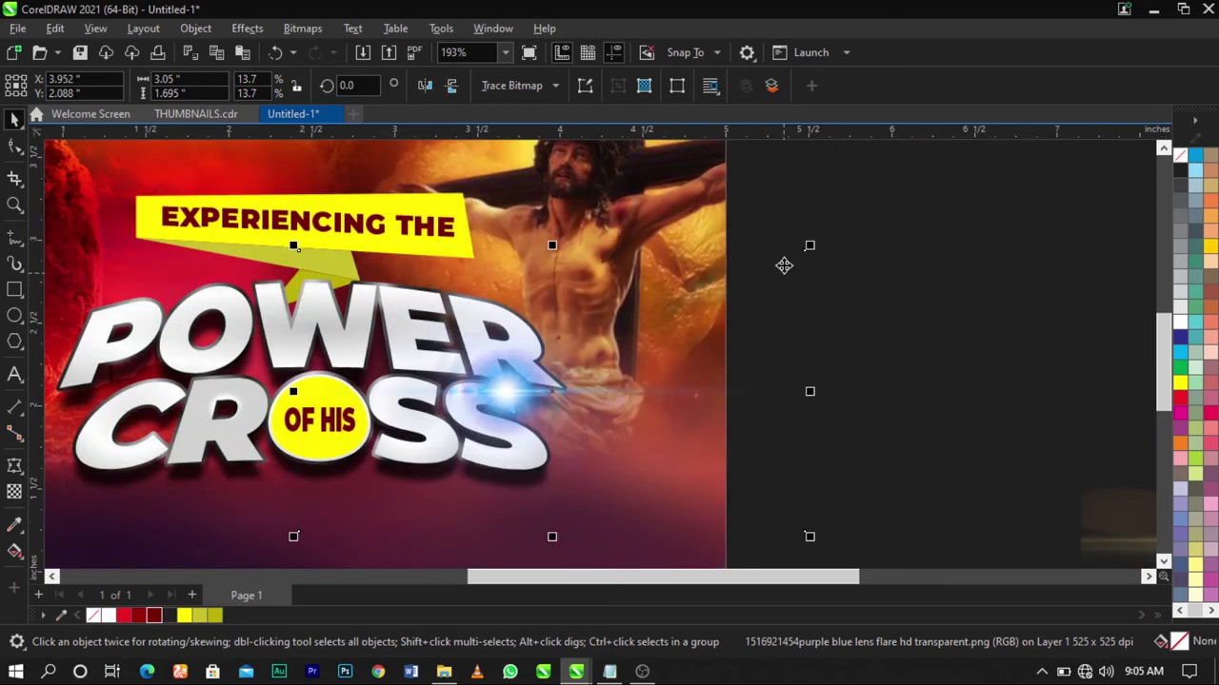
Trim the overhanging side of the blue flare image to the flyer's edge, making it about 2.53 inches wide
drag(810, 251, 720, 539)
click(14, 146)
key(space)
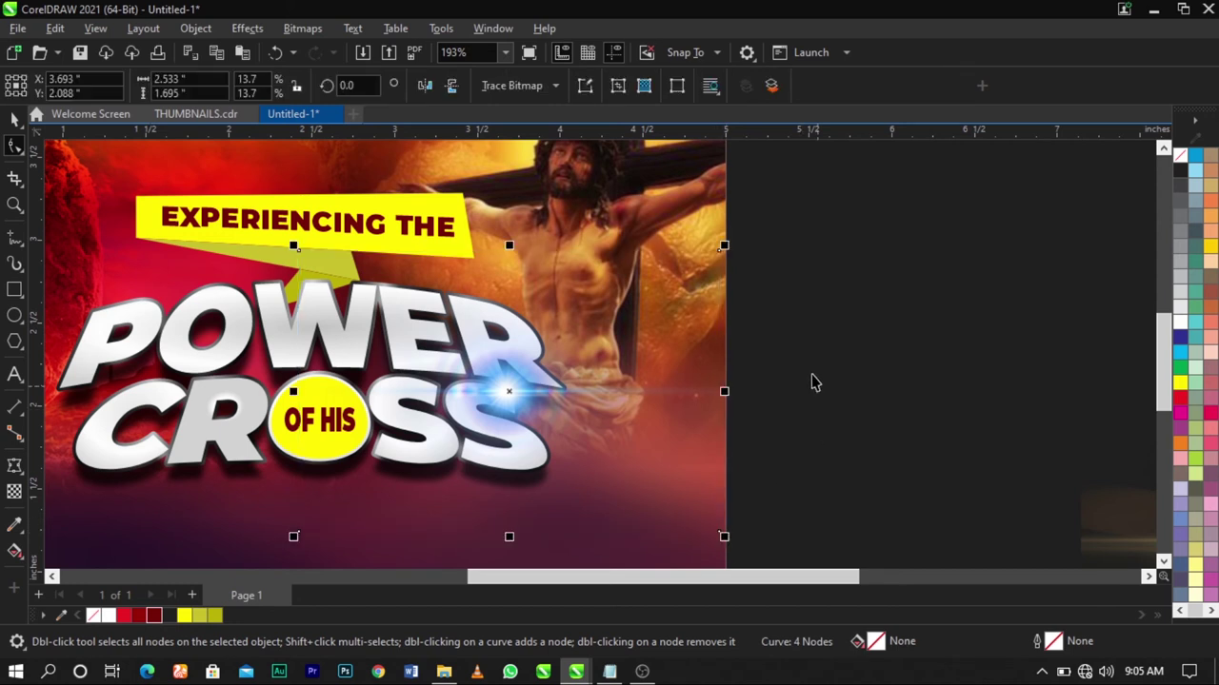
drag(724, 252, 739, 247)
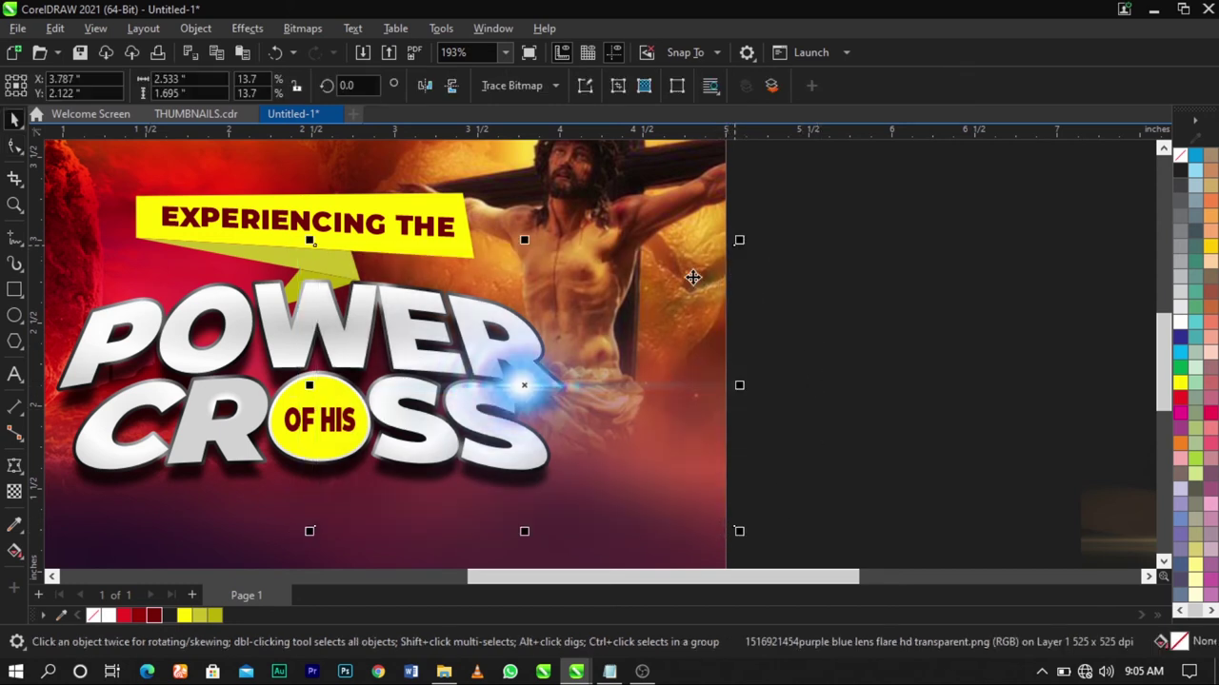
key(ctrl+z)
Set the blue lens flare's transparency merge mode to Screen
click(14, 492)
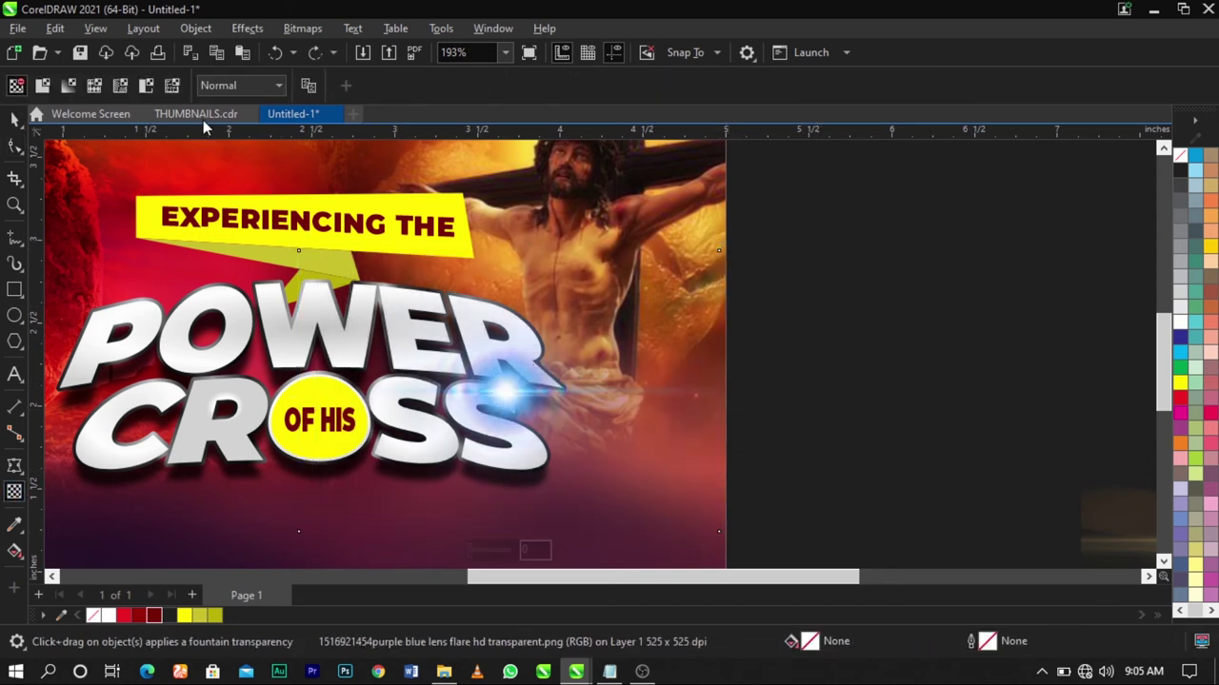
click(227, 85)
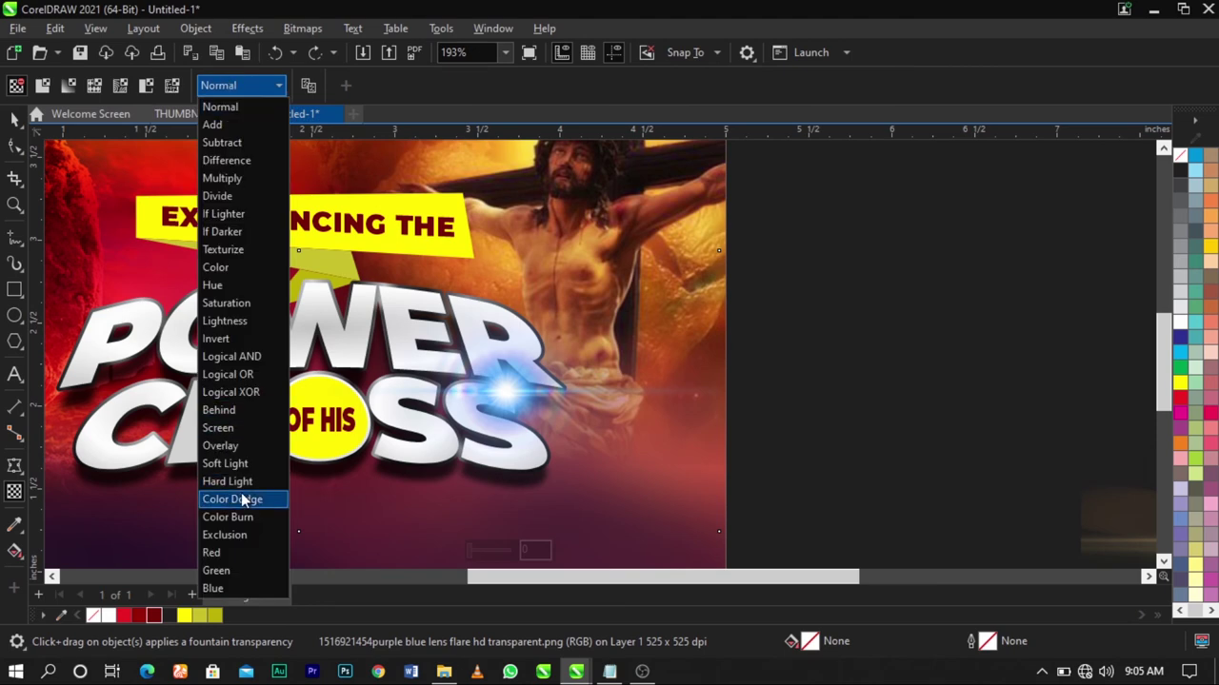
click(242, 432)
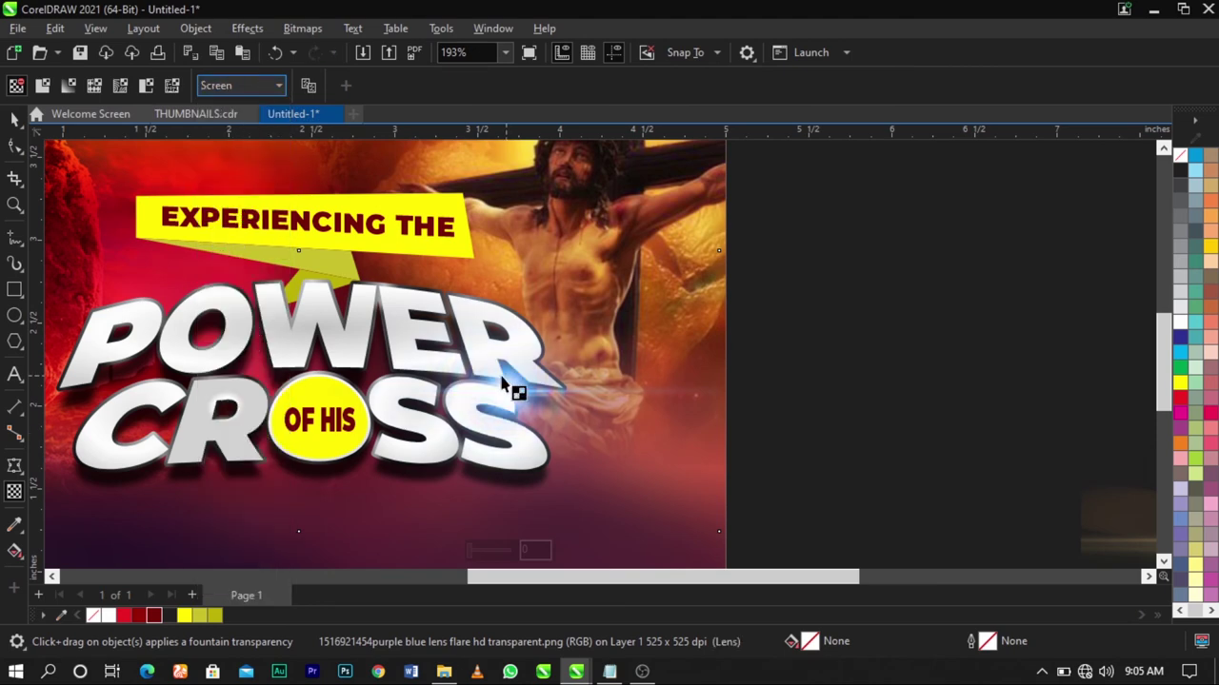
Enlarge the blue flare to about 14.5% scale and position its glow in the gap between the R and the last S
key(space)
drag(520, 403, 520, 393)
drag(296, 527, 273, 547)
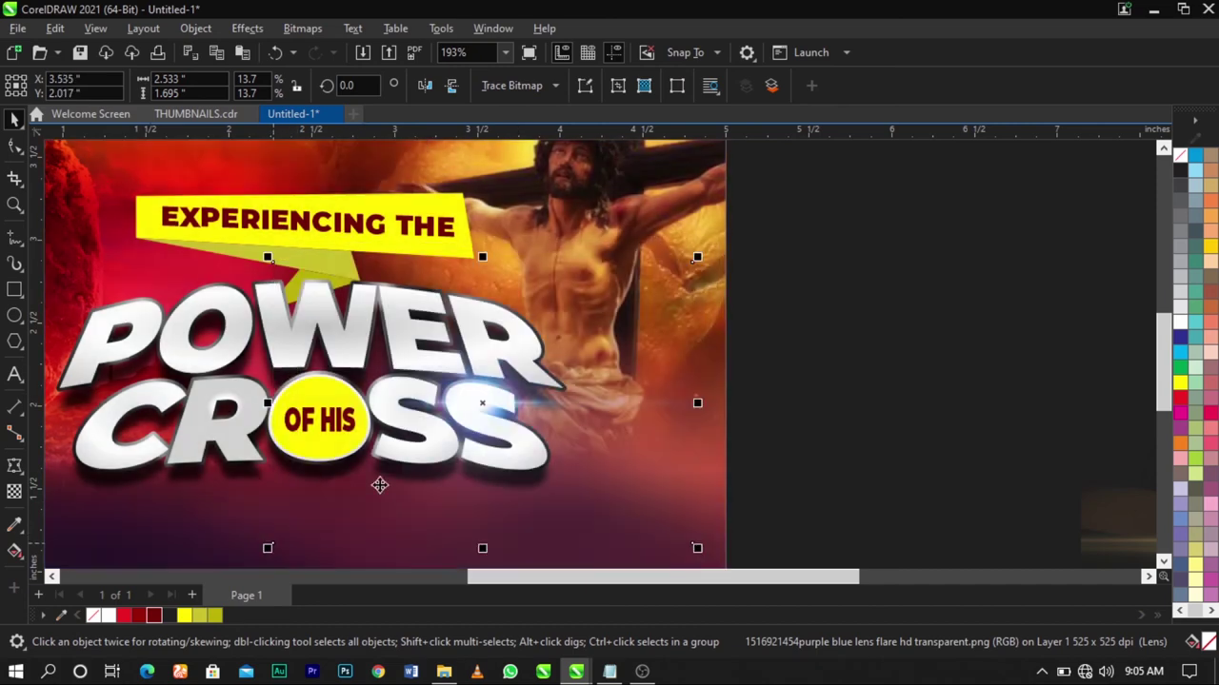
key(ctrl+z)
drag(383, 435, 527, 412)
scroll(663, 348, down, 2)
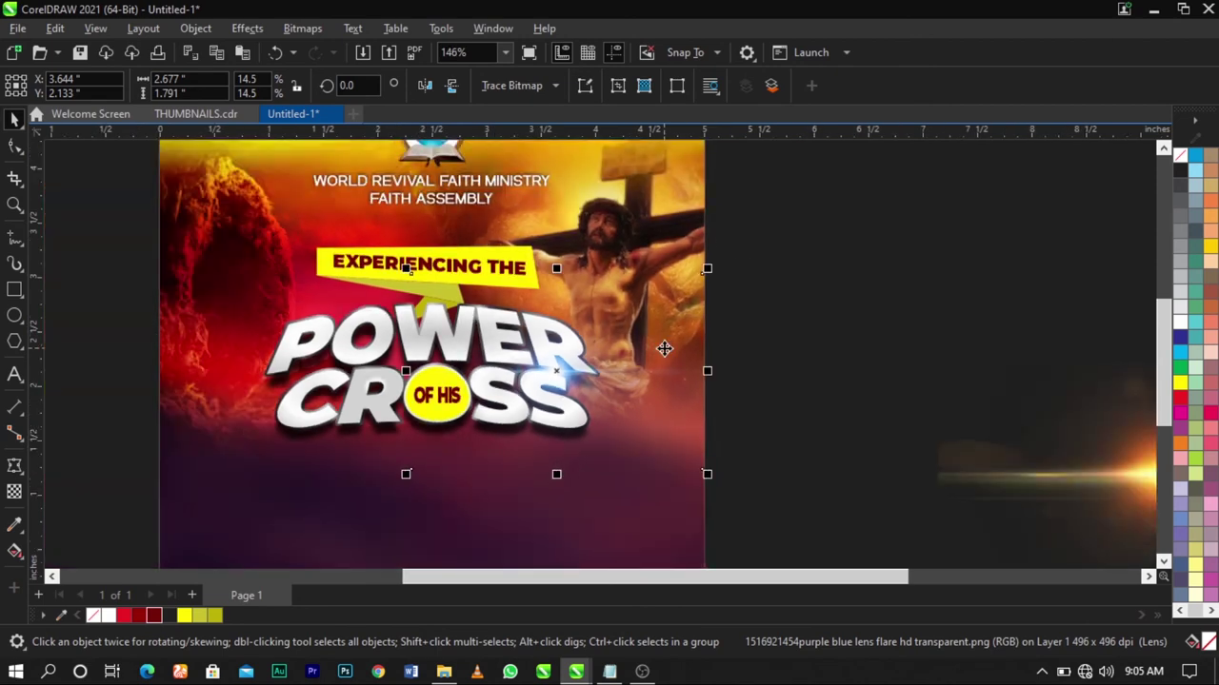
Move the orange lens flare in front of the title, with its glow between the start of POWER and CROSS
drag(1074, 449, 468, 362)
key(z)
drag(152, 255, 722, 488)
key(space)
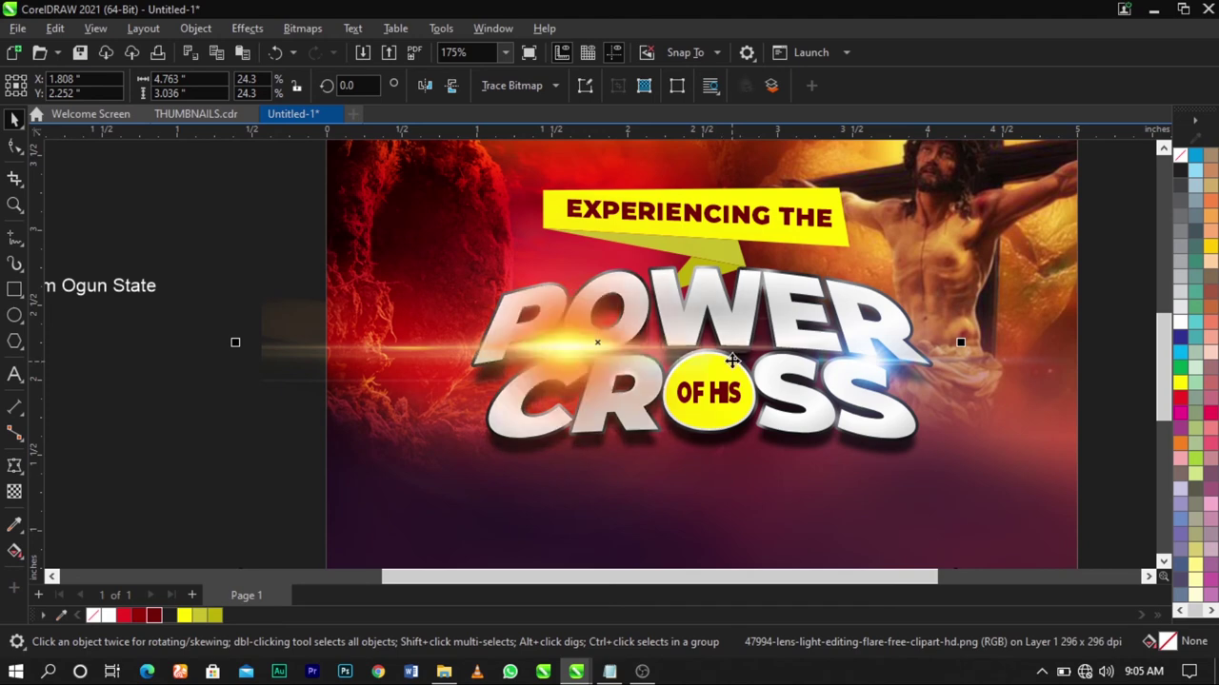
drag(731, 359, 717, 362)
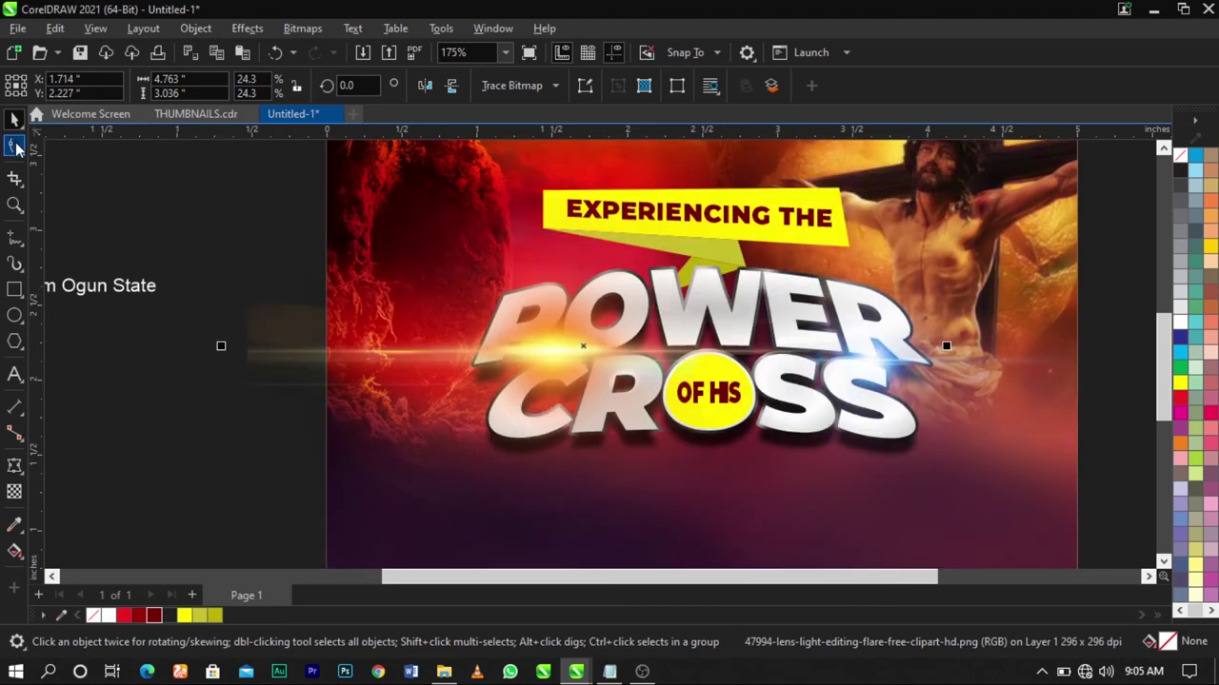
Trim the overhanging side of the orange flare image to the flyer's edge, making it about 4.1 inches wide
click(16, 148)
scroll(509, 281, down, 2)
drag(315, 486, 385, 175)
drag(386, 475, 392, 475)
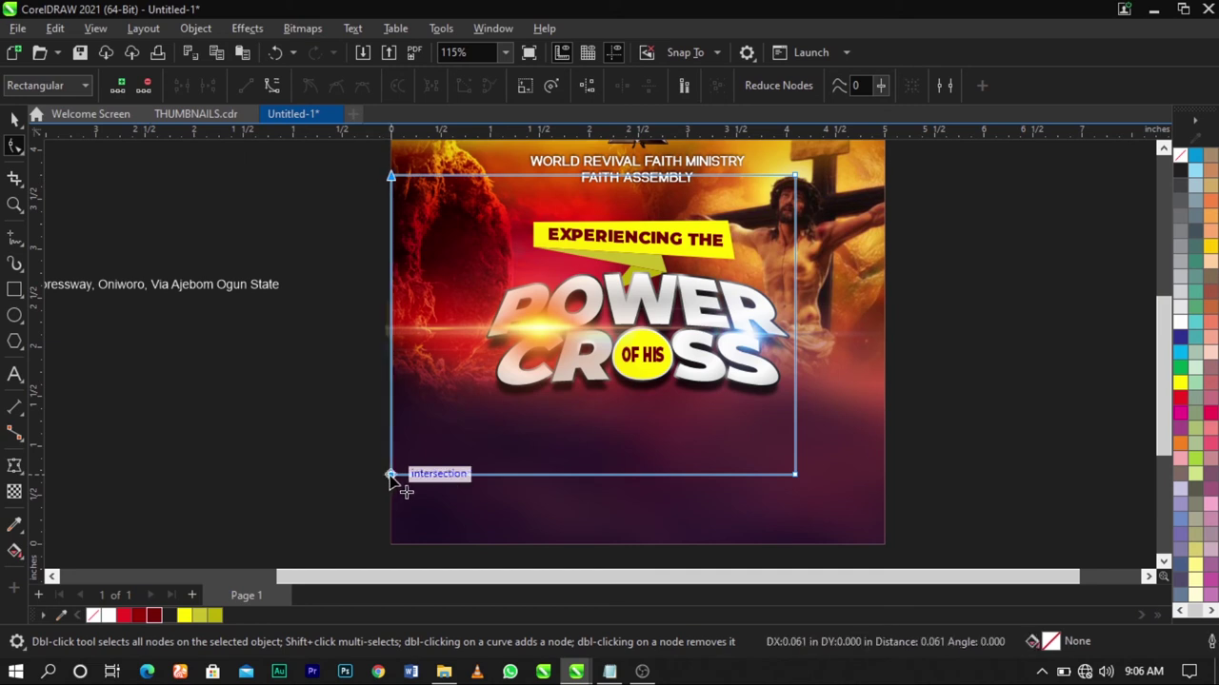
key(space)
click(939, 430)
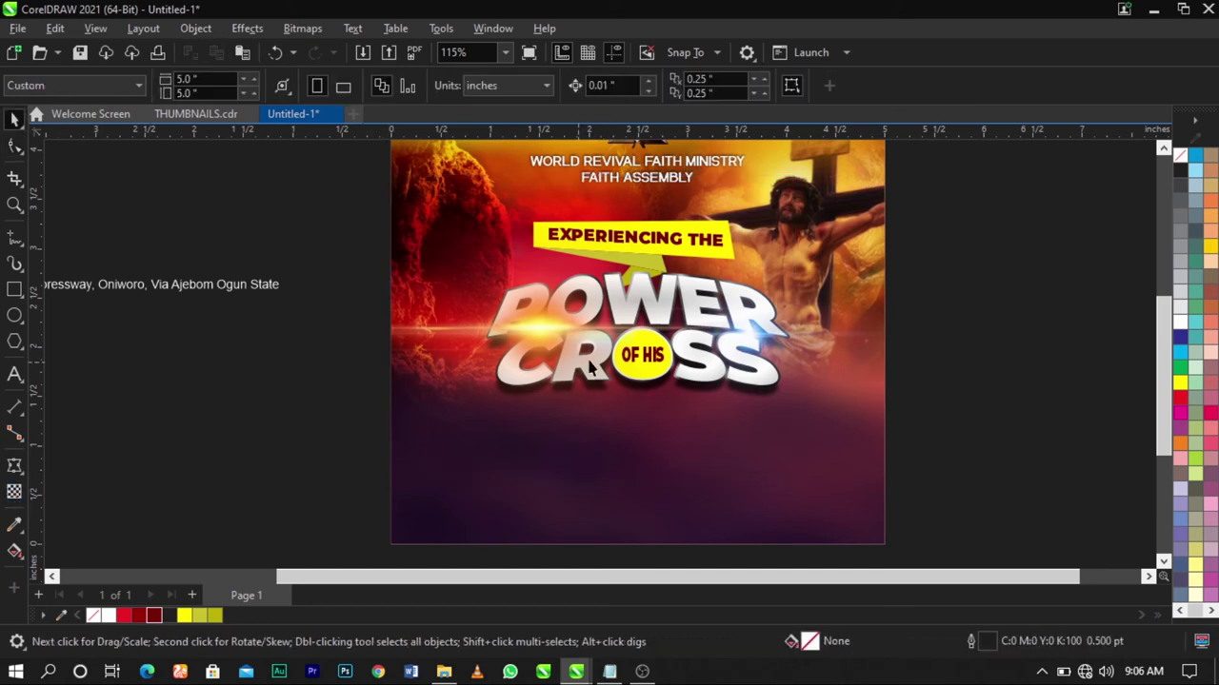
Set the orange lens flare's transparency merge mode to Screen
click(567, 338)
click(14, 491)
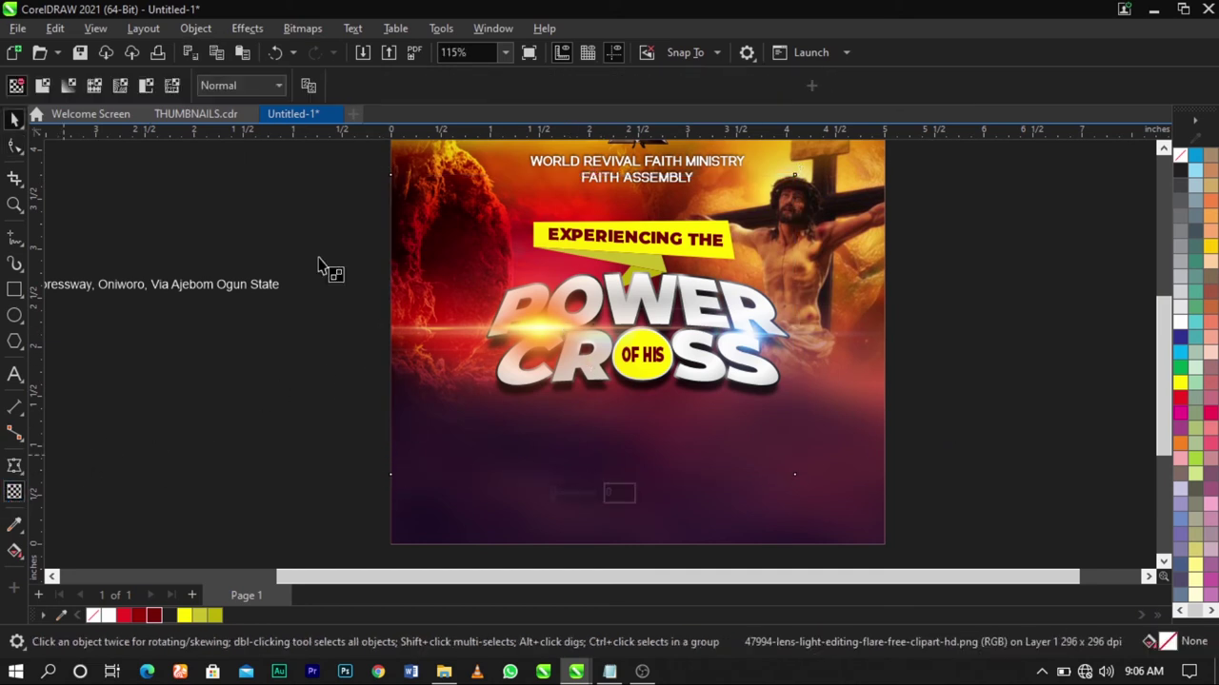
click(260, 87)
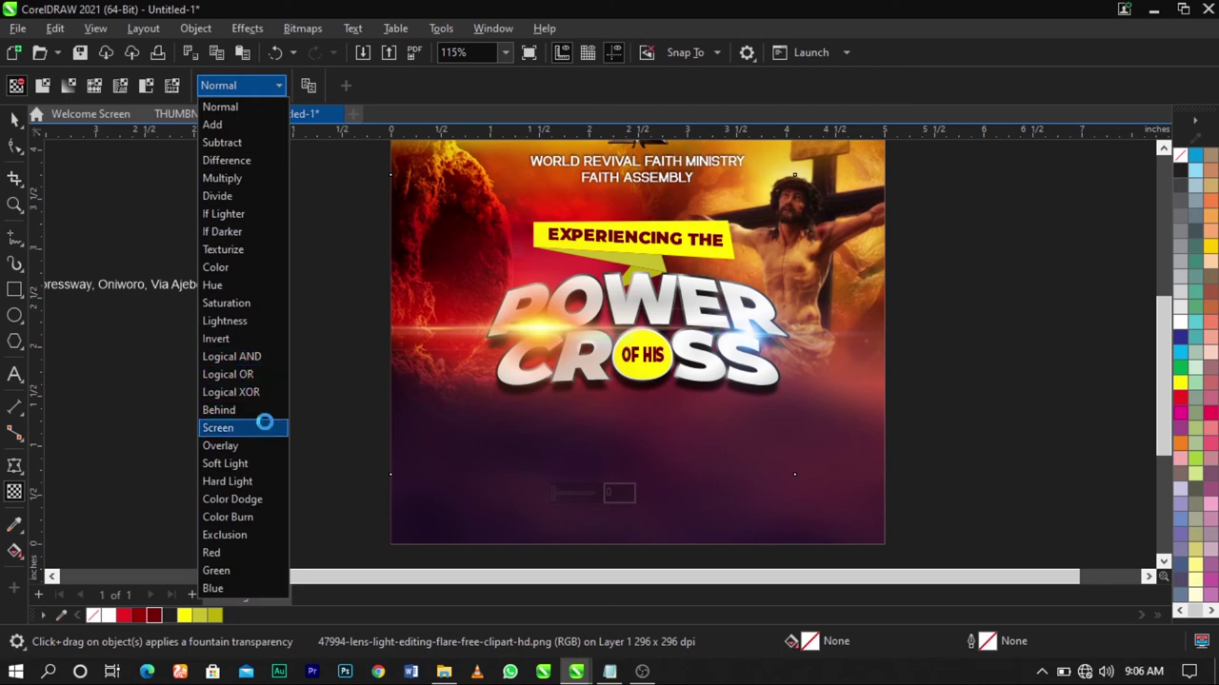
click(264, 427)
key(space)
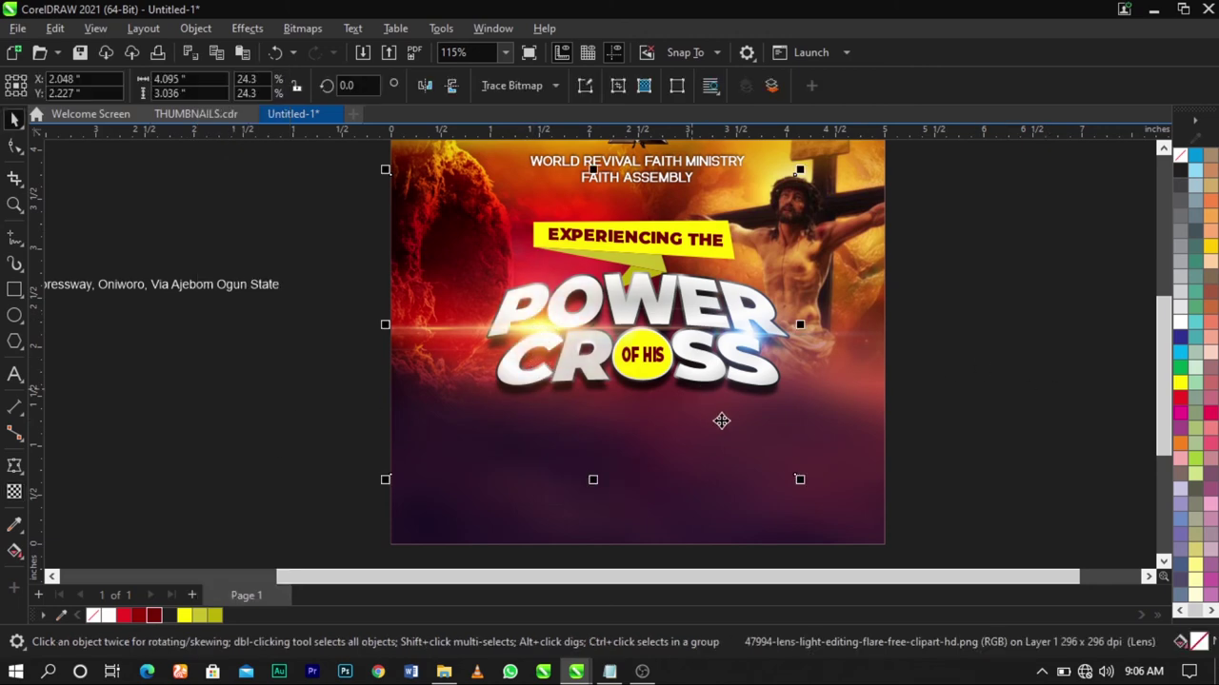
Shrink the orange flare to about 16.8% scale and shift its glow into the gap between the O of POWER and the C of CROSS
drag(798, 480, 754, 475)
scroll(570, 342, up, 2)
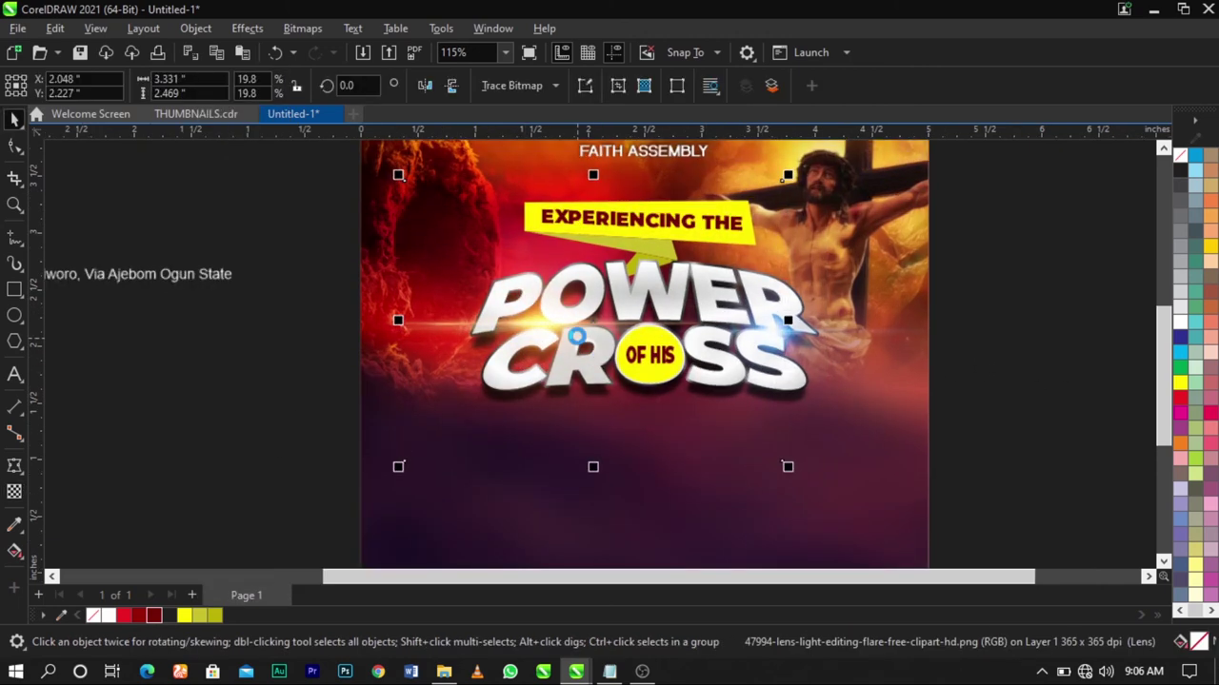
drag(571, 343, 570, 334)
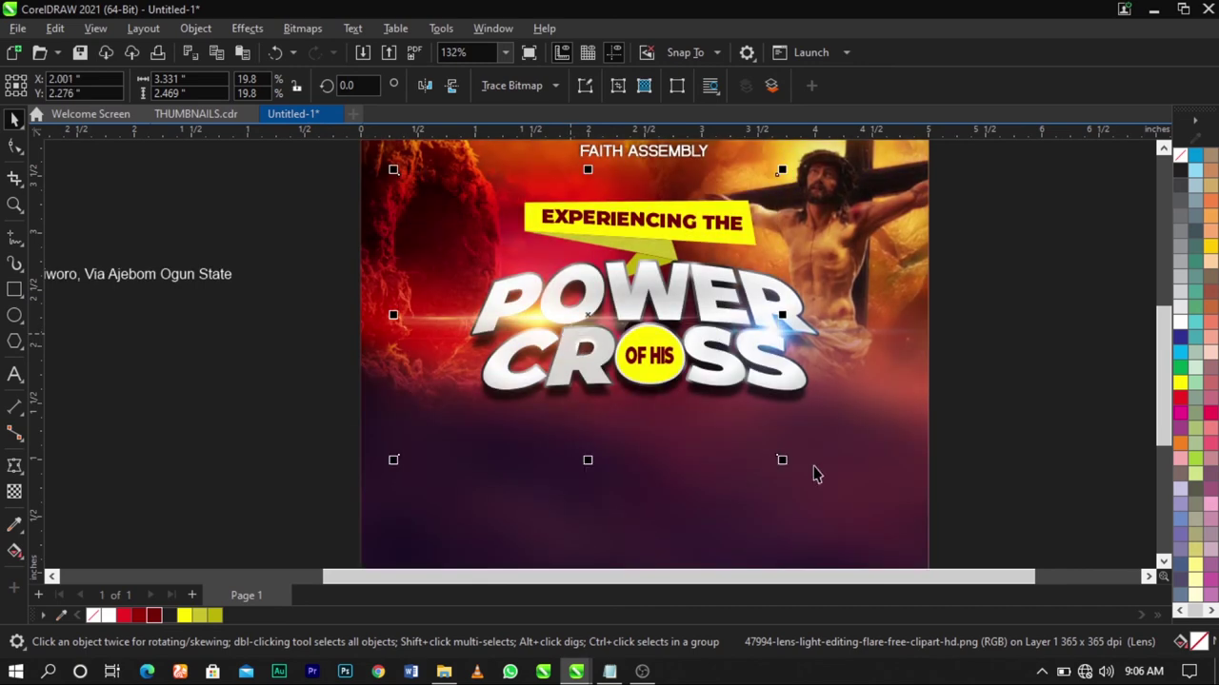
drag(781, 461, 754, 439)
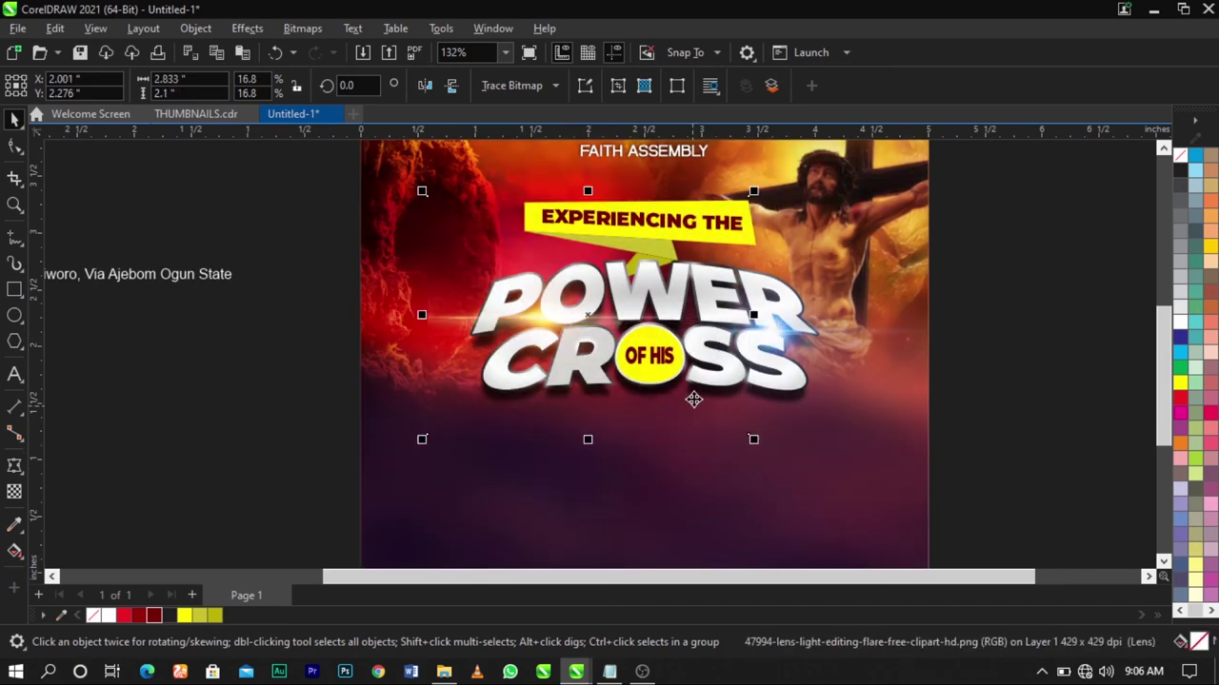
Enlarge the orange flare slightly to about 17.7% scale
key(z)
drag(378, 220, 961, 465)
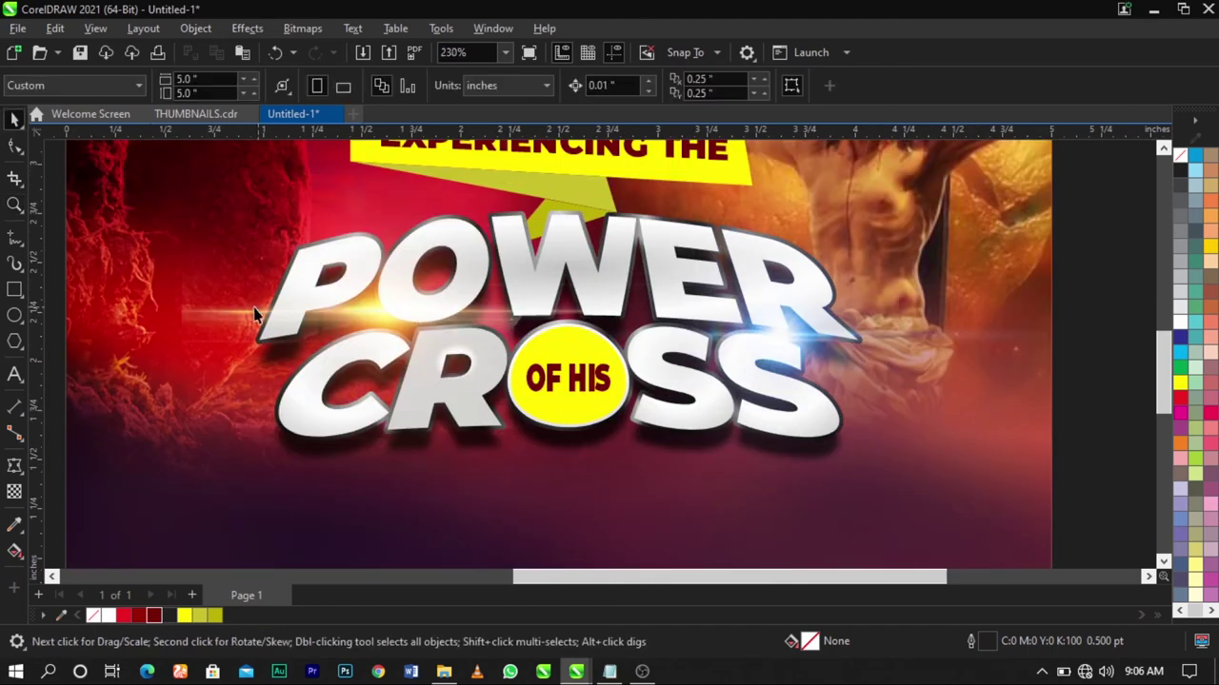
click(738, 417)
click(770, 537)
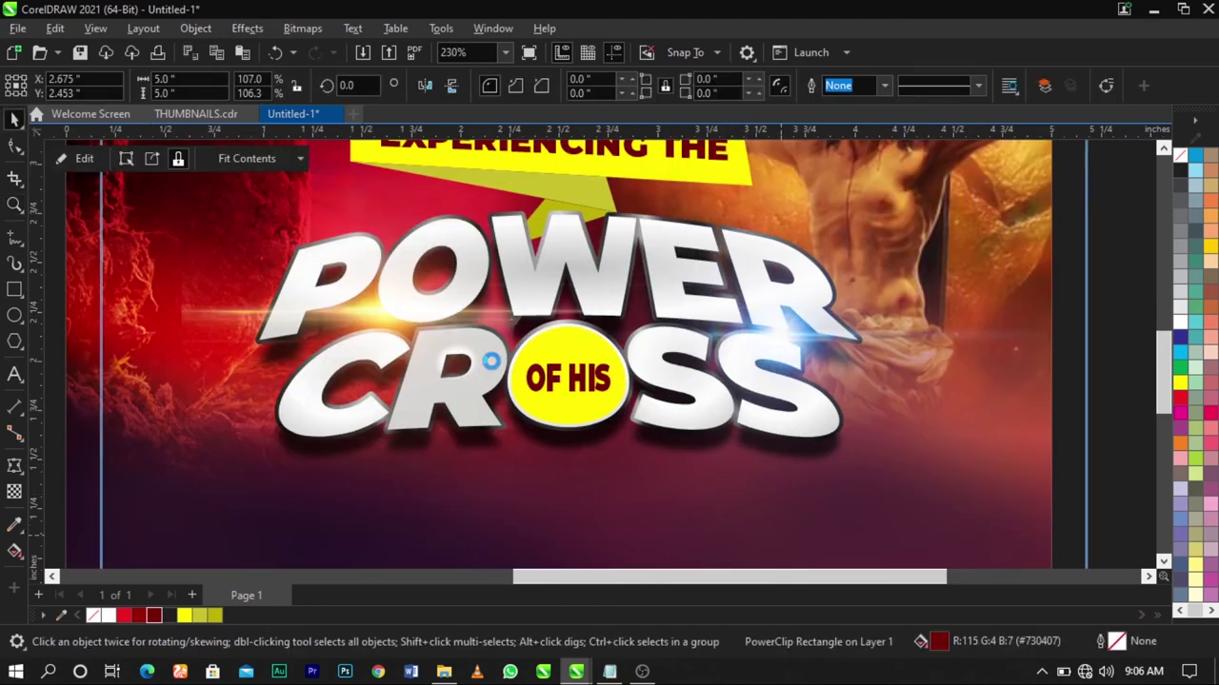
click(240, 332)
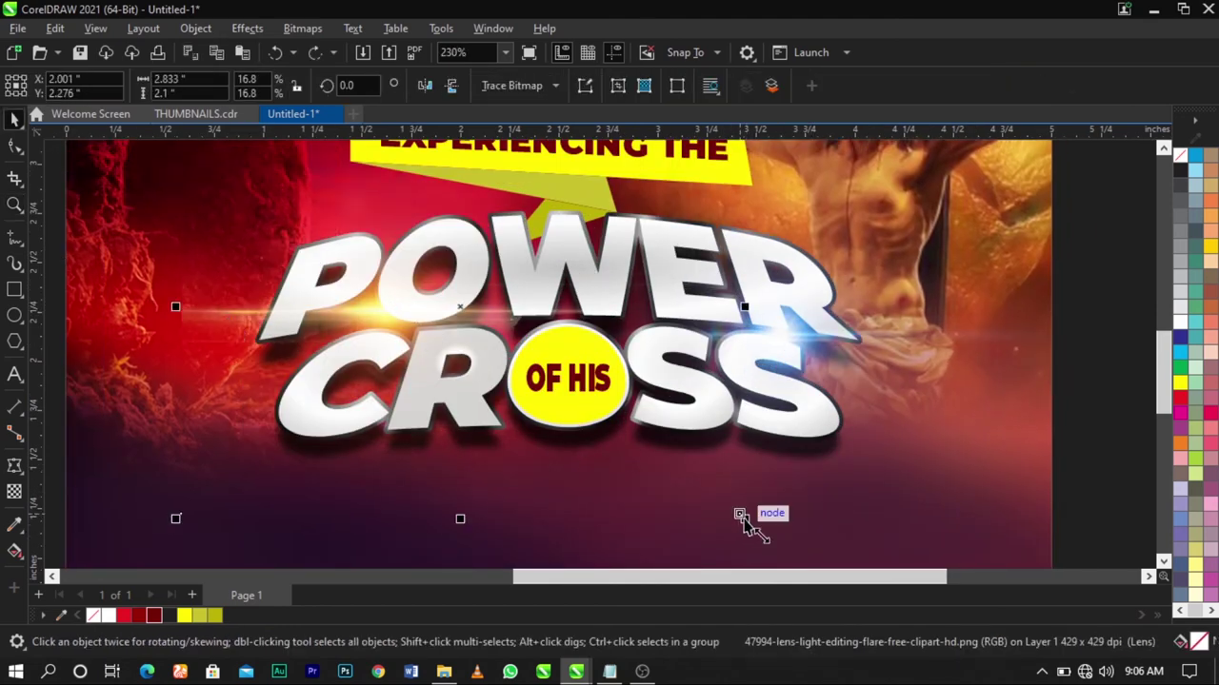
mouse_move(742, 519)
mouse_down()
mouse_move(775, 543)
mouse_move(759, 529)
mouse_up()
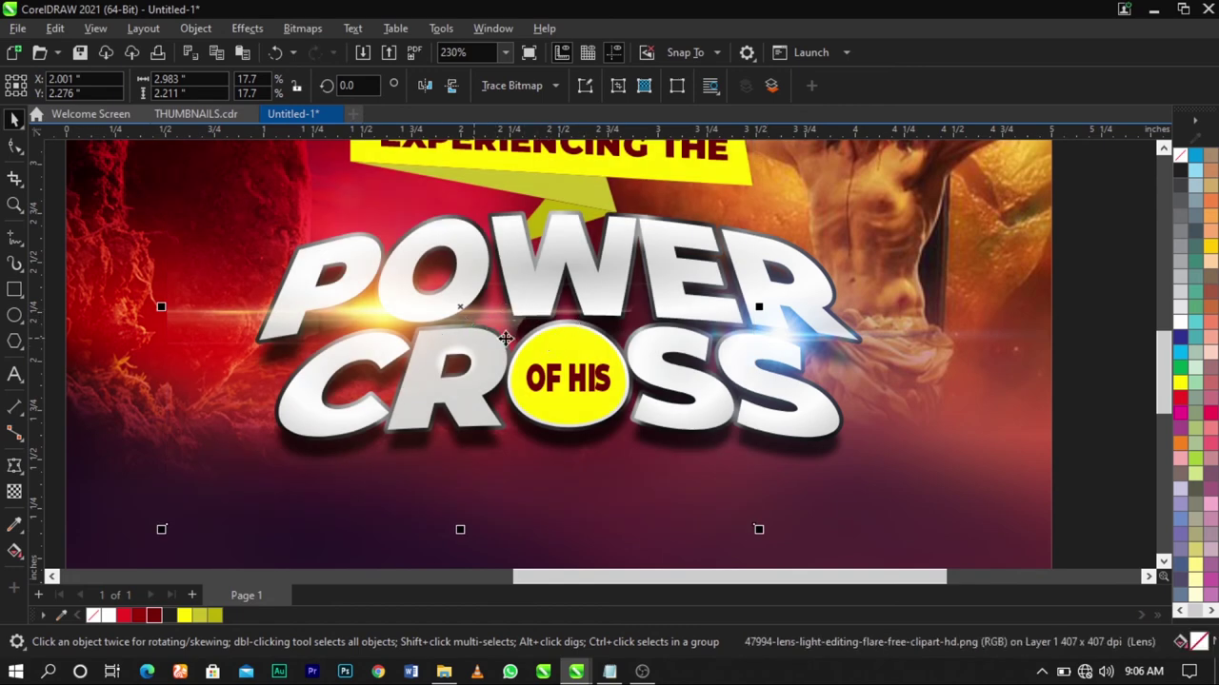
Set the orange flare's merge mode to Normal and fade its right side with a linear fountain transparency ending before the W
click(13, 493)
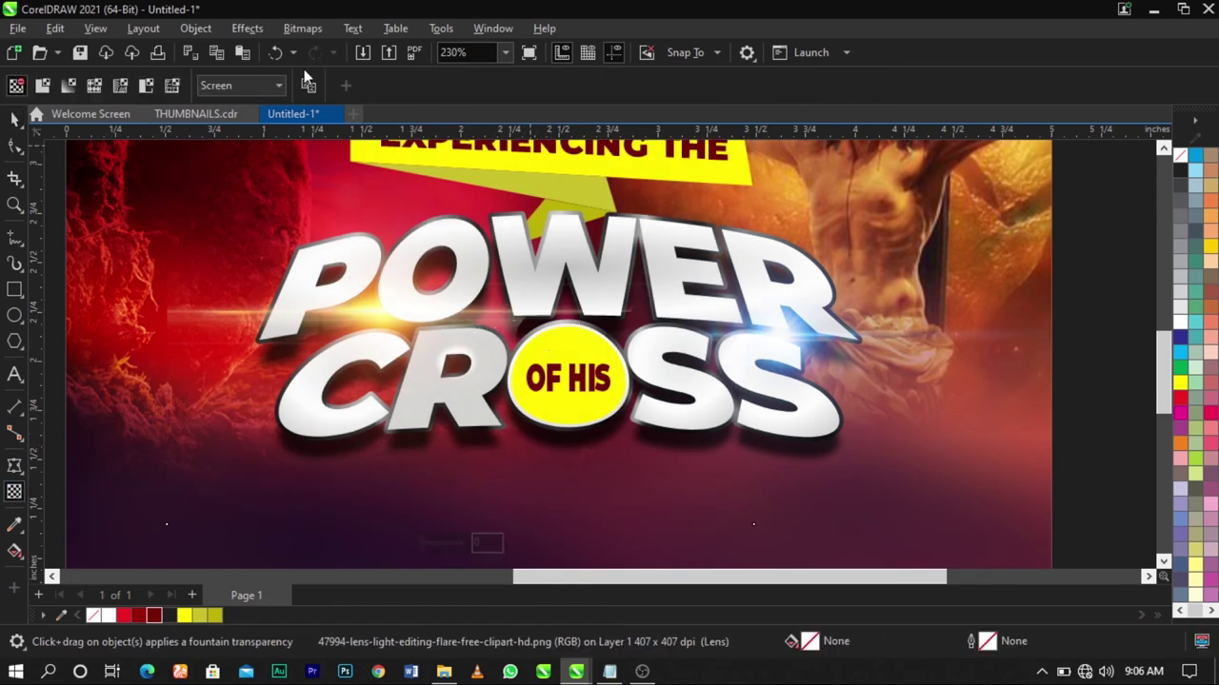
click(255, 88)
click(219, 106)
drag(435, 310, 524, 313)
drag(435, 313, 413, 308)
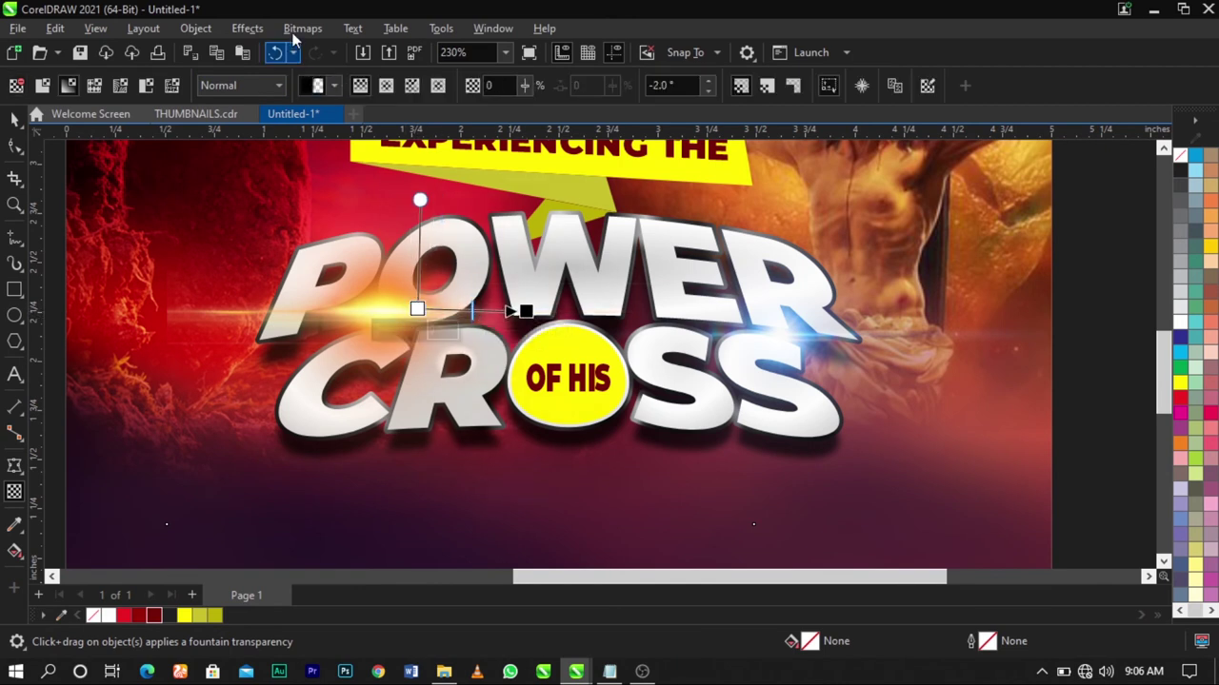
Convert the faded orange flare to a bitmap at 300 dpi
click(302, 28)
click(310, 48)
click(607, 438)
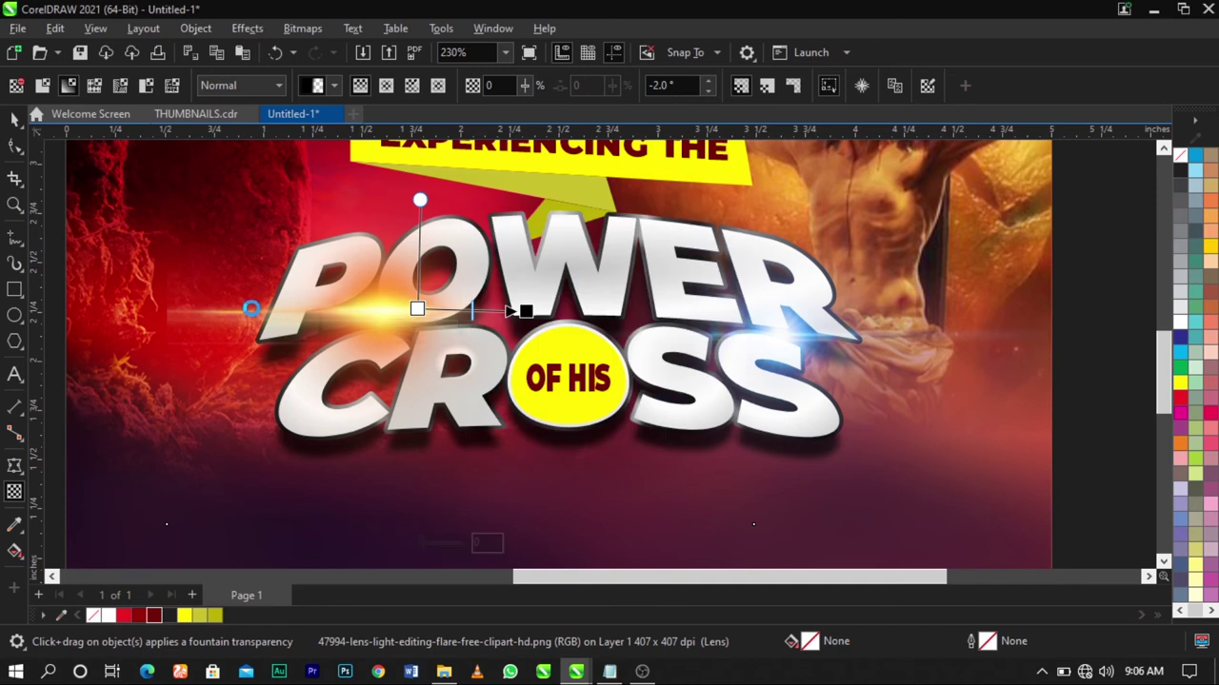
Fade the orange flare's left end with a linear fountain transparency and set its merge mode to Screen
drag(274, 313, 198, 315)
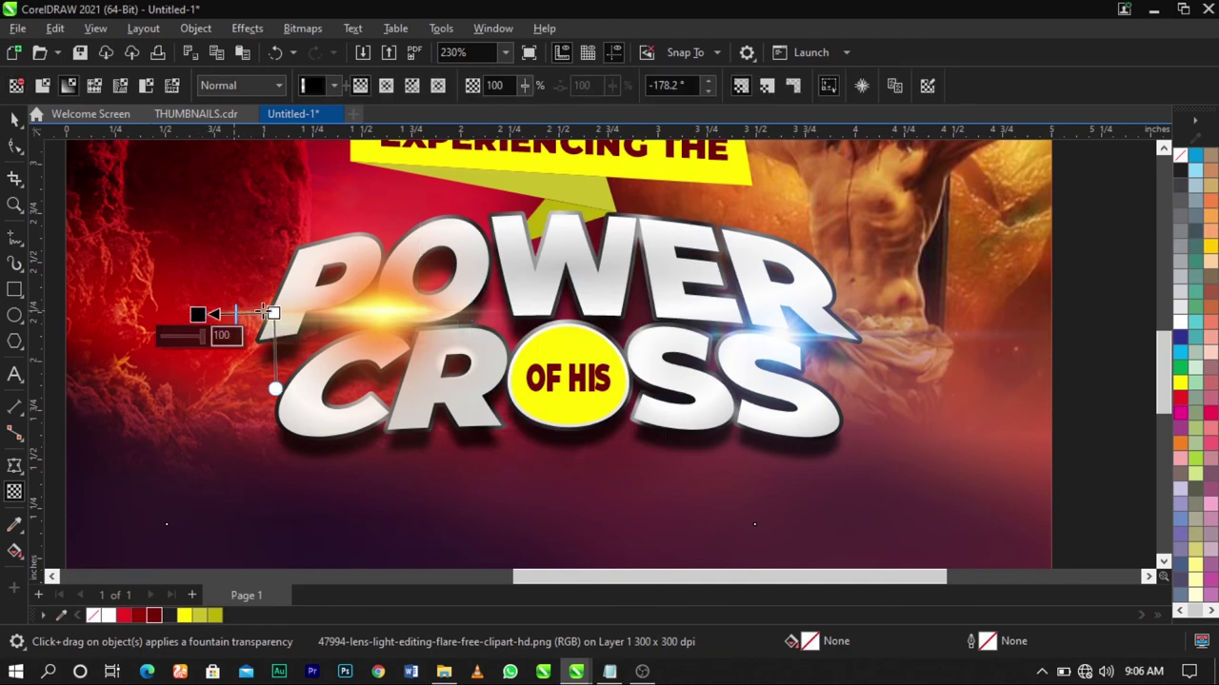
drag(273, 313, 299, 314)
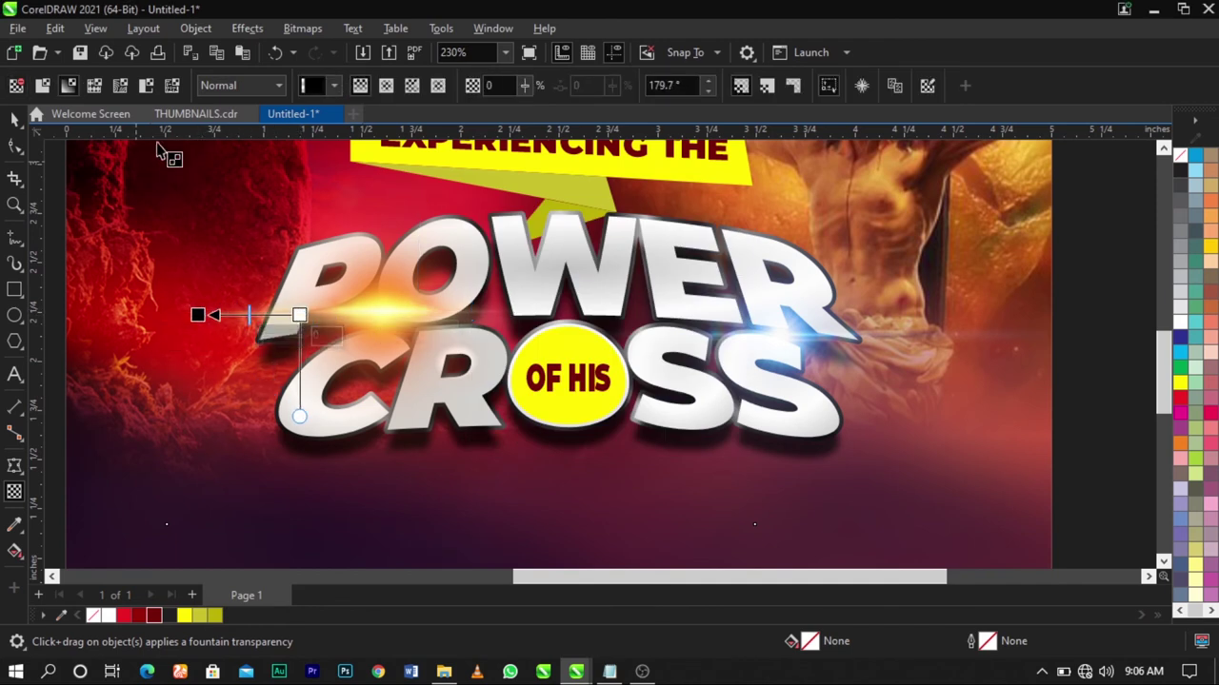
click(227, 82)
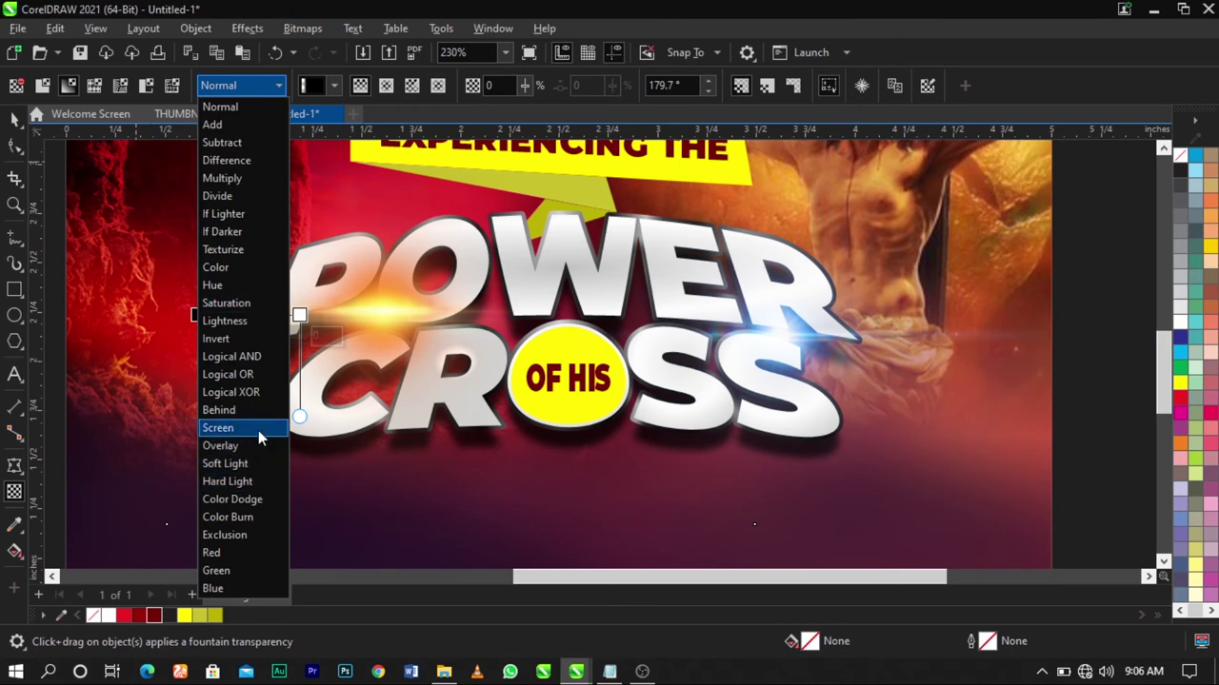
click(259, 428)
Position the orange flare's glow between the P and O of POWER above CROSS, and enlarge it to about 102.5% scale
key(space)
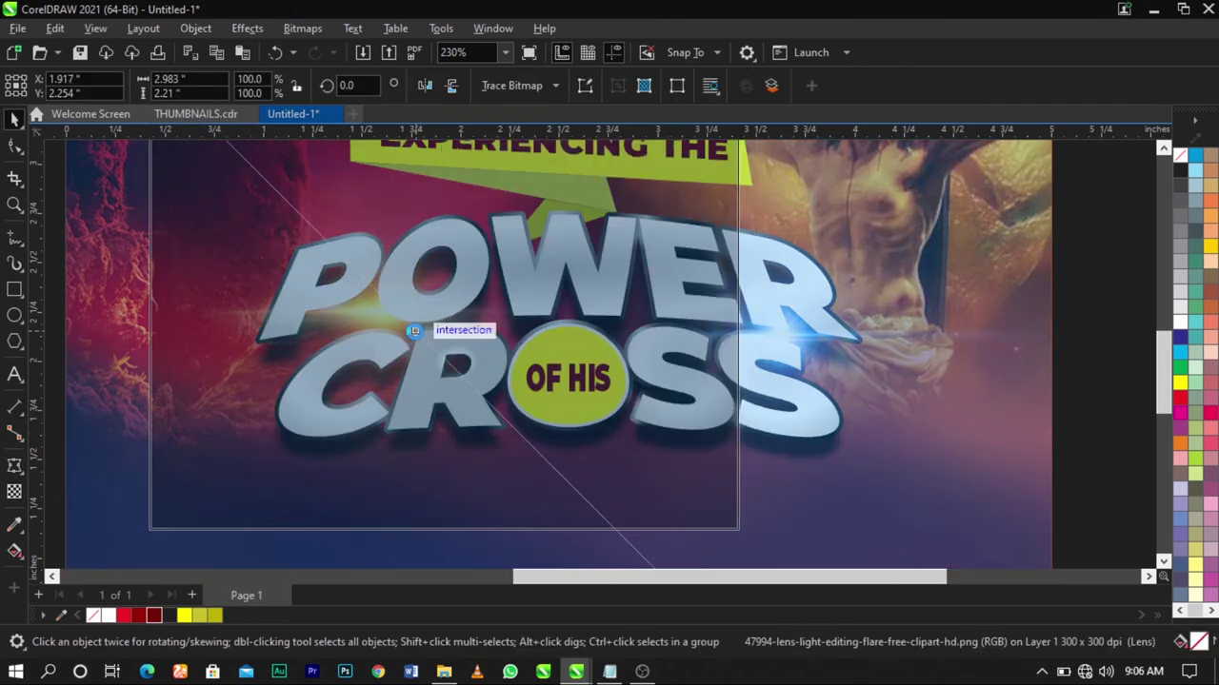
drag(743, 535, 750, 543)
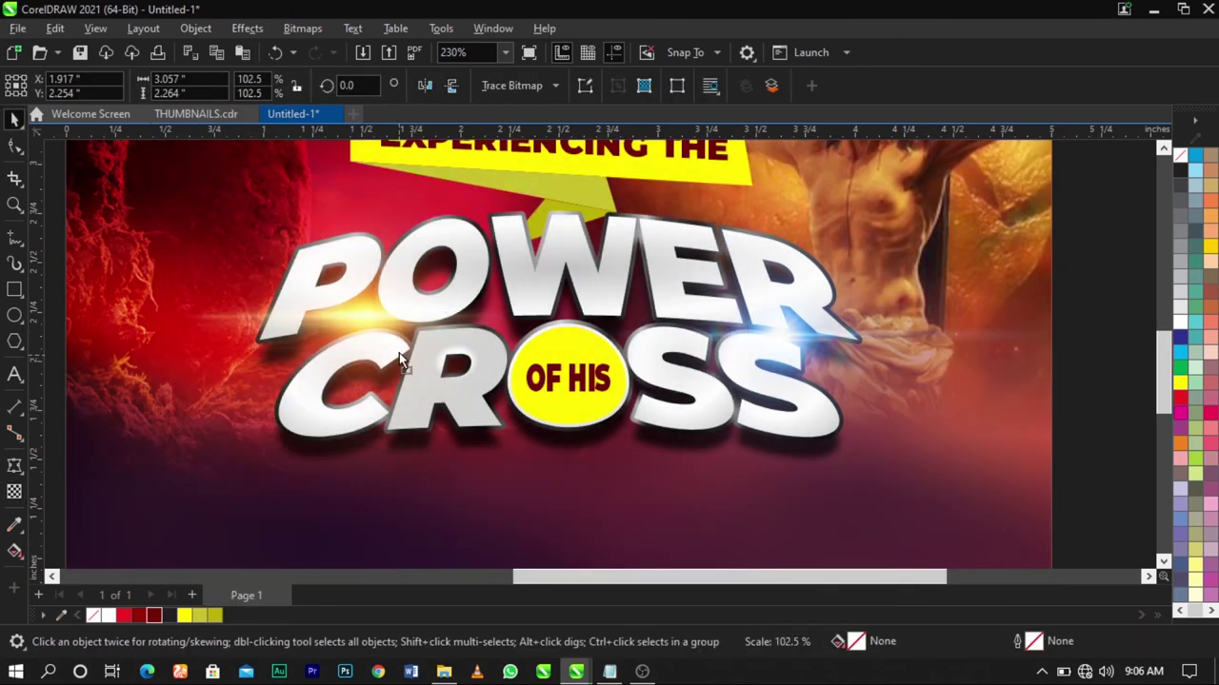
click(399, 353)
click(923, 384)
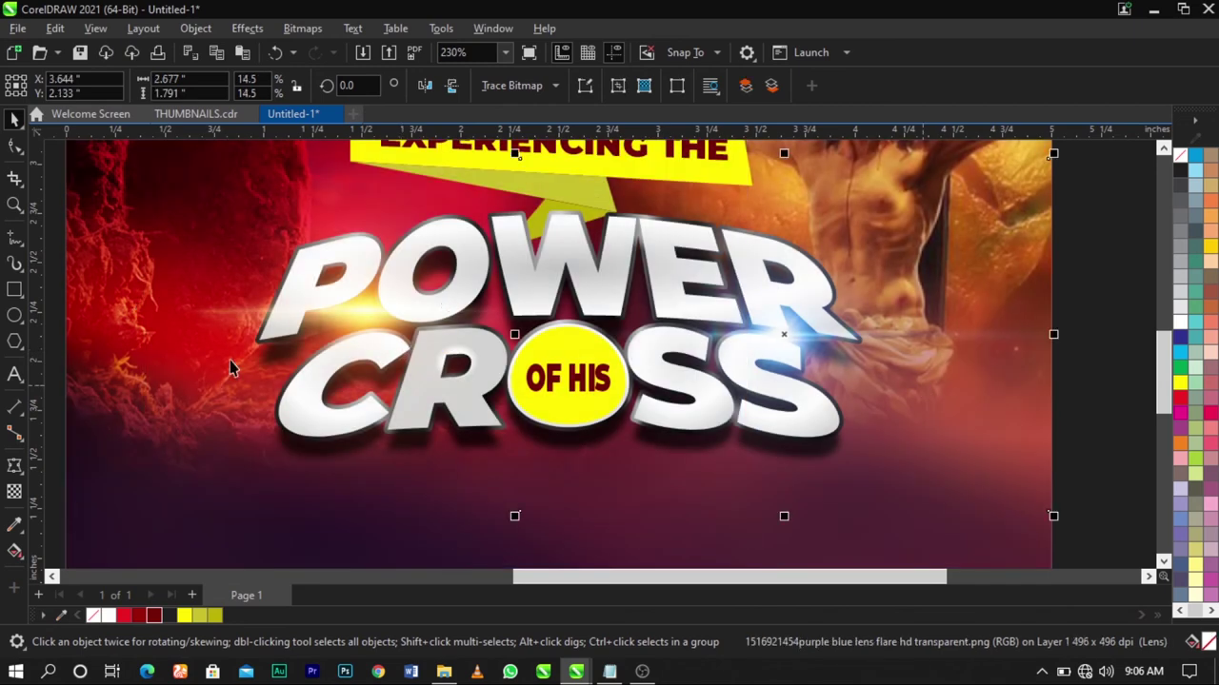
click(15, 238)
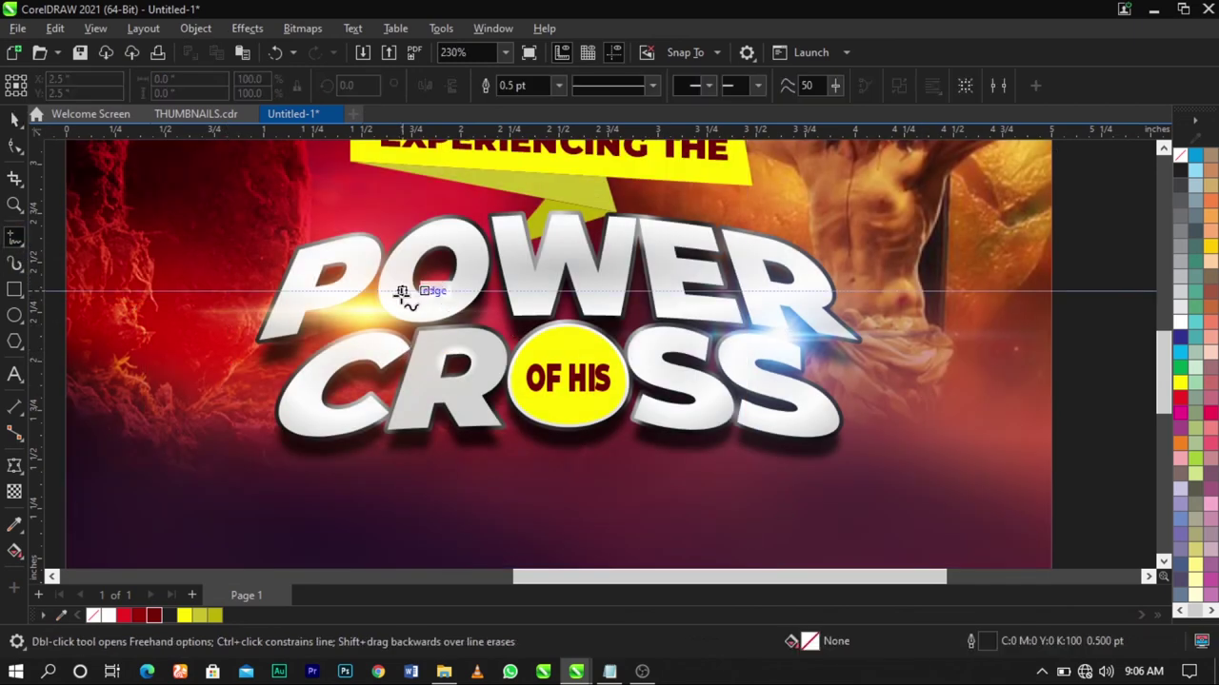
click(393, 279)
double_click(416, 240)
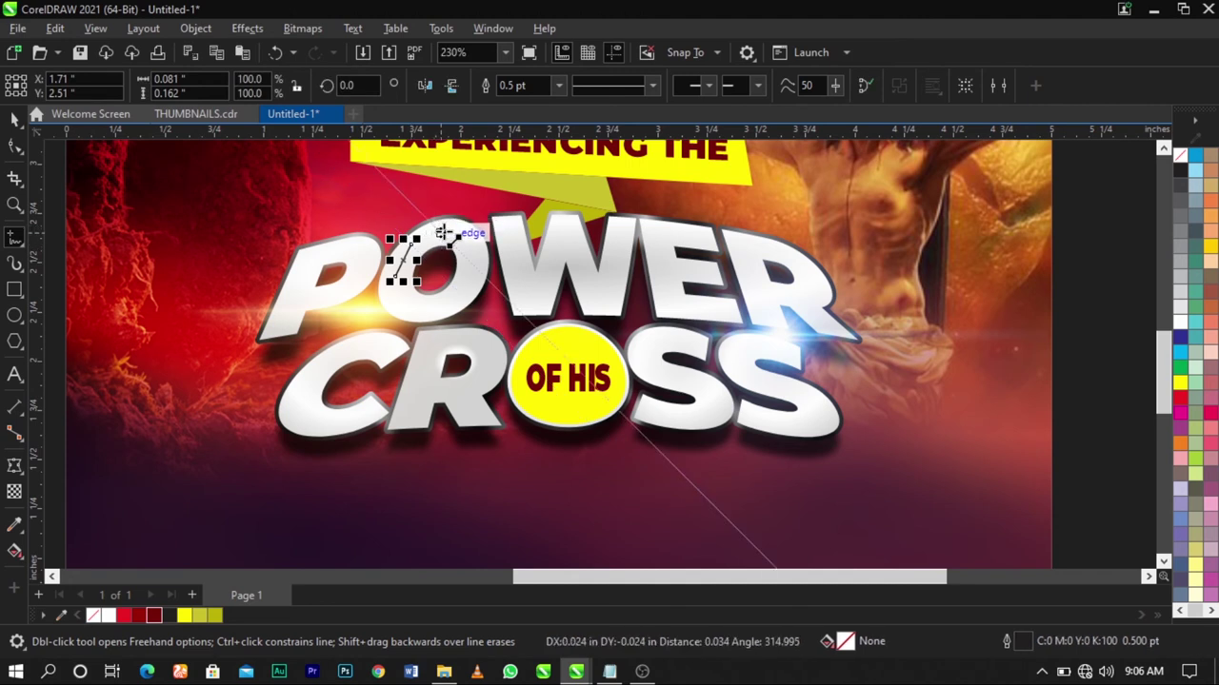
key(ctrl+z)
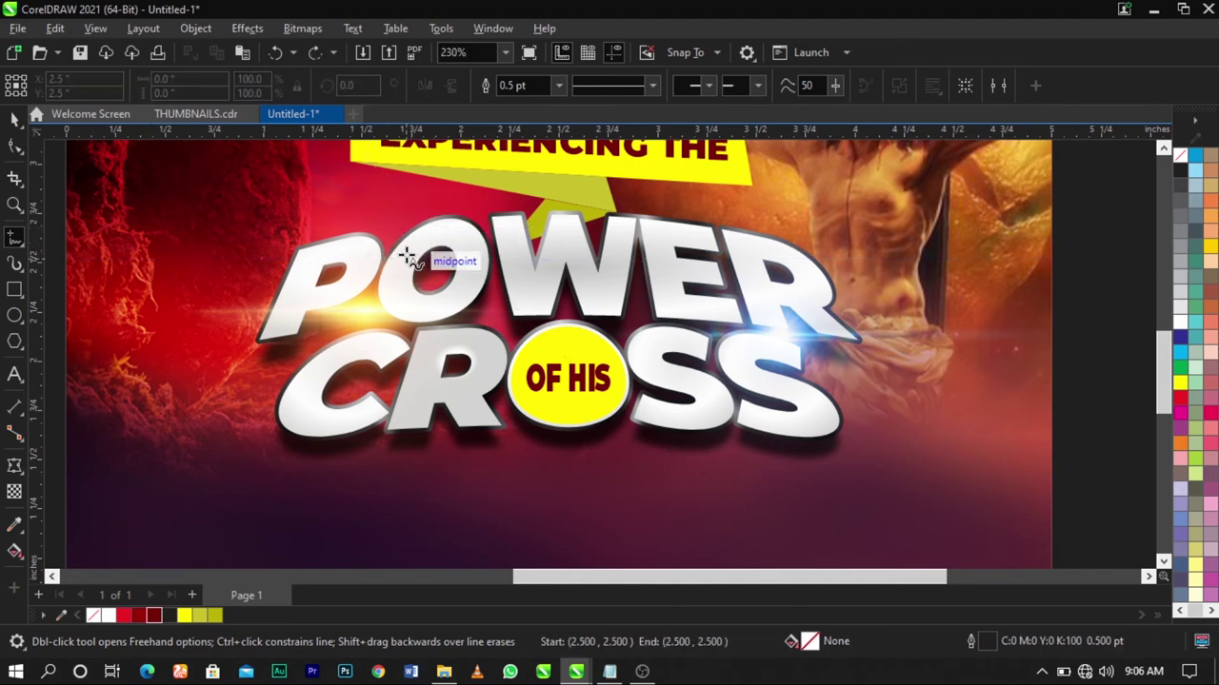
Draw a closed straight-sided freehand shape about 1.32 by 0.76 inches over the middle of the POWER CROSS title
click(427, 238)
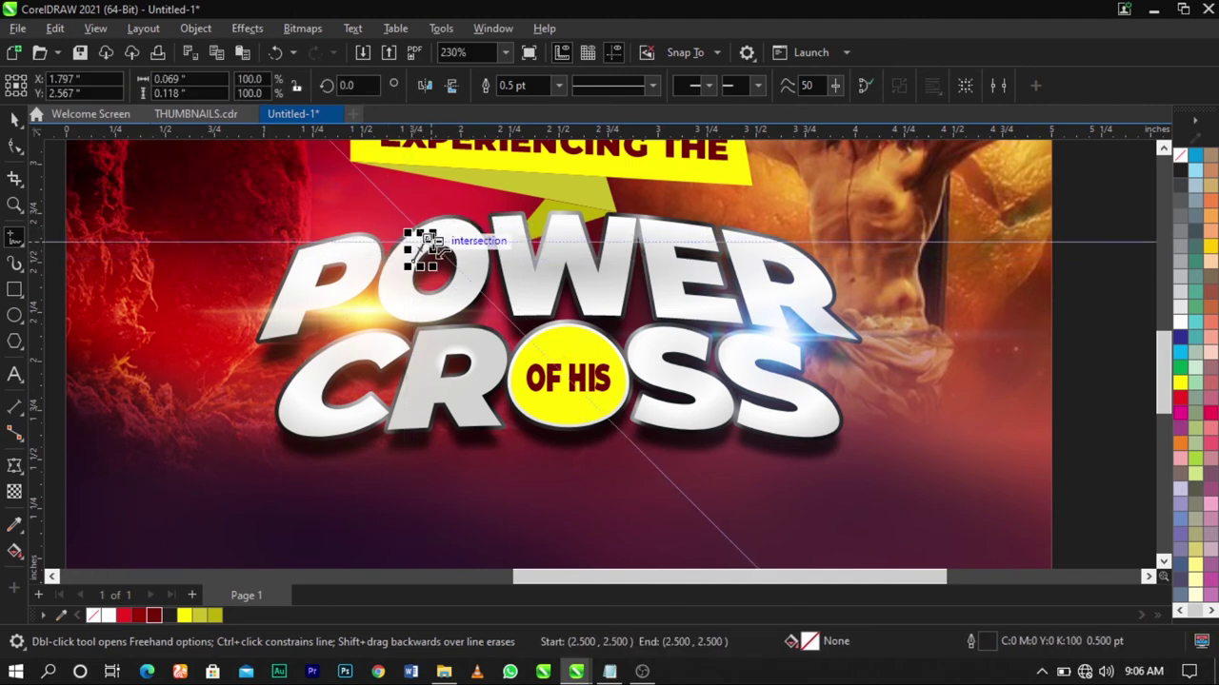
click(674, 245)
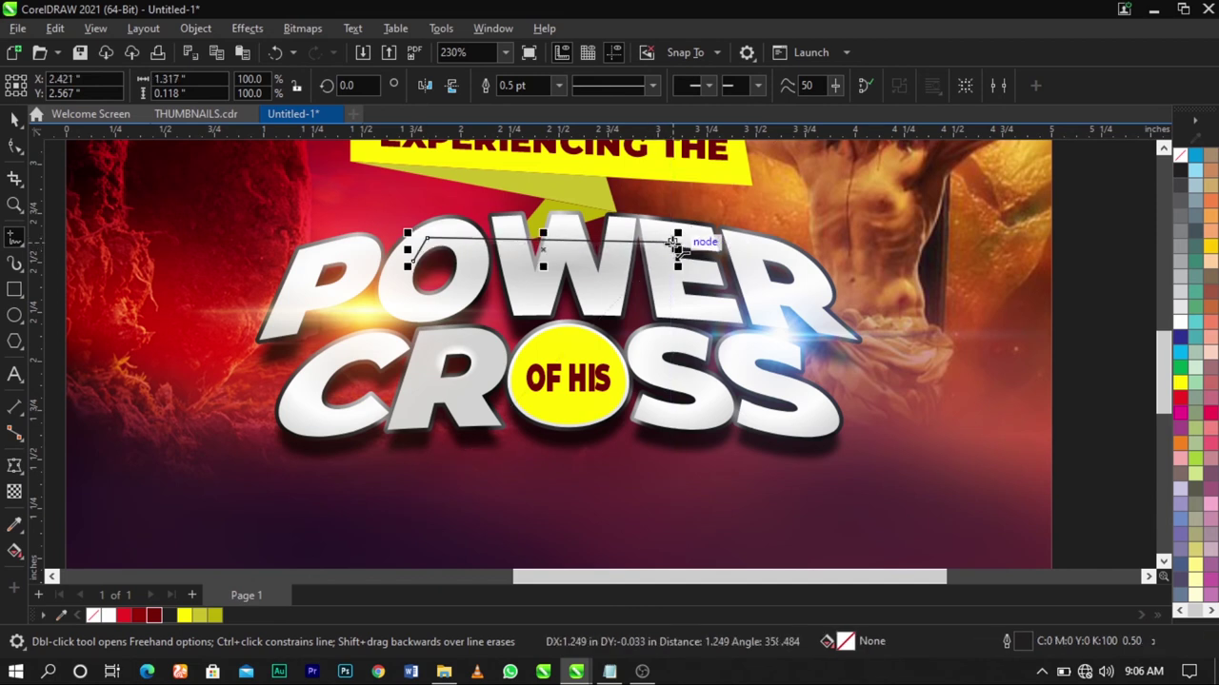
click(647, 372)
click(510, 380)
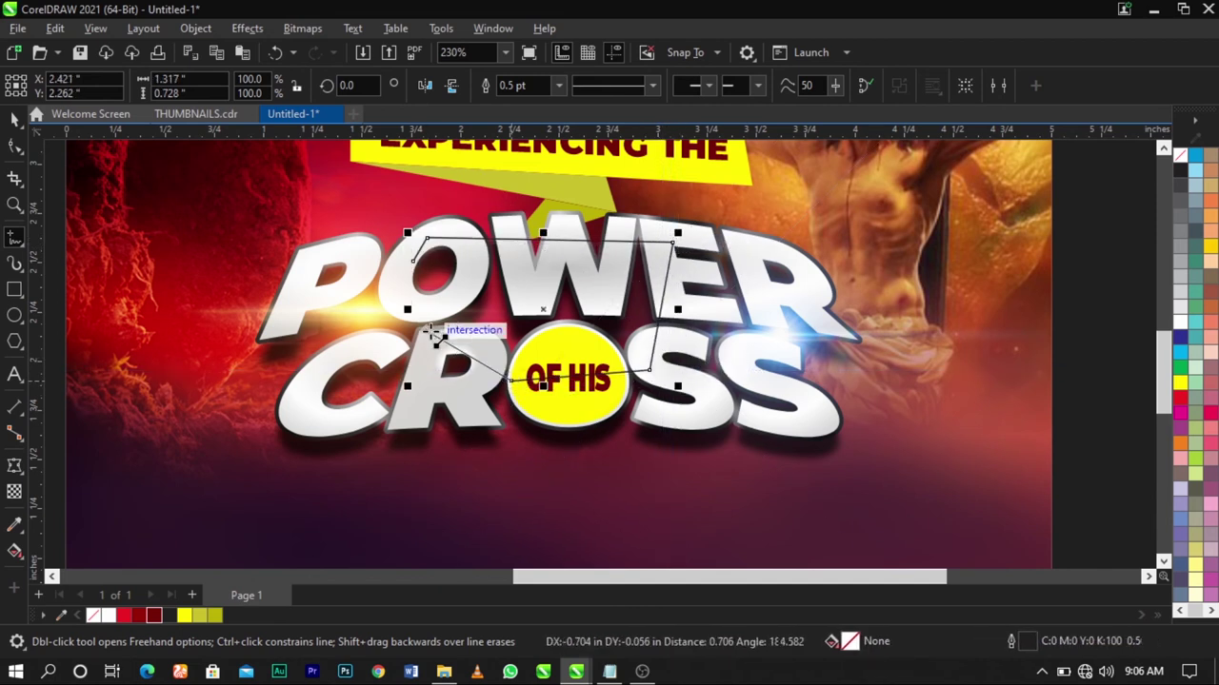
click(415, 386)
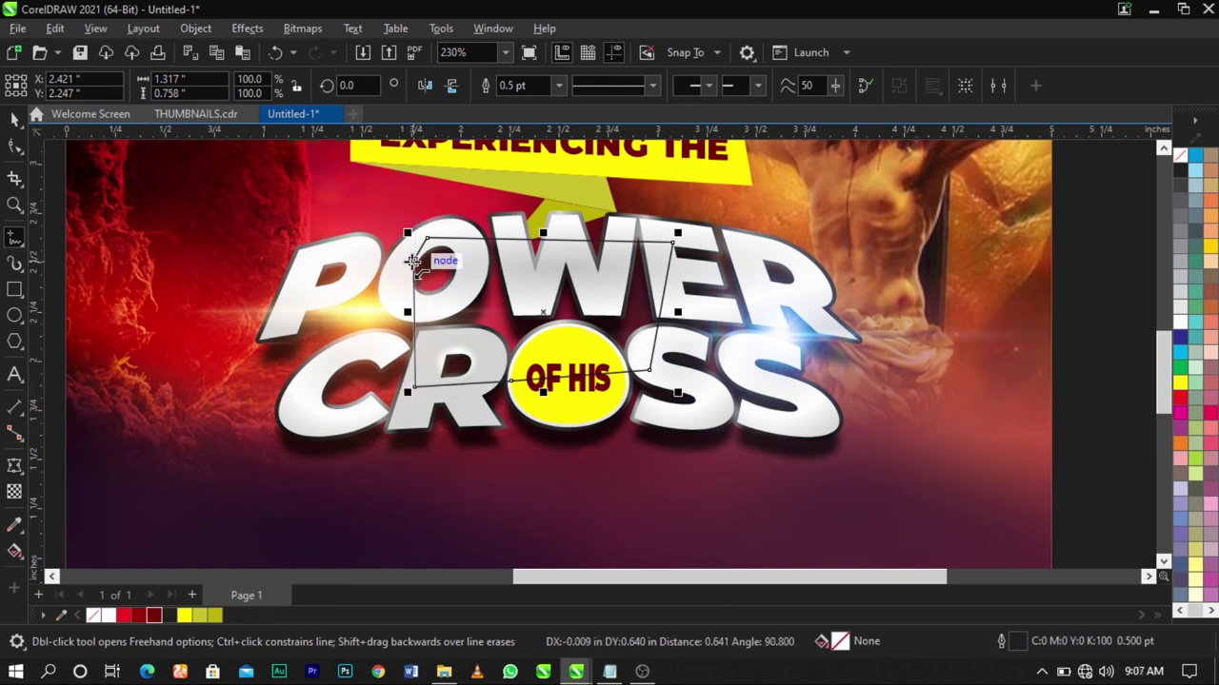
click(412, 260)
key(space)
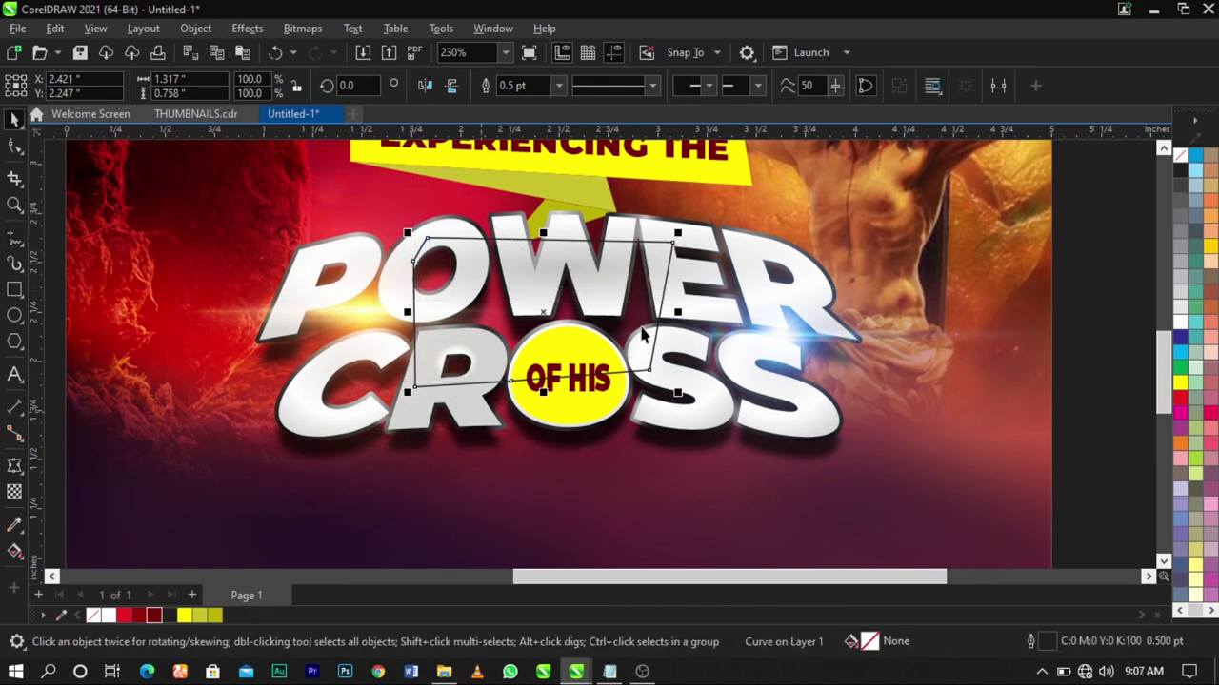
Fill the freehand shape over the title with yellow and remove its outline
click(185, 616)
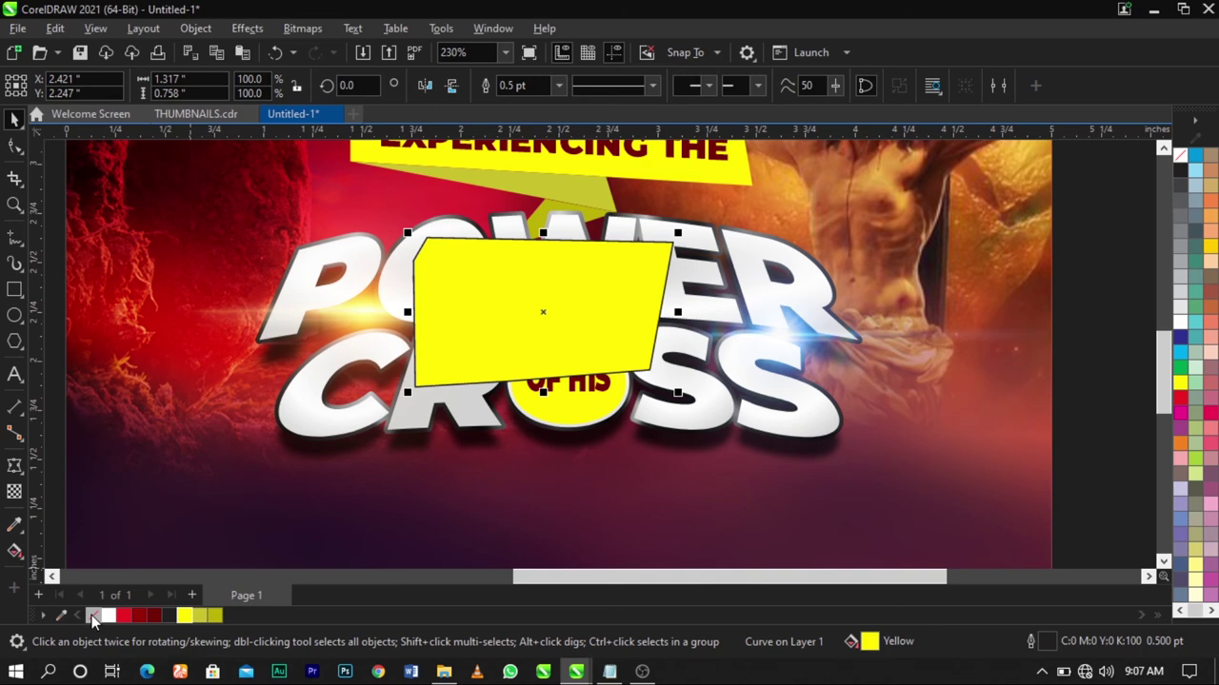
right_click(92, 615)
click(182, 374)
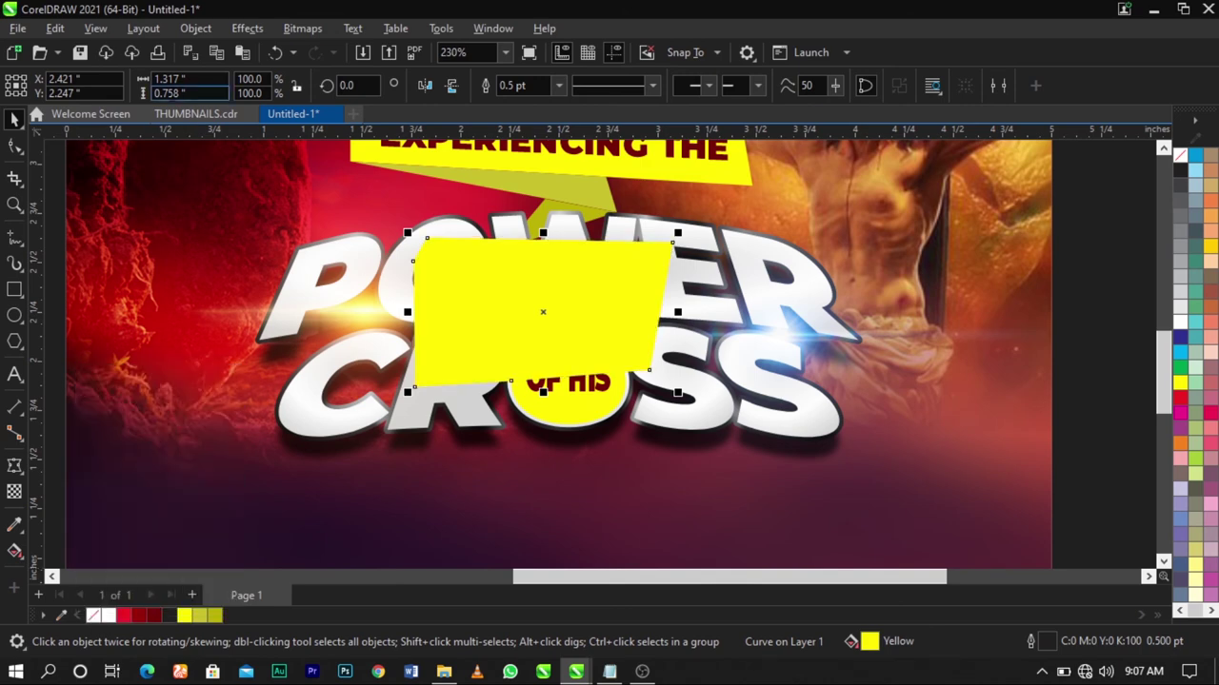
Apply a Gaussian Blur with a radius of about 42.4 pixels to the yellow shape
click(247, 28)
mouse_move(285, 135)
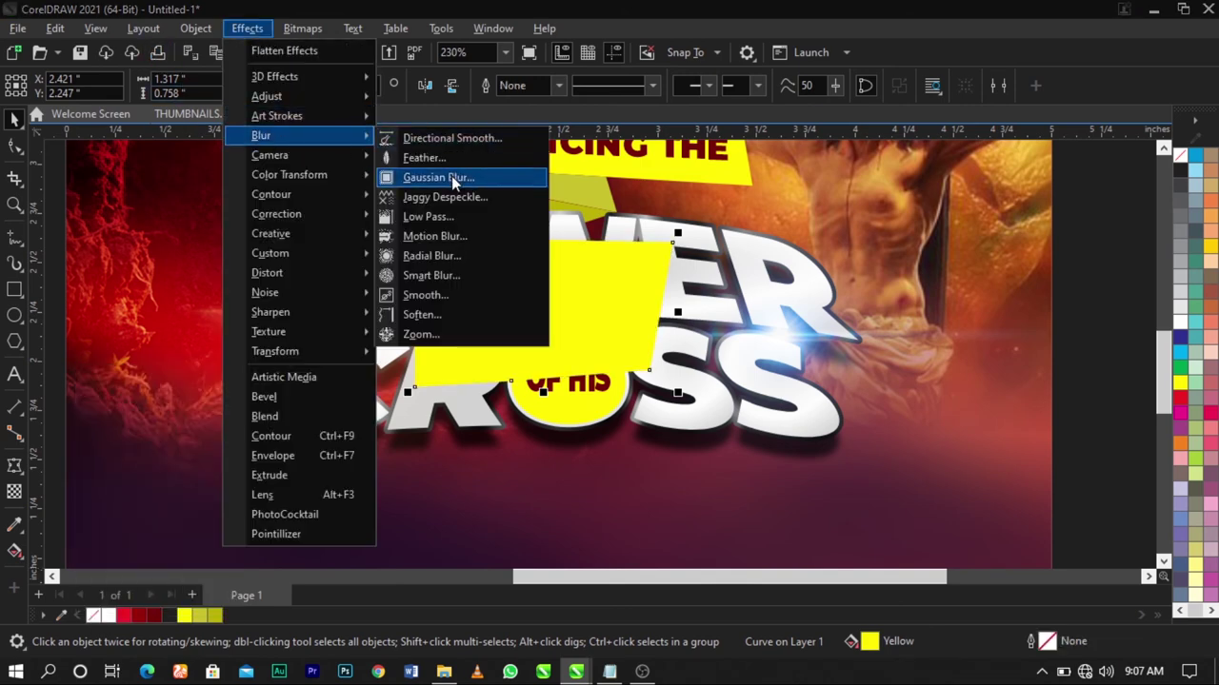
click(452, 178)
drag(577, 269, 816, 136)
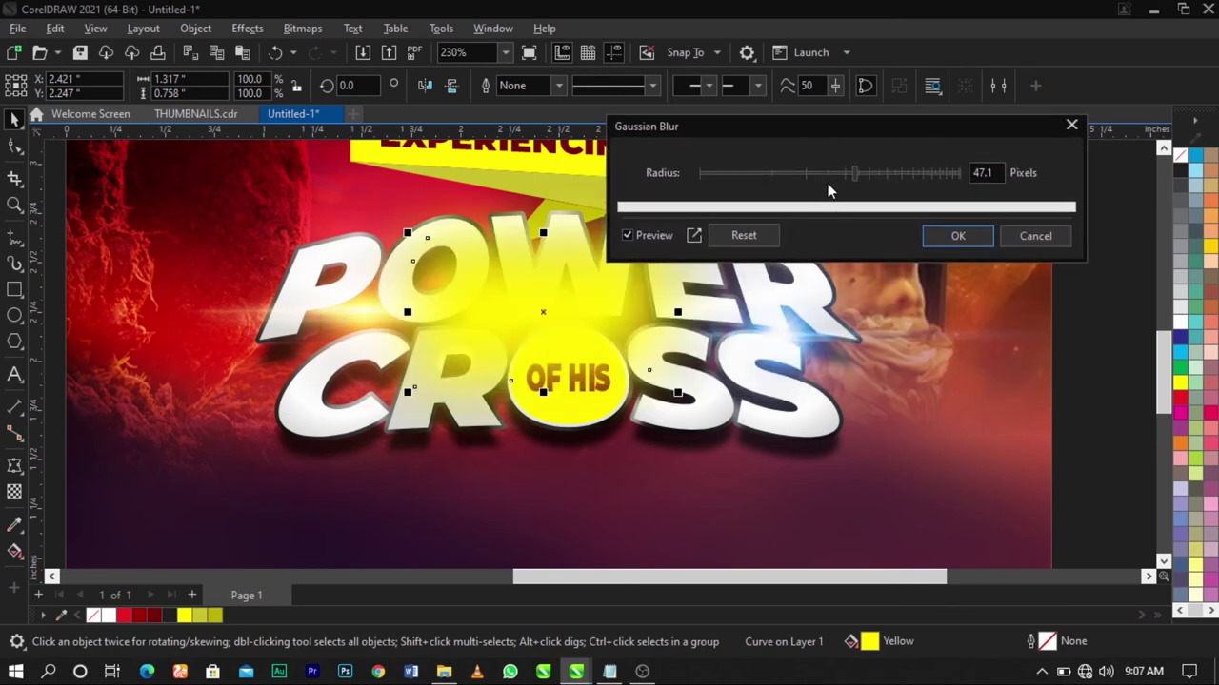
mouse_move(854, 174)
mouse_down()
mouse_move(867, 174)
mouse_move(850, 182)
mouse_up()
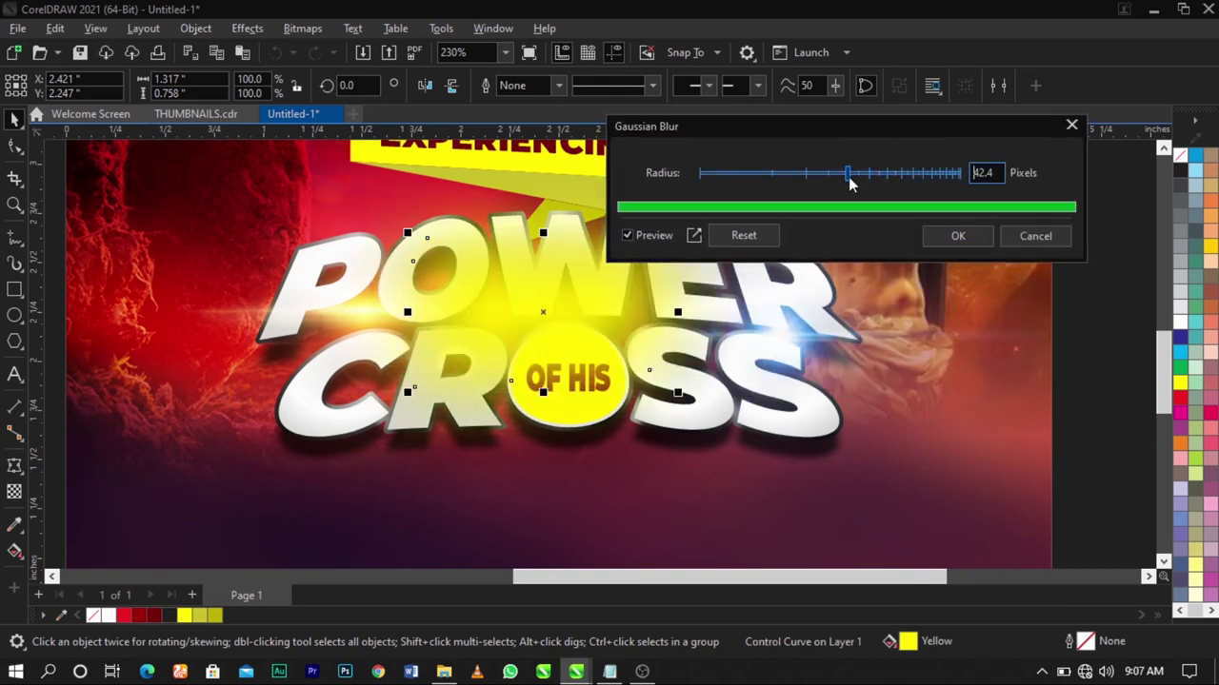
click(962, 240)
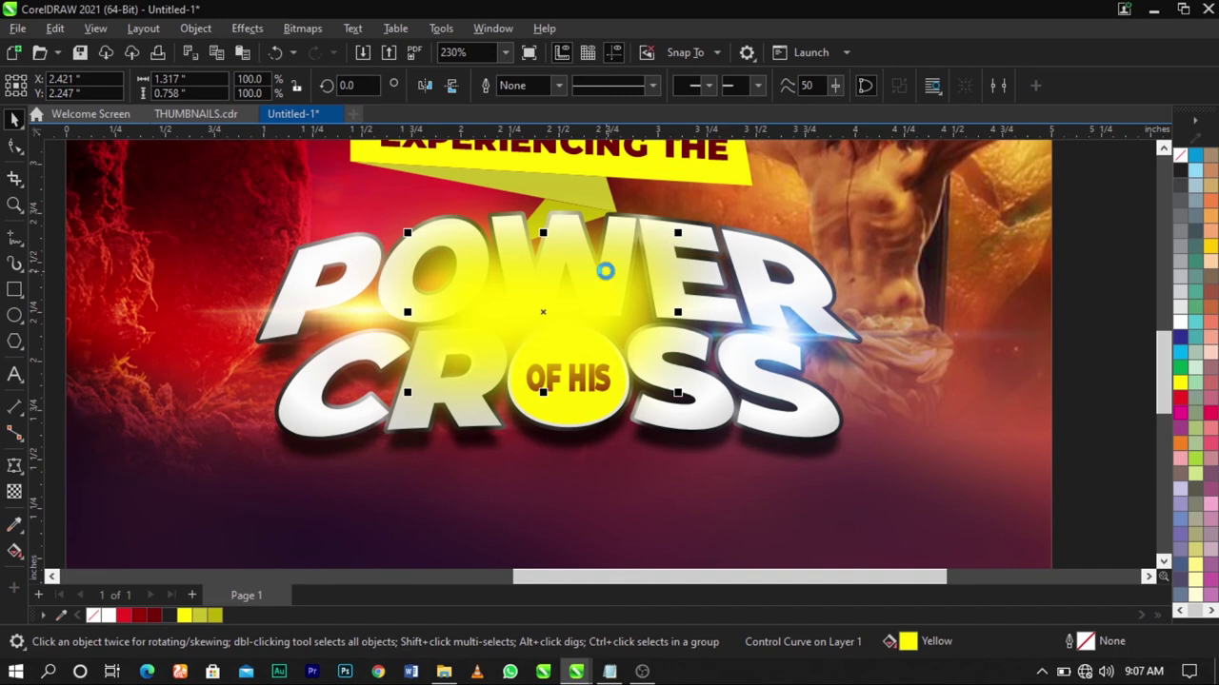
Place the blurred yellow glow behind the POWER CROSS lettering and shrink it to about 1.86 by 1.36 inches
click(606, 271)
key(shift+Page_Down)
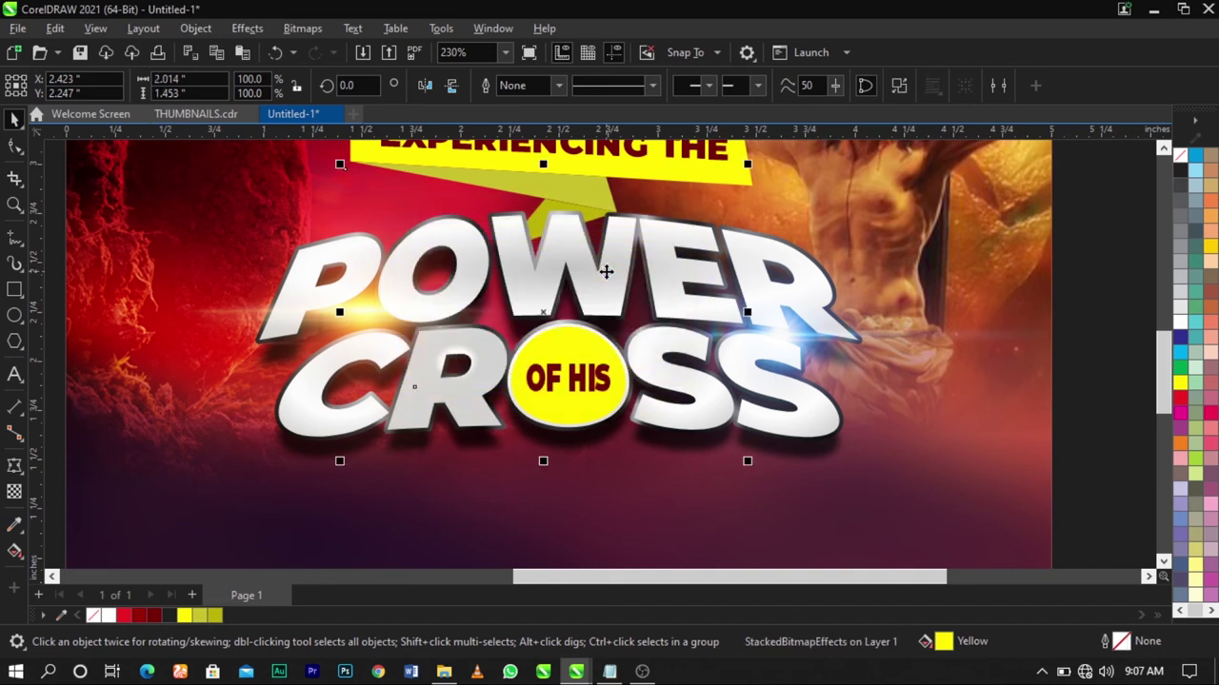
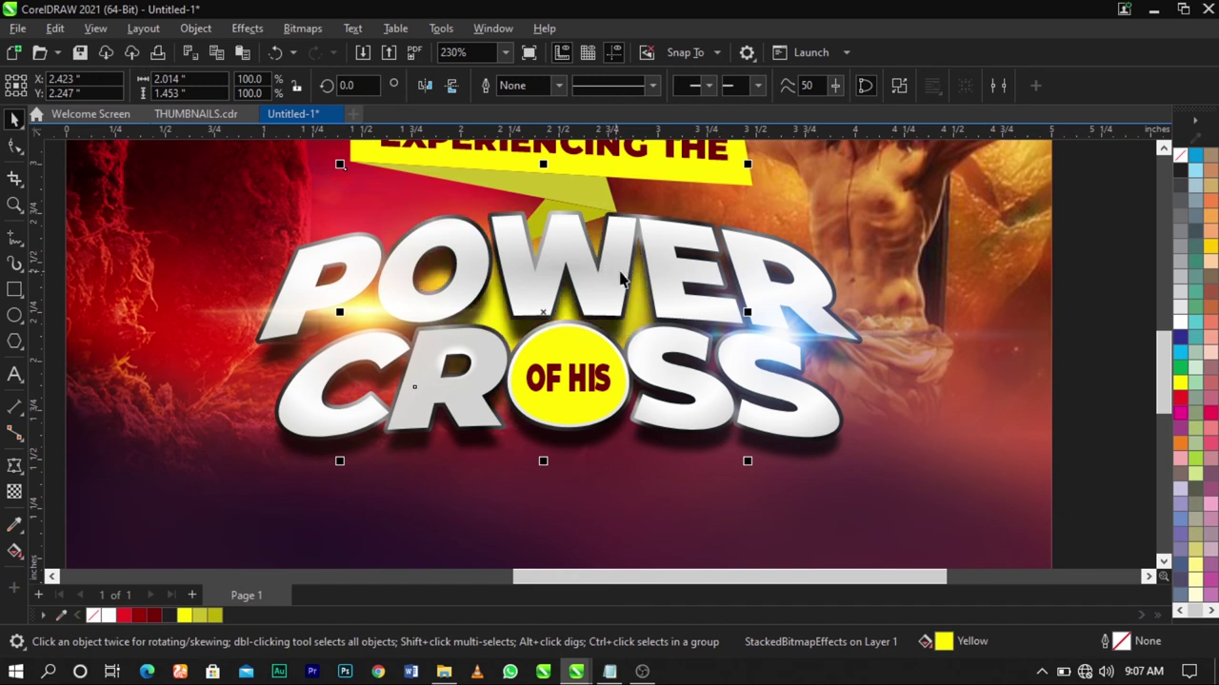
drag(746, 461, 729, 452)
Change the transparency merge mode of the yellow glow behind the title
click(15, 492)
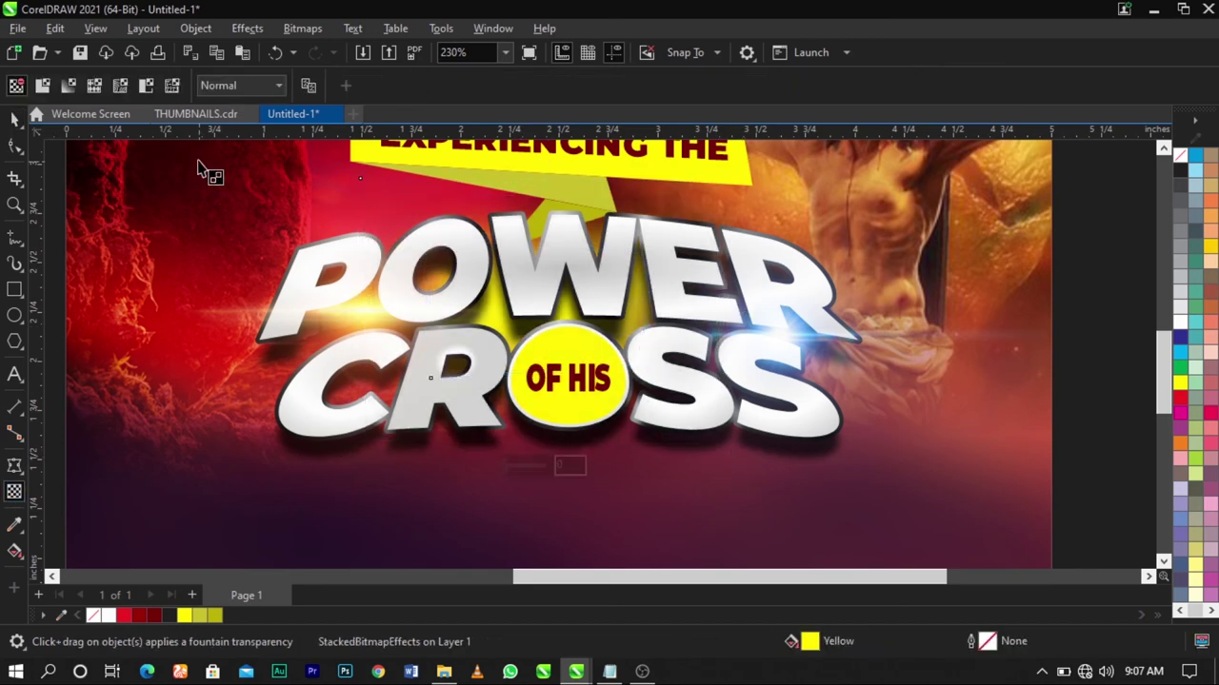
click(228, 86)
click(238, 427)
click(13, 121)
Resize the yellow glow behind the title to about 1.62 by 1.23 inches
scroll(704, 440, down, 2)
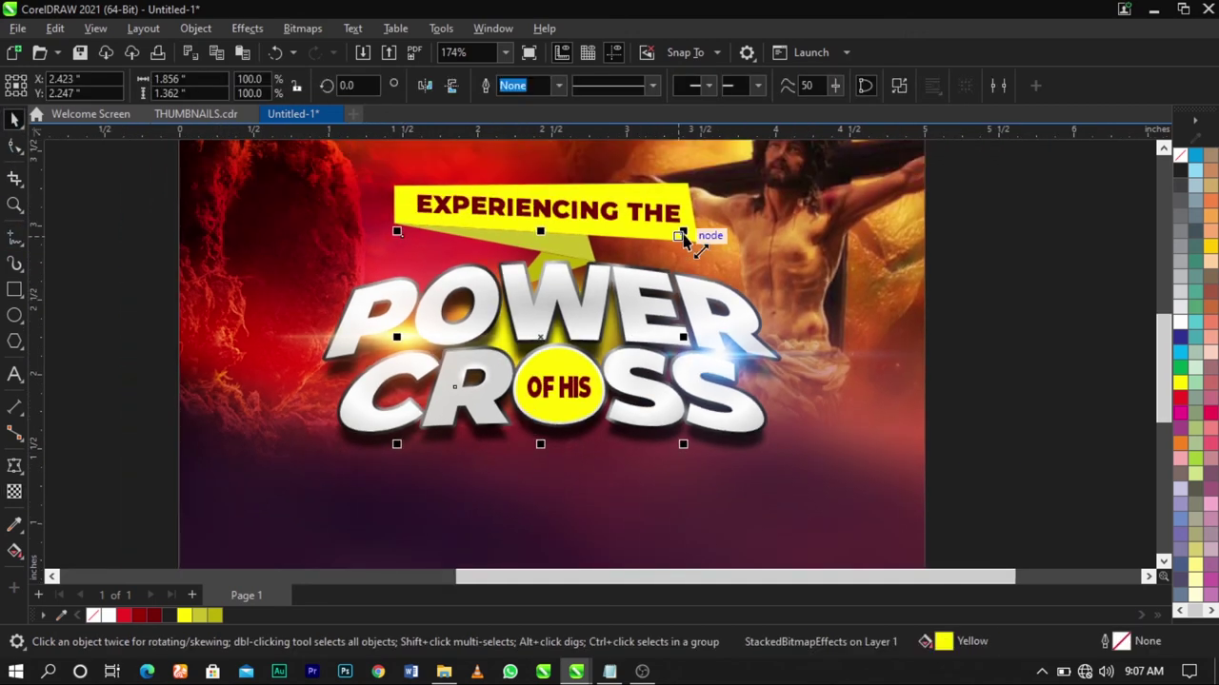
drag(683, 235, 655, 282)
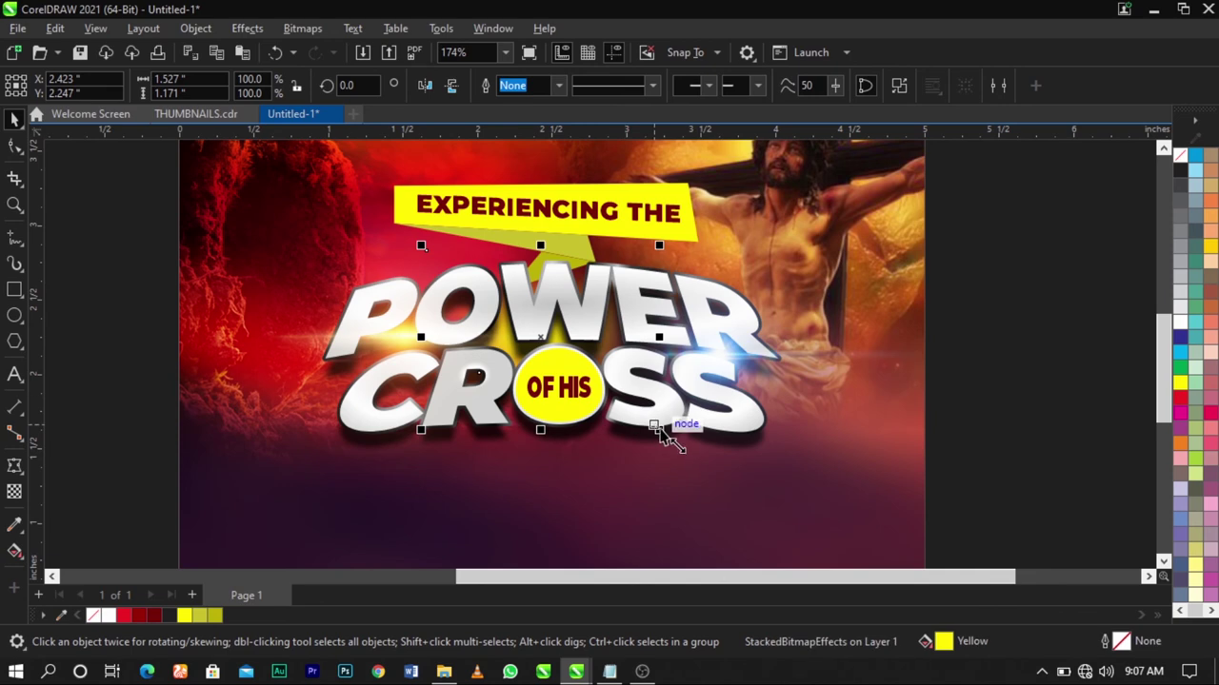
mouse_move(663, 429)
mouse_down()
mouse_move(679, 441)
mouse_move(672, 429)
mouse_up()
scroll(593, 407, down, 1)
scroll(592, 406, down, 3)
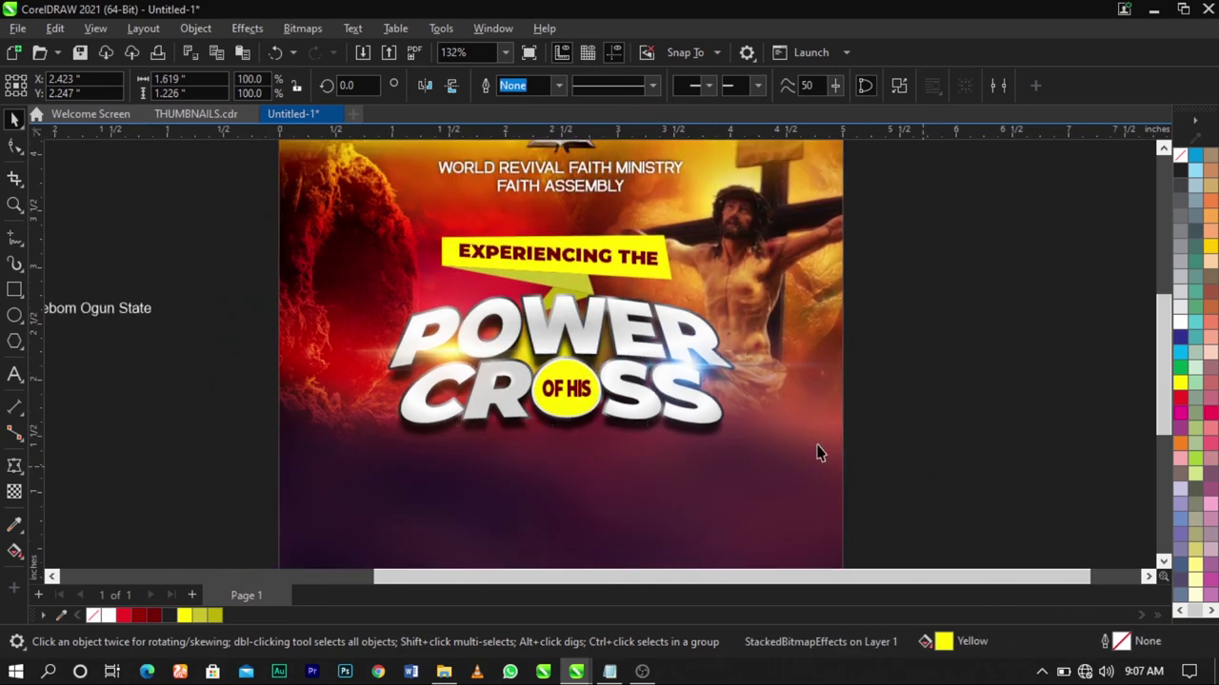
key(Escape)
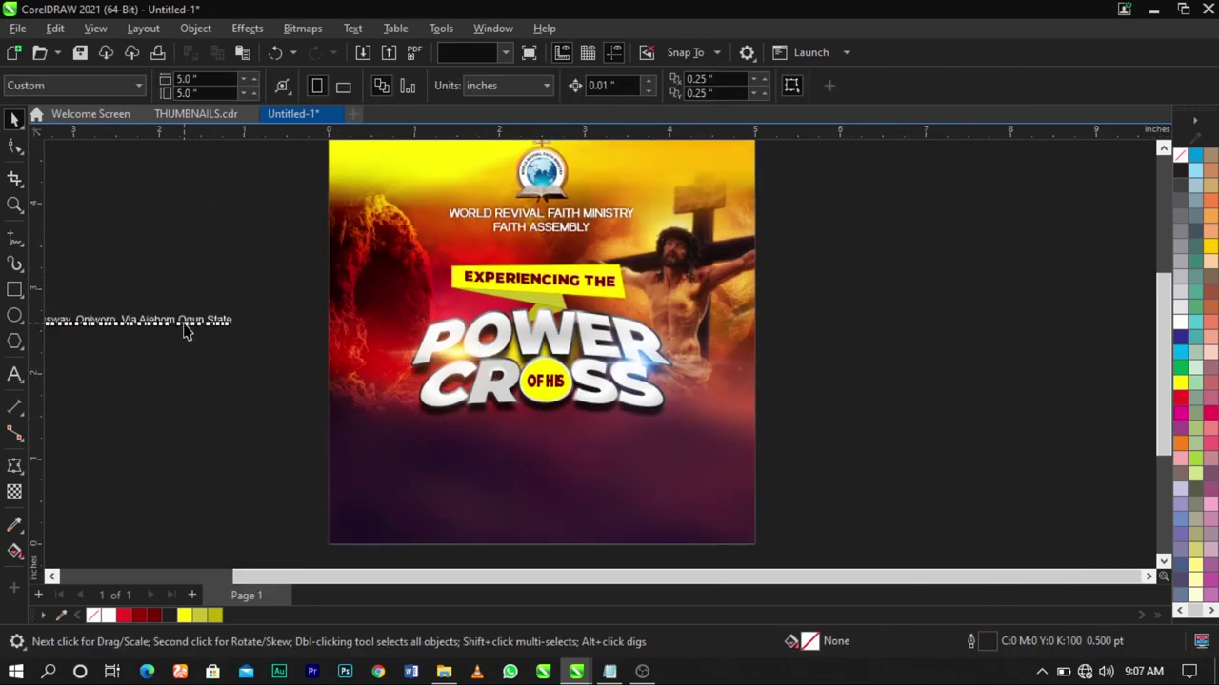
Move the event details text beside the page's right edge, and transfer its "ministering" and "Annointed Men of God" lines onto the flyer below the title
drag(185, 325, 1121, 407)
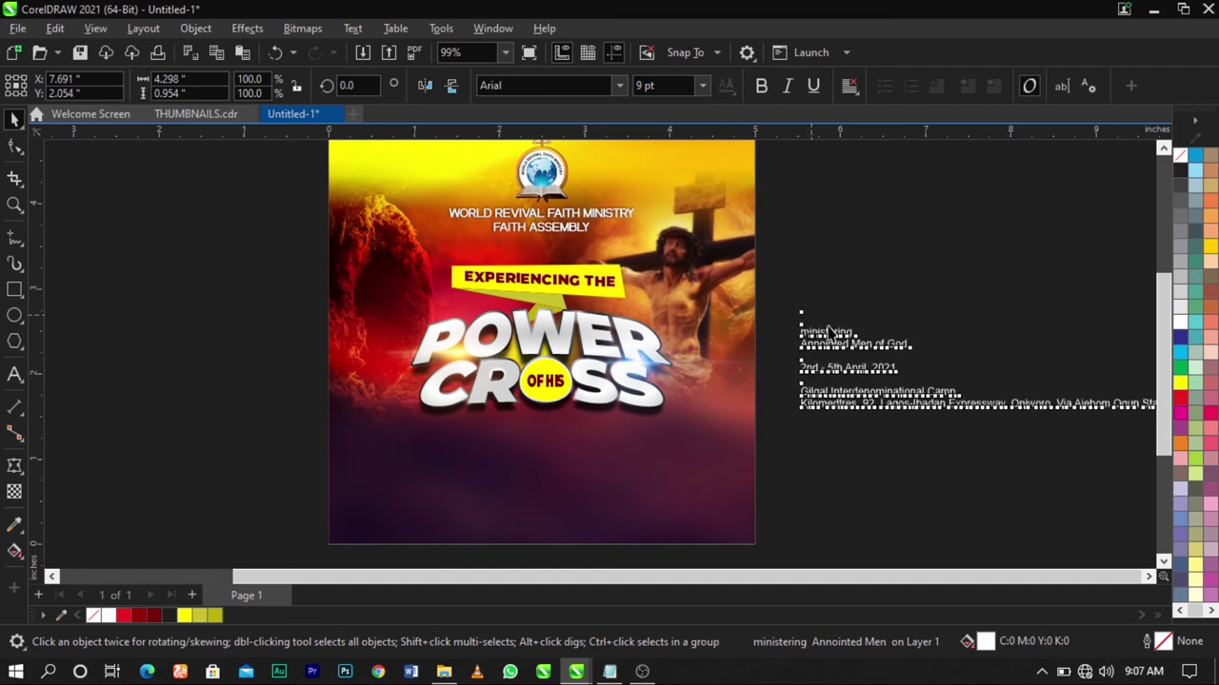
double_click(830, 332)
drag(800, 330, 914, 350)
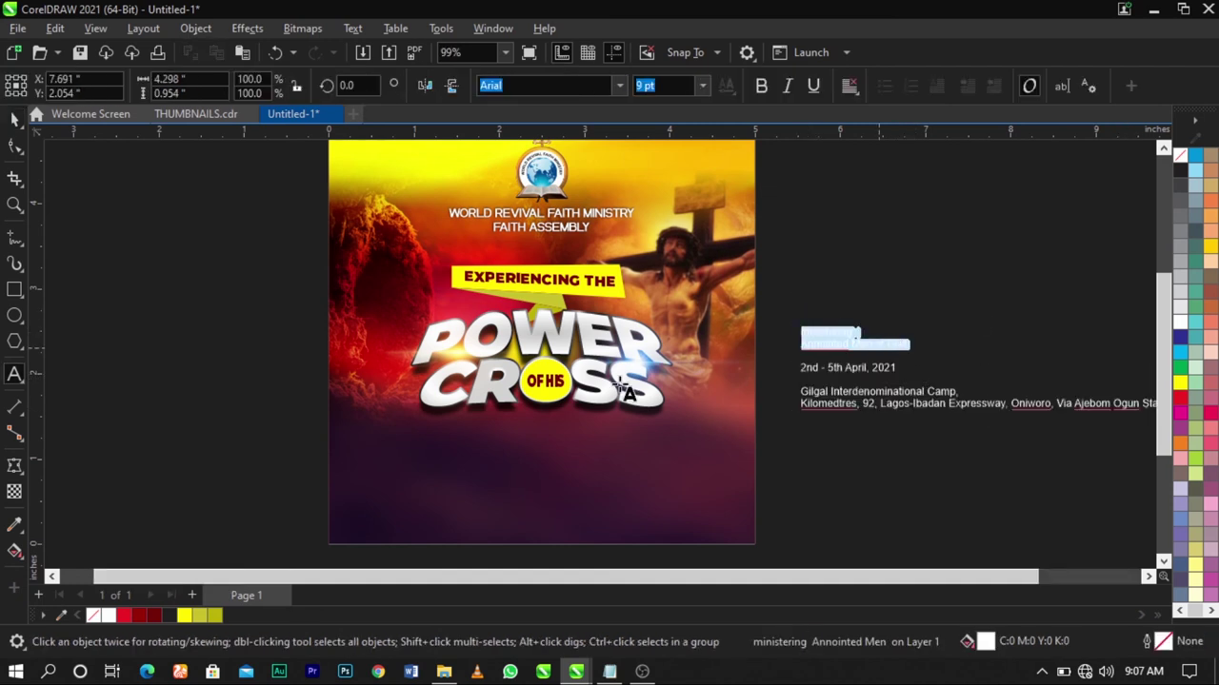
key(ctrl+x)
click(508, 482)
key(ctrl+v)
Position the two ministering lines centrally below CROSS and break them apart into separate text lines
key(F2)
drag(256, 365, 835, 514)
key(space)
drag(622, 454, 611, 393)
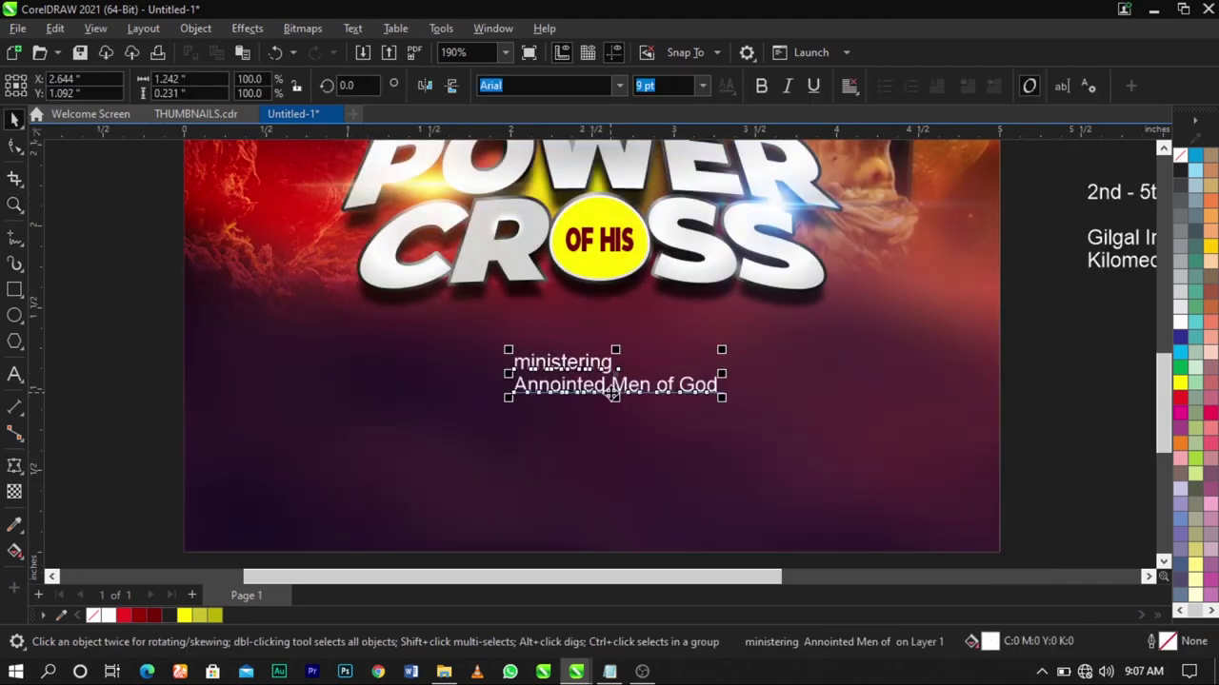
key(ctrl+k)
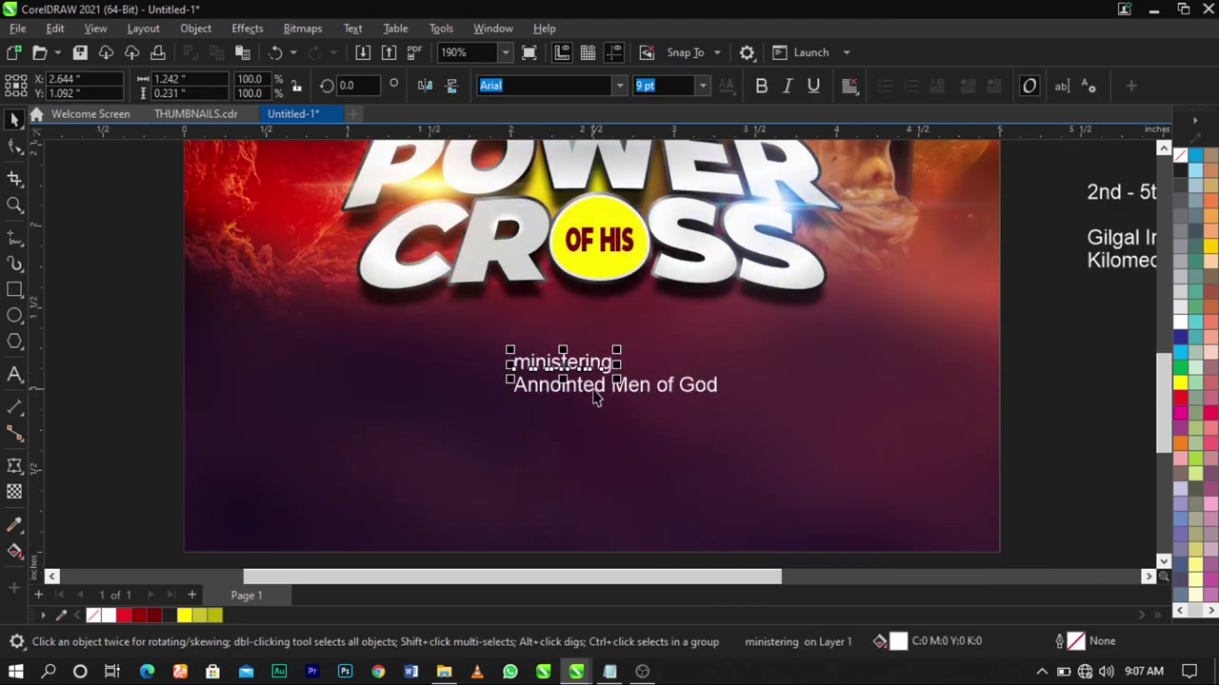
Set the font of the "ministering" line to Vantely
click(595, 391)
click(592, 154)
drag(842, 326, 390, 465)
click(581, 368)
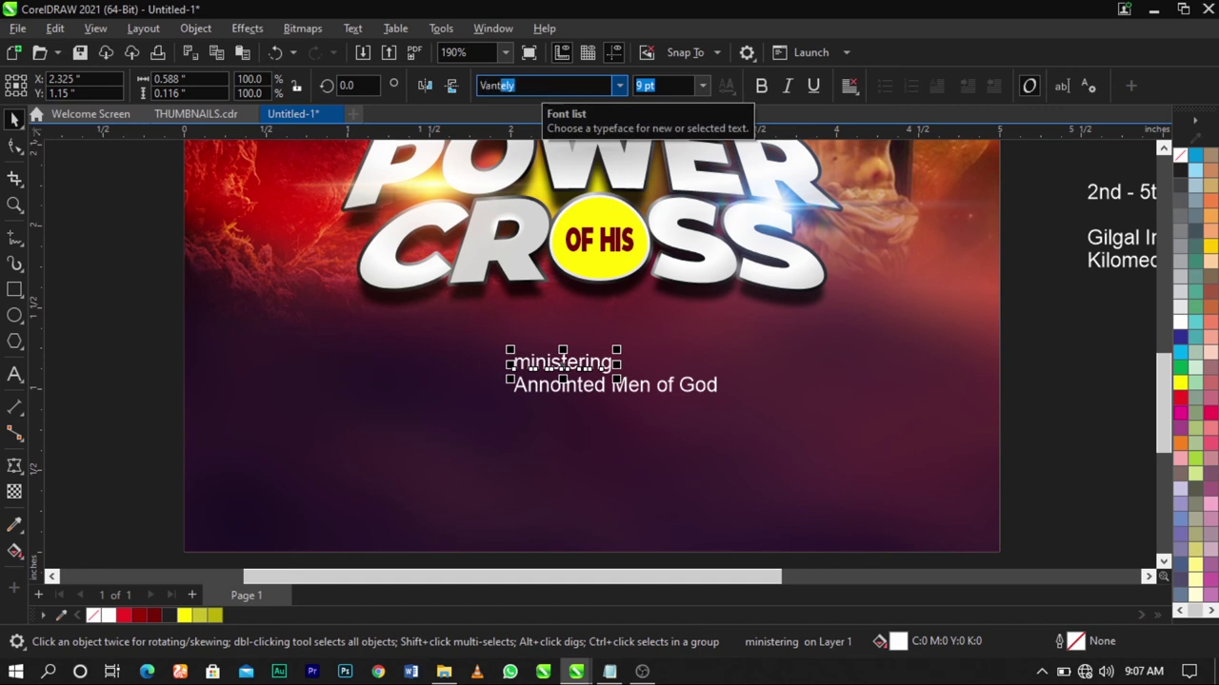
key(Return)
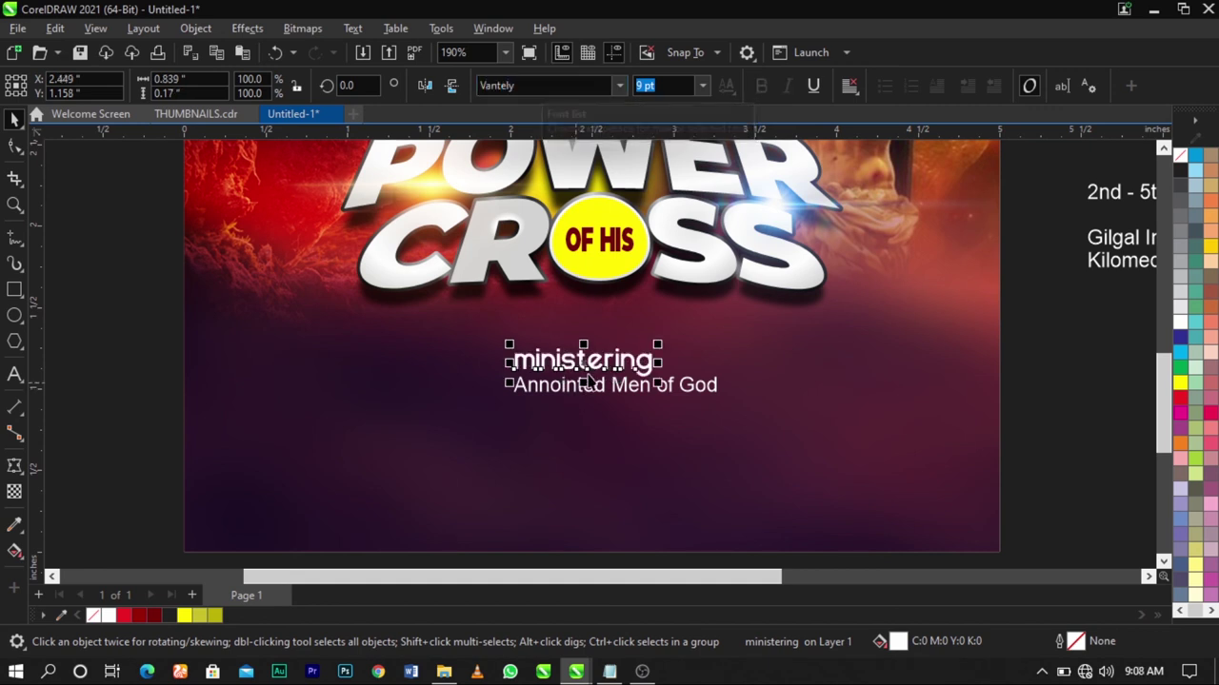
Convert the "ministering" line to uppercase and fill it with yellow
double_click(591, 369)
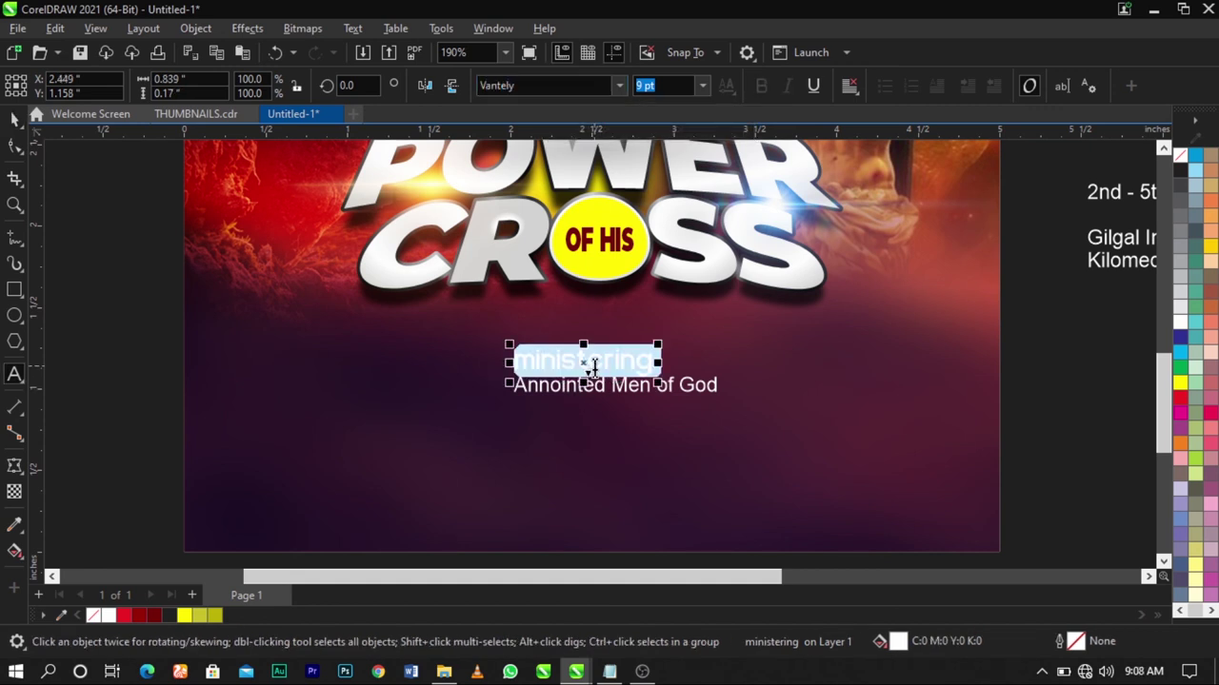
key(shift+F3)
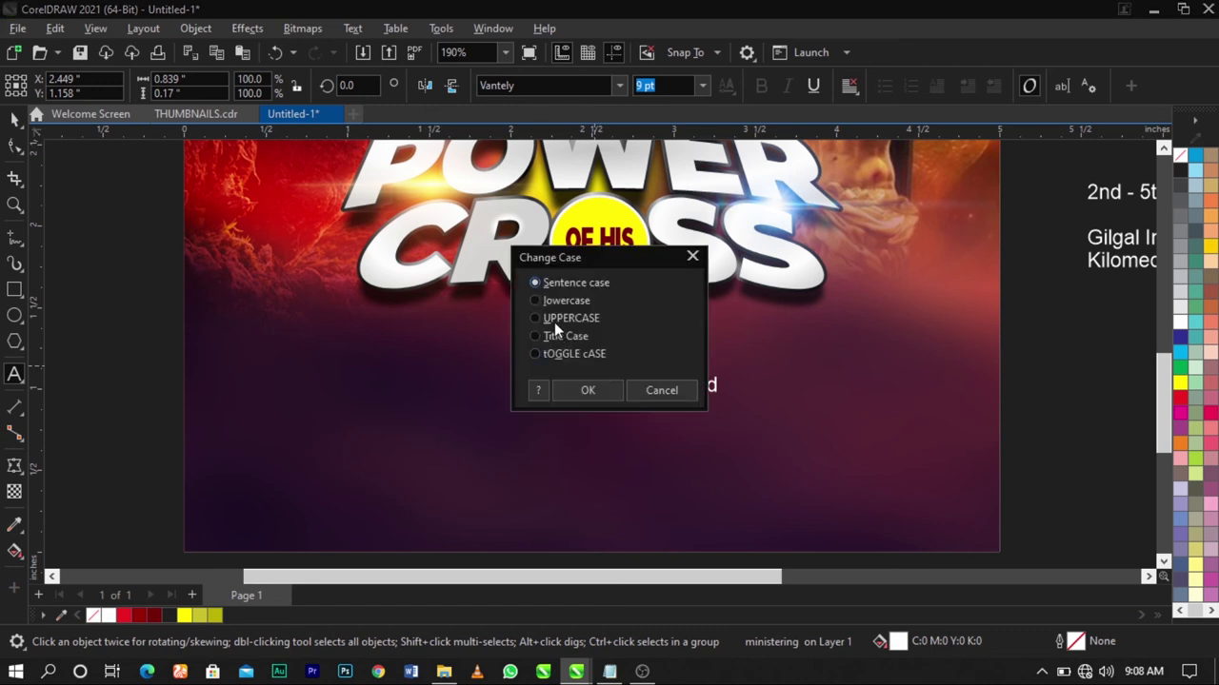
click(554, 319)
click(584, 390)
key(ctrl+space)
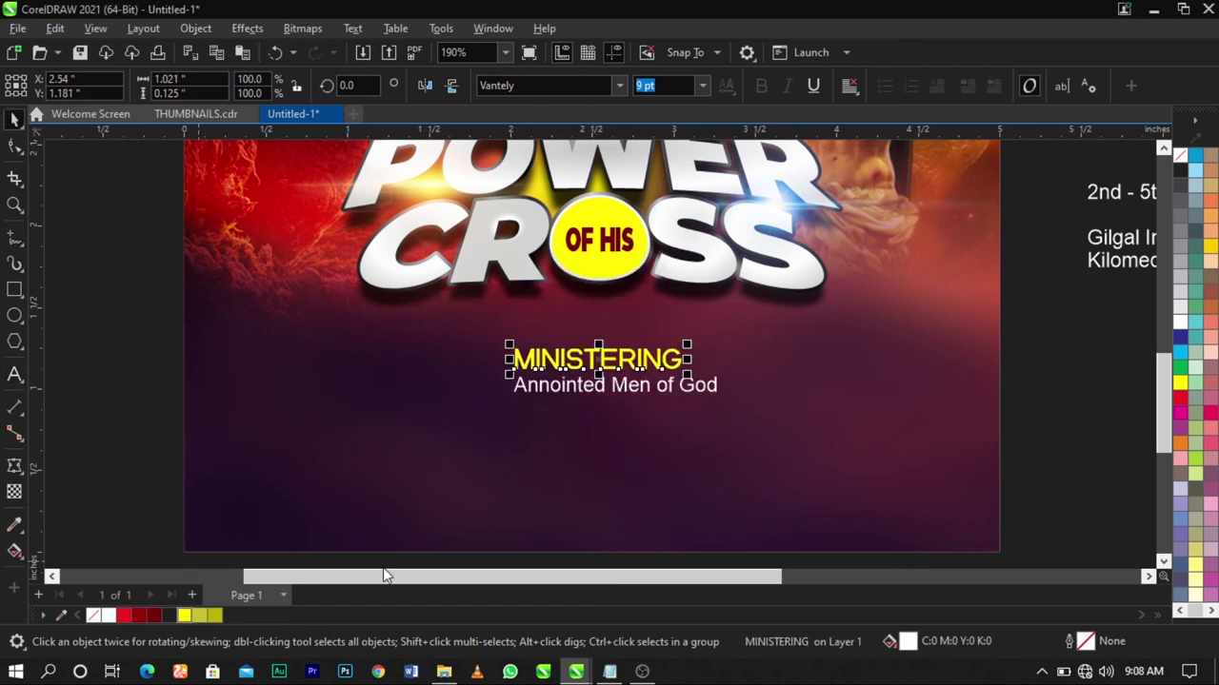
Reduce MINISTERING to about 7.27 pt and centre it horizontally on the flyer background
drag(687, 375, 634, 359)
shift+click(814, 403)
key(c)
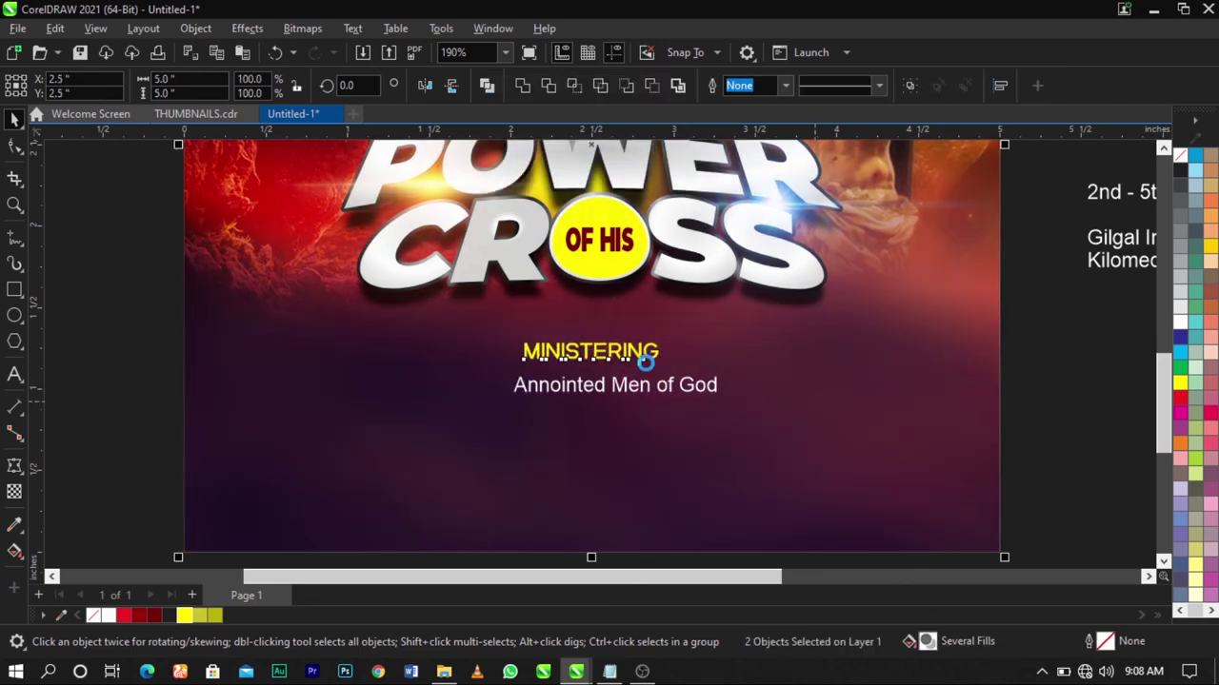
click(646, 357)
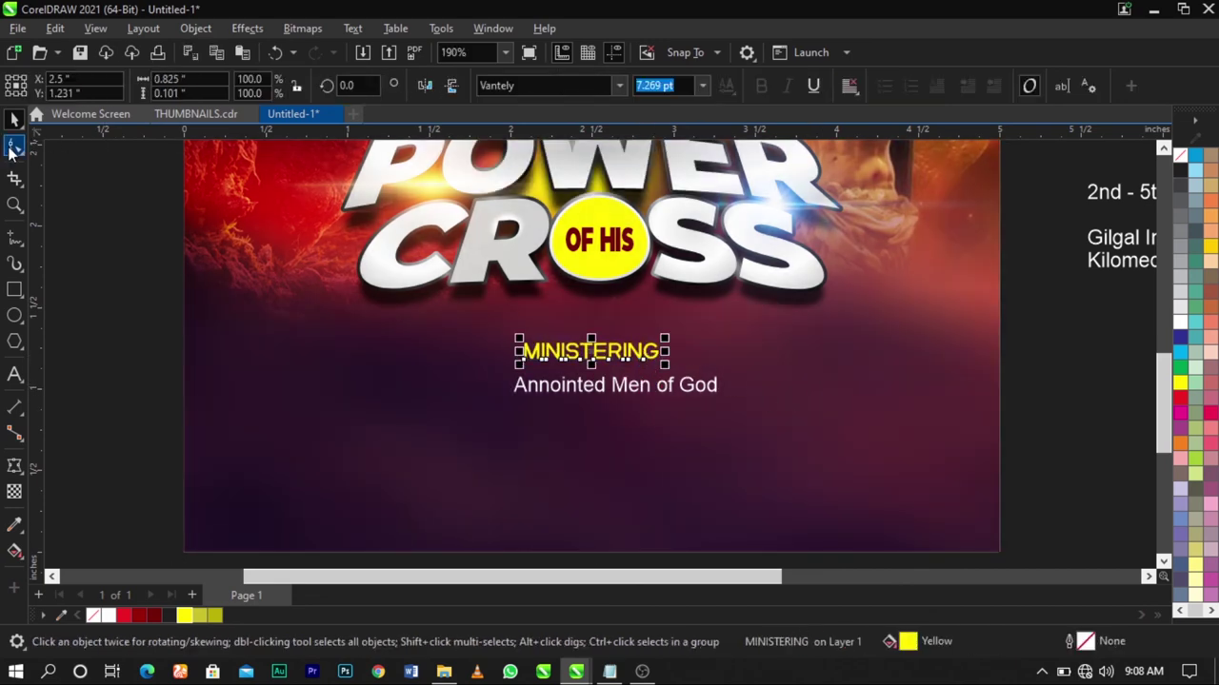
Widen the letter spacing of MINISTERING to a width of about 1.34 inches and centre it horizontally on the page
click(11, 148)
drag(667, 366, 747, 389)
key(space)
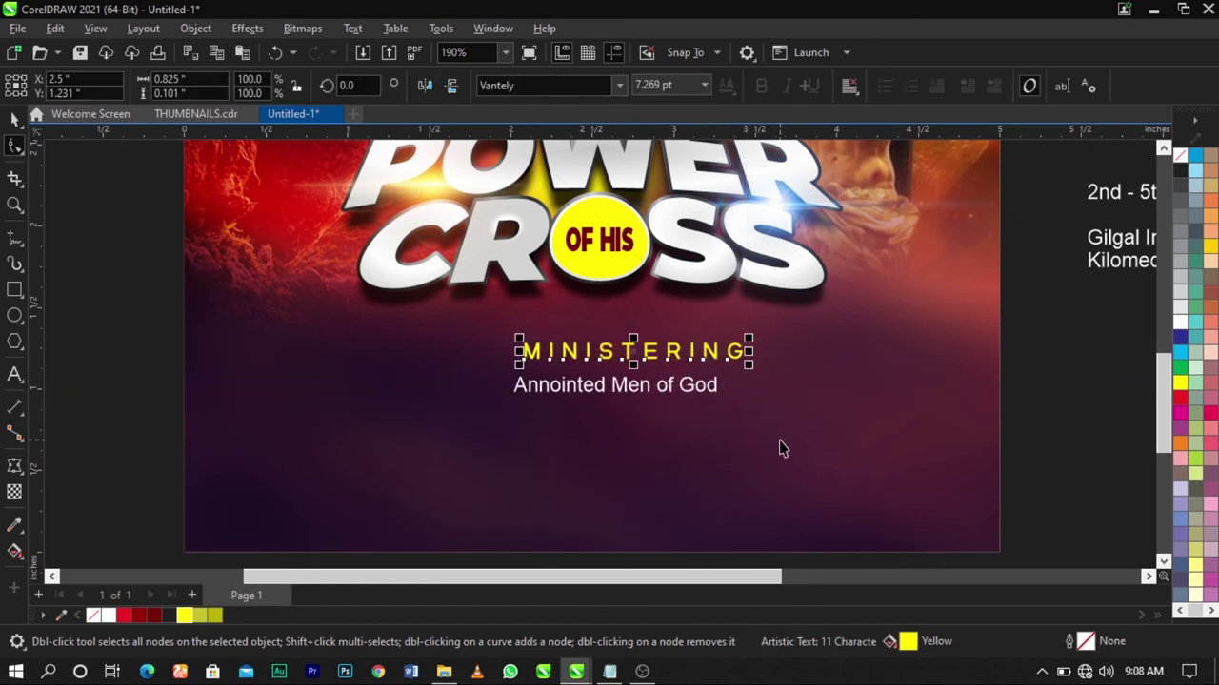
key(c)
click(1034, 425)
scroll(696, 354, up, 1)
click(696, 353)
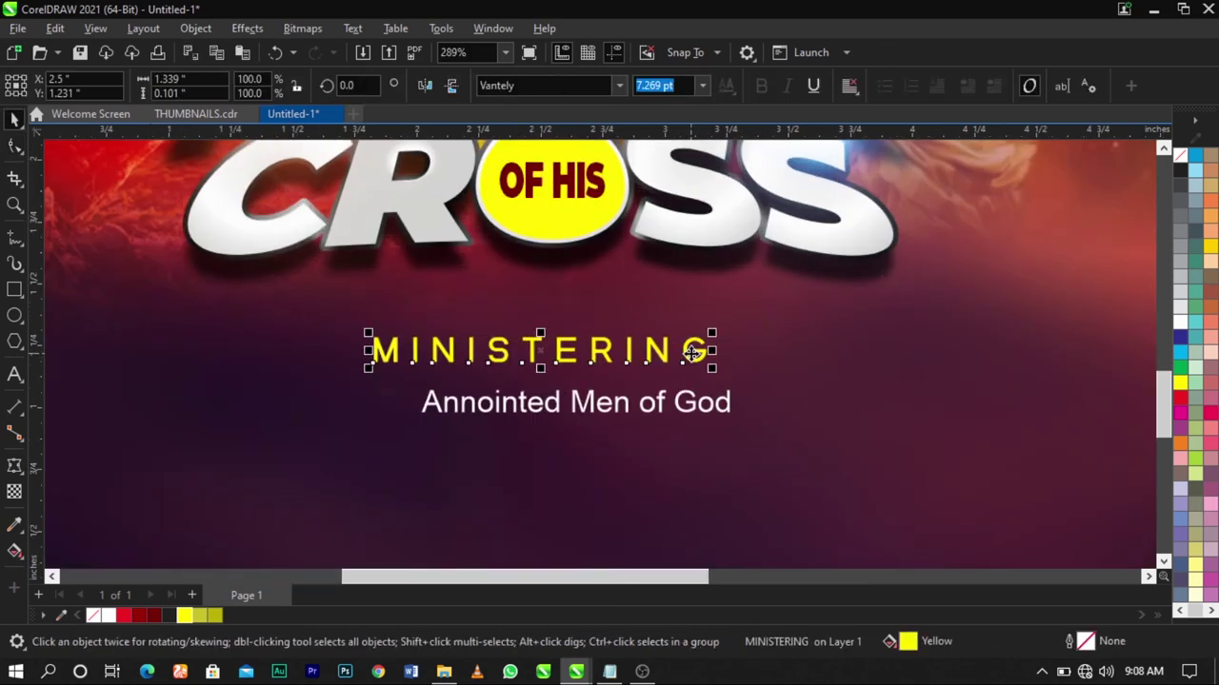
drag(695, 351, 720, 356)
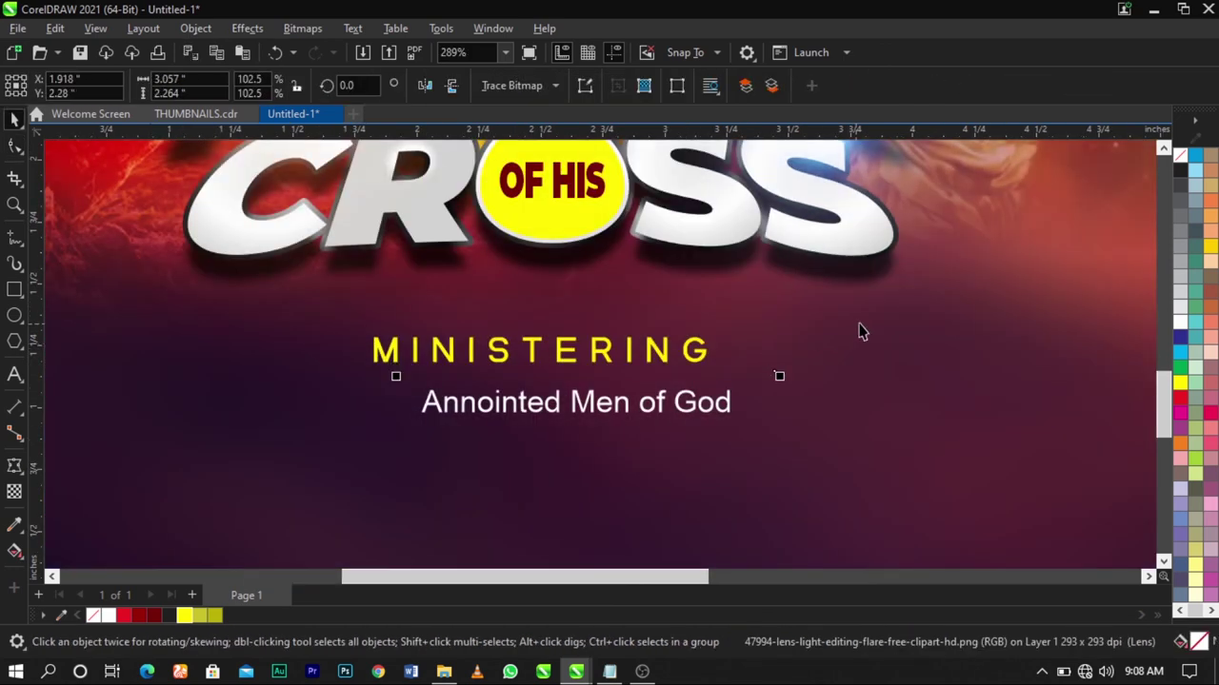
drag(862, 323, 273, 431)
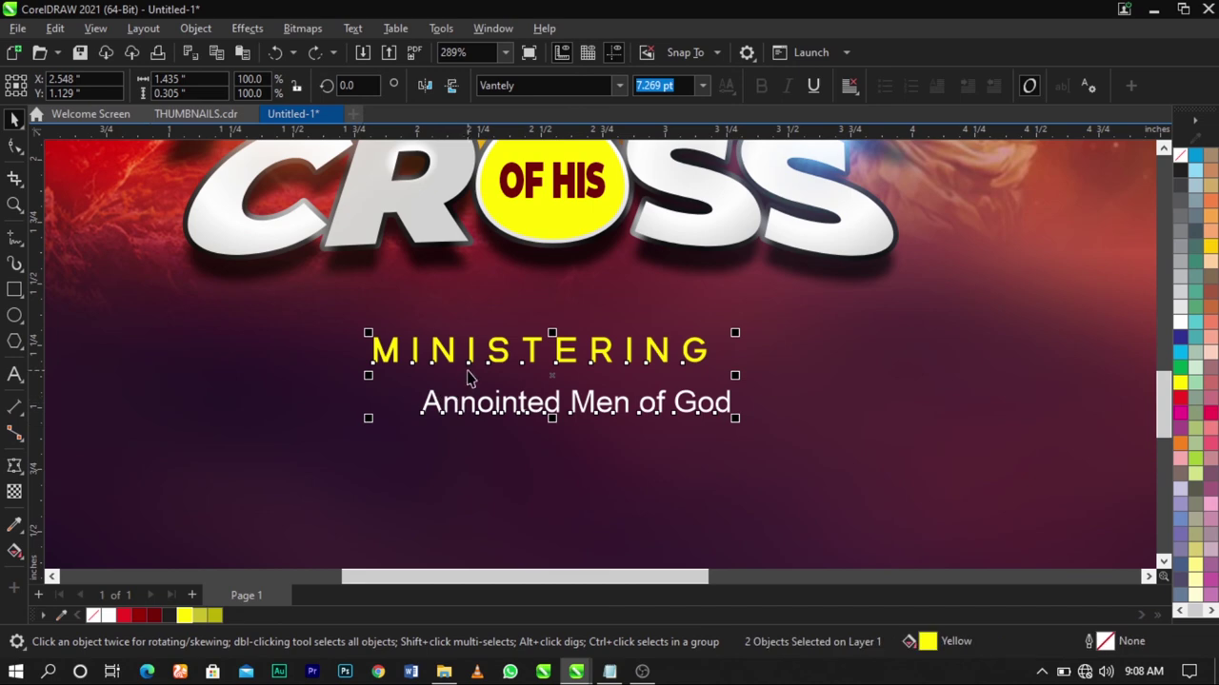
click(528, 439)
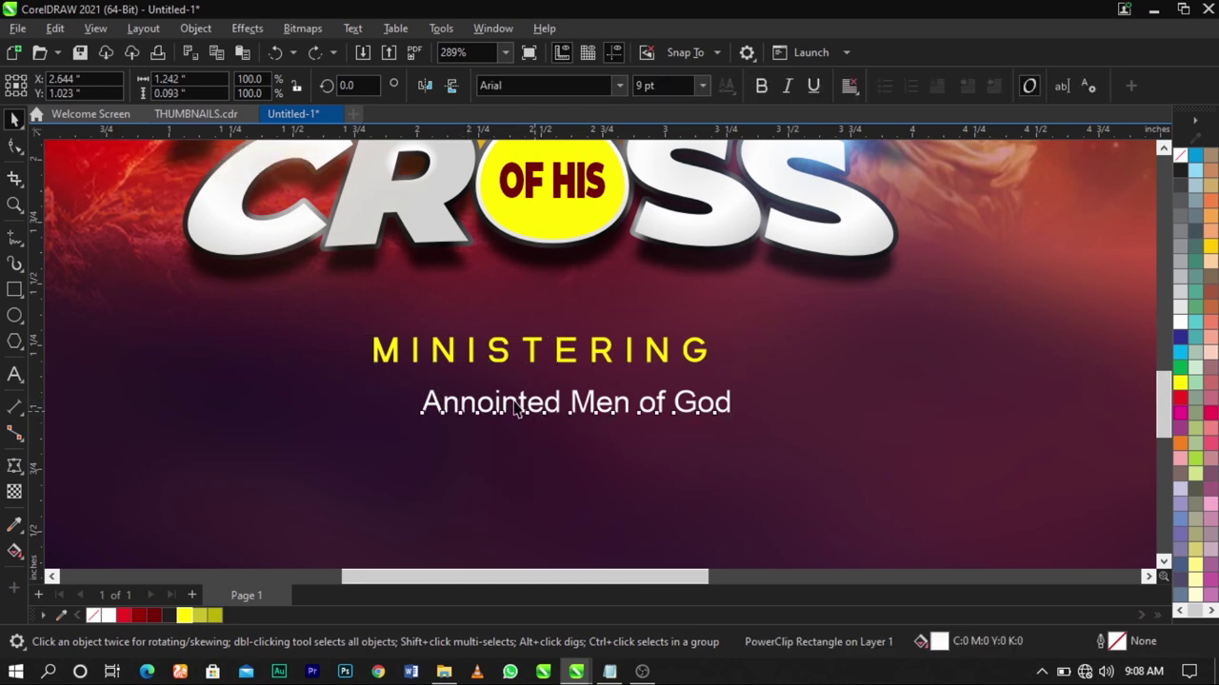
Move the "Annointed Men of God" line directly beneath MINISTERING and centre the two lines on each other
drag(534, 417, 505, 406)
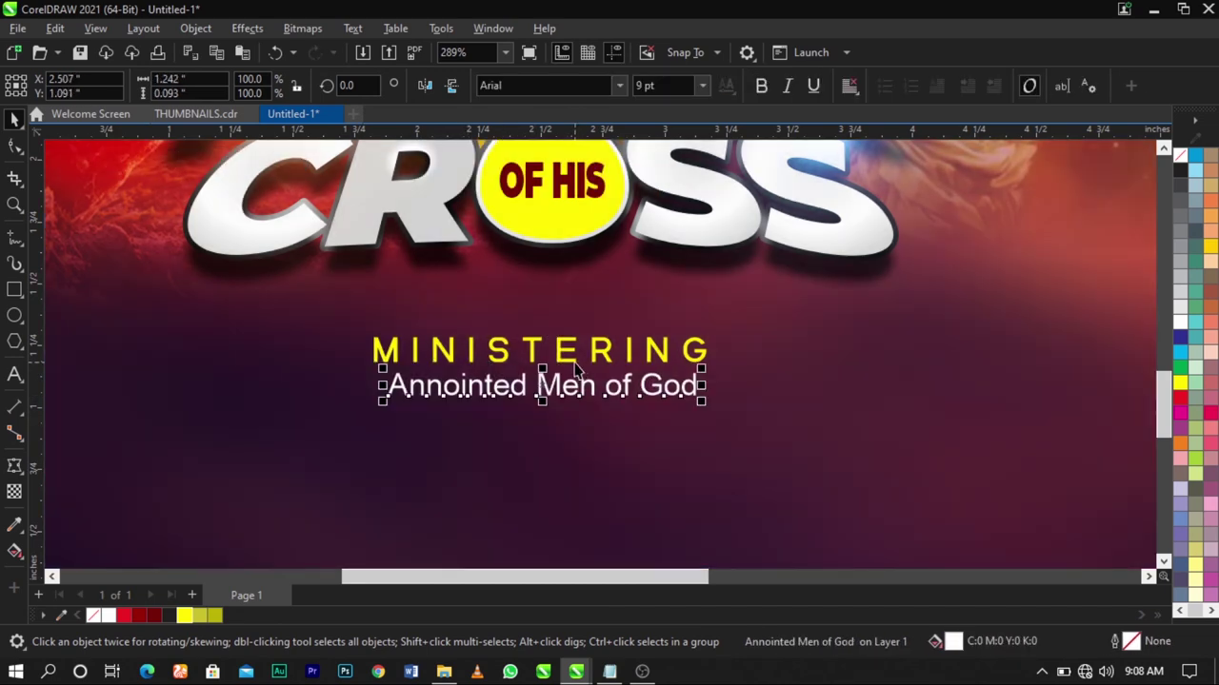
shift+click(574, 363)
key(c)
Scale both ministering lines to about 104.8%, and enlarge MINISTERING alone to about 8.69 pt
drag(716, 406, 726, 410)
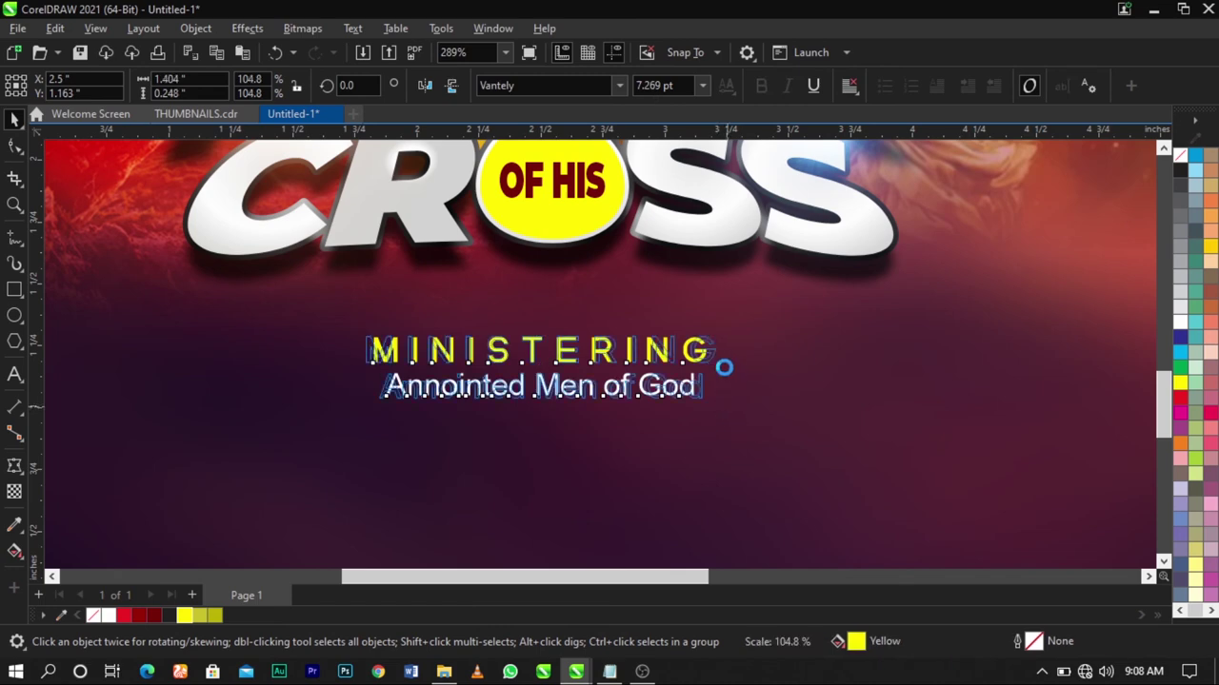
drag(724, 368, 749, 332)
click(712, 351)
scroll(587, 333, down, 3)
click(1052, 464)
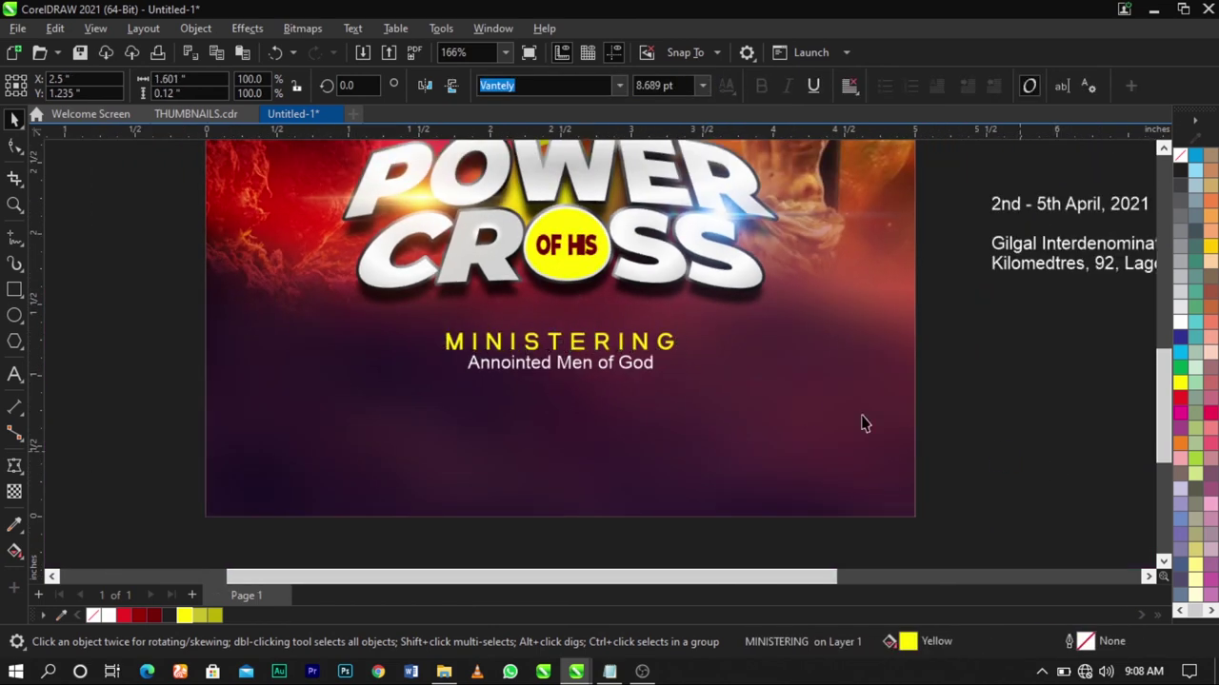
Cut "2nd - 5th April, 2021" from the event details text and paste it onto the flyer below the ministering lines
double_click(1007, 217)
mouse_move(984, 210)
mouse_down()
mouse_move(1124, 212)
mouse_move(1100, 217)
mouse_up()
key(ctrl+x)
click(348, 413)
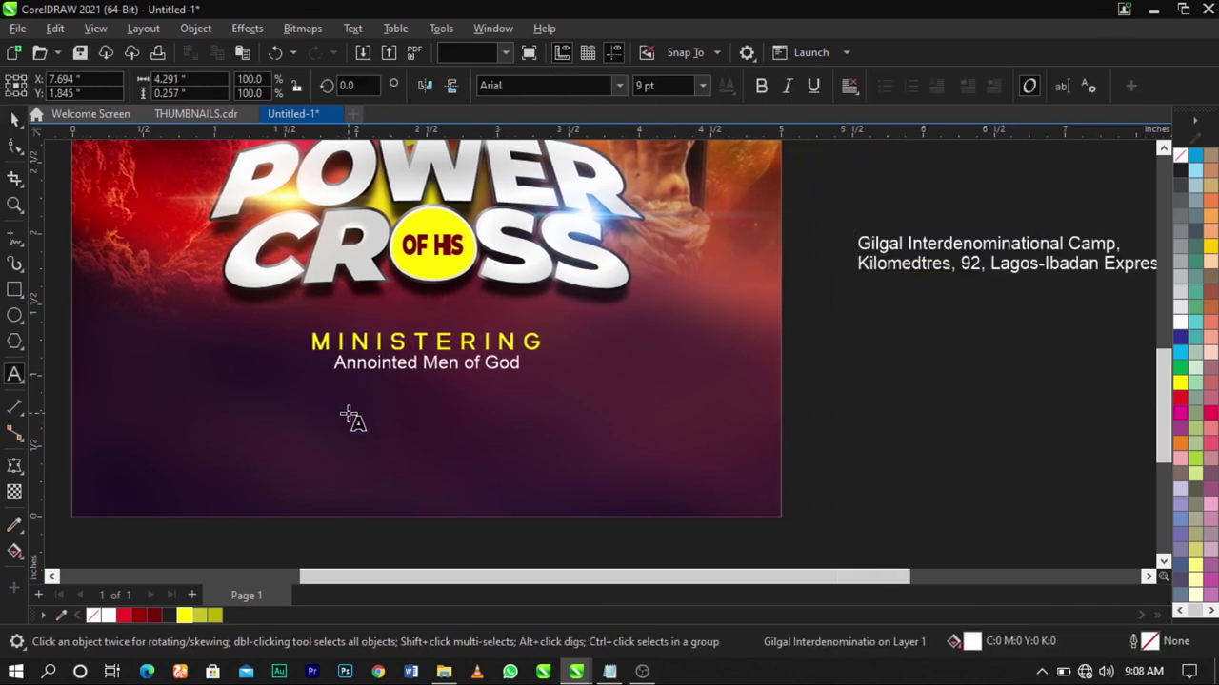
key(ctrl+v)
key(ctrl+space)
Scale the two ministering lines together to about 1.52 inches wide and reposition them below CROSS
key(F2)
drag(141, 264, 786, 515)
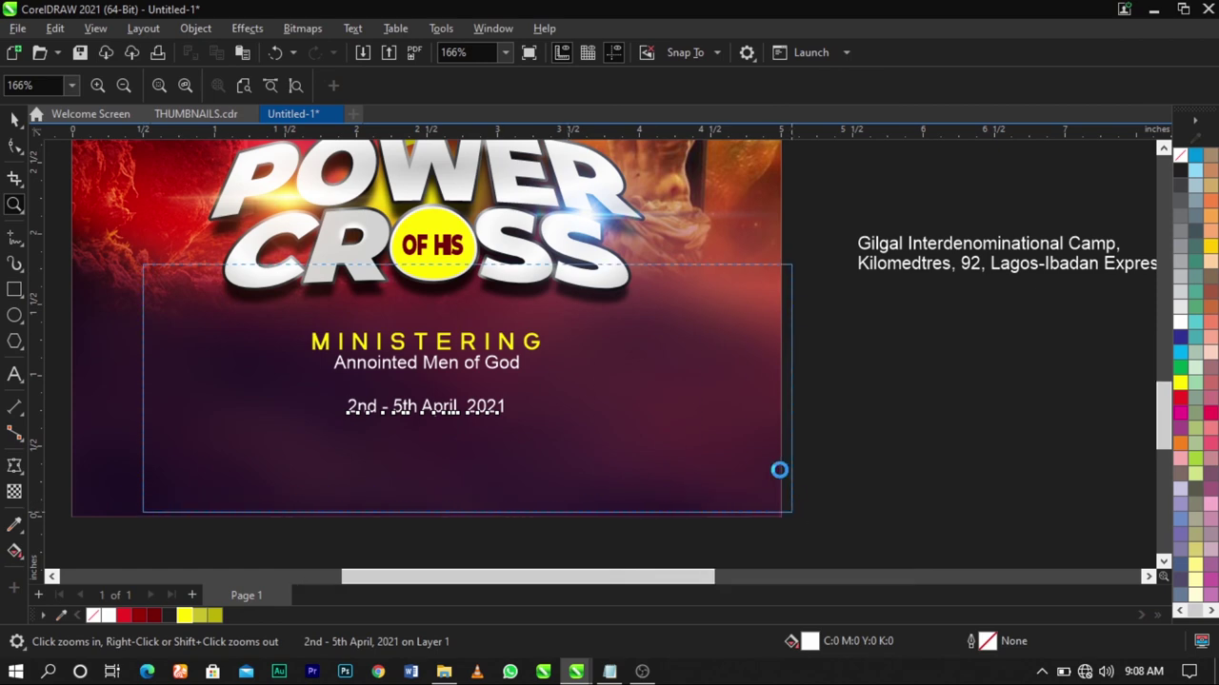
drag(275, 359, 274, 359)
drag(332, 329, 343, 326)
drag(478, 319, 480, 312)
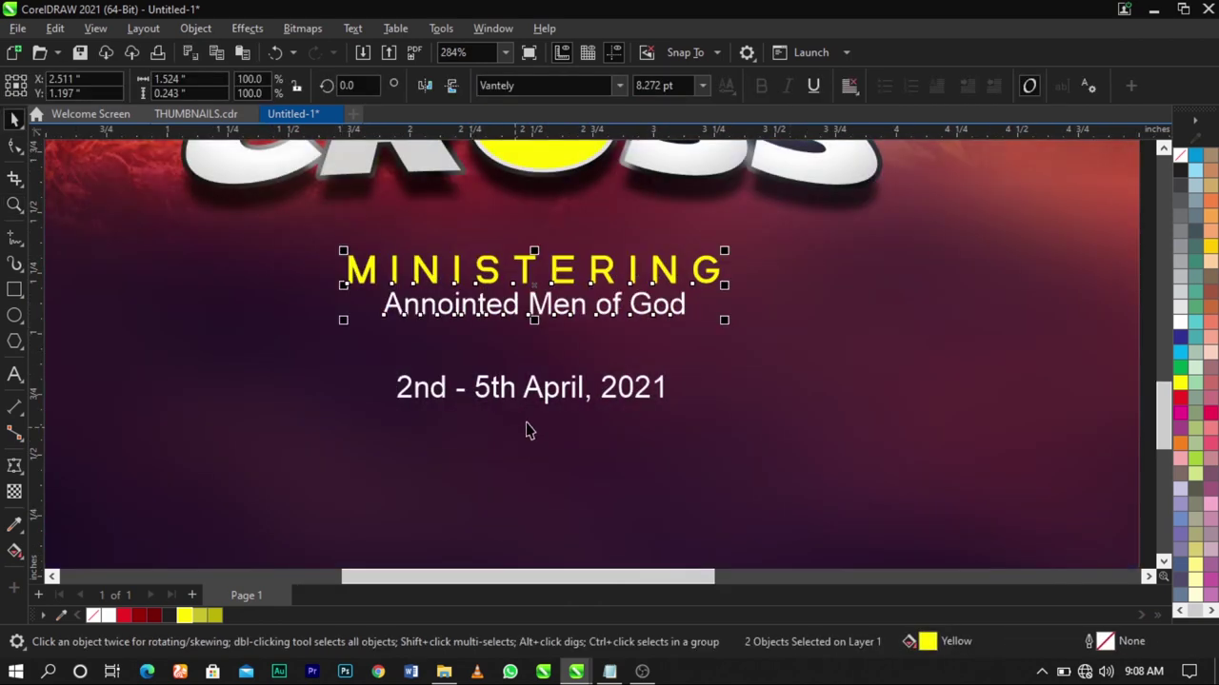
Set the font of the "2nd - 5th April, 2021" line to Vantely
click(550, 394)
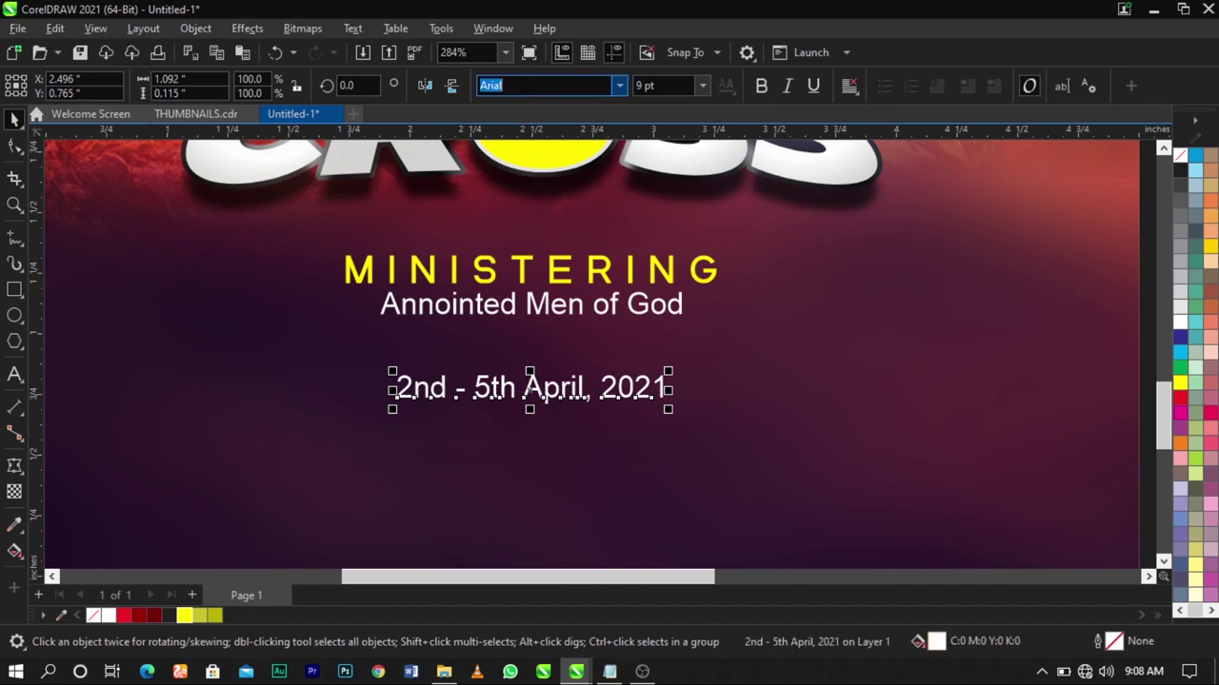
key(Return)
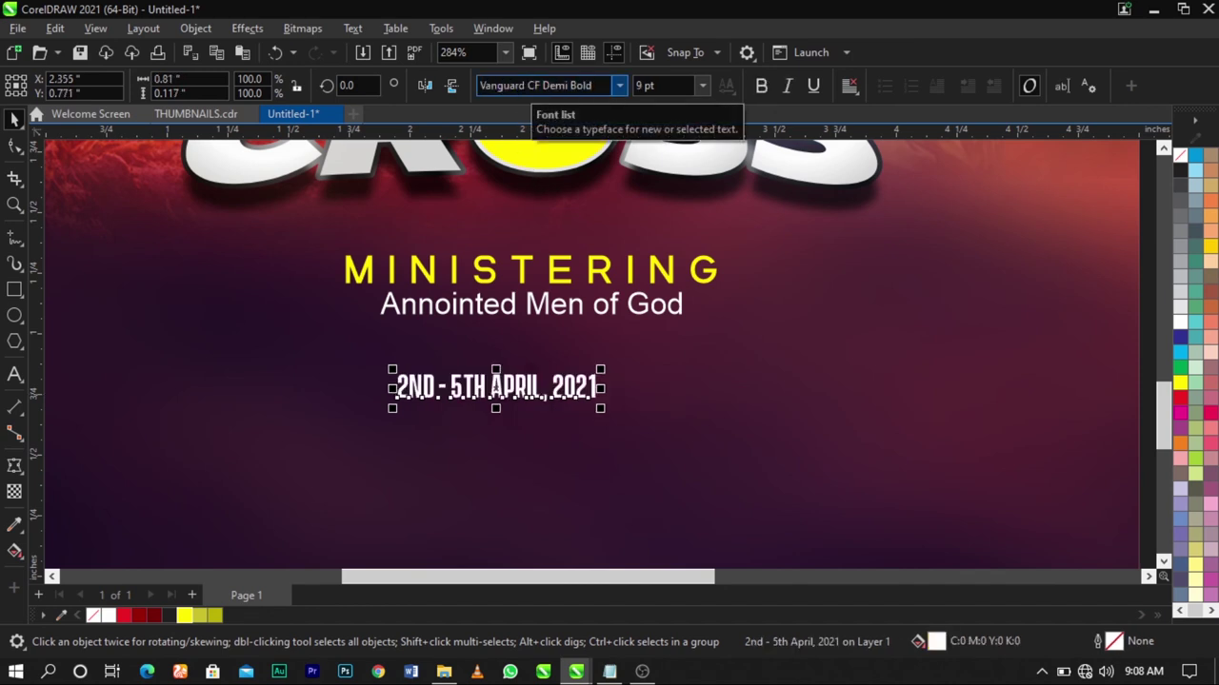
click(547, 86)
text(Va)
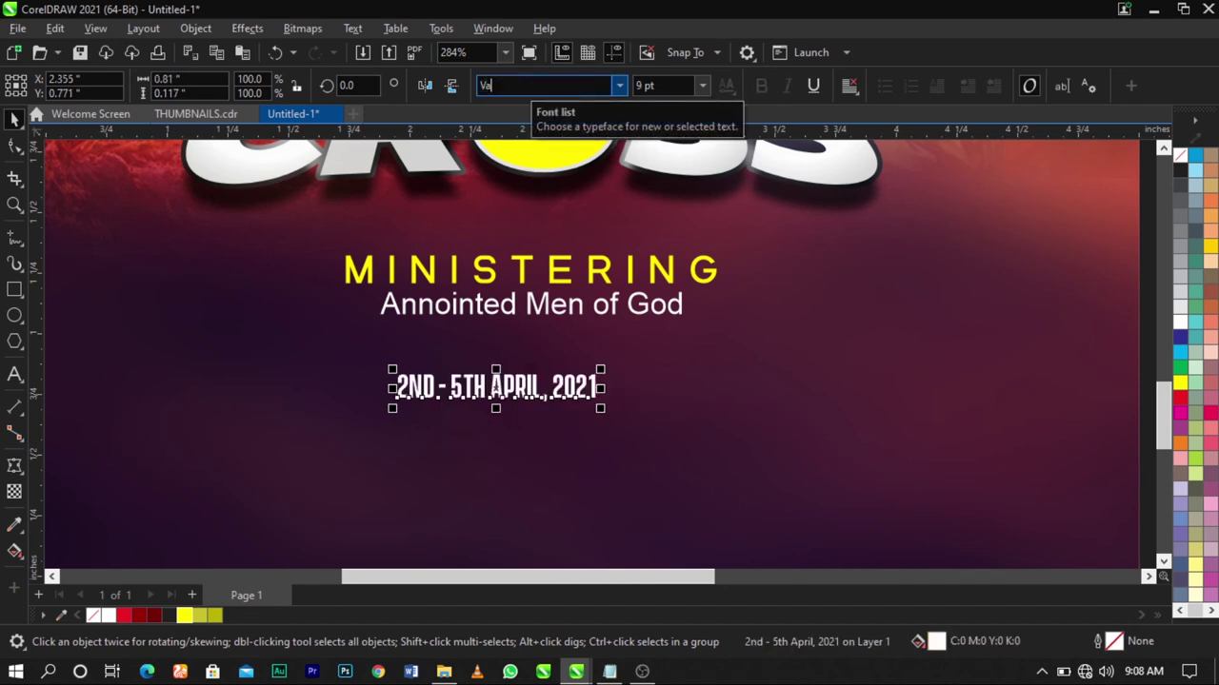
text(ntely)
key(Return)
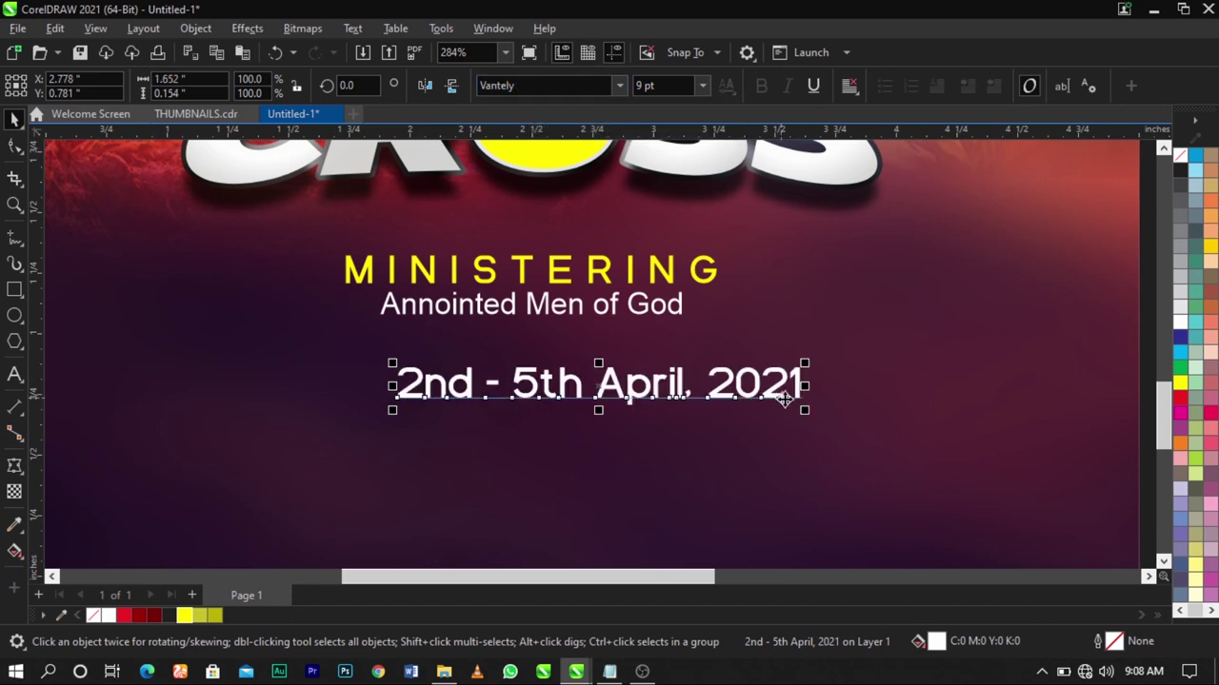
Enlarge the date line to about 2.0 inches wide (10.904 pt) and centre it horizontally on the page
drag(804, 412, 852, 443)
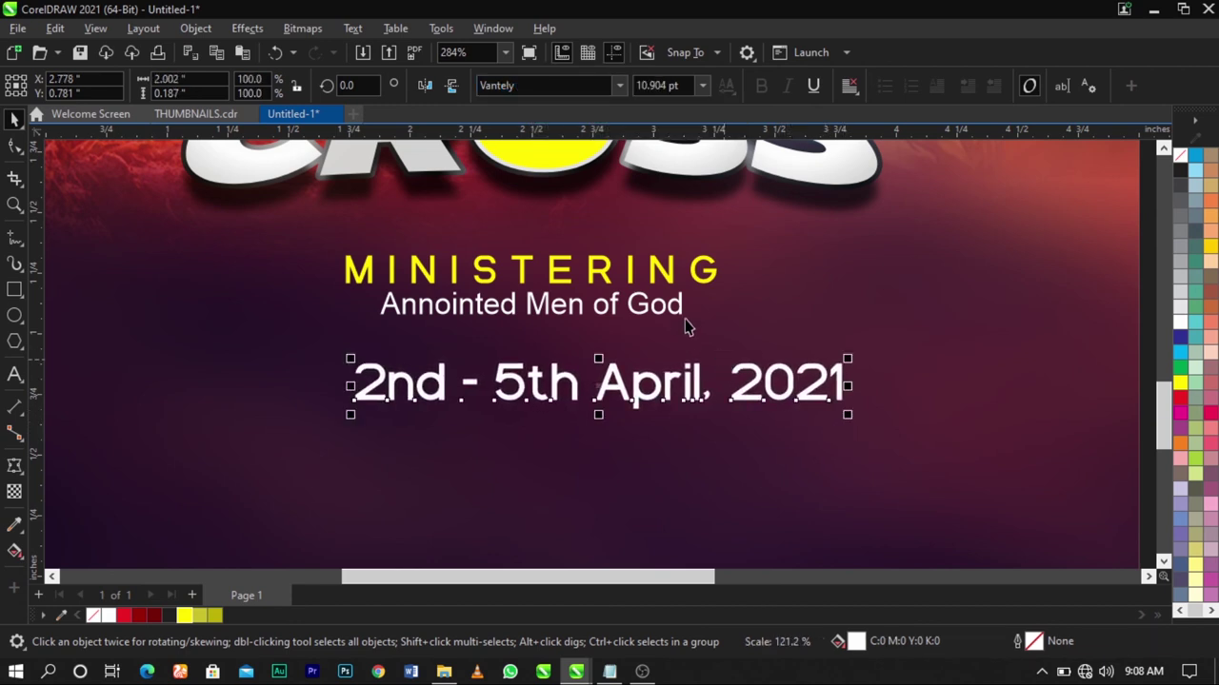
key(Escape)
key(c)
key(Escape)
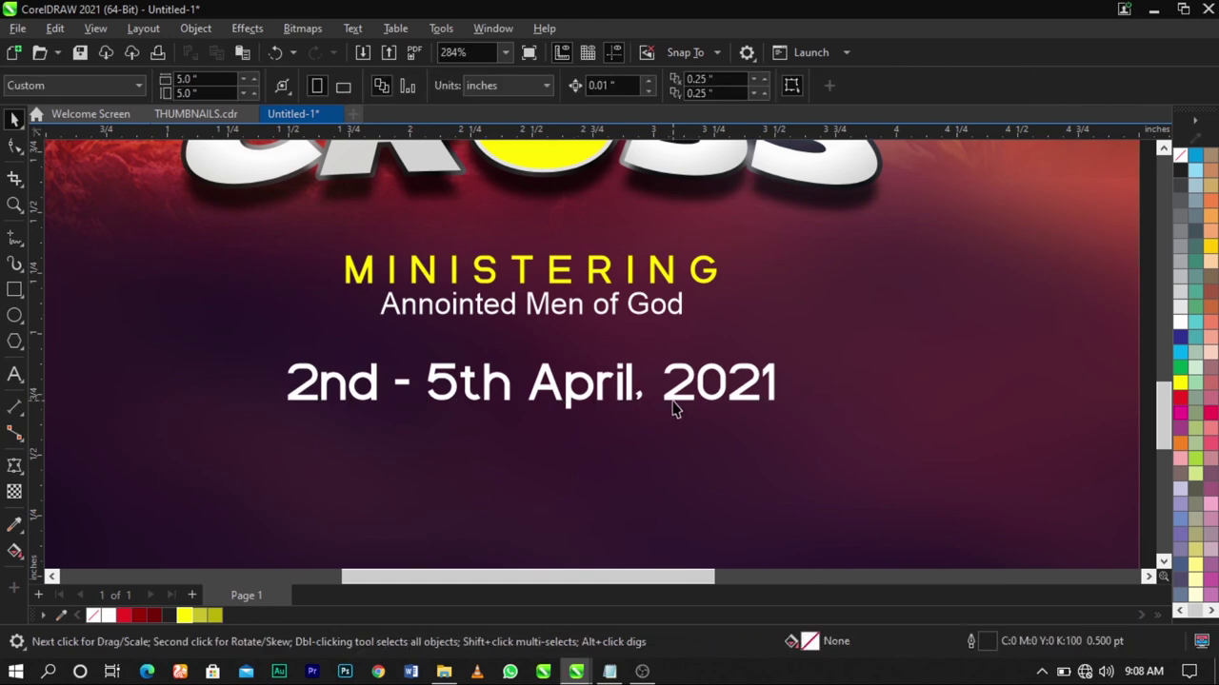
Cut the venue address from the event details text beside the page and paste it onto the flyer below the date line
drag(674, 402, 673, 397)
scroll(435, 323, down, 1)
scroll(607, 368, down, 1)
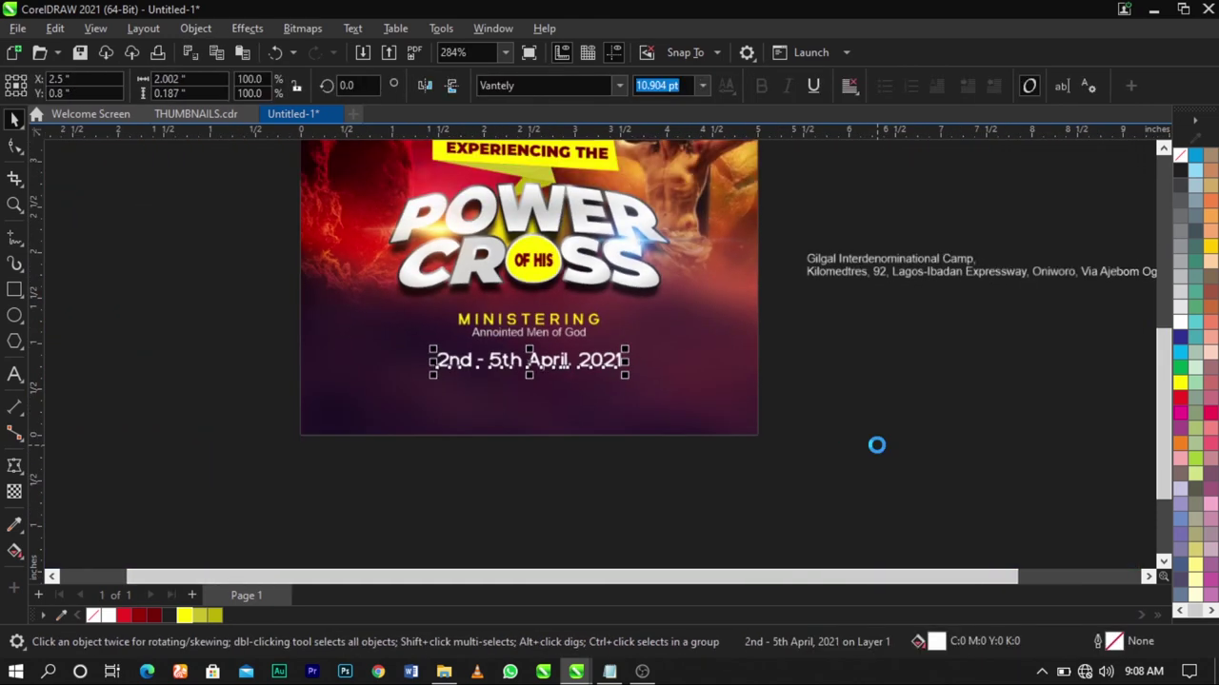
click(758, 459)
click(904, 275)
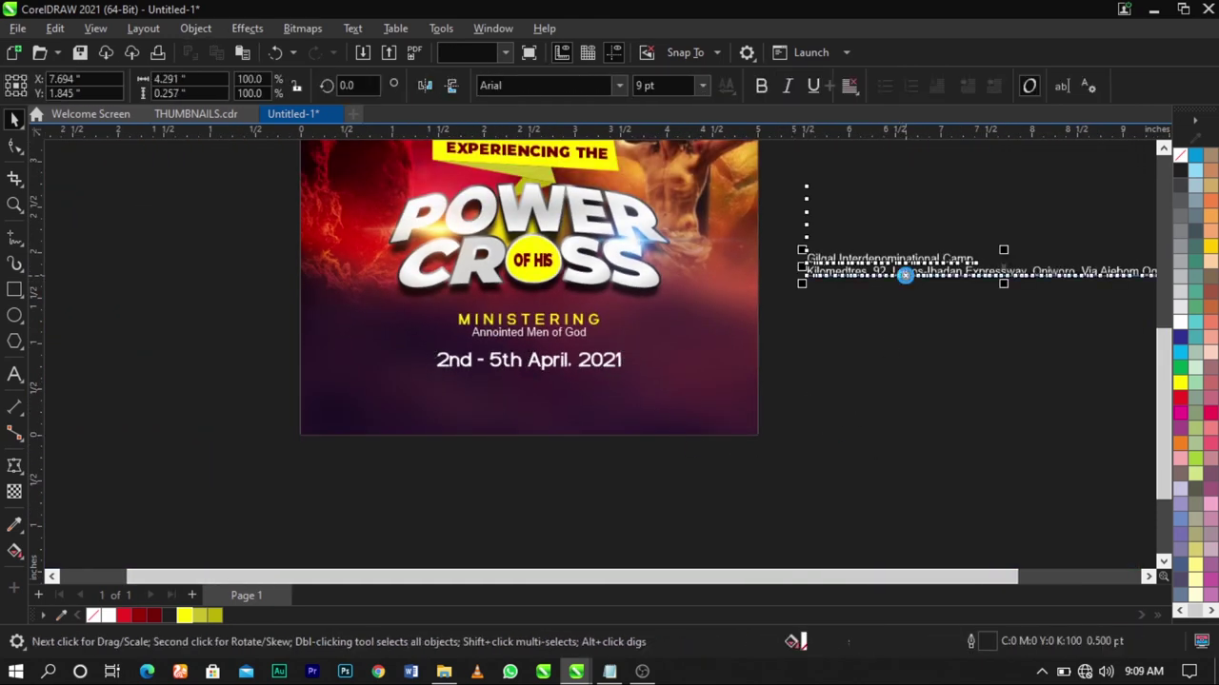
double_click(812, 259)
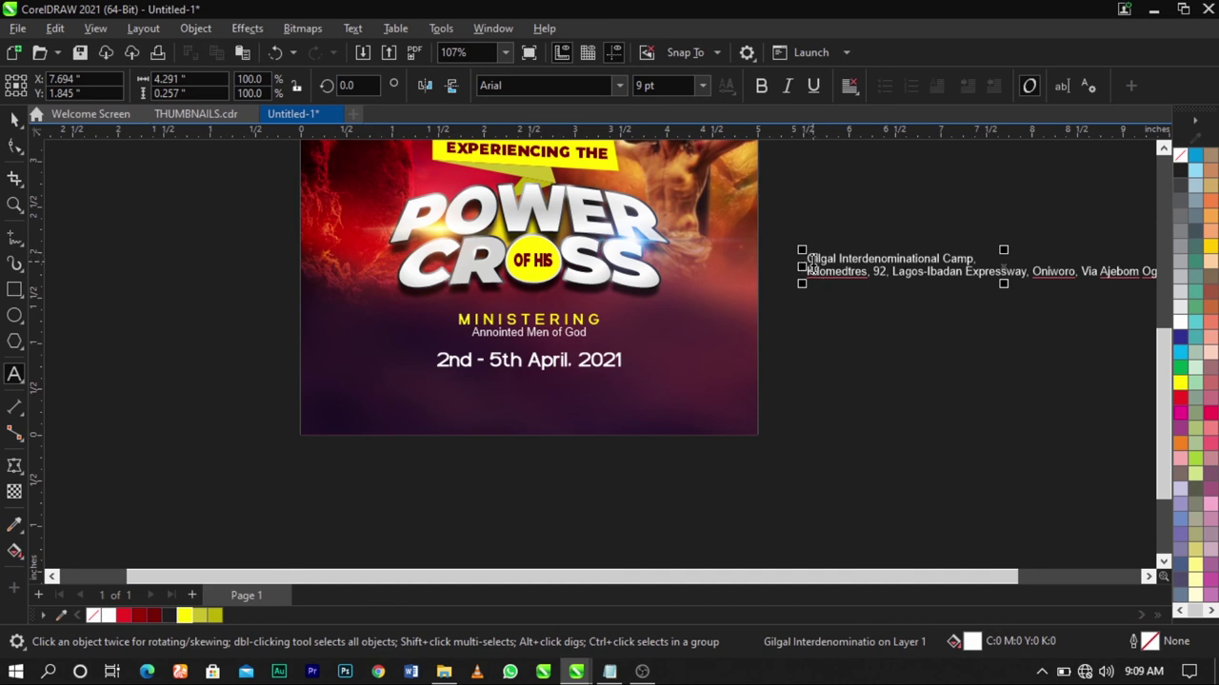
drag(810, 264, 1064, 327)
key(Delete)
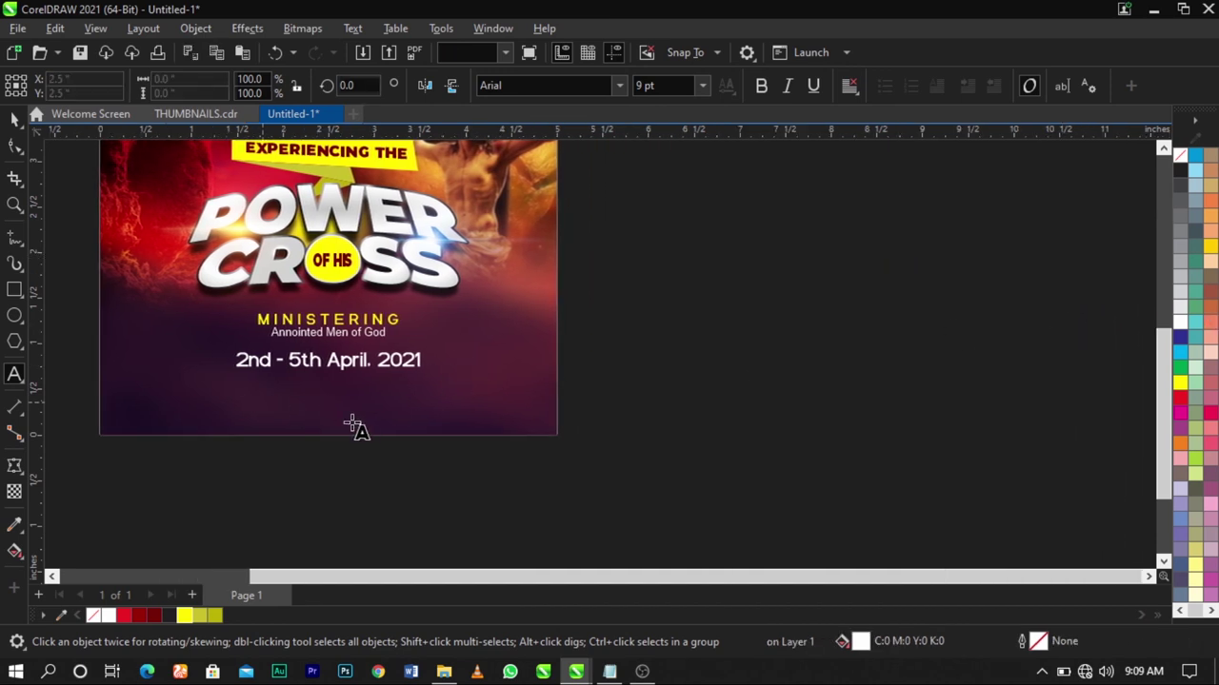
key(ctrl+v)
Centre-align the lines of the venue text and centre the block horizontally on the flyer
key(ctrl+a)
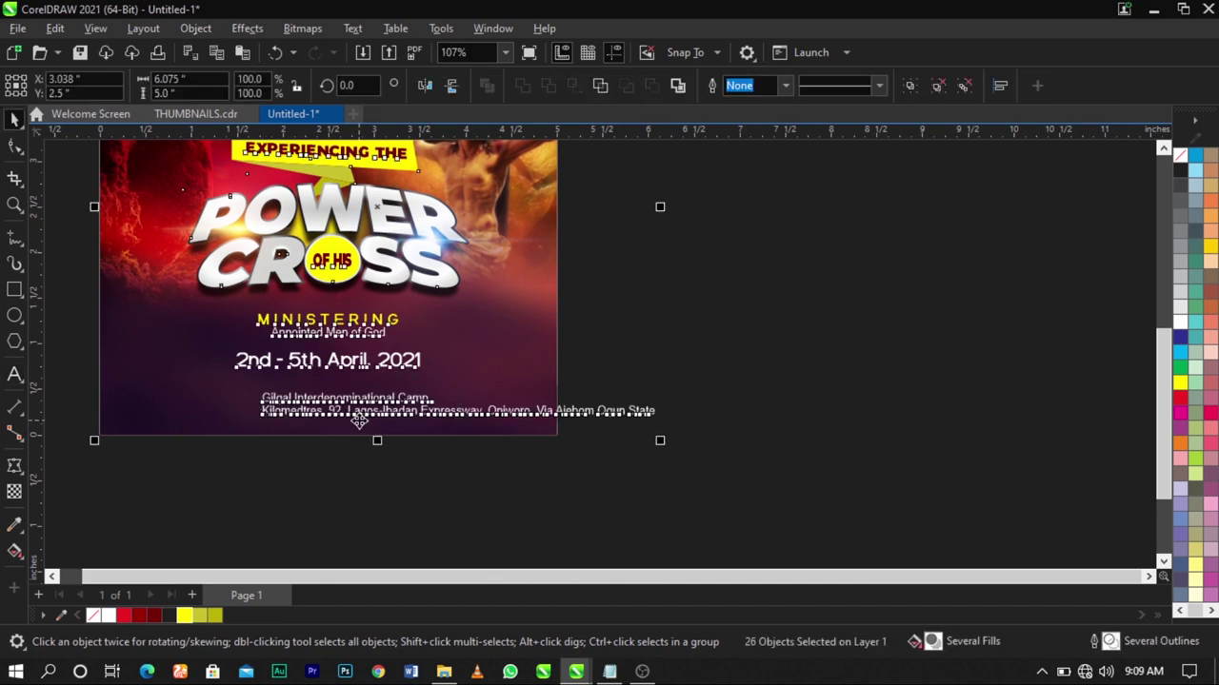
click(388, 457)
double_click(422, 412)
key(ctrl+a)
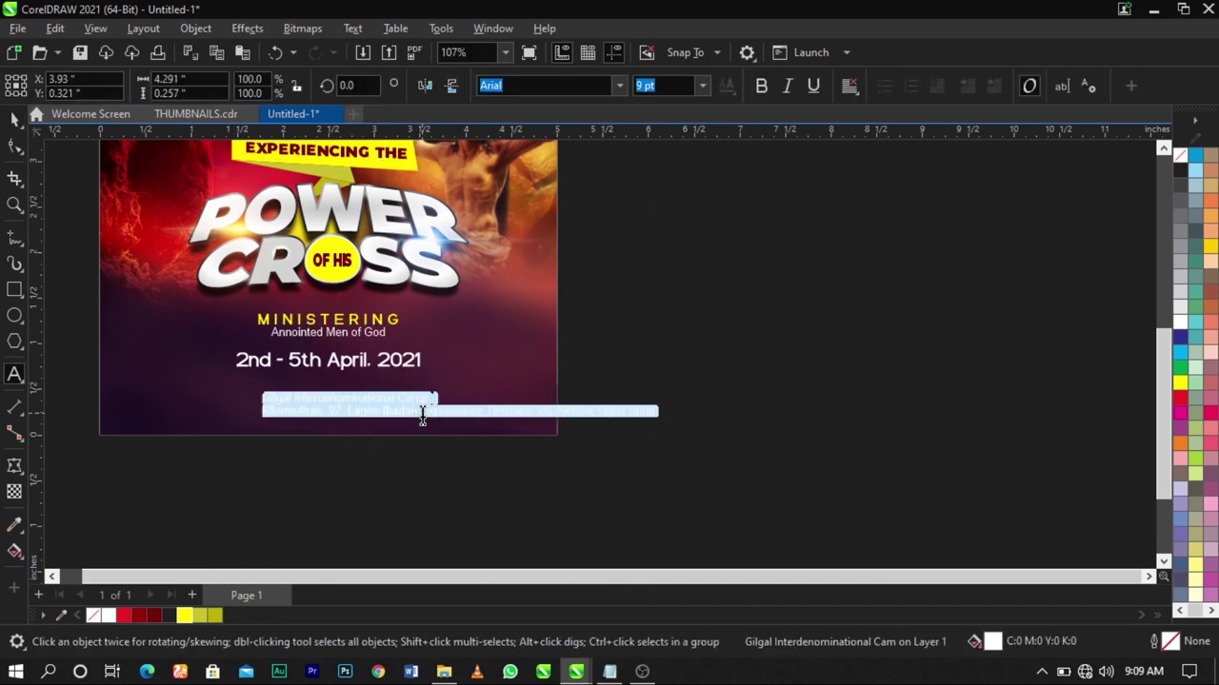
key(ctrl+e)
key(ctrl+space)
shift+click(494, 380)
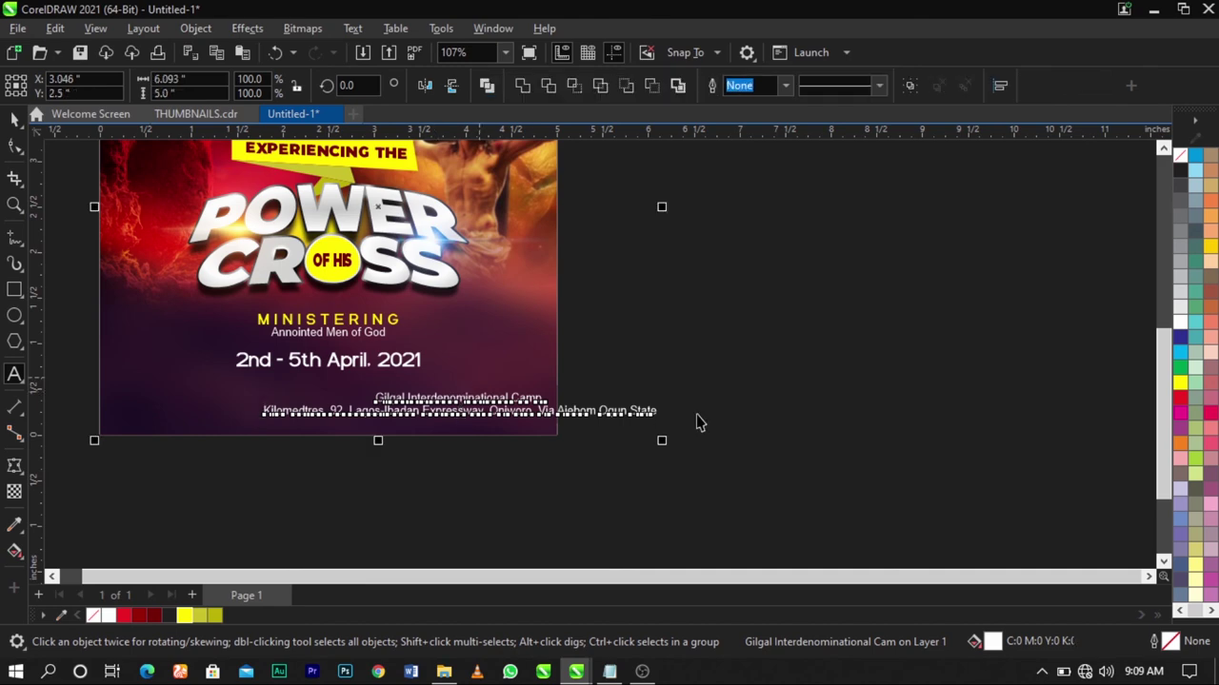
key(c)
Break the venue text onto a third line before the word "Via"
key(F2)
drag(672, 325, 101, 434)
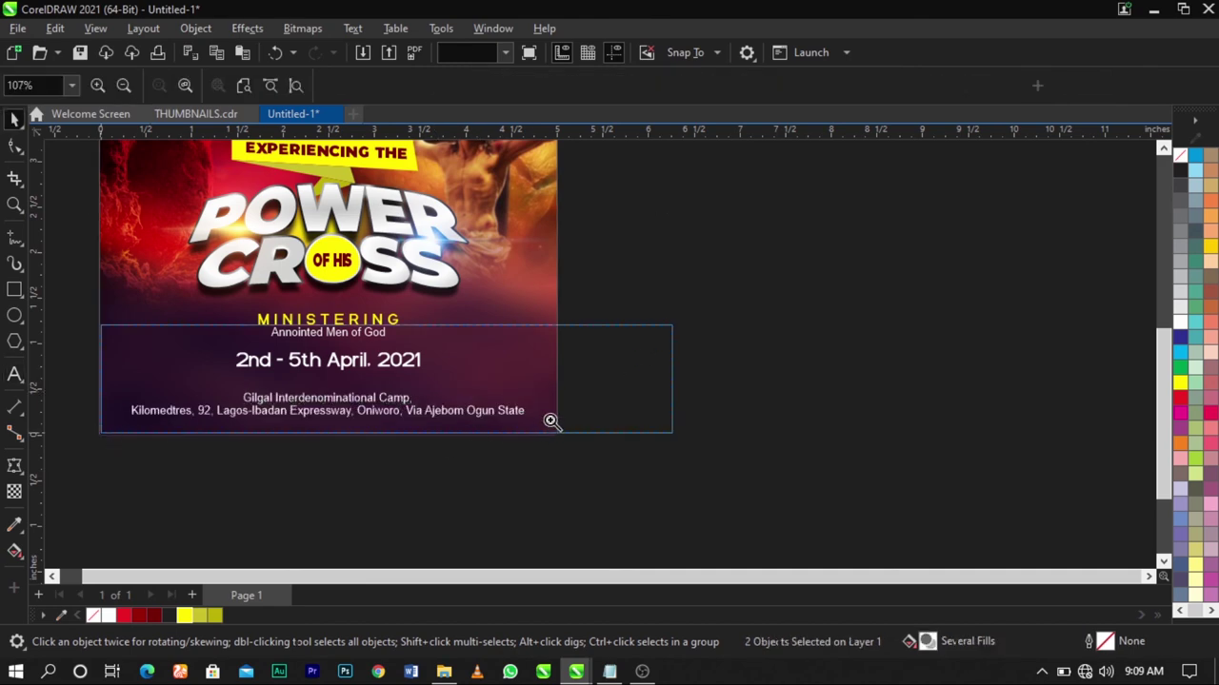
click(569, 425)
double_click(574, 422)
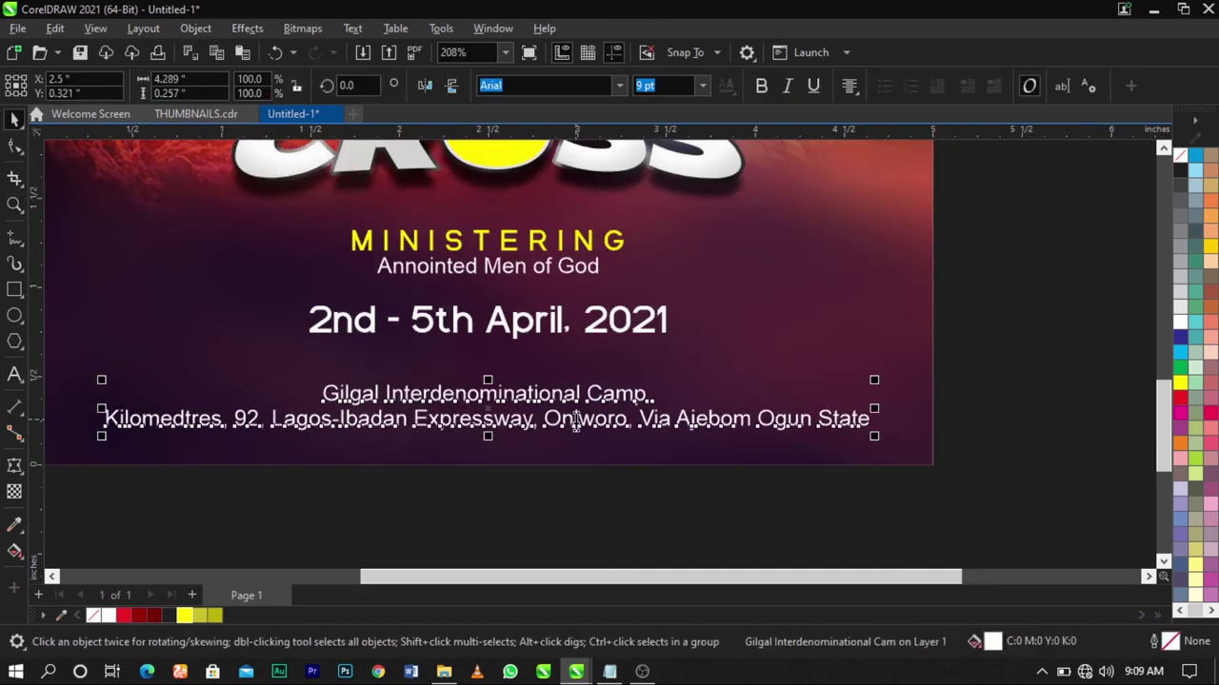
click(641, 420)
key(Return)
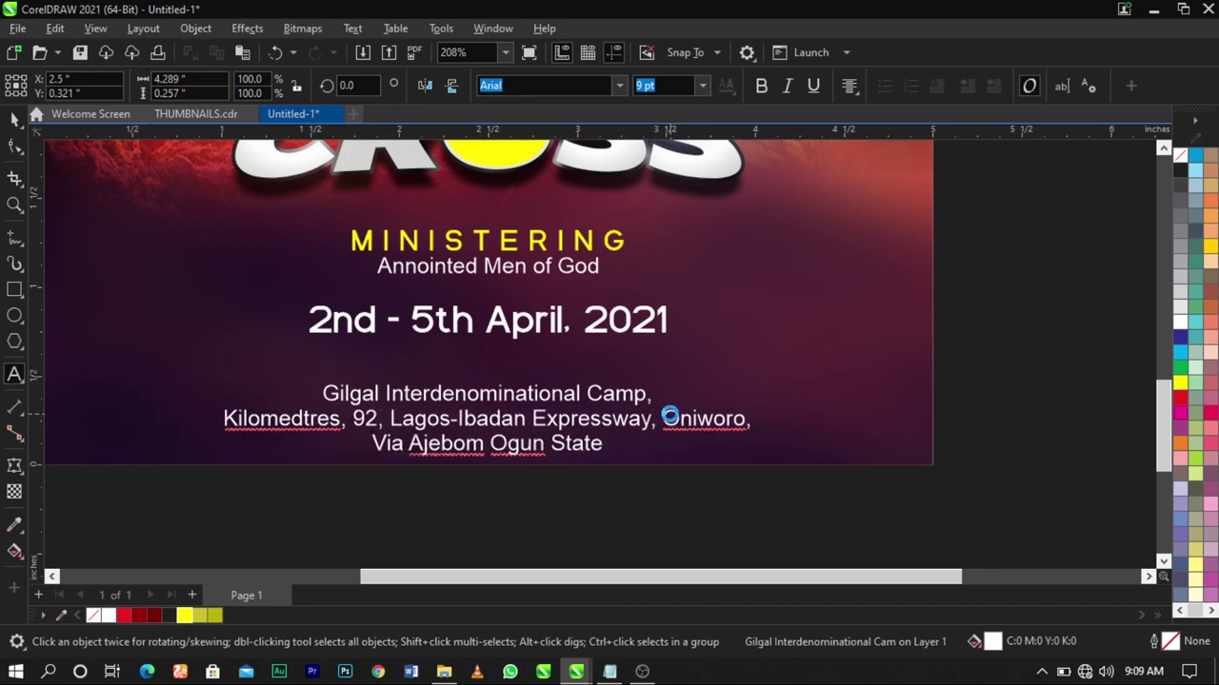
Shrink the venue text to about 2.82 inches wide (8.587 pt) and move it up close beneath the date line
key(ctrl+space)
drag(670, 418, 678, 393)
drag(759, 447, 745, 435)
drag(718, 392, 680, 385)
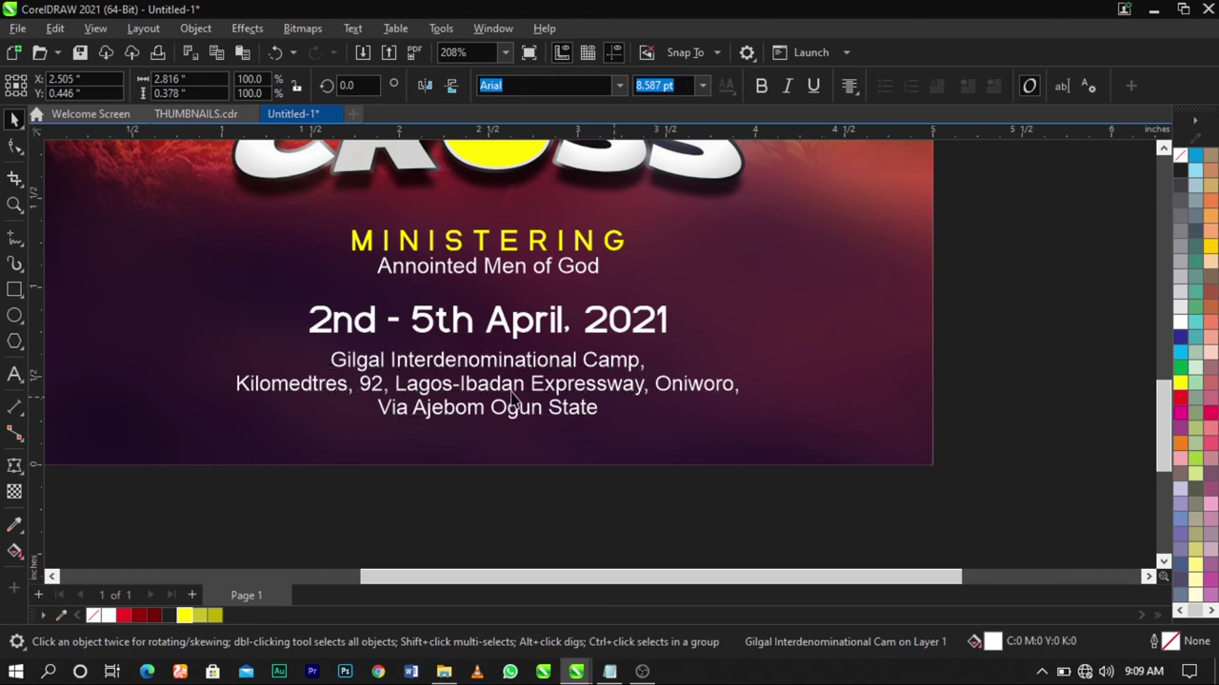
Nudge the date line up to about Y 0.83 inches, between the ministering lines and the venue text
click(465, 321)
scroll(465, 319, up, 2)
drag(465, 319, 467, 314)
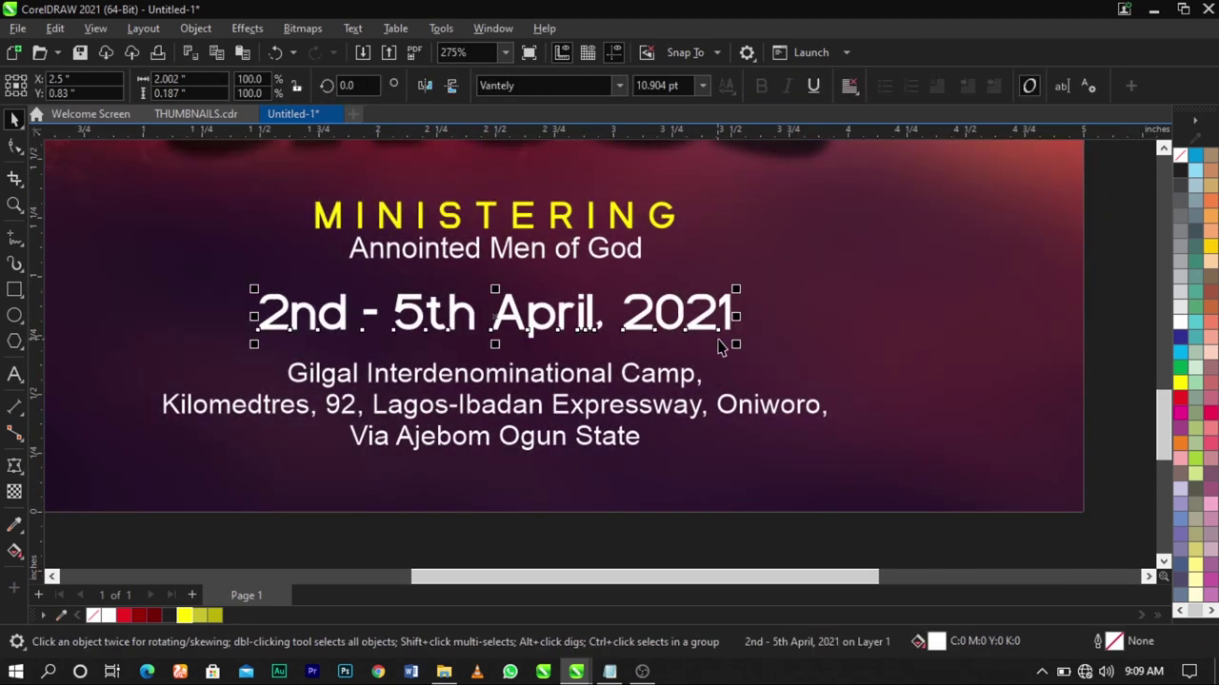
key(shift+F4)
click(1050, 392)
click(300, 373)
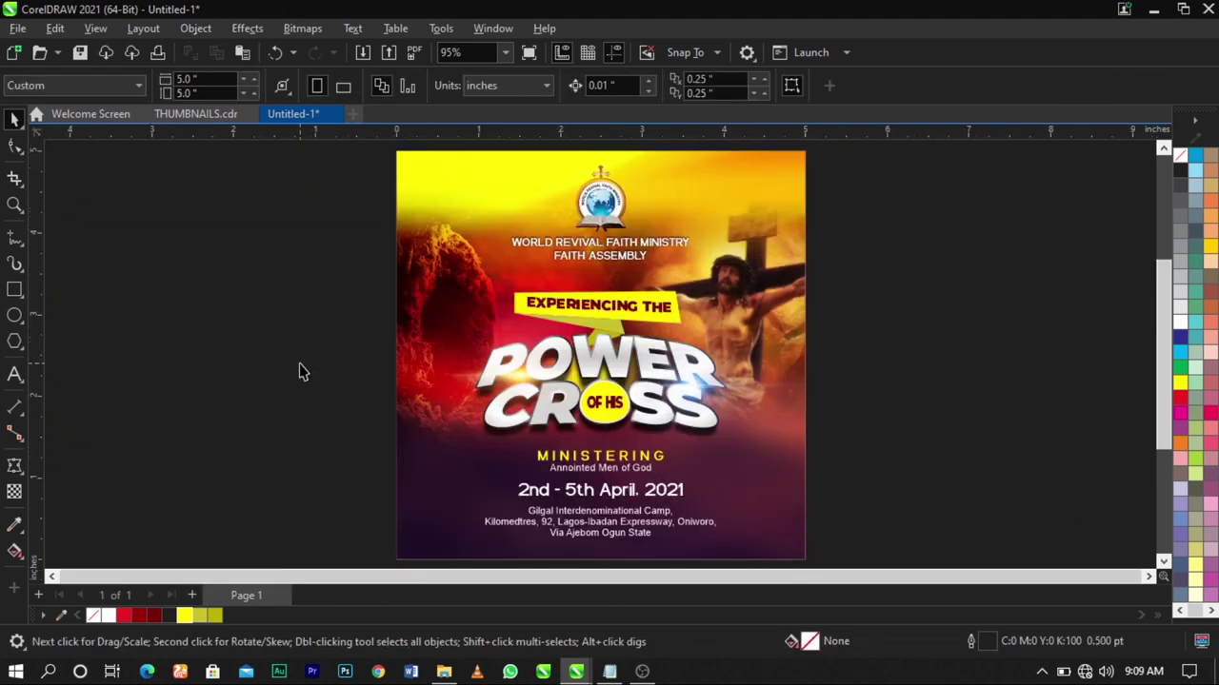
Start an import and open the FOR DESIGN folder inside Documents
right_click(300, 372)
click(350, 461)
click(430, 331)
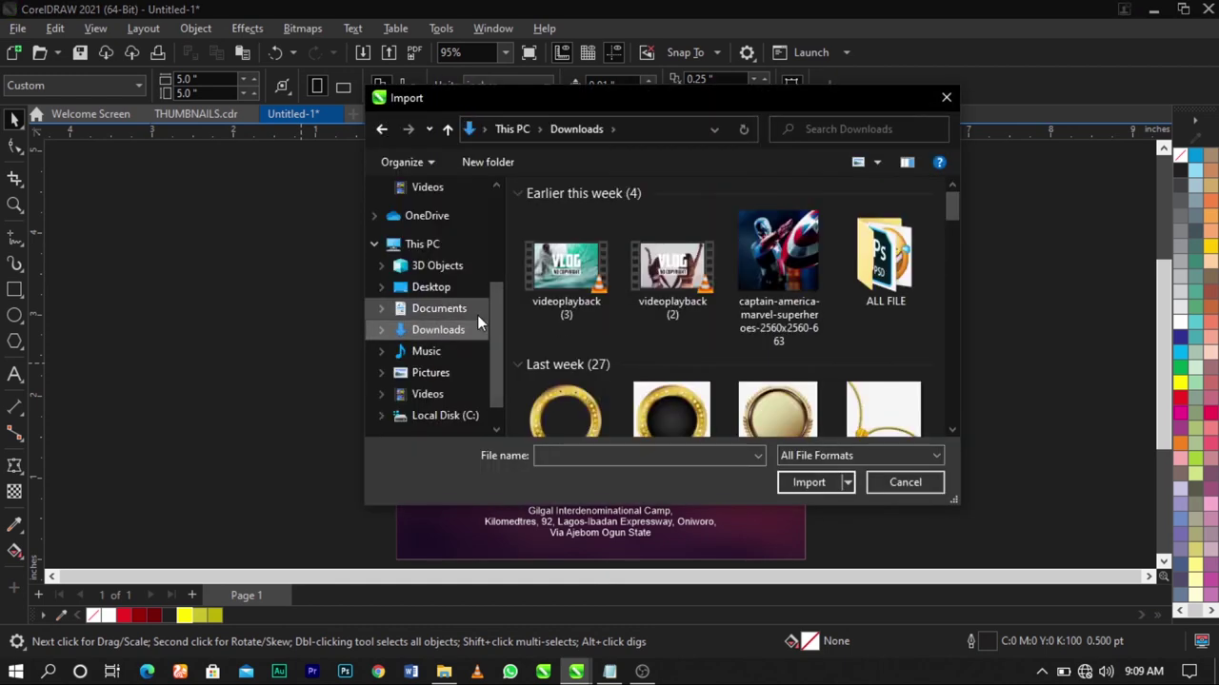
click(467, 308)
scroll(651, 350, up, 3)
scroll(651, 351, down, 3)
scroll(651, 350, up, 2)
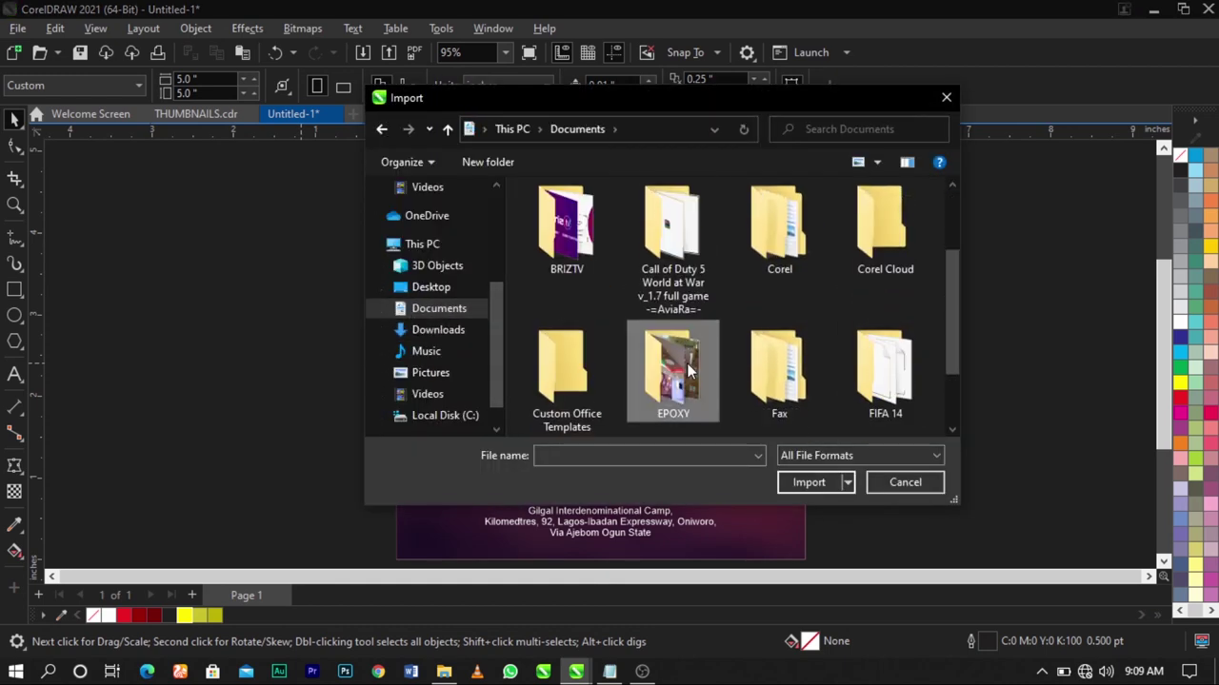
scroll(651, 350, down, 2)
double_click(667, 367)
double_click(587, 351)
Import the calendar-interface-symbol-tool and google-location-icon-16 images and place them beside the page
click(779, 381)
scroll(779, 381, down, 4)
scroll(869, 292, up, 2)
ctrl+click(885, 228)
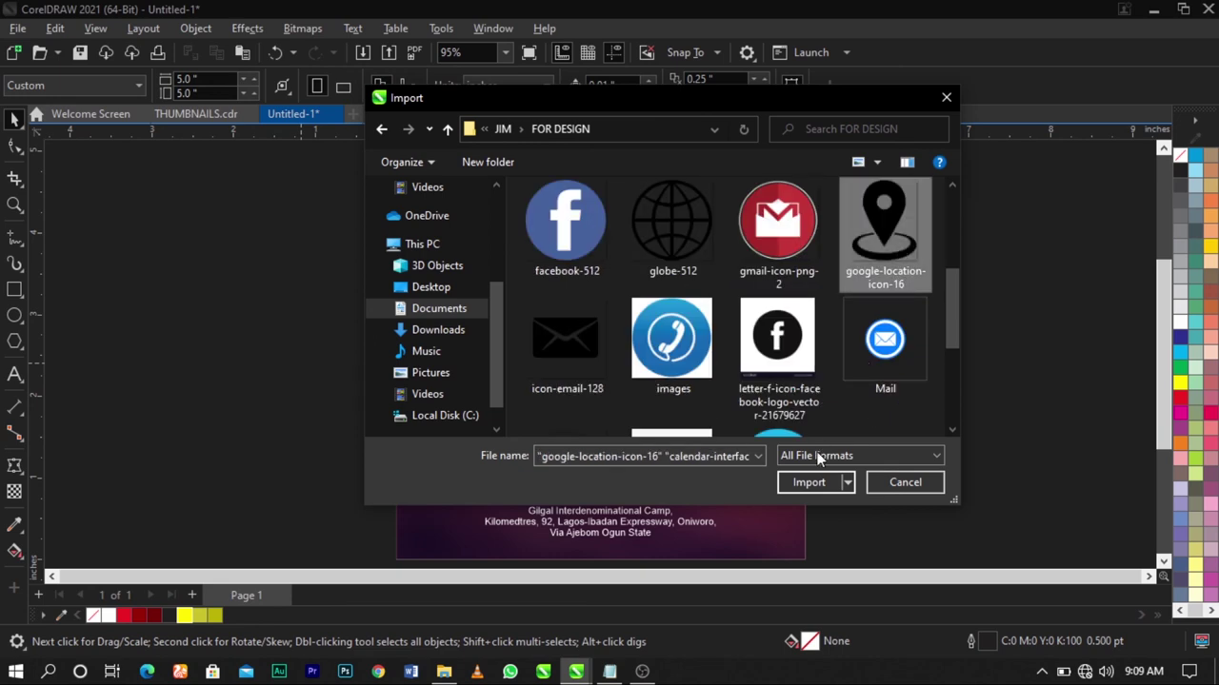
click(814, 482)
click(268, 299)
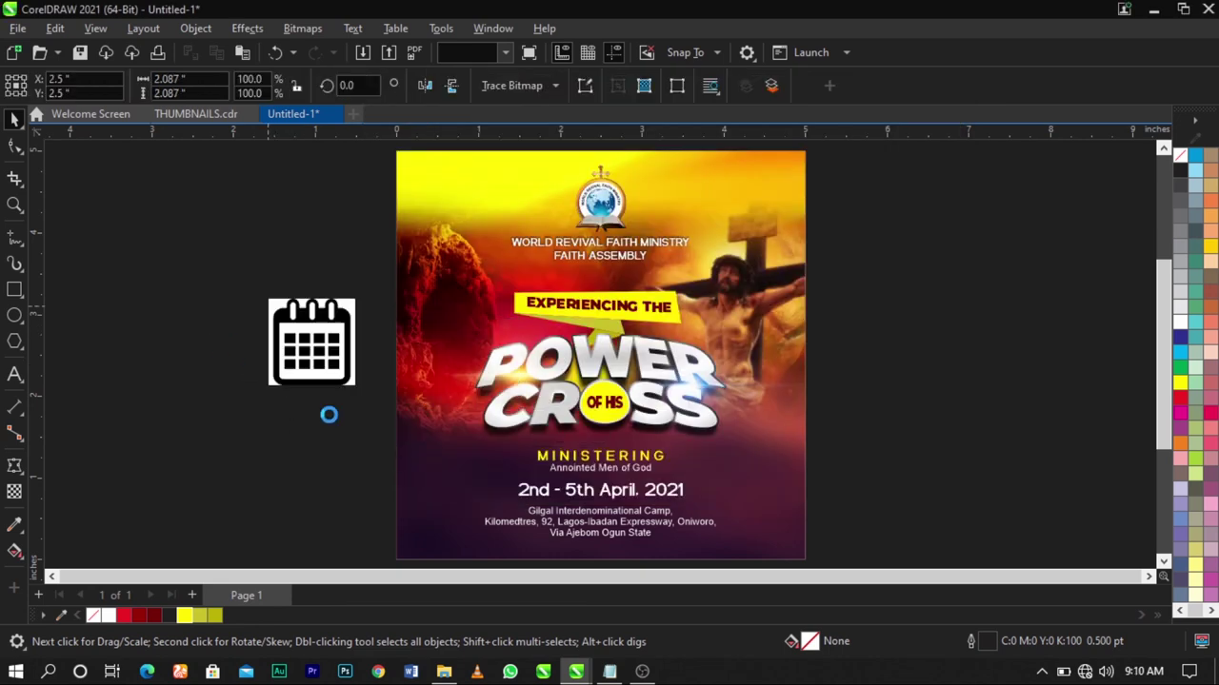
click(217, 337)
click(144, 276)
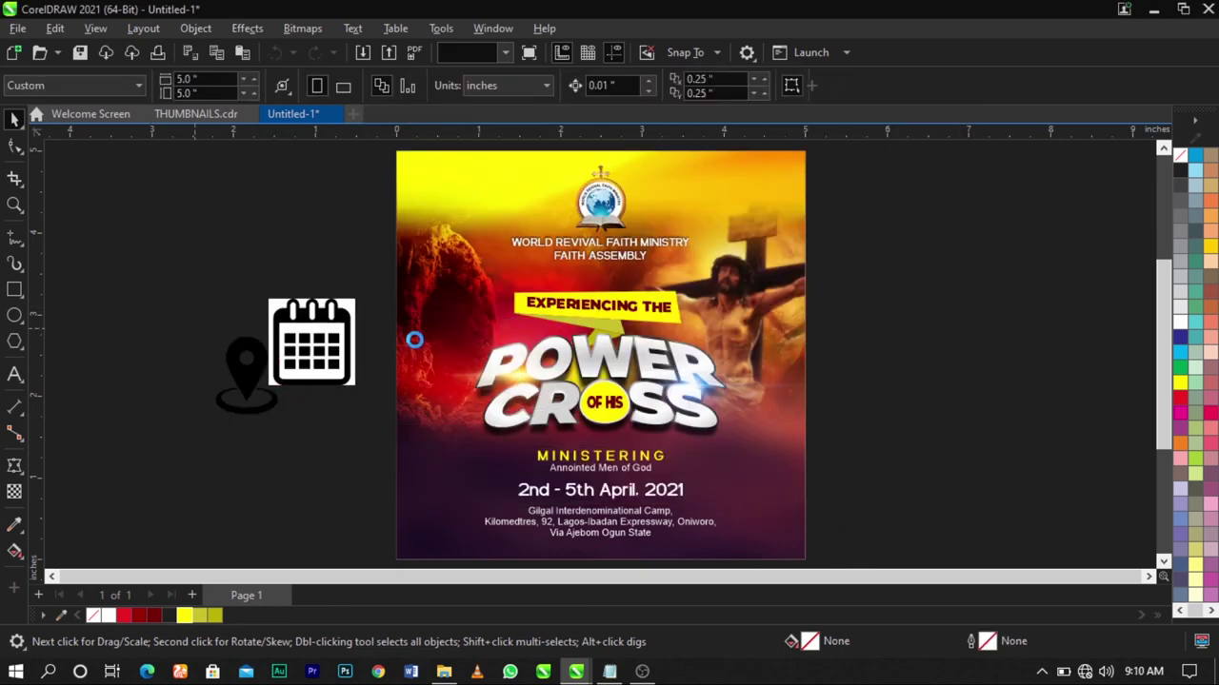
Scale the calendar and location icons down together to about 0.46 inches overall width
scroll(414, 340, up, 1)
click(222, 284)
shift+click(294, 268)
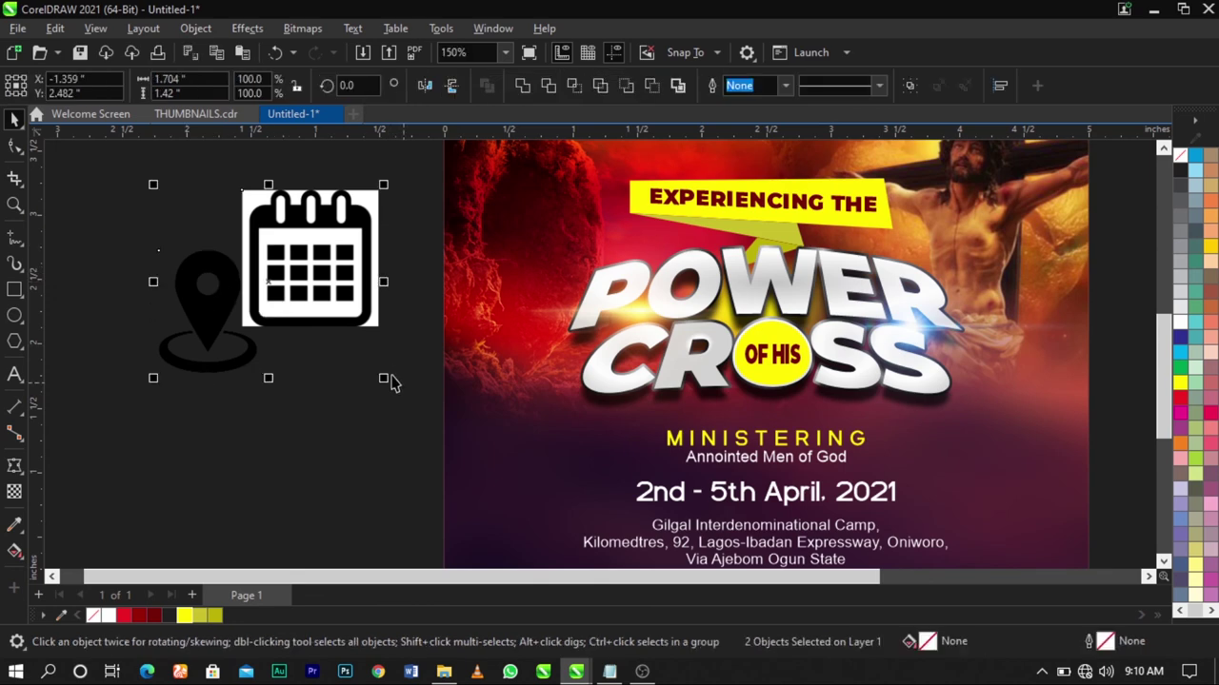
drag(384, 378, 221, 238)
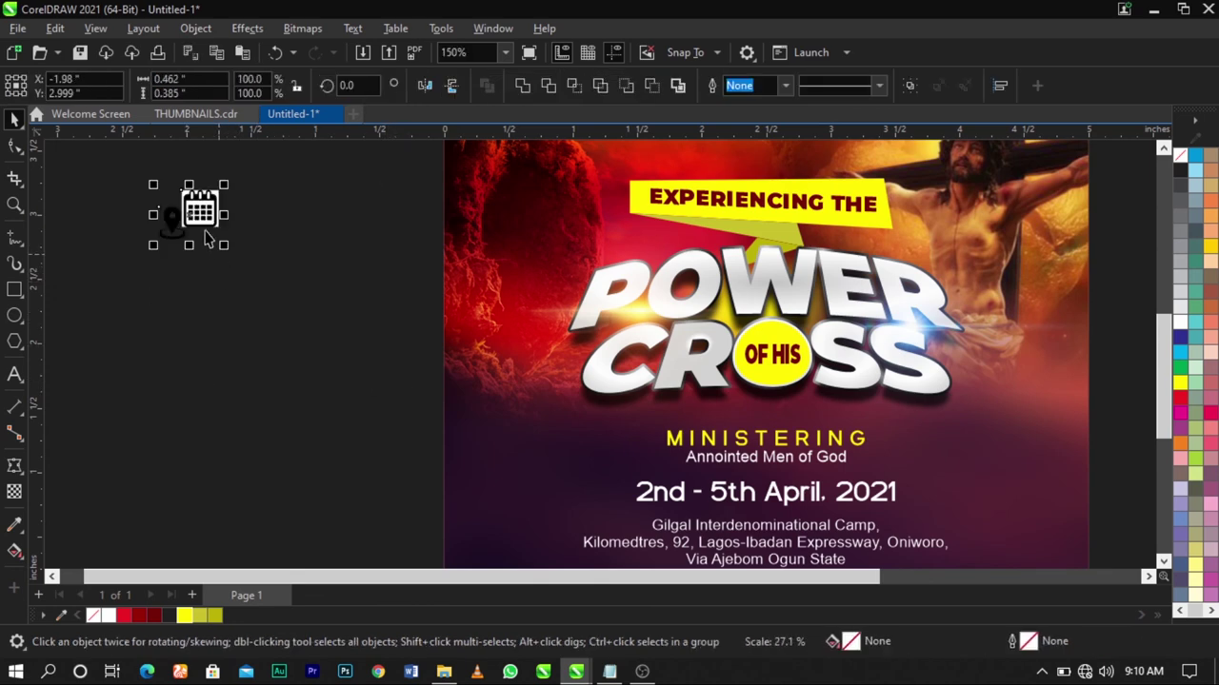
Move both icons onto the flyer's lower area and place the calendar icon separately beside the date line
click(280, 254)
drag(284, 151, 55, 304)
drag(241, 214, 583, 501)
key(z)
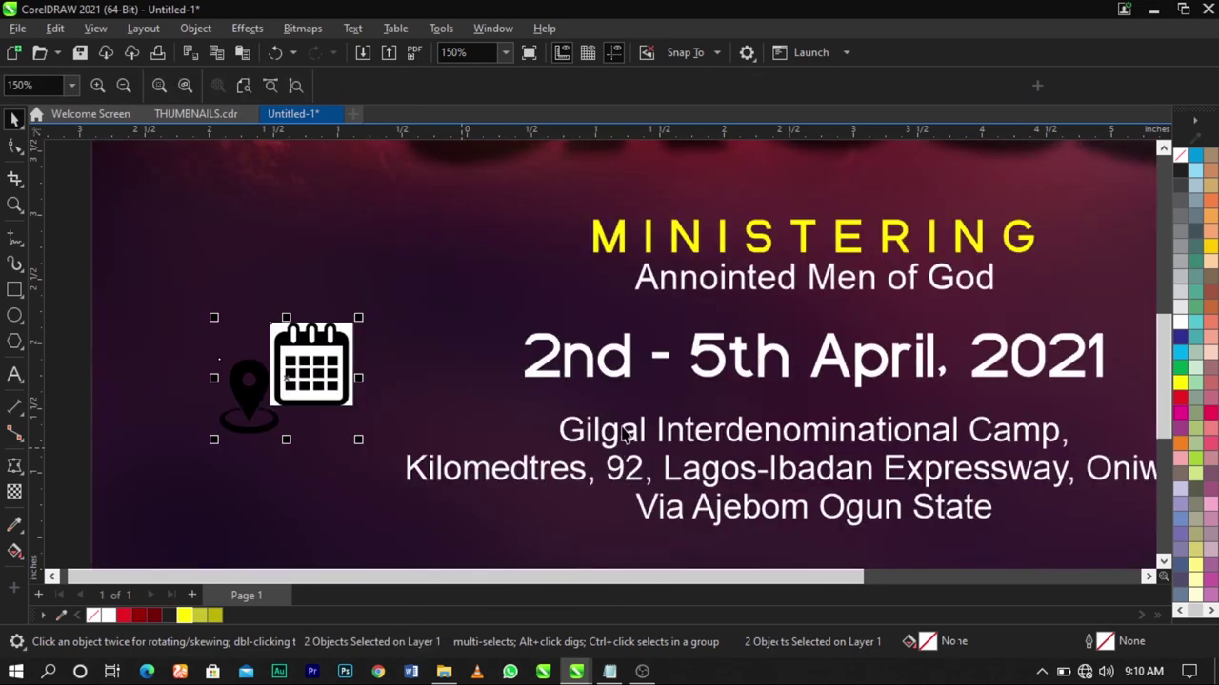
click(364, 437)
click(334, 384)
drag(360, 357, 468, 302)
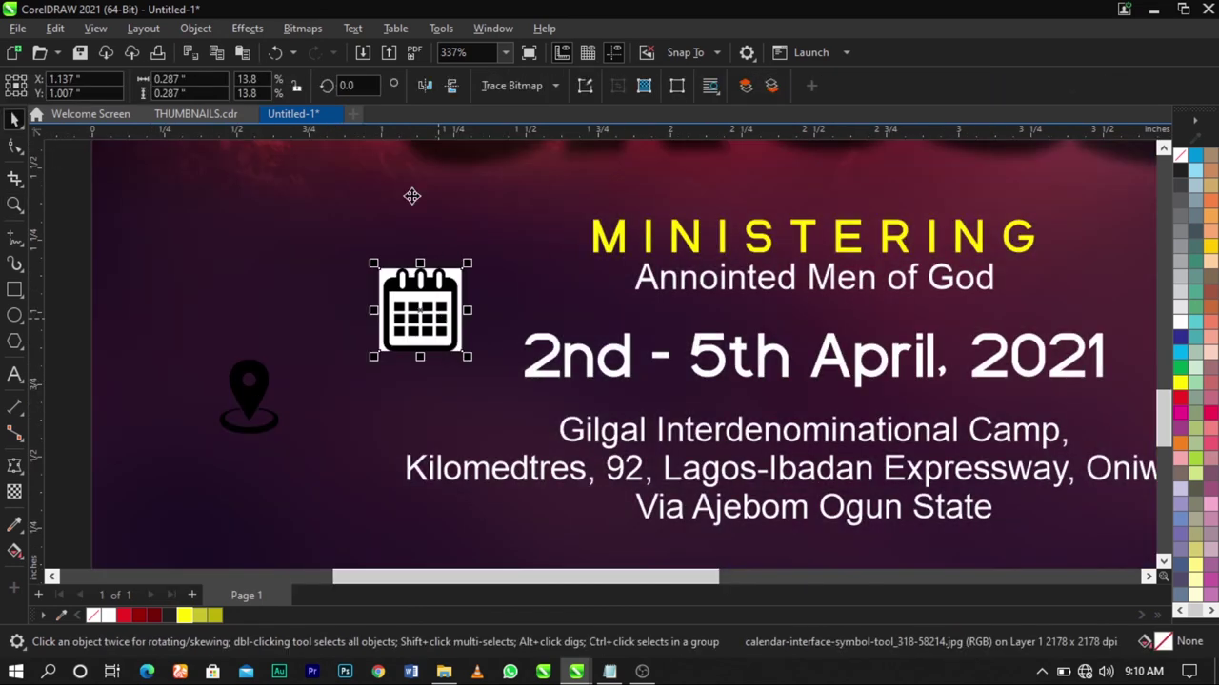
Convert the calendar icon to a 300 dpi RGB bitmap with transparent background and change its mode to 1-bit black and white
click(302, 28)
click(319, 48)
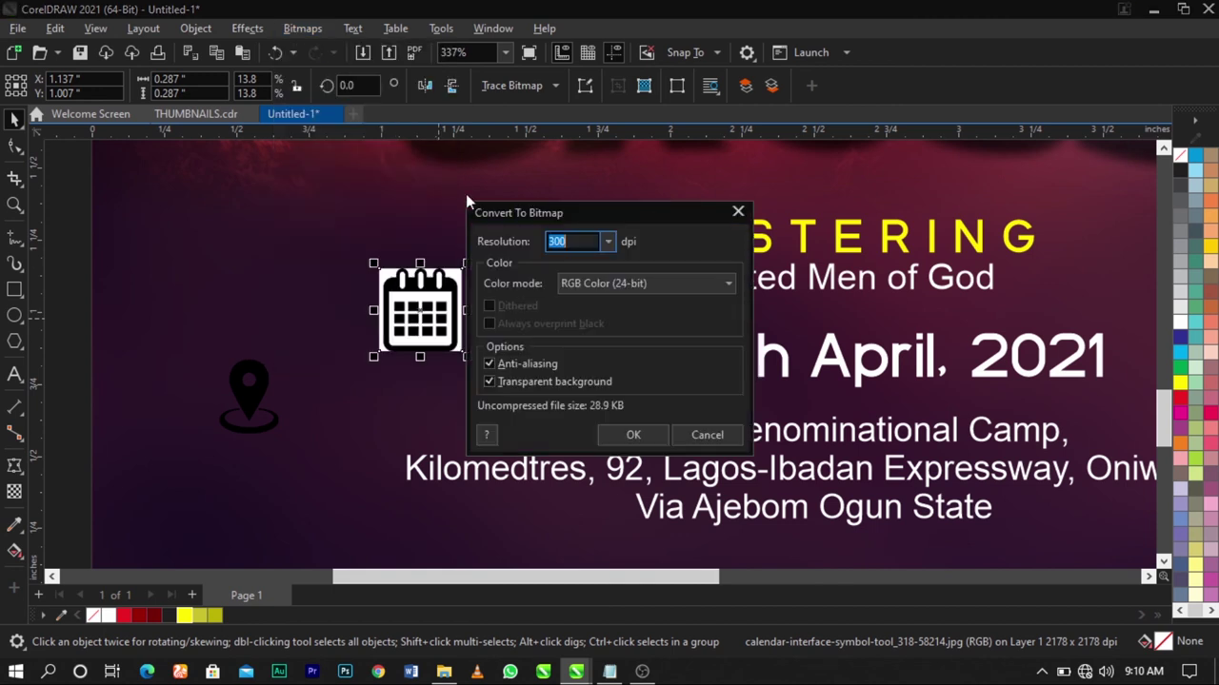
click(633, 438)
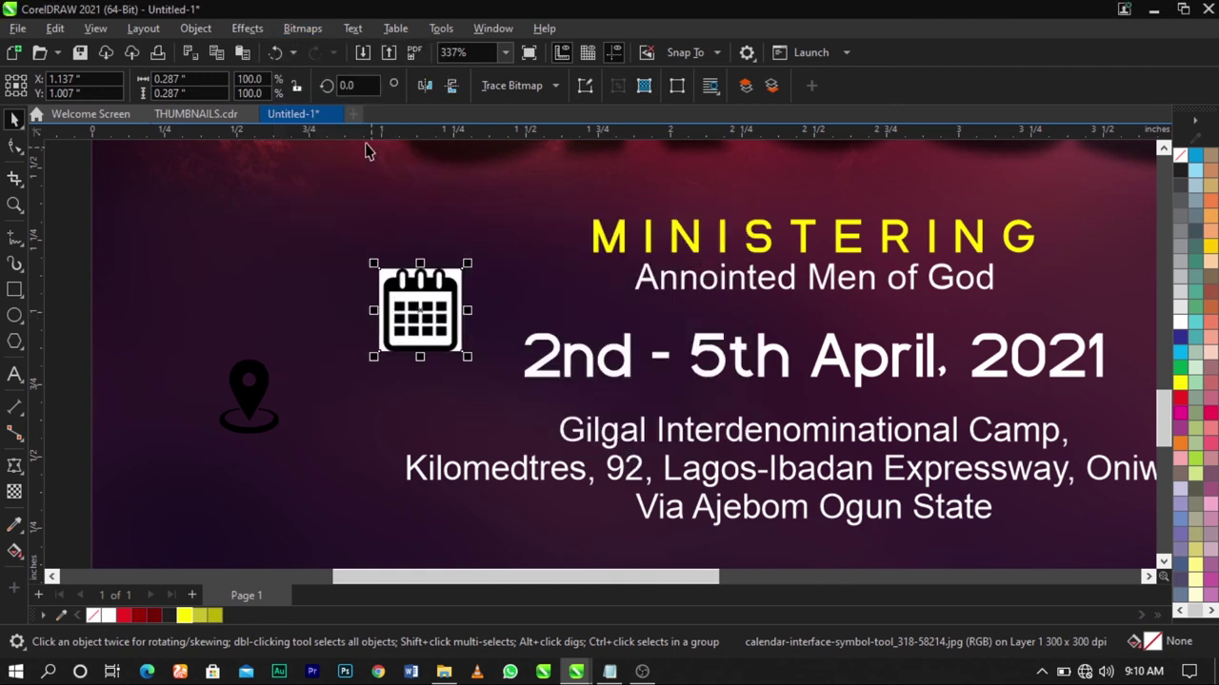
click(317, 32)
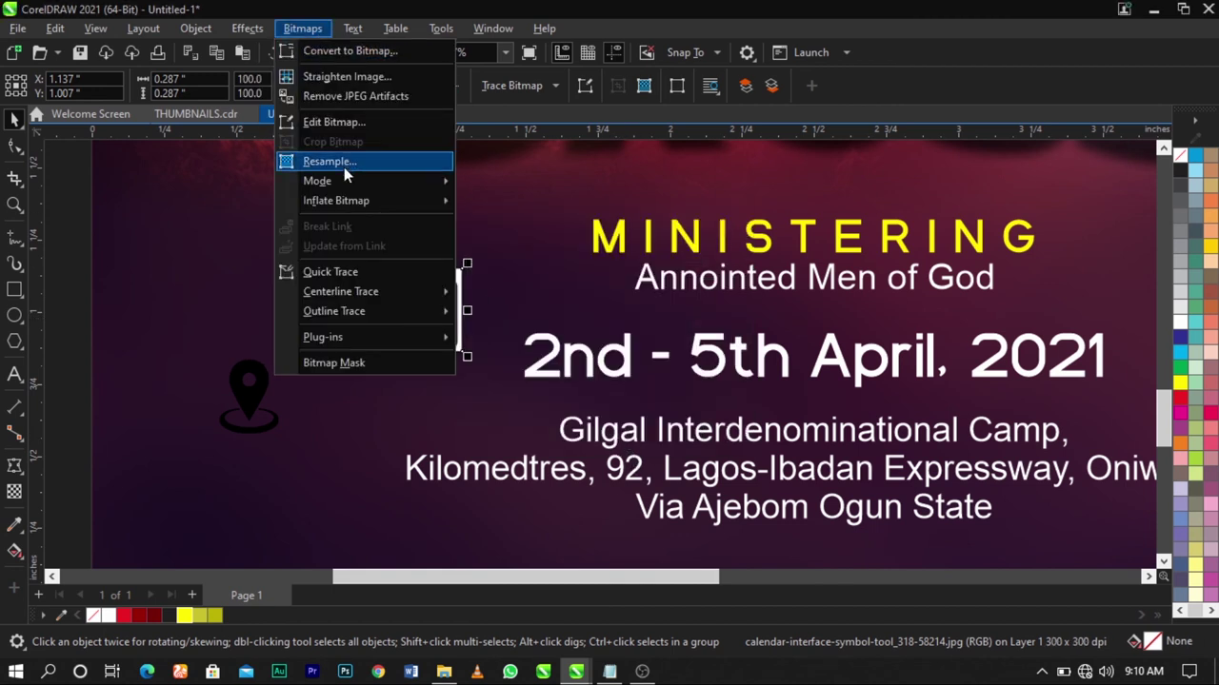
mouse_move(350, 183)
click(515, 189)
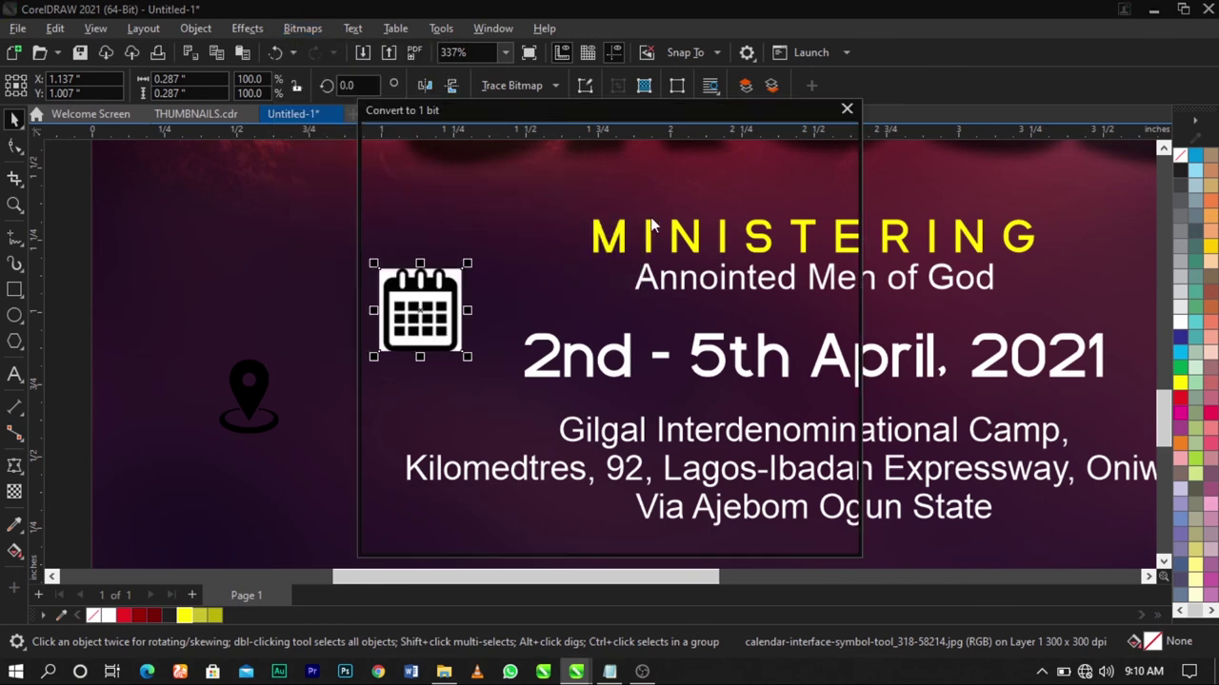
click(740, 538)
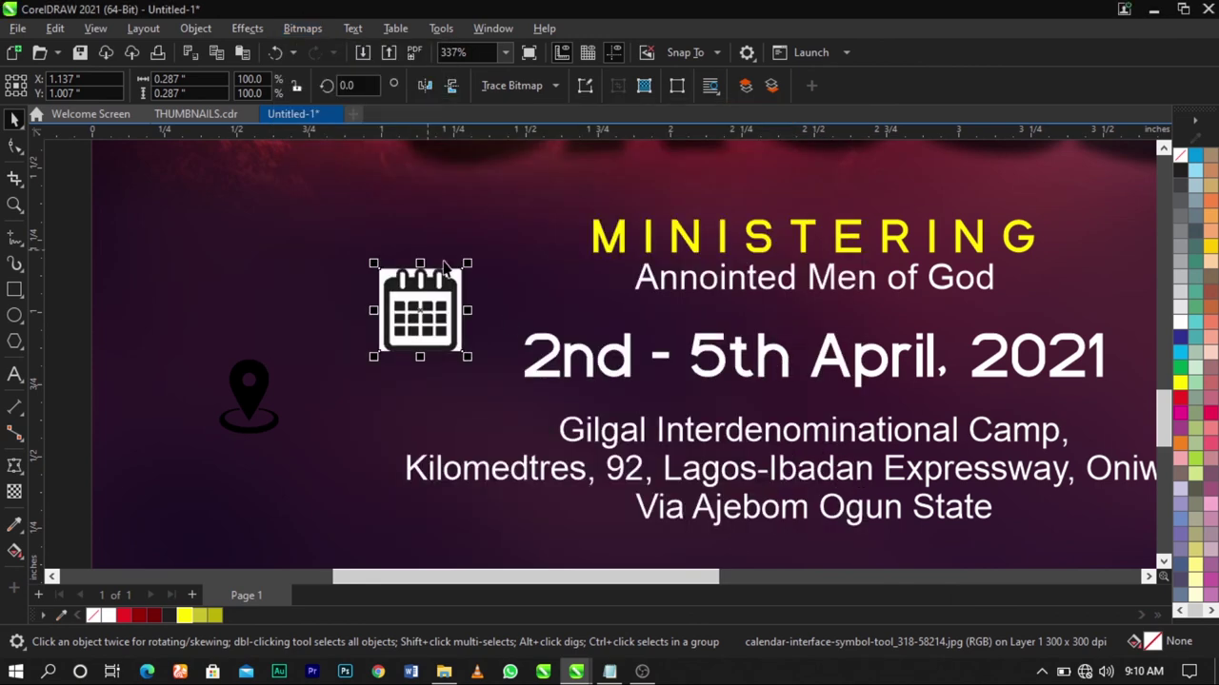
Outline-trace the calendar icon as line art, with the background colour to remove set to Specify
click(525, 96)
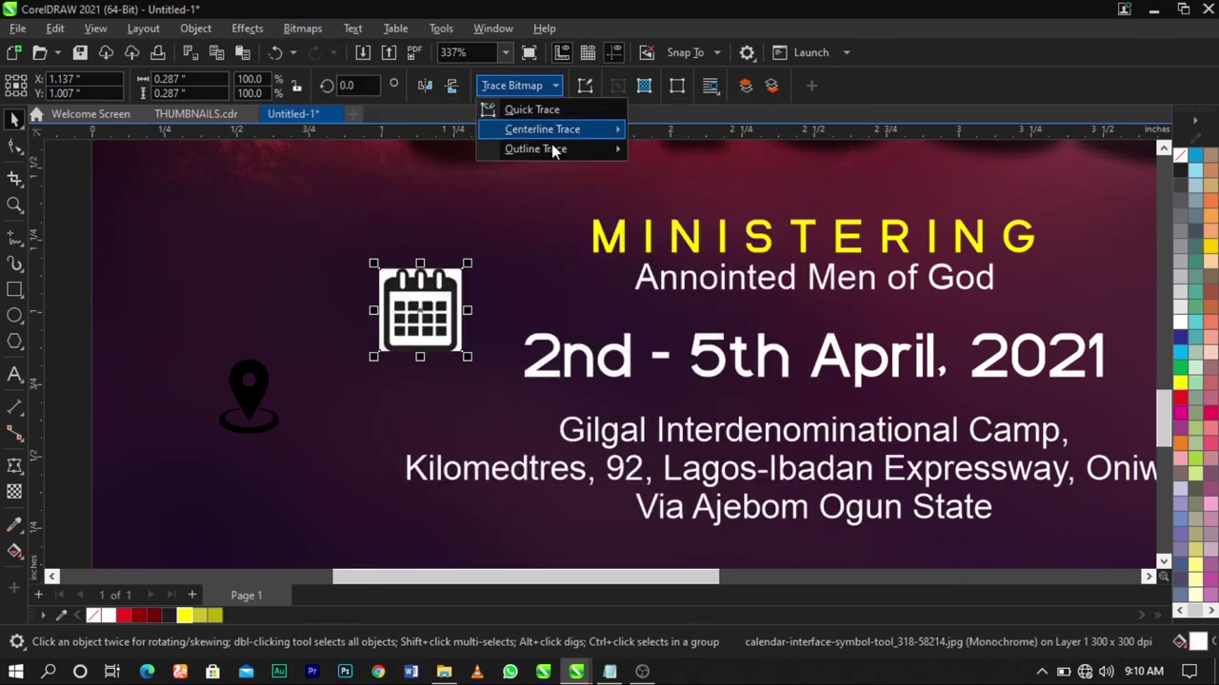
mouse_move(556, 152)
click(671, 171)
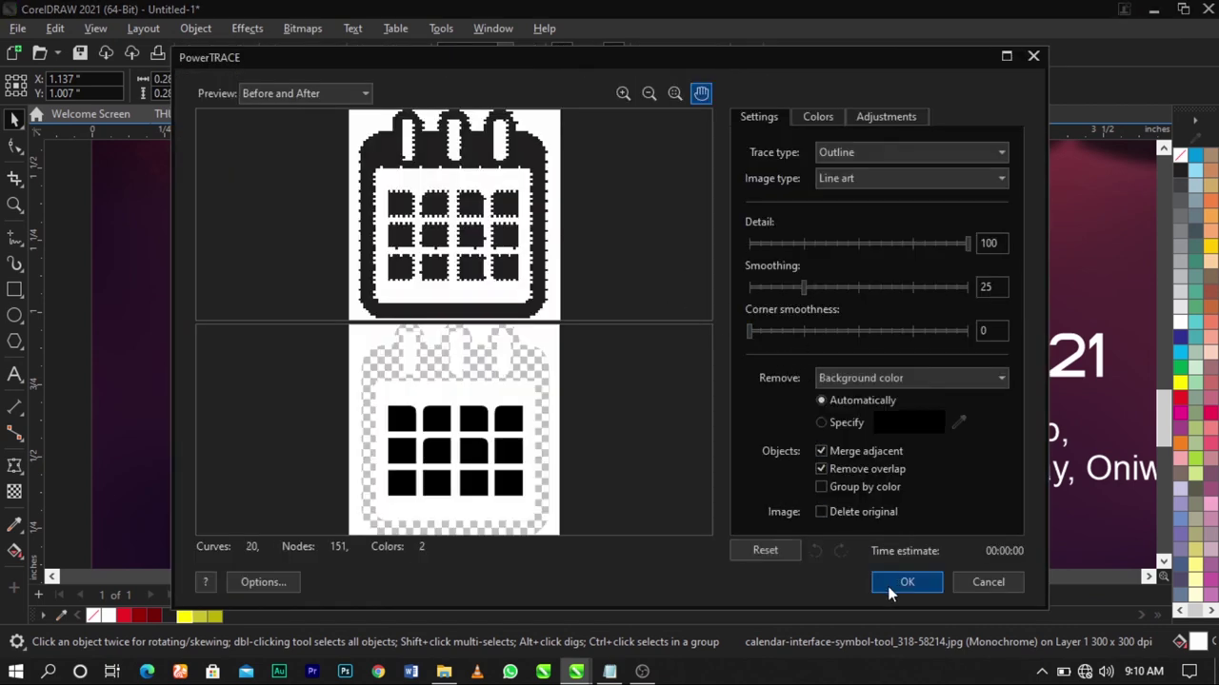
click(822, 423)
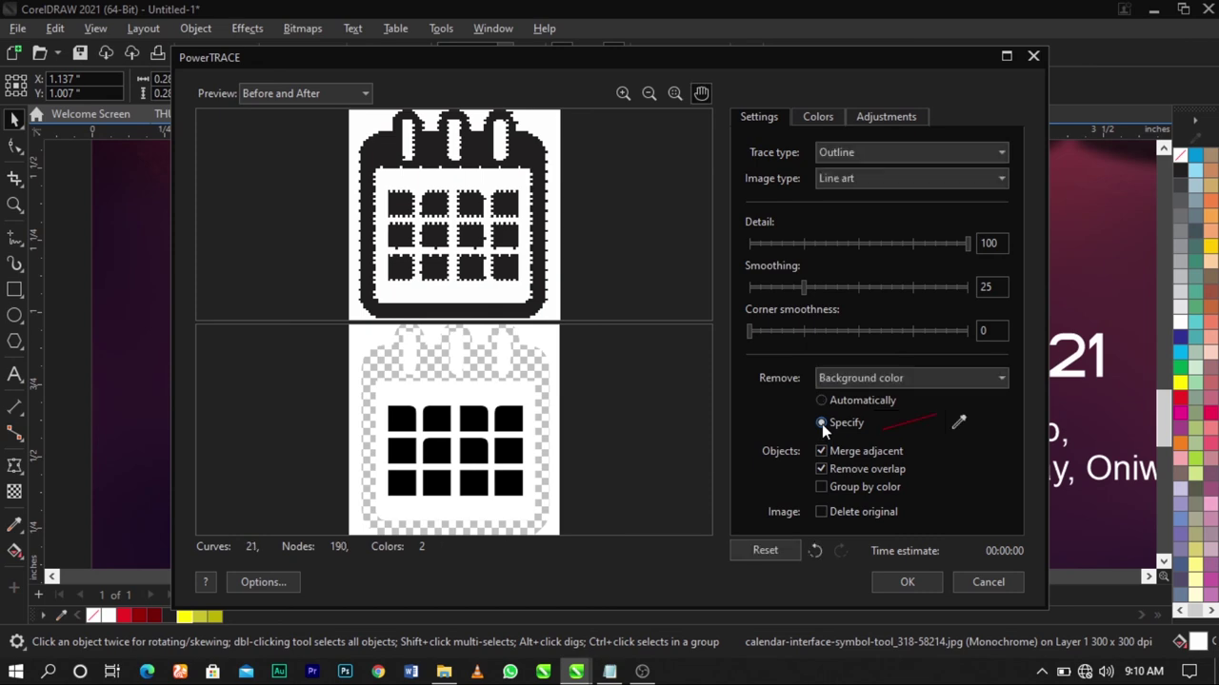
click(916, 588)
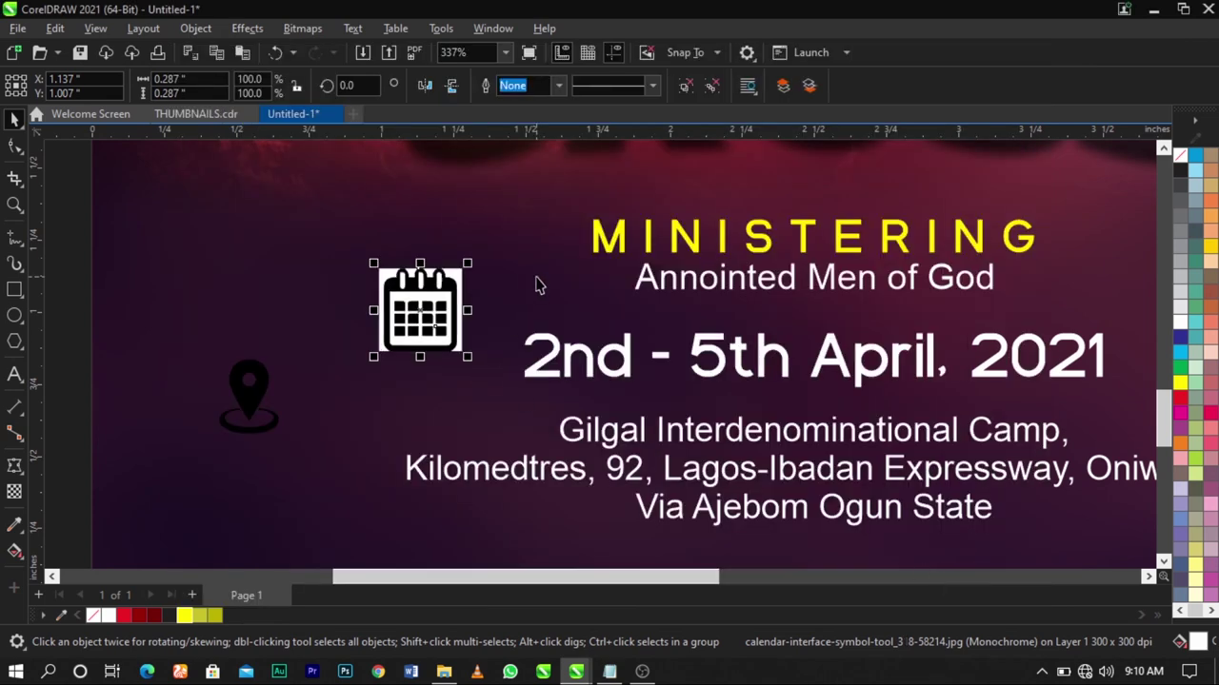
Move the traced calendar aside, delete the original bitmap and ungroup the trace
mouse_move(386, 301)
mouse_down()
mouse_move(464, 300)
mouse_move(381, 307)
mouse_up()
click(410, 314)
key(Delete)
click(684, 88)
click(509, 223)
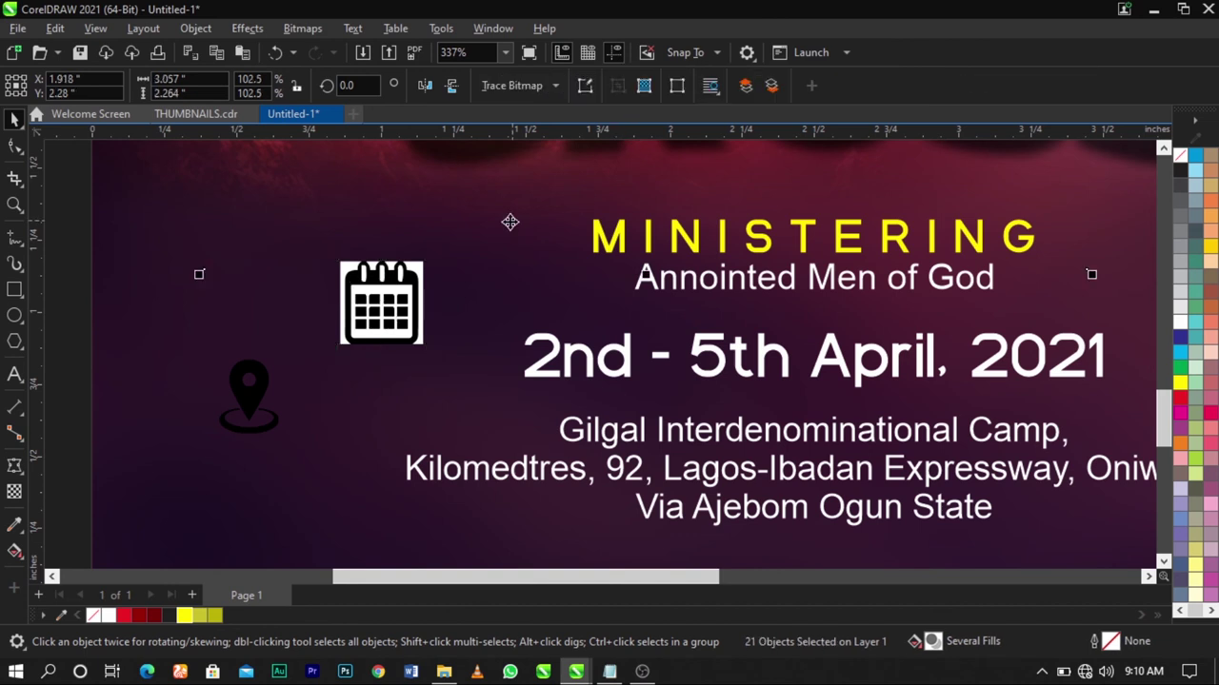
Delete the white background, ring fills and page area of the traced calendar, keeping only its black shapes
click(417, 265)
key(Delete)
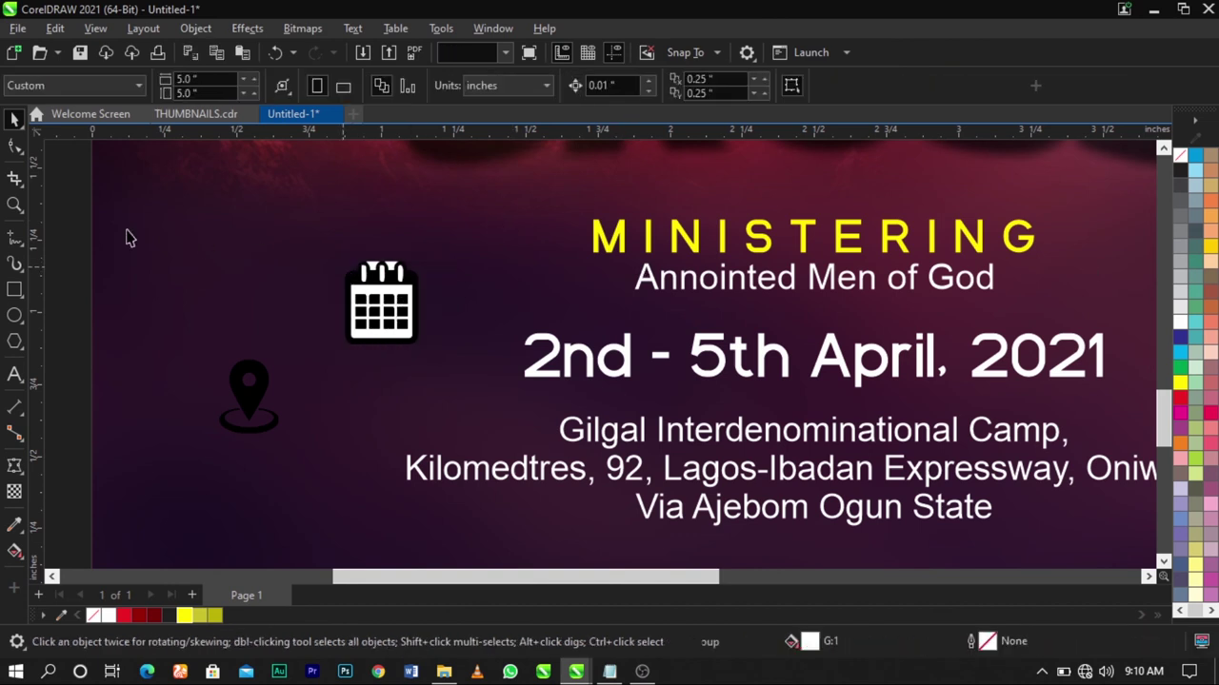
drag(66, 185, 448, 292)
click(402, 297)
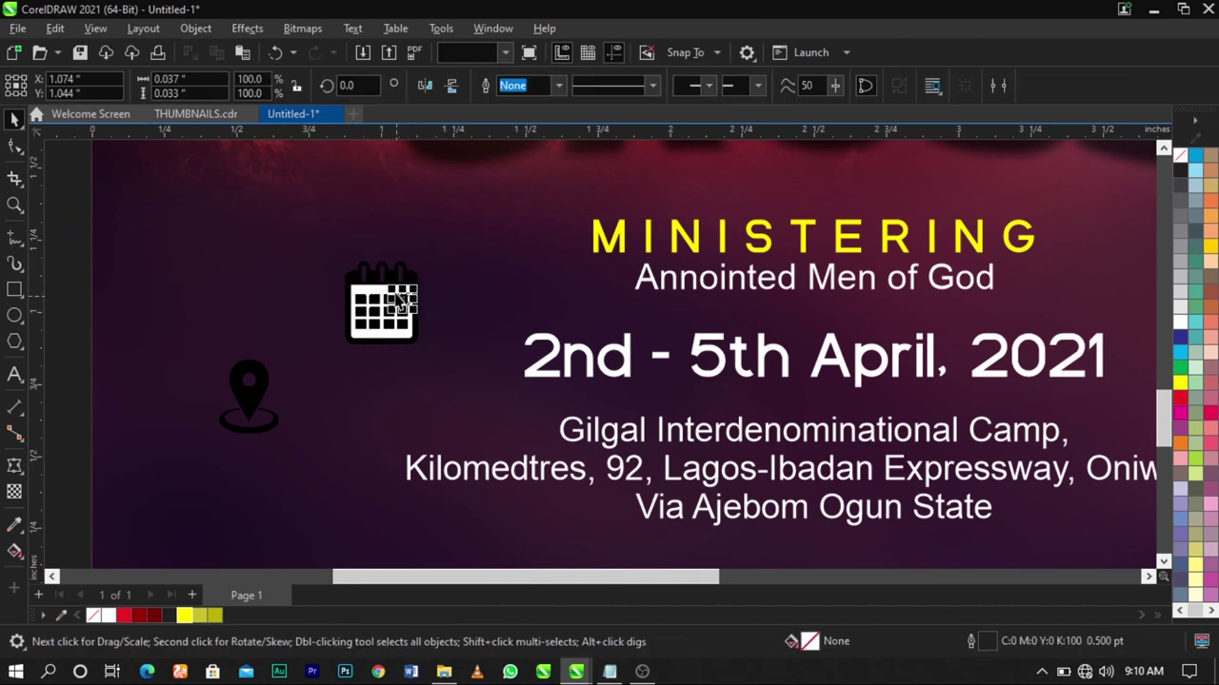
key(Escape)
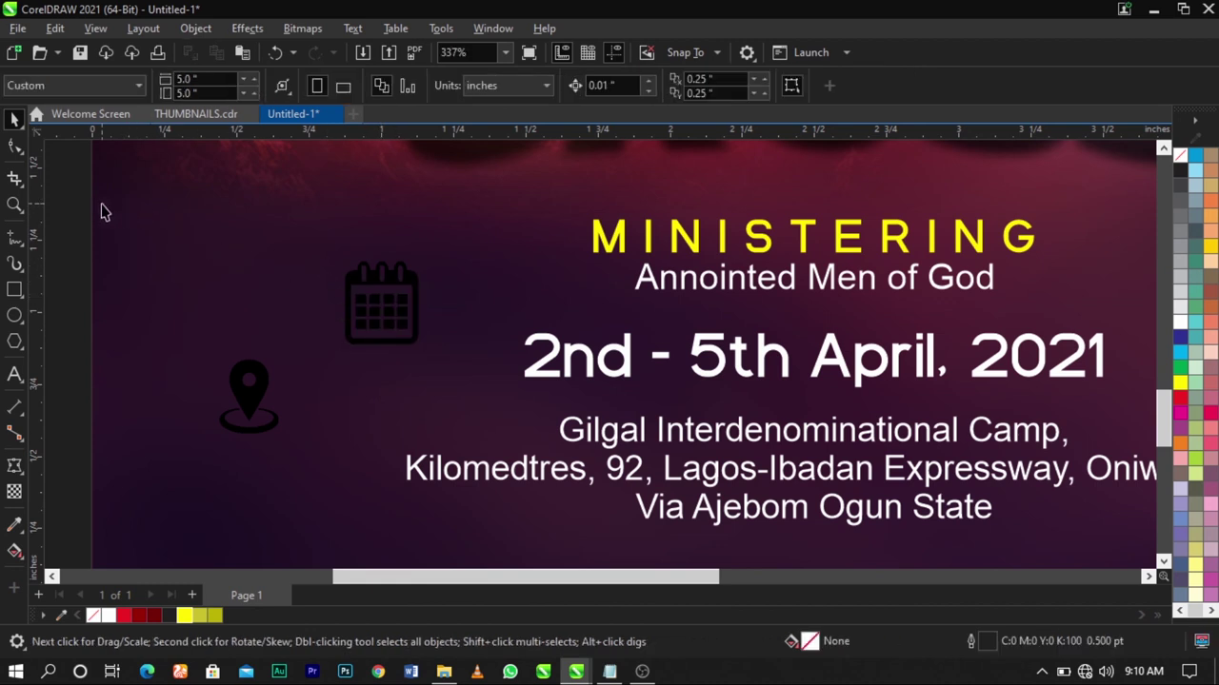
Group the black calendar shapes, fill them white, and place the icon, scaled down, just before the date text
drag(69, 193, 501, 406)
key(ctrl+g)
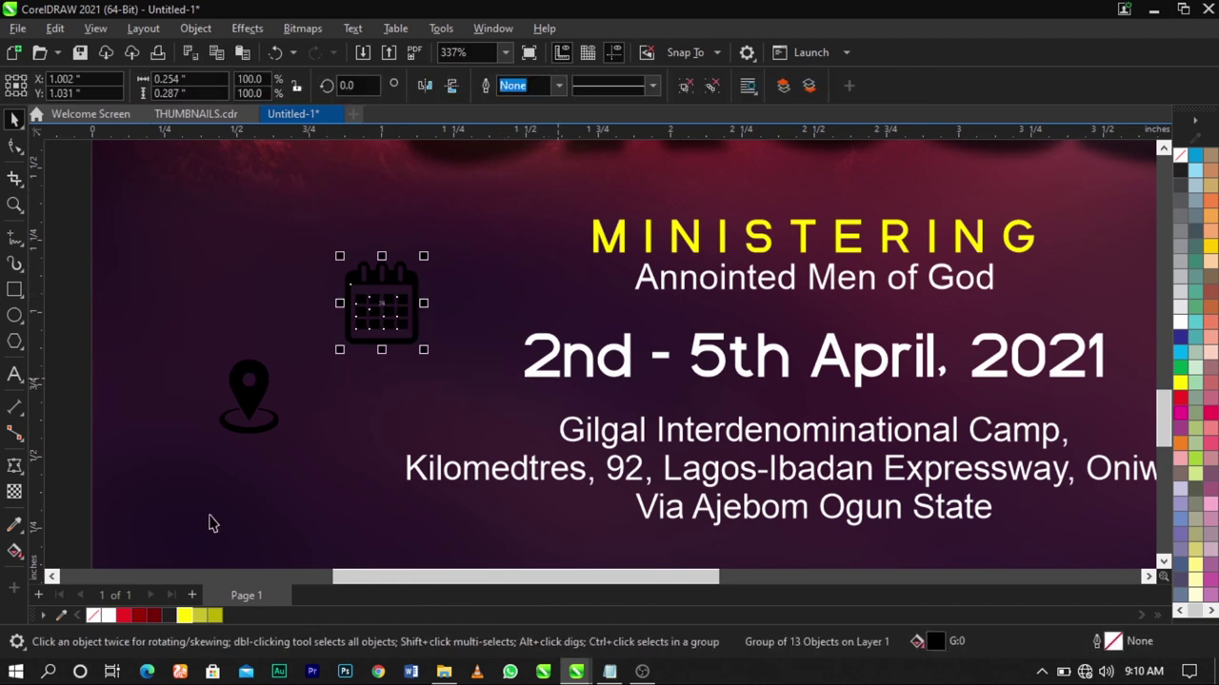
click(1179, 323)
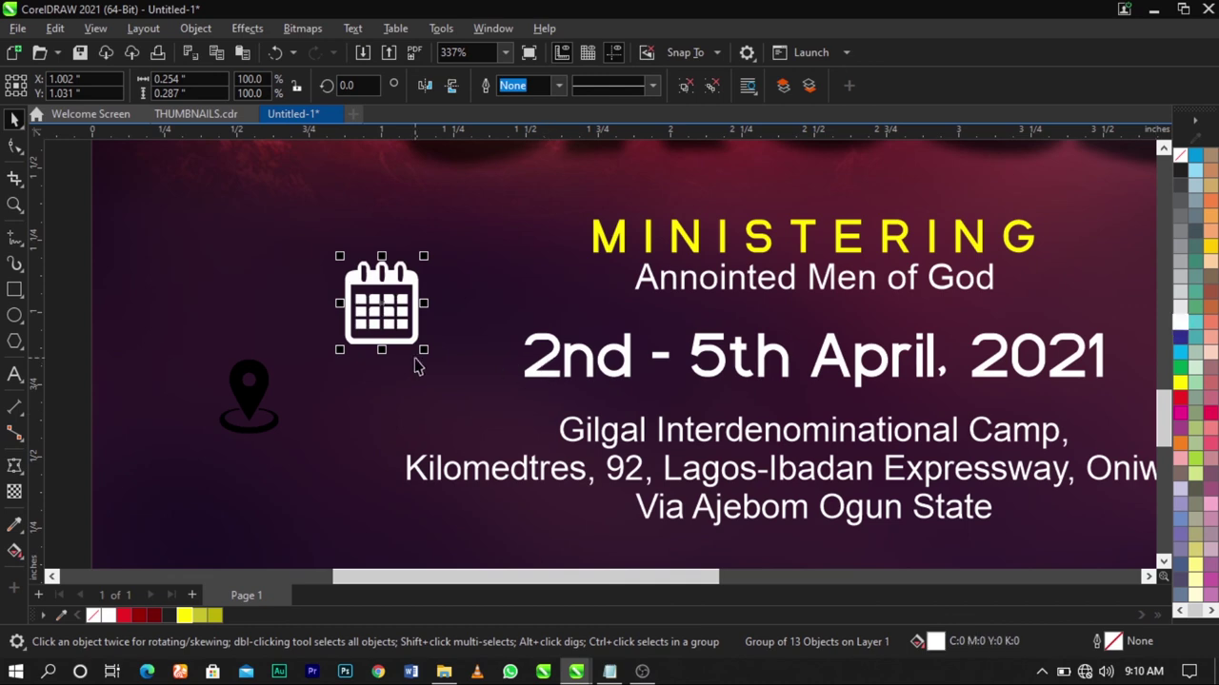
drag(426, 360, 470, 385)
Convert the location icon bitmap to 1-bit black and white with the Line Art method
click(251, 414)
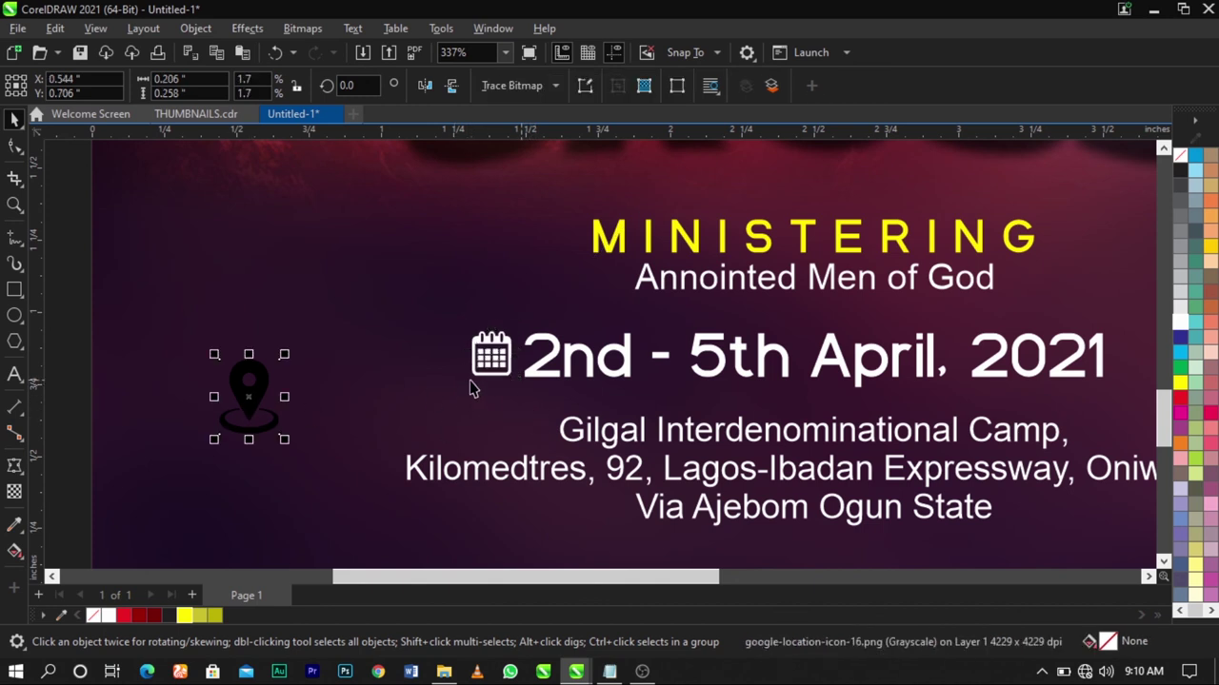
click(303, 28)
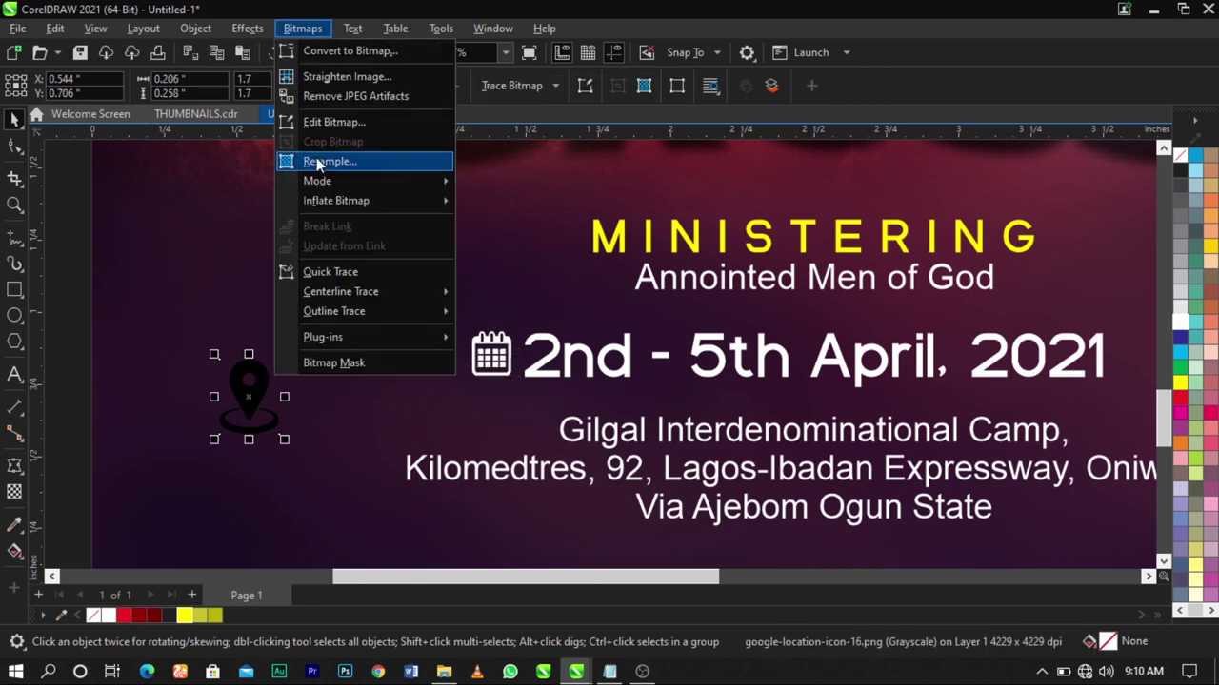
mouse_move(326, 182)
click(547, 204)
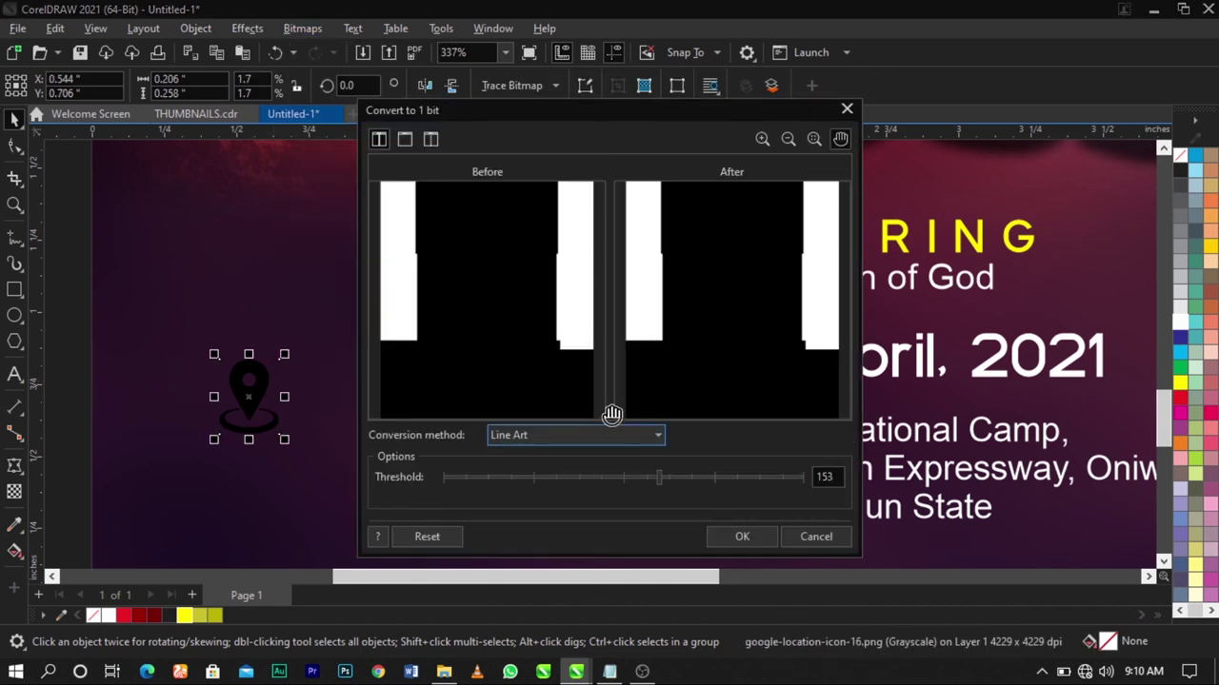
click(747, 537)
Outline-trace the location icon as line art, removing the background colour automatically
click(515, 85)
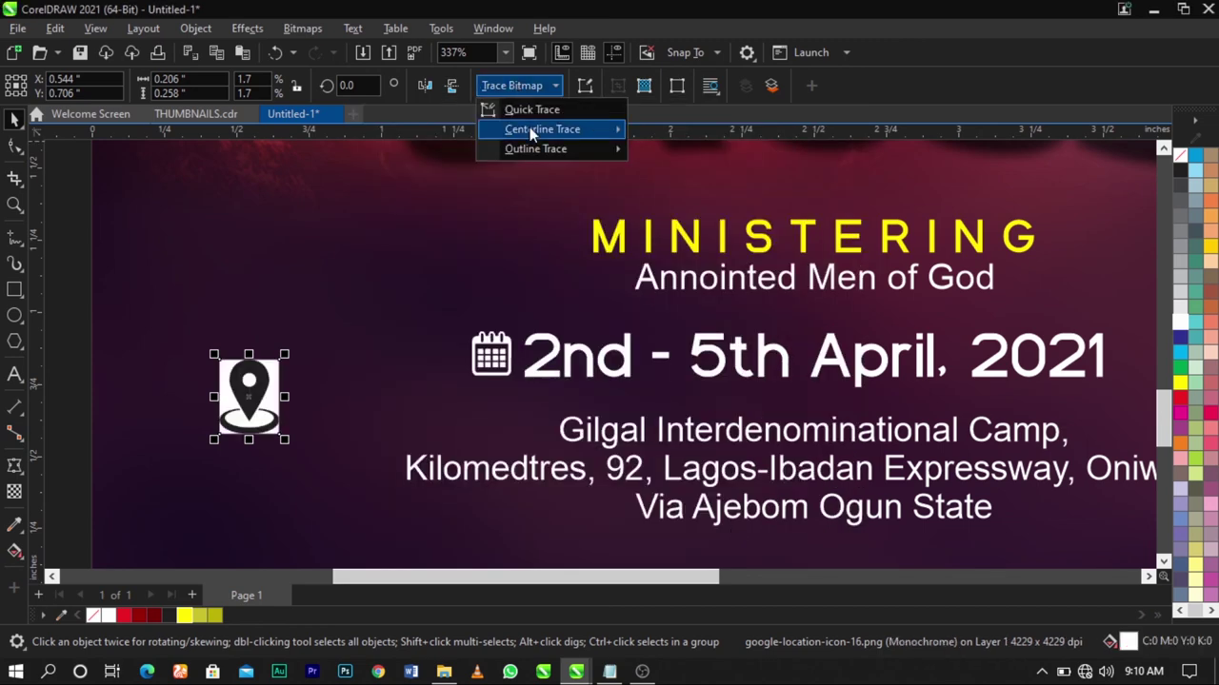
mouse_move(539, 150)
click(669, 151)
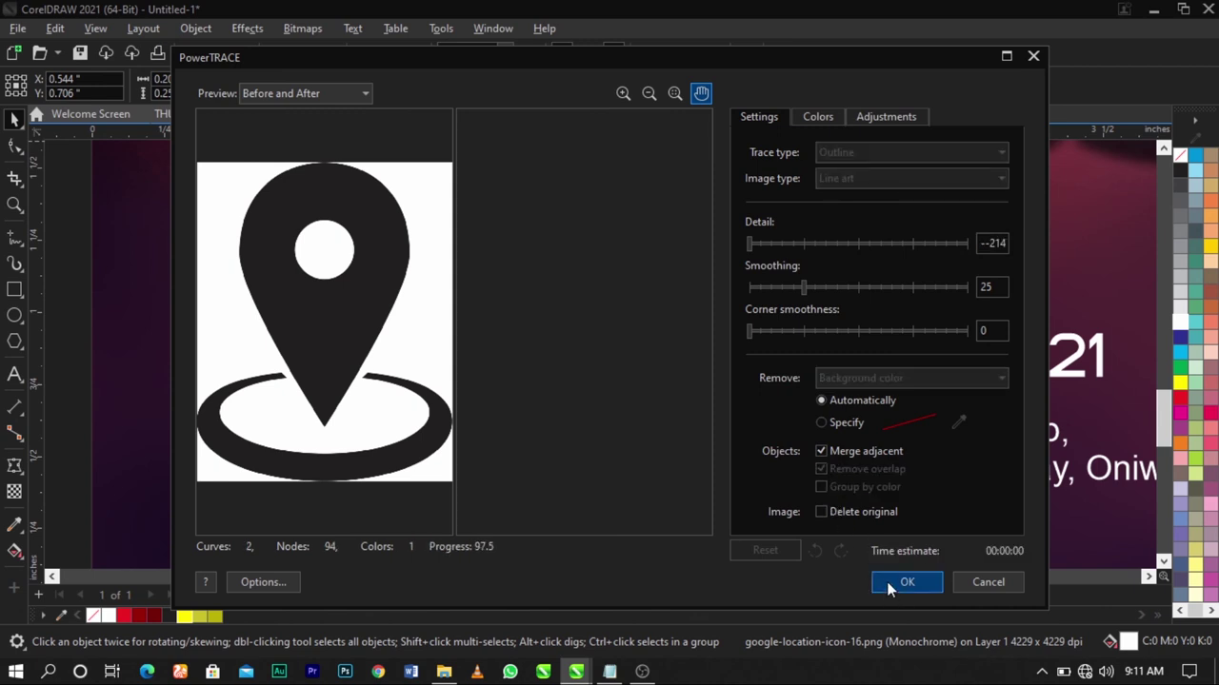
click(929, 585)
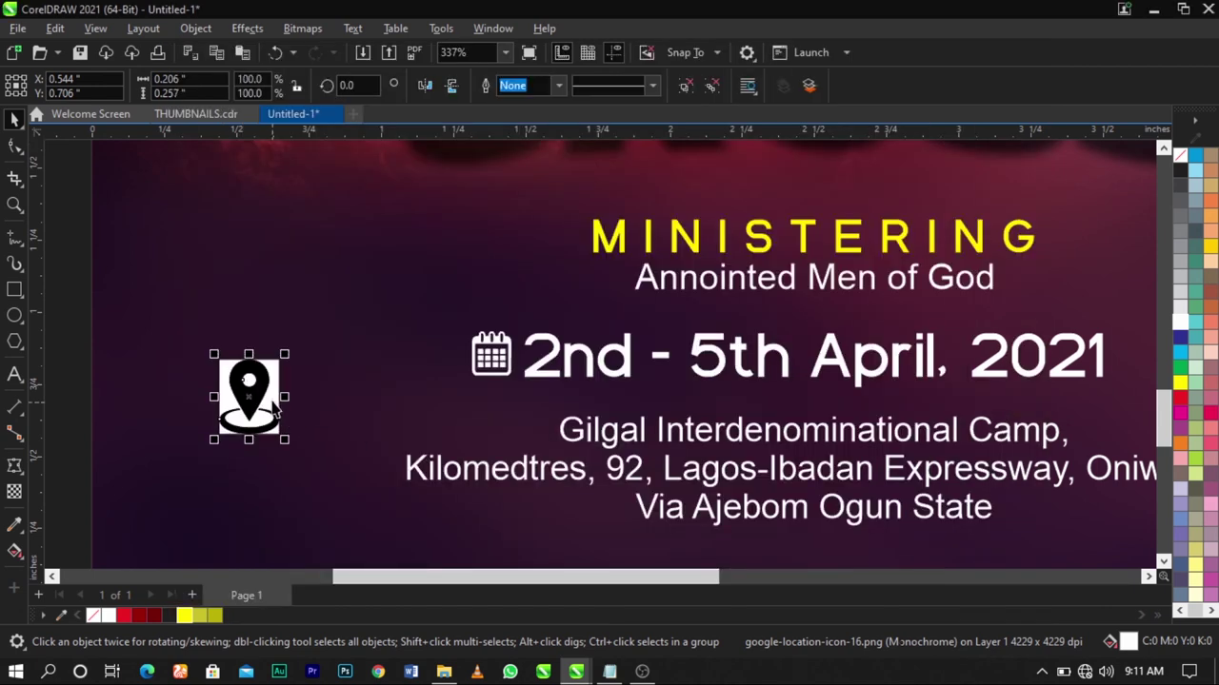
Move the traced location icon off the original bitmap, then delete the bitmap and the elliptical ring beneath the pin
drag(249, 389, 336, 390)
click(245, 391)
key(Delete)
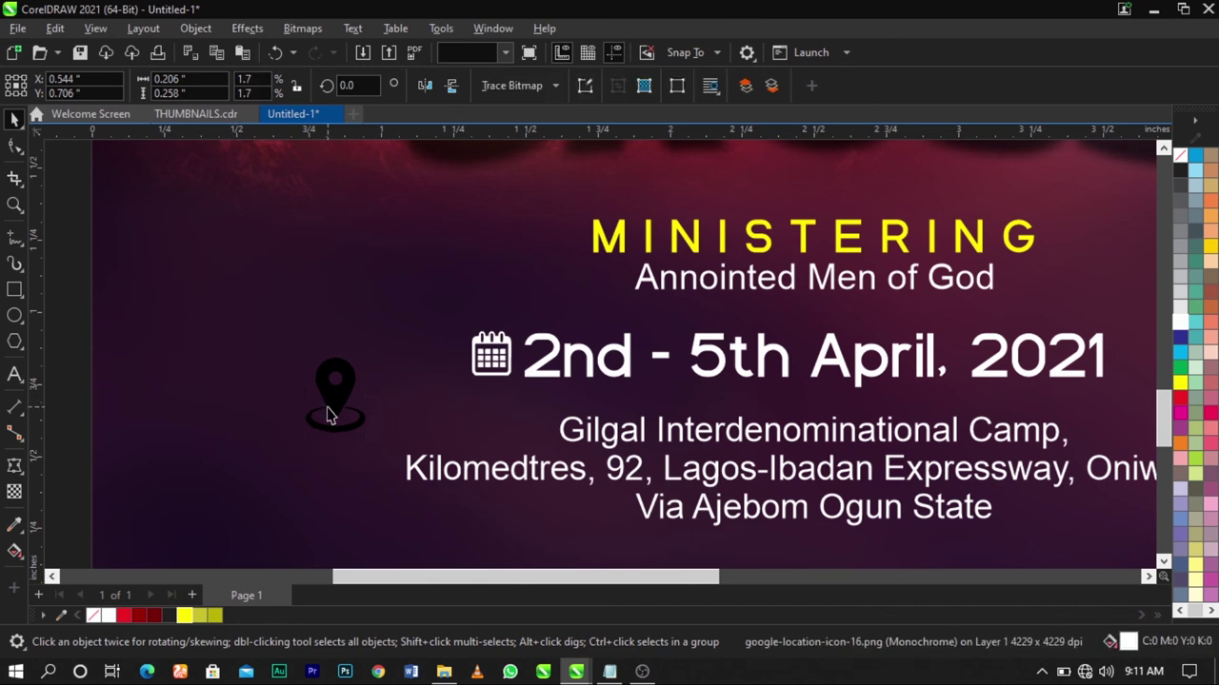
click(328, 407)
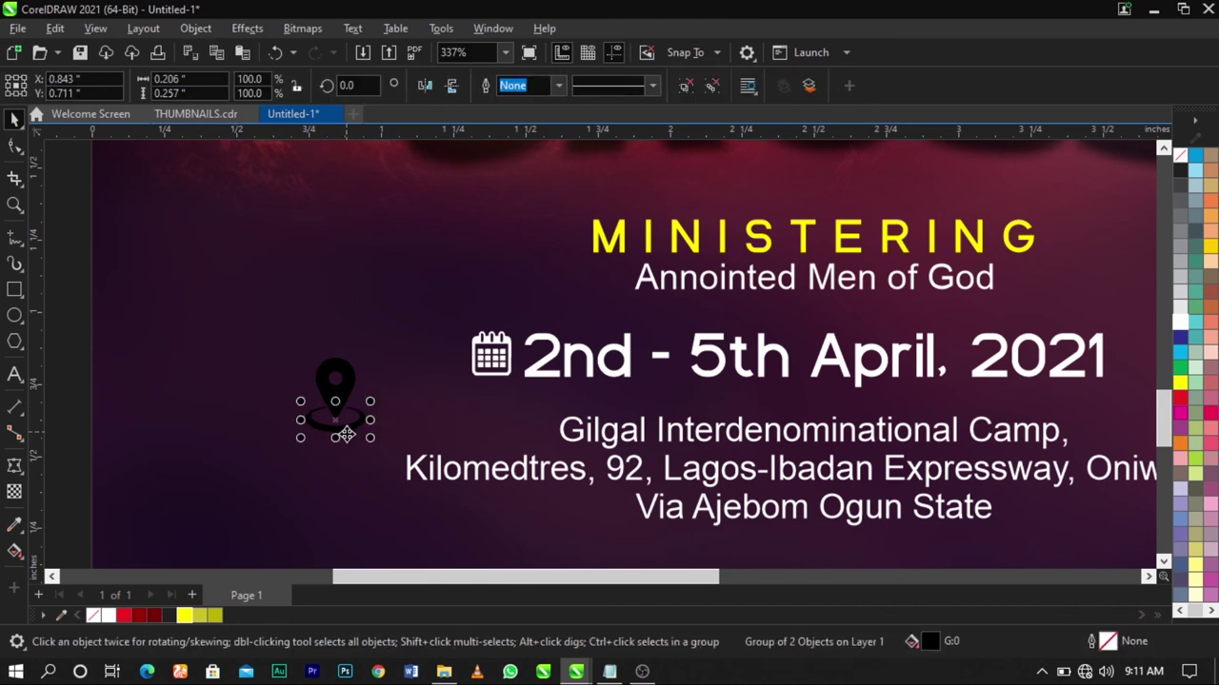
ctrl+click(331, 415)
key(Delete)
Fill the location pin white, scale it to about 82% and place it just before the venue address
click(325, 404)
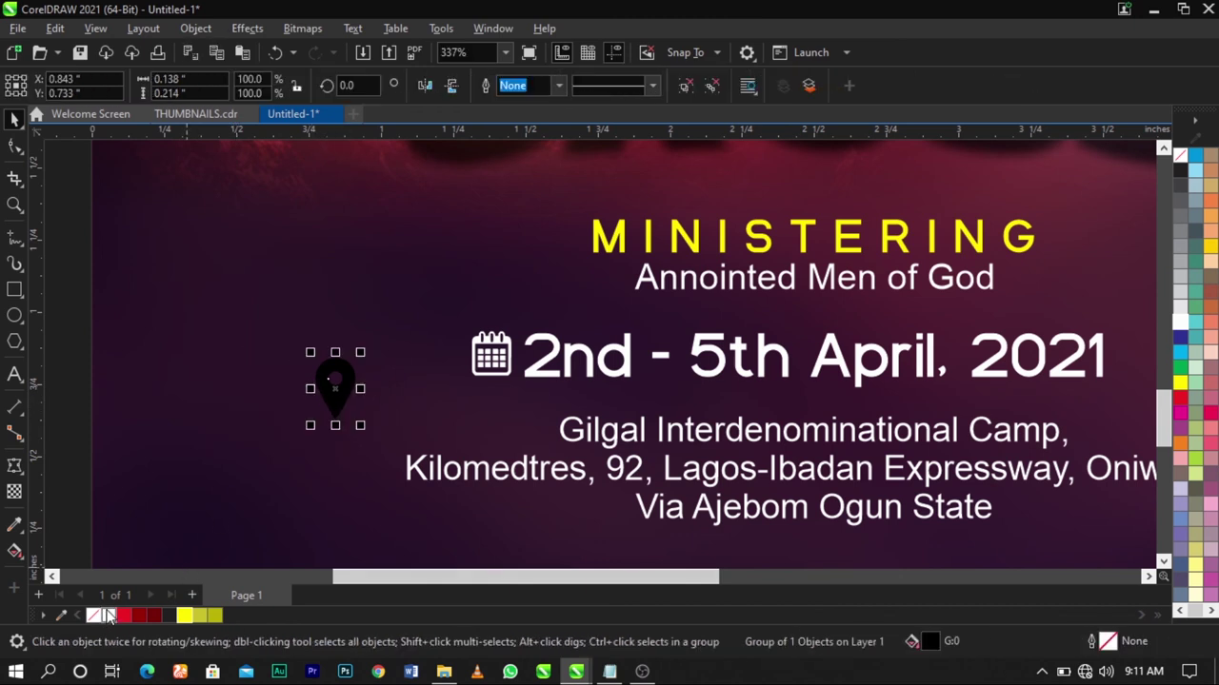
click(108, 615)
drag(361, 354, 351, 368)
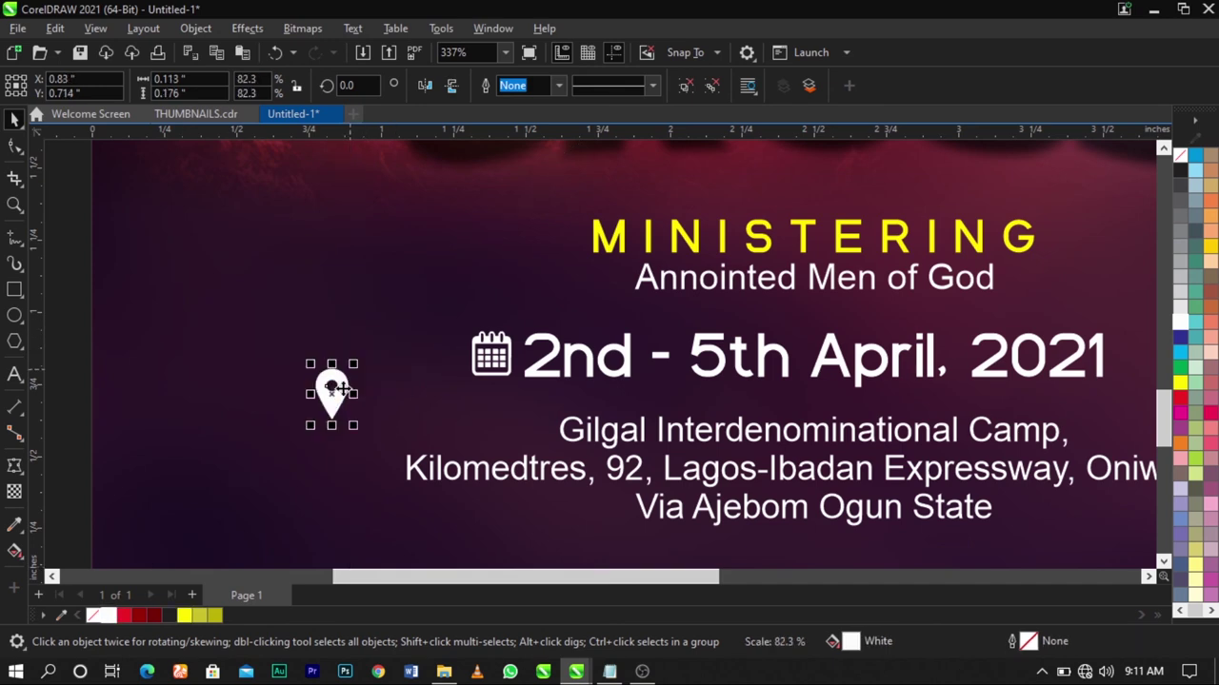
drag(325, 407, 373, 481)
scroll(462, 408, down, 3)
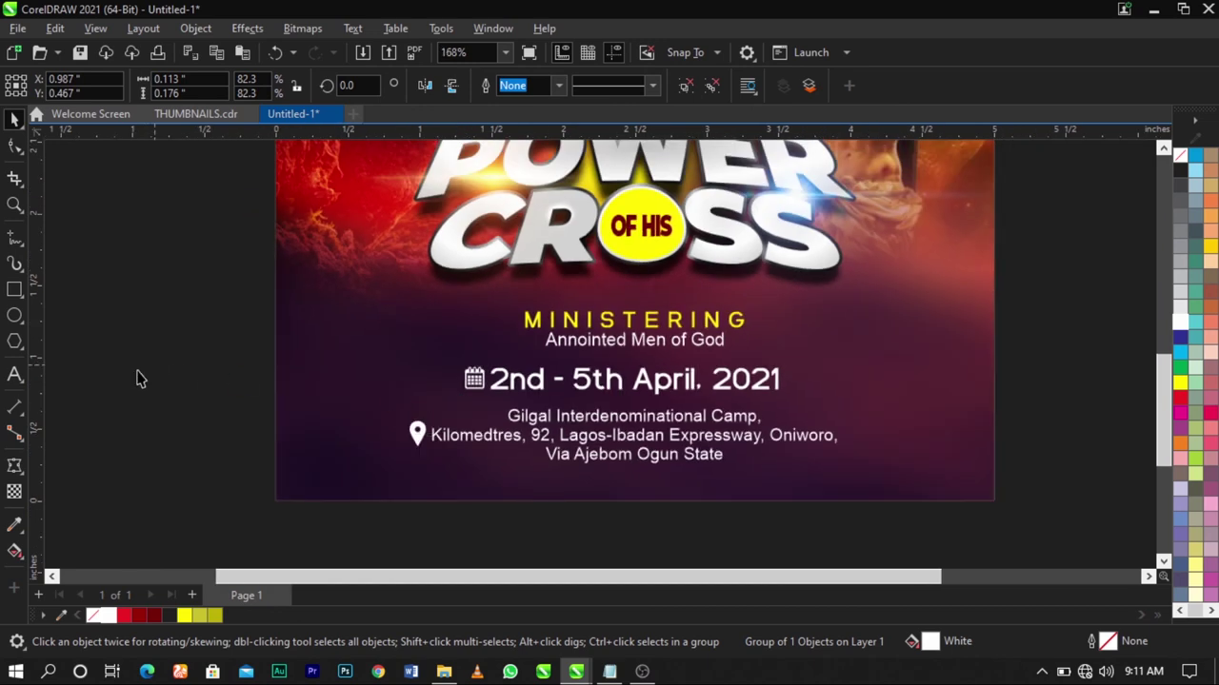
key(Escape)
key(shift+F4)
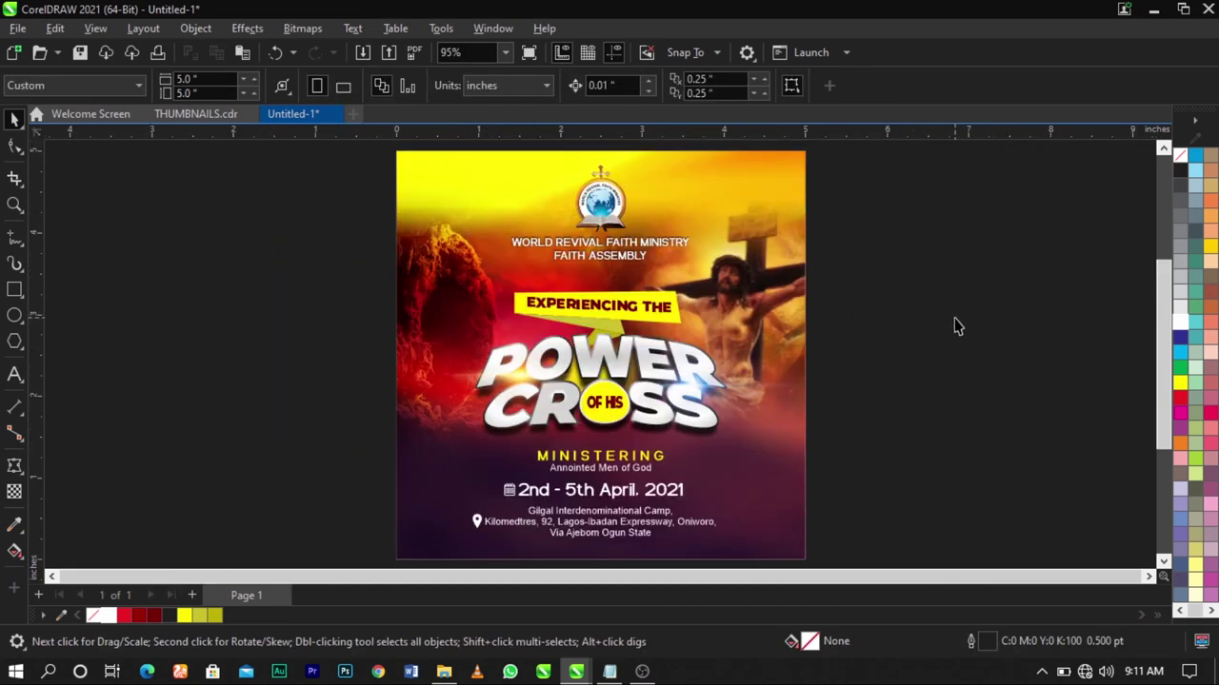